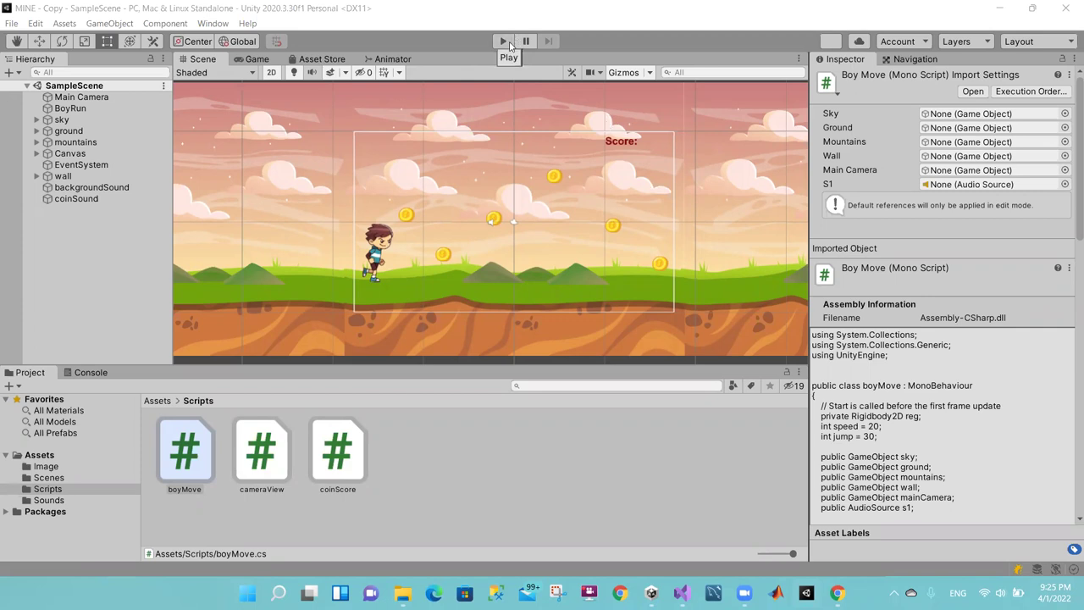
Step: Play-test the game, running right to collect a coin and jumping, then stop
click(504, 41)
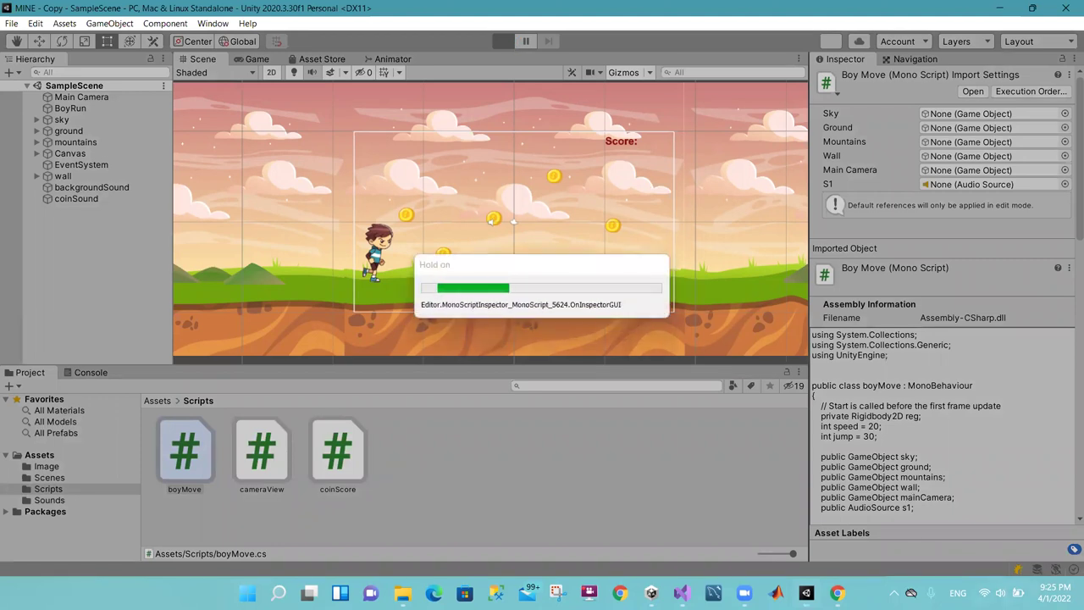
key(super+a)
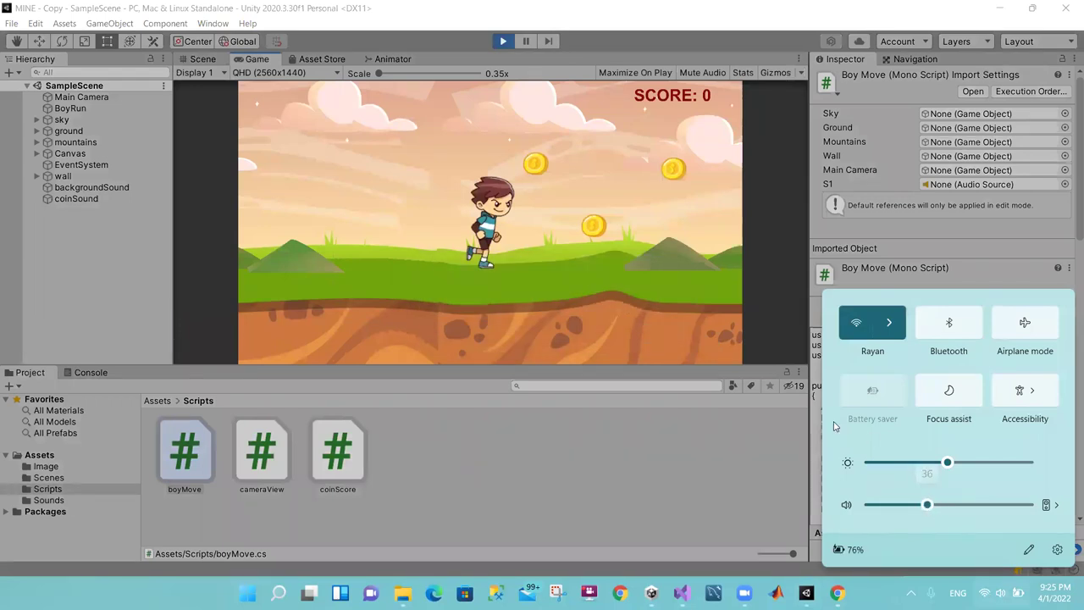
click(728, 279)
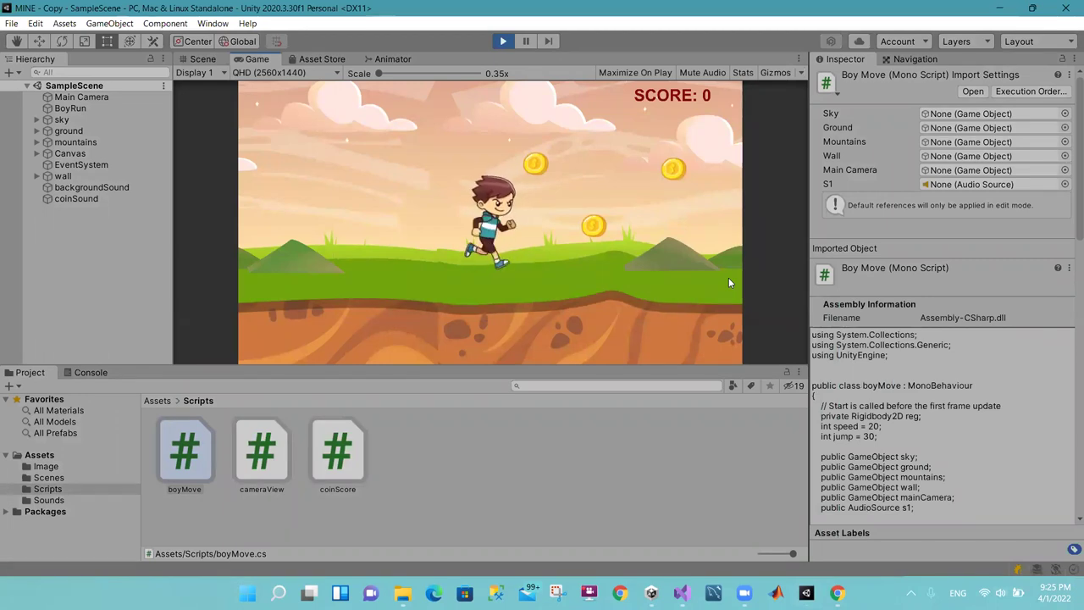
key(Right)
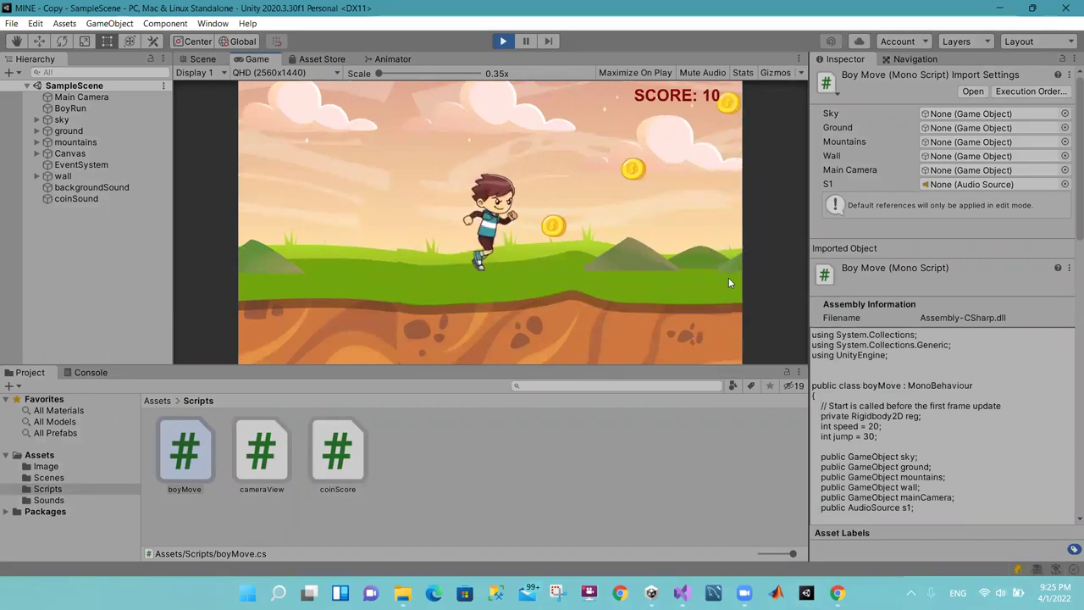
key(Right)
key(Right)
key(Right)
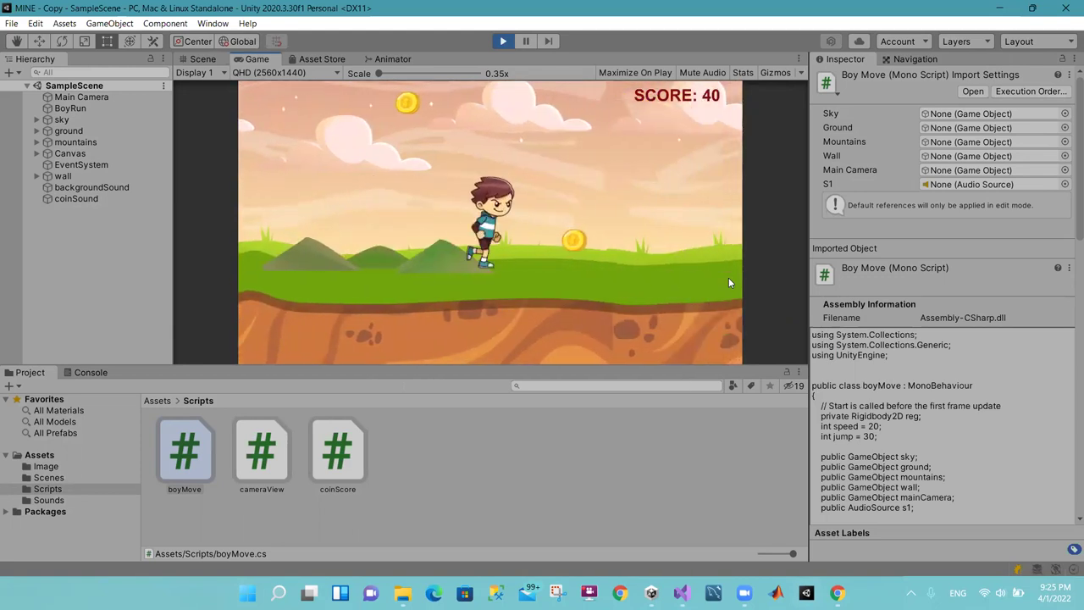
key(space)
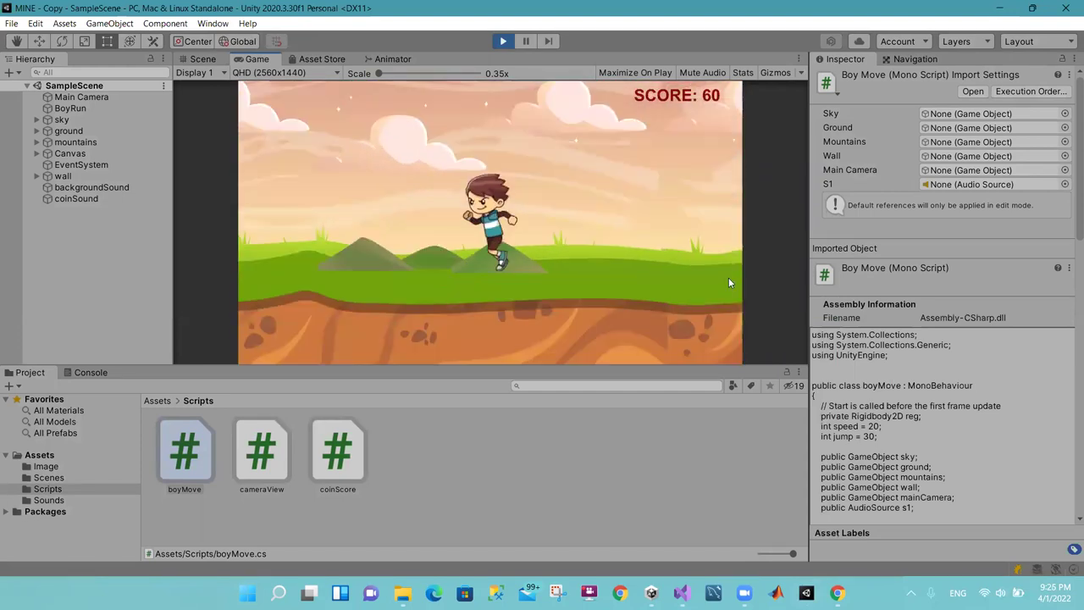
key(space)
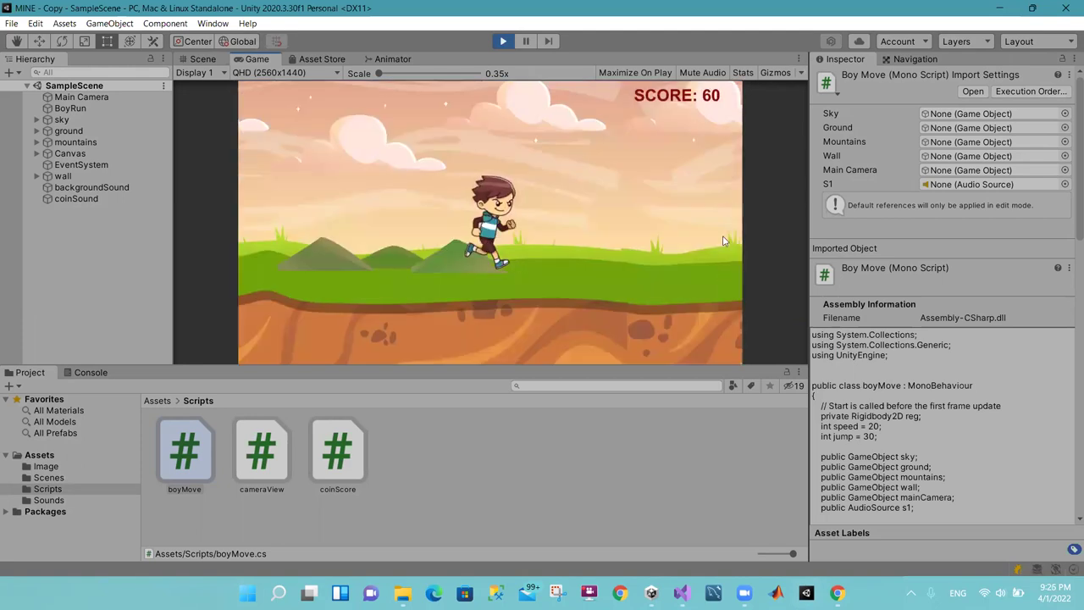
click(503, 43)
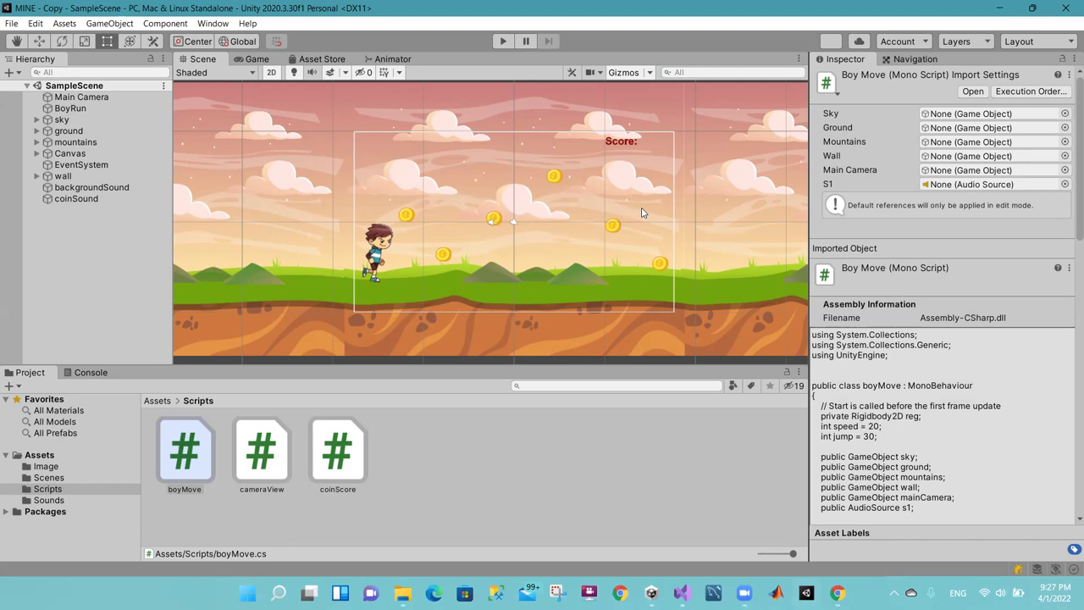
Step: Import the sprite-animation-png-2 sheet into the Image folder with Import New Asset
click(78, 465)
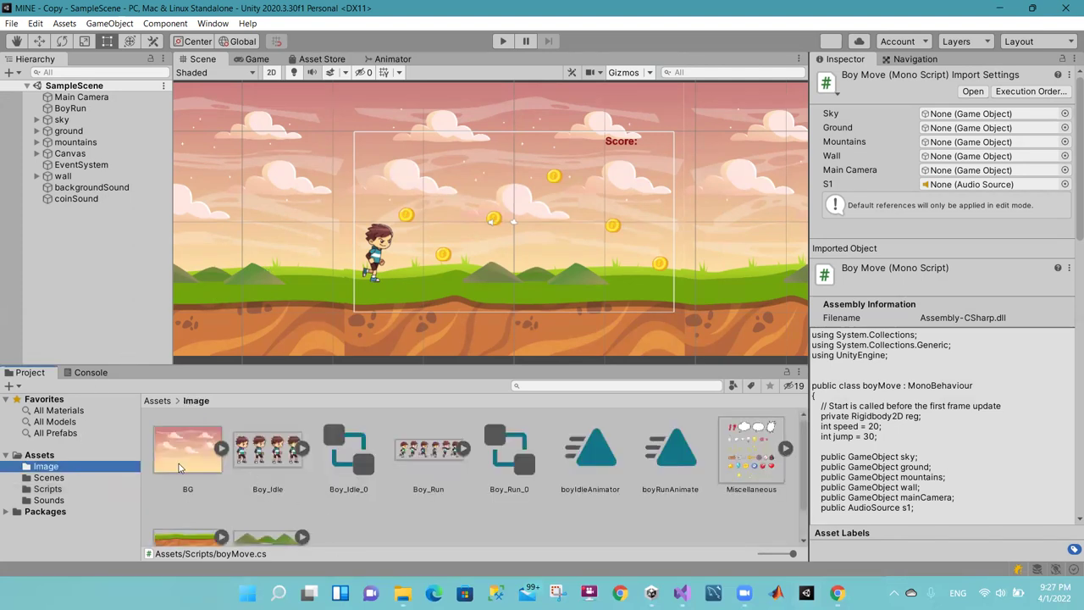
right_click(441, 525)
click(500, 292)
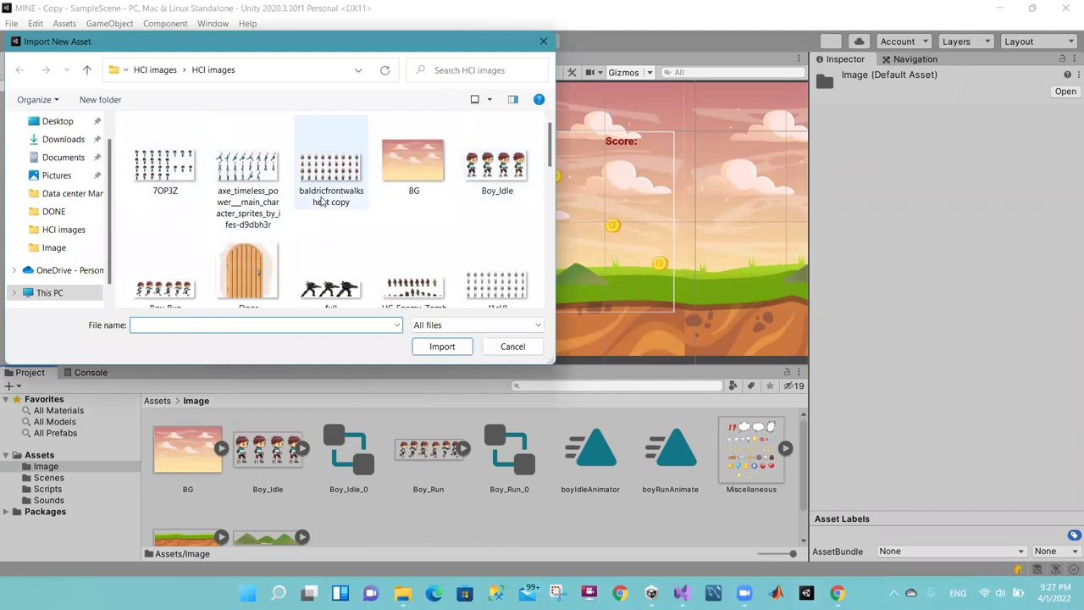
drag(552, 160, 560, 290)
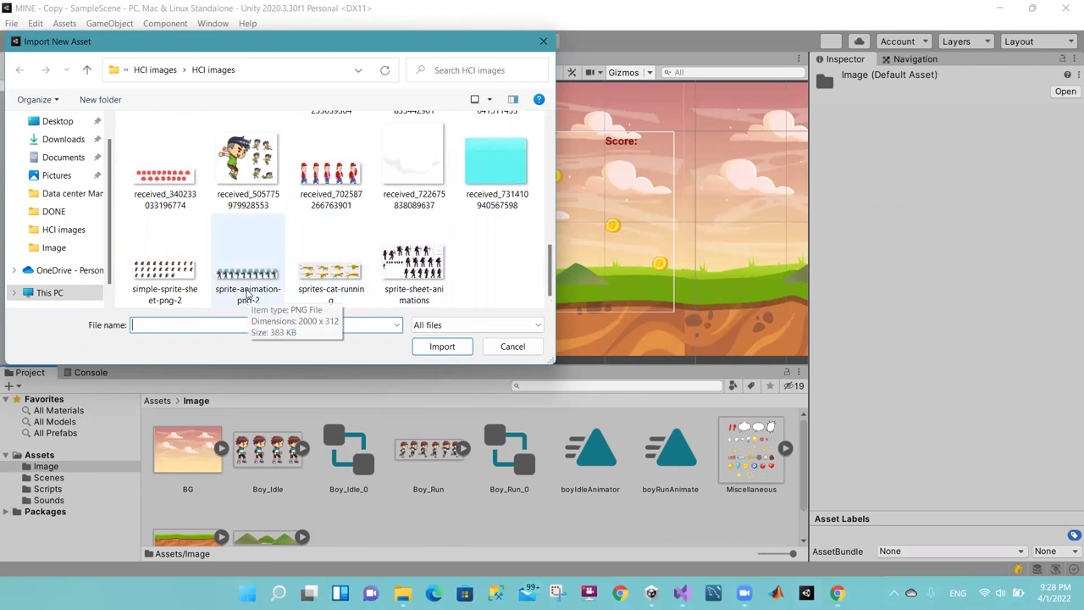
double_click(248, 279)
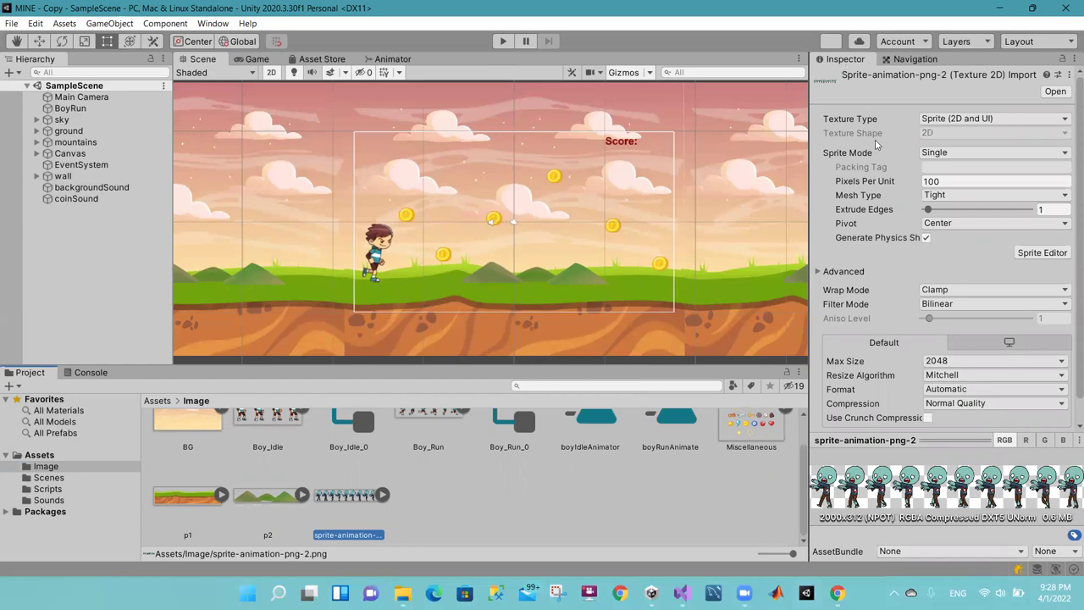
Step: Set the zombie sheet's Sprite Mode to Multiple, auto-slice it in the Sprite Editor, and apply
click(957, 156)
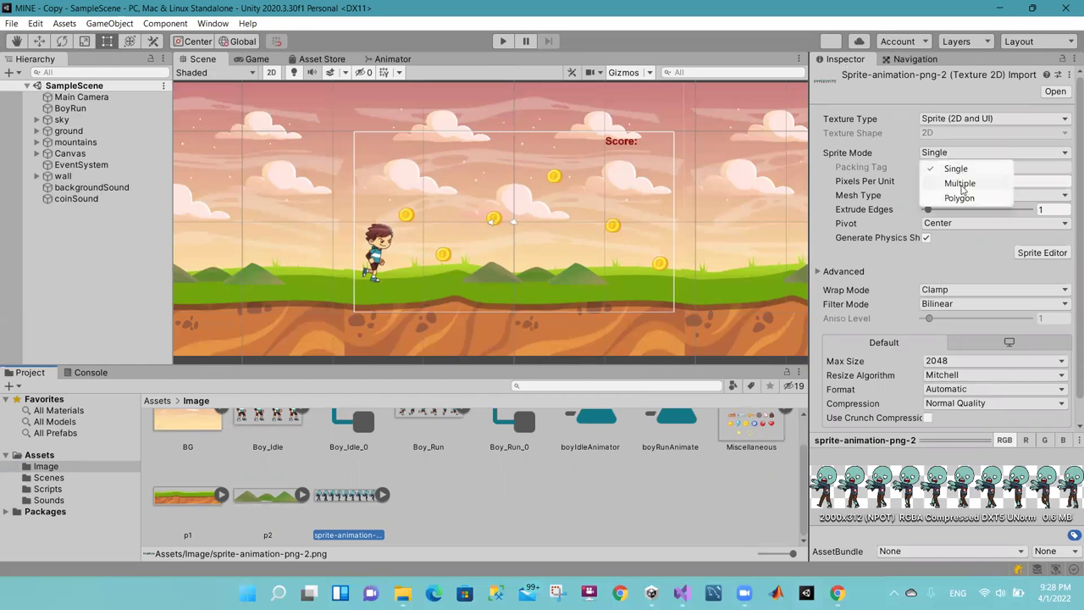
click(961, 184)
click(1030, 242)
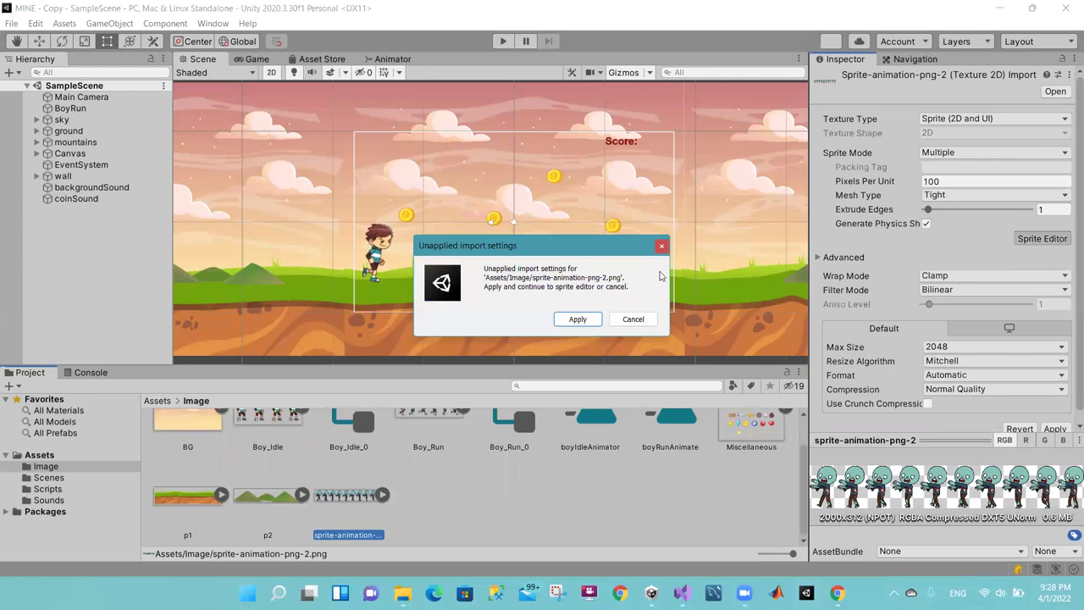
click(578, 319)
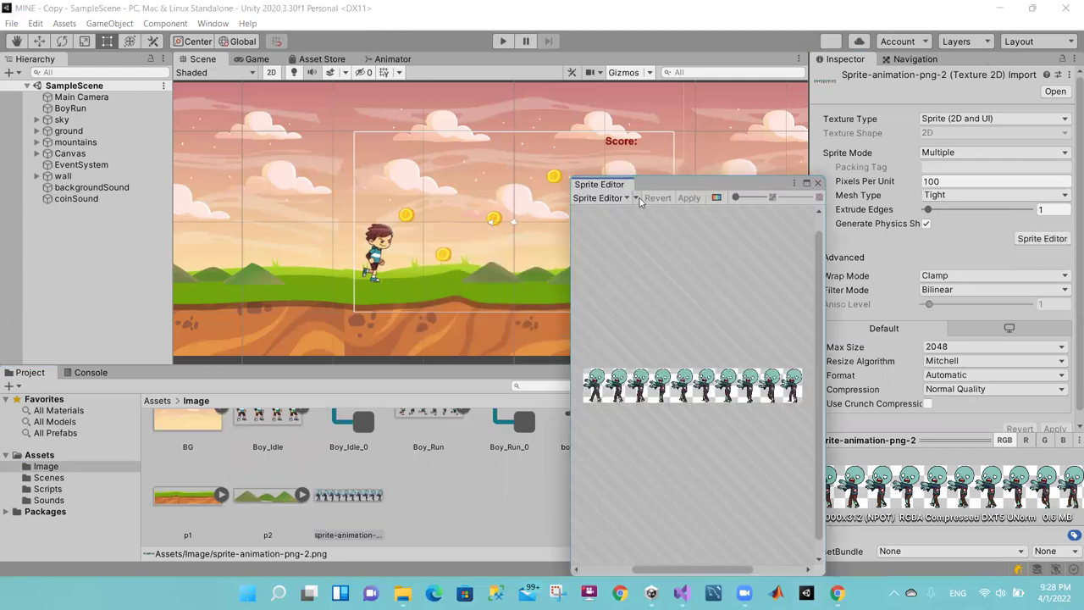
click(637, 198)
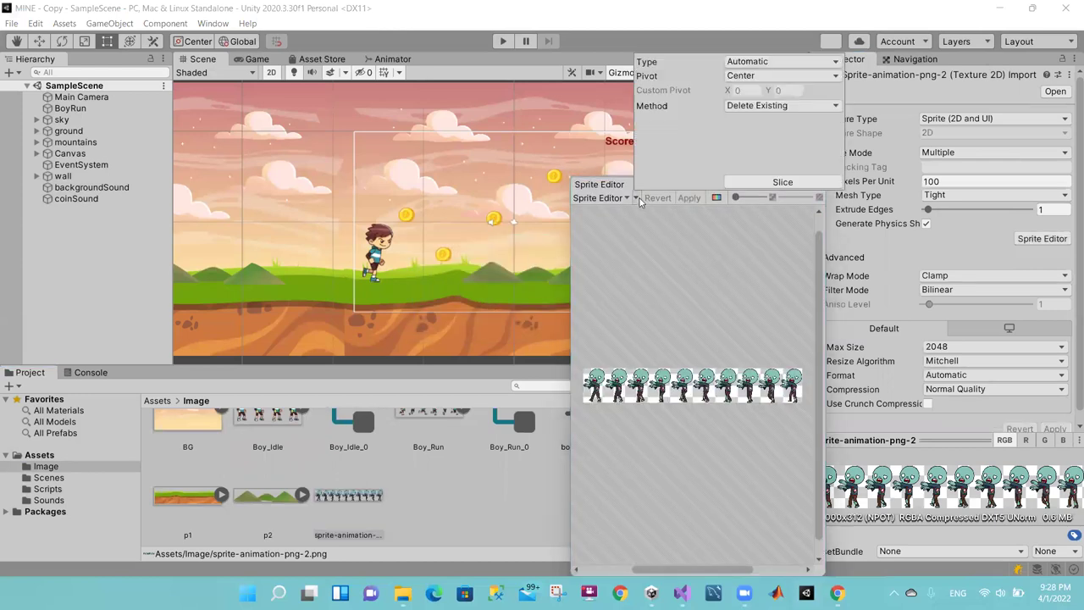
click(699, 198)
click(689, 198)
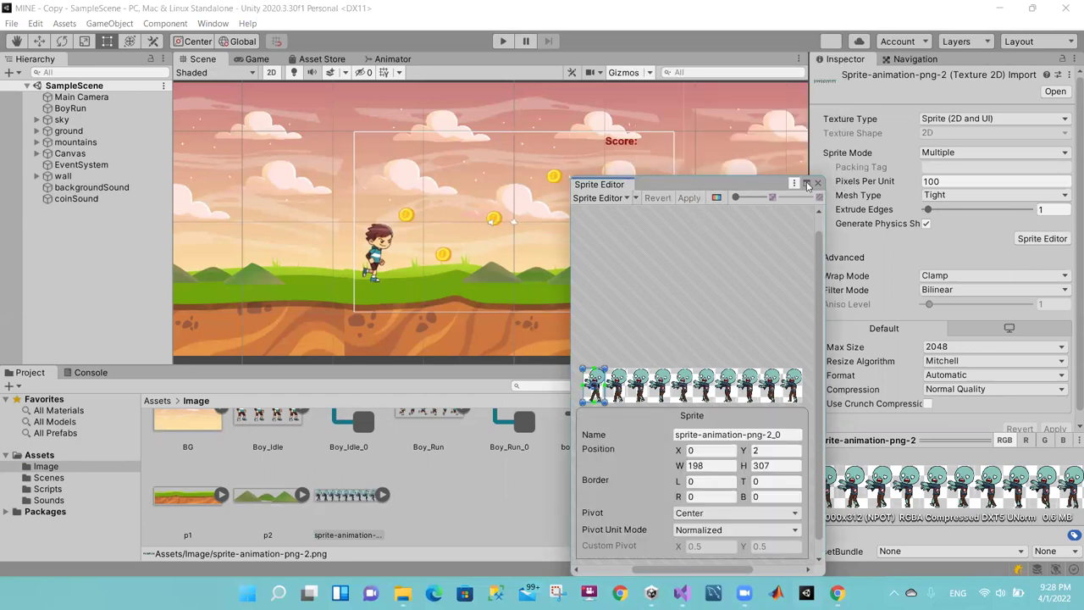
click(807, 185)
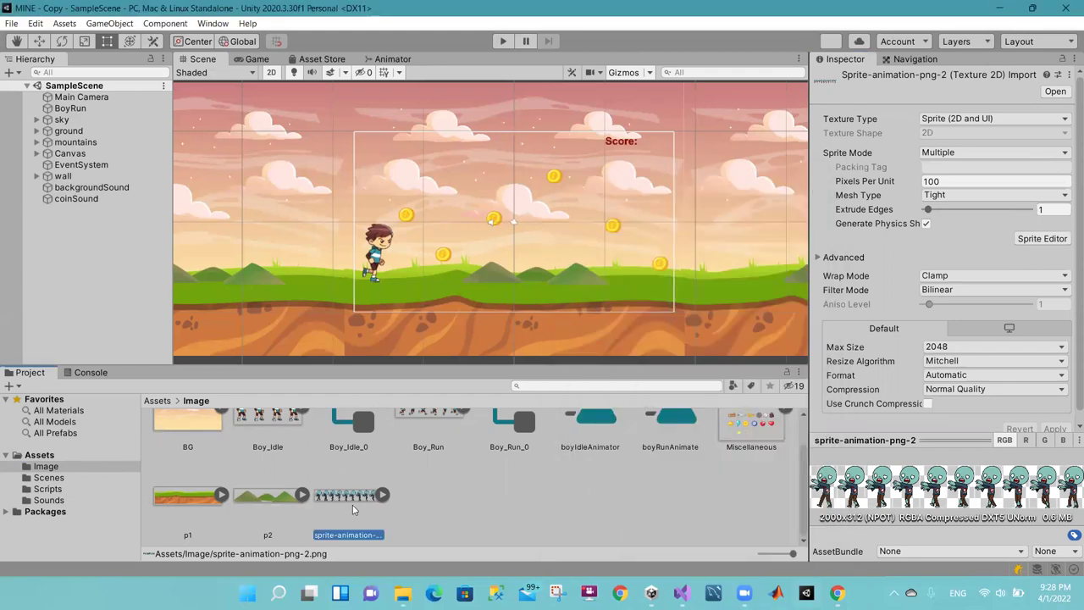
Step: Drop the sliced zombie frames into the Scene and save the animation as zombiAnimate
scroll(353, 509, up, 1)
drag(564, 267, 564, 268)
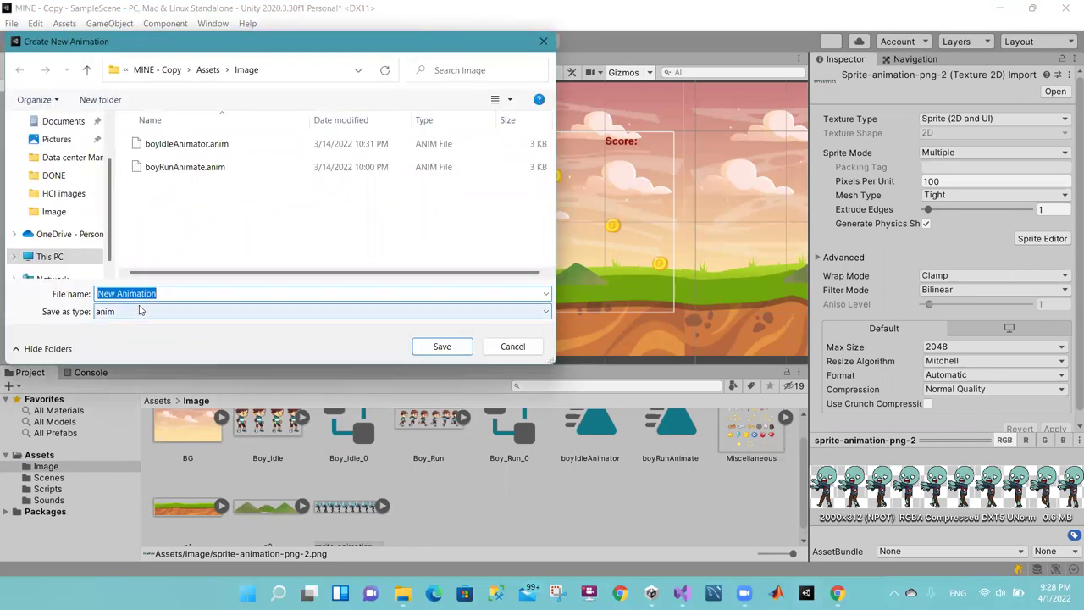
text(zombi)
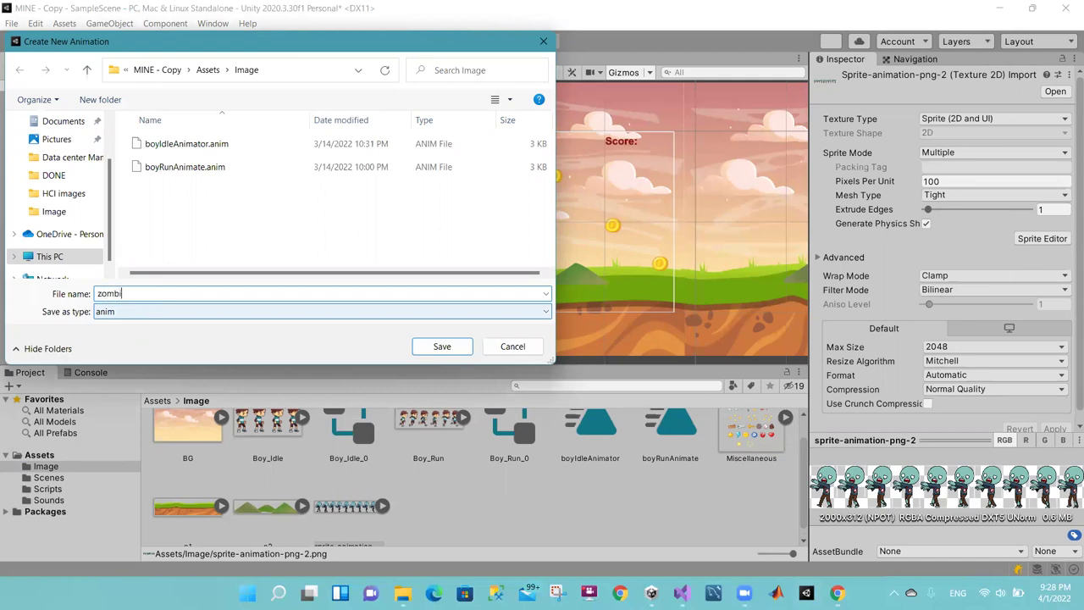
text(Anima)
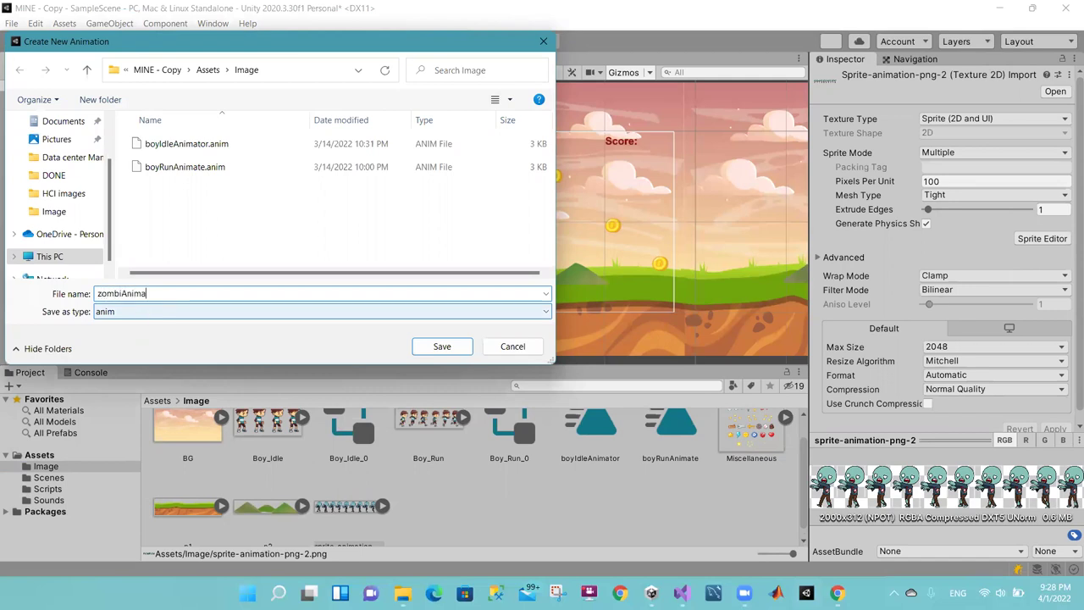
text(te)
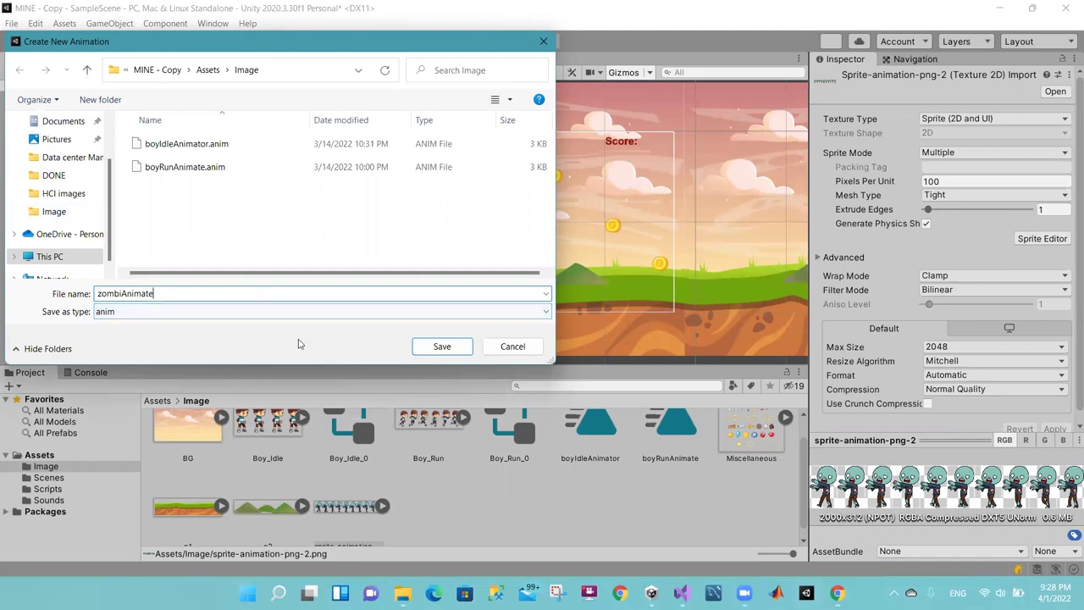
click(414, 348)
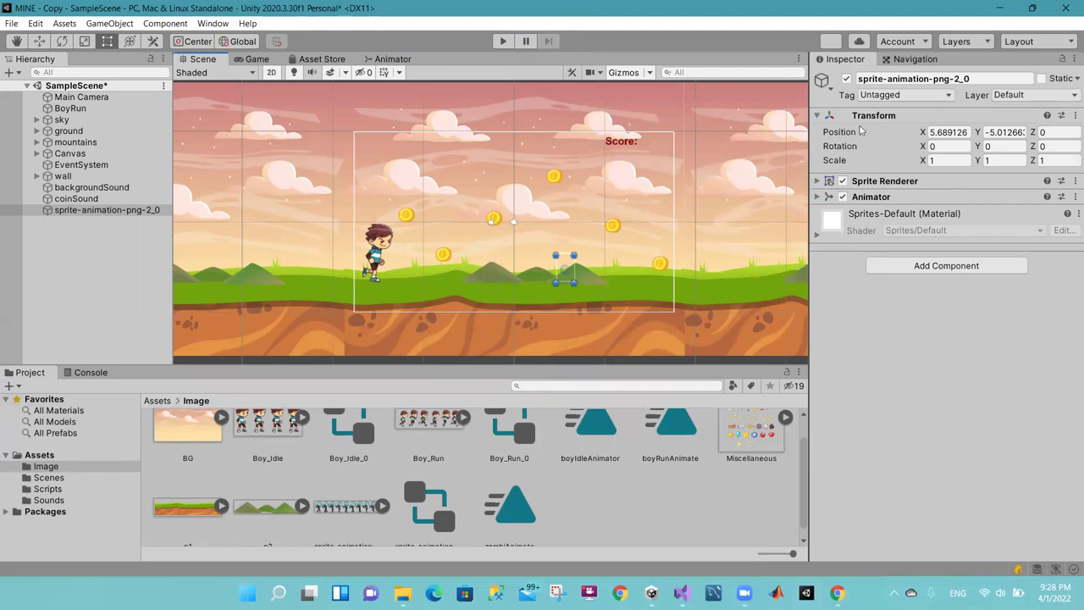
Step: Name User Layer 15 'zombi', then reselect the zombie and expand its Sprite Renderer
click(986, 43)
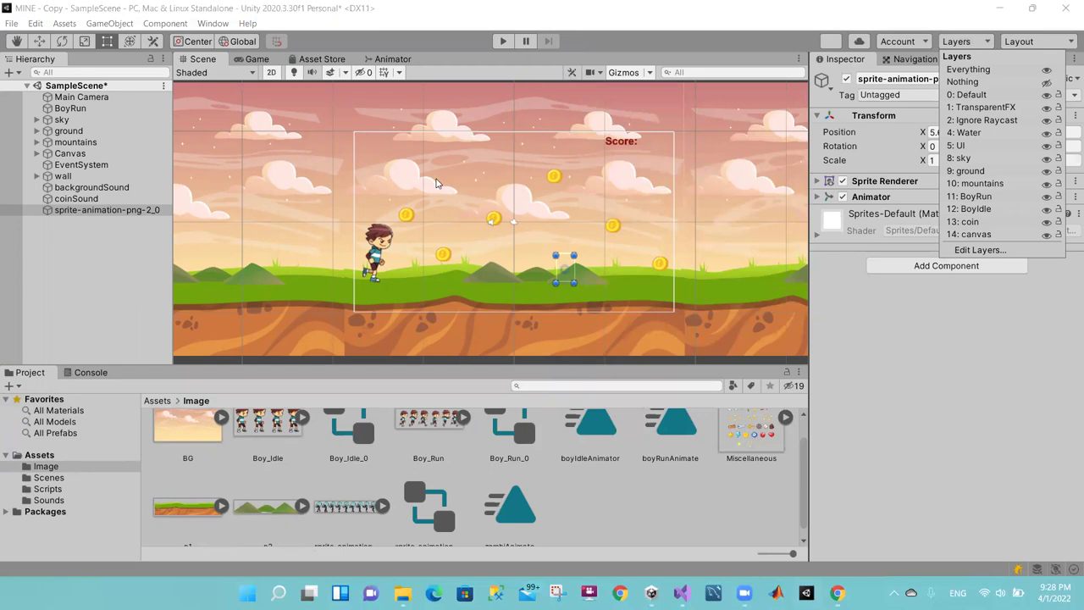
click(72, 214)
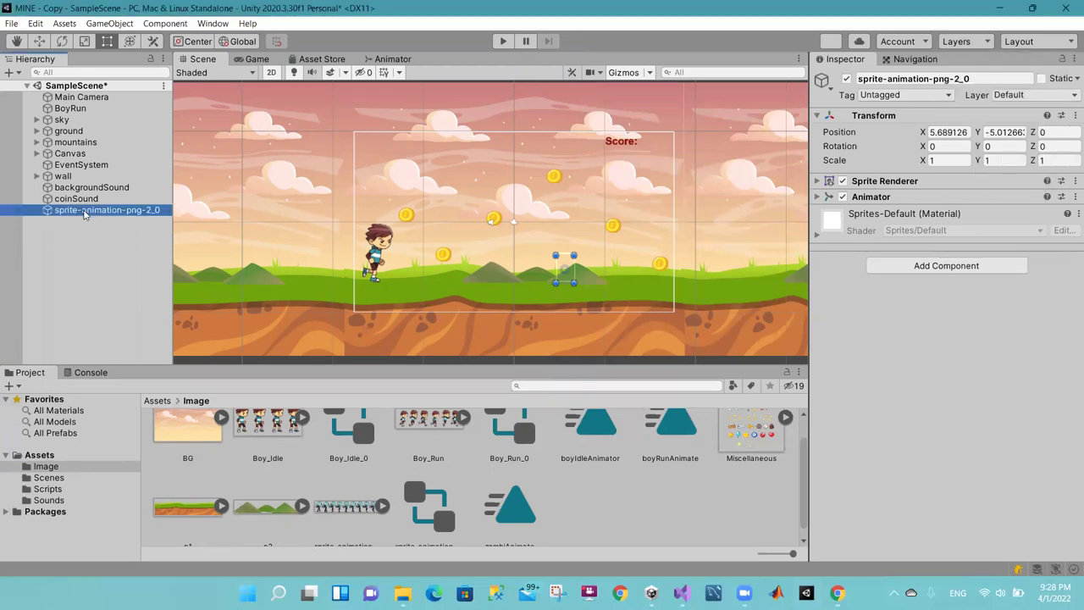
click(952, 43)
click(993, 247)
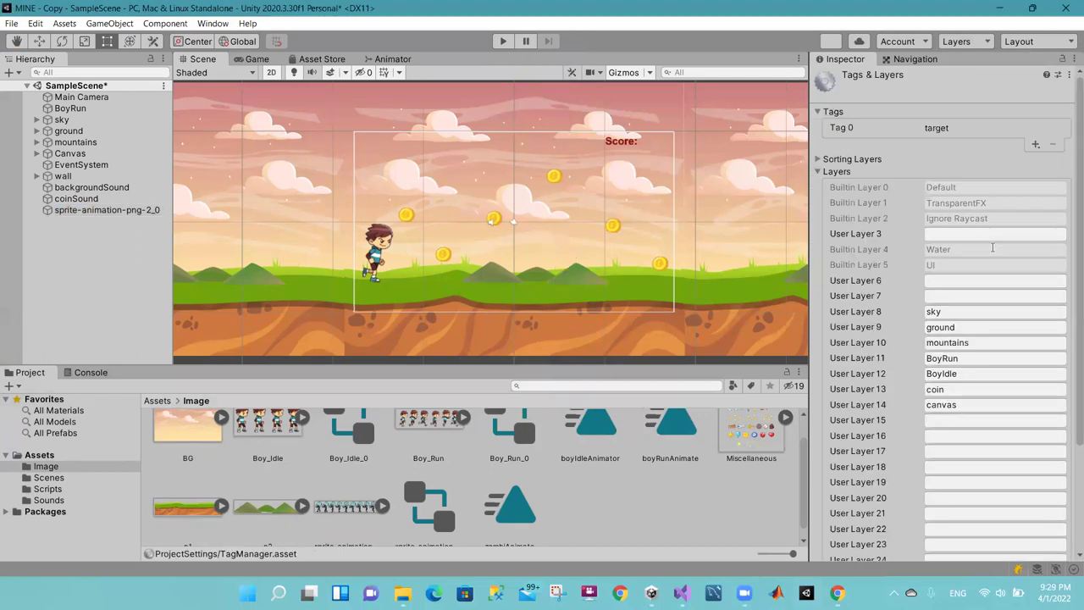
click(938, 419)
text(ombi)
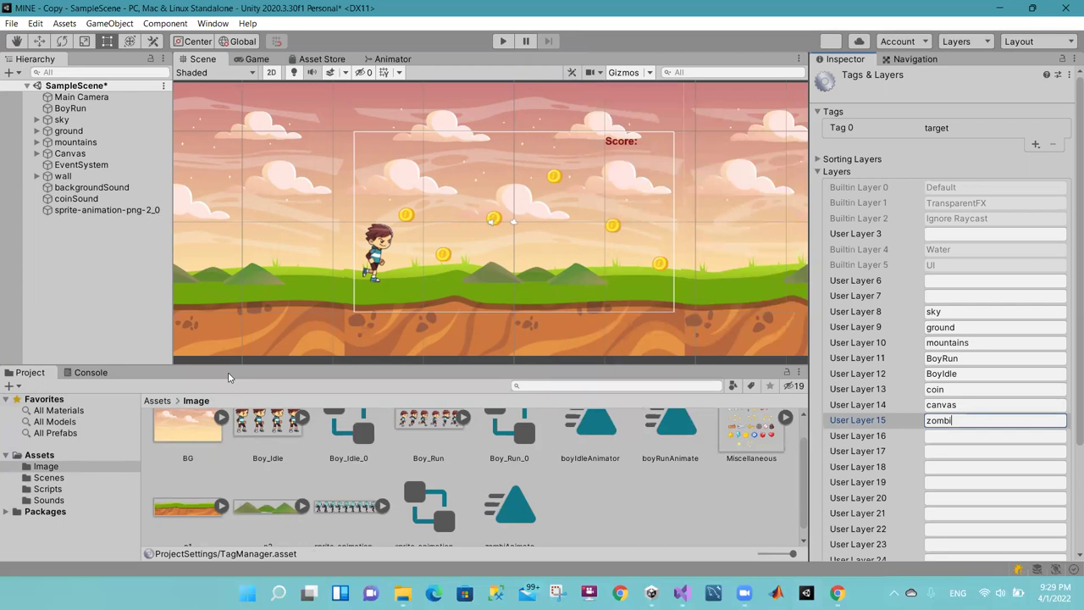
click(123, 211)
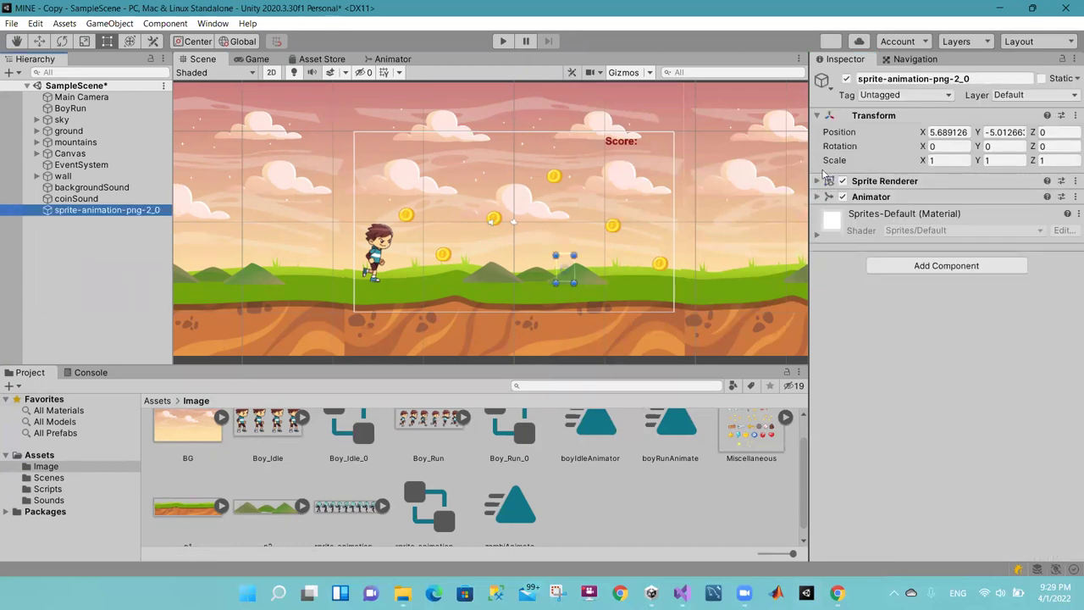
click(816, 182)
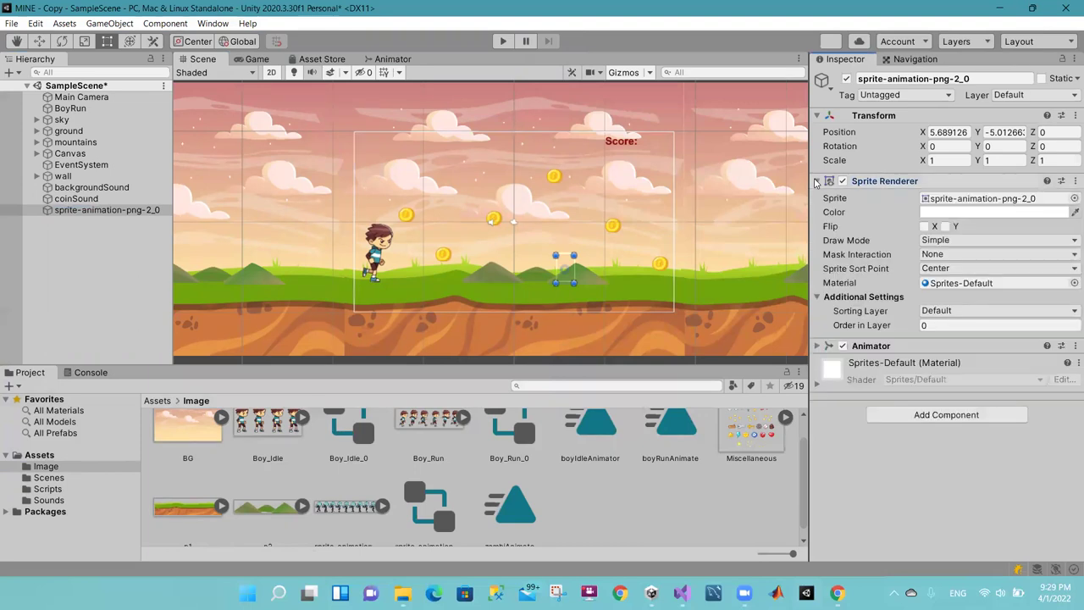
Step: Set the zombie's Order in Layer to 15 and its X and Y scale to 2
click(926, 325)
text(10)
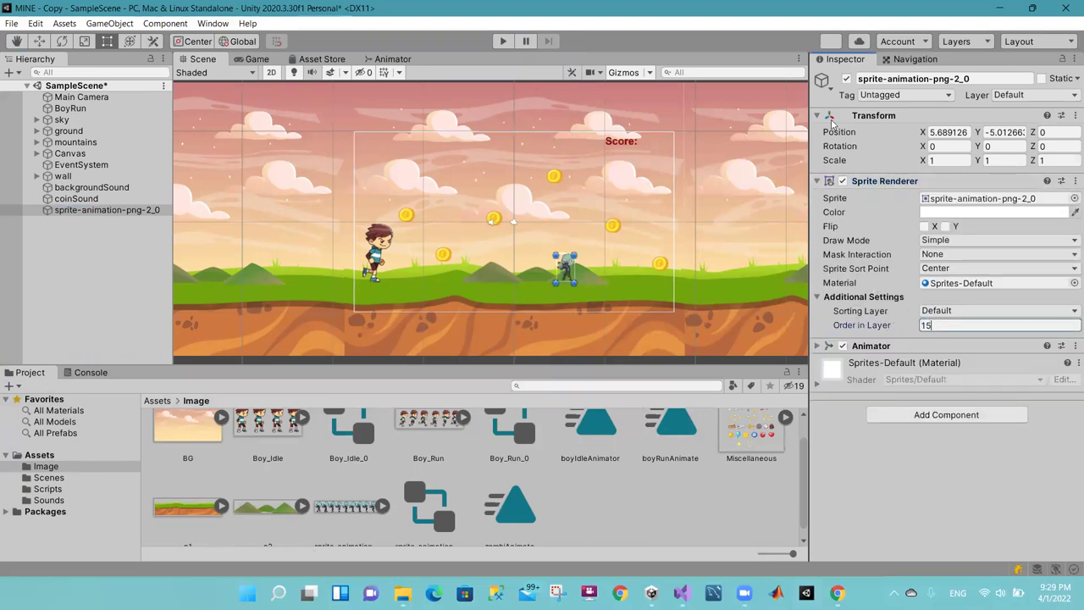
click(931, 160)
text(2)
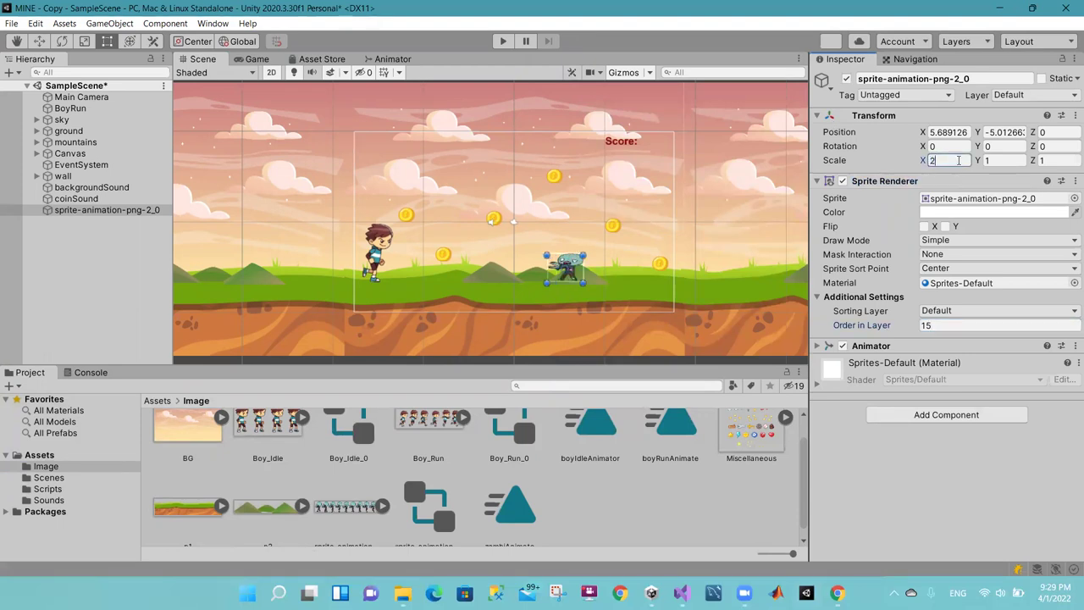
click(997, 160)
text(2)
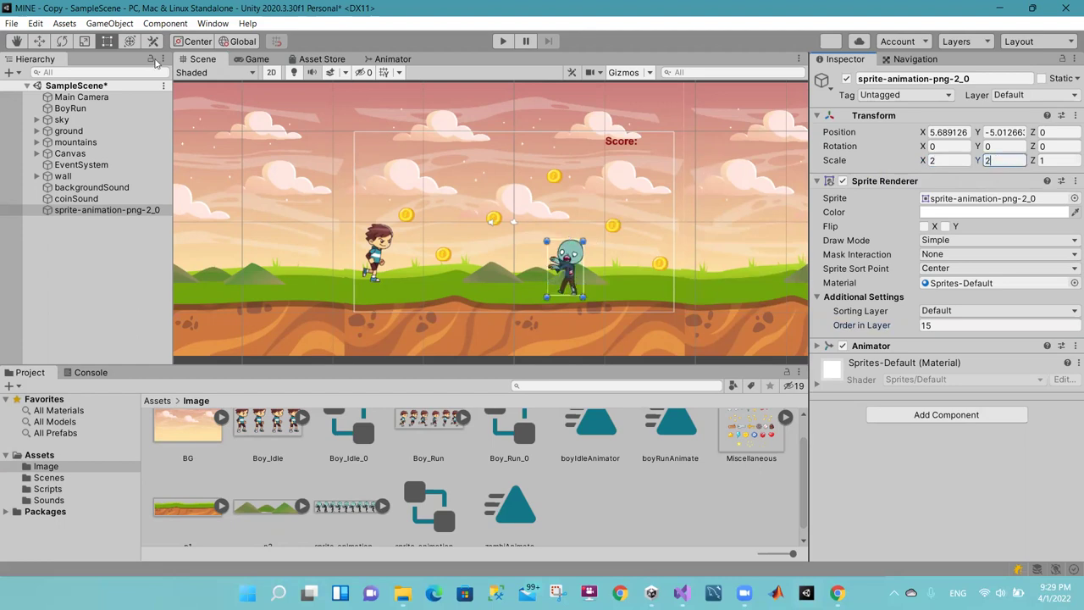
Step: Move the zombie to the far right edge of the level, past the camera frame
click(39, 41)
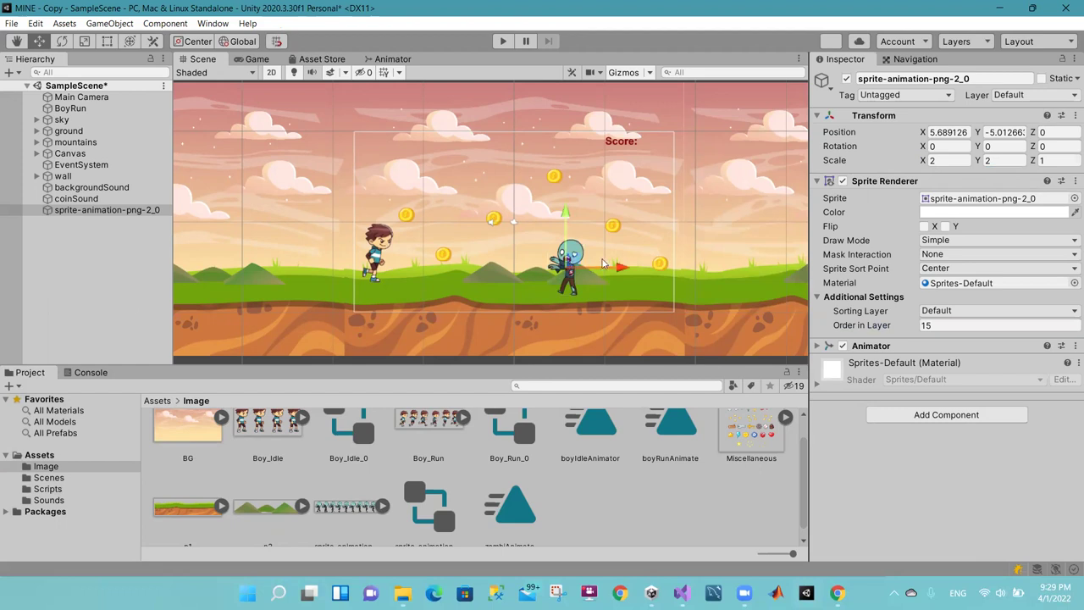
drag(603, 264, 484, 254)
drag(391, 246, 557, 250)
drag(731, 267, 764, 261)
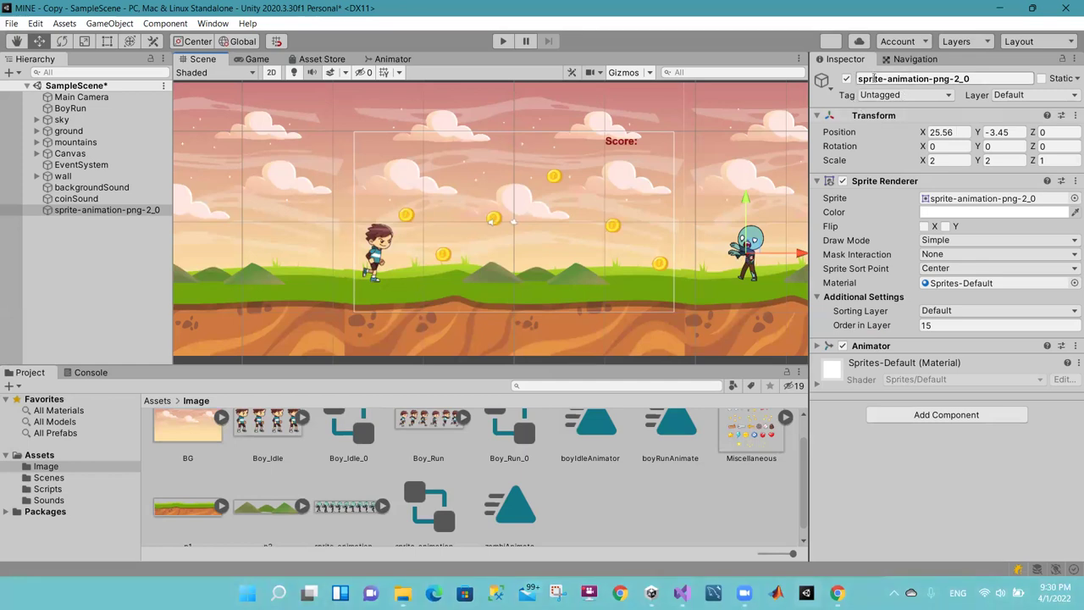
Step: Start renaming the object to zombi in the Inspector, then cancel with Escape
click(874, 78)
text(zp)
key(BackSpace)
text(ombi)
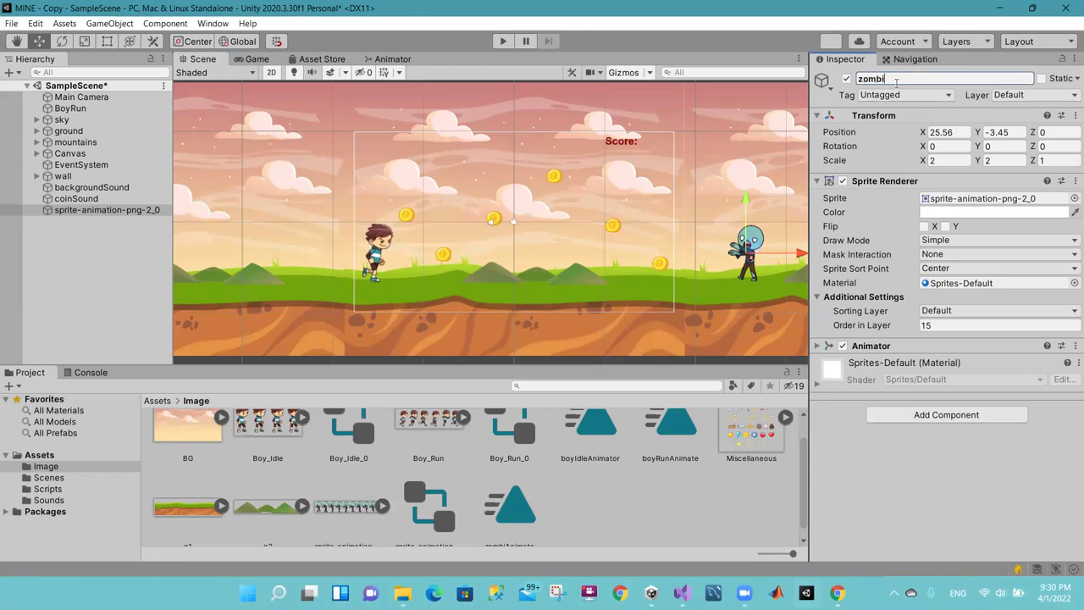
click(900, 96)
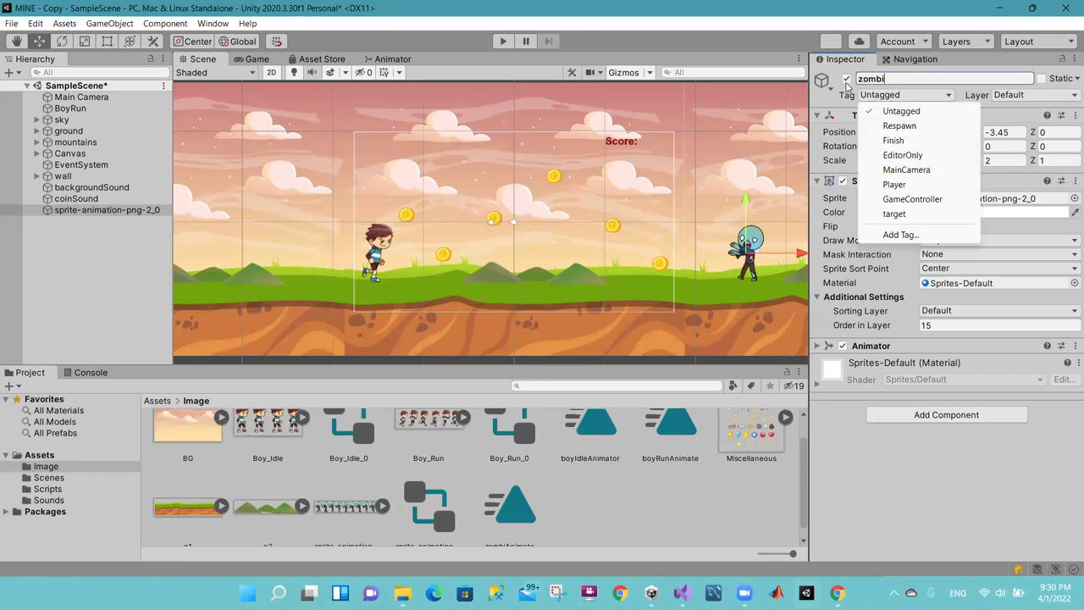
key(Escape)
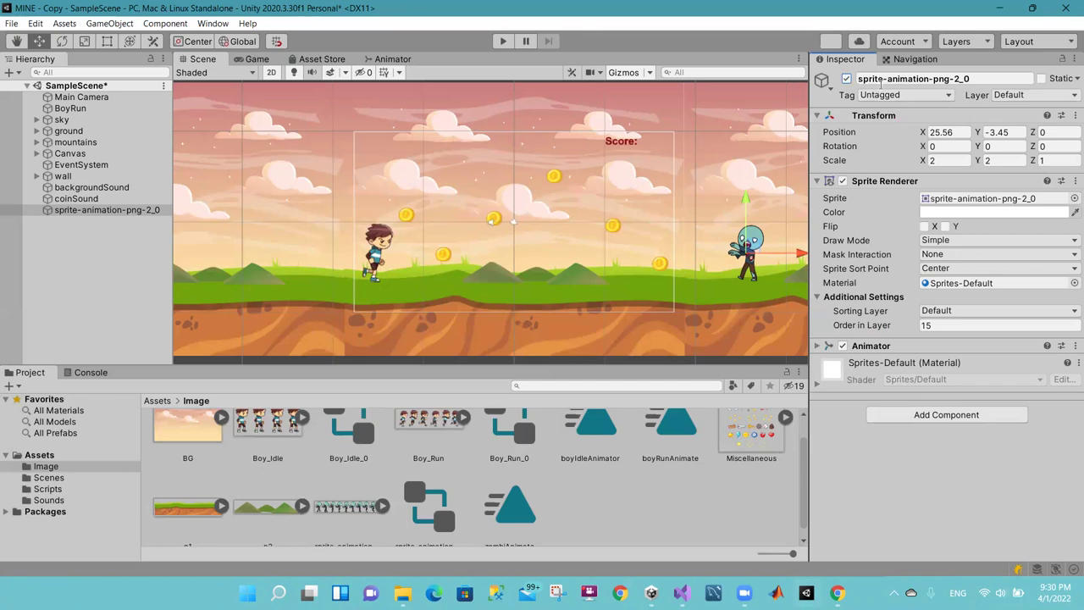
click(880, 83)
Step: Rename the sprite object to zombi in the Hierarchy and choose Add Tag from the Tag list
click(139, 212)
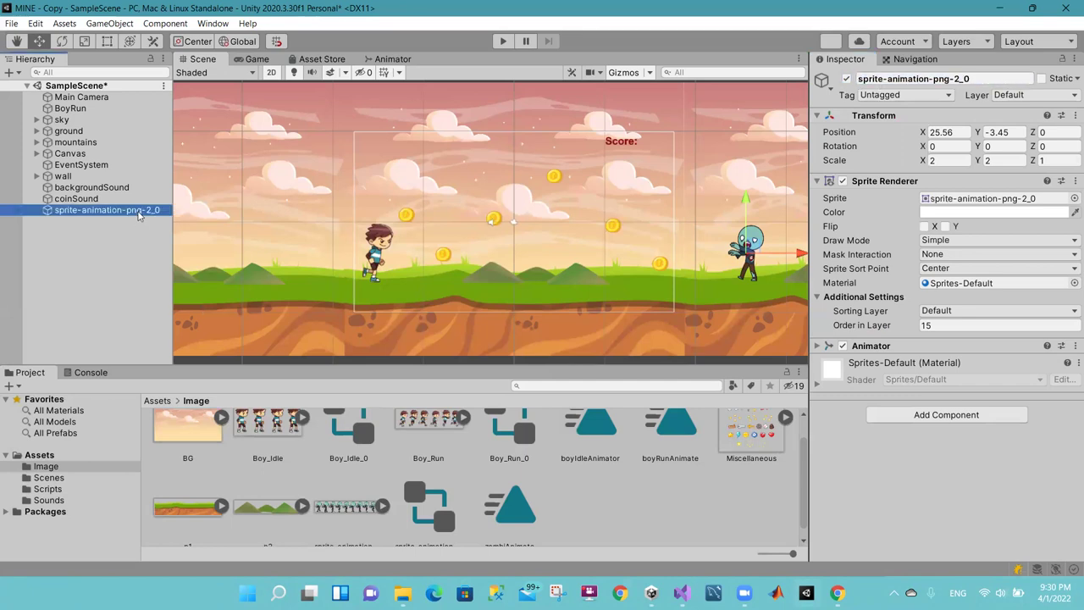
key(F2)
text(zombi)
key(Return)
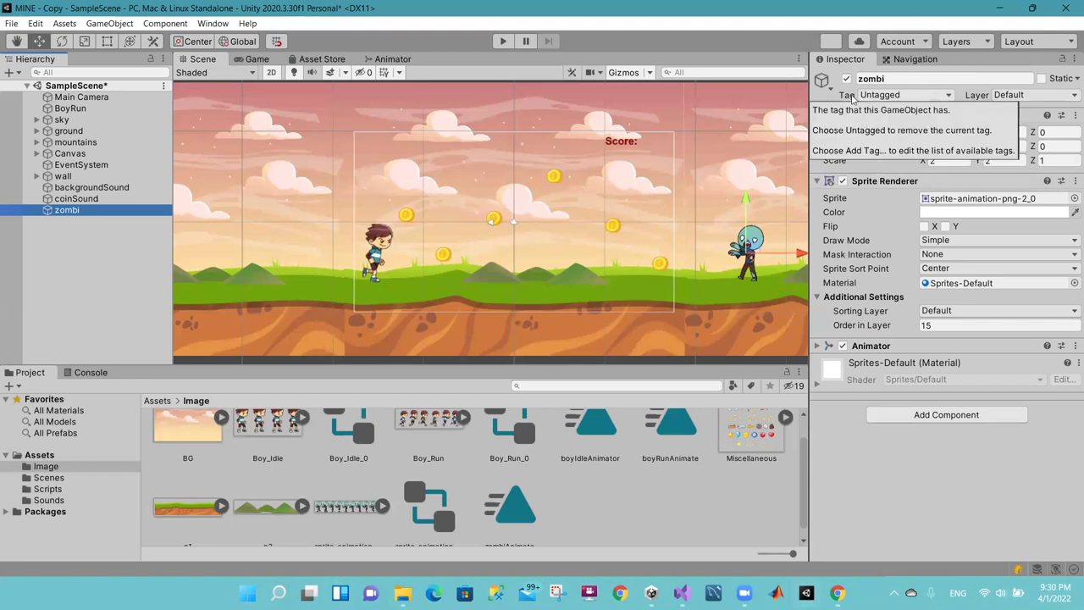
click(874, 99)
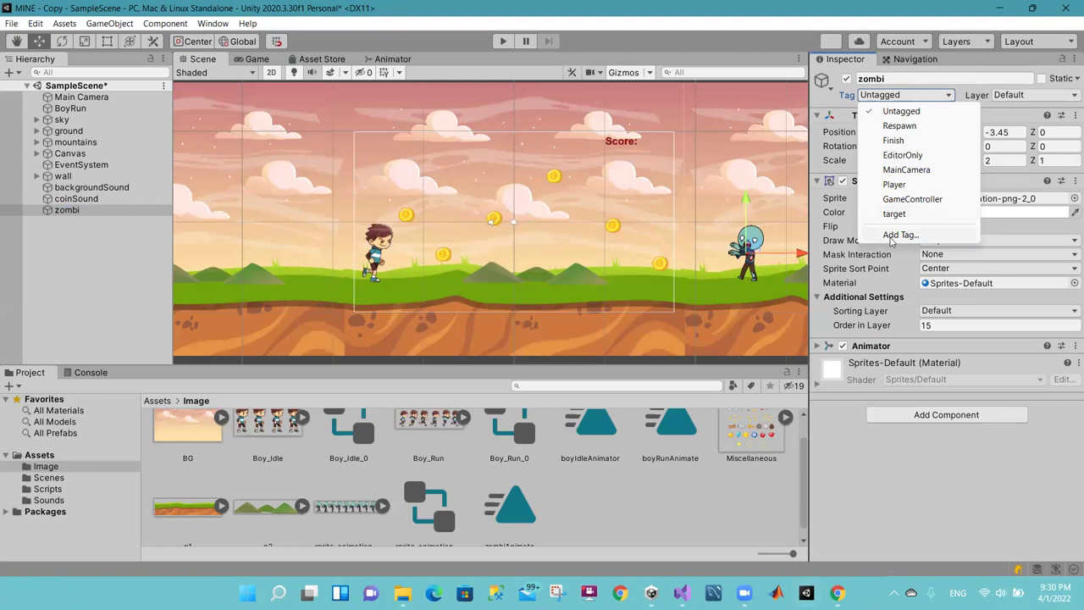
click(890, 237)
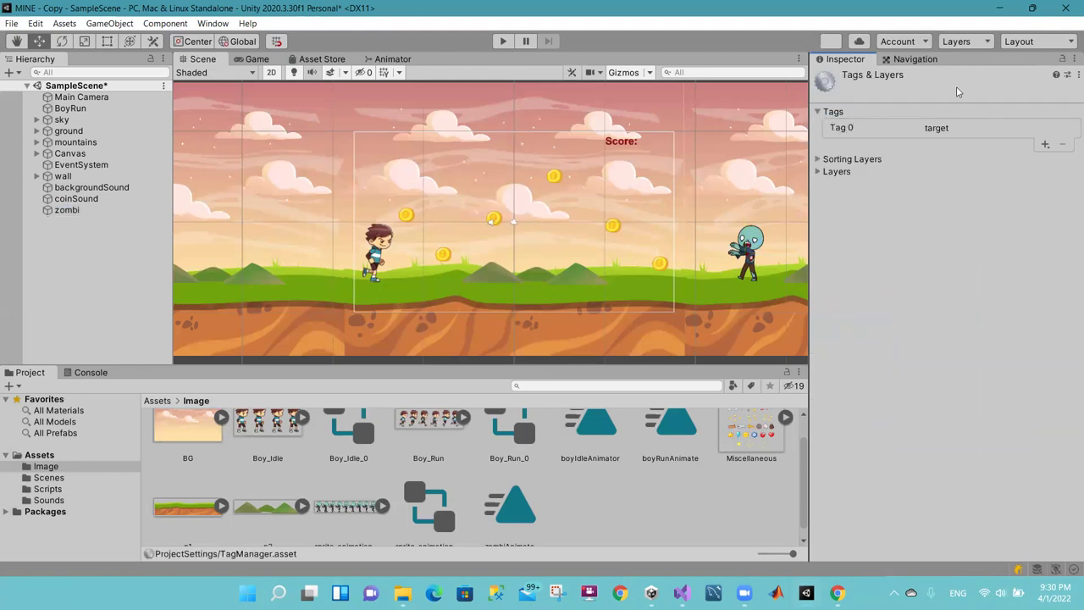
Step: Add and save a new tag named zombi under Tags, then reselect the zombi object
click(962, 43)
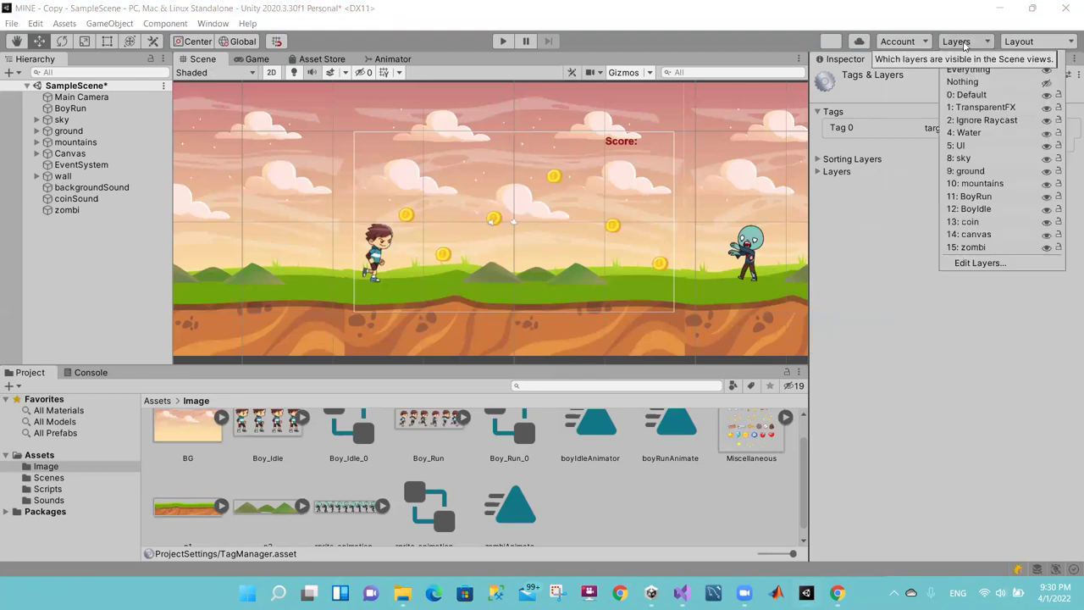
click(980, 262)
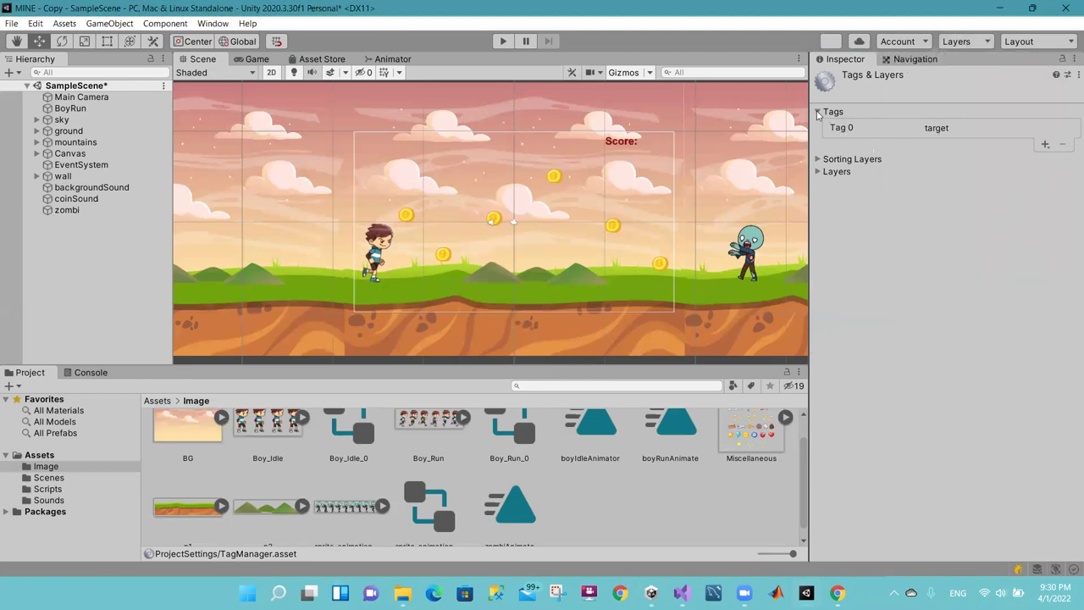
click(819, 112)
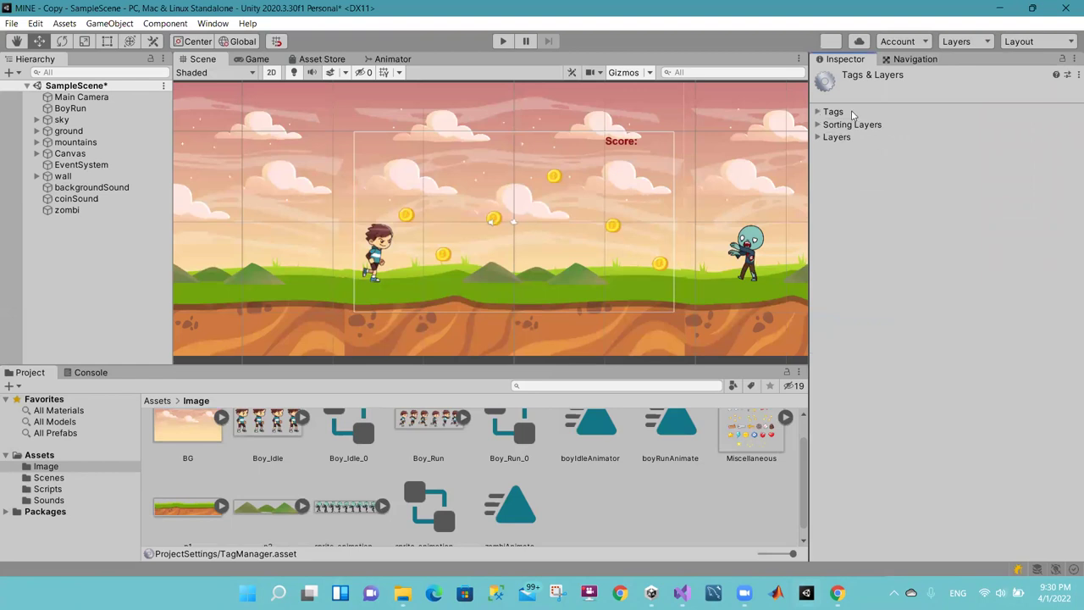
click(840, 111)
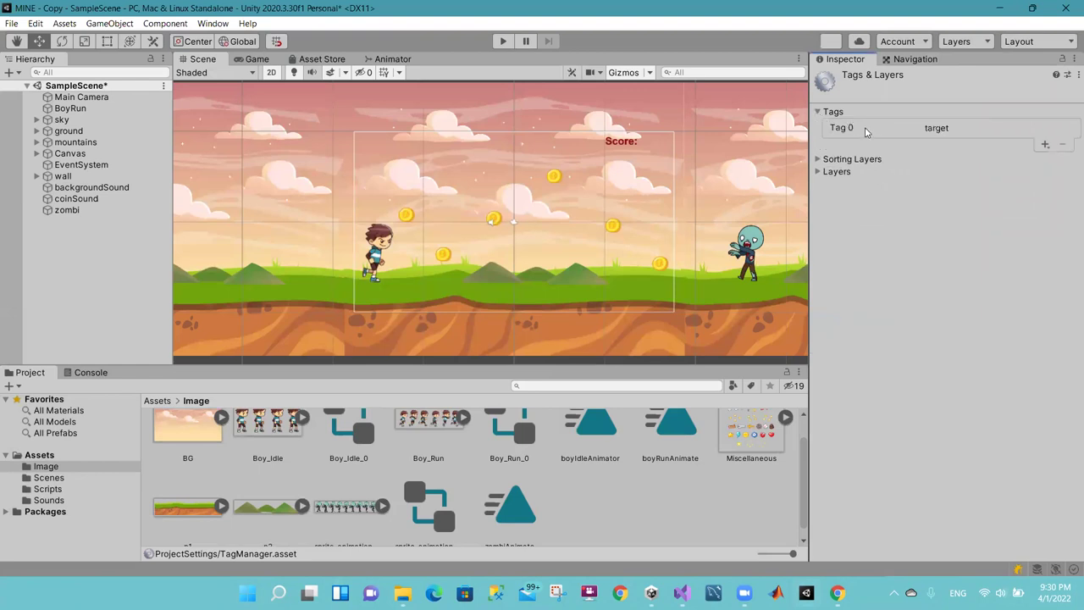
click(1045, 145)
text(zo)
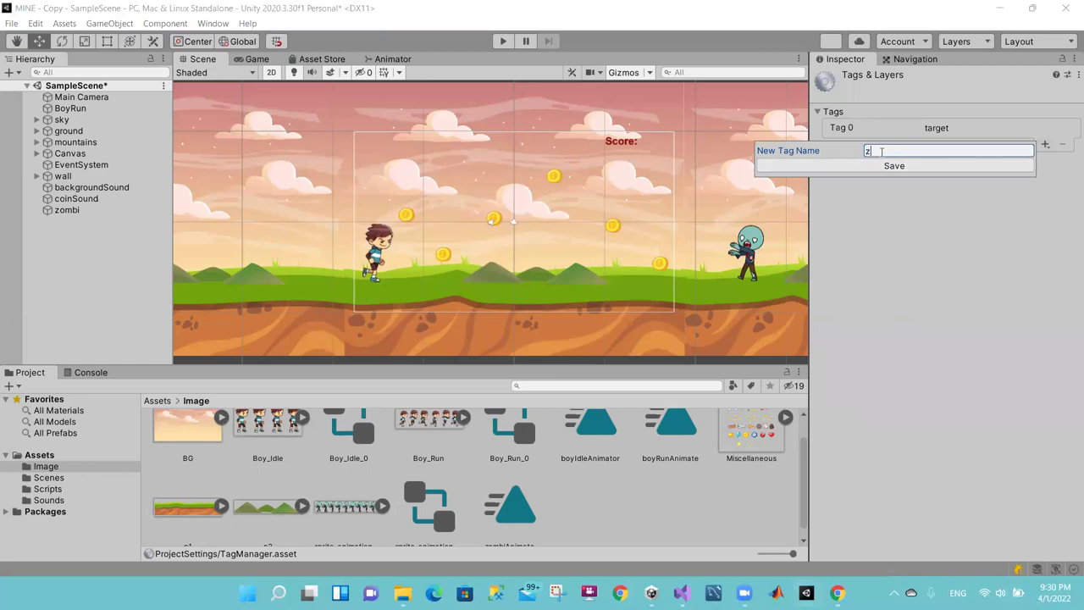
text(mbi)
click(885, 168)
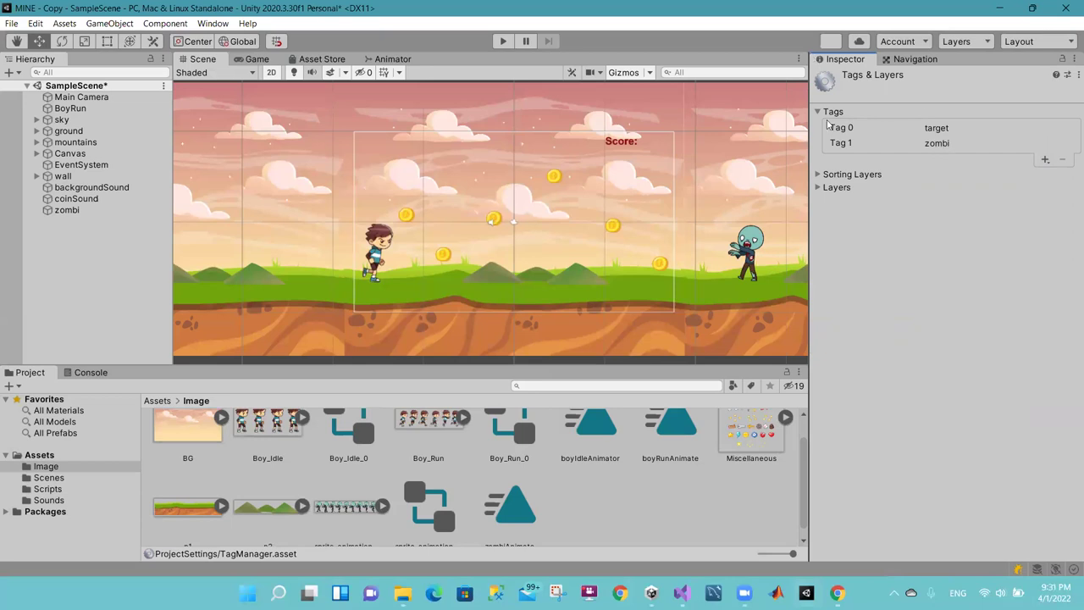
click(54, 211)
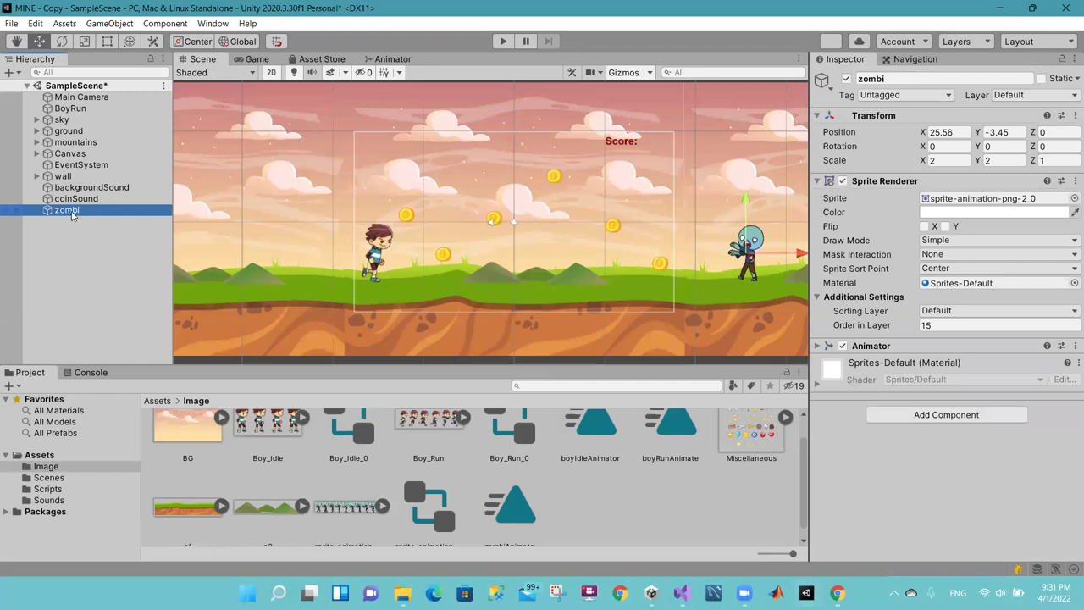
Step: Tag the zombi object as zombi, save the scene with Ctrl+S, and start a test run
click(873, 76)
click(876, 96)
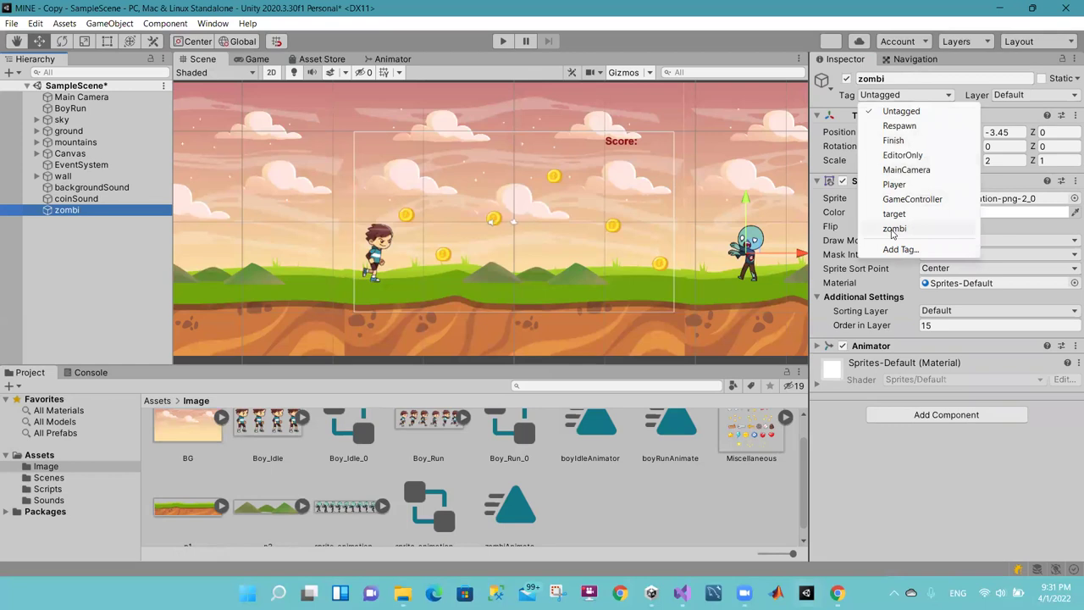
click(892, 230)
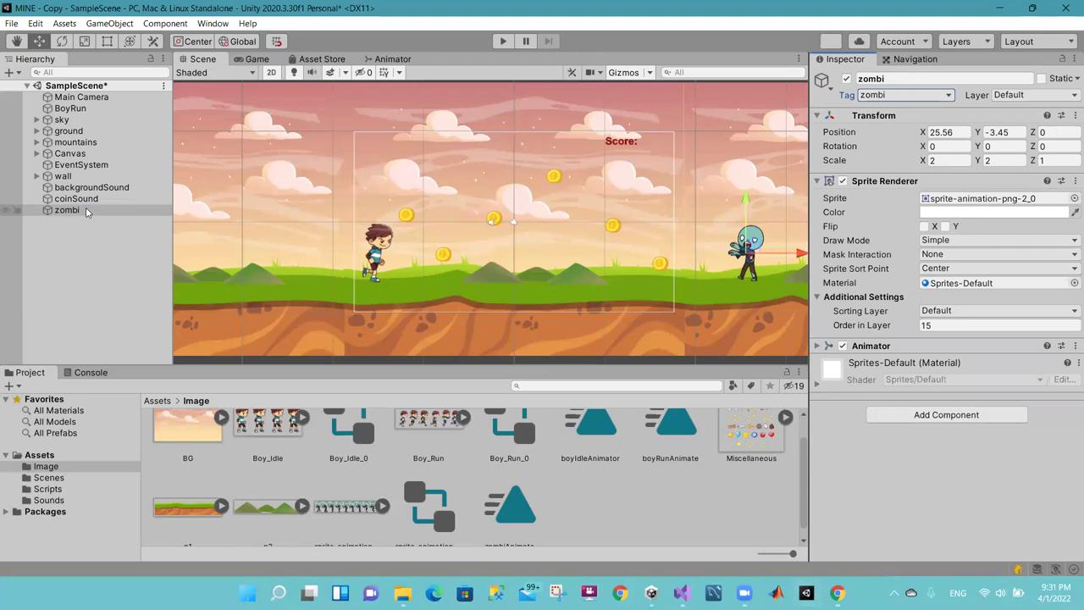
key(ctrl+s)
click(504, 41)
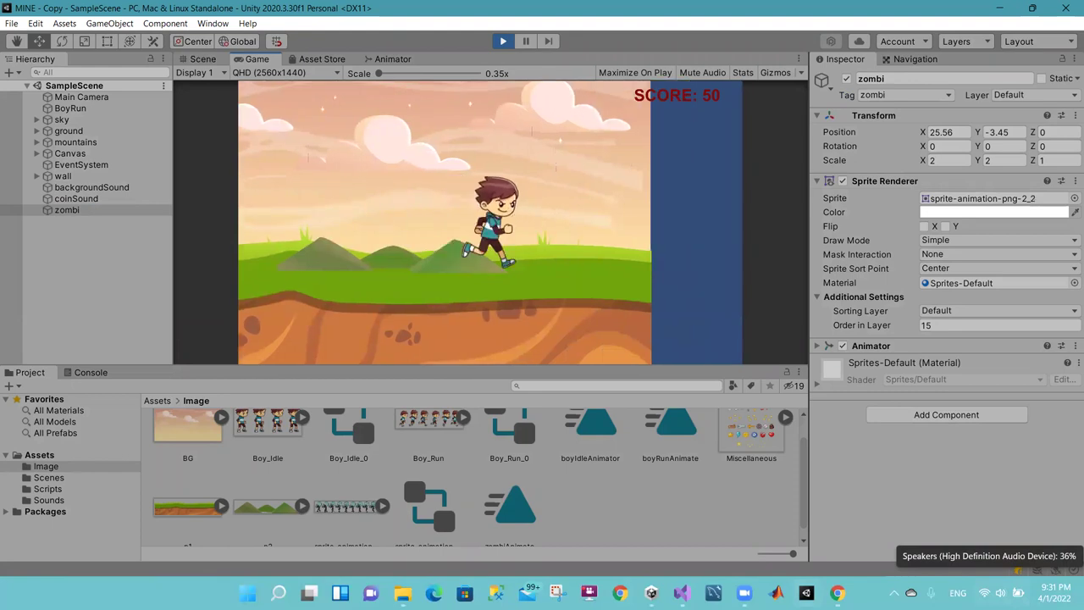
click(1000, 592)
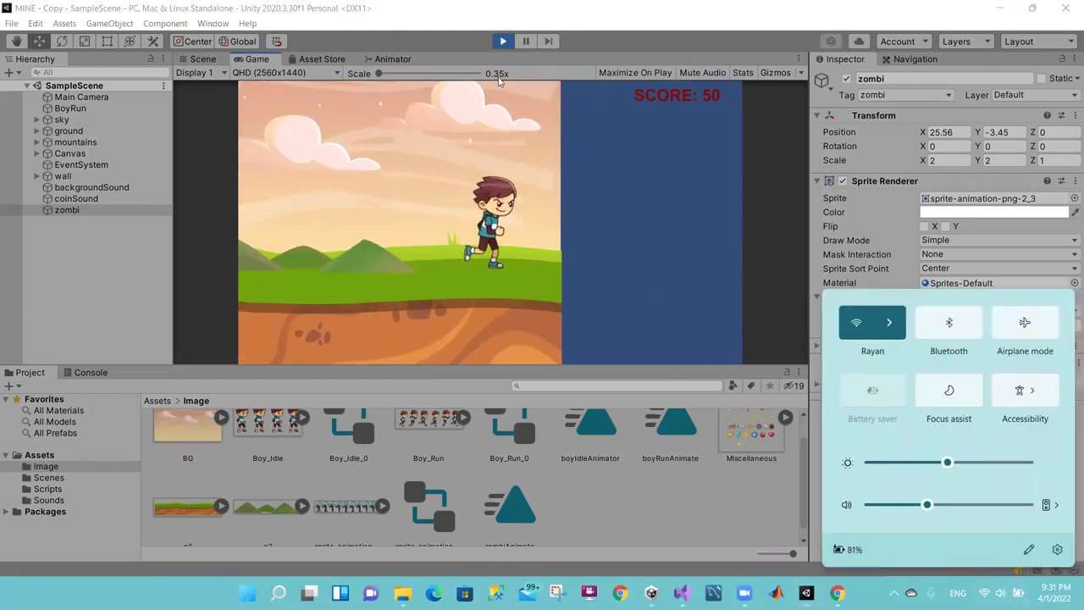
click(515, 149)
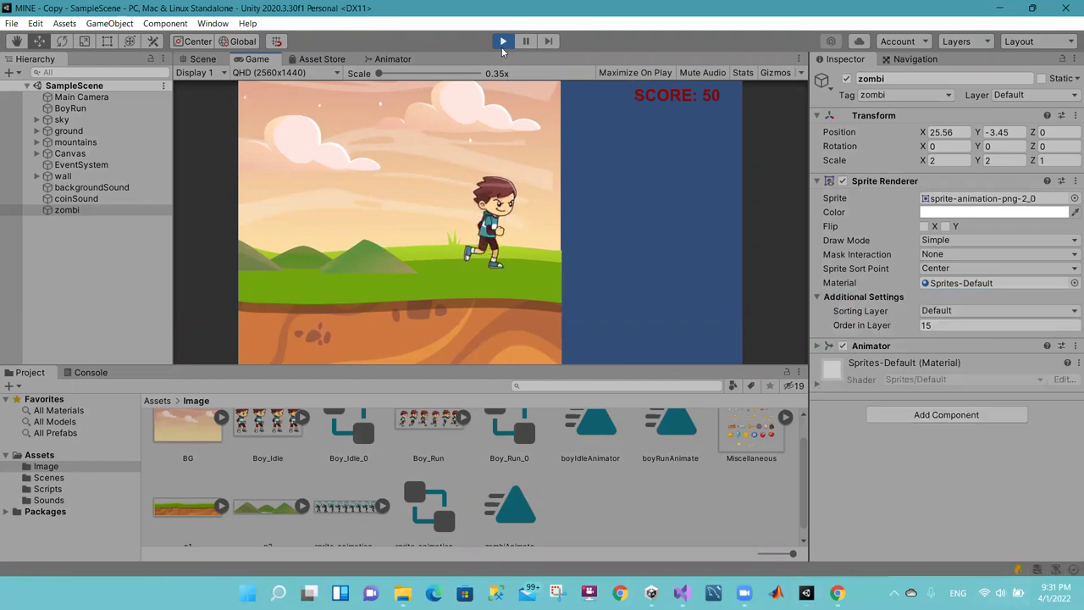
click(502, 42)
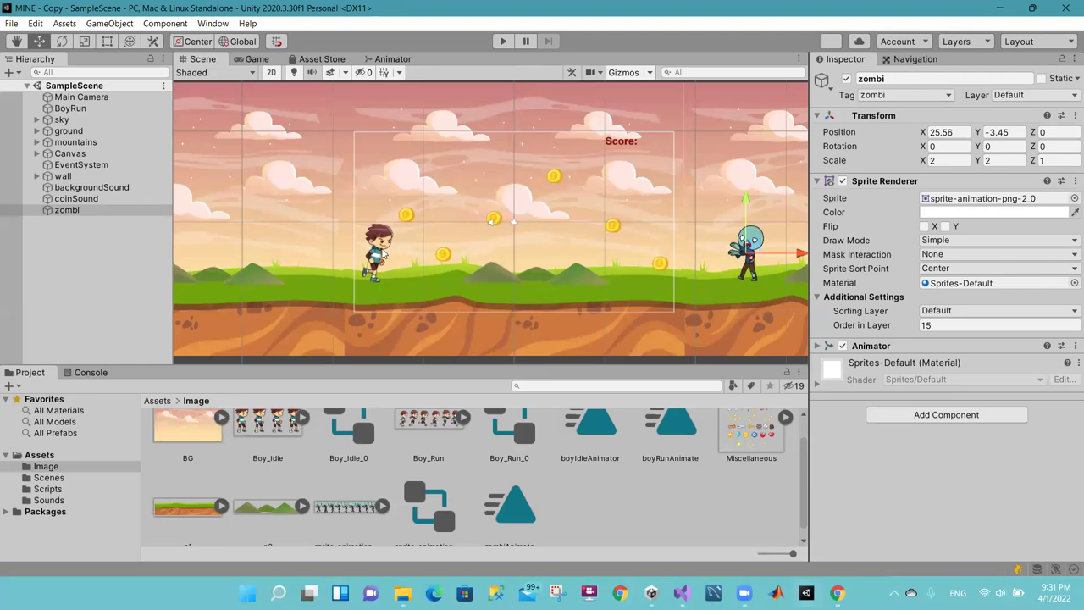
click(502, 41)
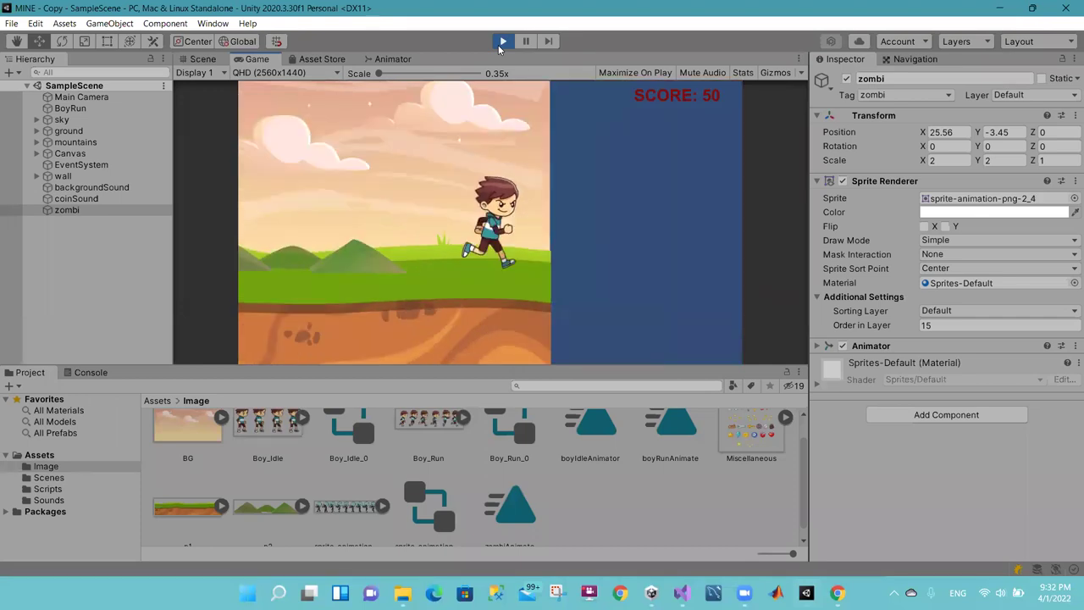
click(501, 42)
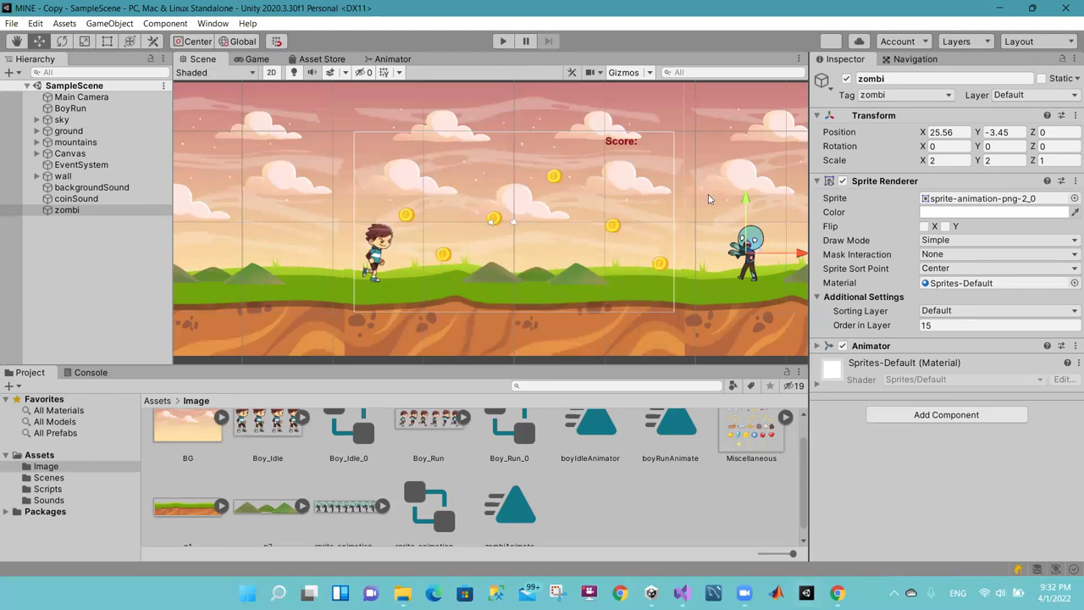
Step: Drag the zombi row onto ground in the Hierarchy to make it a child
click(734, 298)
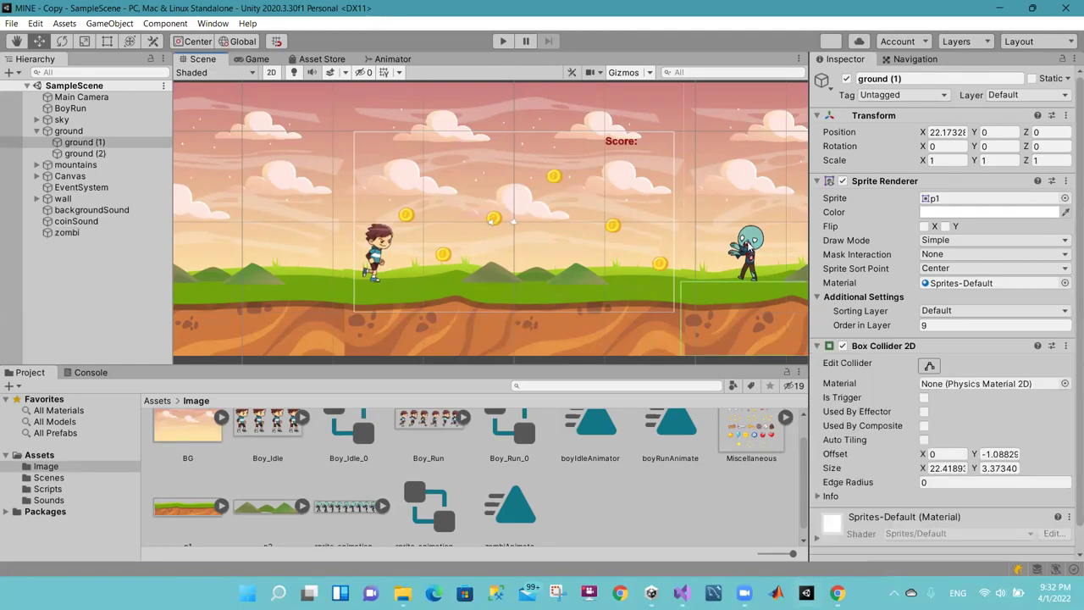
click(719, 239)
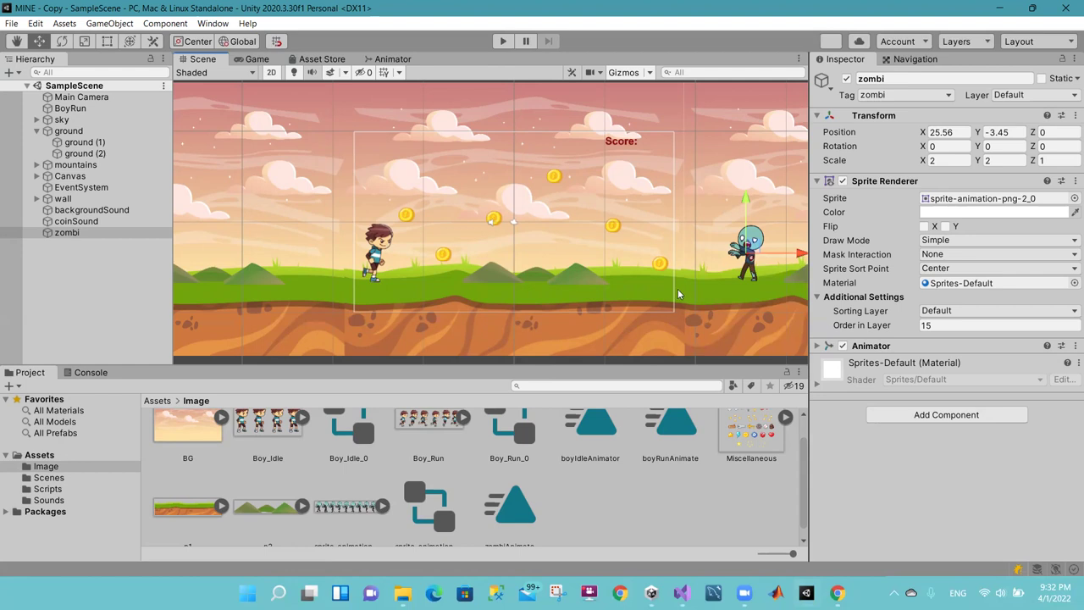
click(64, 236)
click(73, 256)
click(68, 236)
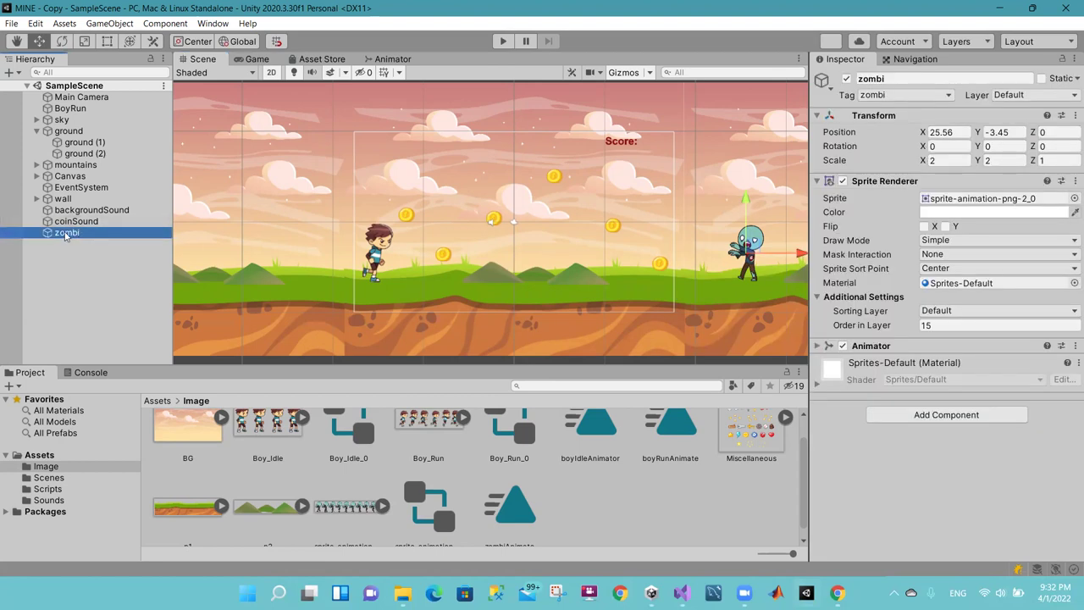
drag(69, 235, 67, 137)
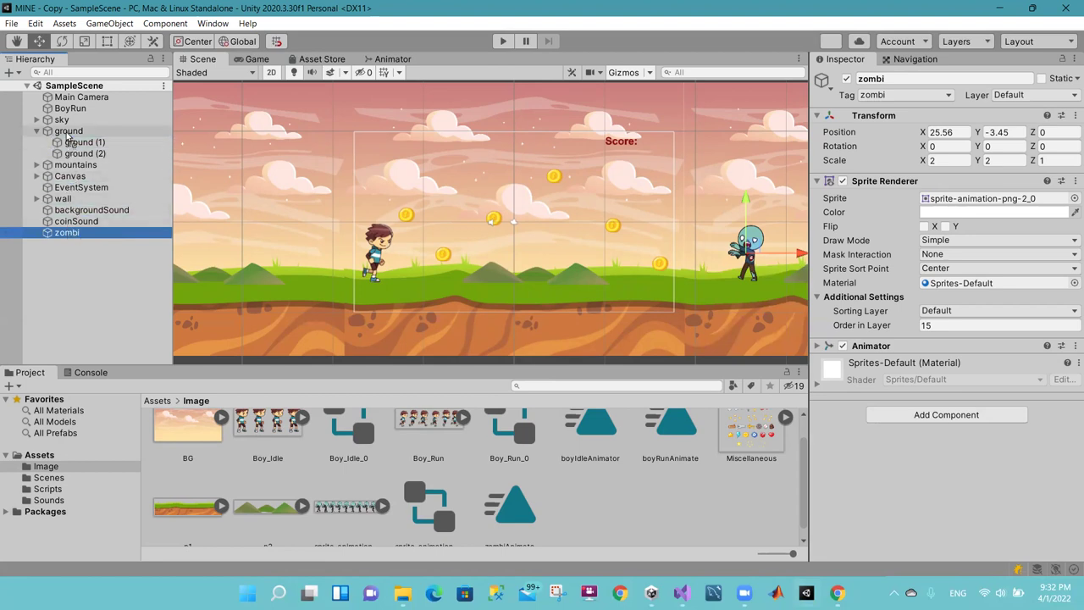
drag(66, 135, 67, 136)
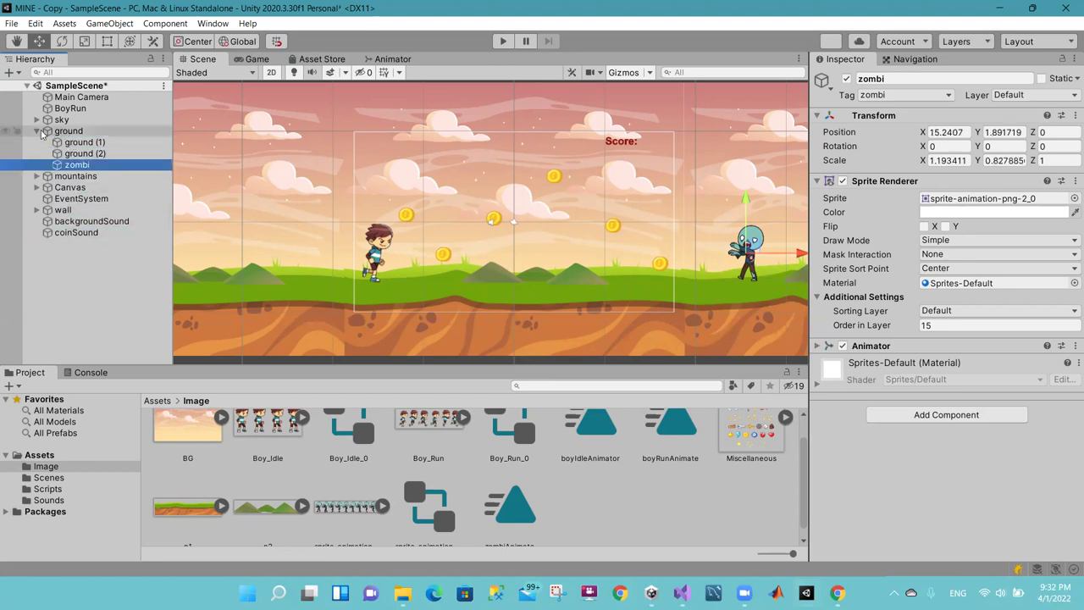
Step: Expand ground, reselect zombi, and start a play test
click(37, 132)
click(38, 132)
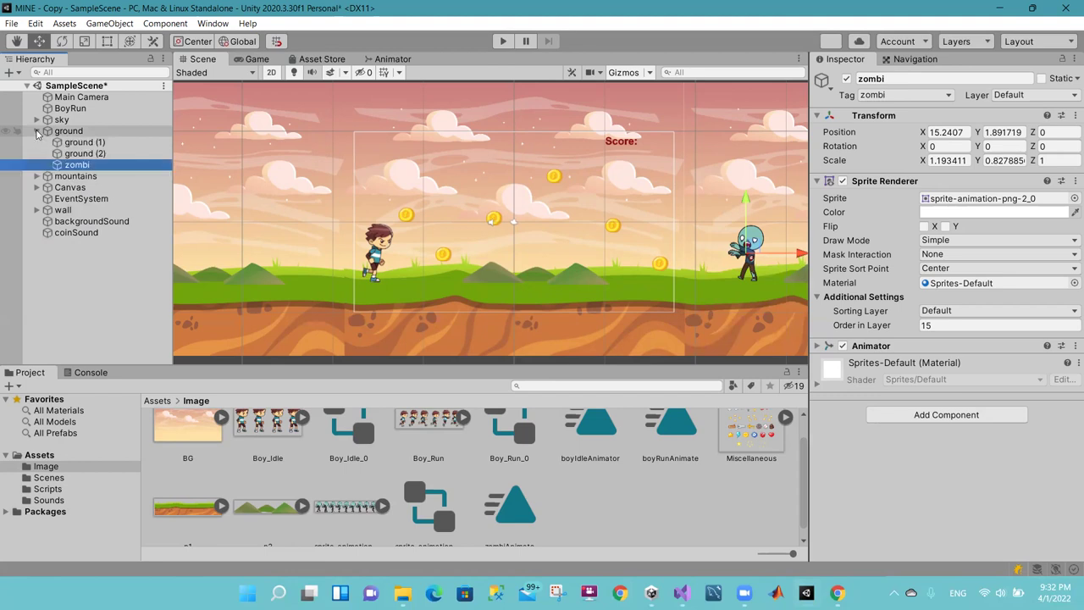
click(84, 142)
click(85, 154)
click(77, 164)
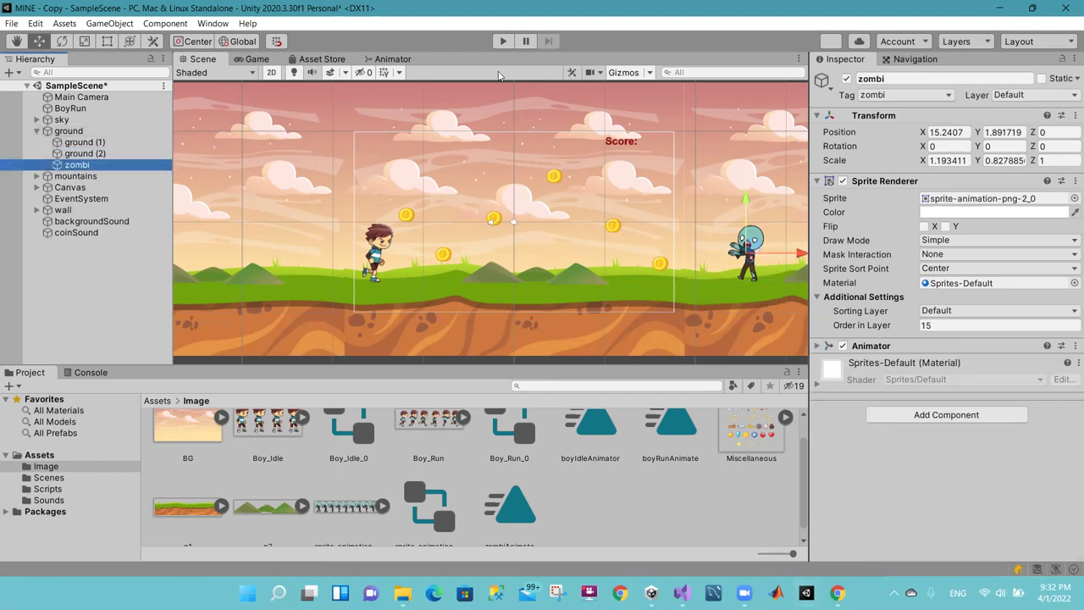
click(496, 44)
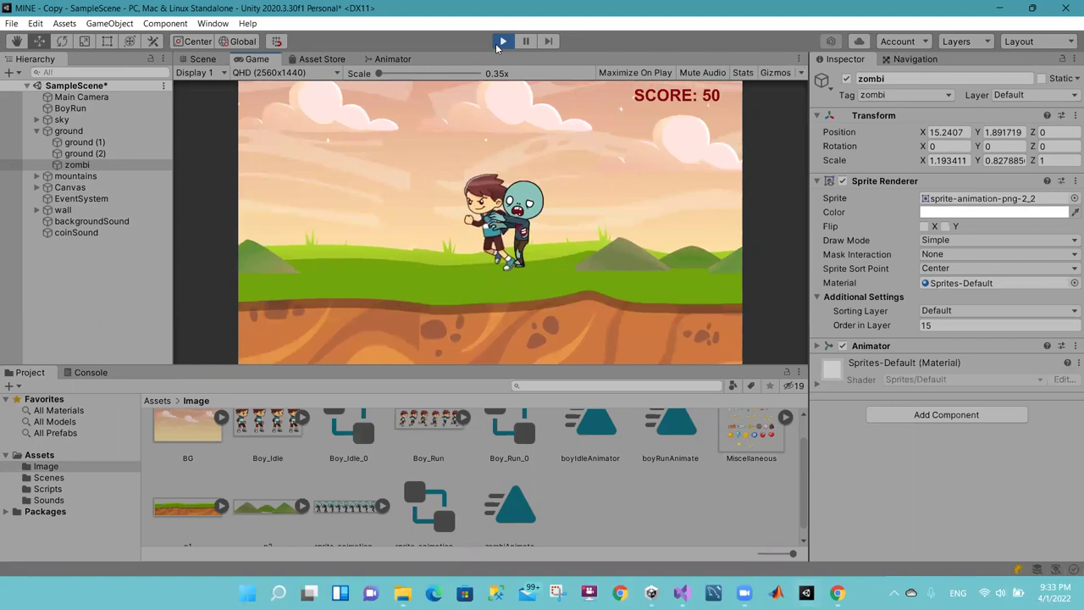
Step: Stop the play test, leaving zombi at the level's right edge ahead of the boy
click(502, 42)
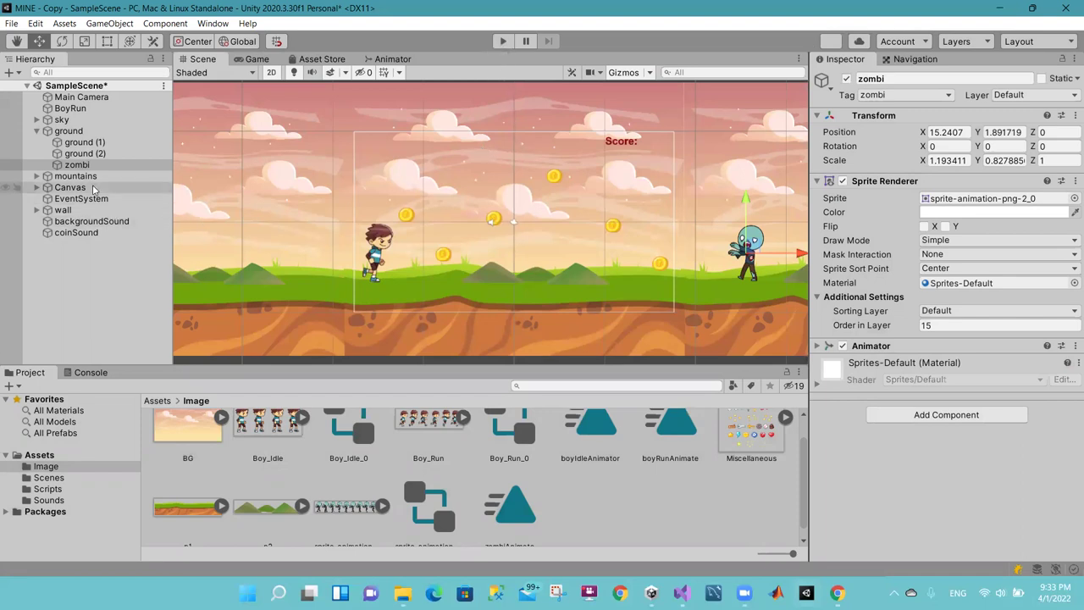
Step: Add a Box Collider 2D component to the zombi object and save the scene
click(77, 247)
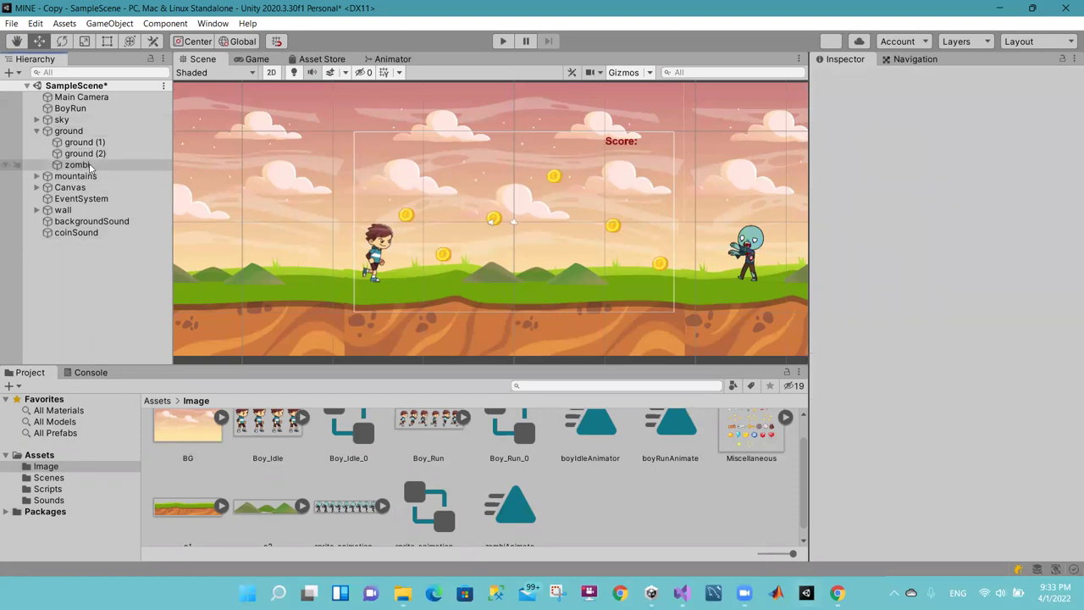
click(89, 167)
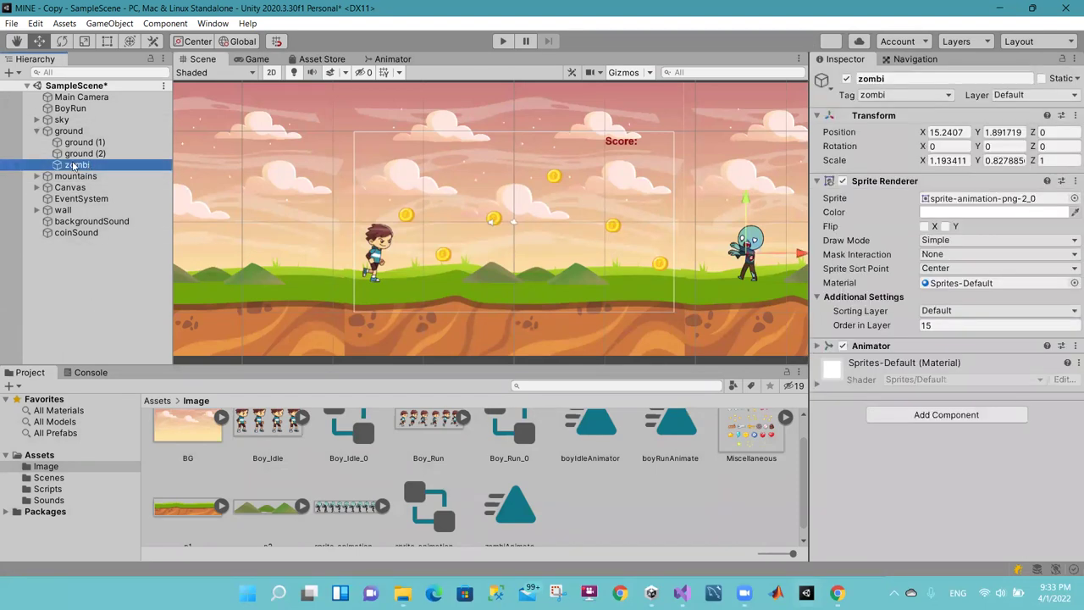
click(935, 419)
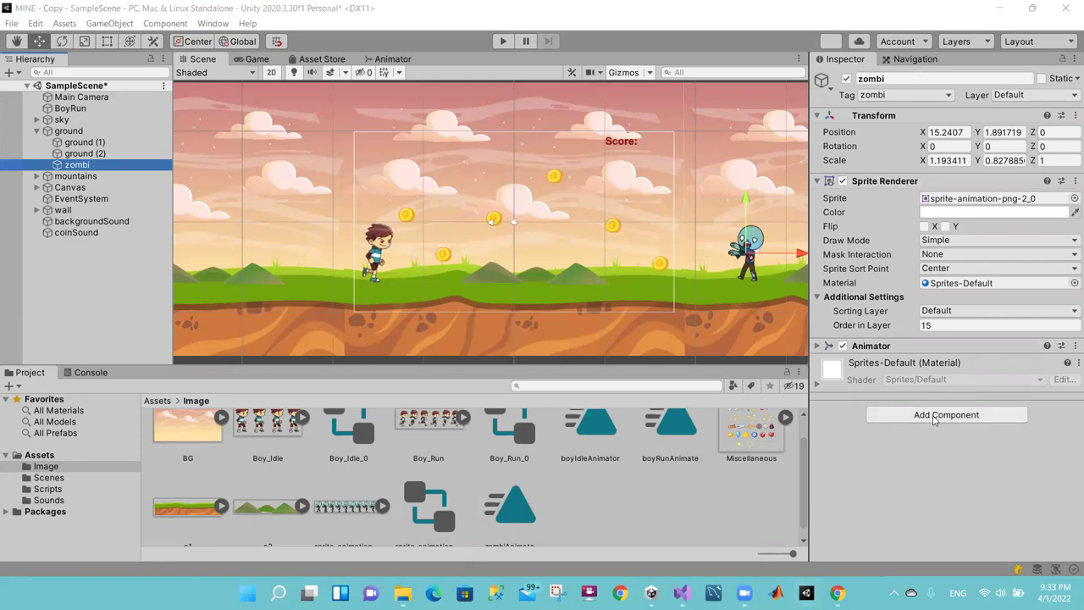
text(bo)
click(910, 409)
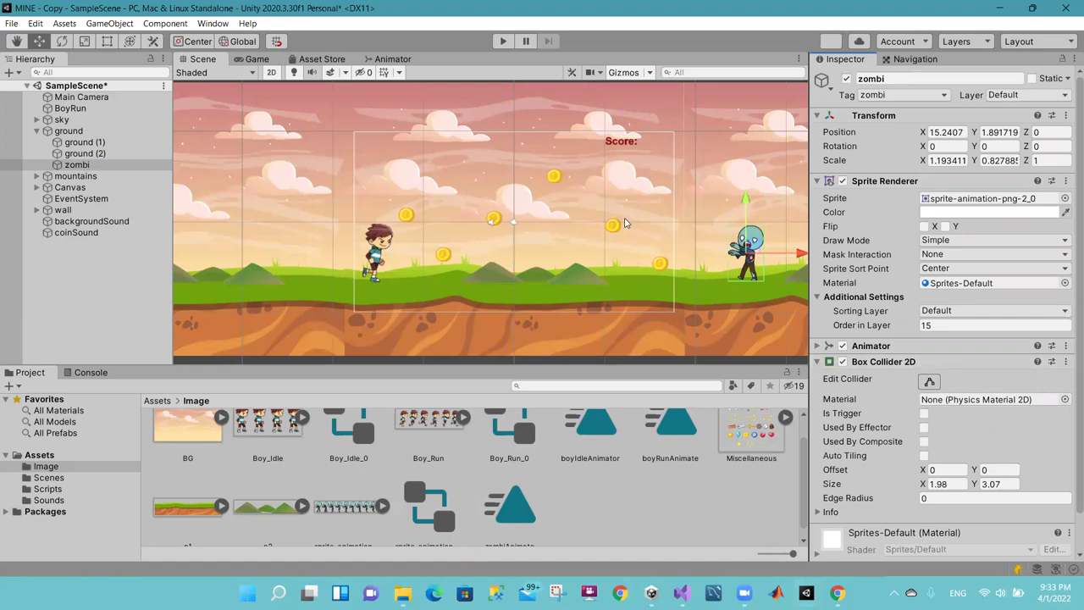
key(ctrl+s)
Step: Playtest the level, jumping the boy over the zombie several times, then stop Play mode
click(500, 43)
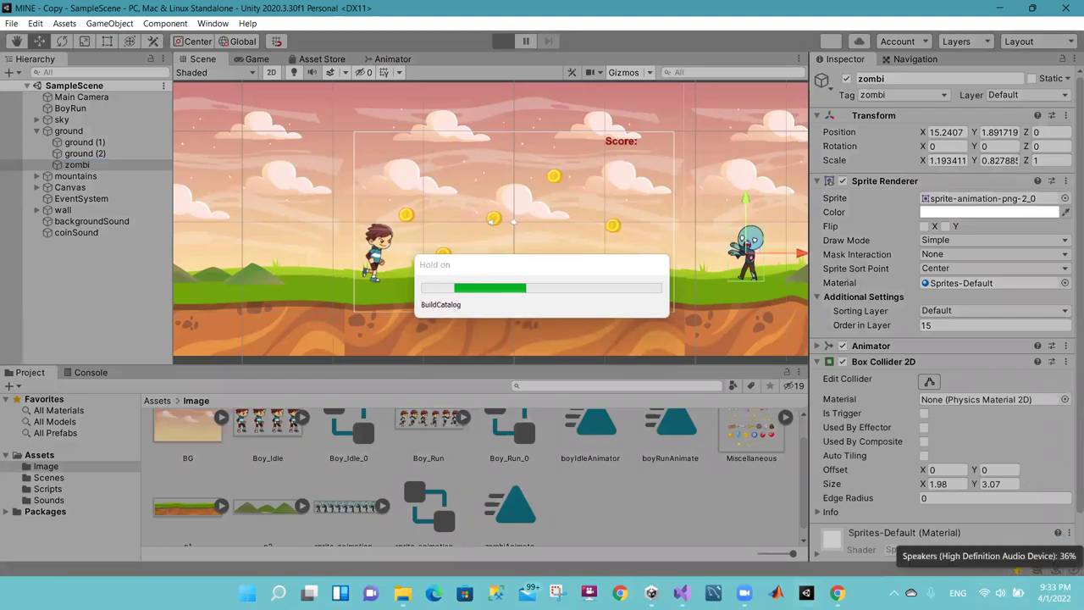
key(super+a)
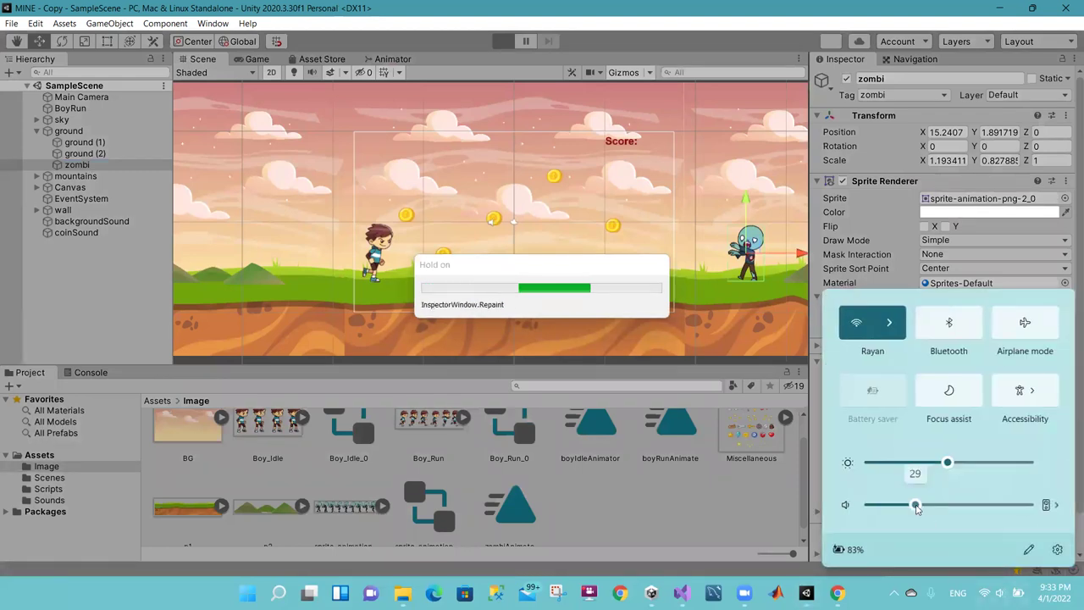
click(666, 263)
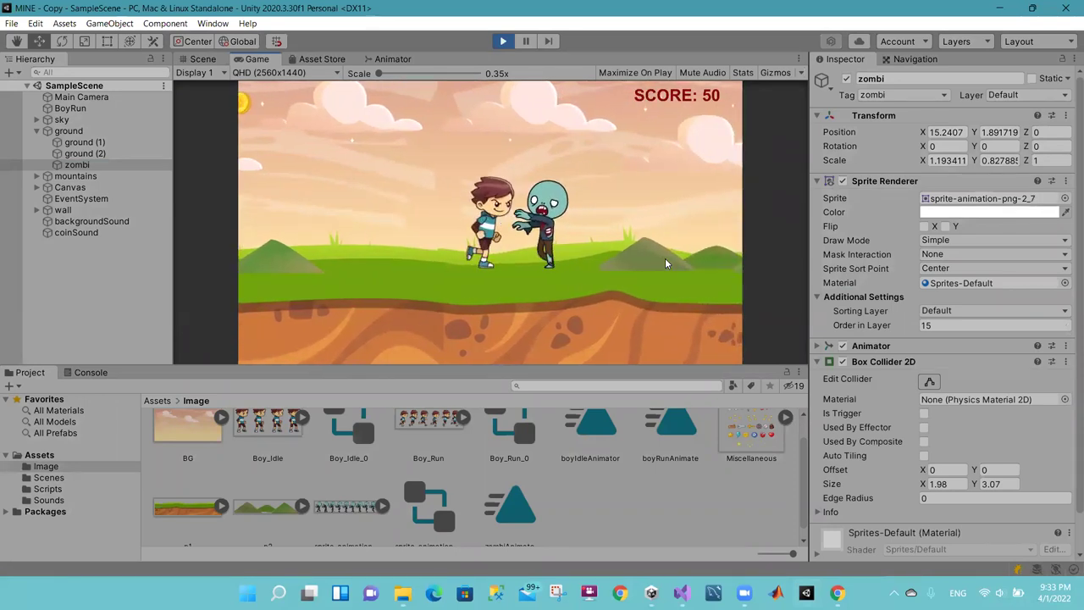
key(space)
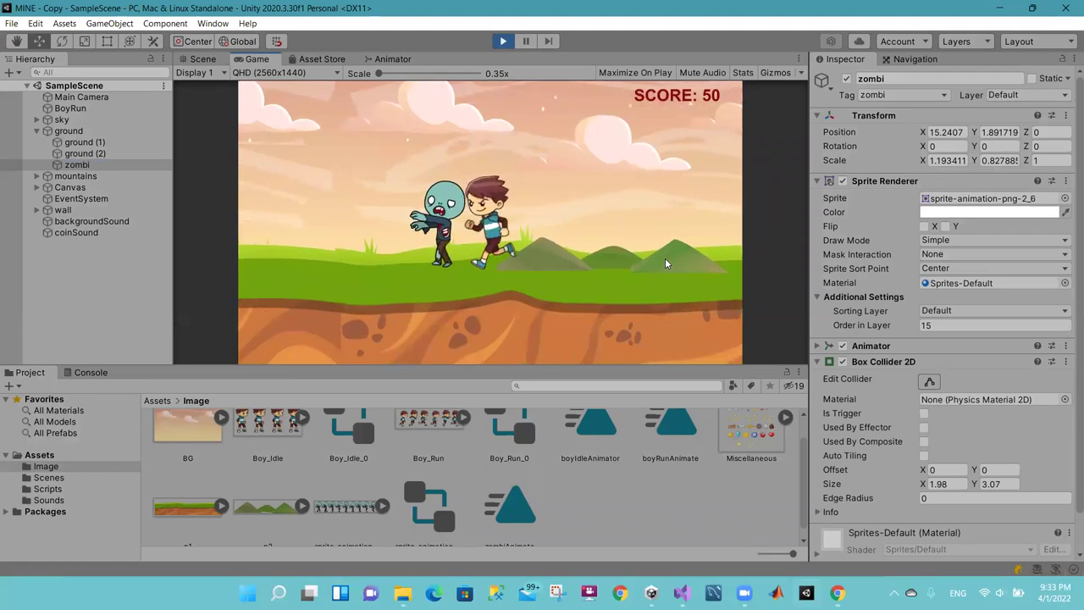
key(space)
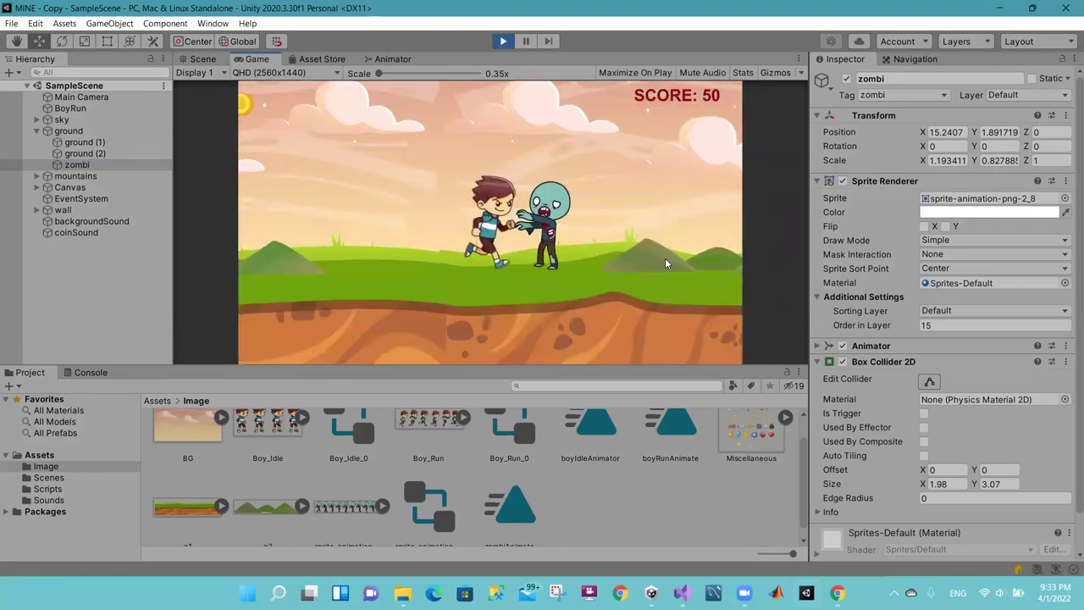
key(space)
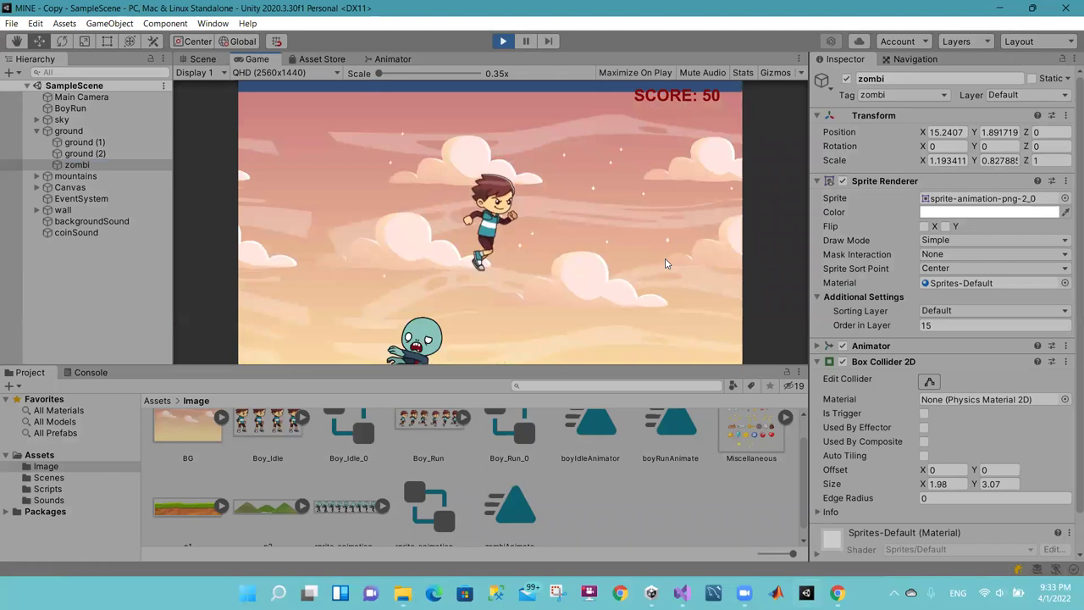
key(space)
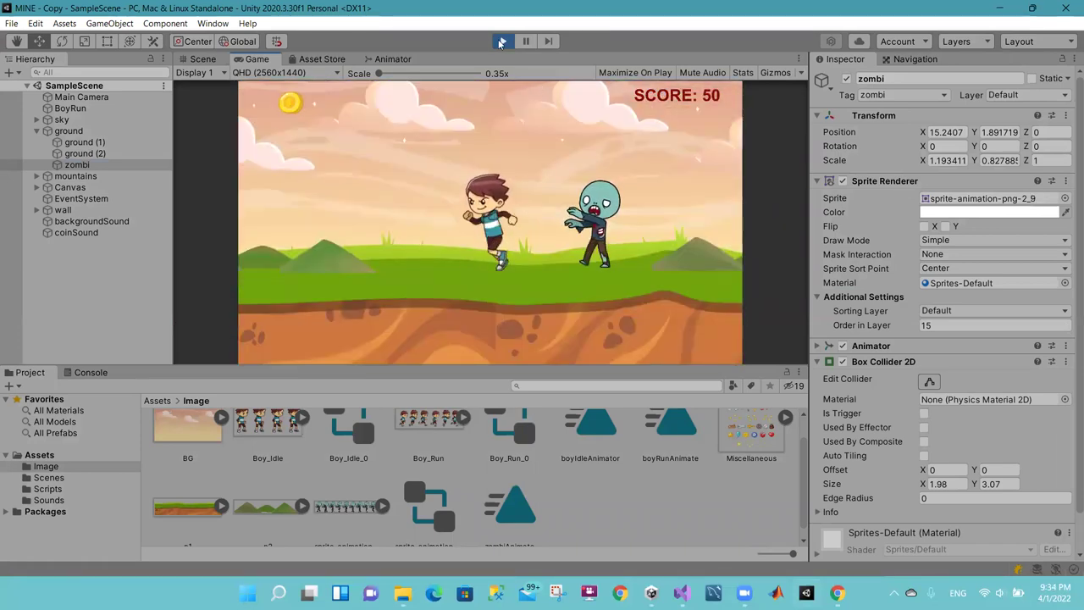
key(ctrl+p)
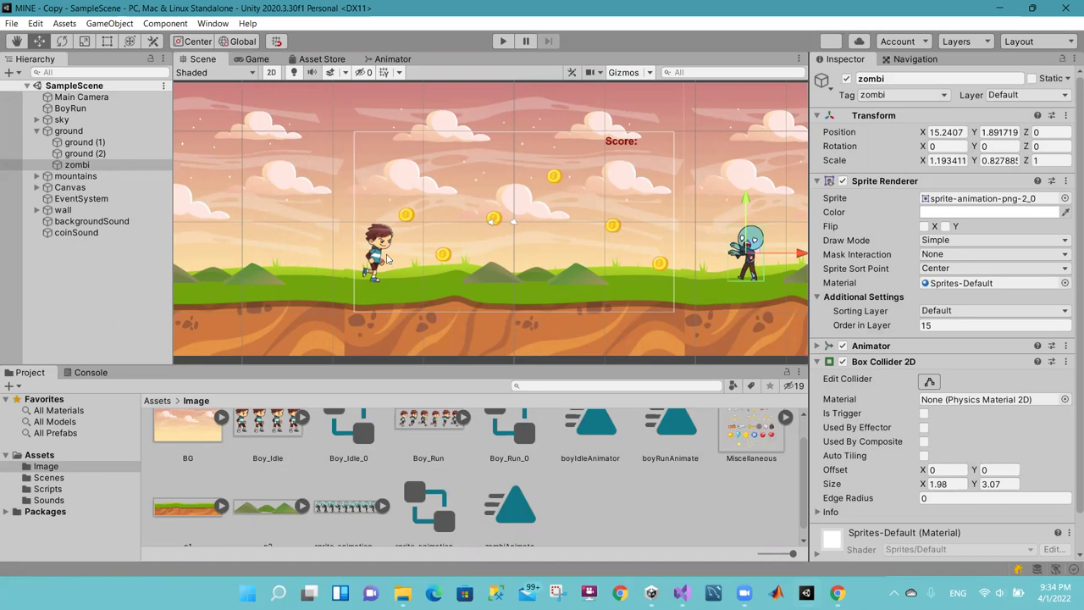
Step: Open the boyMove script from the Scripts folder in Visual Studio
click(47, 488)
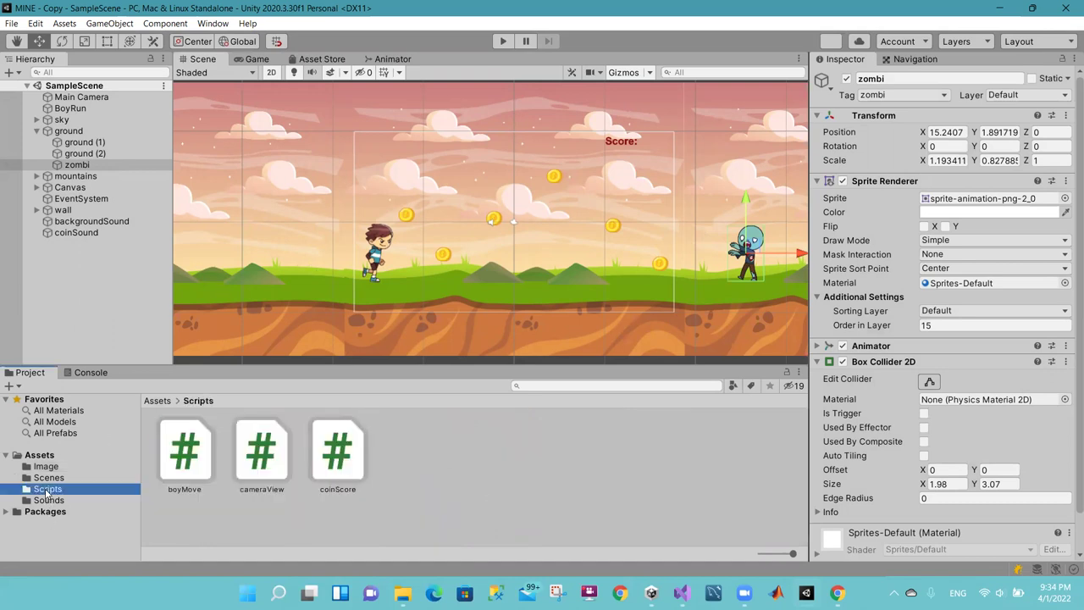
click(192, 462)
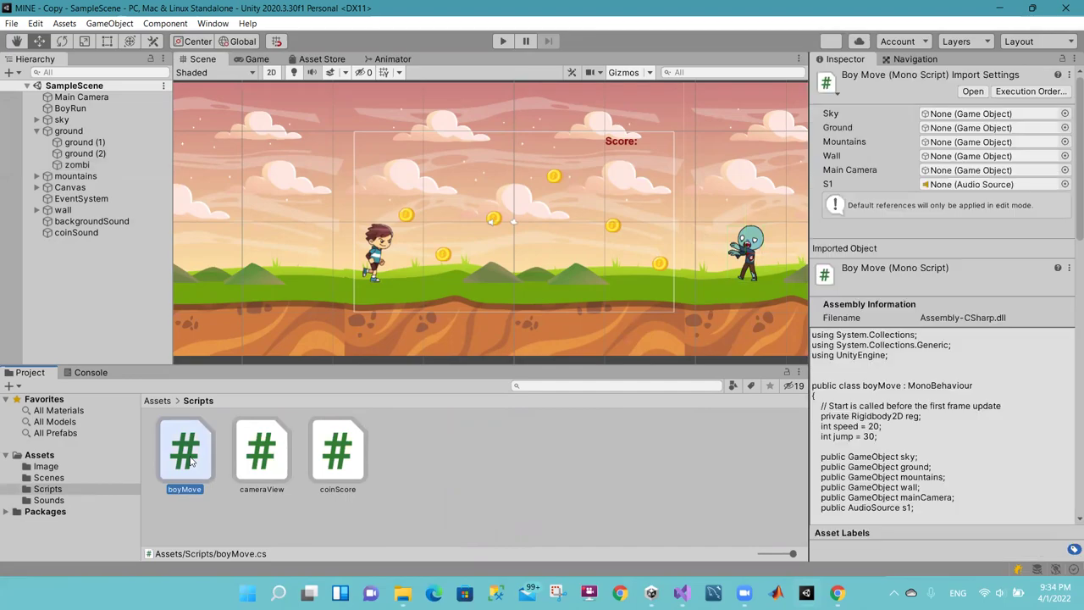
double_click(192, 462)
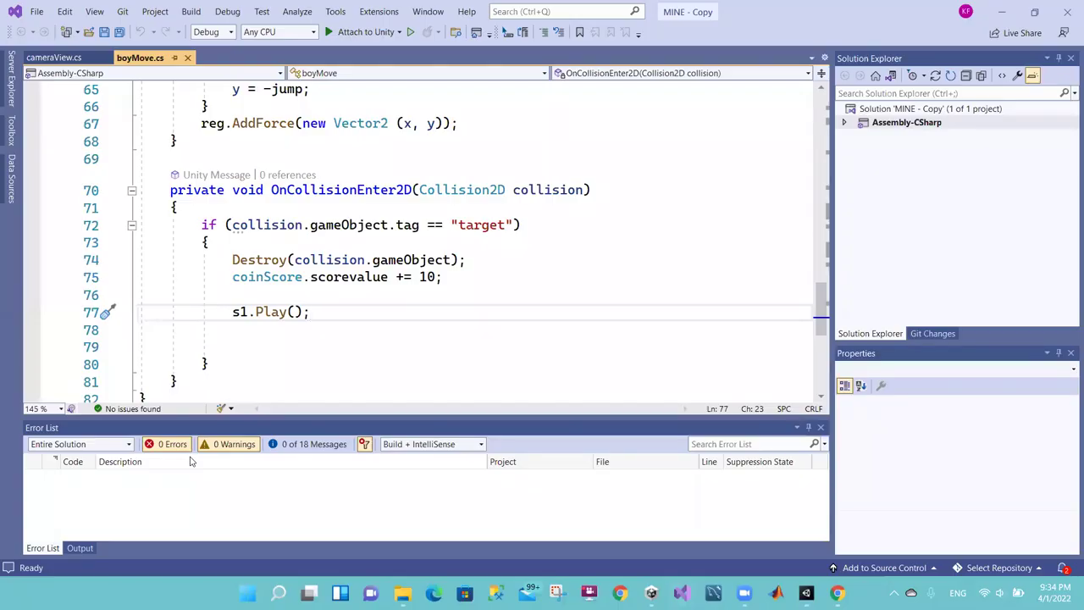
Step: Review the existing if block in OnCollisionEnter2D, including its Destroy and score lines
drag(164, 190, 600, 190)
click(288, 190)
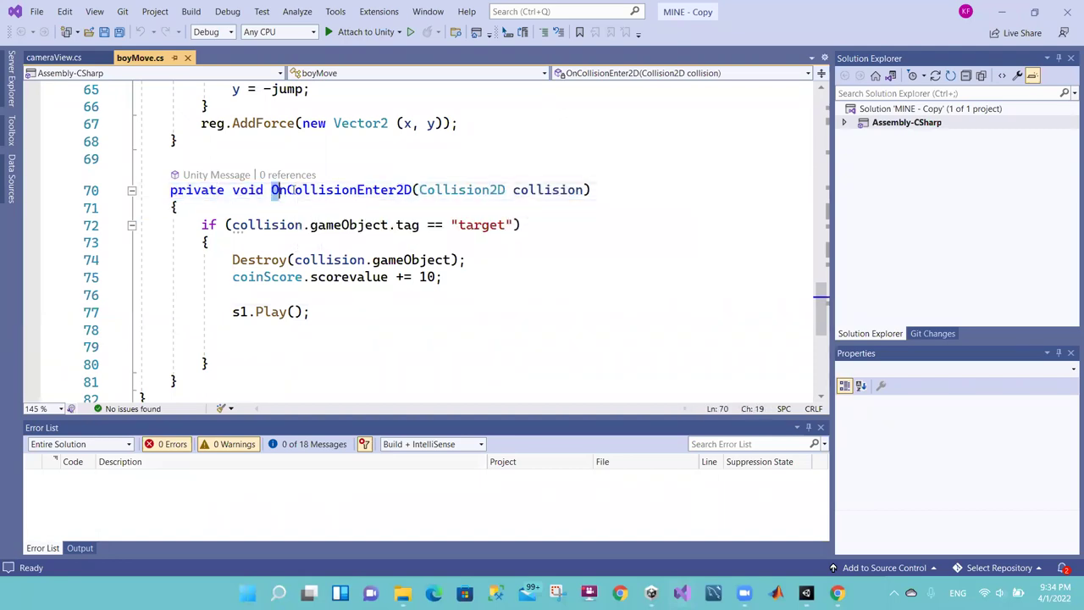
click(520, 224)
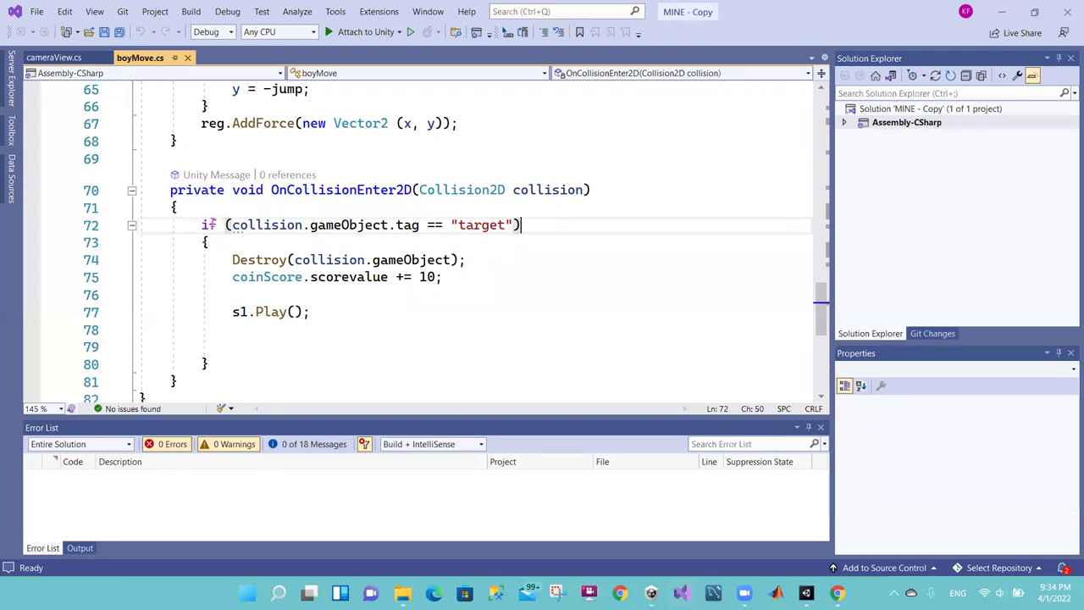
drag(203, 225, 346, 236)
drag(430, 233, 553, 218)
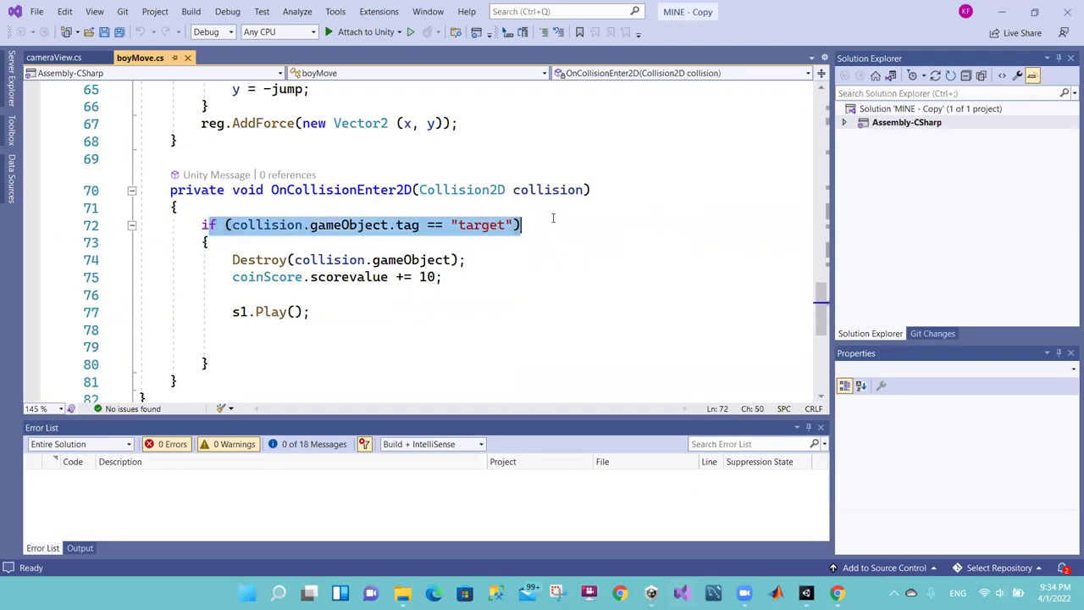
click(477, 241)
click(359, 261)
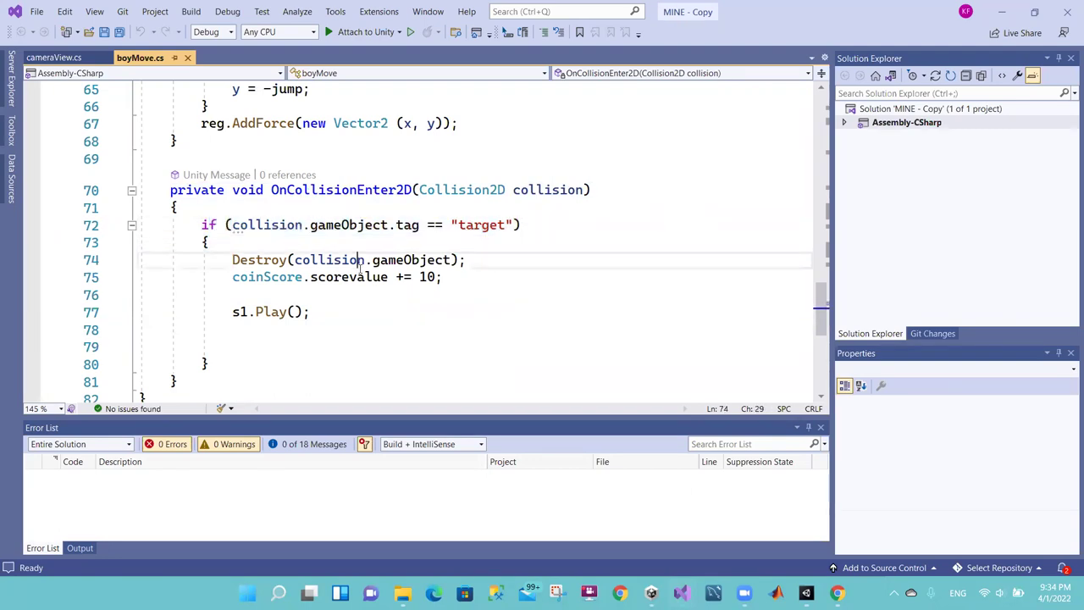
drag(442, 277, 360, 280)
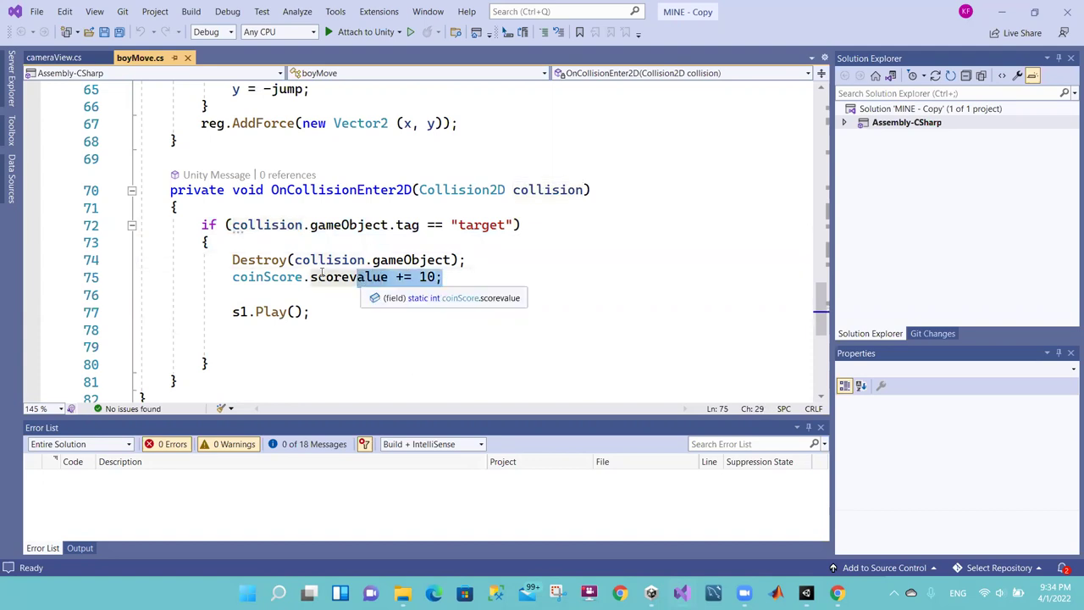
click(318, 278)
Step: Remove the empty lines after s1.Play() and start a new line after the if block
click(238, 345)
key(Home)
key(BackSpace)
key(BackSpace)
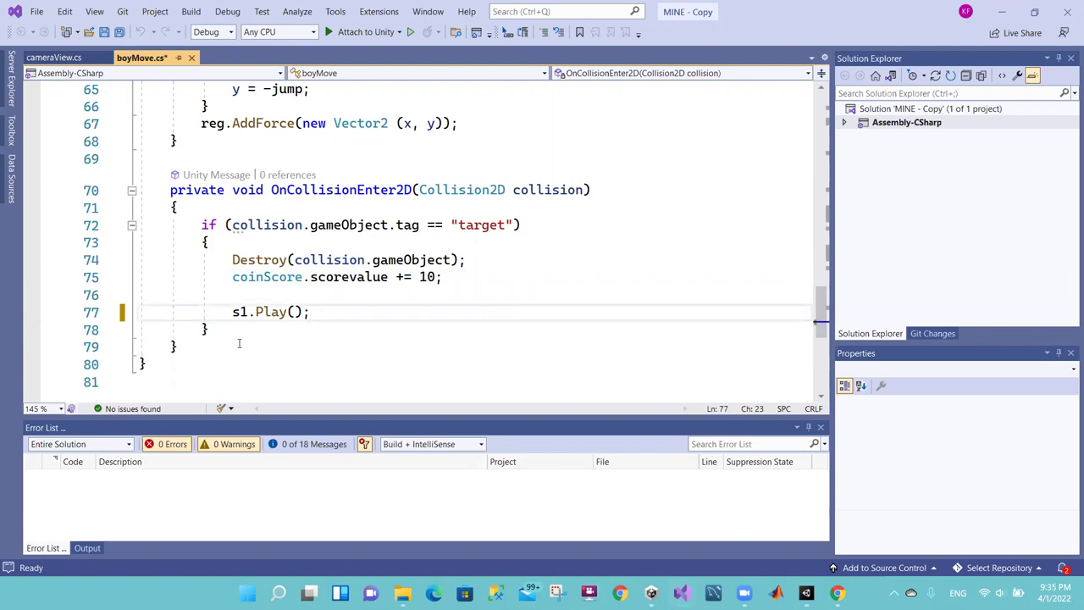
drag(227, 333, 201, 243)
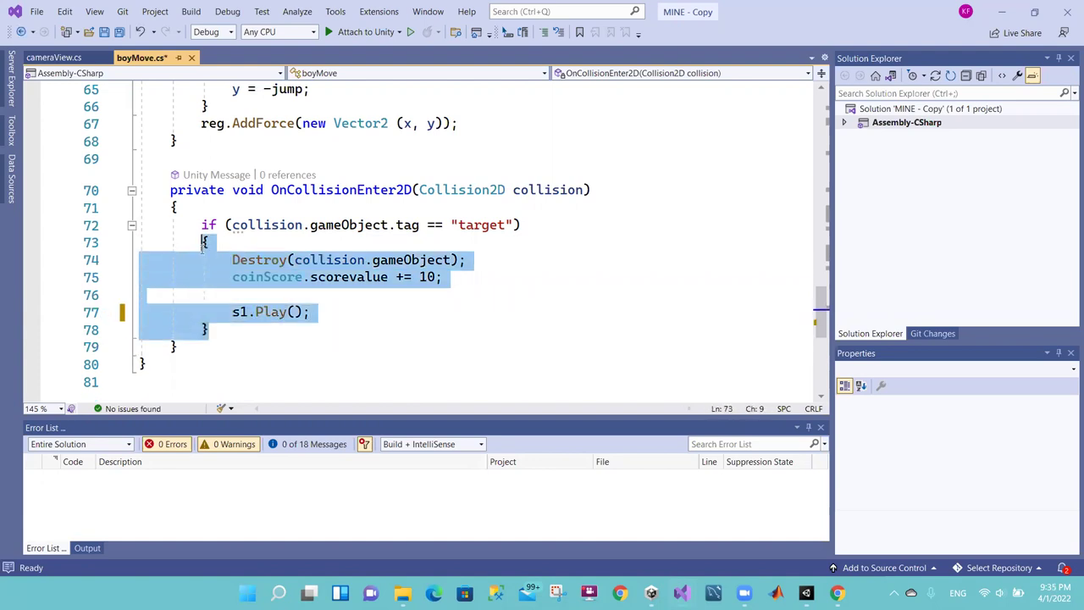
click(225, 331)
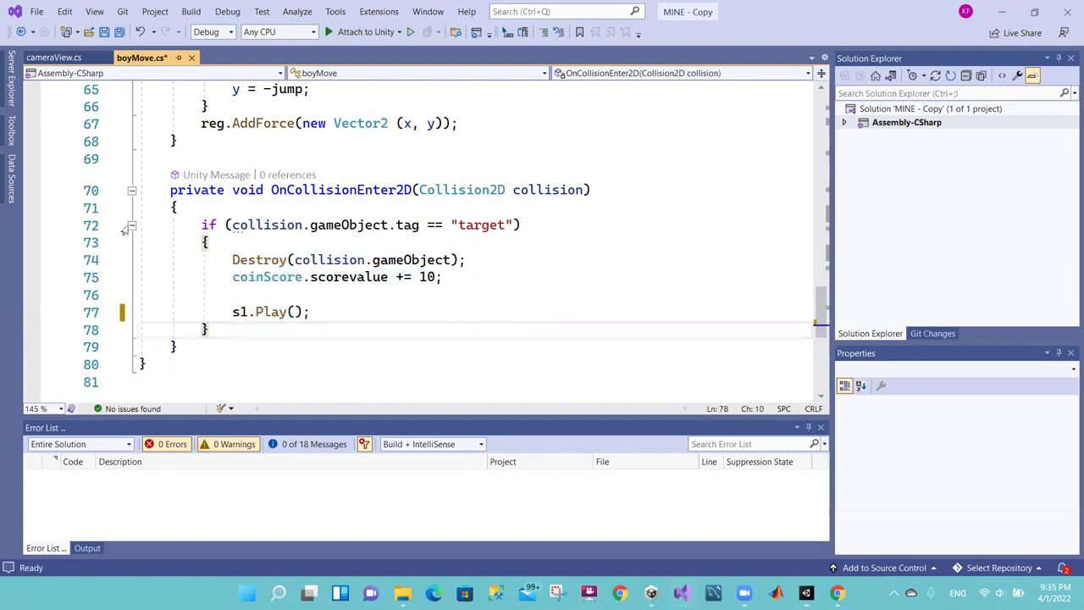
click(128, 225)
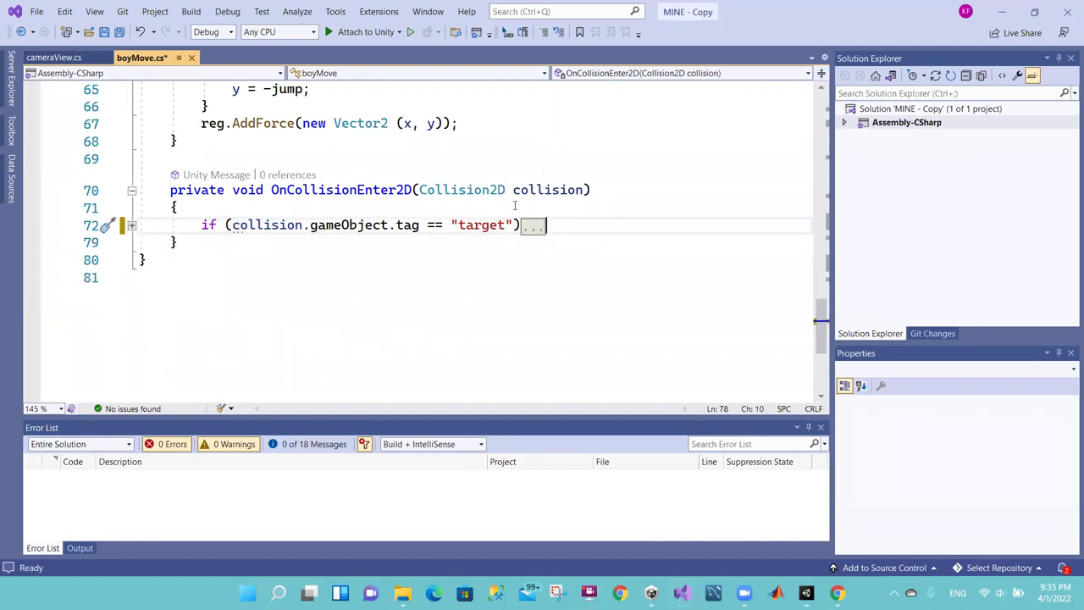
key(Return)
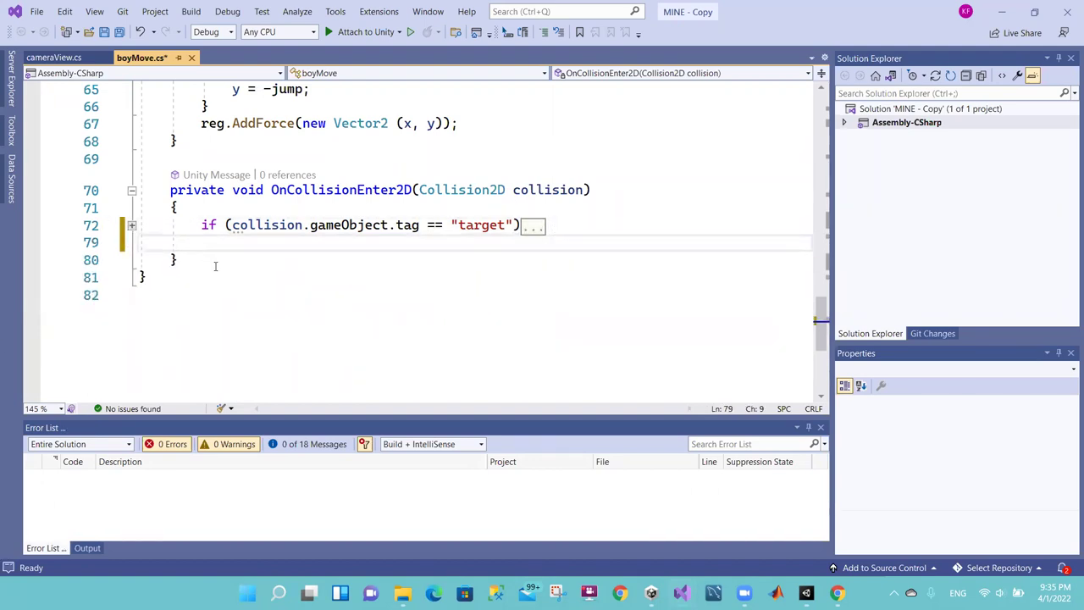
click(132, 226)
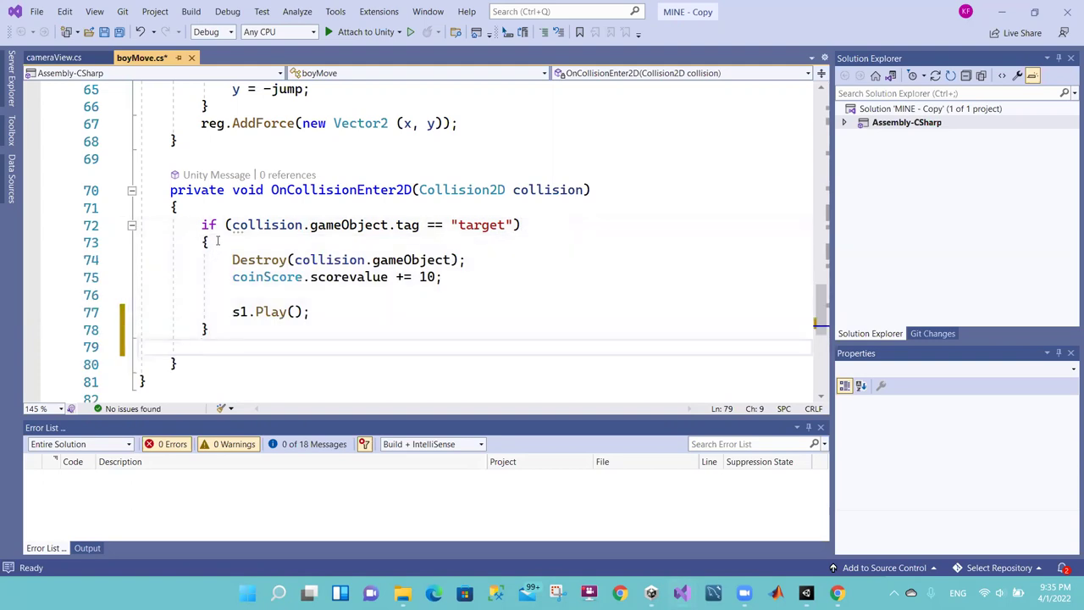
Step: Type the condition else if (collision.gameObject.tag == "zombi") after the if block
text(else)
text( v)
key(BackSpace)
text(if)
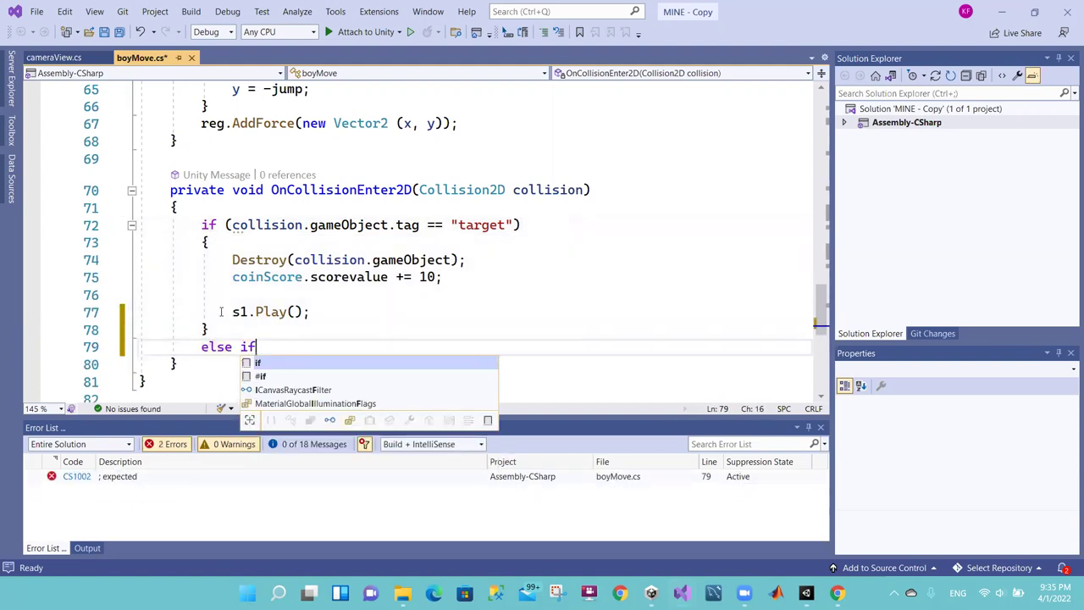
text(c)
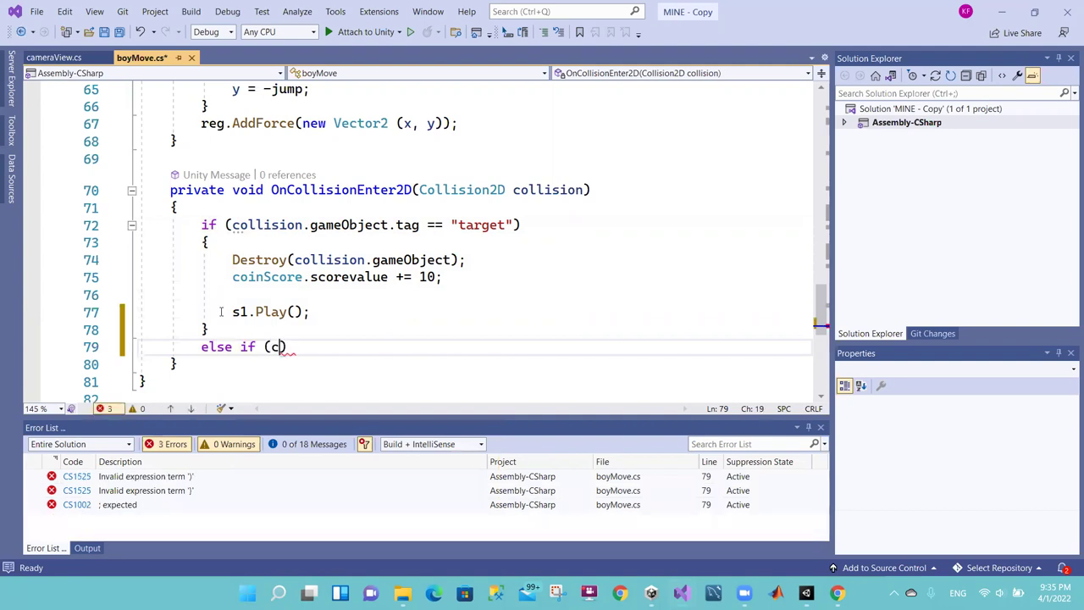
text(oll)
text(i)
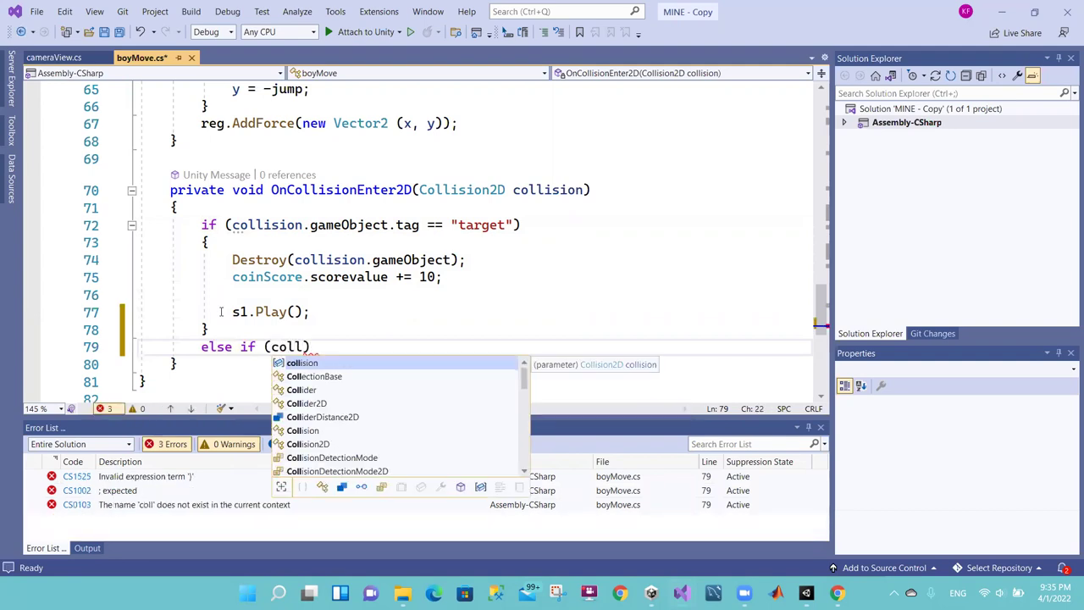
key(Tab)
text(.ga)
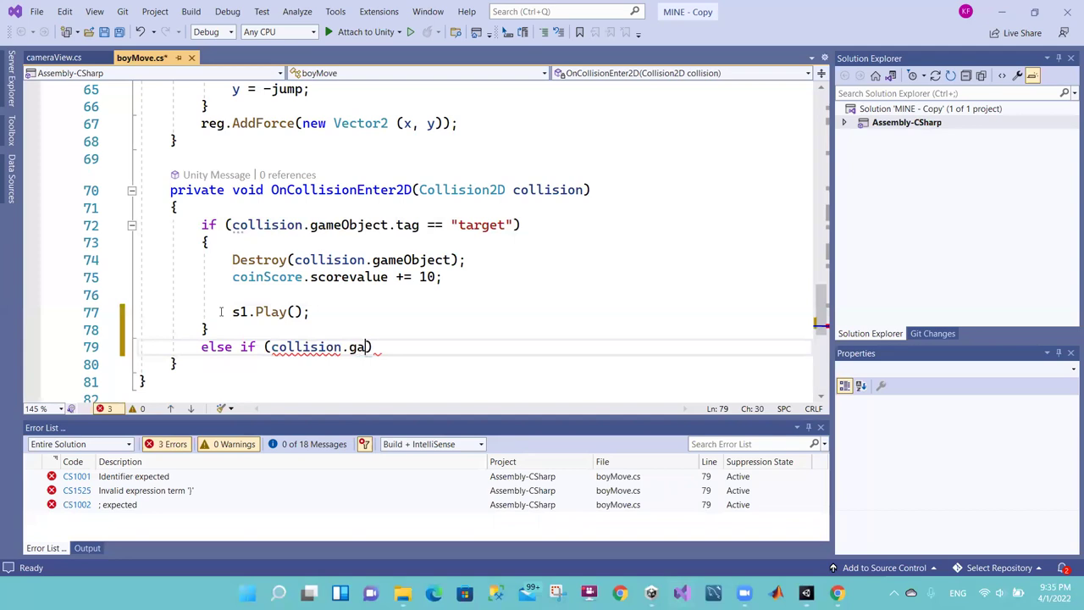
key(Tab)
text(.ta)
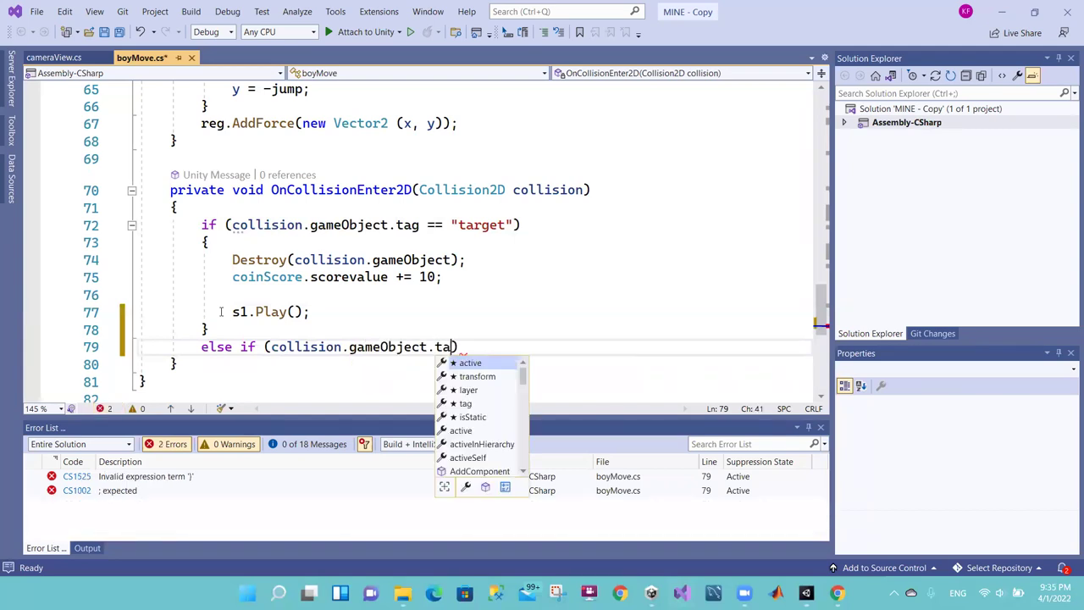
text(g)
key(Tab)
text(== ")
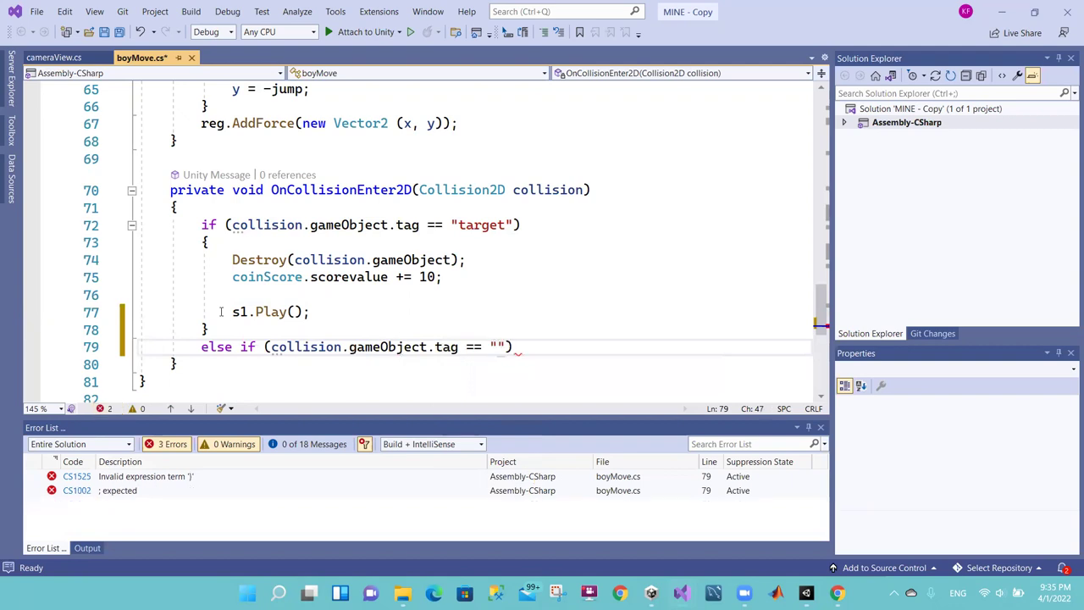
text(z)
text(ombi)
Step: Add an opening brace and an empty body line for the zombi branch
click(555, 347)
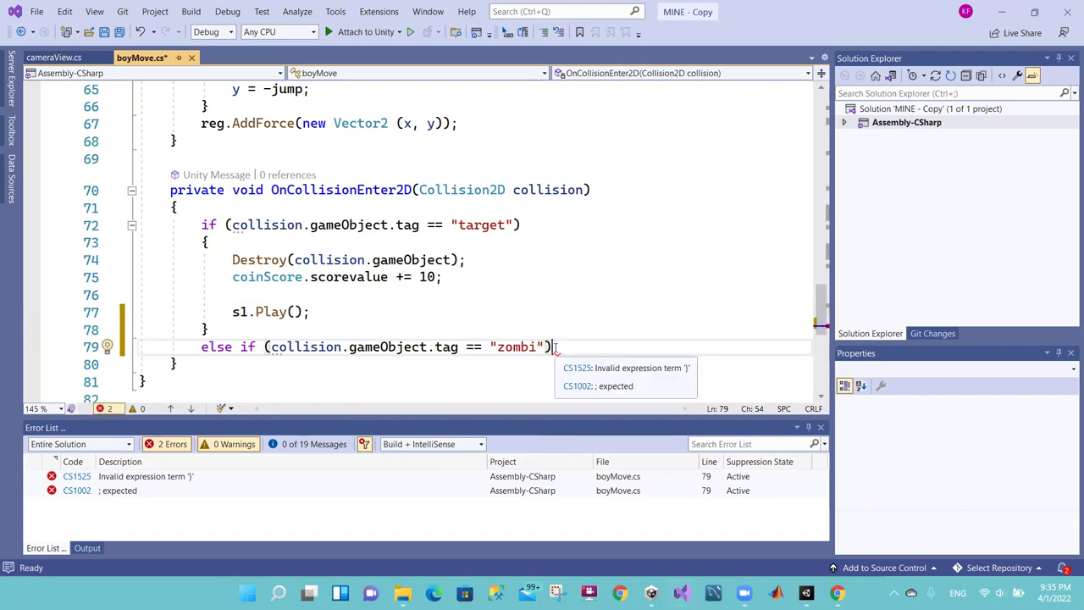
key(Return)
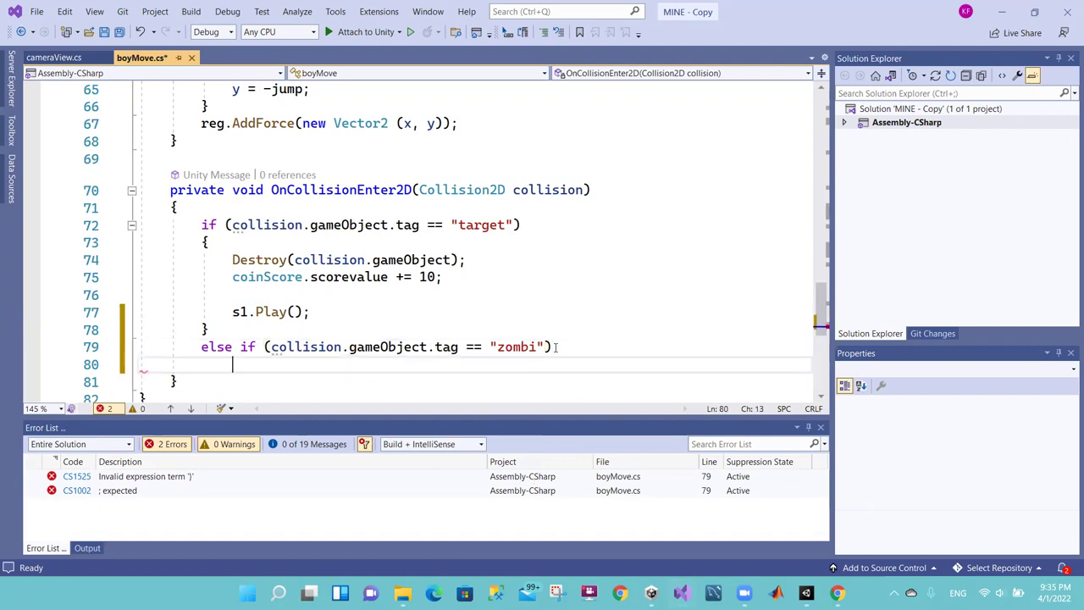
text({)
key(Return)
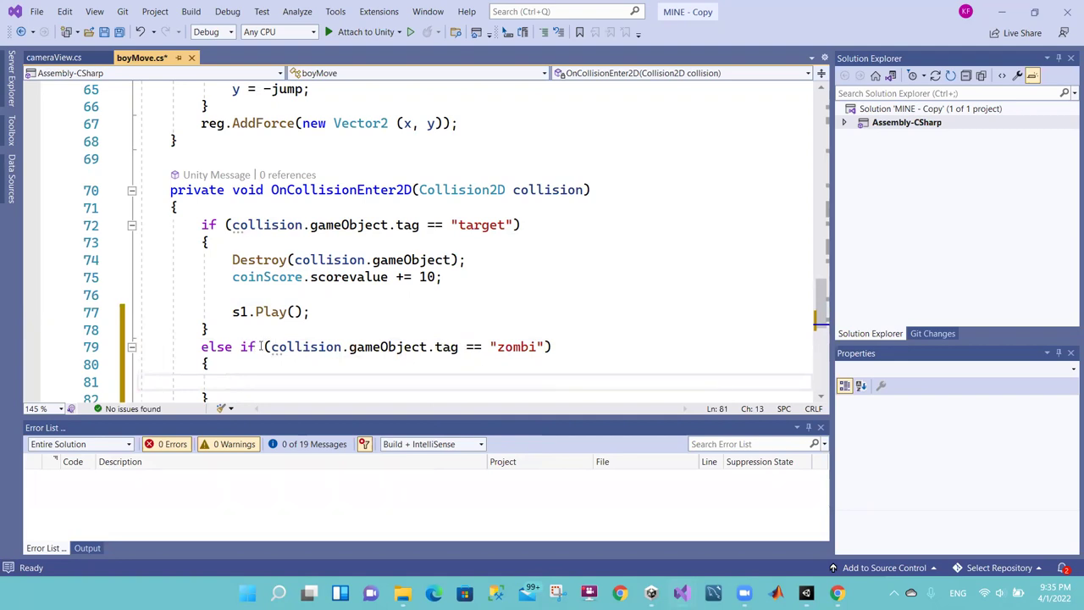
click(327, 346)
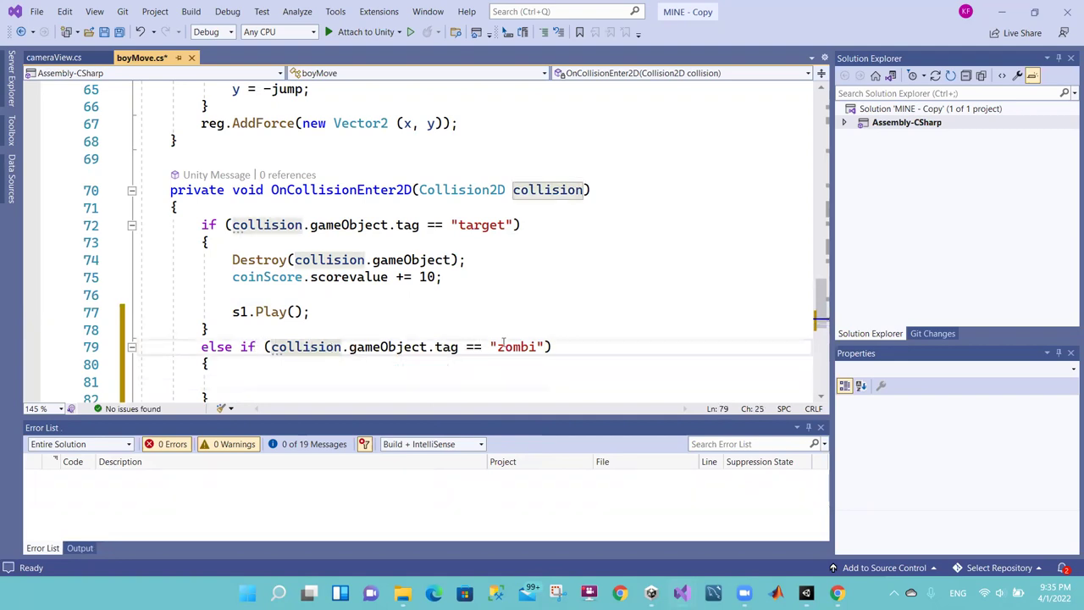
click(504, 346)
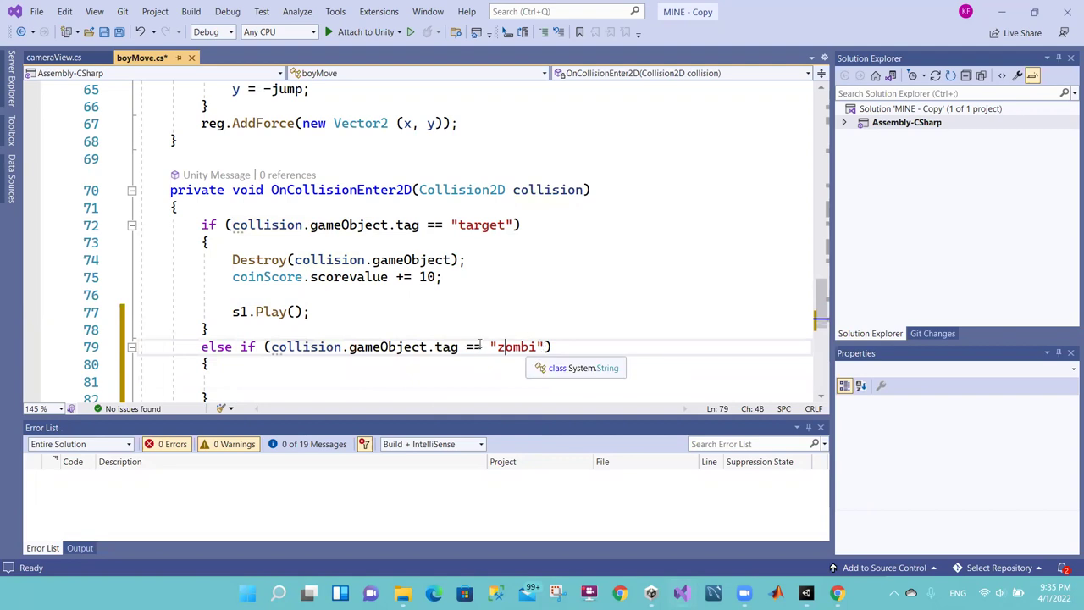
key(shift+alt+equal)
click(327, 382)
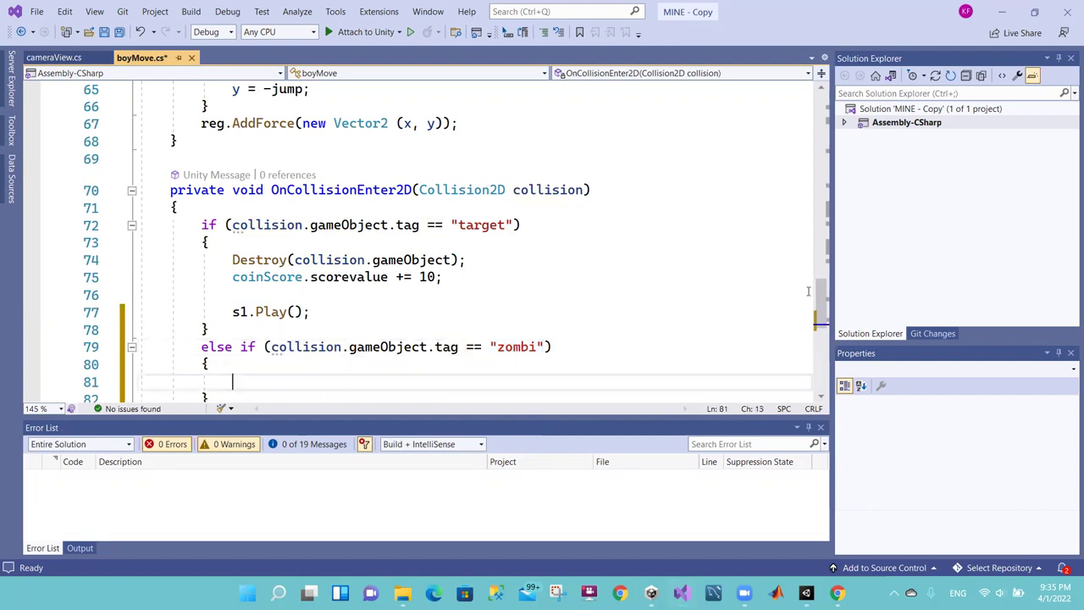
scroll(566, 203, down, 3)
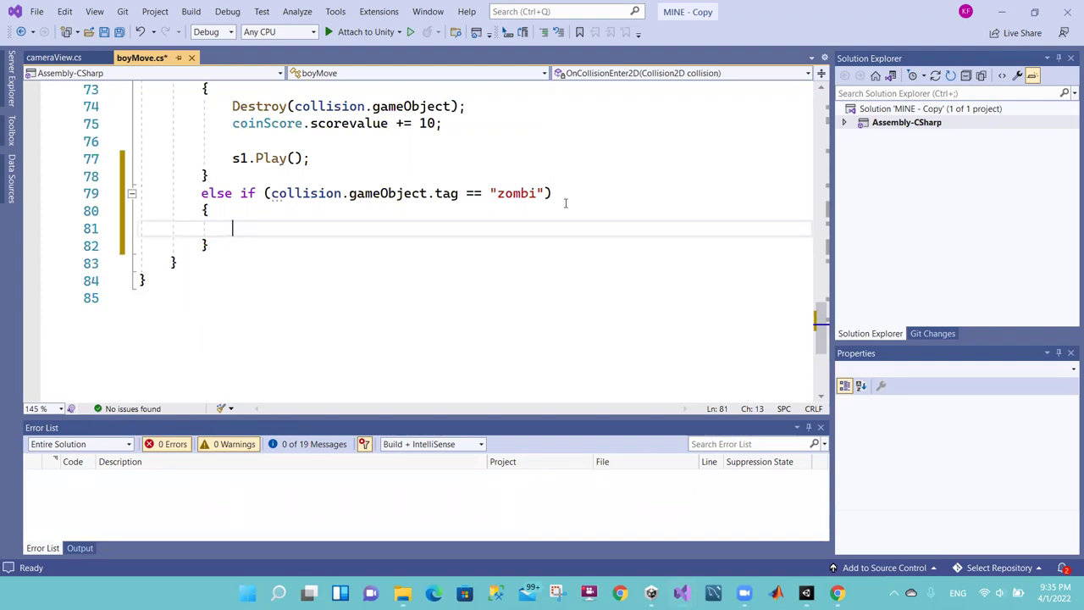
Step: Write coinScore.scorevalue -= 10; inside the zombi branch using IntelliSense completion
text(coi)
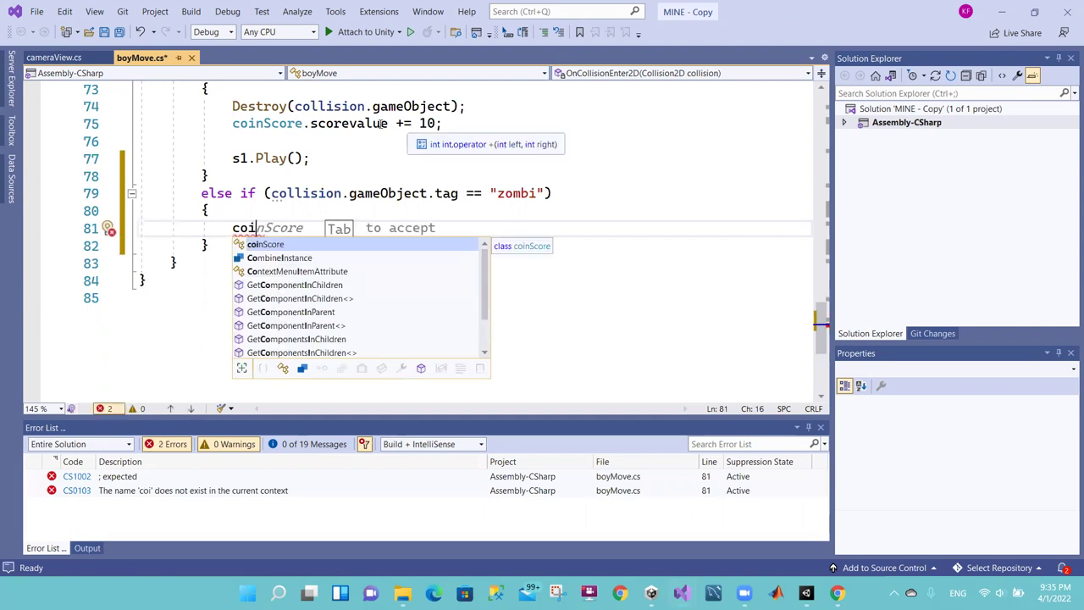
key(Escape)
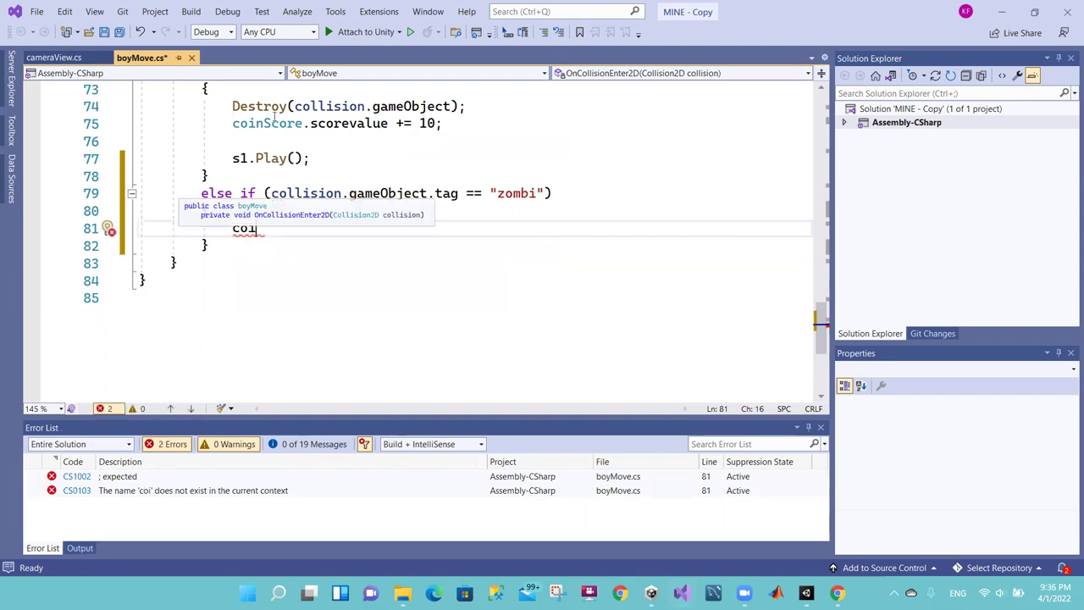
key(BackSpace)
key(BackSpace)
key(BackSpace)
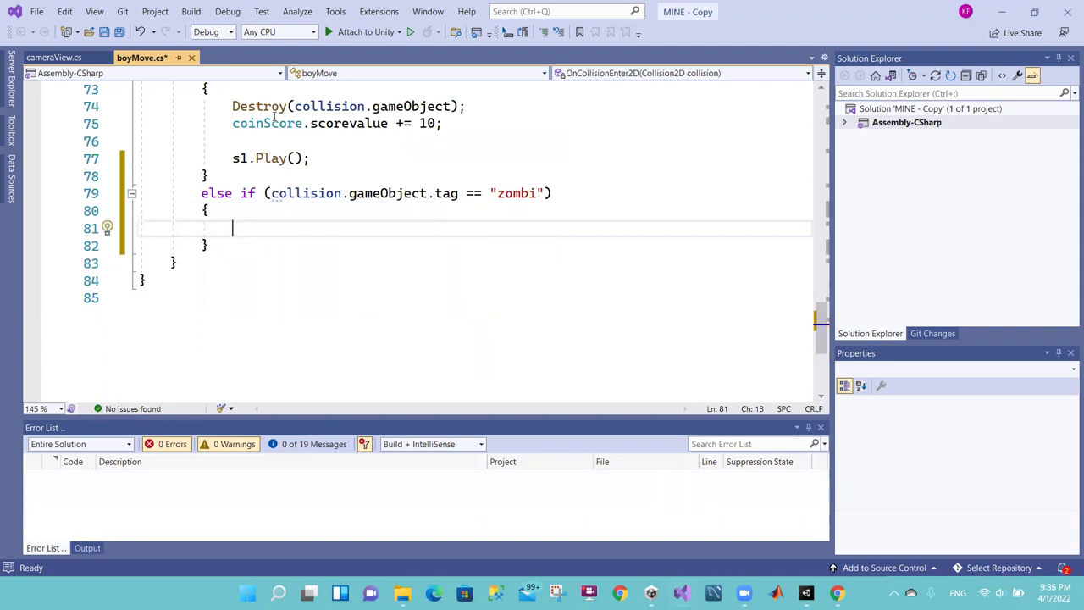
text(coi)
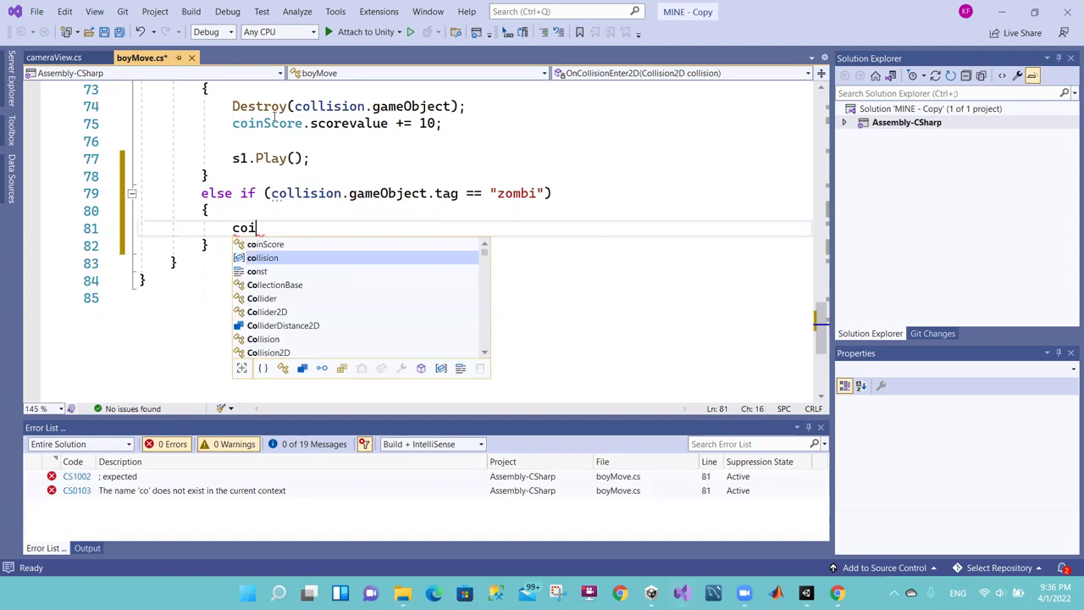
key(Tab)
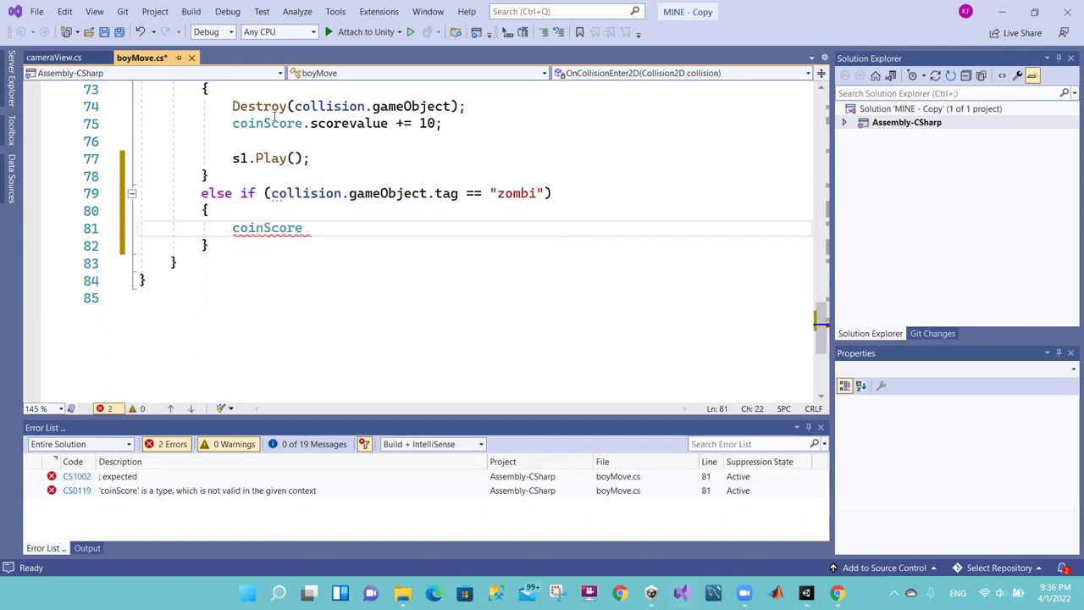
text(.scorevalue)
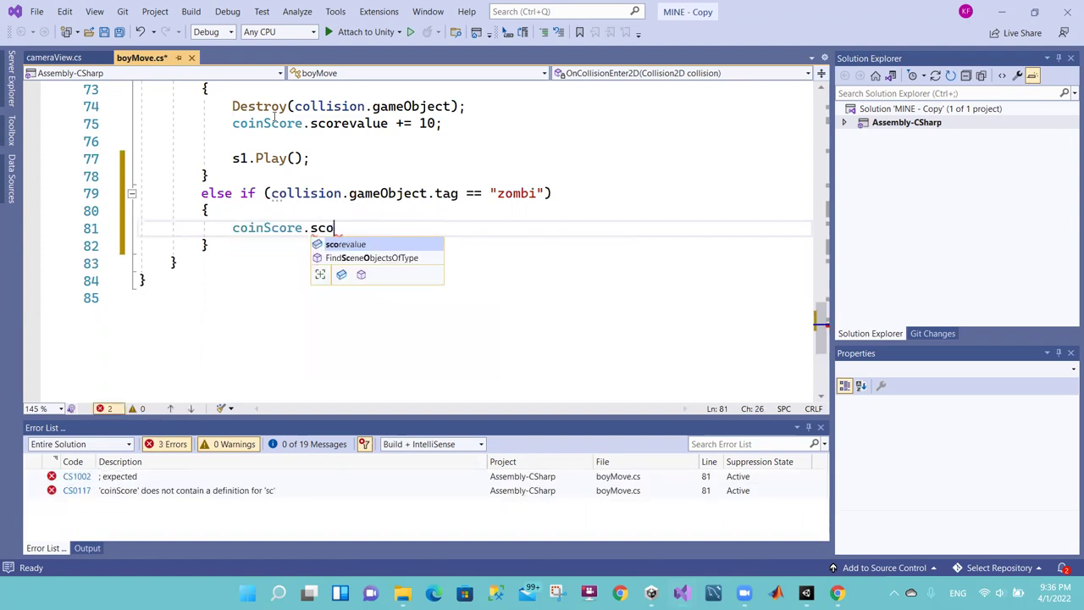
text( -)
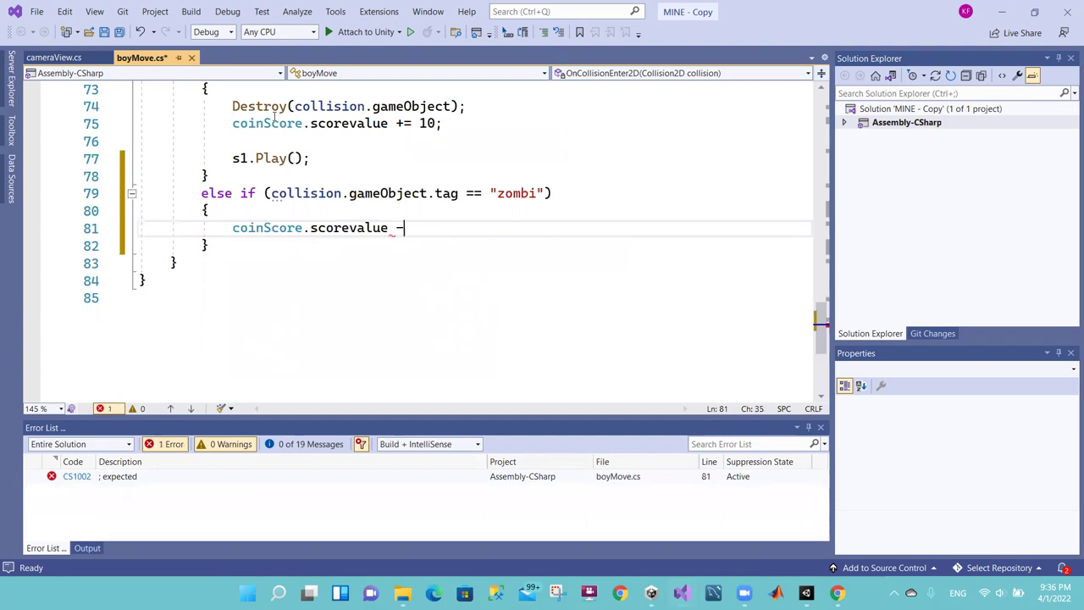
text(= 10)
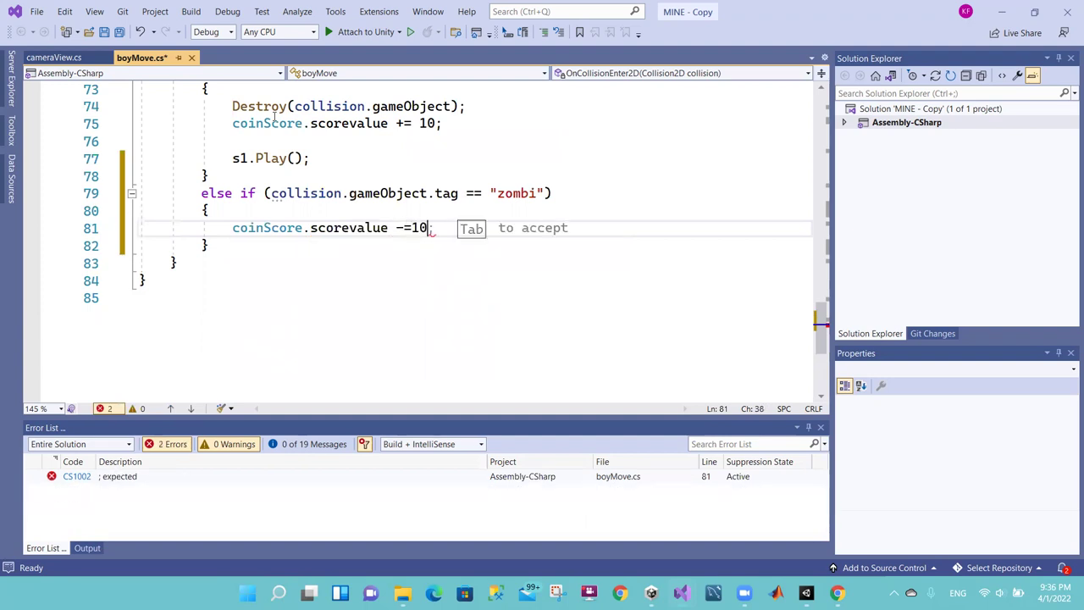
text(;)
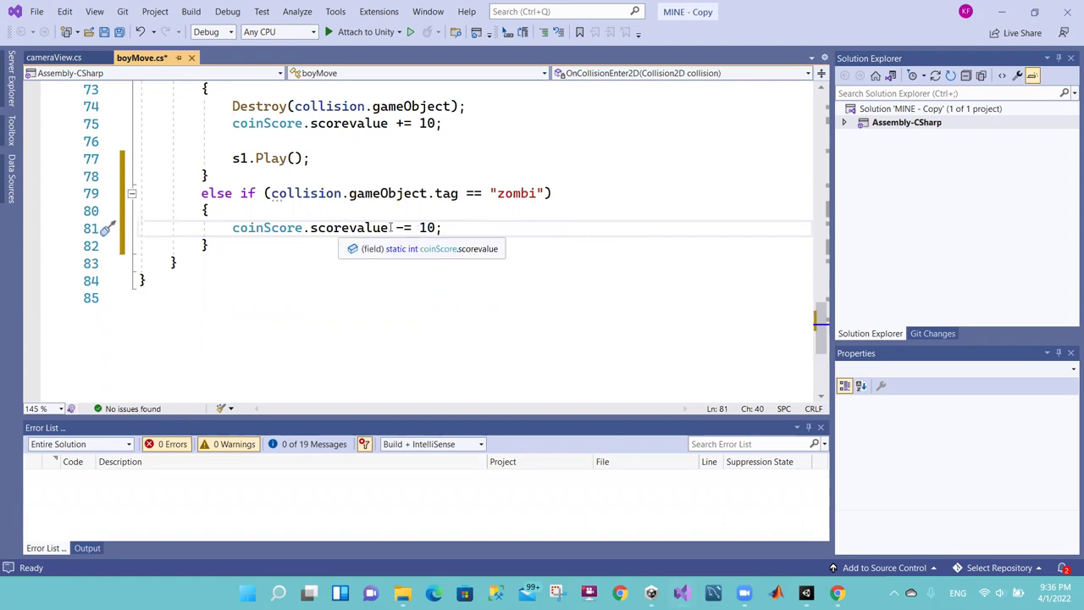
drag(389, 227, 326, 227)
key(ctrl+shift+Left)
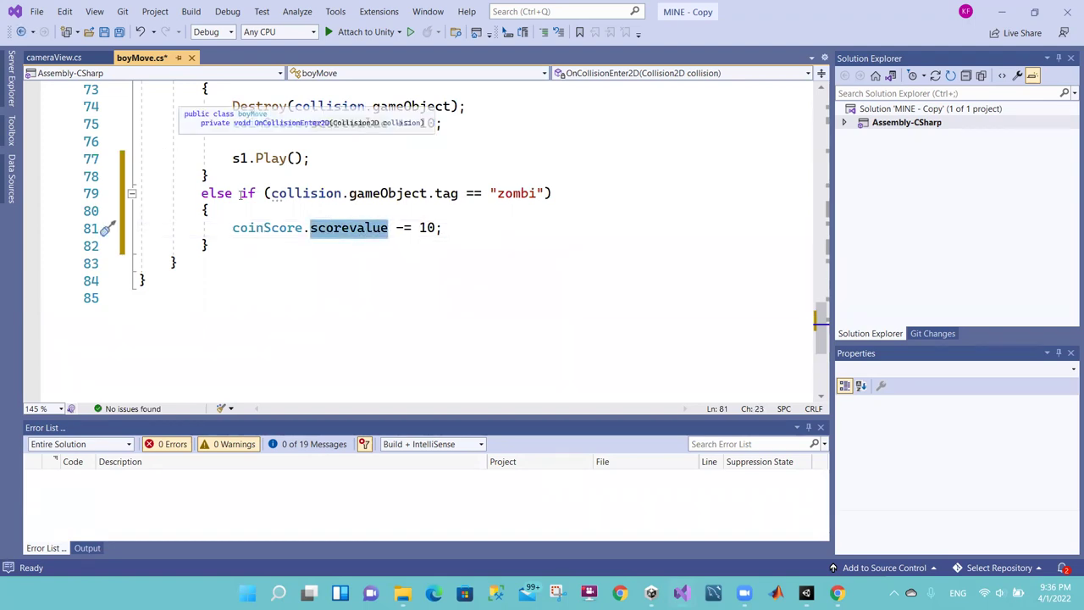
click(282, 228)
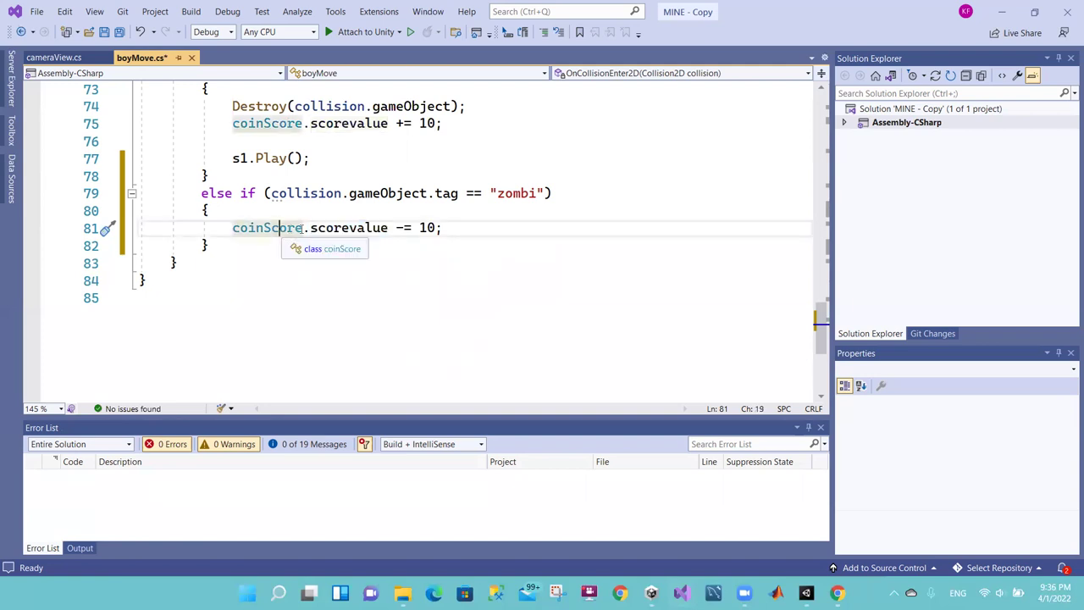
key(ctrl+Right)
Step: Open coinScore.cs to confirm scorevalue is a public static int initialised to 0, then return to boyMove.cs
mouse_move(656, 592)
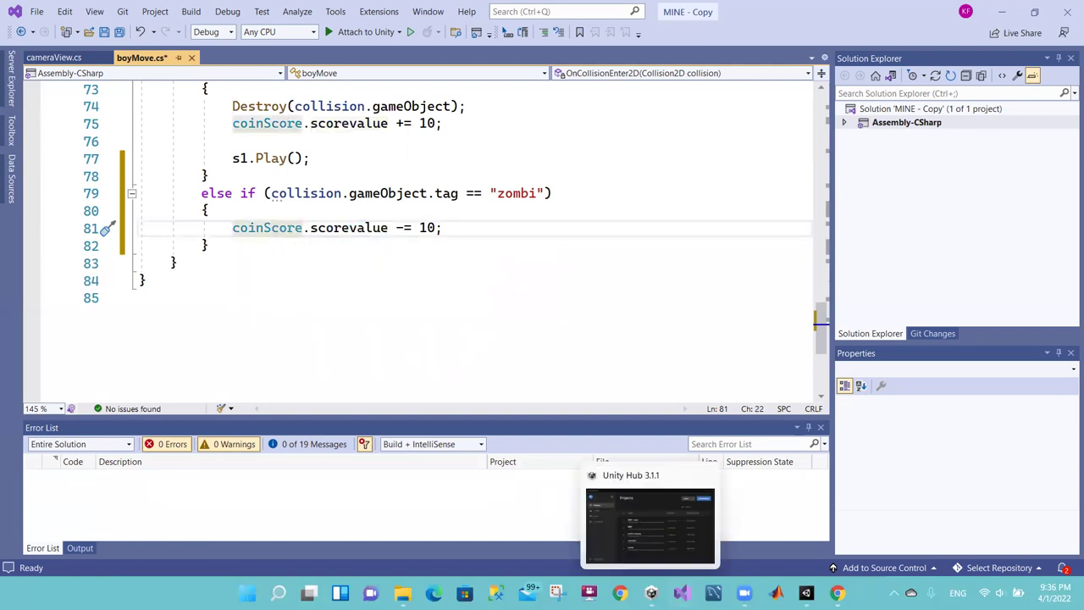
click(806, 592)
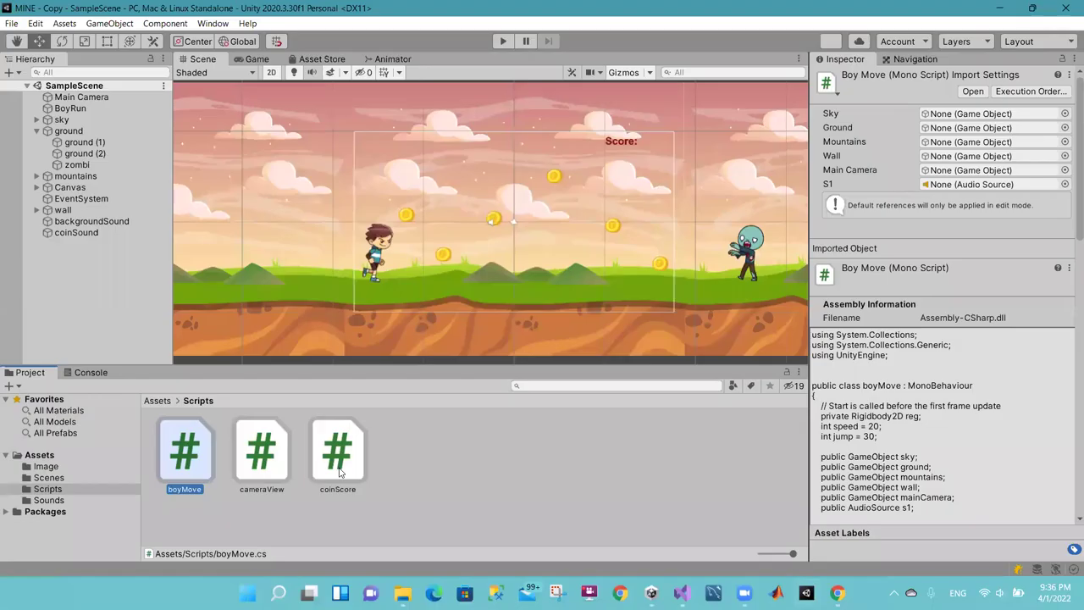
double_click(339, 472)
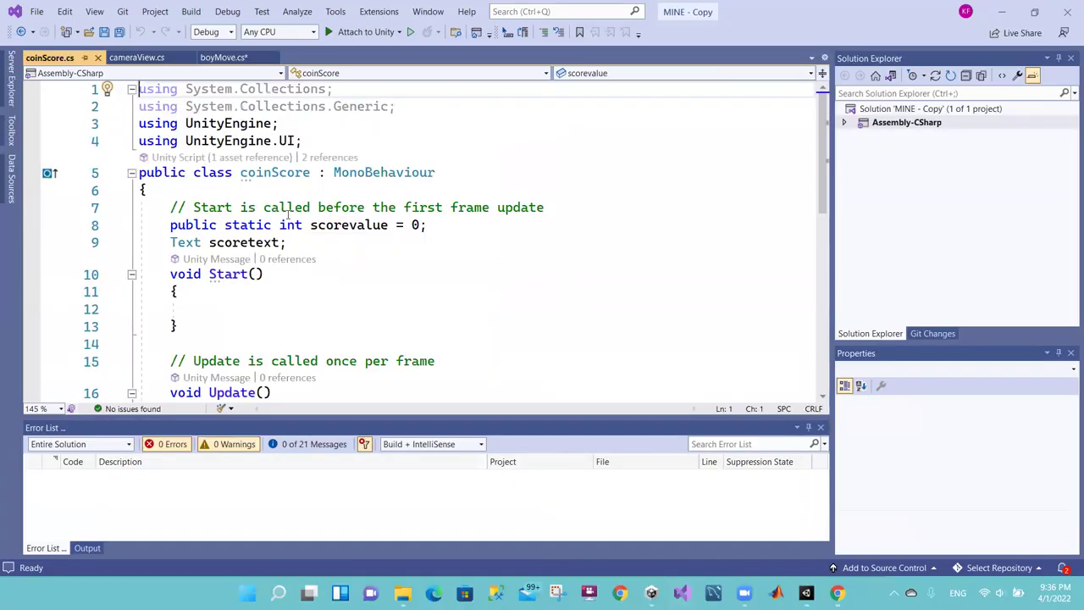
click(227, 223)
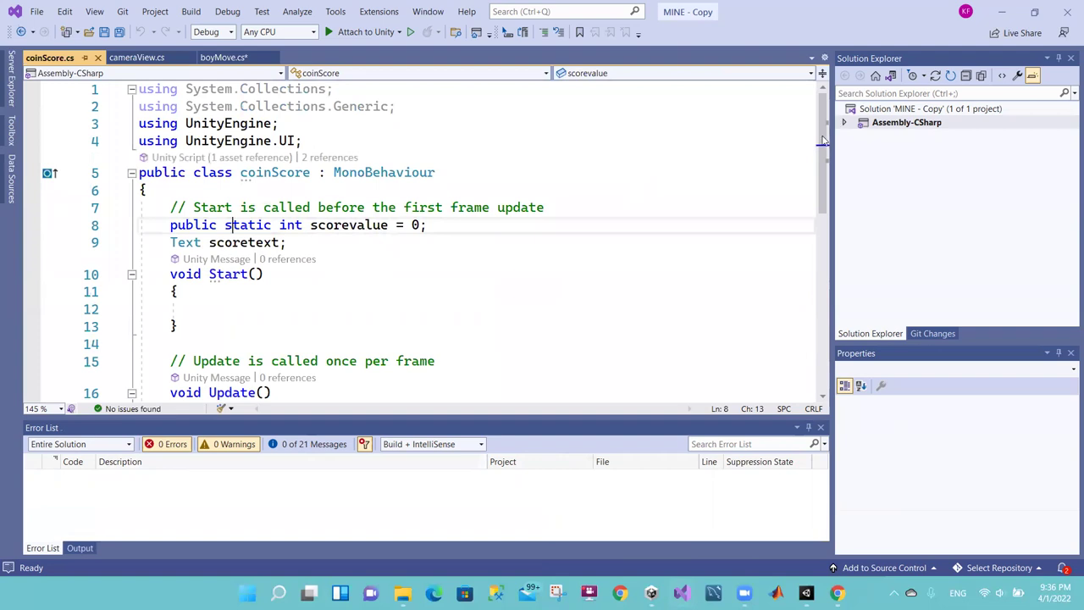
scroll(825, 224, down, 4)
scroll(799, 170, up, 3)
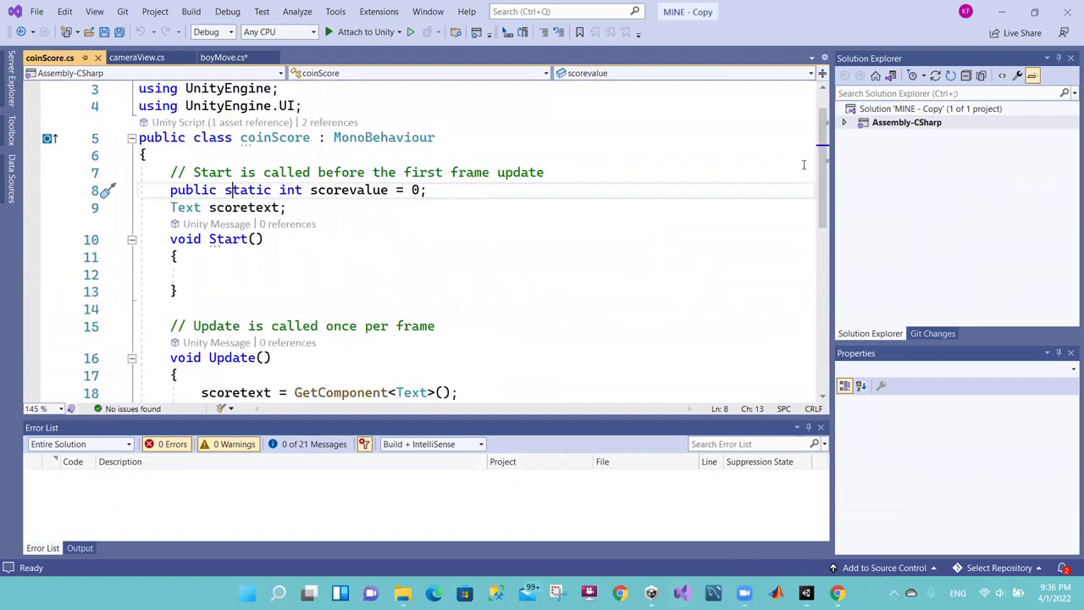
drag(448, 192, 309, 189)
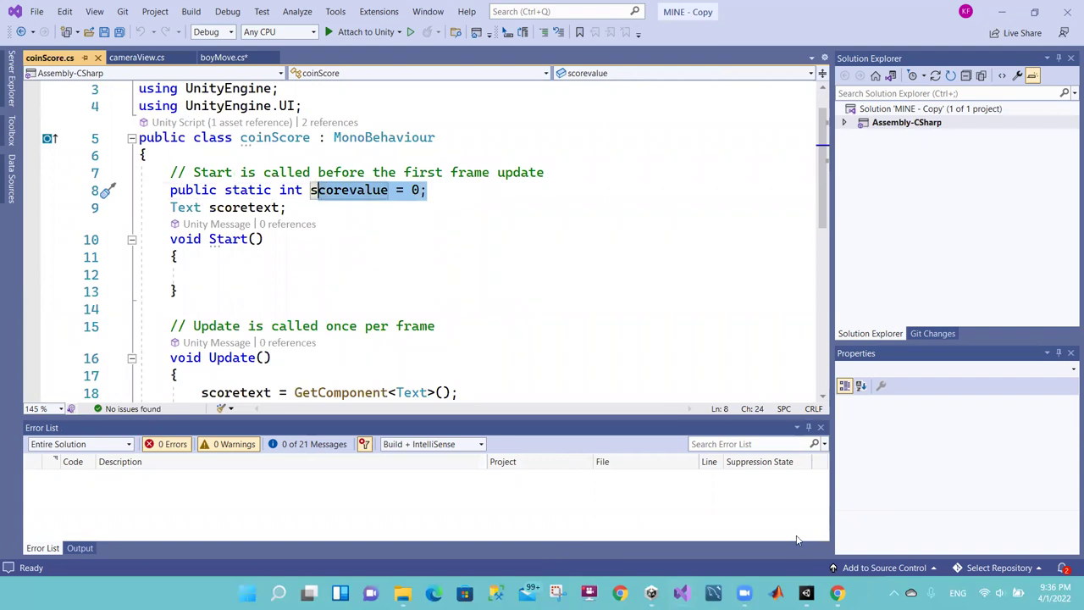
click(222, 59)
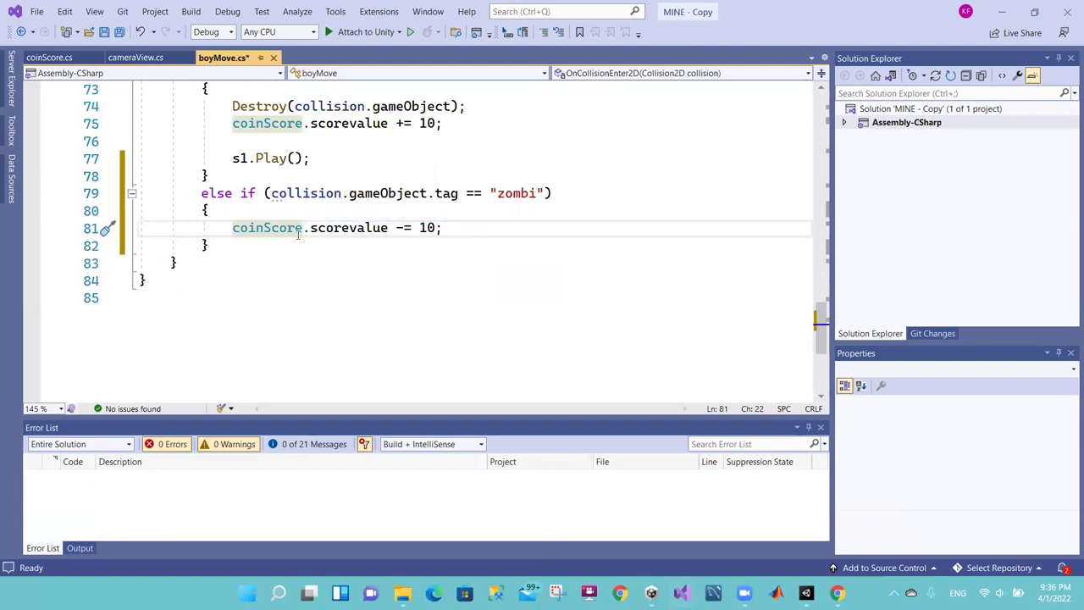
Step: Add a new line in the zombi branch after the score subtraction
drag(310, 227, 388, 228)
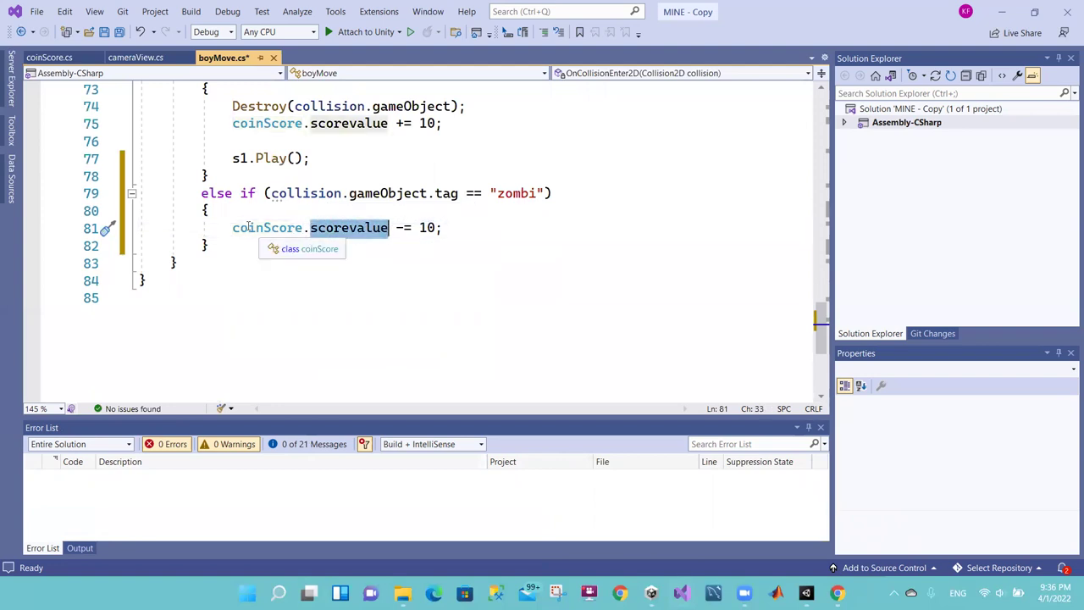
drag(230, 228, 303, 229)
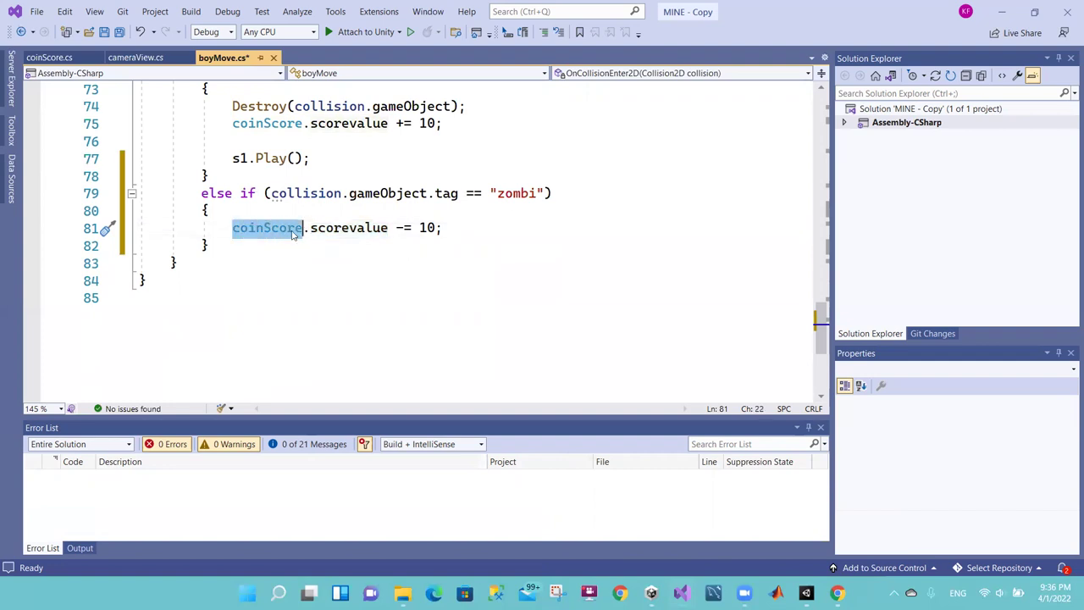
click(252, 229)
click(329, 228)
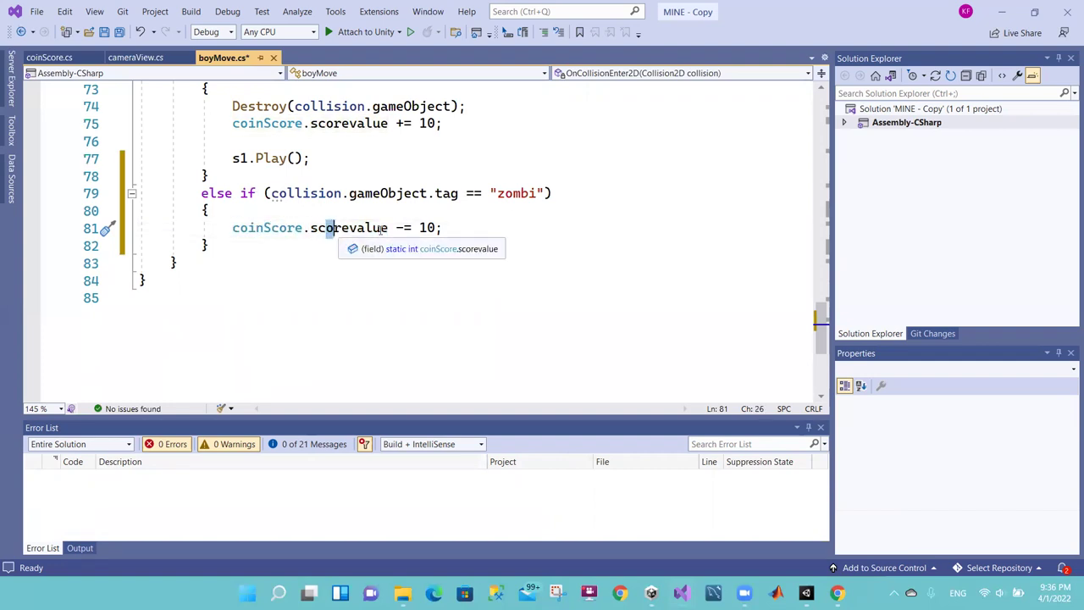
click(448, 229)
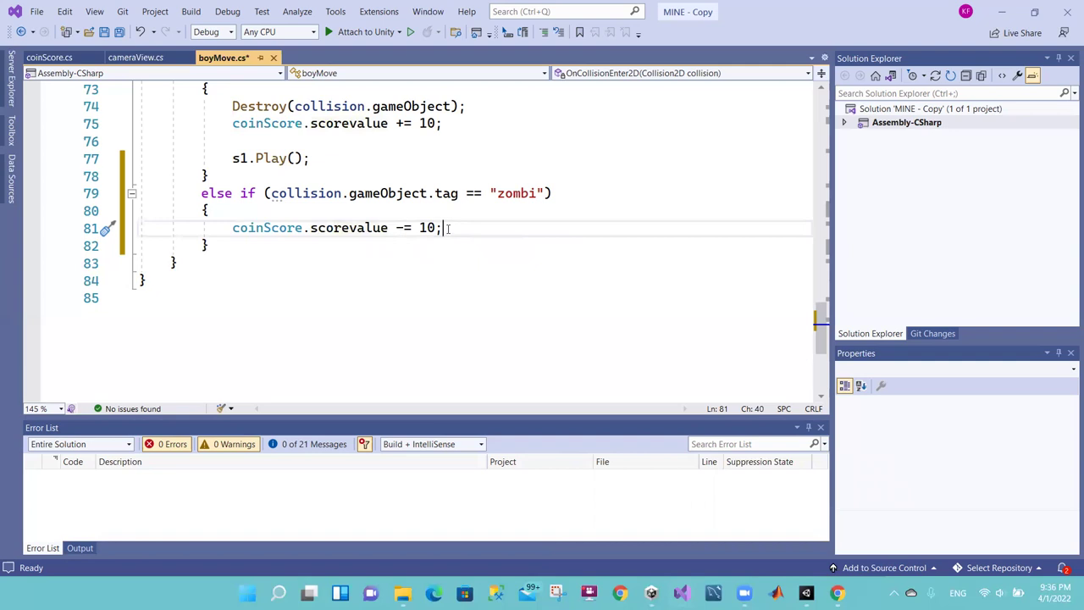
key(Return)
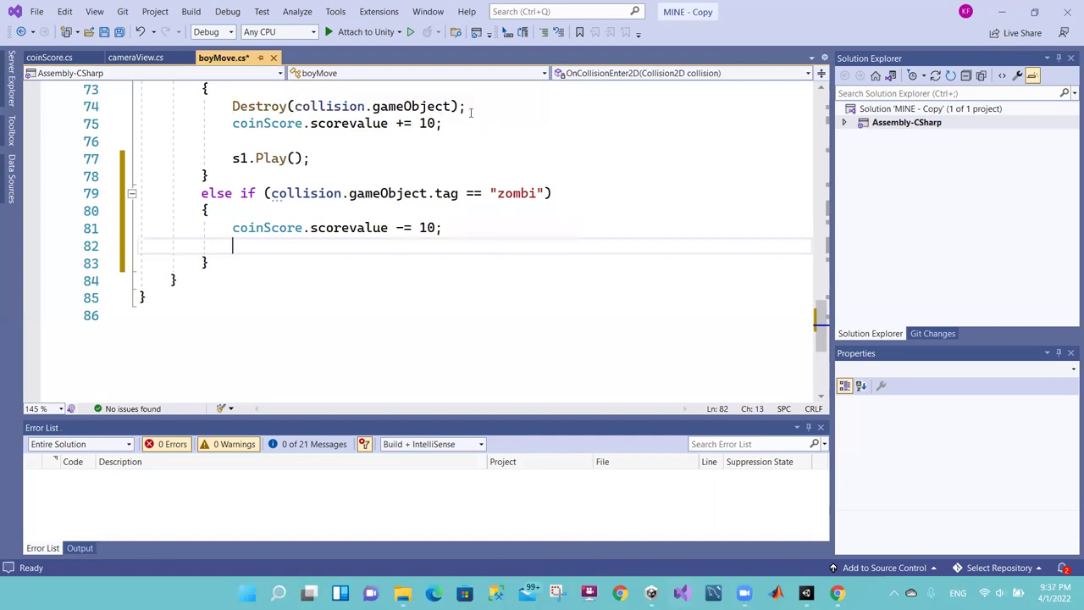
drag(466, 107, 233, 107)
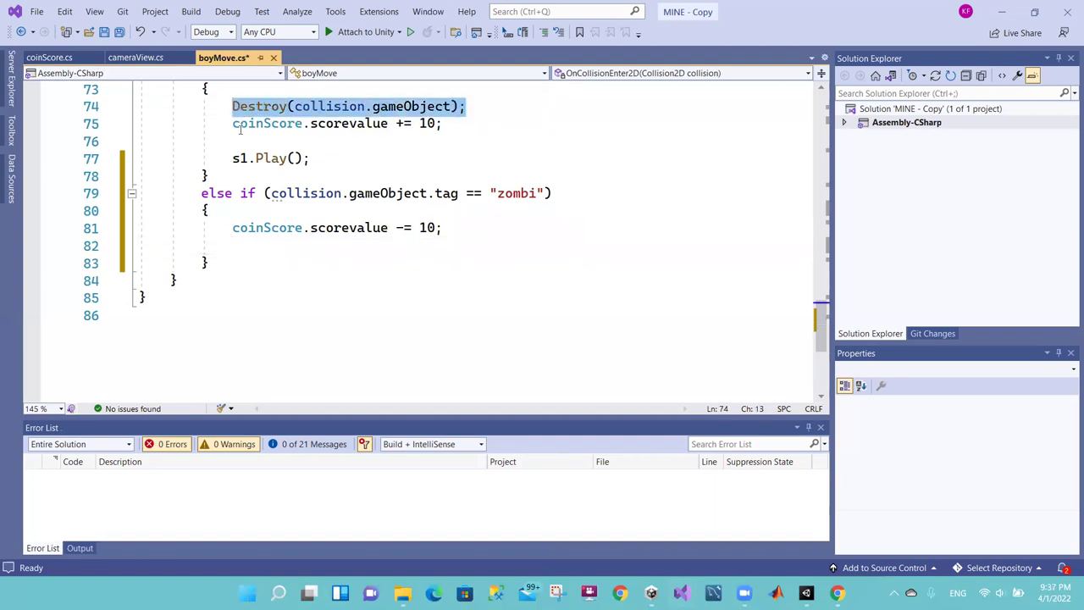
click(235, 245)
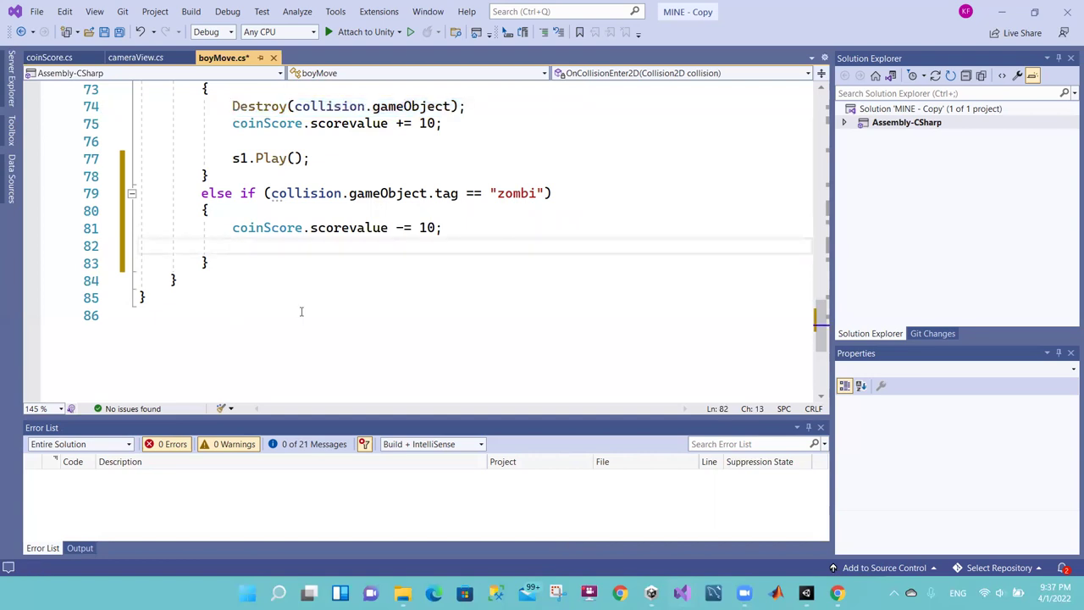
Step: Type Destroy(collision.gameObject); in the zombi branch and save boyMove.cs
text(dest)
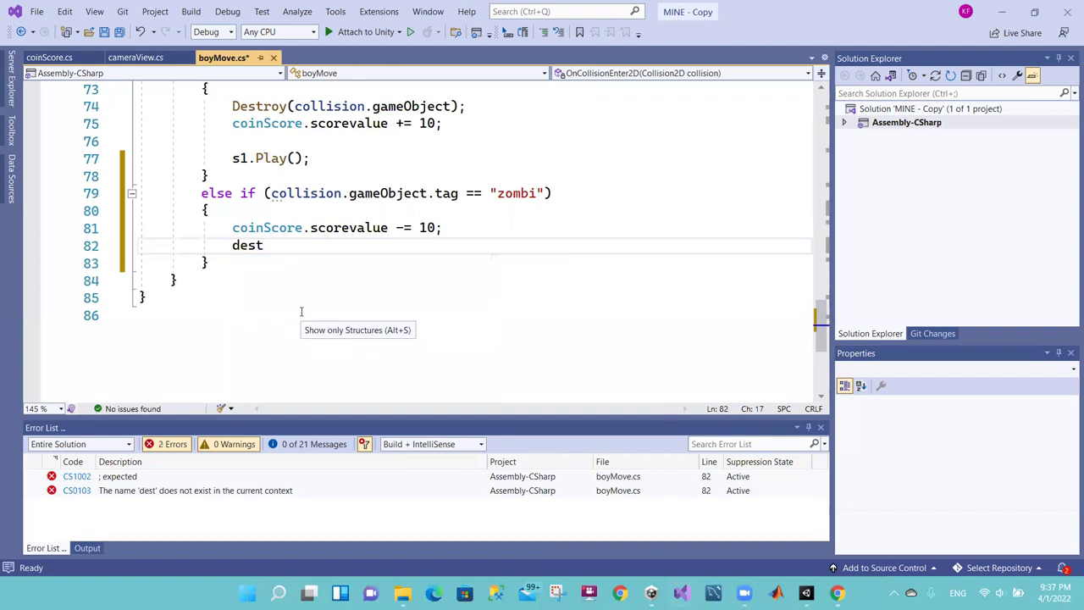
key(ctrl+space)
text(()
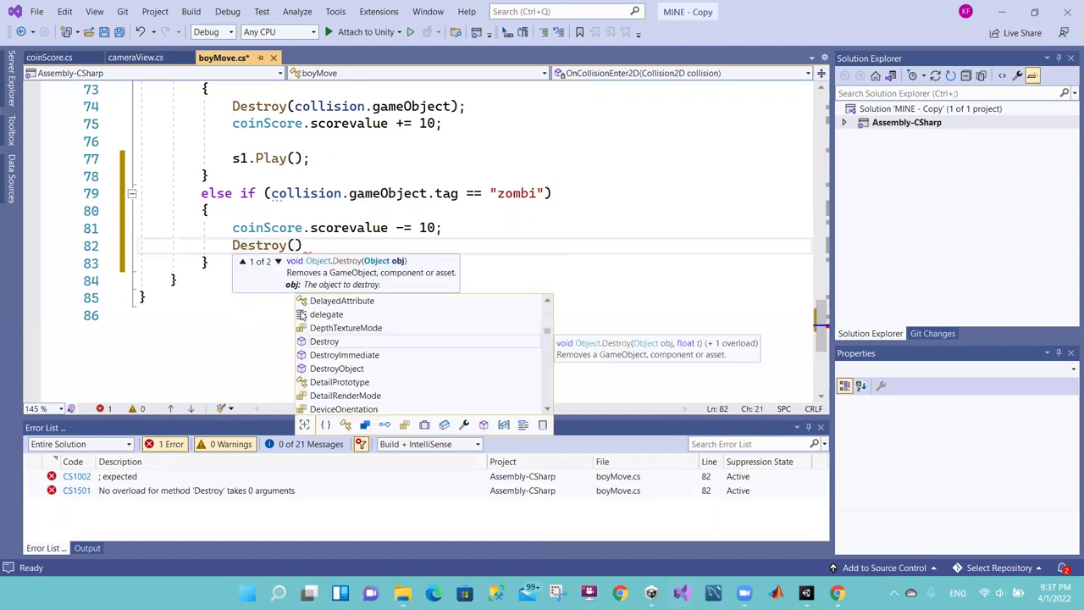
text(coll)
key(Tab)
text(.ga)
key(Tab)
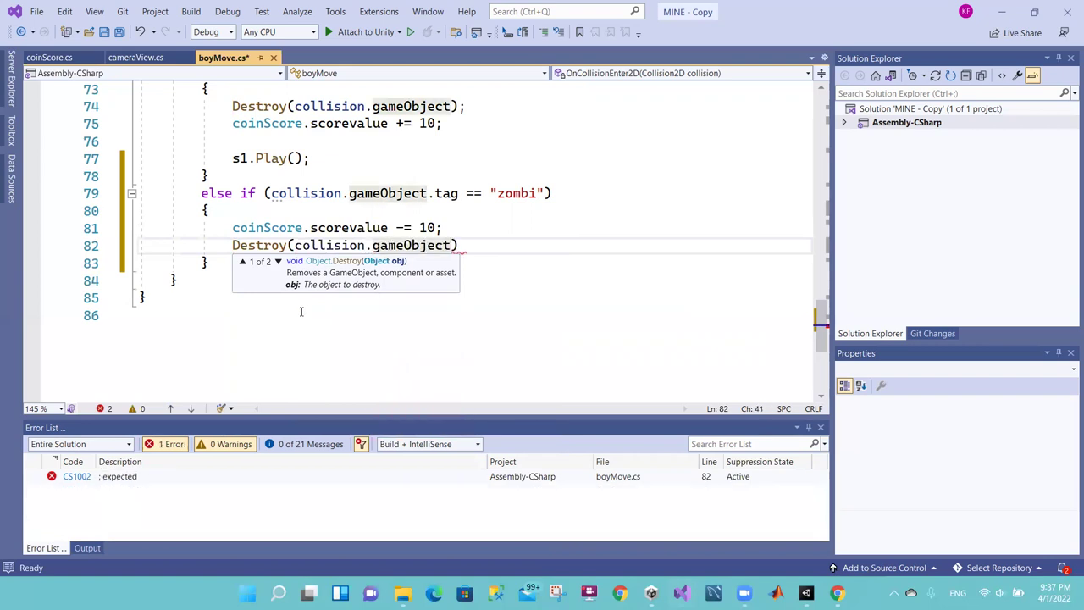
click(461, 245)
text(;)
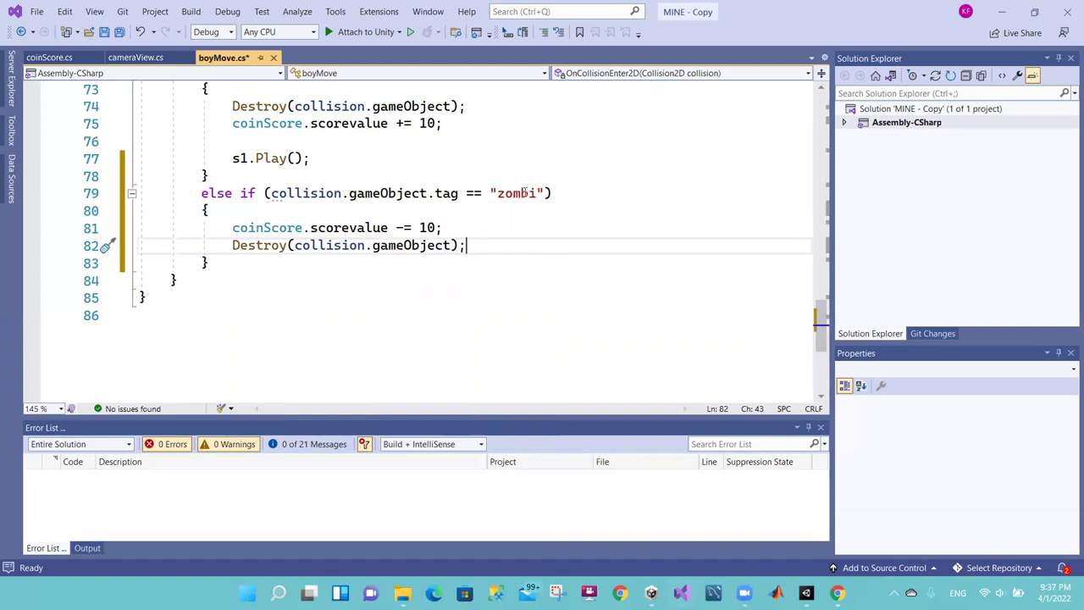
drag(537, 193, 496, 193)
key(shift+alt+equal)
key(ctrl+s)
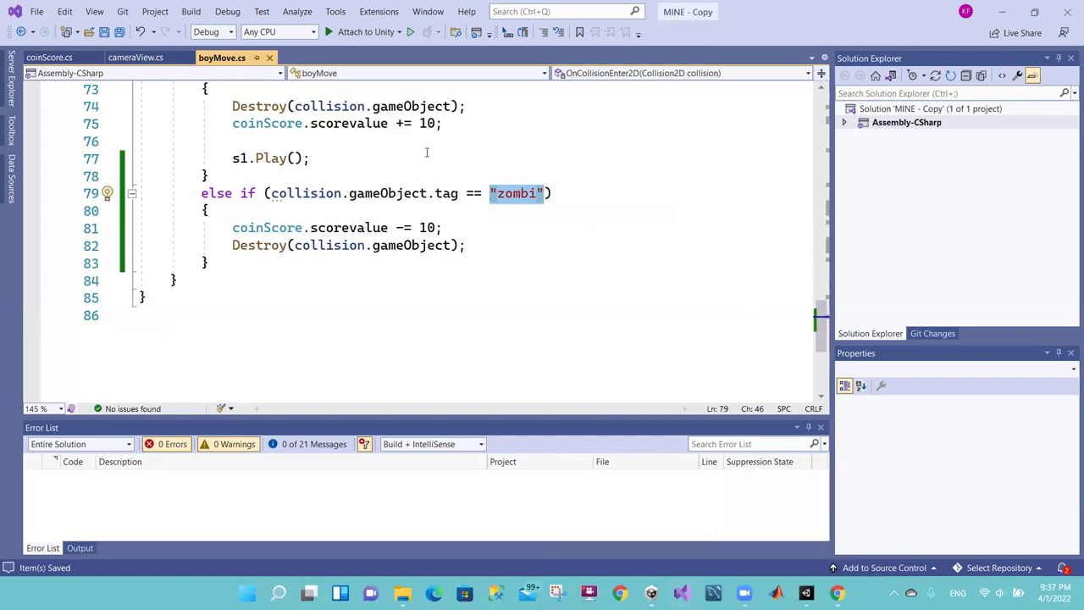
Step: Review the zombi branch: the tag check, the score deduction and the new Destroy call
click(202, 193)
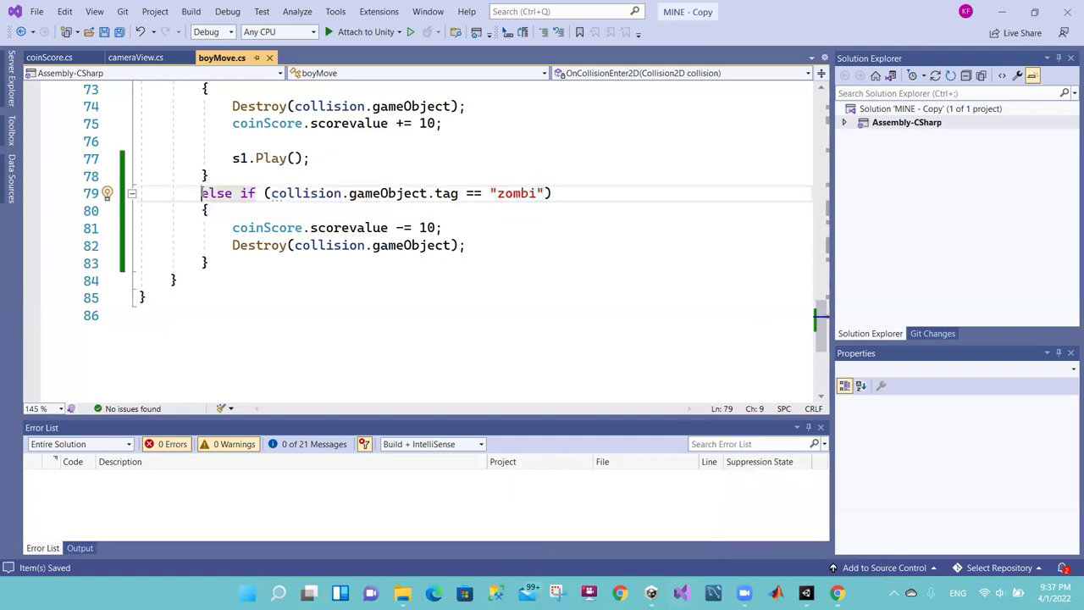
drag(201, 193, 348, 193)
click(348, 193)
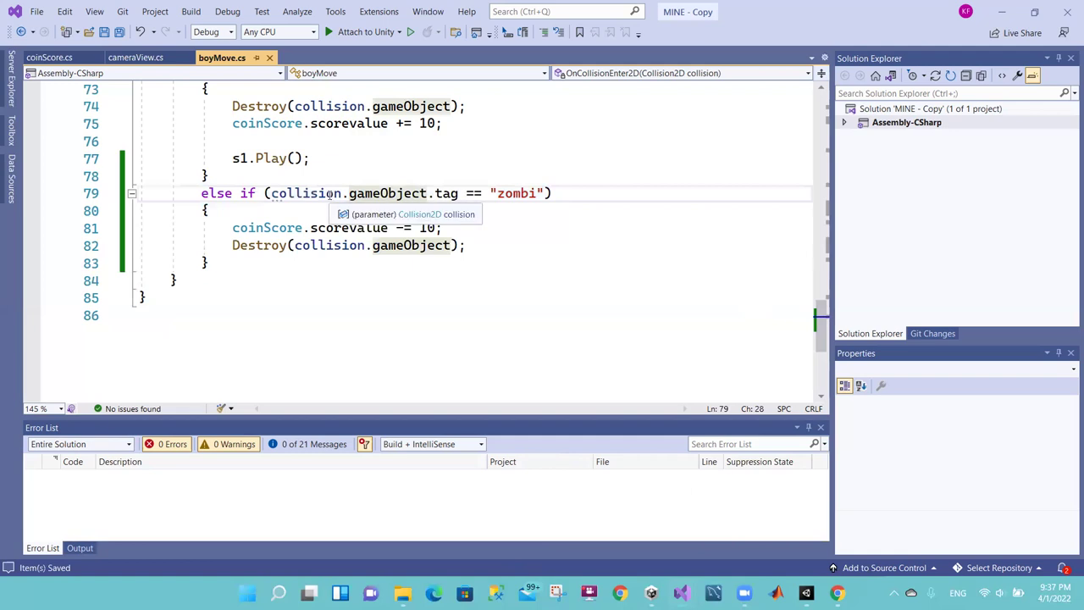
click(442, 193)
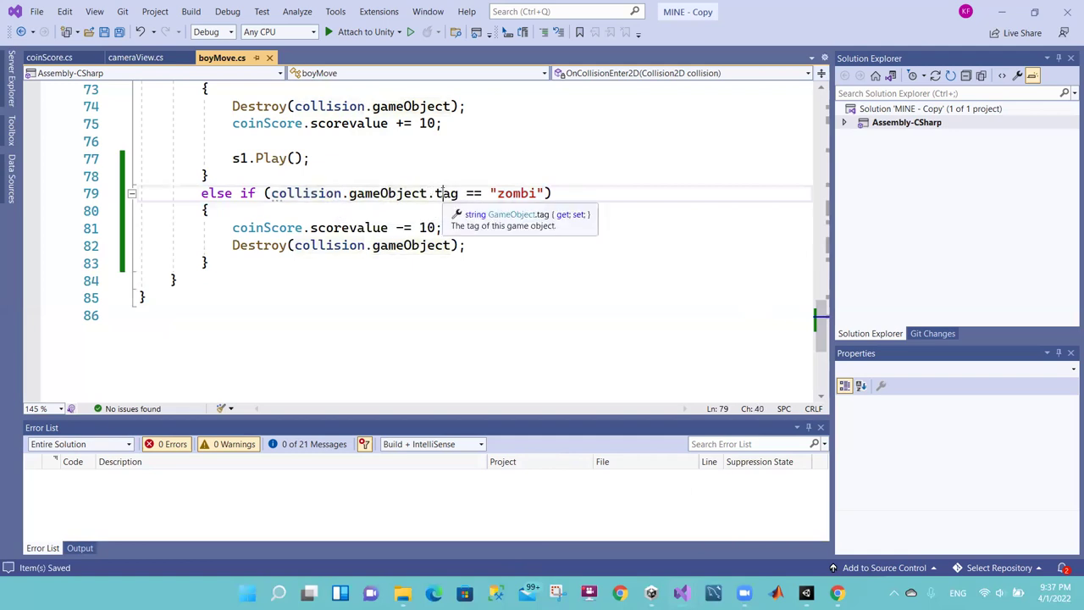
click(236, 227)
drag(232, 227, 442, 227)
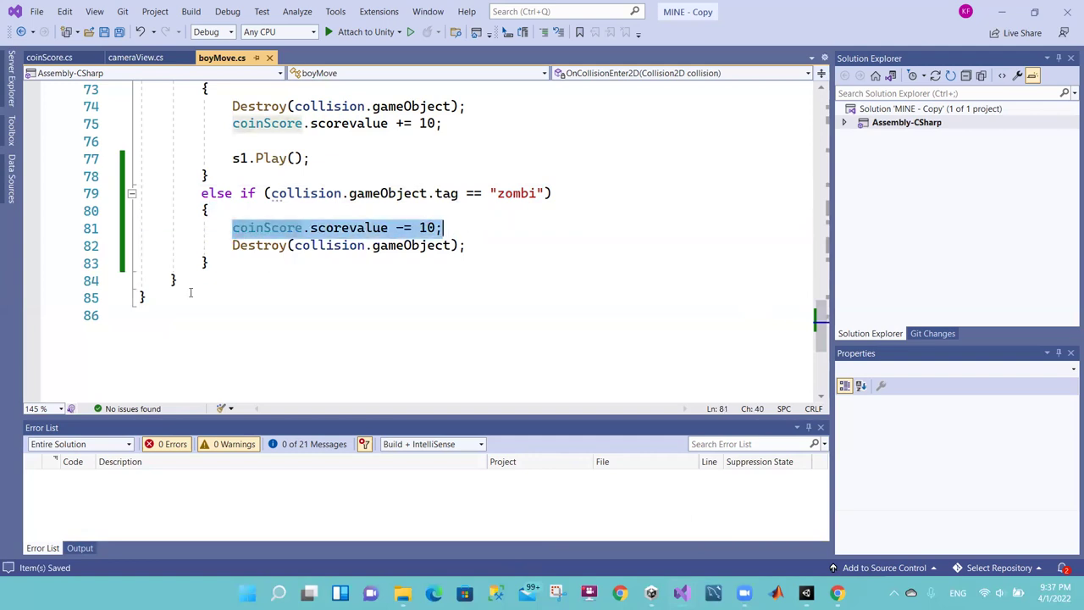
drag(232, 245, 467, 246)
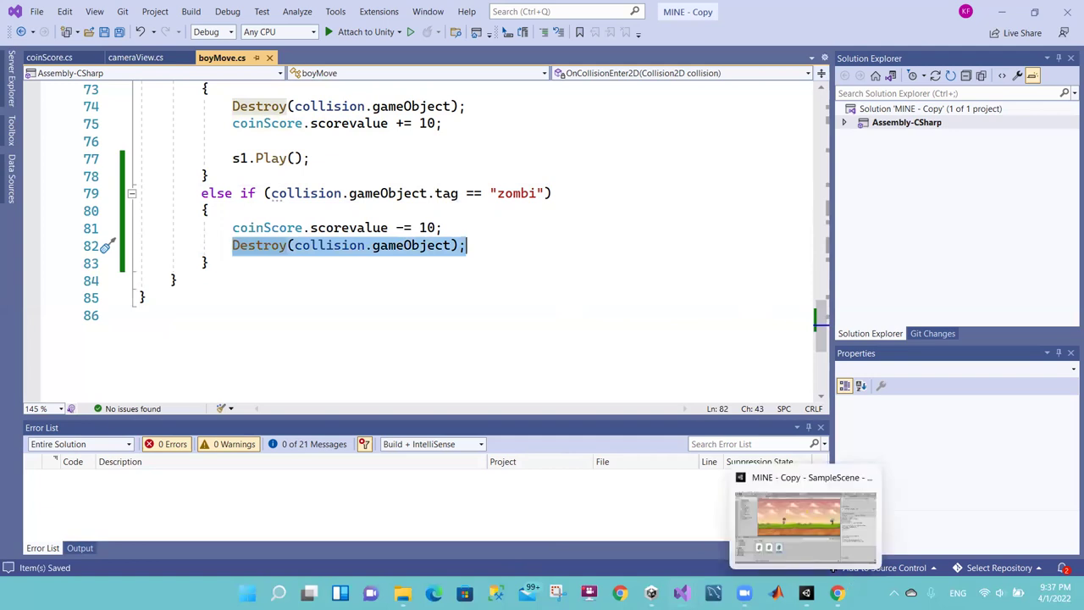
Step: Return to Unity, start Play mode and jump the boy to test the zombi collision
click(806, 592)
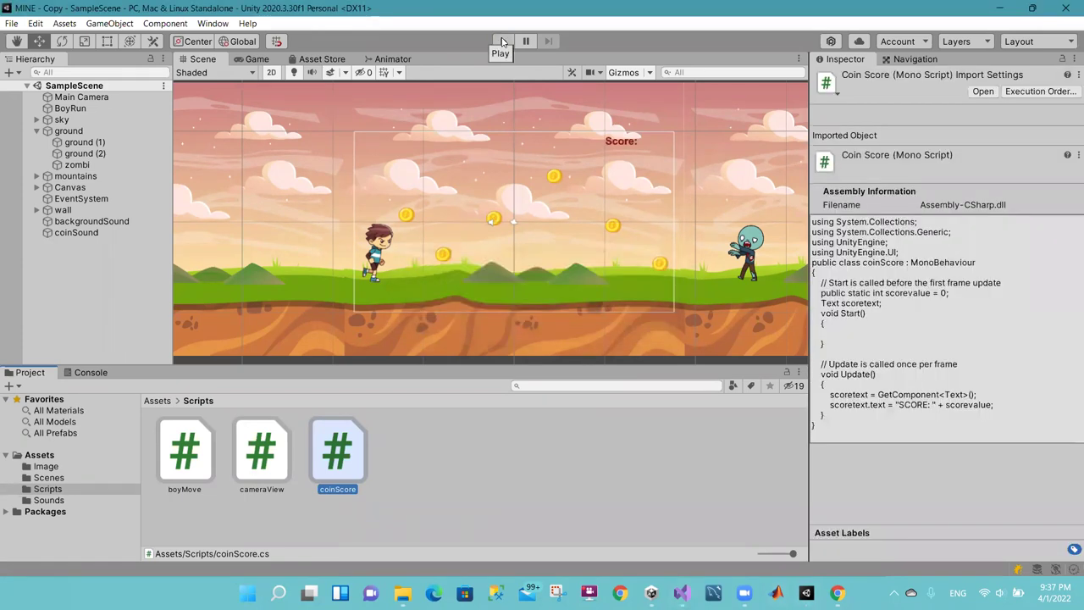
click(501, 41)
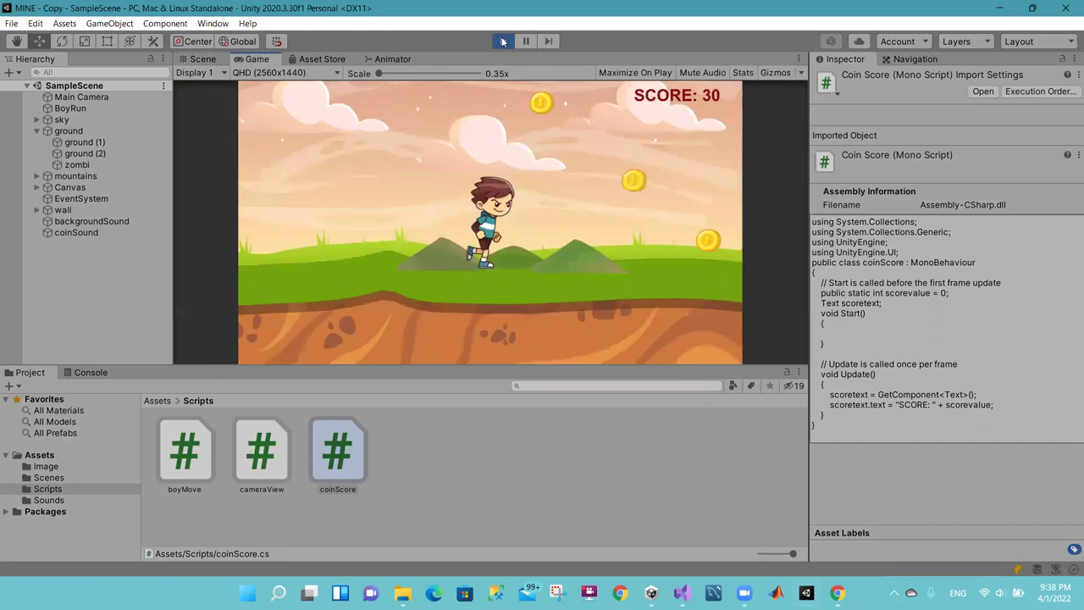
key(space)
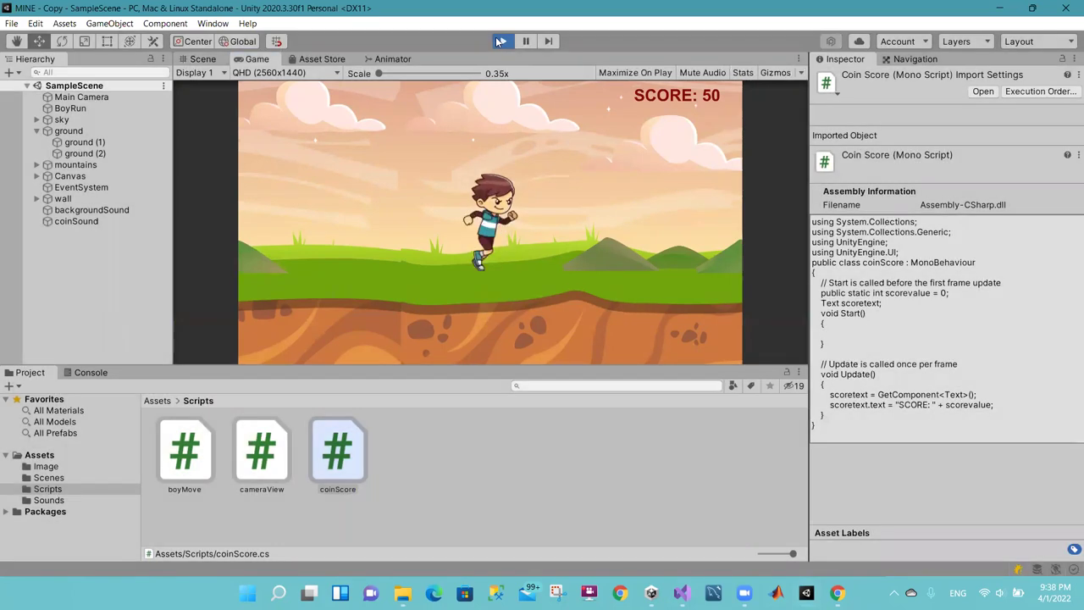
Step: Exit Play mode to bring SampleScene with the boy, coins and zombi back to editing
click(501, 42)
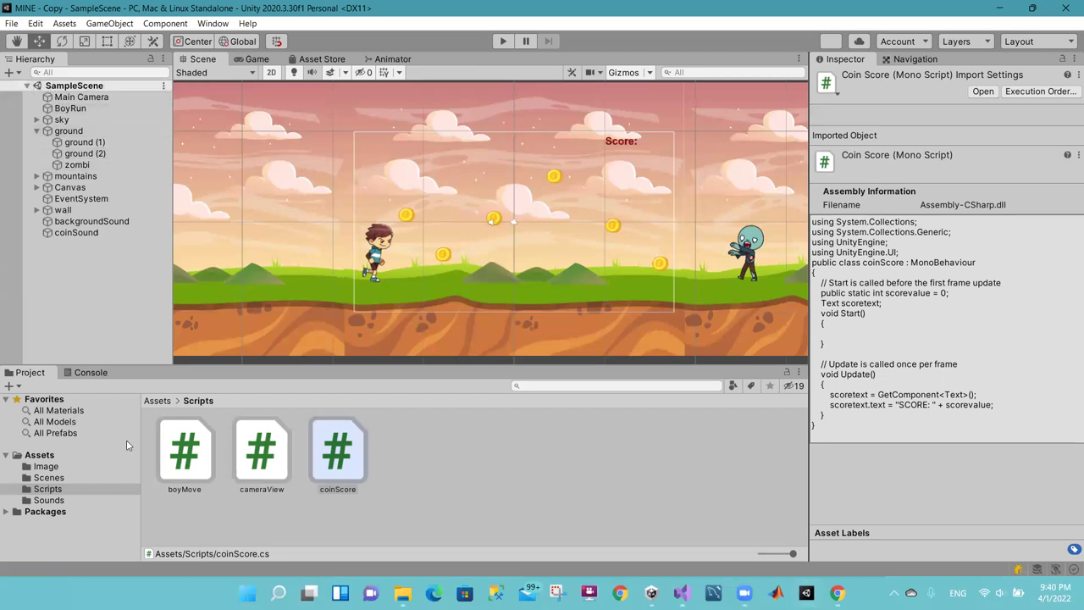
Step: Navigate to the Assets > Scenes folder in the Project window
click(26, 457)
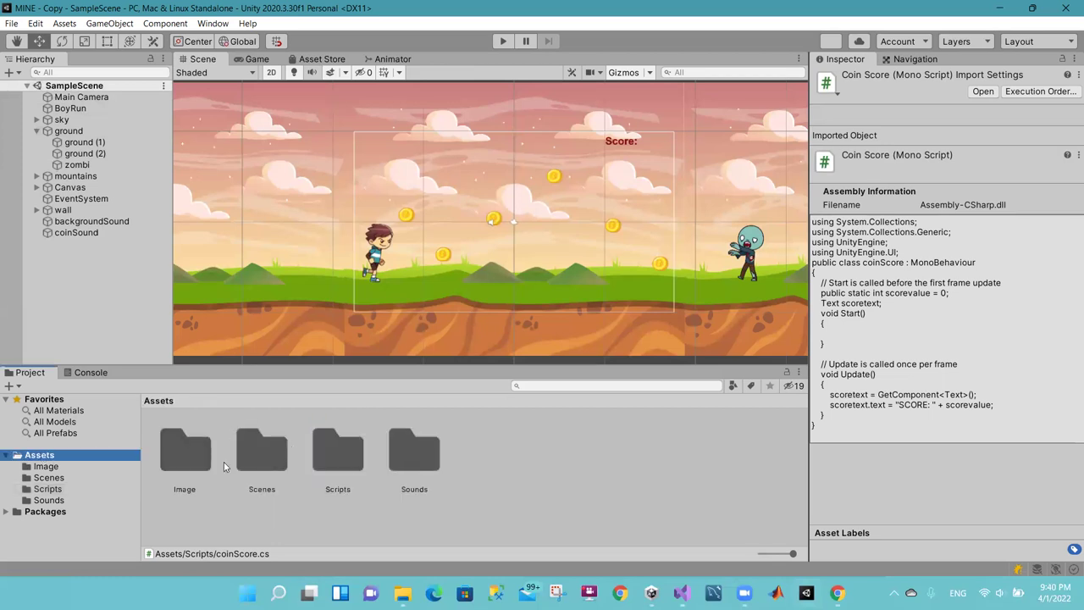
double_click(271, 461)
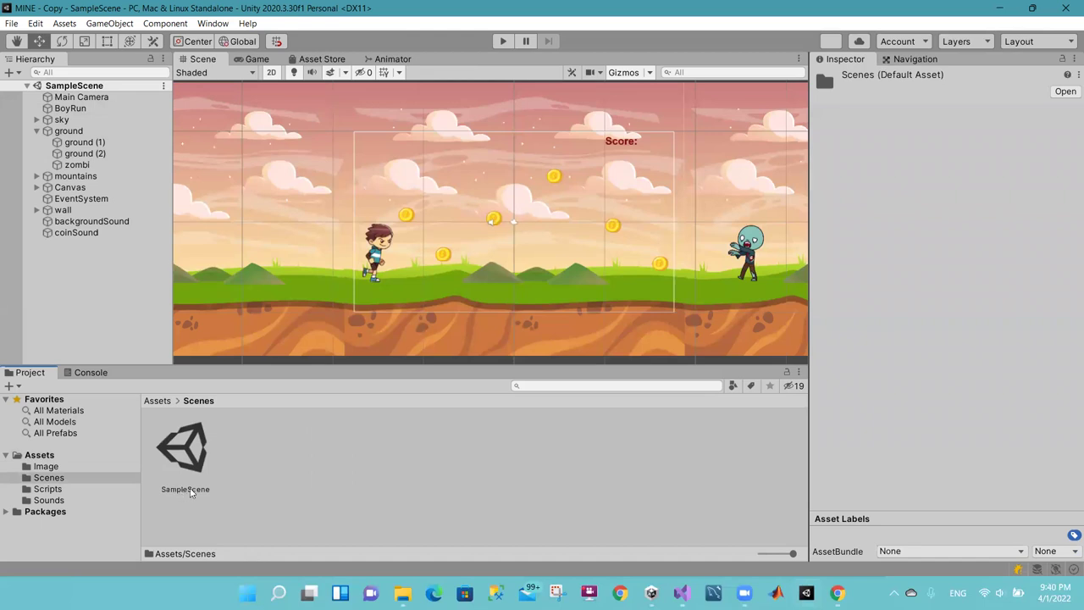
right_click(289, 445)
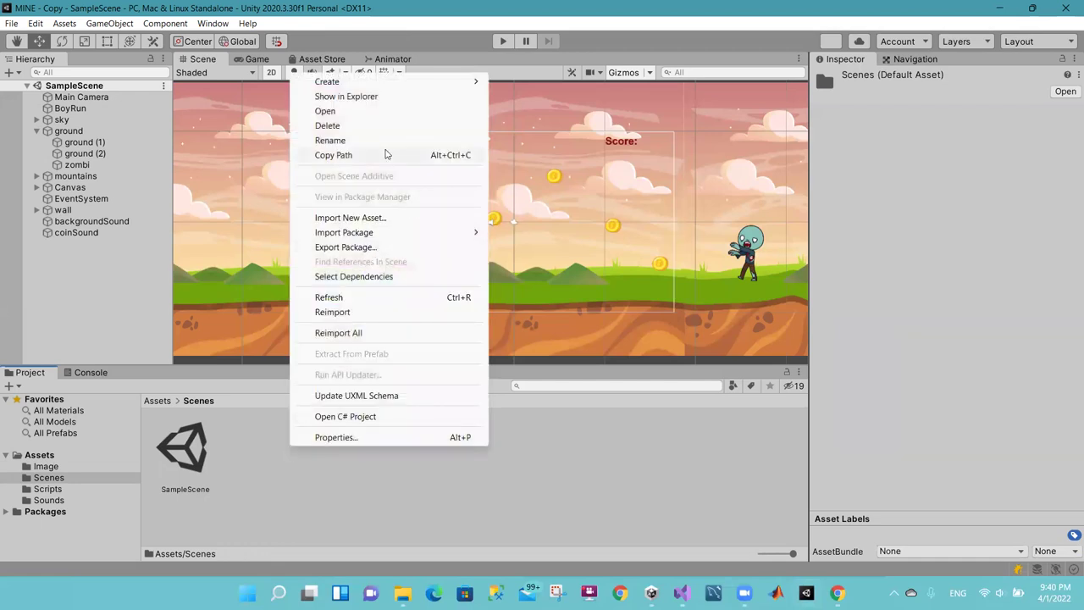
mouse_move(442, 81)
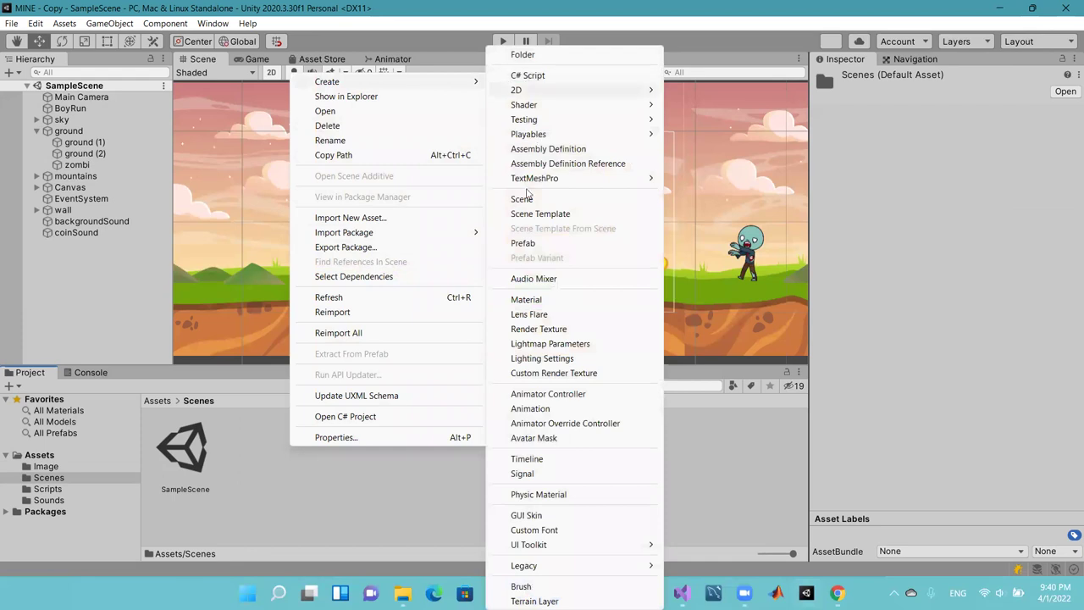
click(238, 466)
click(158, 399)
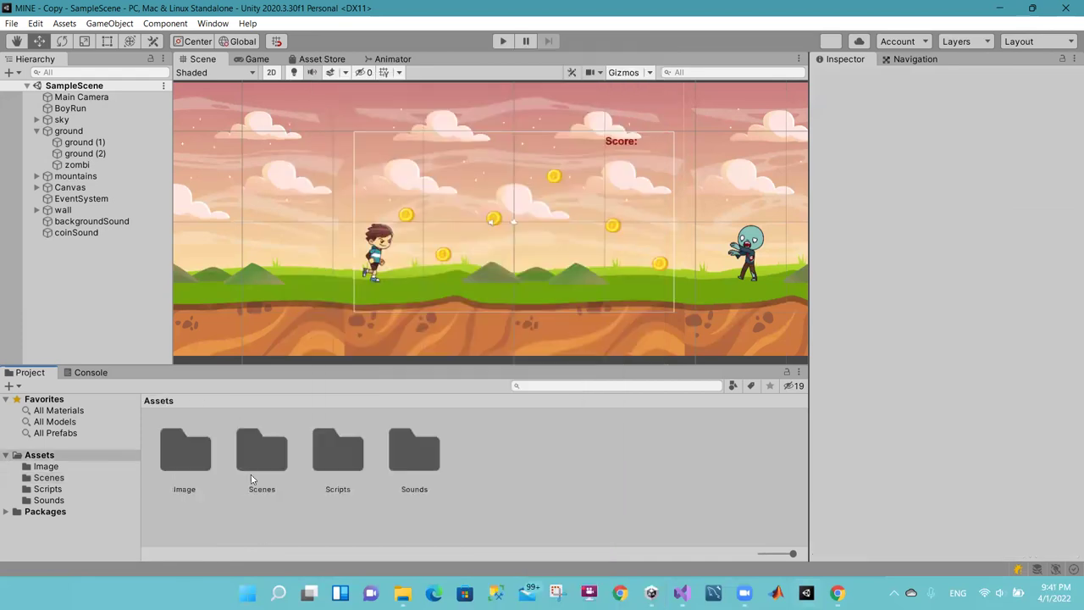
double_click(260, 467)
Step: Create a new scene asset named winnerScene in the Scenes folder
right_click(297, 463)
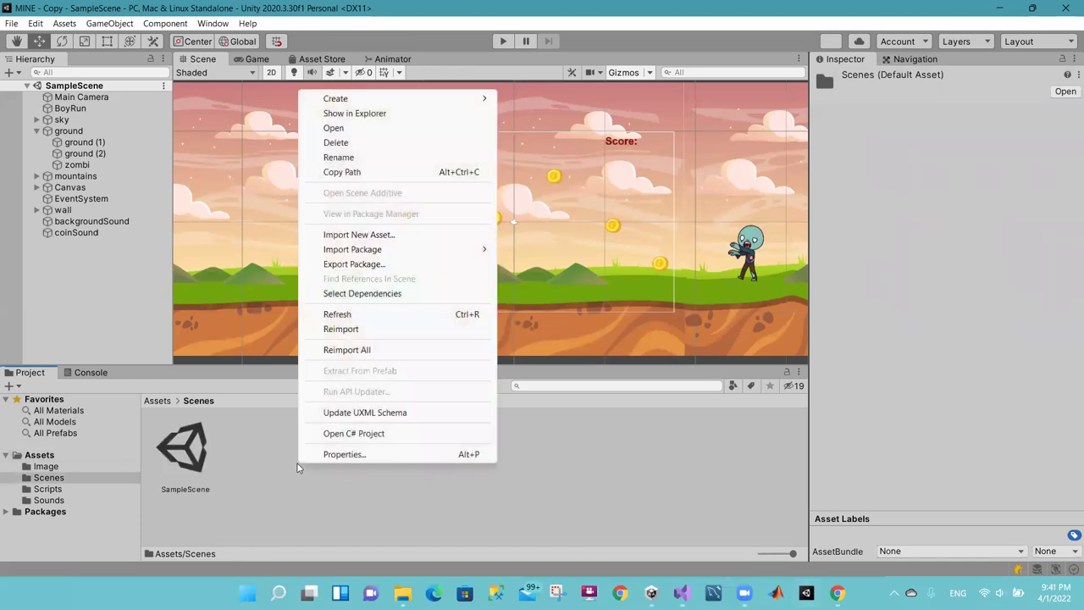
mouse_move(468, 103)
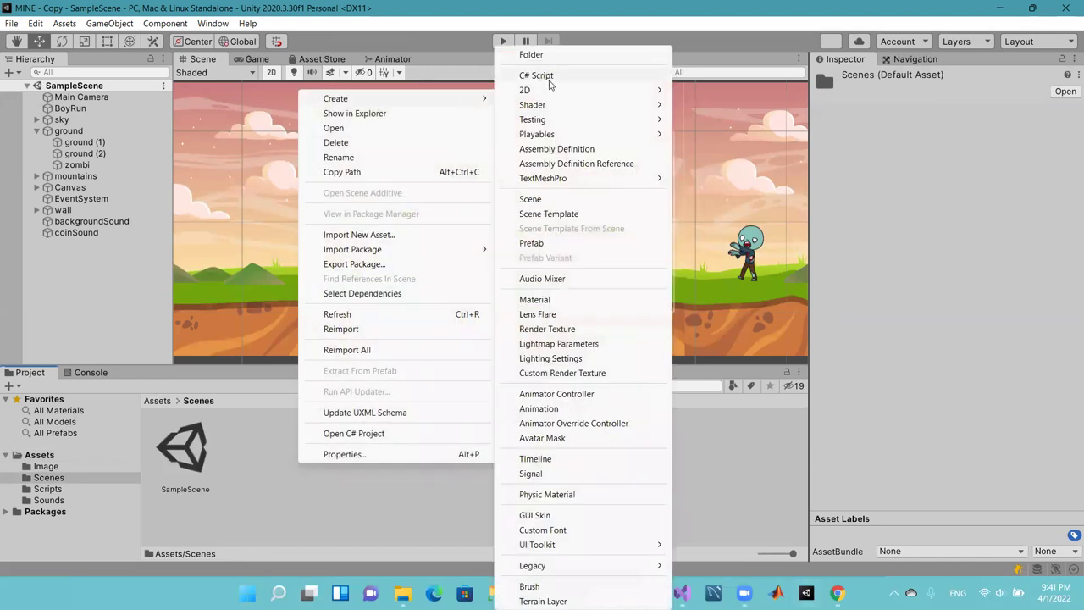
click(528, 199)
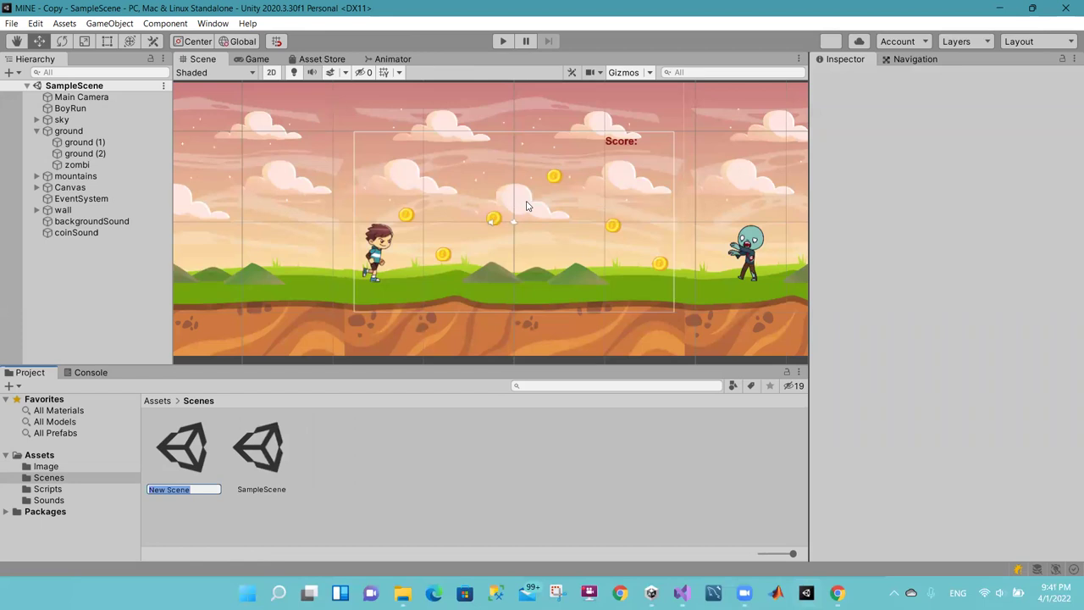
text(winnerScene)
key(Return)
key(Left)
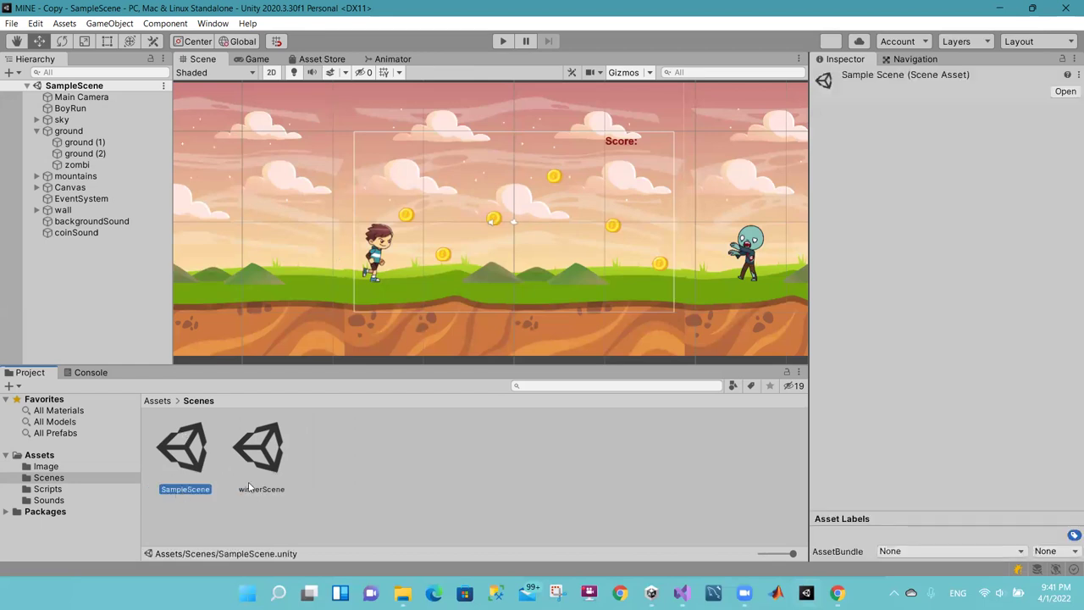
click(265, 491)
Step: Open winnerScene, select its Main Camera, and run and stop the empty scene twice
double_click(259, 456)
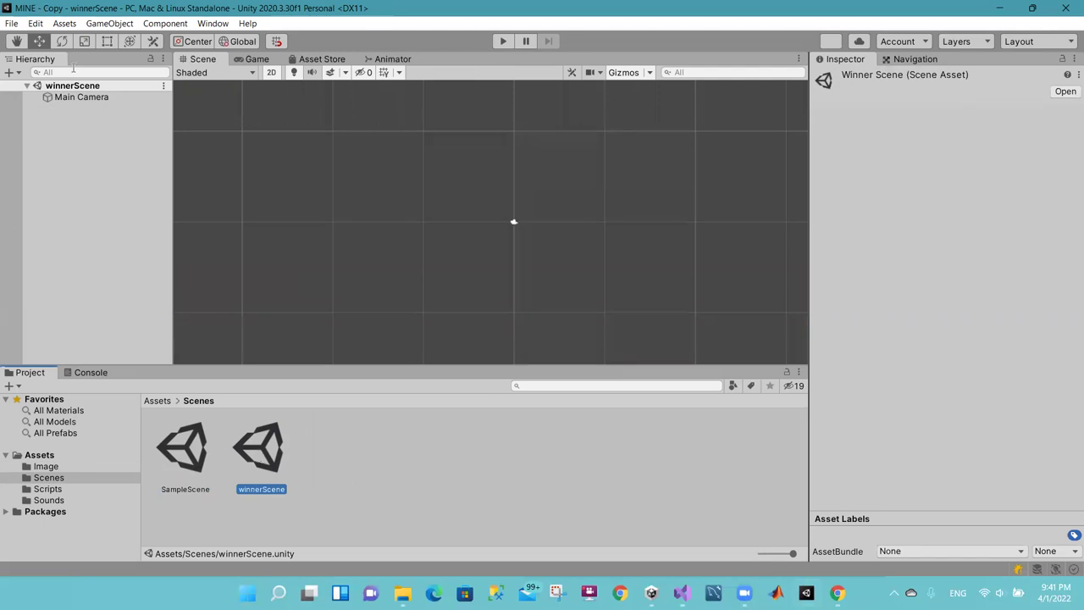
click(72, 96)
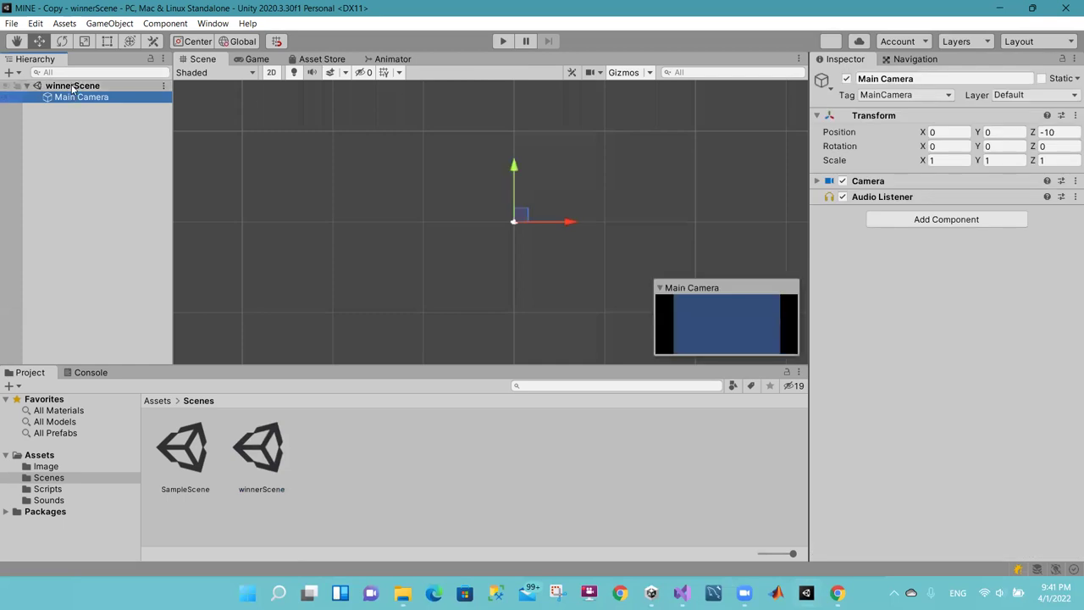
click(498, 42)
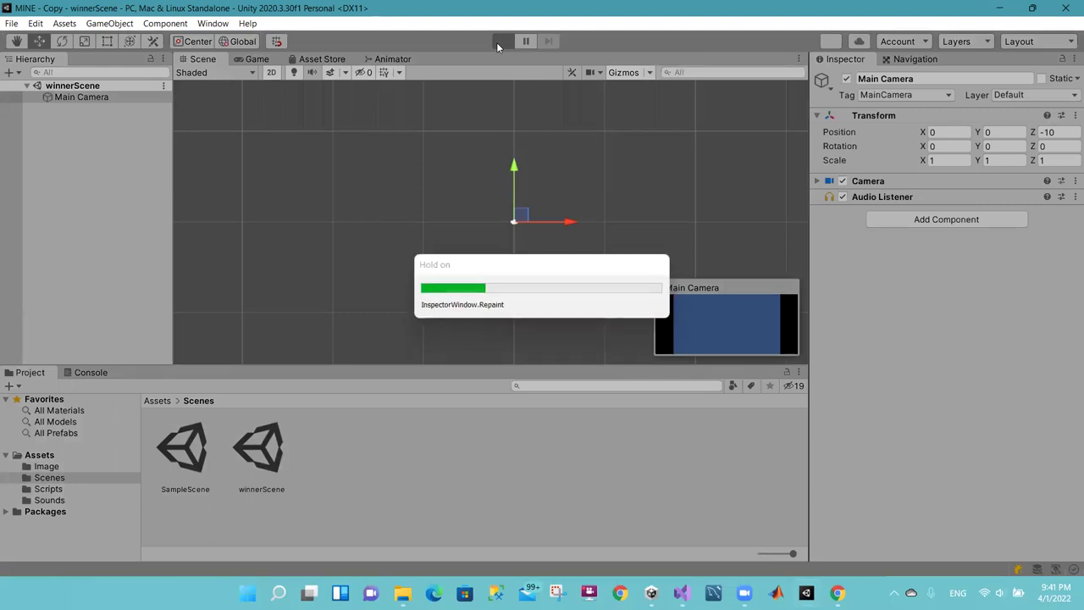
click(498, 42)
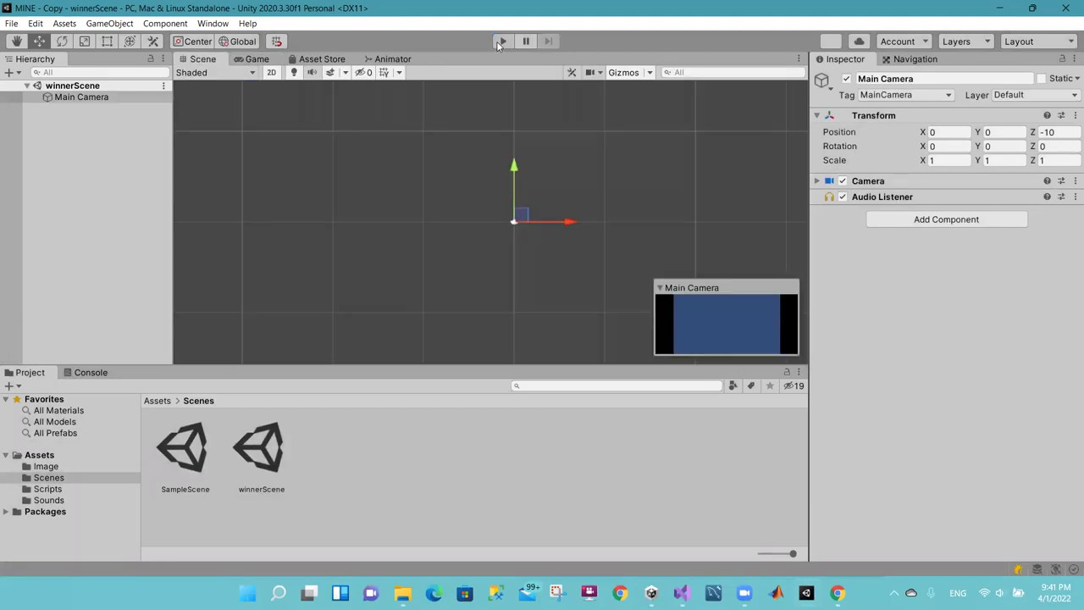
click(500, 42)
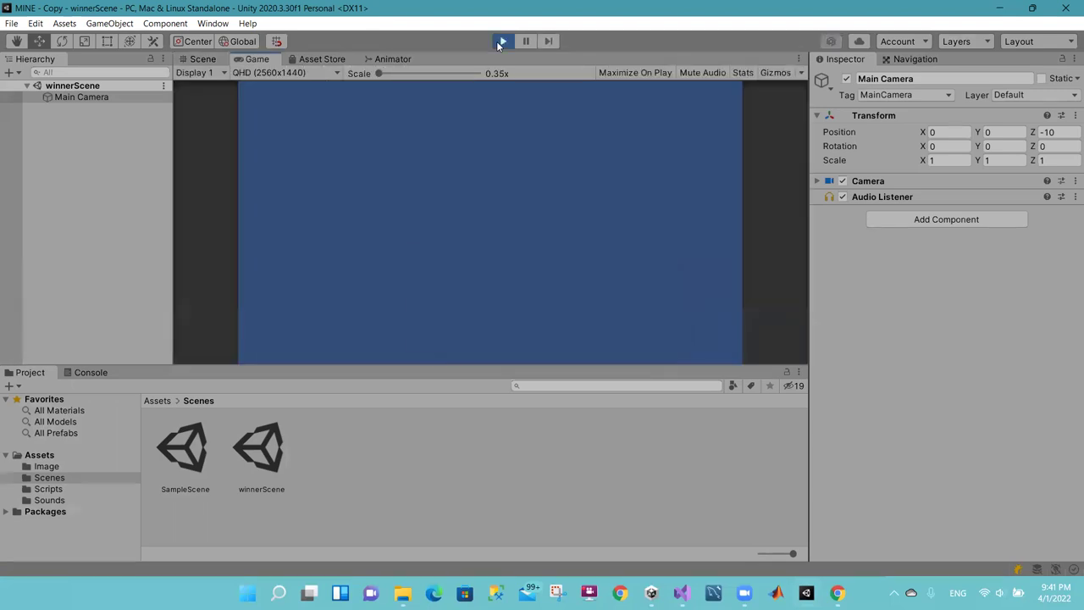
click(503, 41)
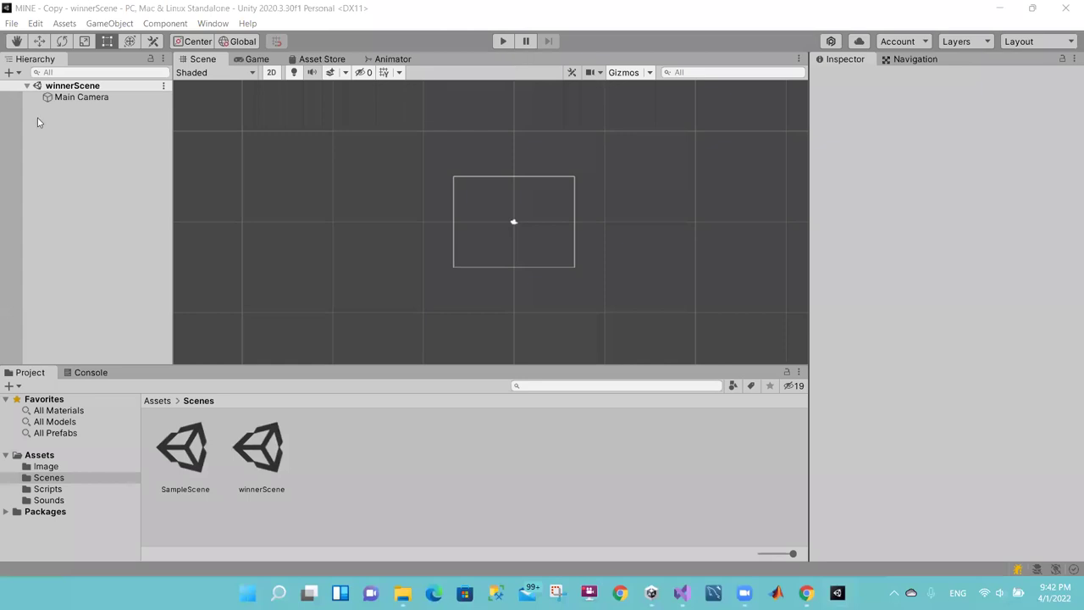
Step: Scale the Main Camera up to about 1.27 with the Scale tool
click(83, 42)
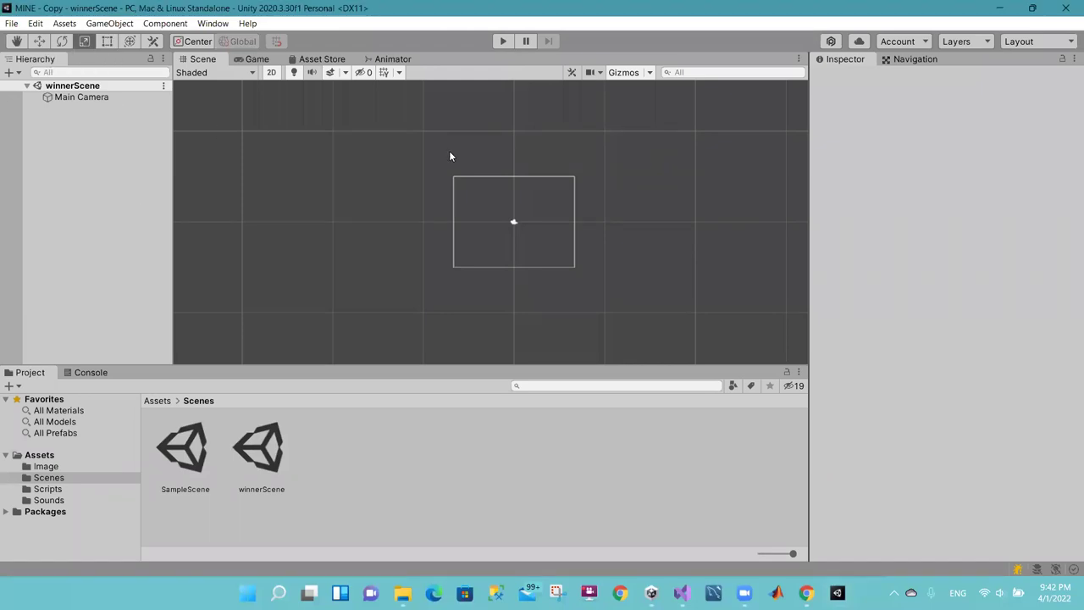
click(519, 218)
drag(519, 219, 575, 222)
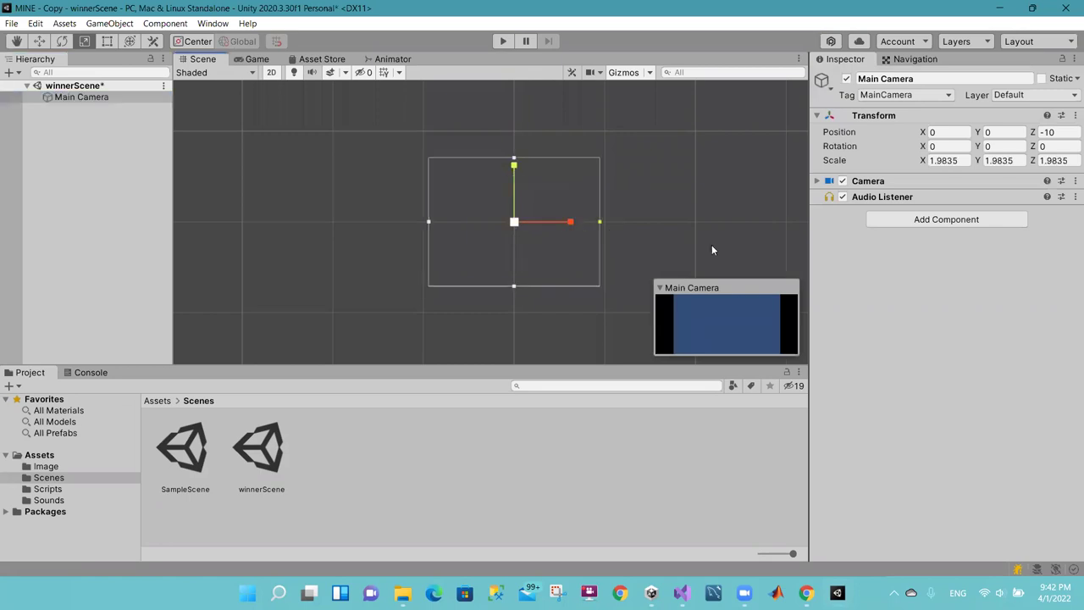
Step: Test-run the empty winnerScene twice, then enlarge the Main Camera to scale 1.9835
click(505, 44)
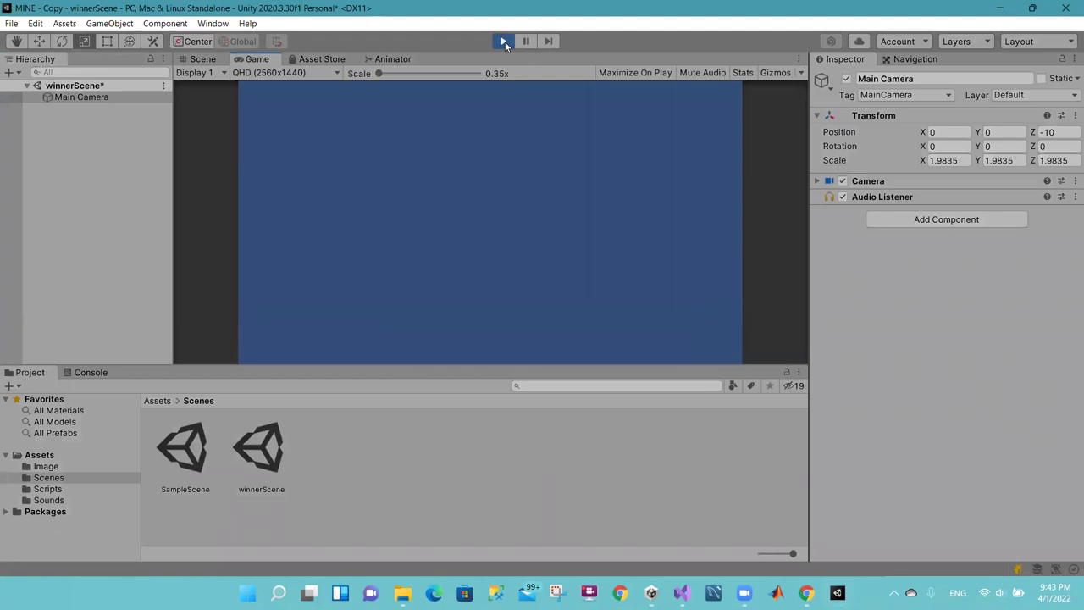
click(503, 42)
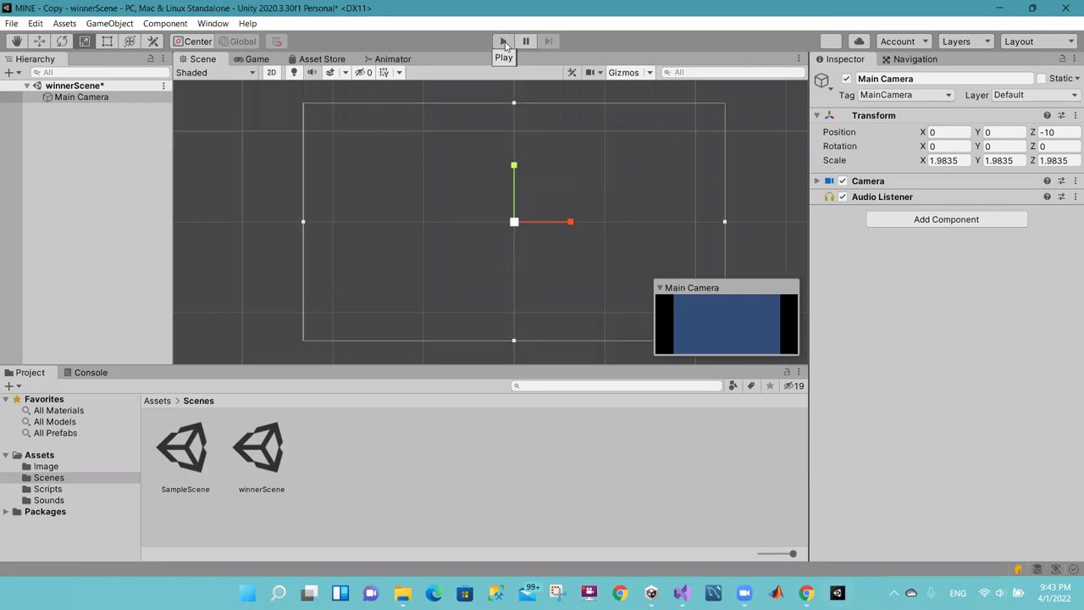
click(503, 43)
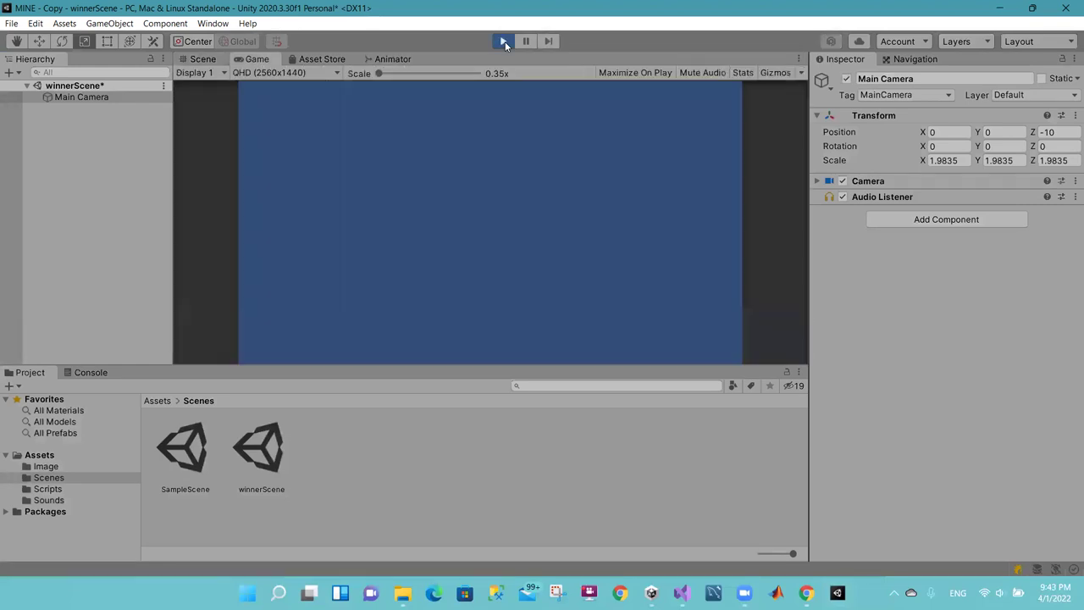
click(504, 42)
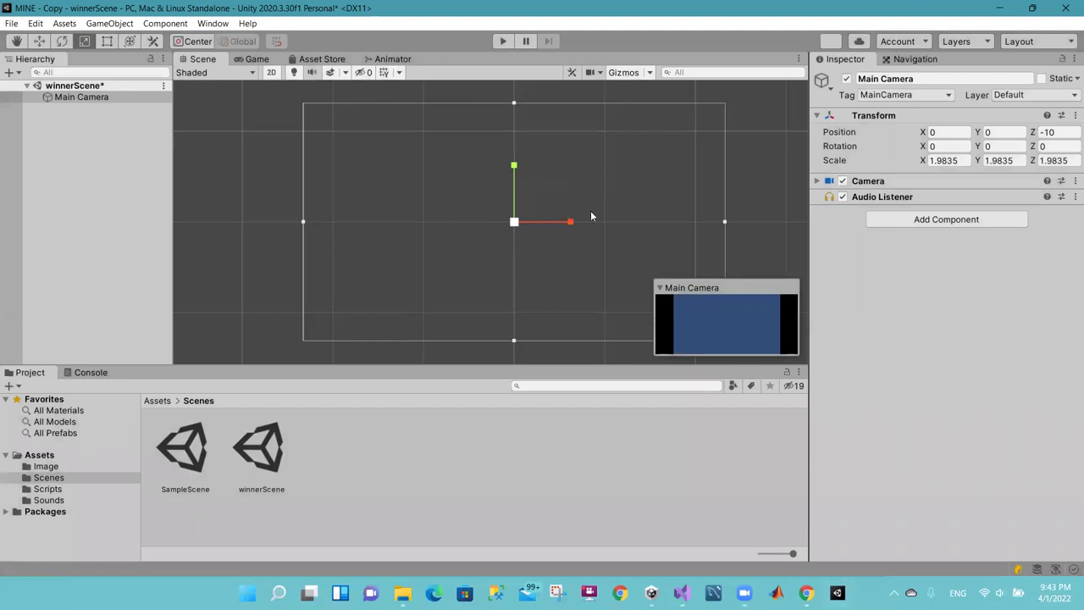
drag(725, 223, 760, 236)
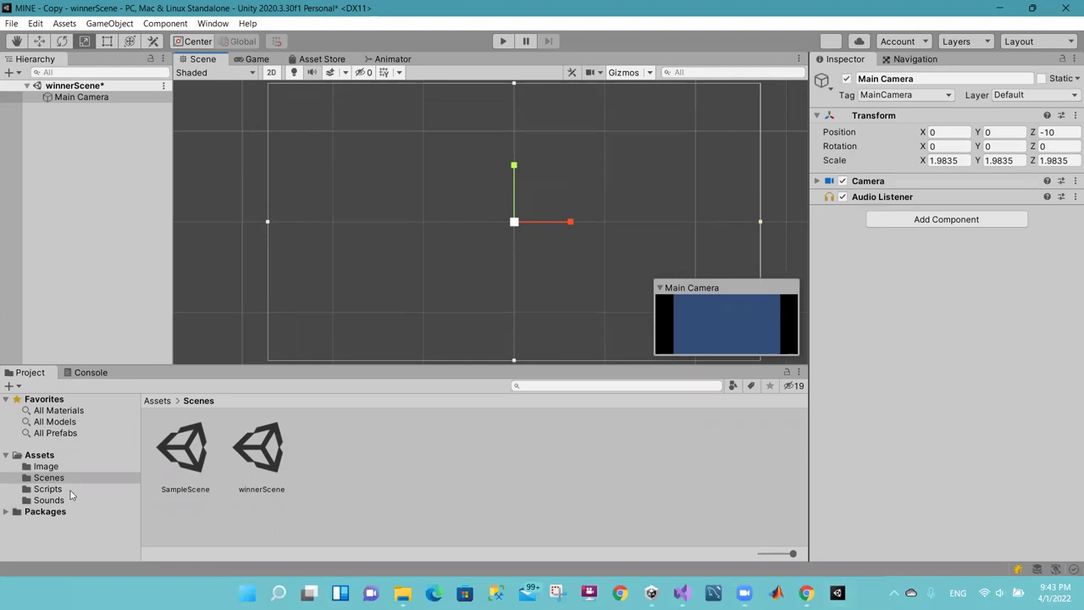
Step: Place the BG sky image from Assets/Image into the scene and scale it up
click(39, 454)
double_click(184, 449)
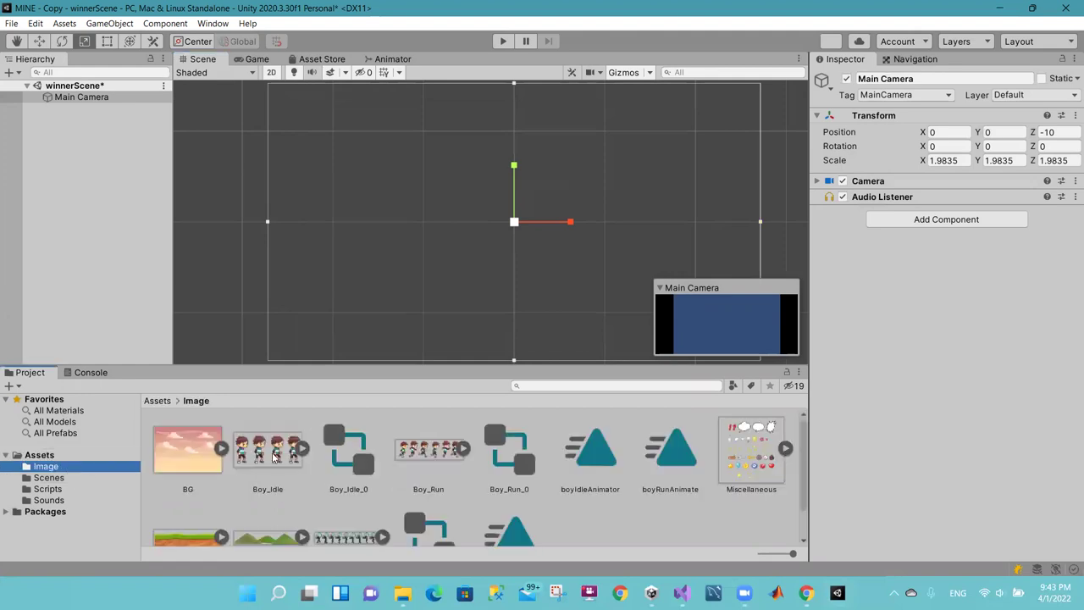
drag(202, 453, 510, 219)
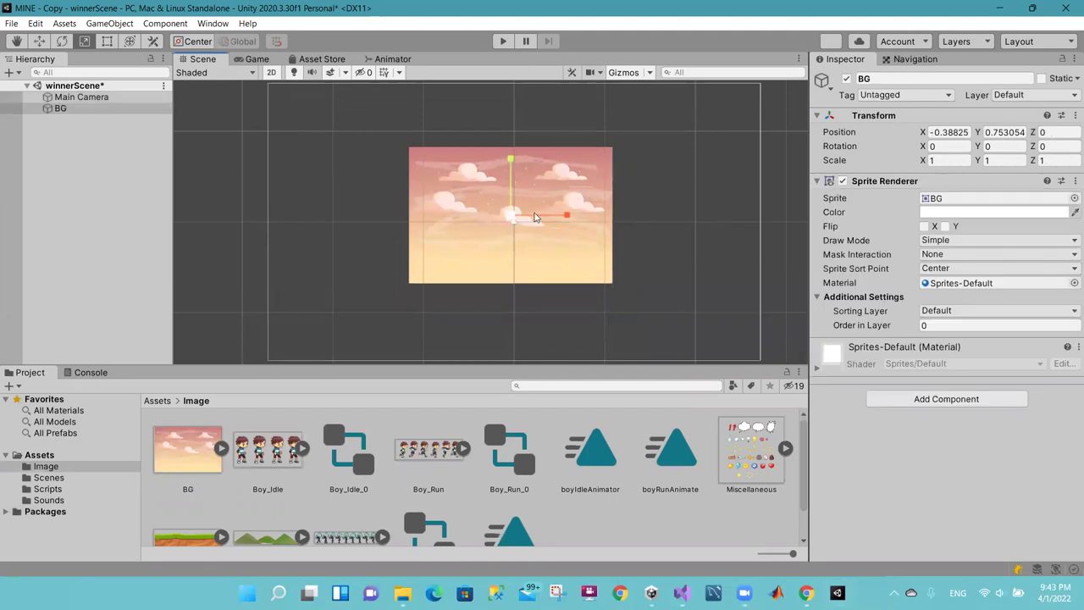
drag(566, 216, 620, 229)
key(ctrl+z)
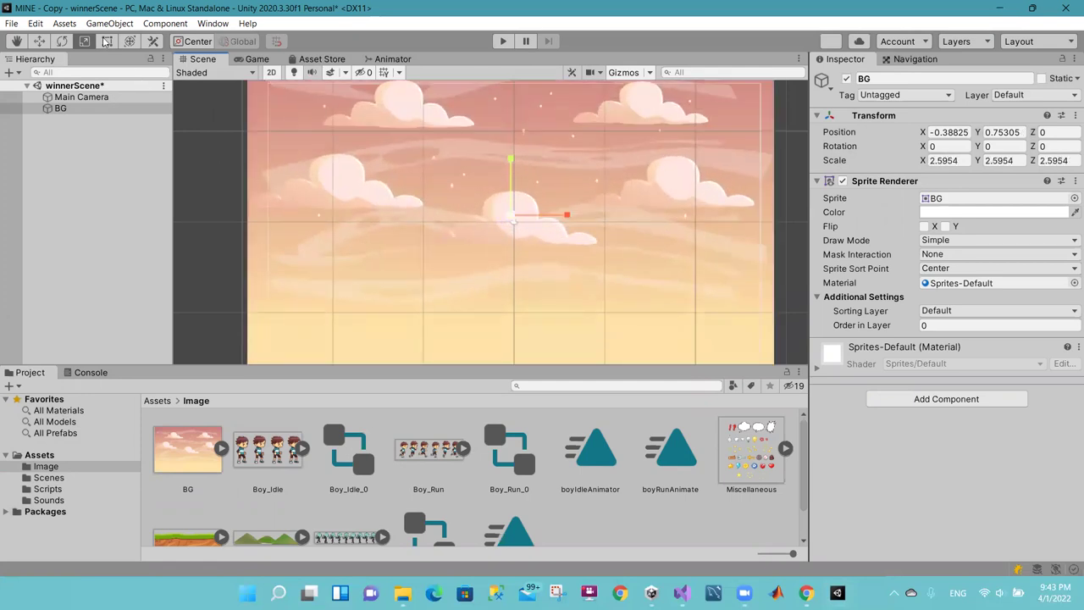
Step: Raise the BG background to position Y 3.48, save the scene and preview it
click(38, 44)
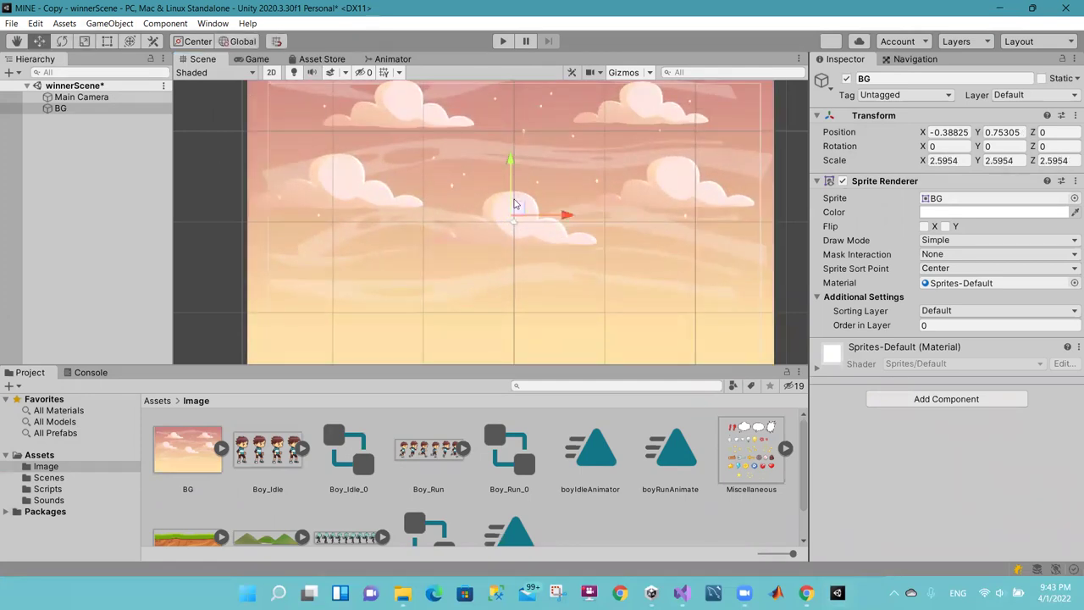
drag(509, 190, 507, 170)
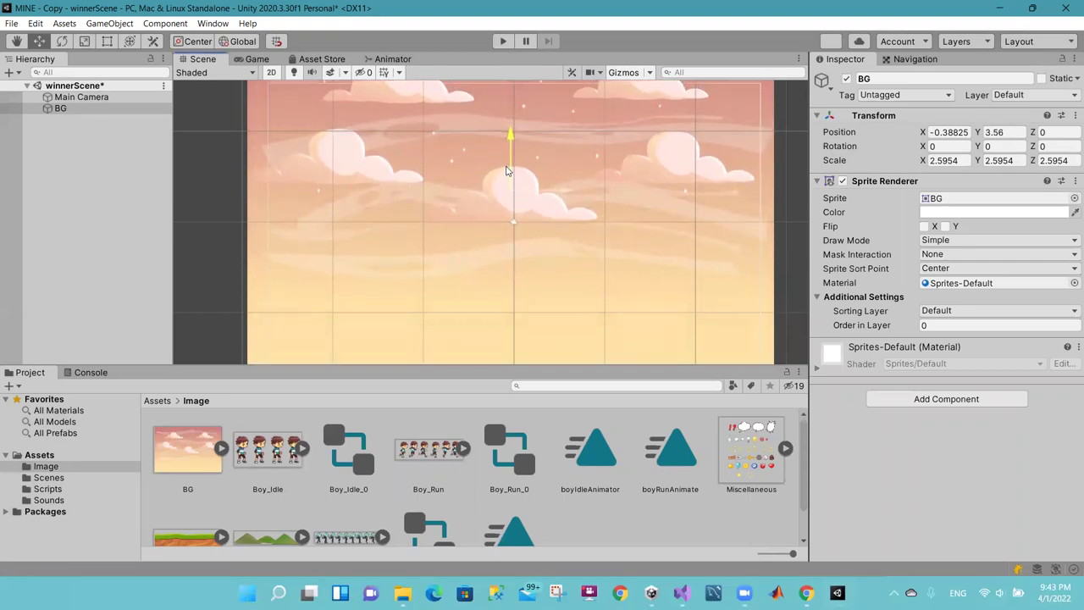
key(ctrl+s)
click(503, 42)
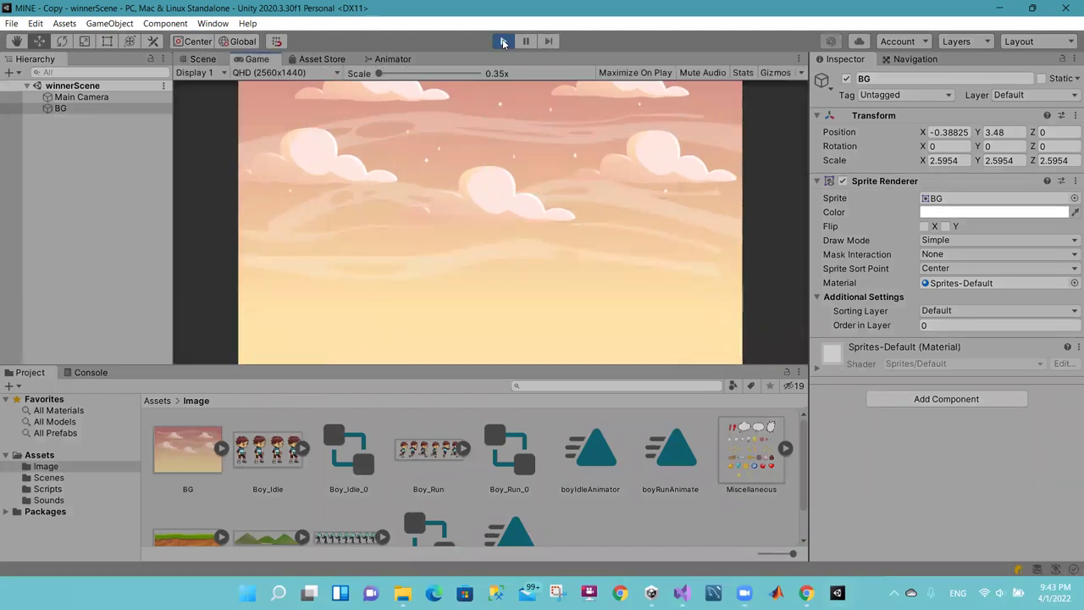
click(503, 43)
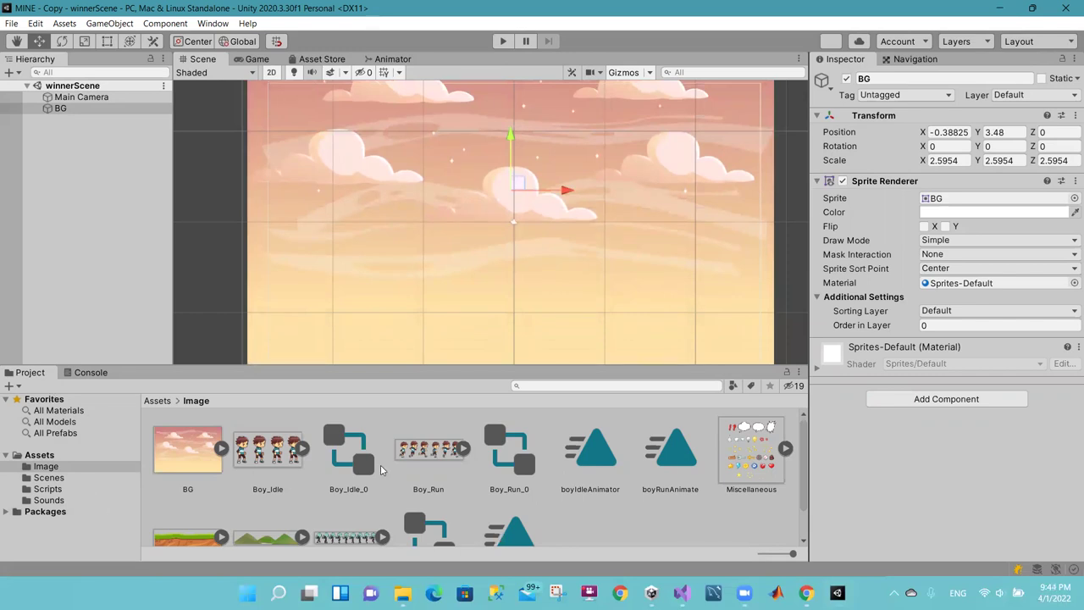
right_click(691, 528)
click(270, 462)
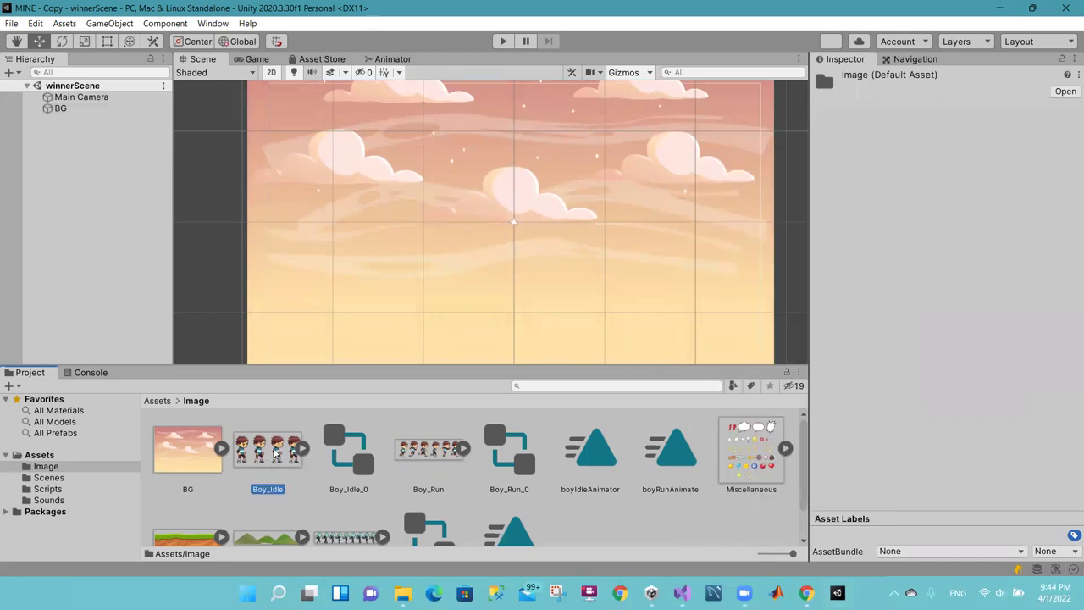
right_click(616, 525)
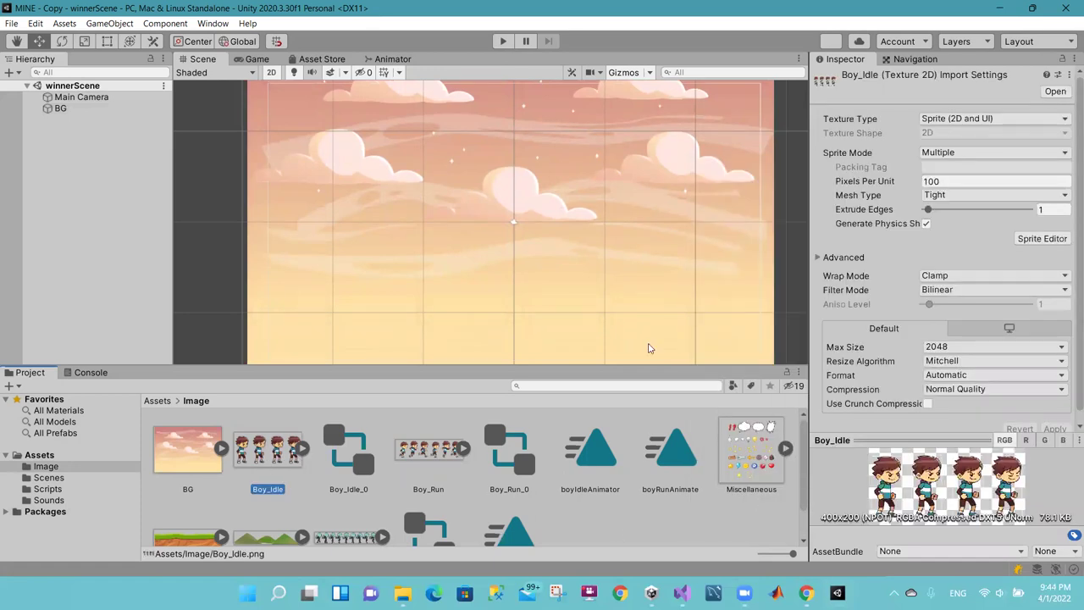
click(648, 292)
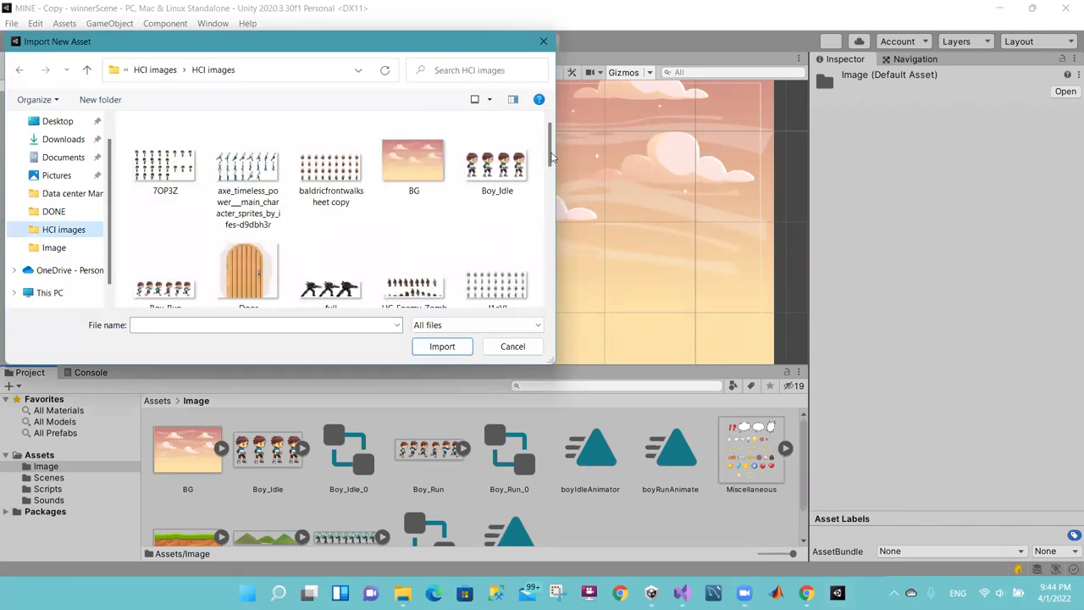
scroll(551, 160, down, 2)
scroll(551, 170, down, 1)
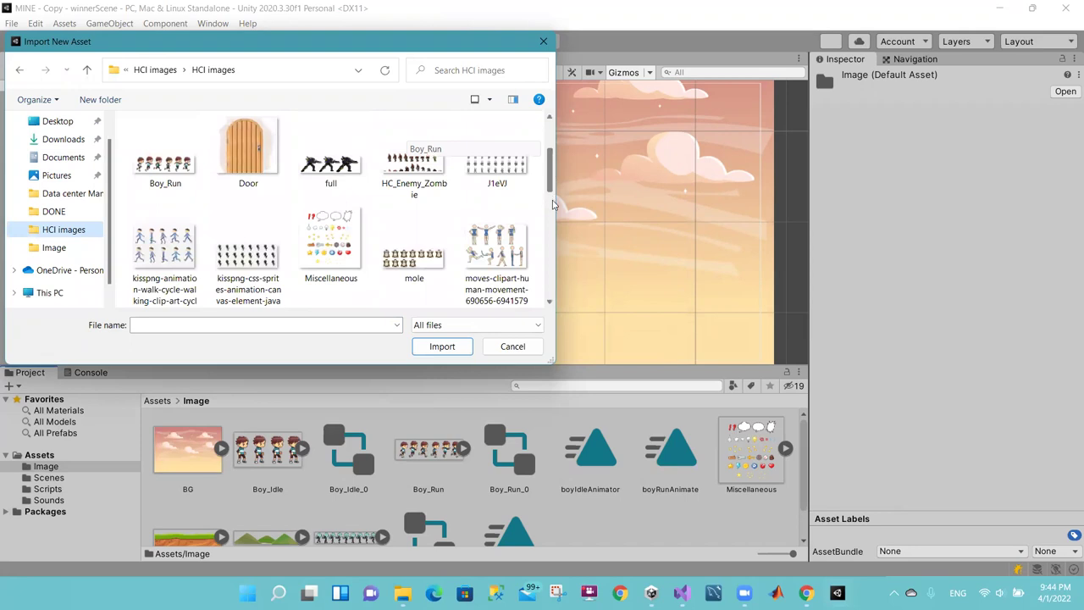
scroll(555, 207, down, 1)
scroll(555, 243, down, 3)
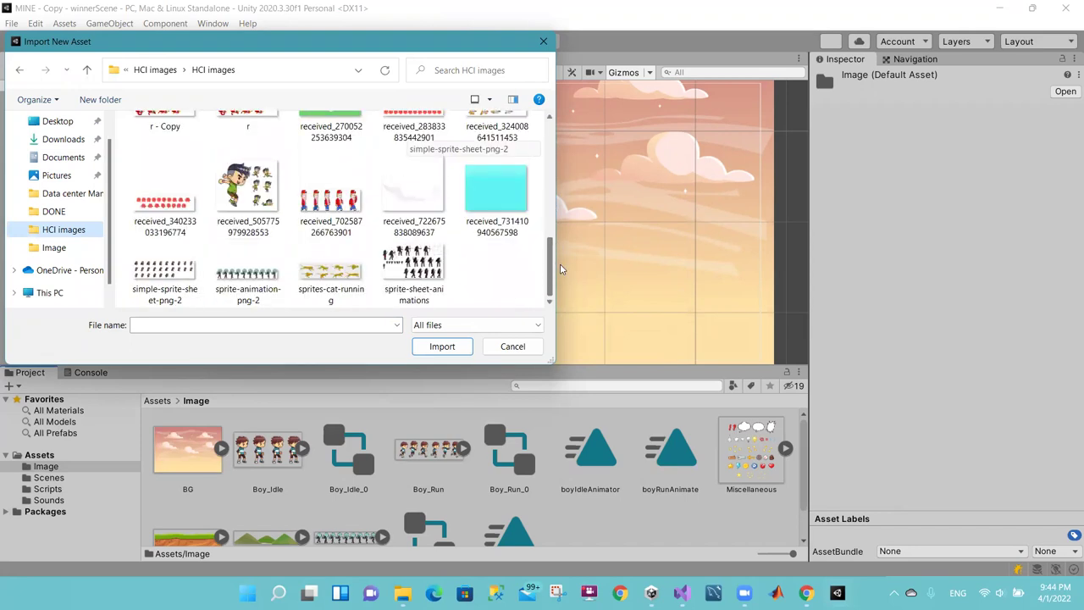
scroll(550, 169, up, 3)
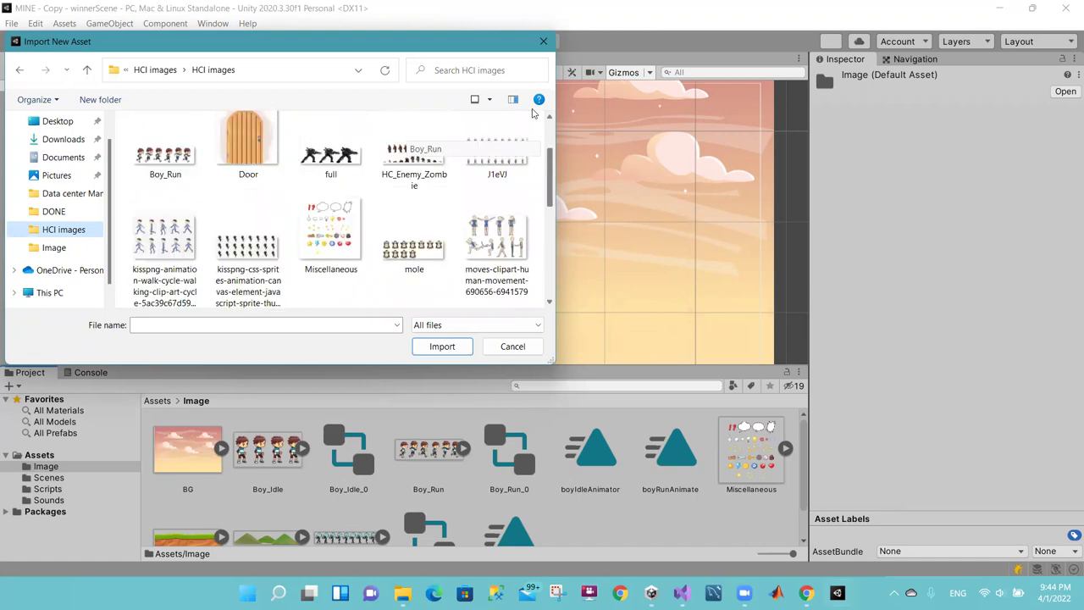
scroll(534, 113, up, 2)
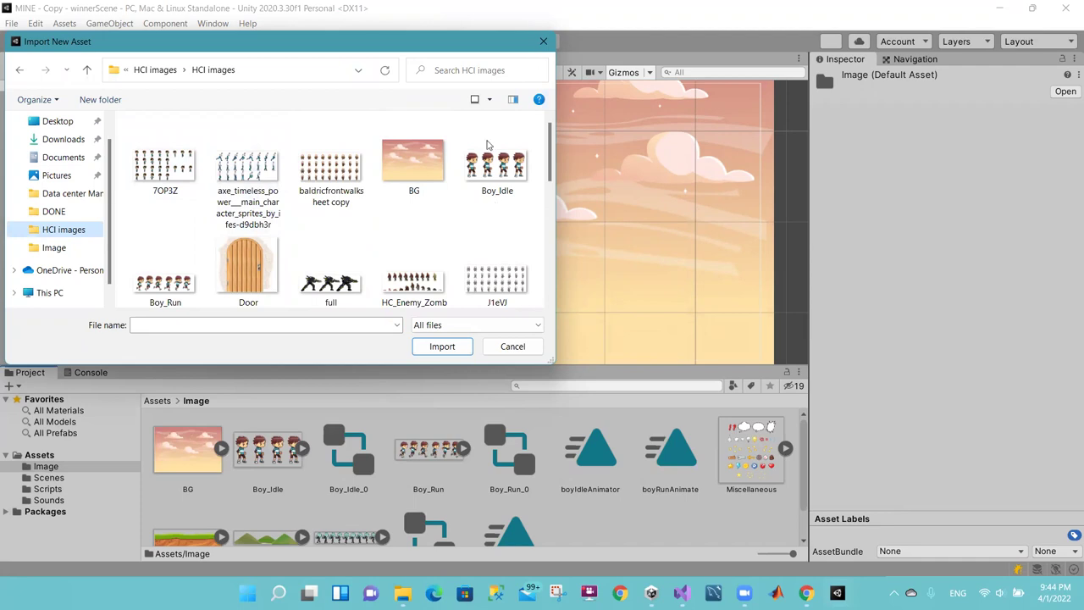
key(Escape)
Step: Drag the Boy_Idle sprite sheet into the scene and name its animation clip winnerAnimate
drag(280, 468, 331, 178)
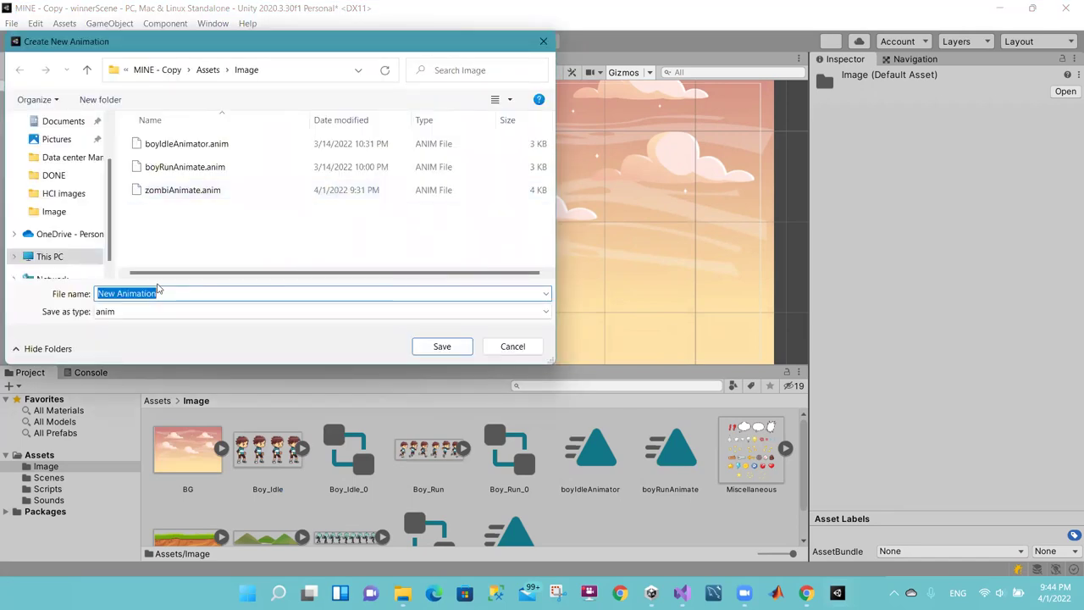
text(winnerAni)
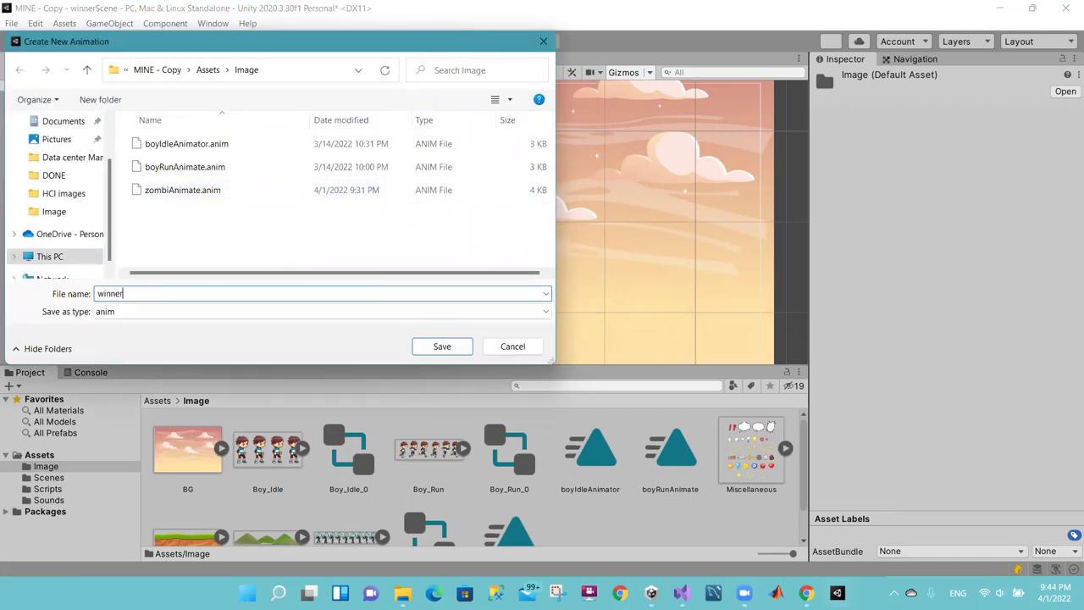
text(mate)
Step: Save the winnerAnimate clip to add Boy_Idle_0, then choose Edit Layers from the Layers dropdown
click(432, 346)
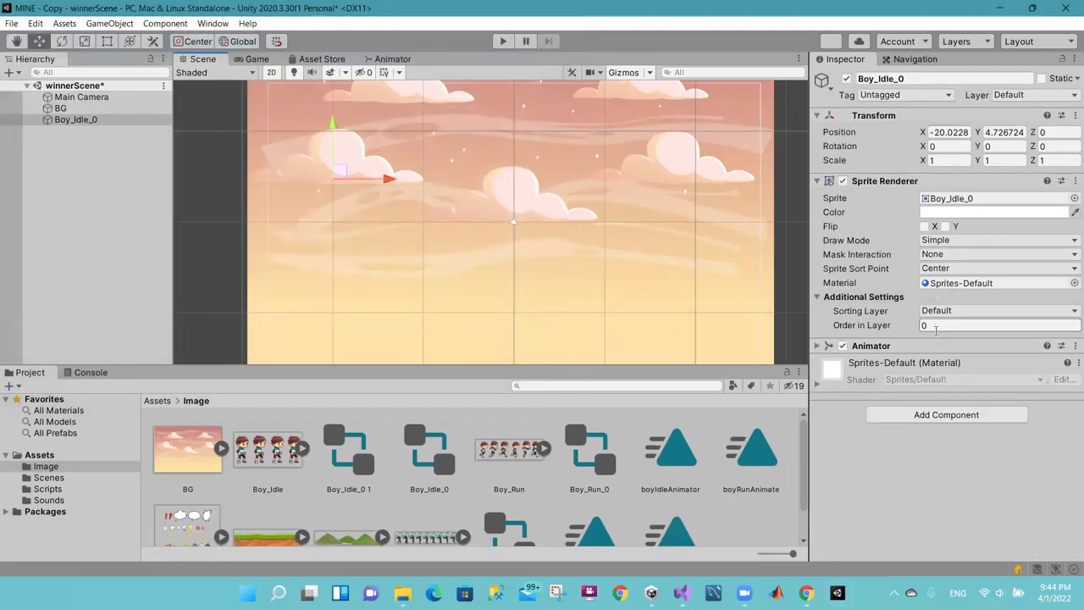
click(934, 326)
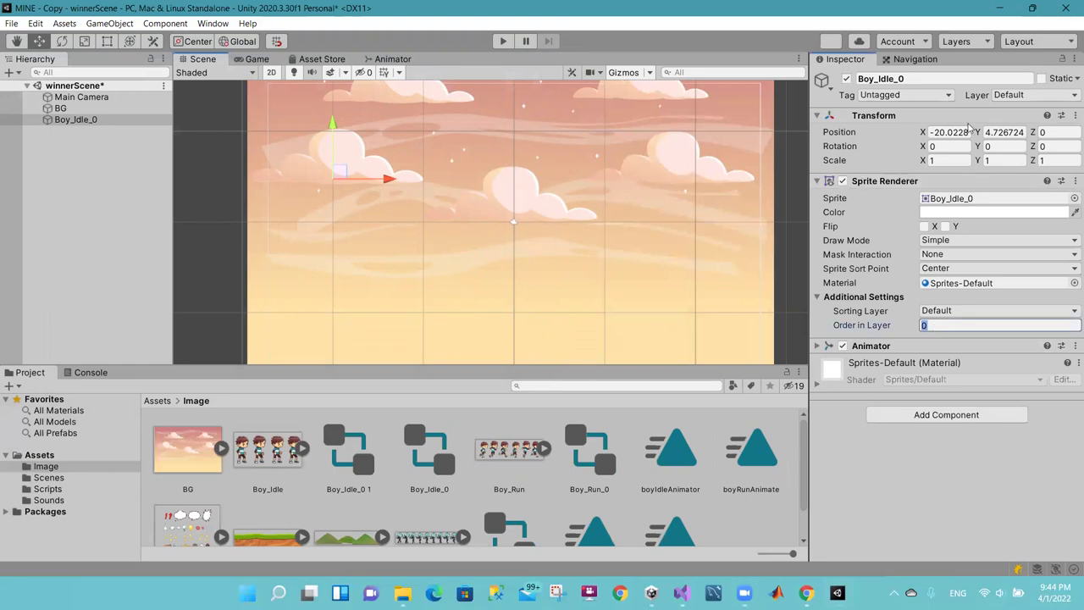
click(955, 41)
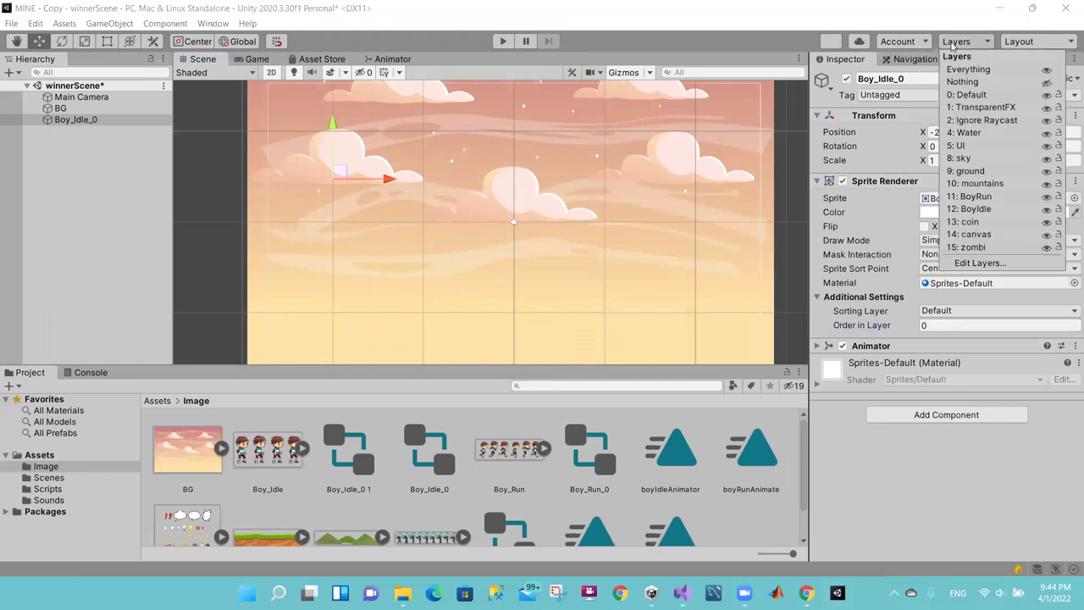
click(936, 327)
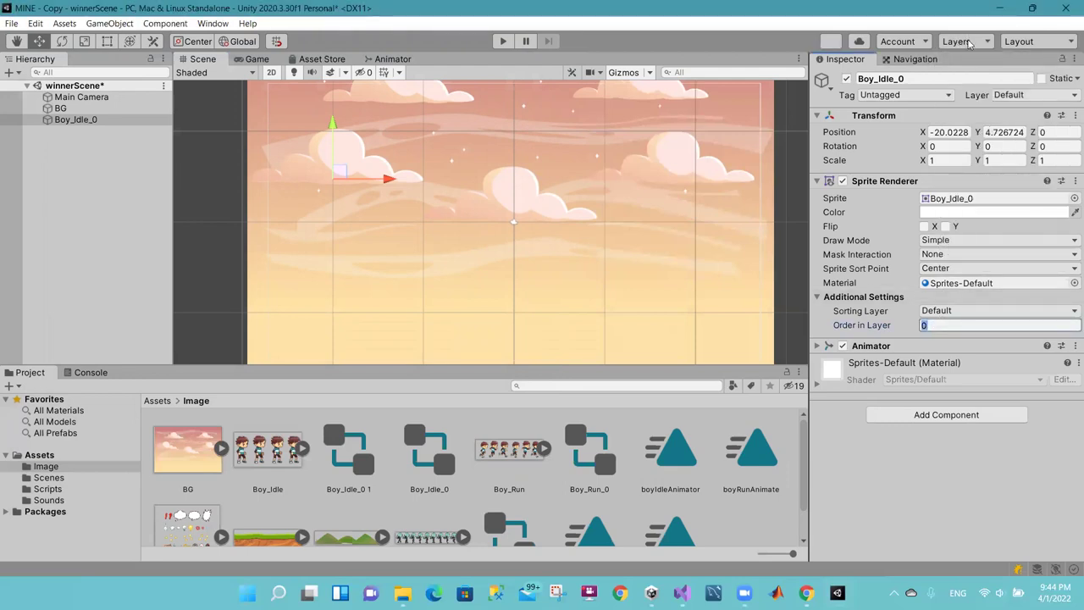
click(970, 44)
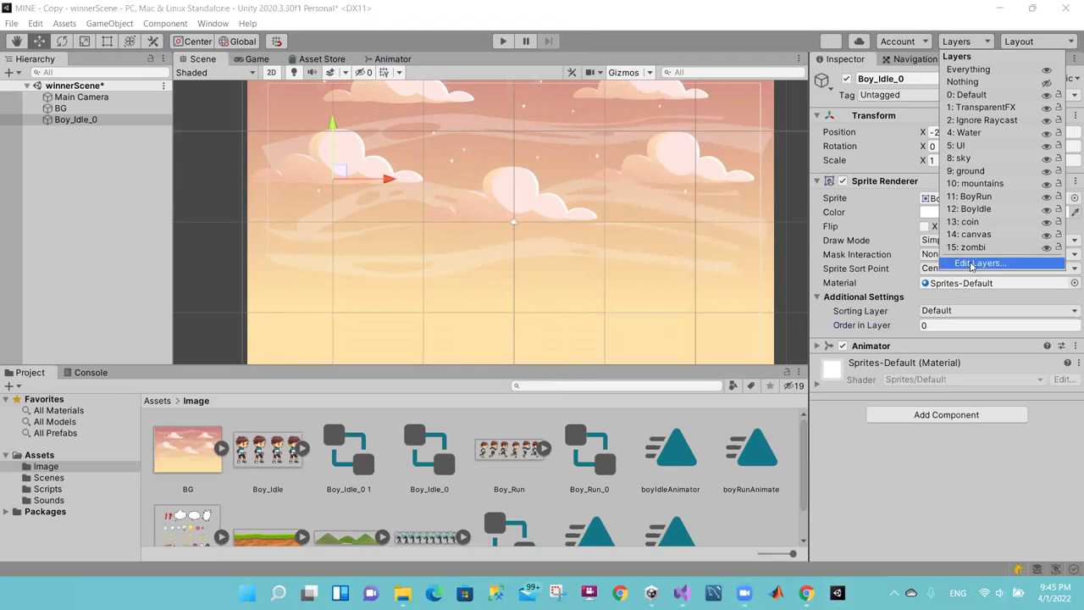
click(971, 265)
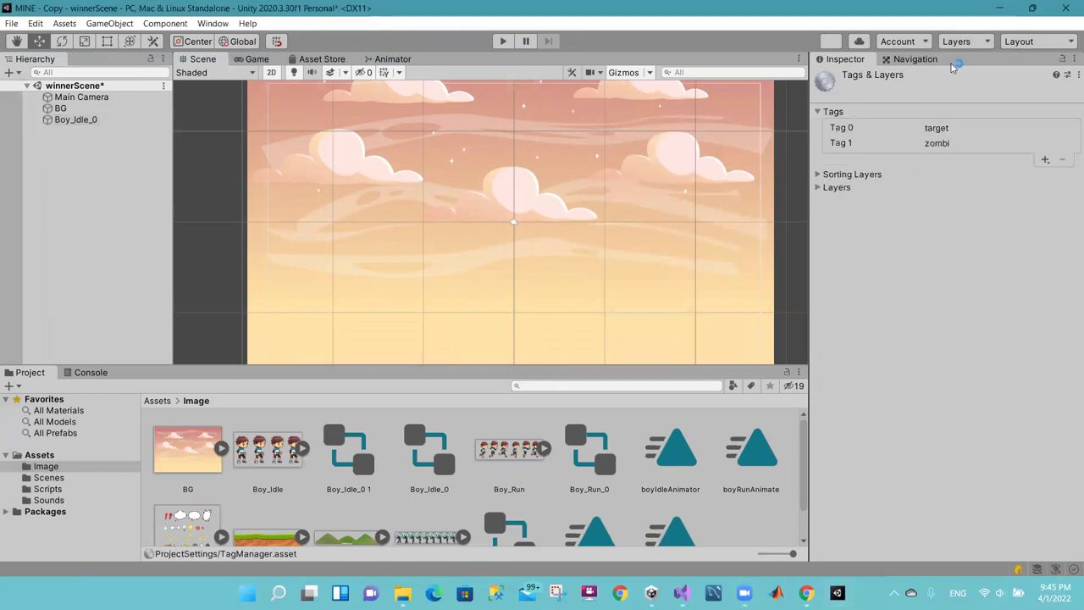
Step: Name the empty User Layer 16 slot 'winner' in Tags & Layers
click(960, 43)
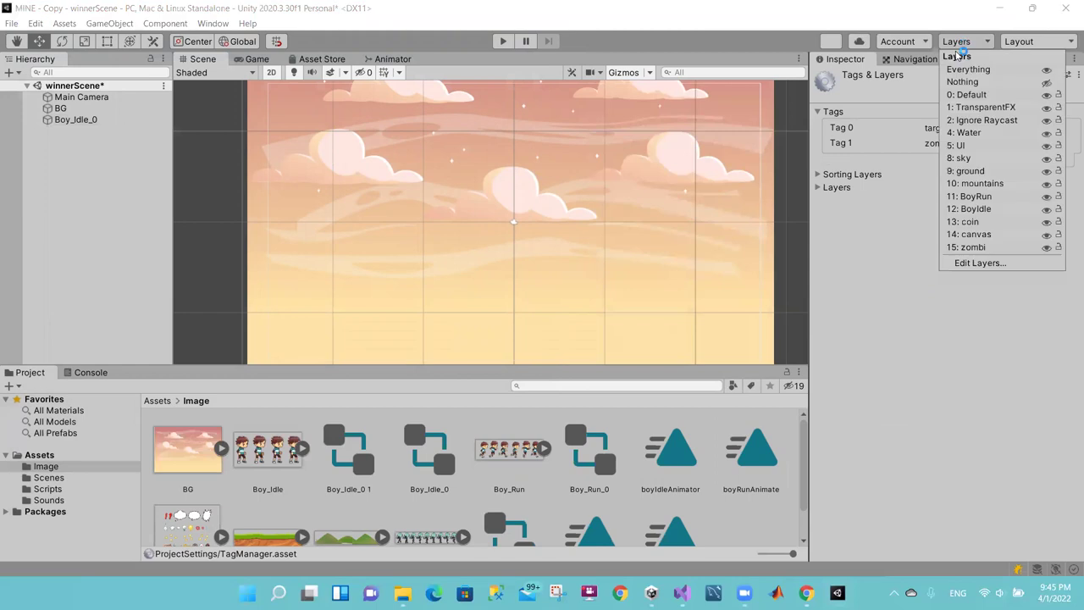
click(820, 189)
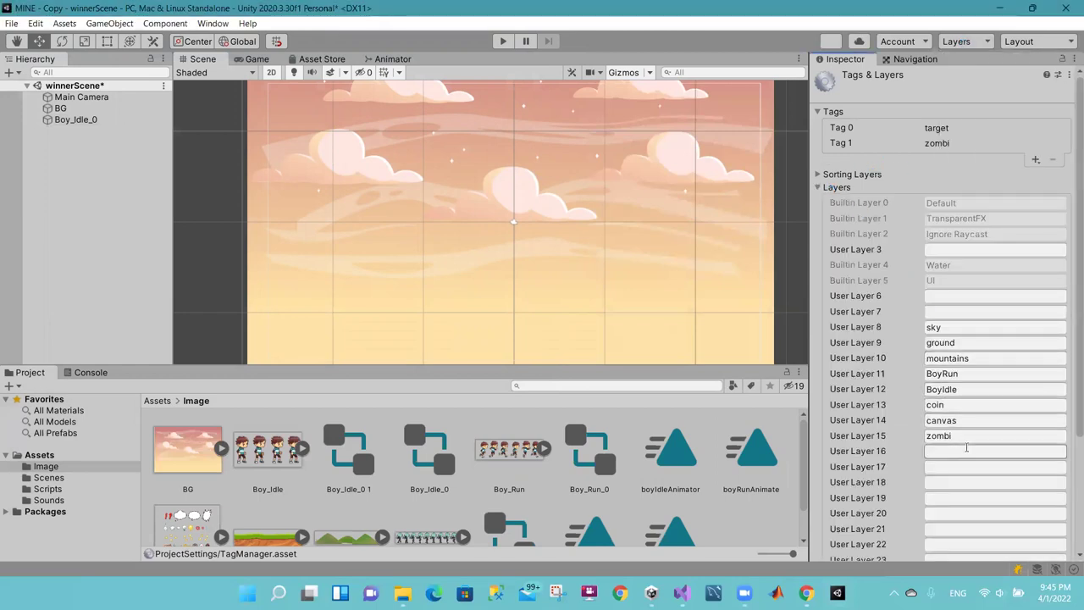
click(966, 450)
text(w)
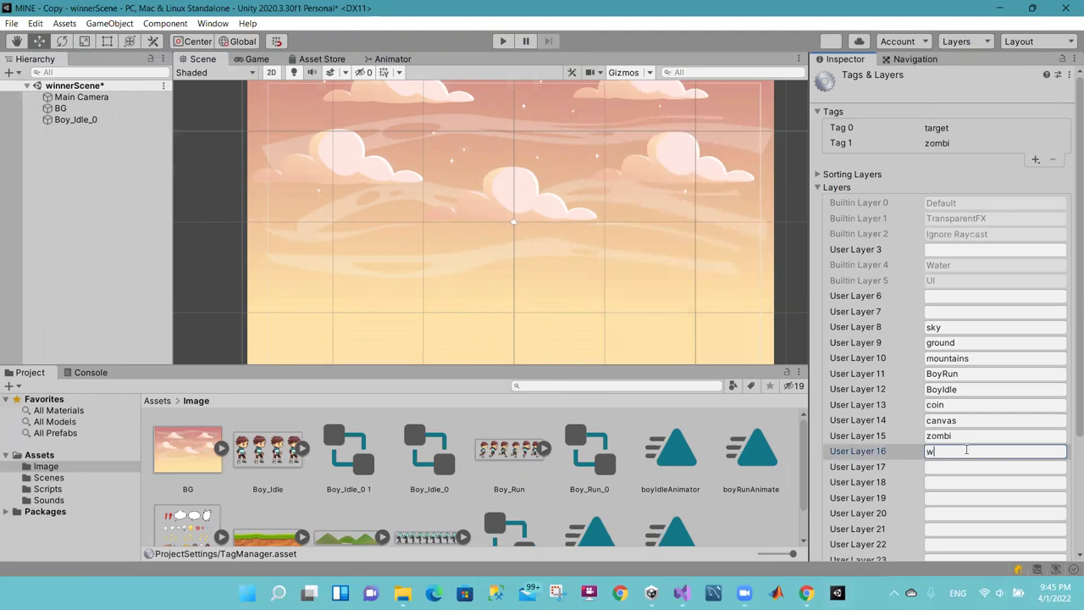
text(inner)
key(BackSpace)
key(BackSpace)
key(BackSpace)
key(BackSpace)
text(nner)
Step: Rename Boy_Idle_0 to Winner and set its Order in Layer to 16
click(76, 123)
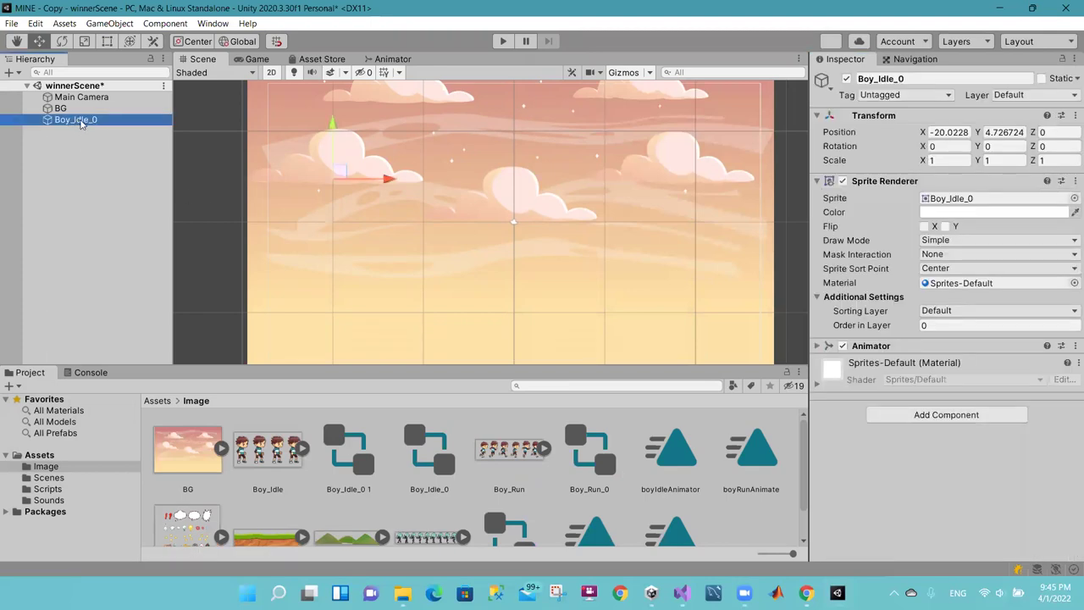
click(81, 120)
text(Winner)
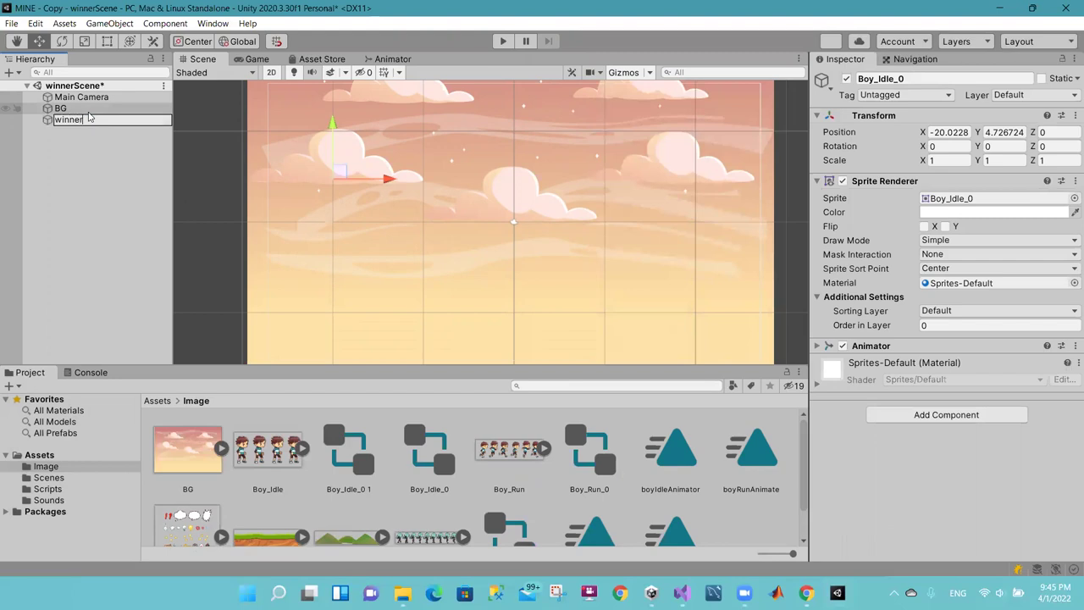
key(Return)
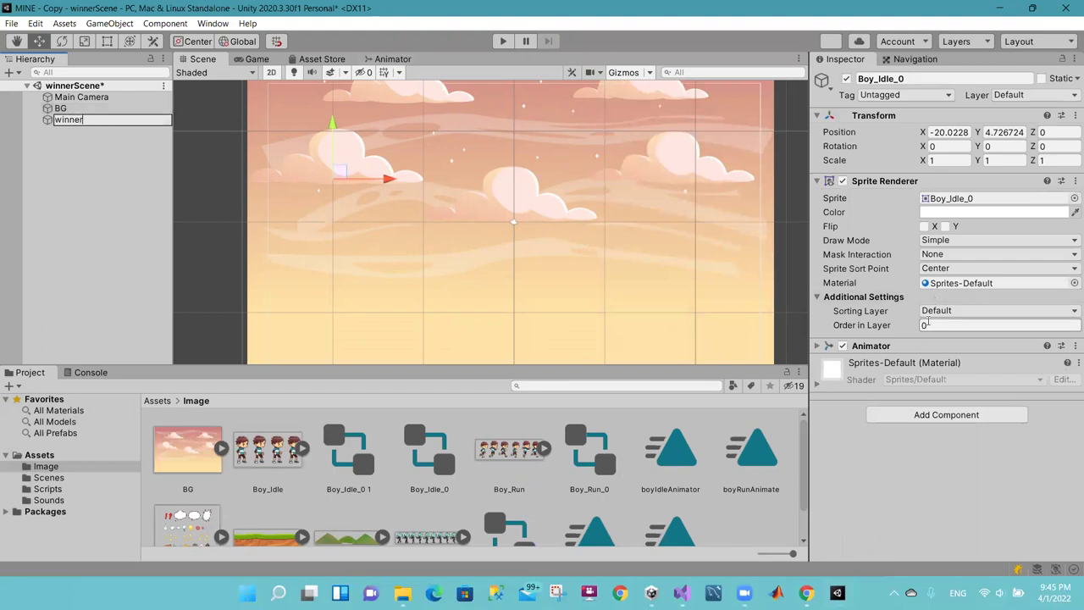
click(933, 325)
text(155)
key(BackSpace)
key(BackSpace)
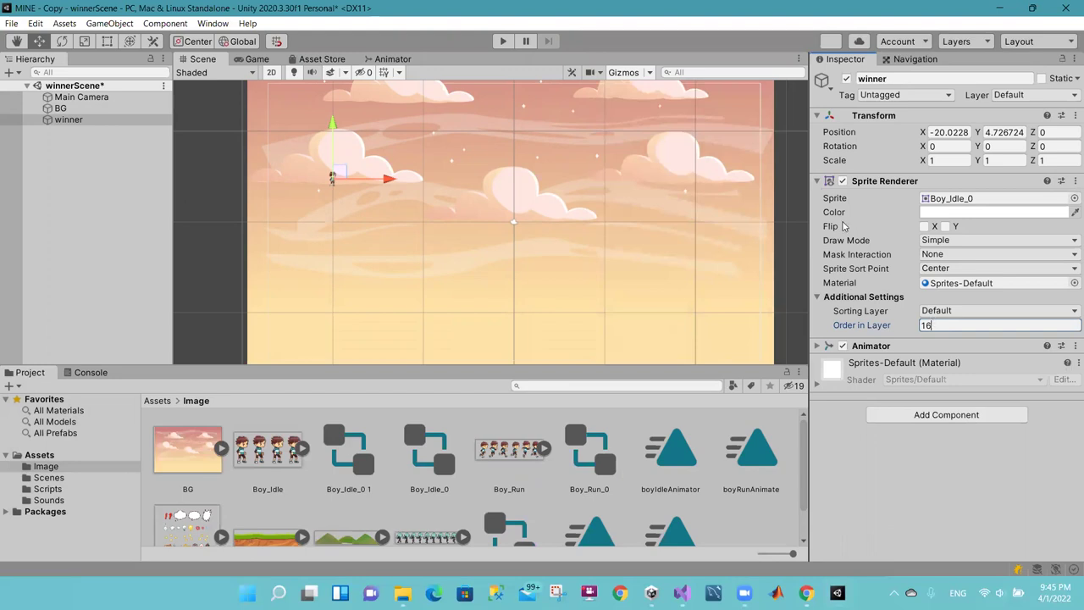
Step: Scale the winner sprite to 6 by 6 and drag it down to Y 0.13
click(947, 160)
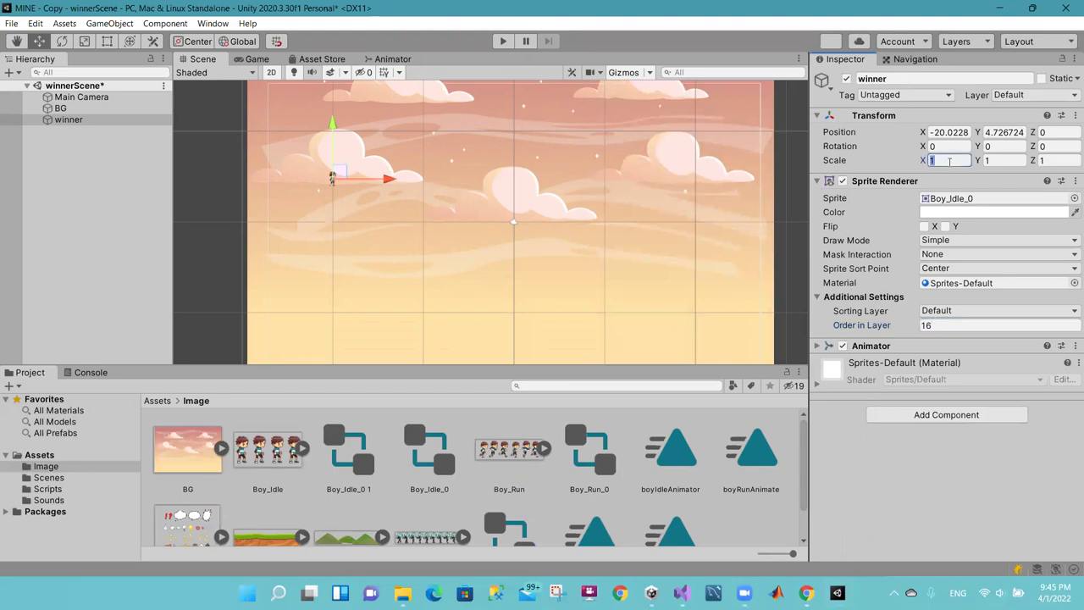
text(112)
key(BackSpace)
key(BackSpace)
text(2)
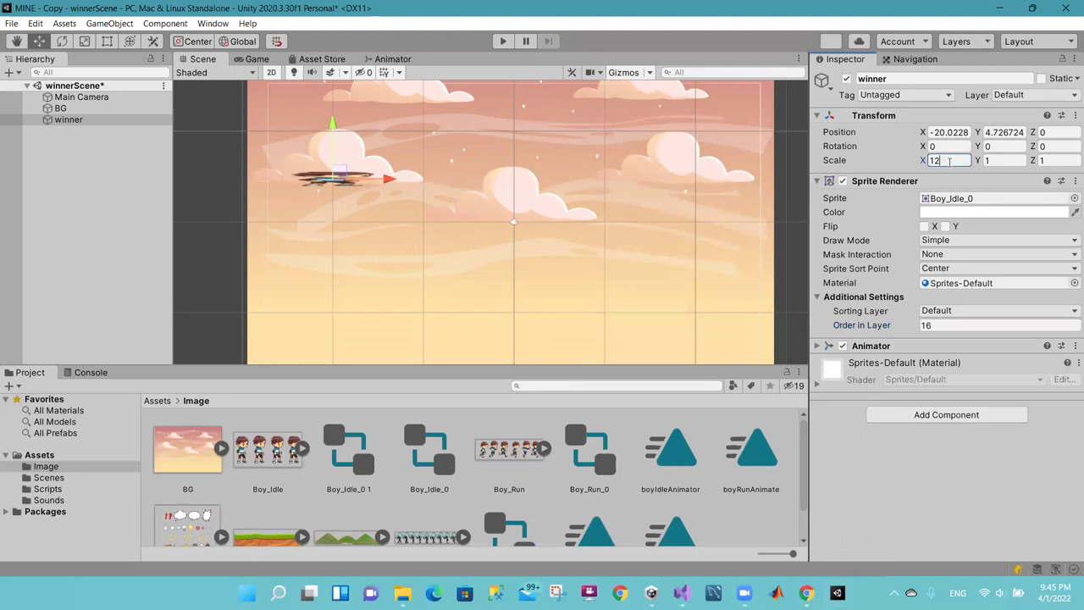
key(BackSpace)
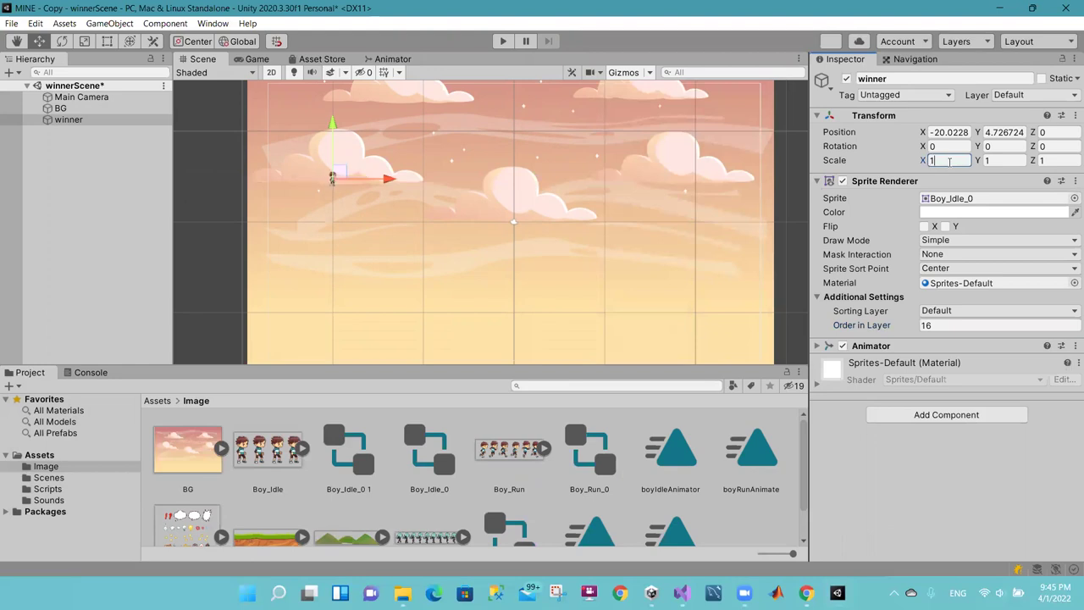
text(2)
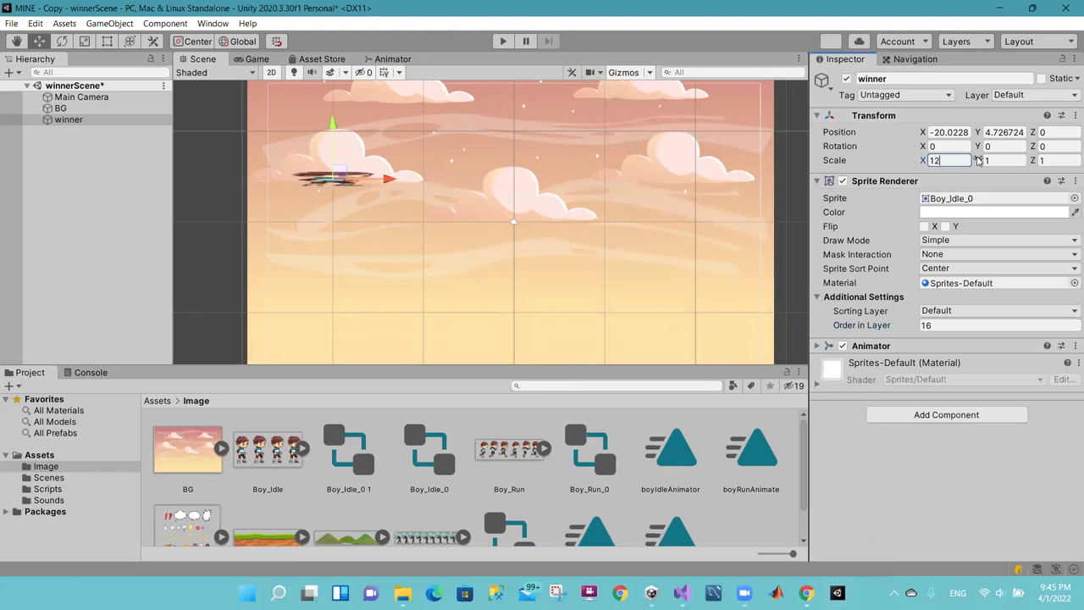
key(Left)
key(BackSpace)
double_click(955, 158)
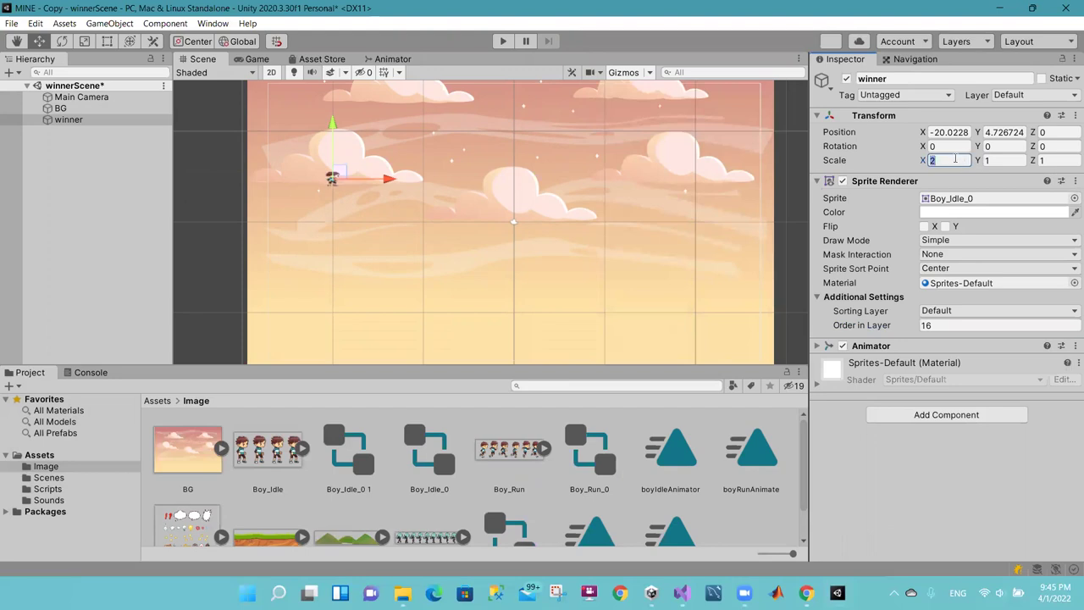
text(6)
click(997, 159)
text(6)
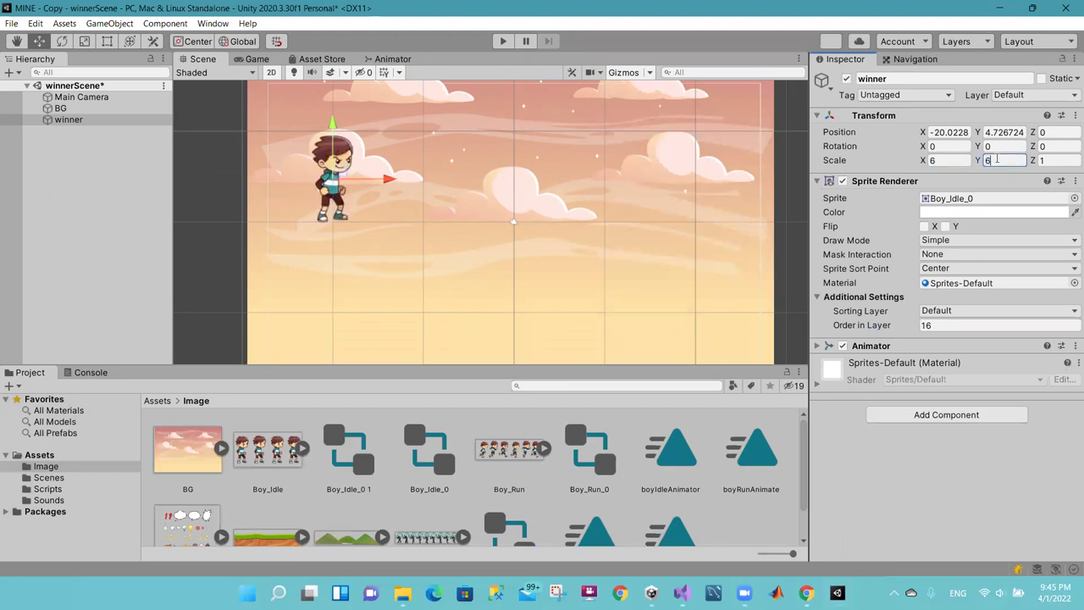
drag(339, 173, 337, 215)
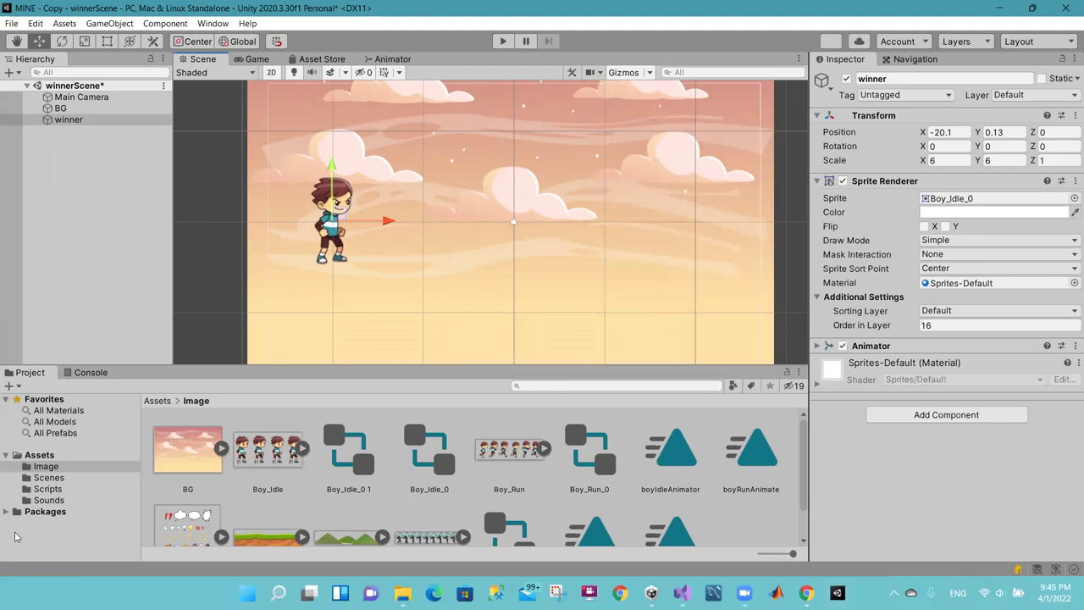
Step: Save winnerScene, inspect the Score: text in SampleScene, then reopen winnerScene from Assets/Scenes
key(ctrl+s)
click(51, 477)
double_click(204, 473)
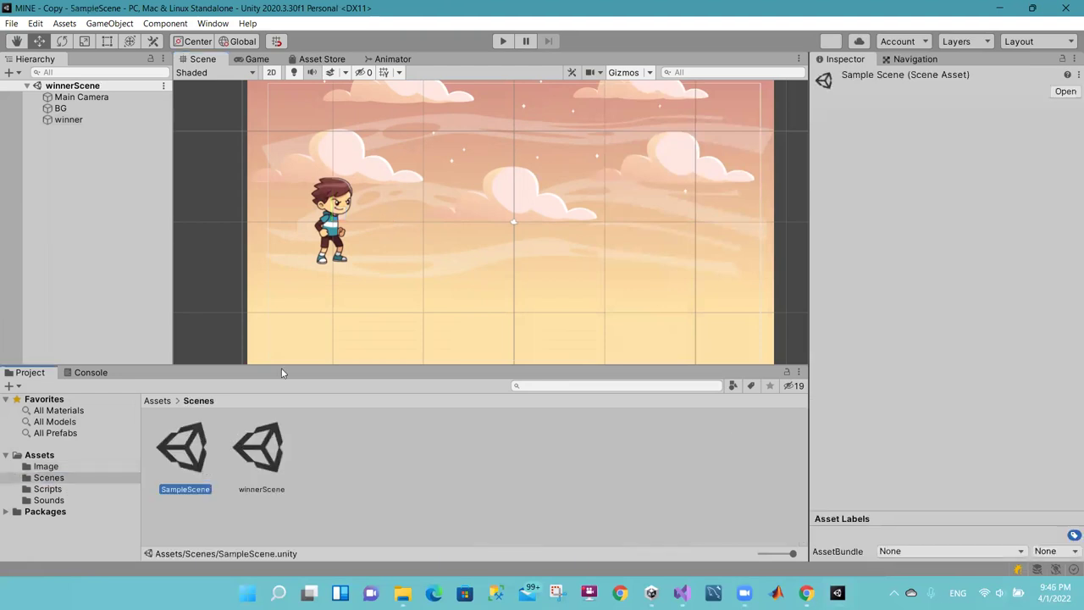
double_click(193, 446)
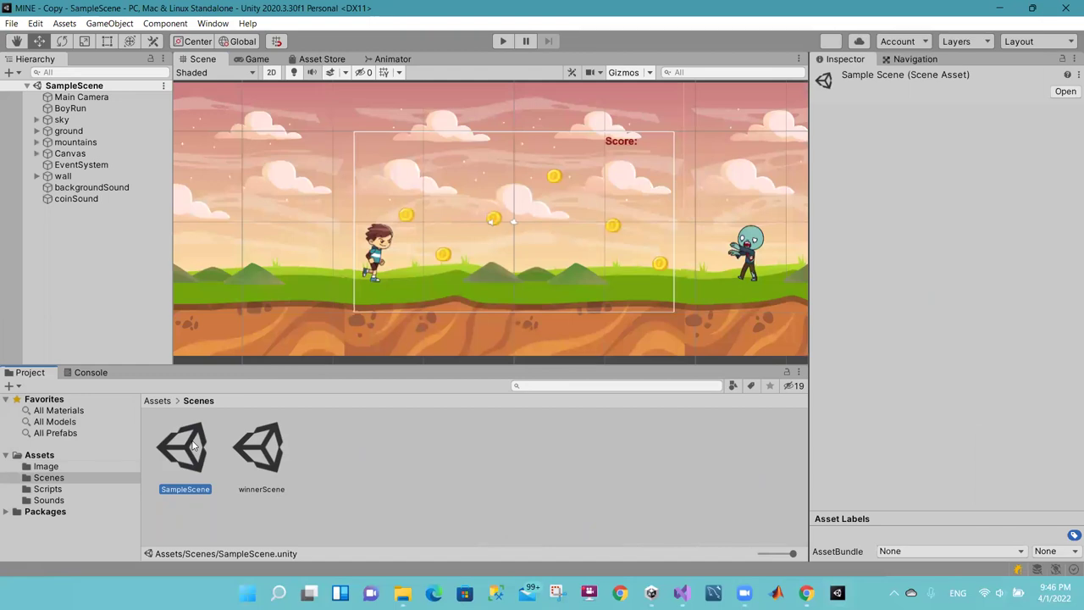
click(622, 143)
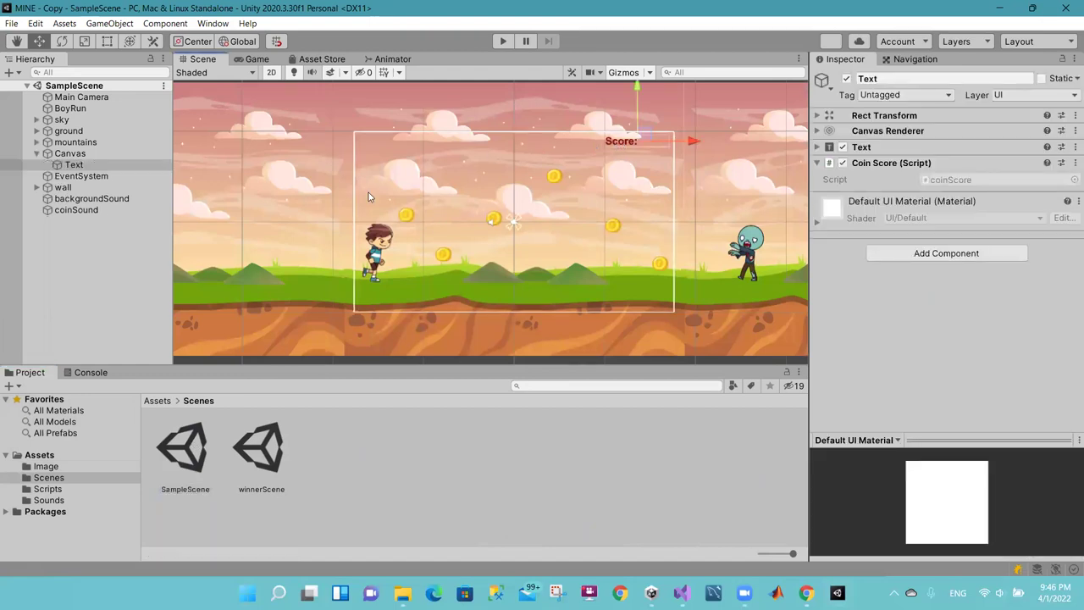
double_click(249, 462)
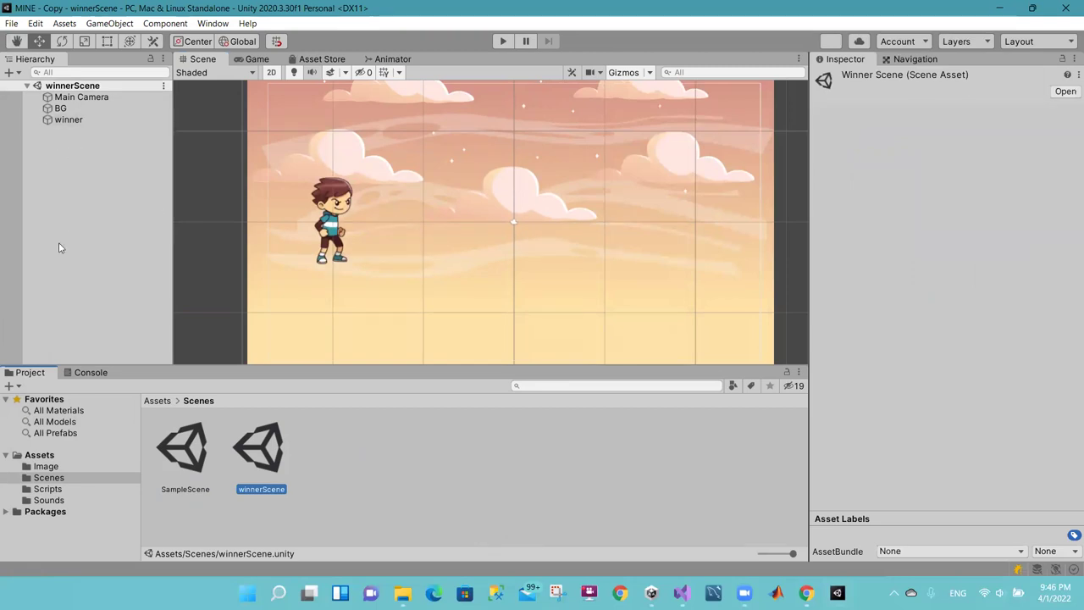
Step: Add a UI Text object with its Canvas from the Hierarchy menu and rename it youWon
right_click(59, 213)
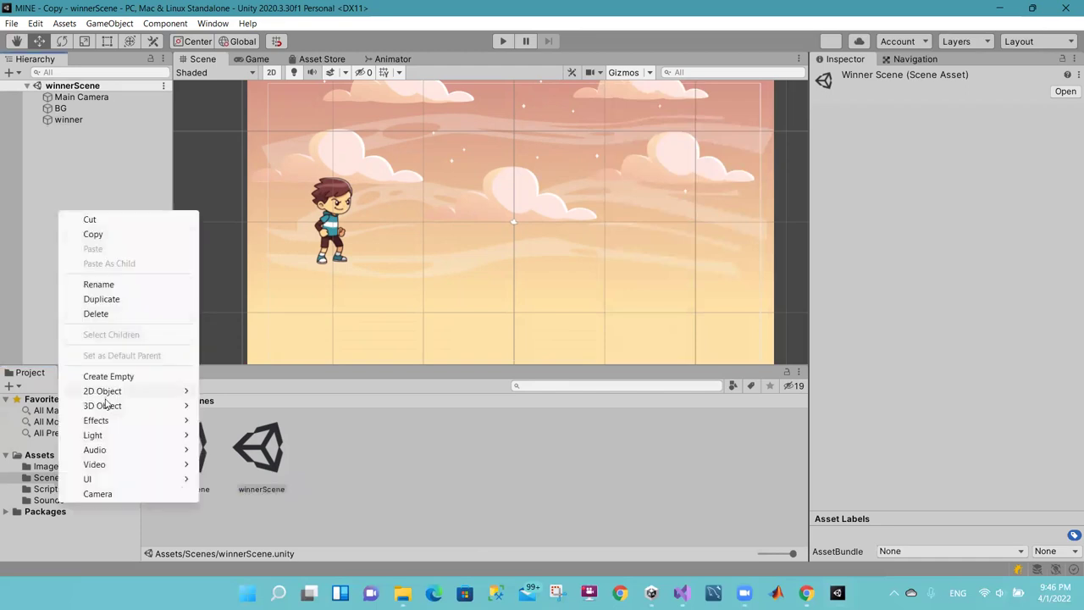
mouse_move(114, 480)
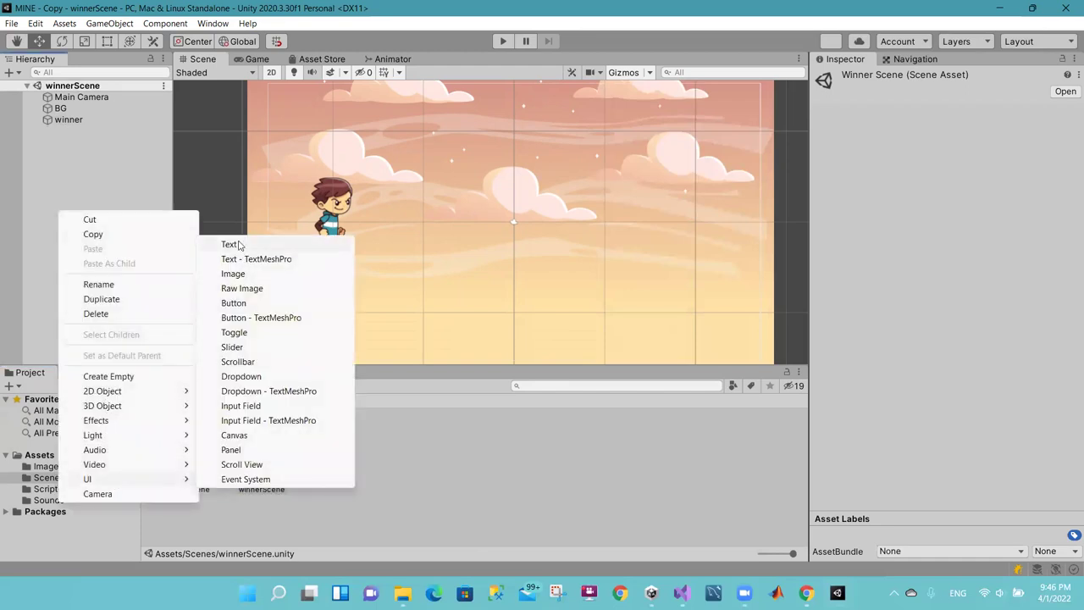
click(238, 245)
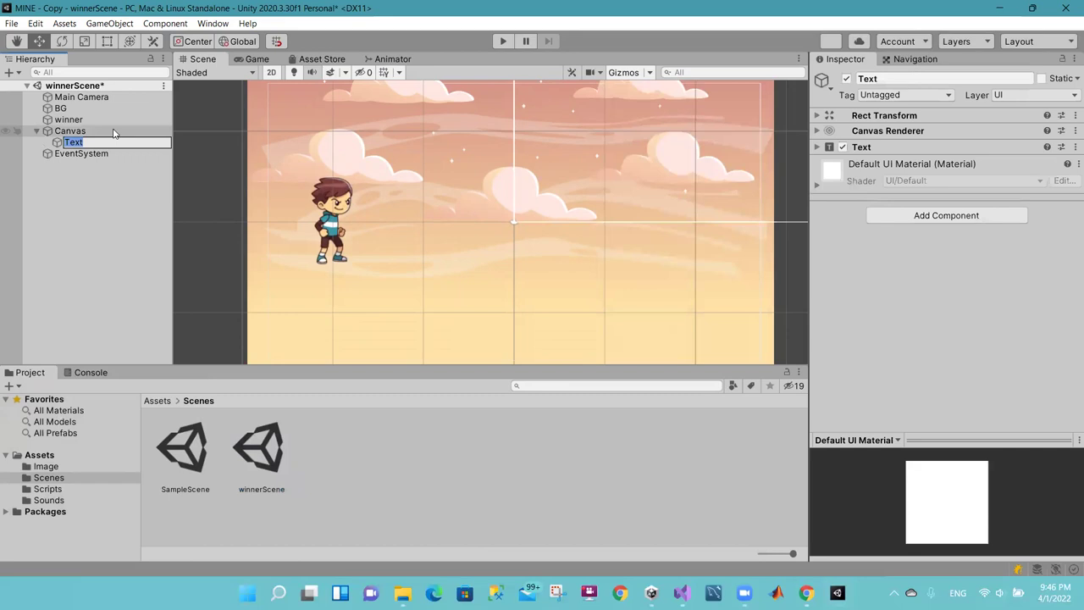
text(youWon)
key(Return)
click(90, 185)
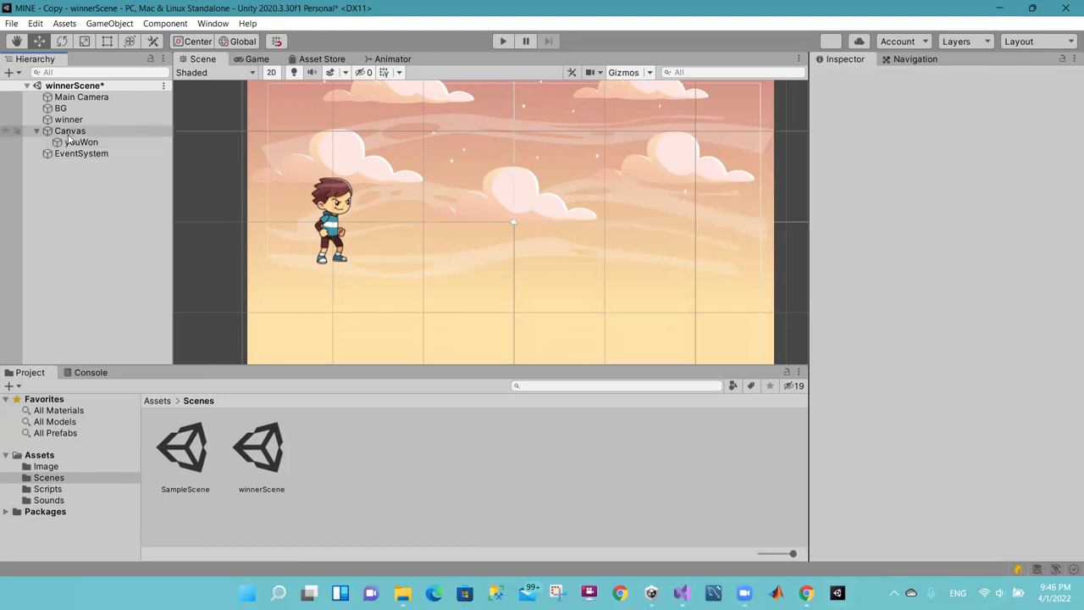
click(70, 132)
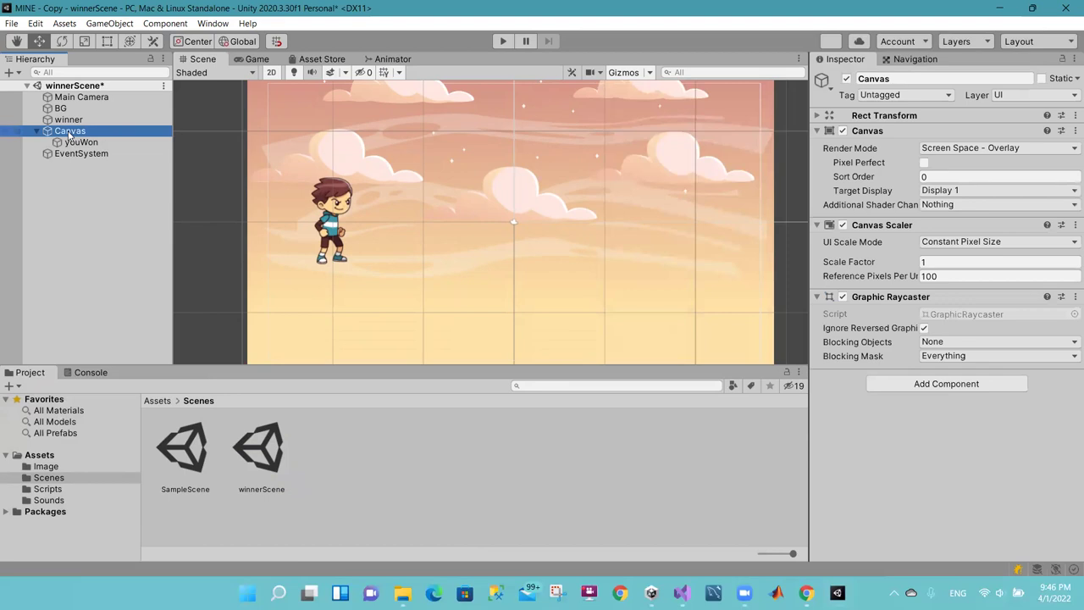
Step: Set the Canvas Render Mode to Screen Space - Camera with Main Camera as Render Camera
click(936, 151)
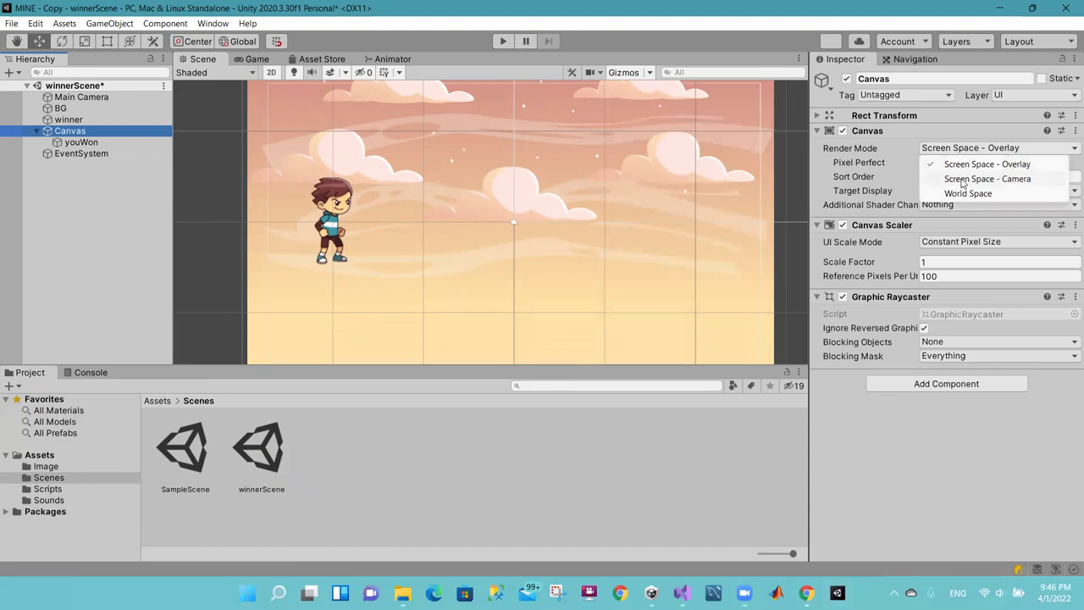
click(958, 182)
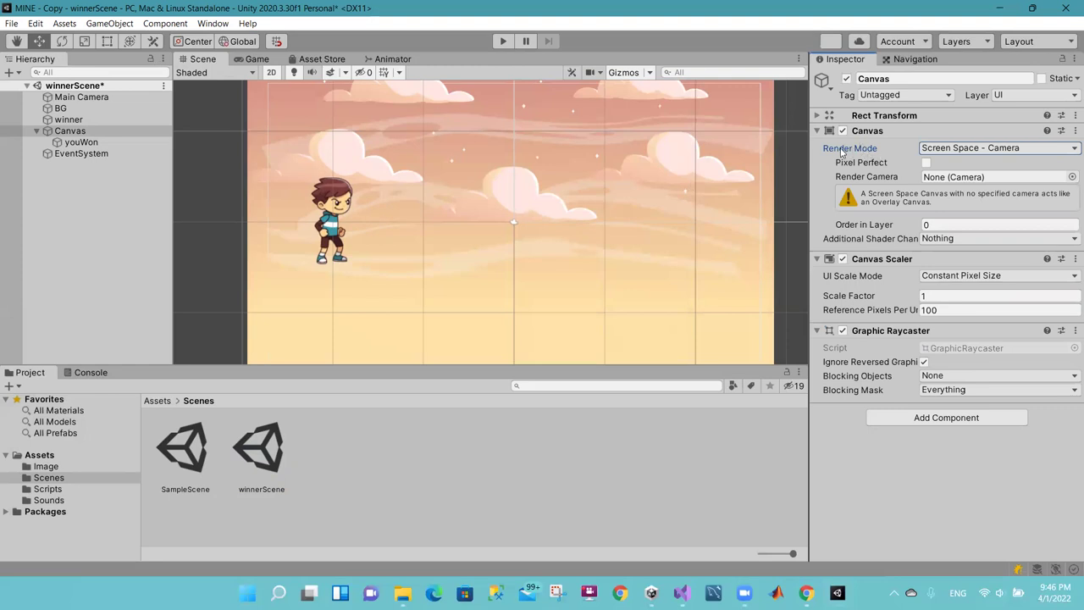
click(996, 151)
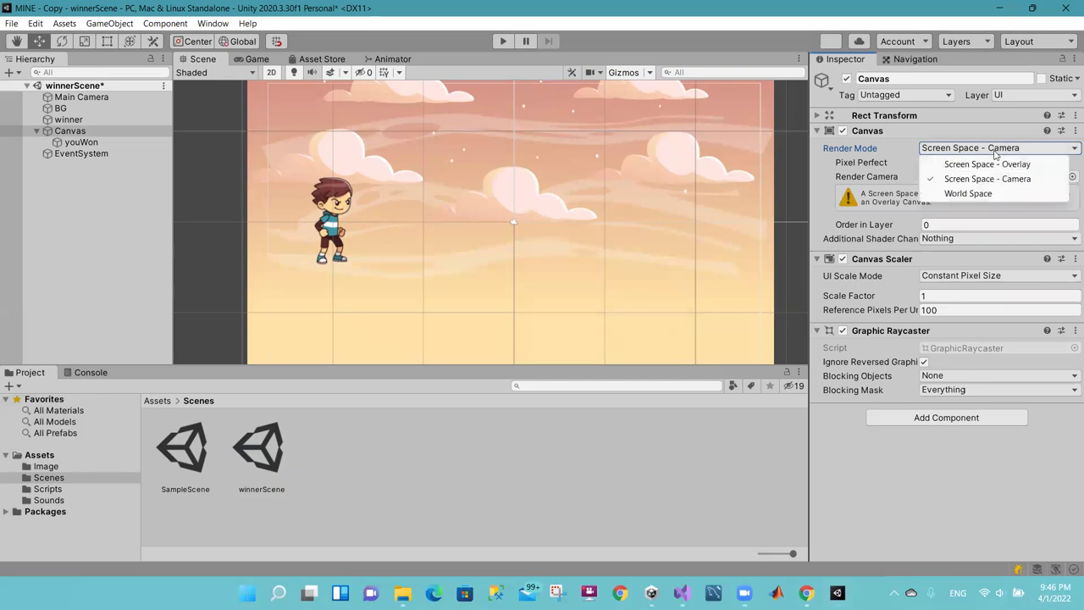
click(835, 182)
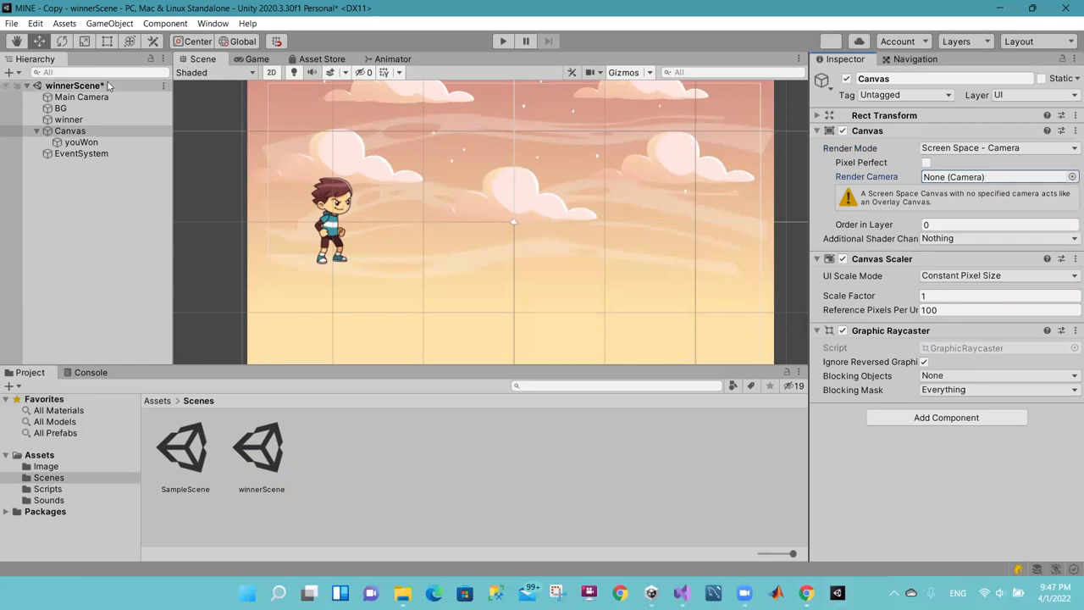
mouse_move(82, 96)
mouse_down()
mouse_move(760, 144)
mouse_move(931, 185)
mouse_up()
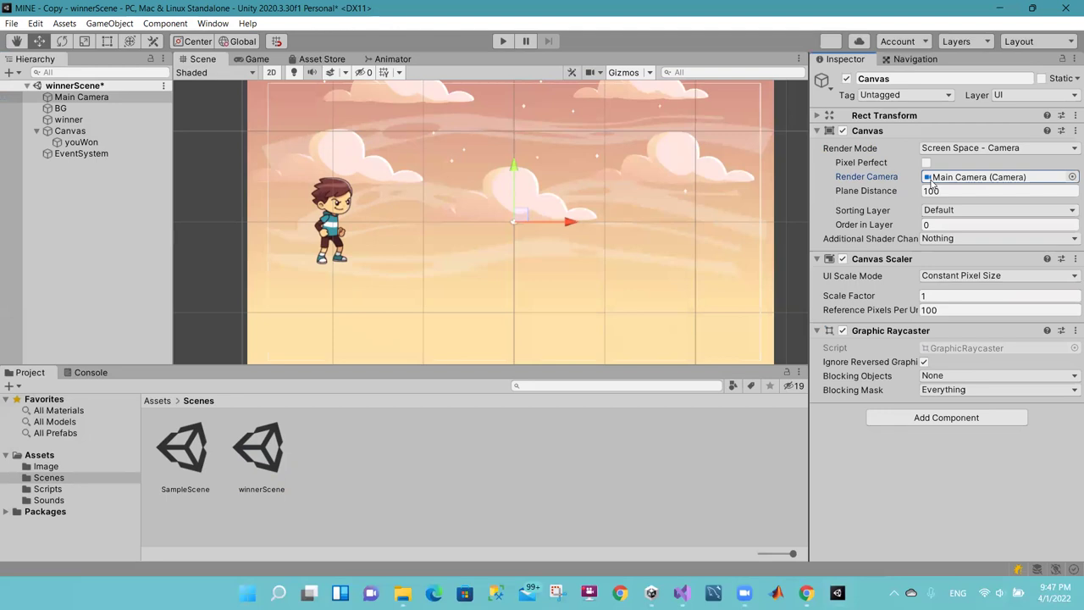
Step: Give the Canvas Plane Distance 6, Order in Layer 17 and Scale With Screen Size
click(937, 193)
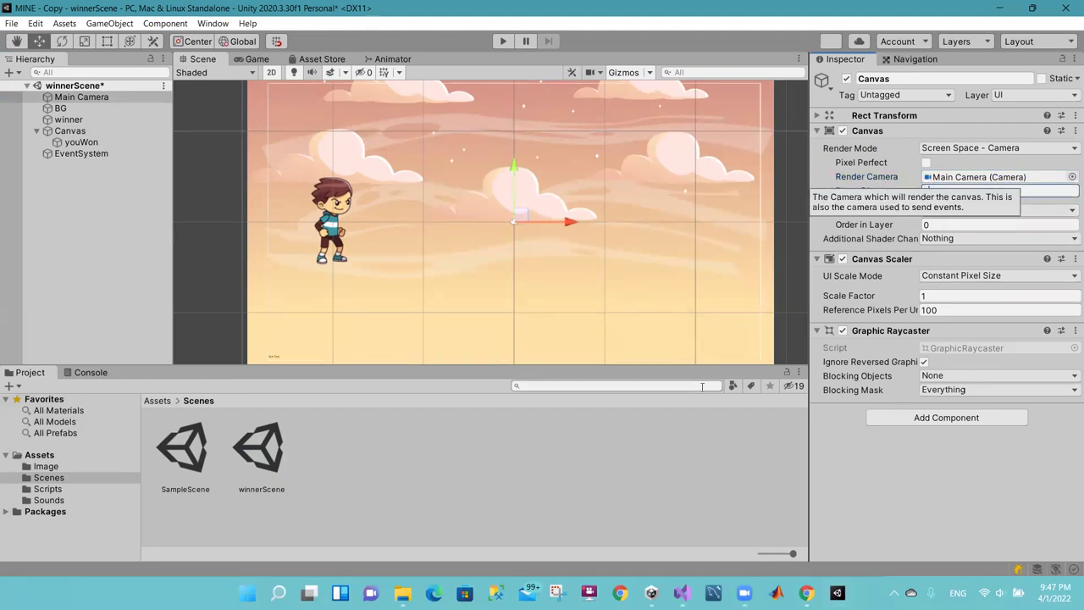
text(6)
click(937, 222)
text(17)
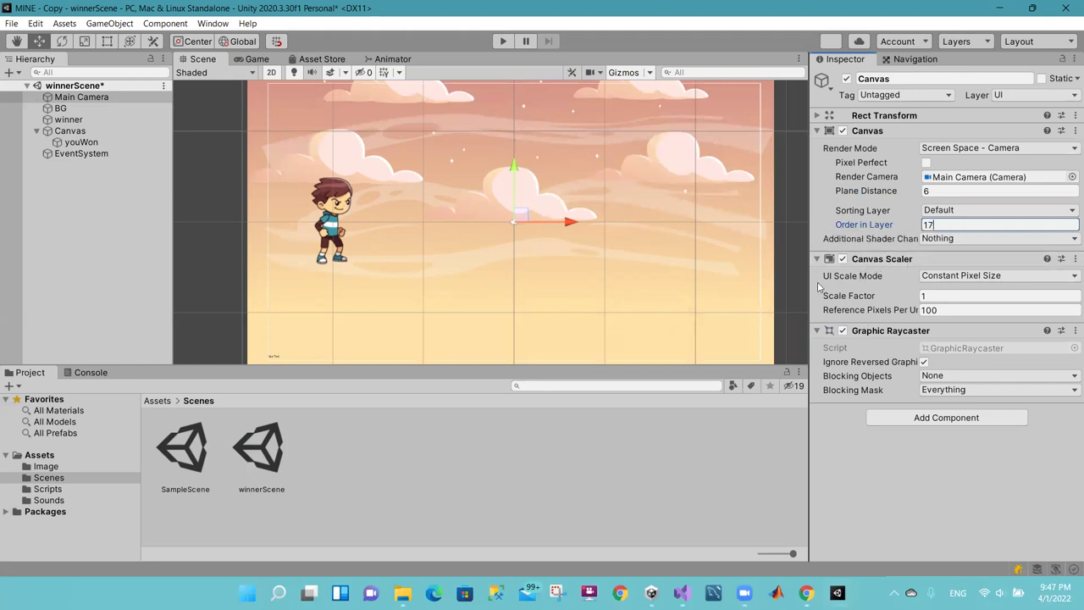
click(943, 280)
click(951, 307)
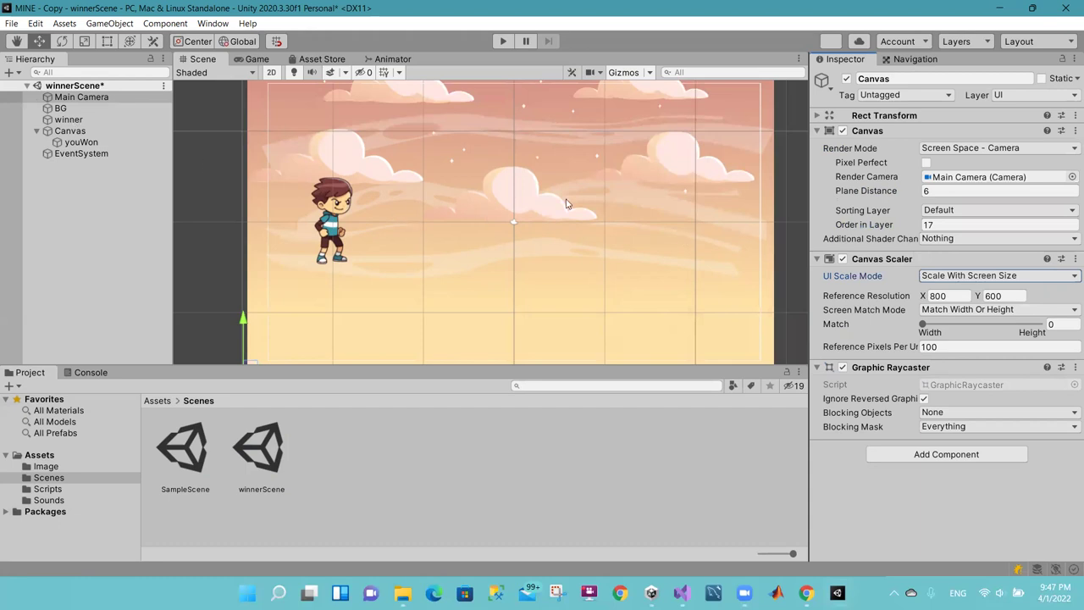
click(16, 40)
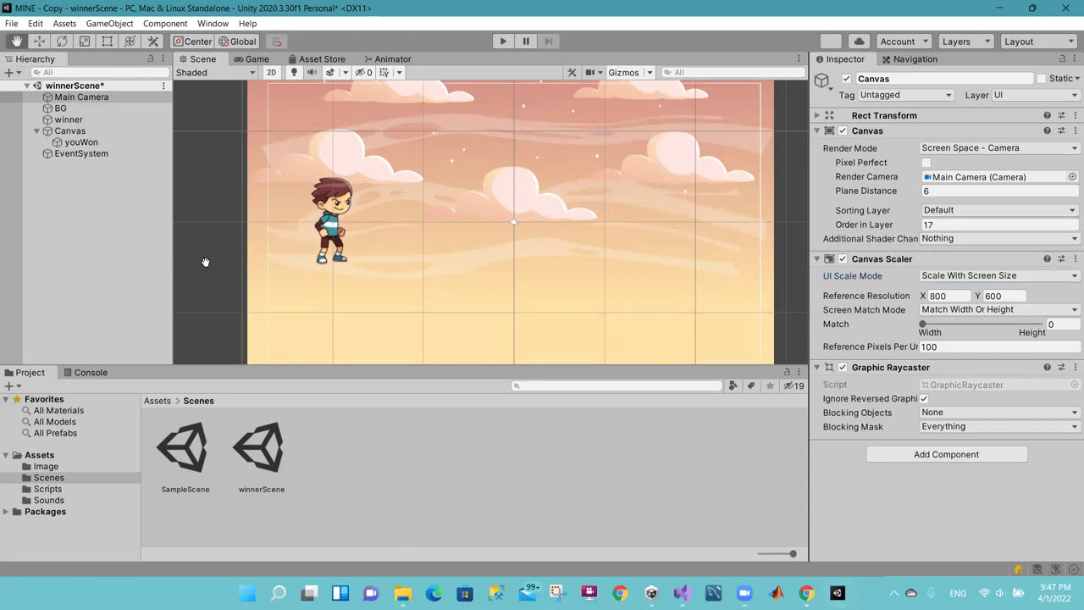
drag(205, 262, 234, 158)
Step: Drag the youWon text from the lower left onto the sky background
double_click(81, 143)
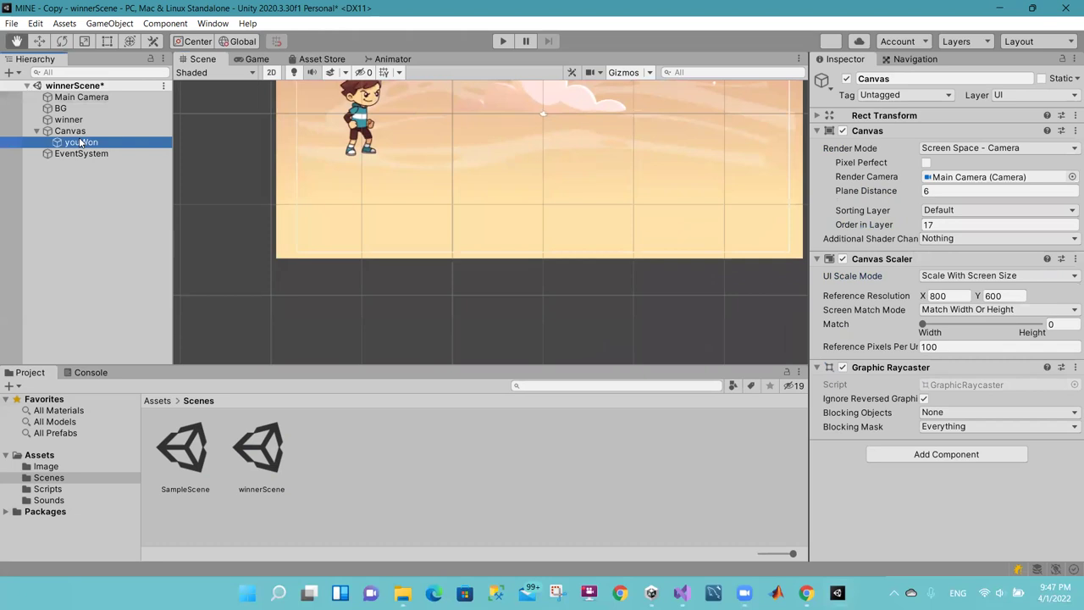
double_click(93, 142)
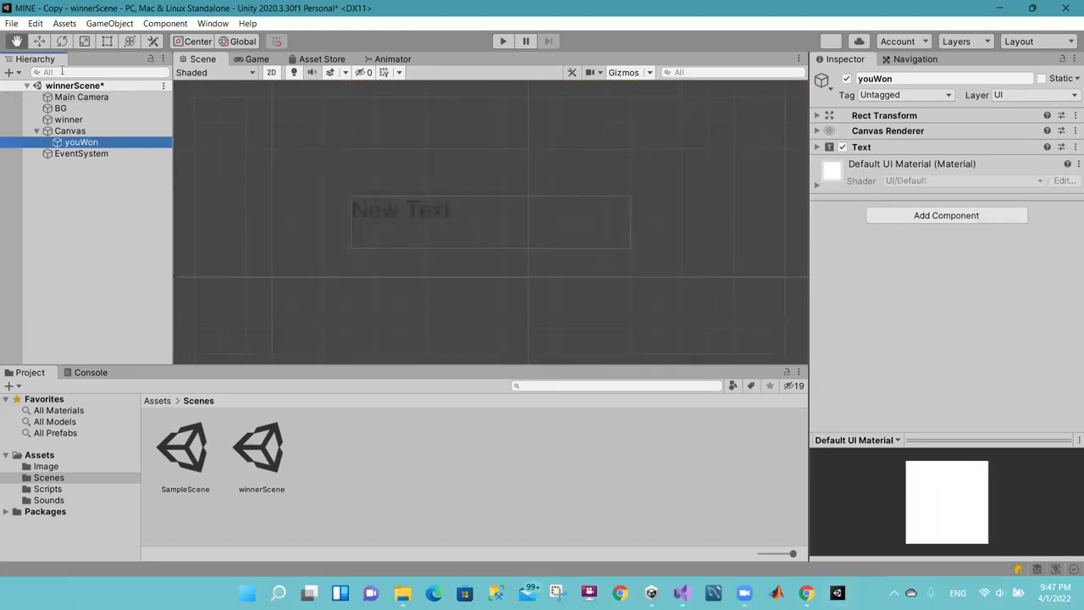
click(39, 41)
scroll(379, 224, down, 5)
drag(437, 211, 722, 55)
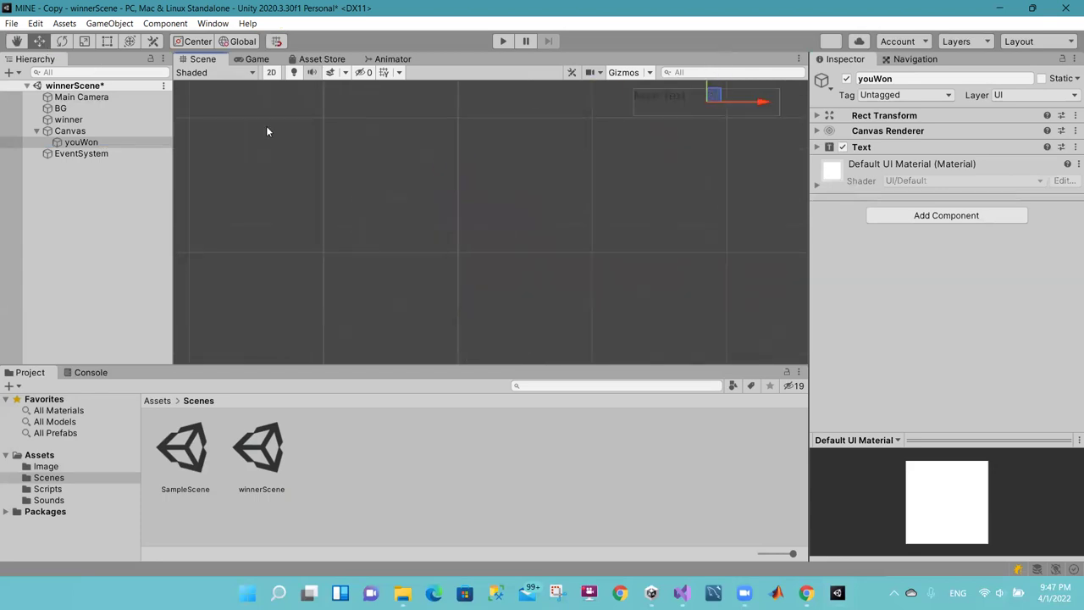
click(16, 40)
drag(455, 158, 398, 304)
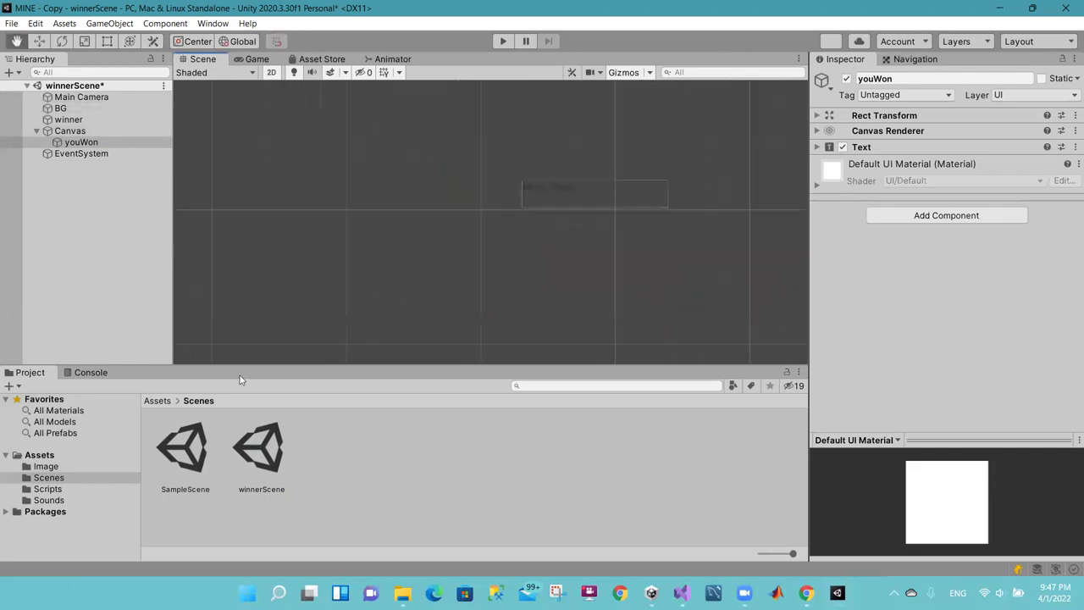
key(w)
drag(451, 288, 733, 80)
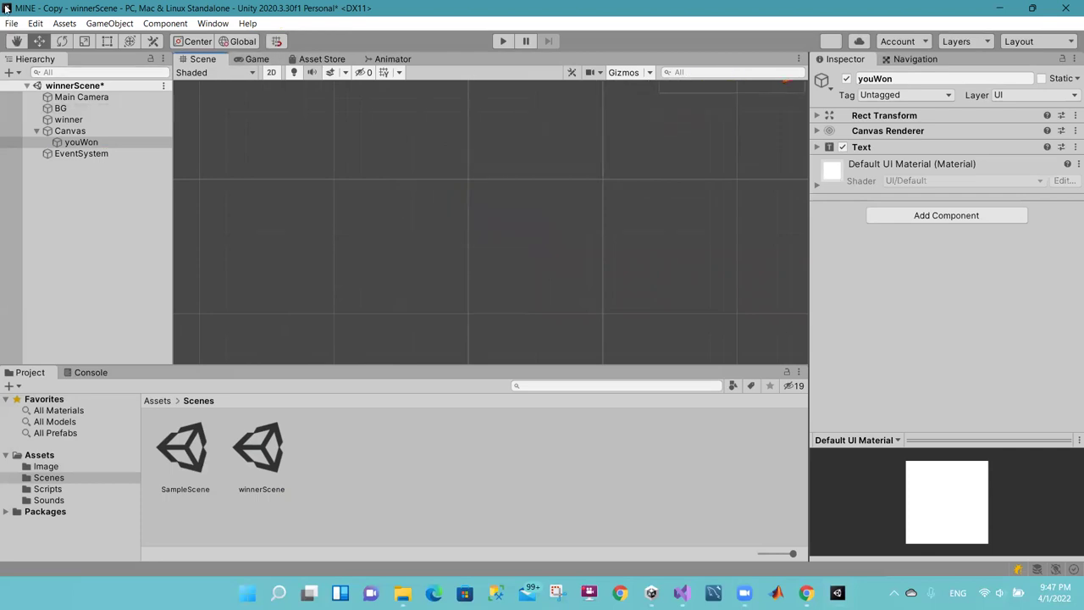
click(16, 40)
drag(479, 87, 26, 339)
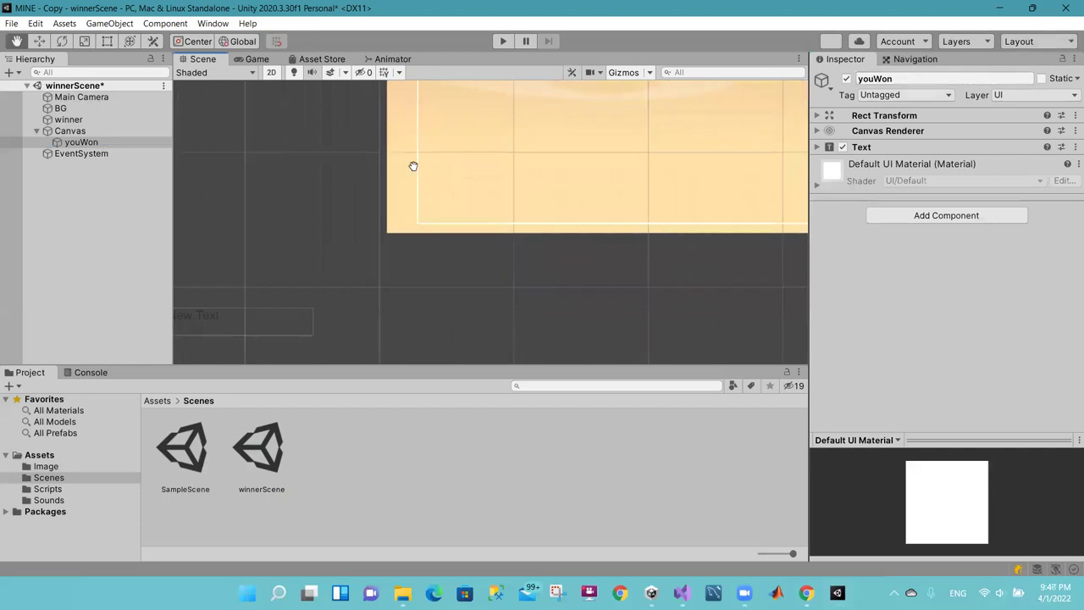
click(39, 40)
drag(245, 316, 686, 147)
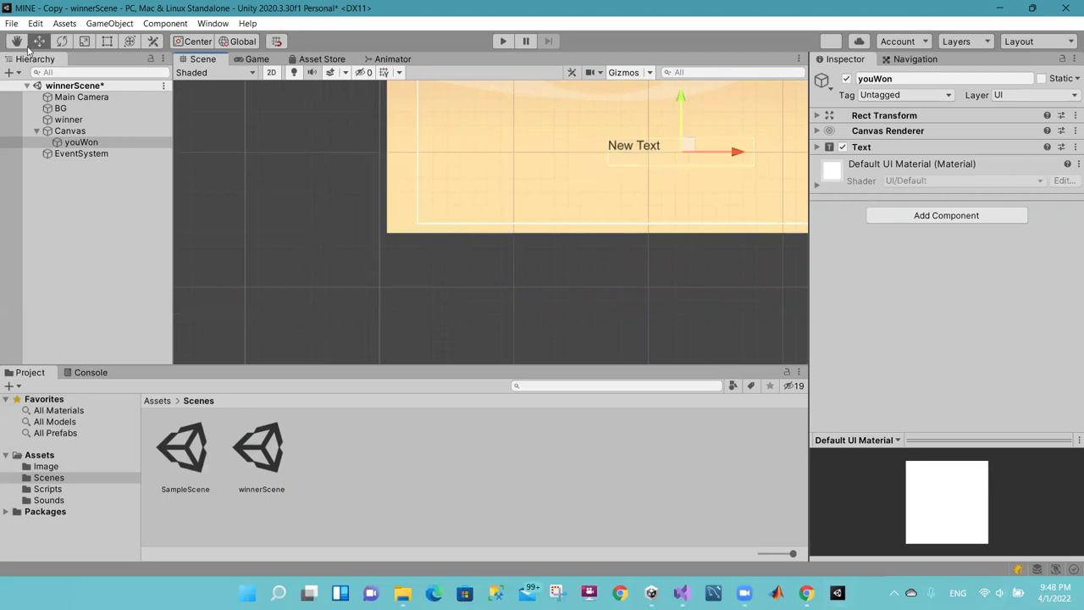
Step: Place the New Text label up among the clouds right of the winner character, then zoom out
key(q)
drag(252, 162, 8, 343)
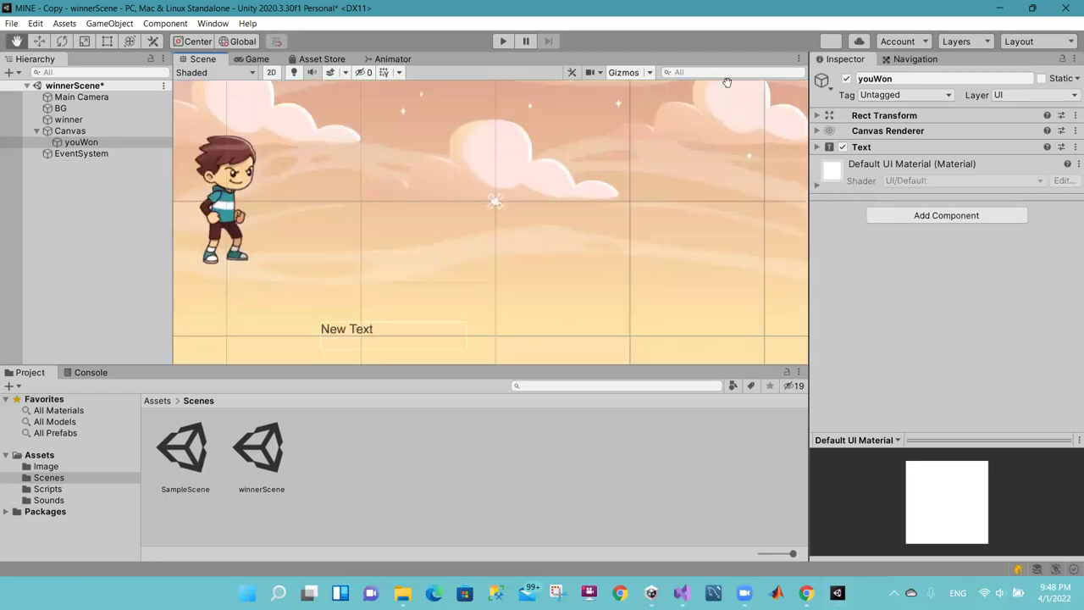
click(81, 142)
click(39, 42)
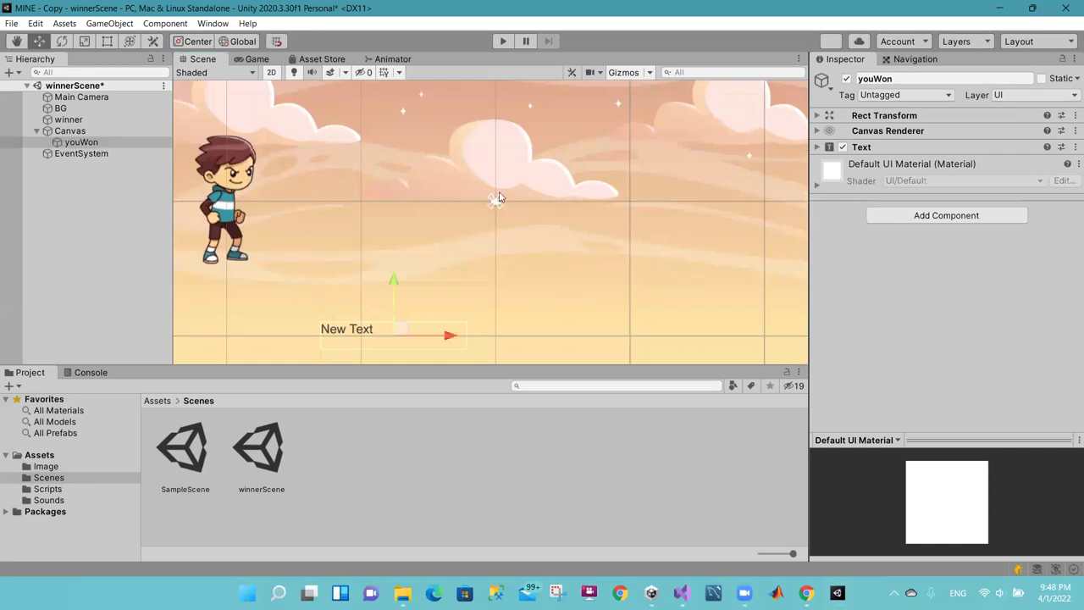
drag(498, 197, 532, 164)
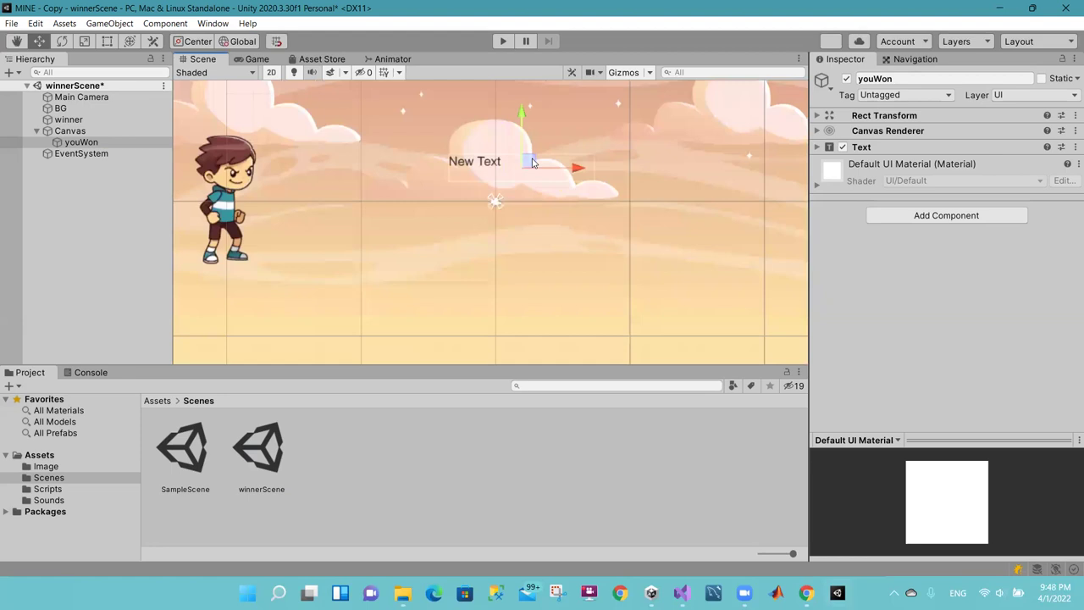
scroll(532, 162, down, 1)
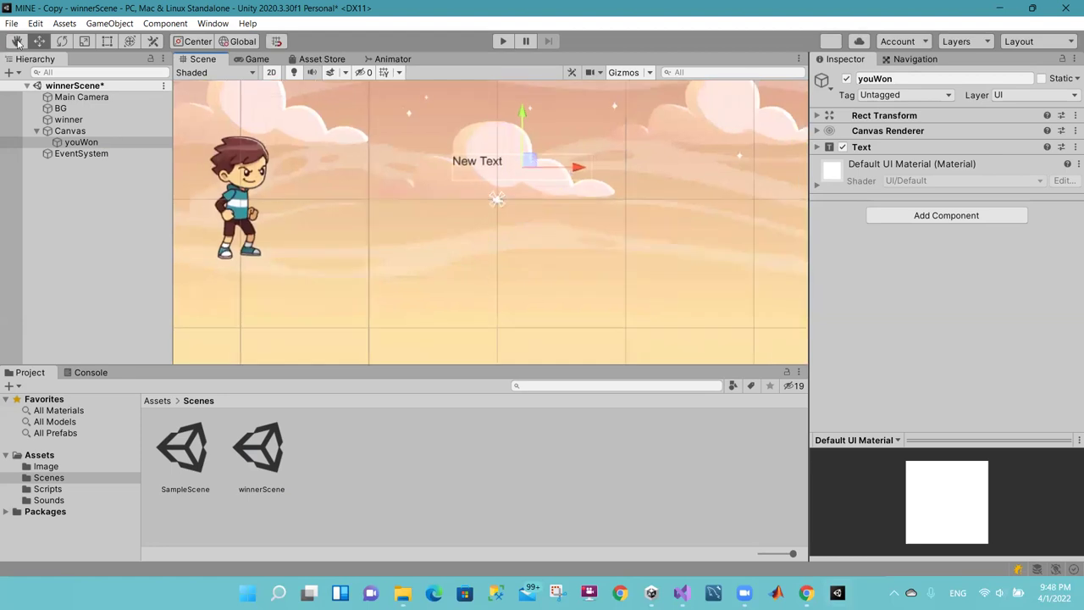
click(17, 42)
scroll(181, 181, down, 1)
scroll(177, 203, down, 1)
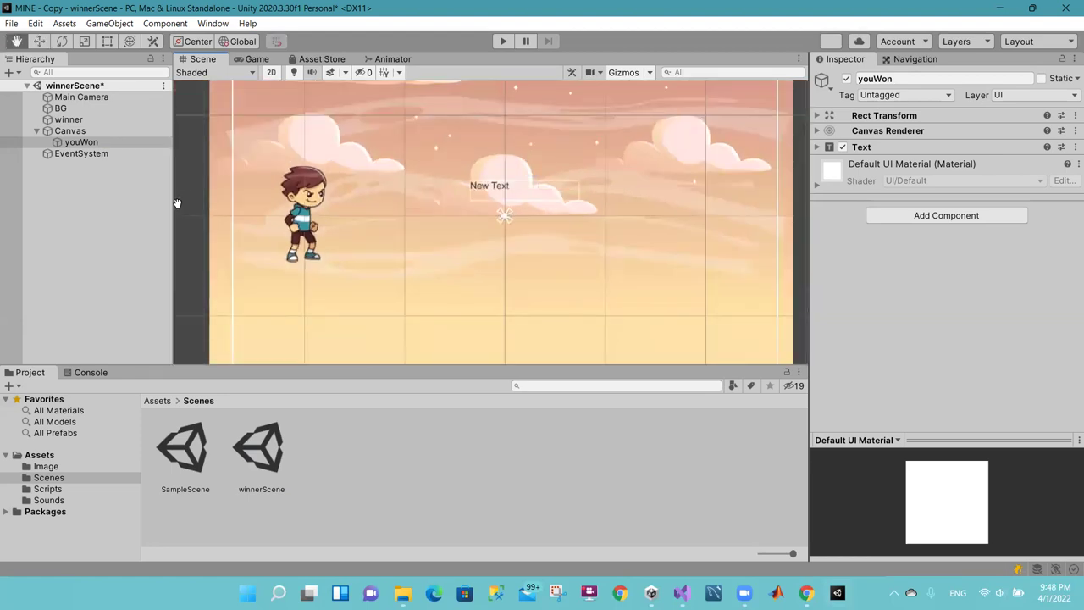
scroll(196, 184, down, 1)
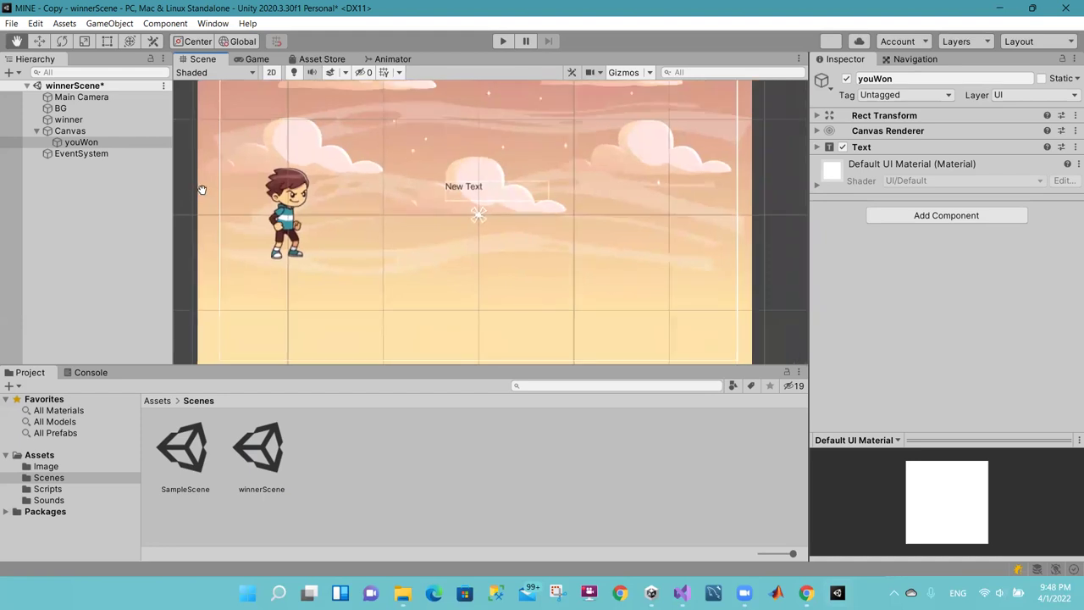
scroll(202, 189, down, 1)
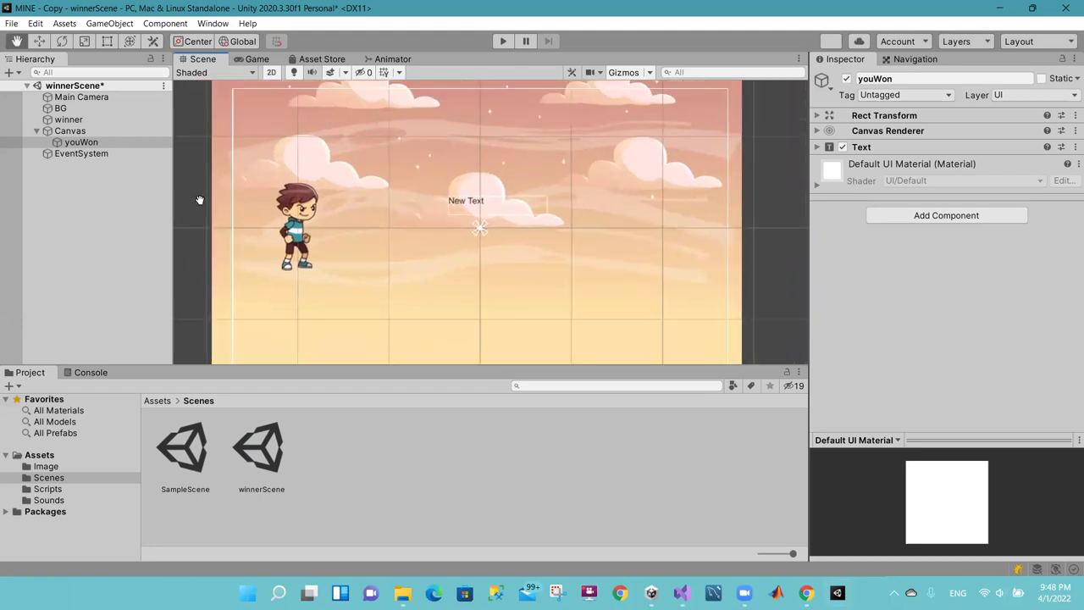
drag(200, 200, 212, 193)
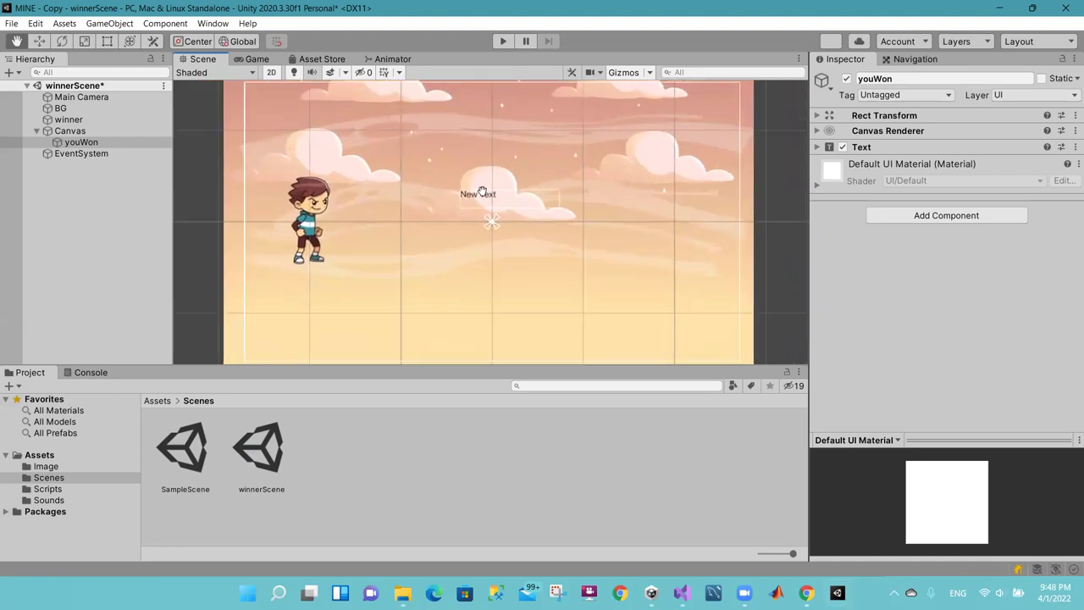
click(85, 142)
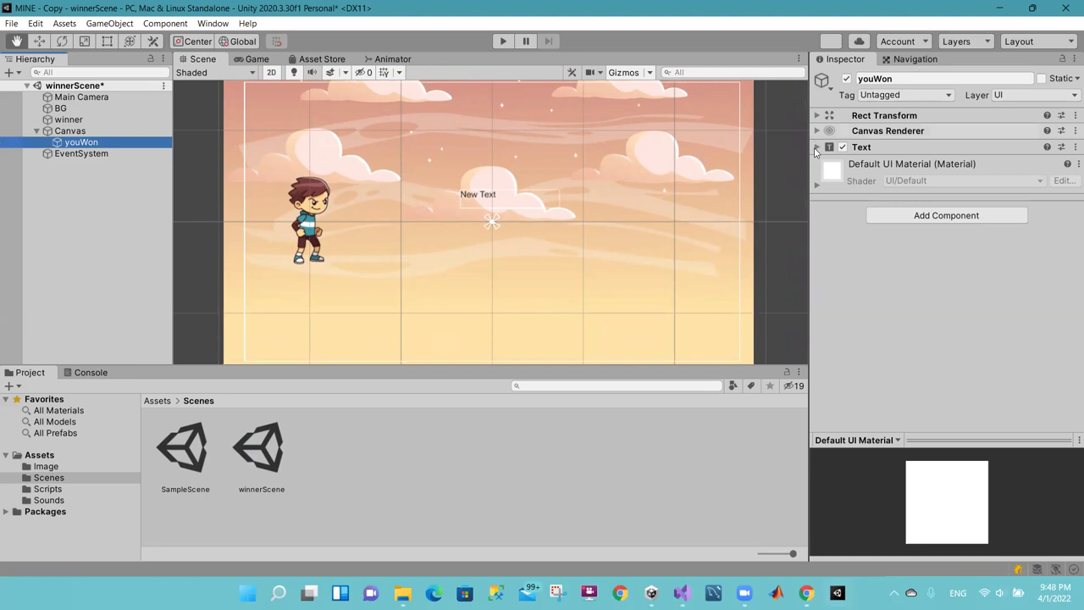
Step: Replace the label's New Text with 'You Won!' and set its Font Style to Bold
click(816, 147)
click(860, 180)
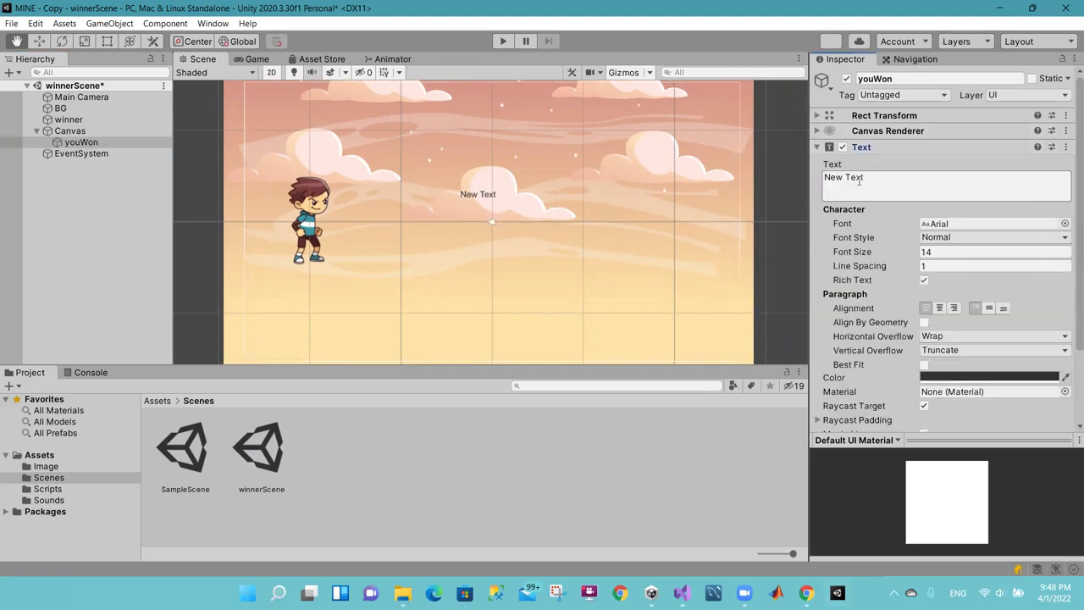
click(859, 179)
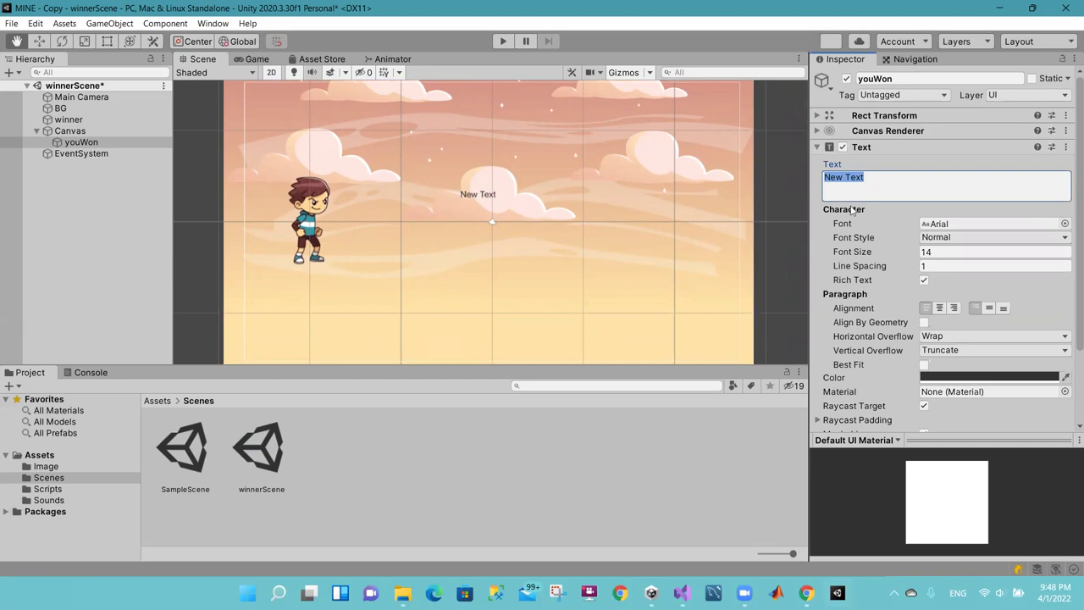
click(875, 176)
key(ctrl+a)
text(YO)
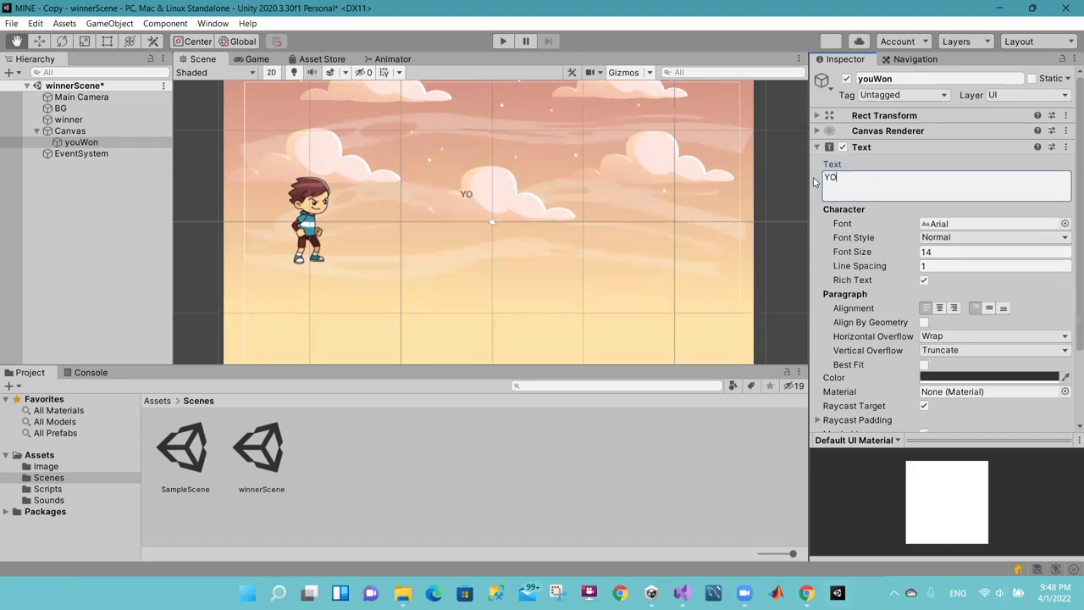
text(Won!)
click(926, 227)
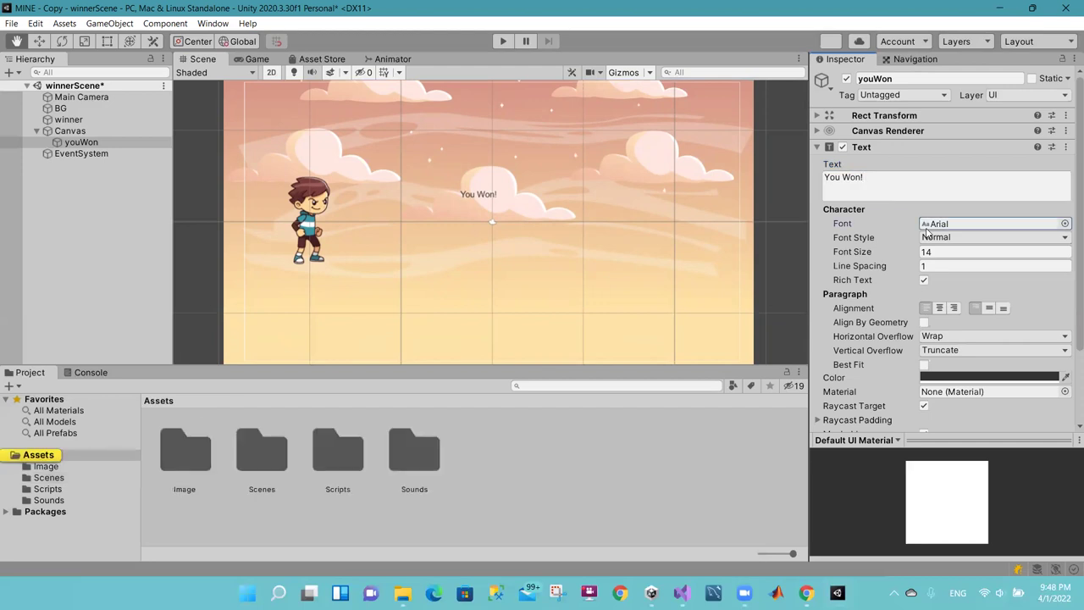
click(951, 240)
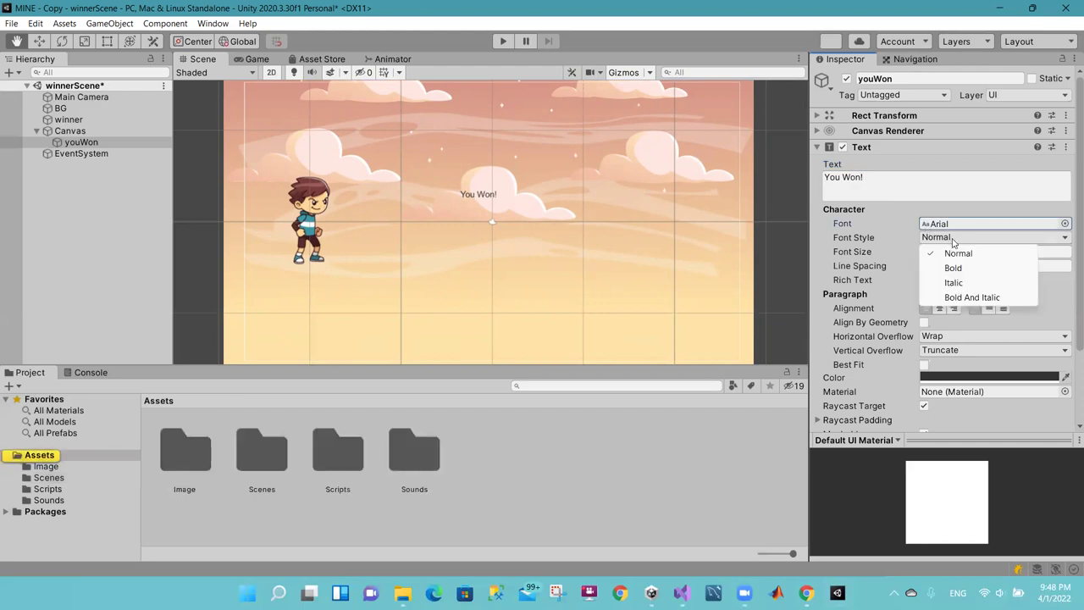
click(963, 268)
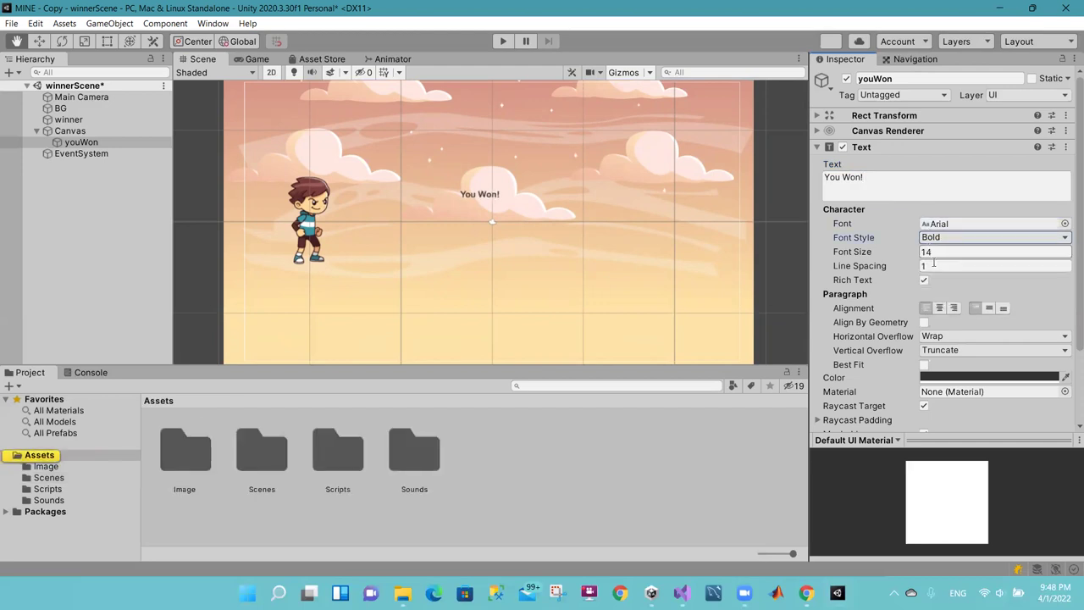
click(931, 251)
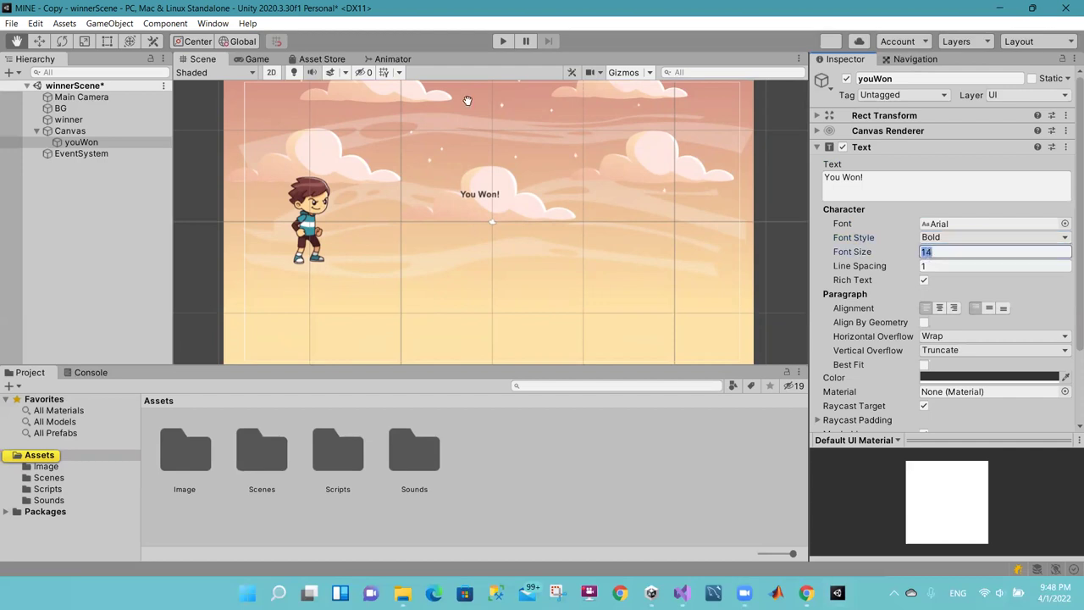
Step: Centre the You Won! text horizontally and vertically and enlarge it with the Scale tool
click(84, 41)
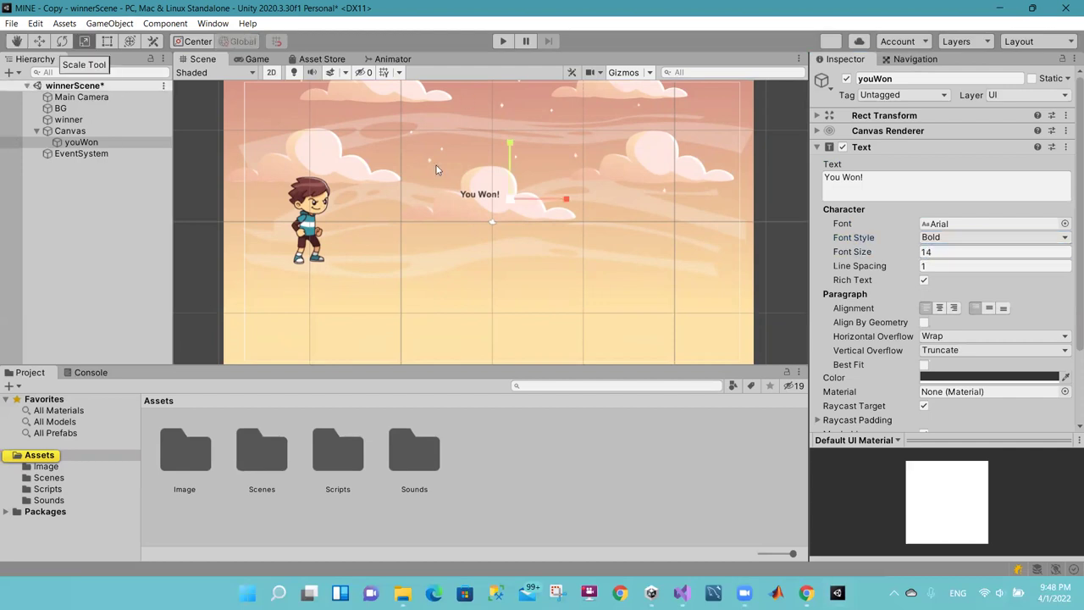
drag(512, 199, 578, 210)
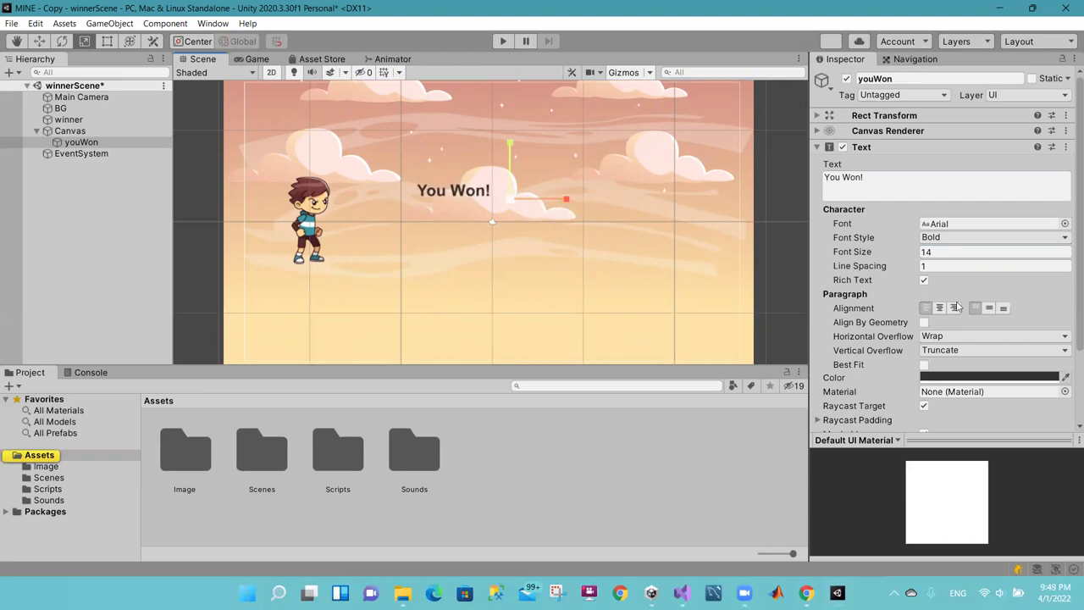
click(939, 309)
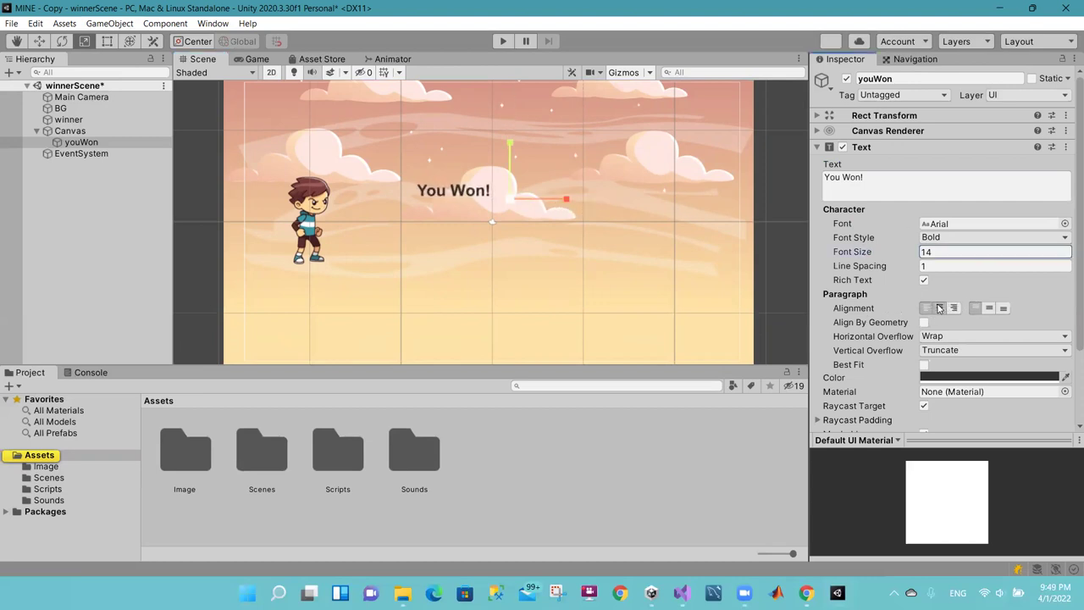
click(989, 309)
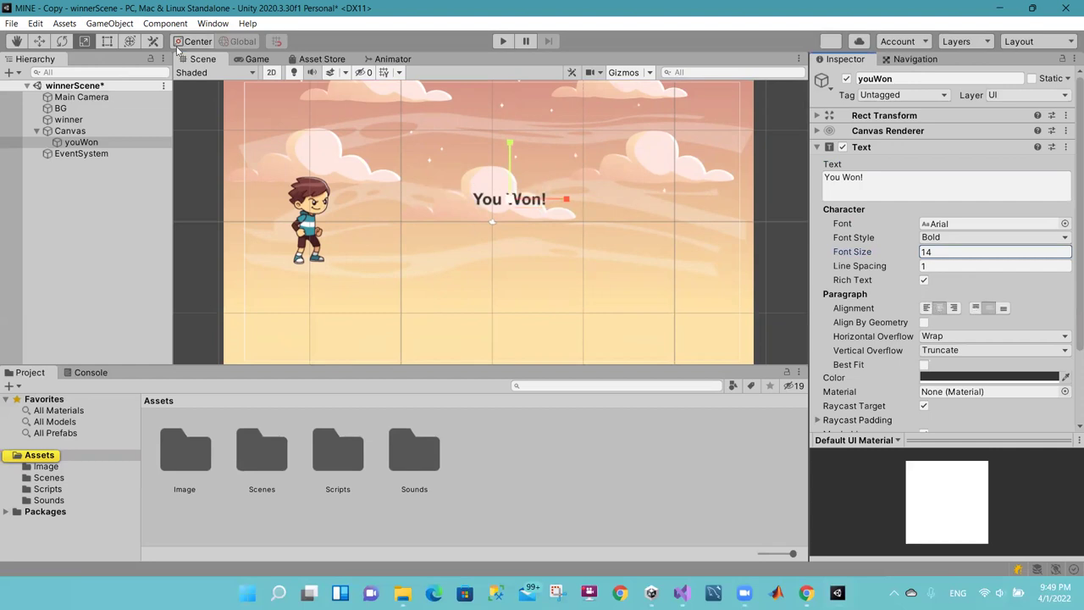
click(532, 201)
drag(532, 202, 607, 216)
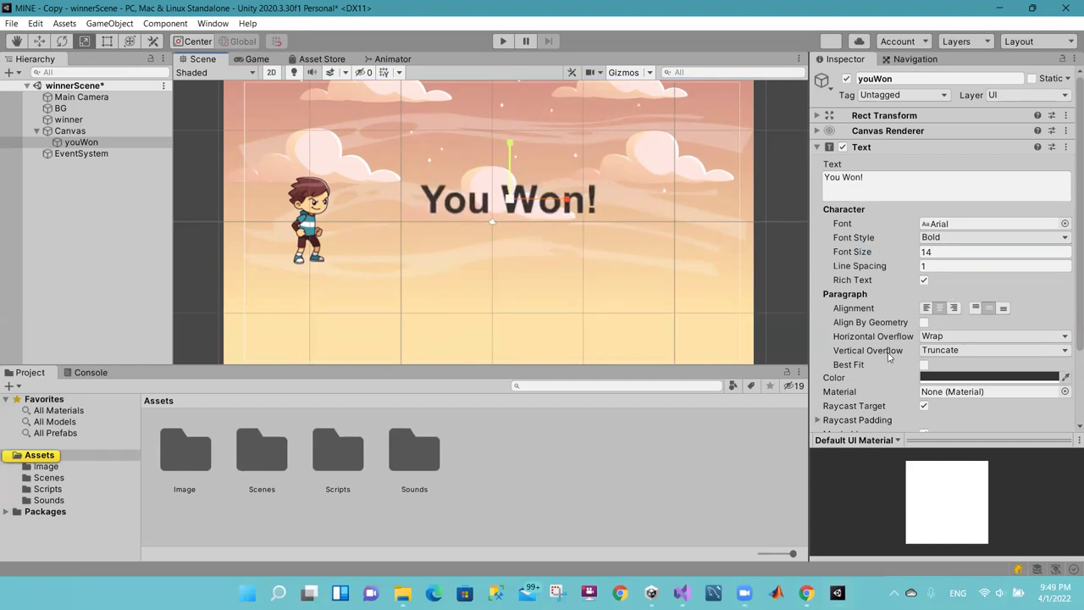
Step: Set the You Won! text colour to dark red, hex BC0000
click(936, 374)
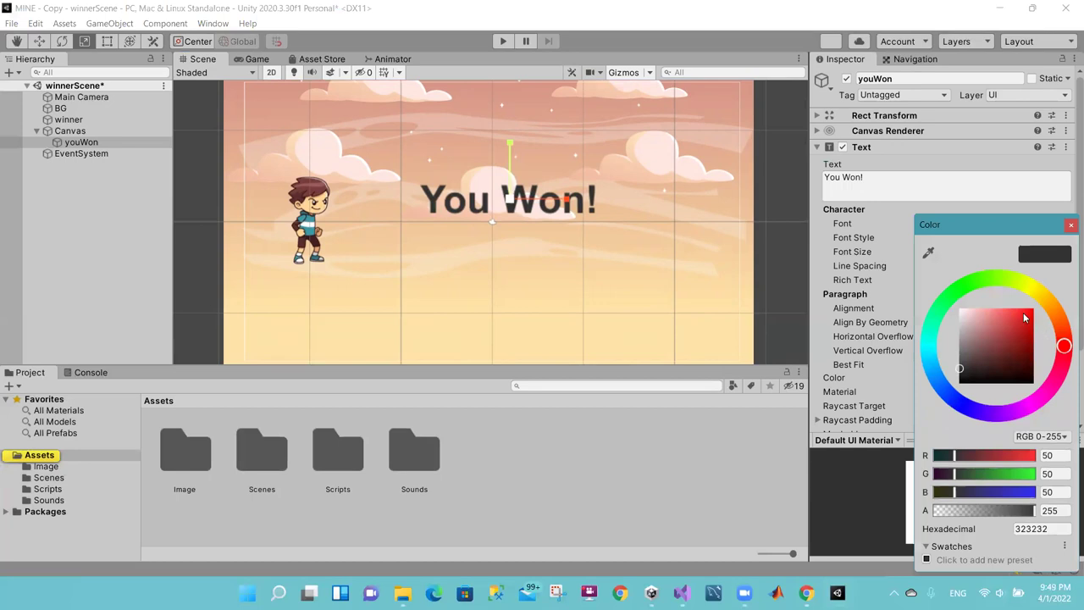
drag(1024, 318, 1046, 315)
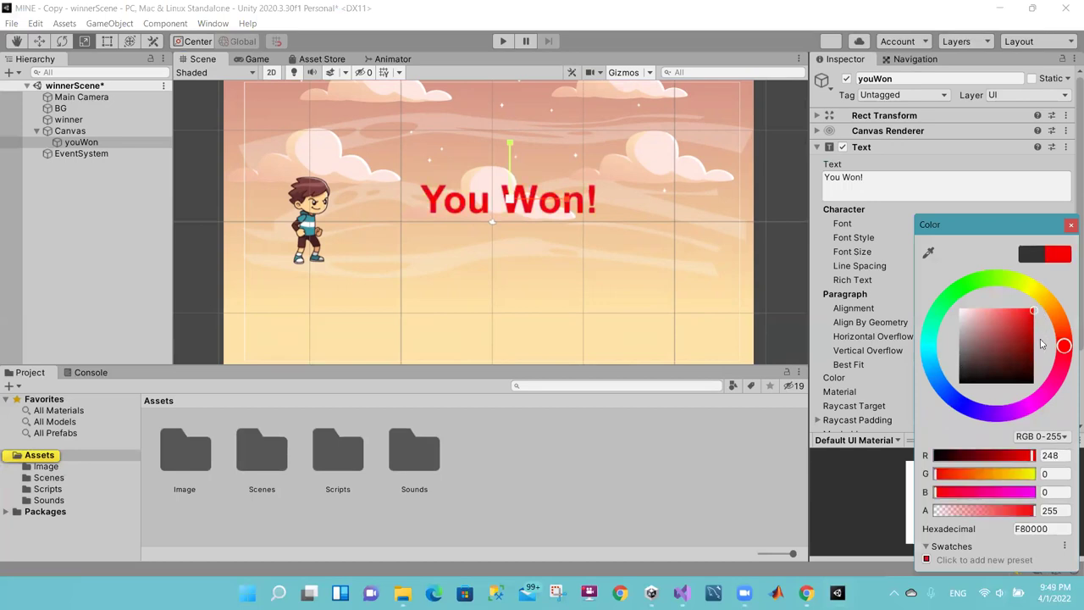
drag(1035, 329, 1042, 331)
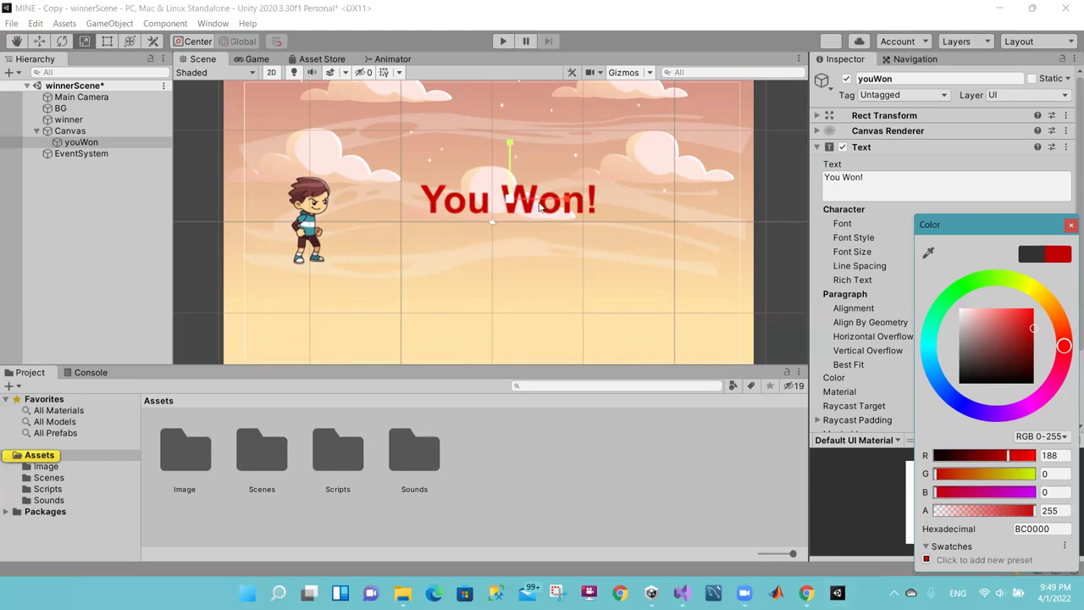
click(116, 212)
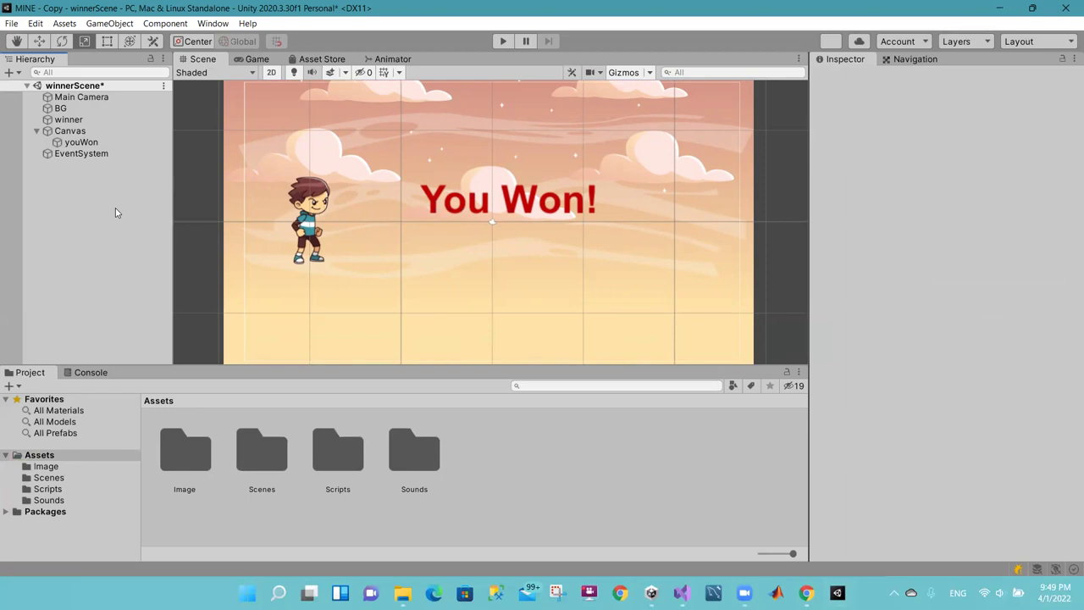
Step: Select the Canvas in the Hierarchy, then deselect it
click(83, 133)
click(82, 141)
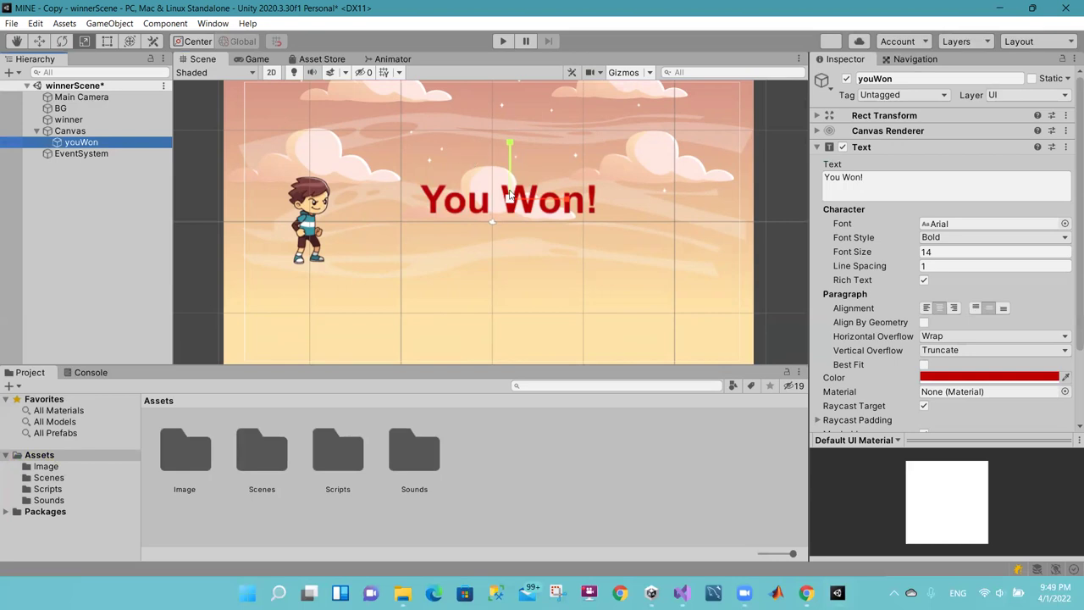
click(96, 133)
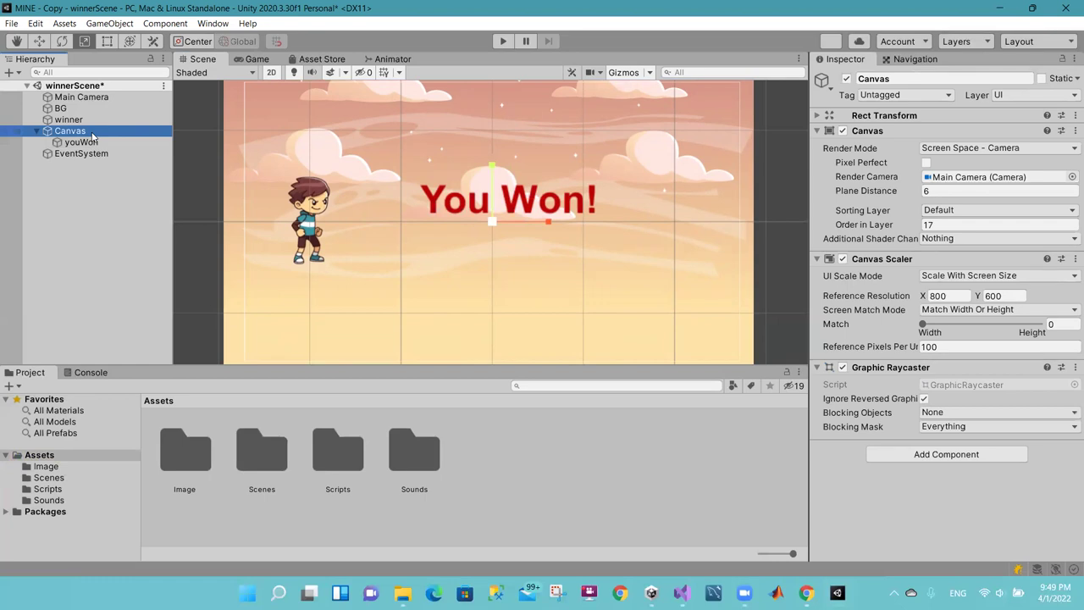
click(79, 175)
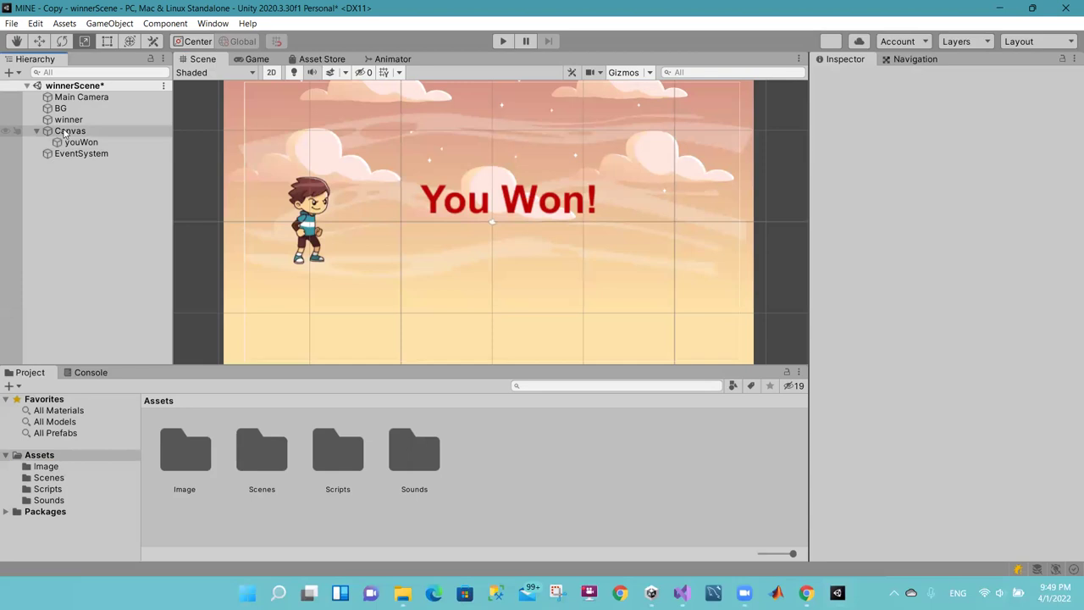
Step: Add a UI Text object under the Canvas and rename it 'score'
right_click(65, 134)
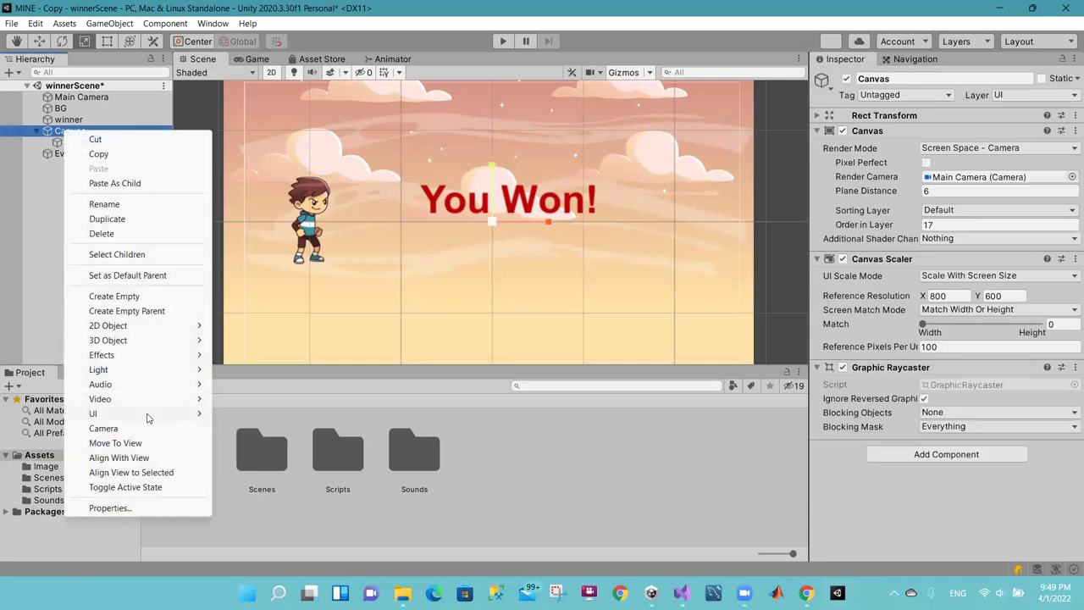
mouse_move(150, 416)
click(261, 181)
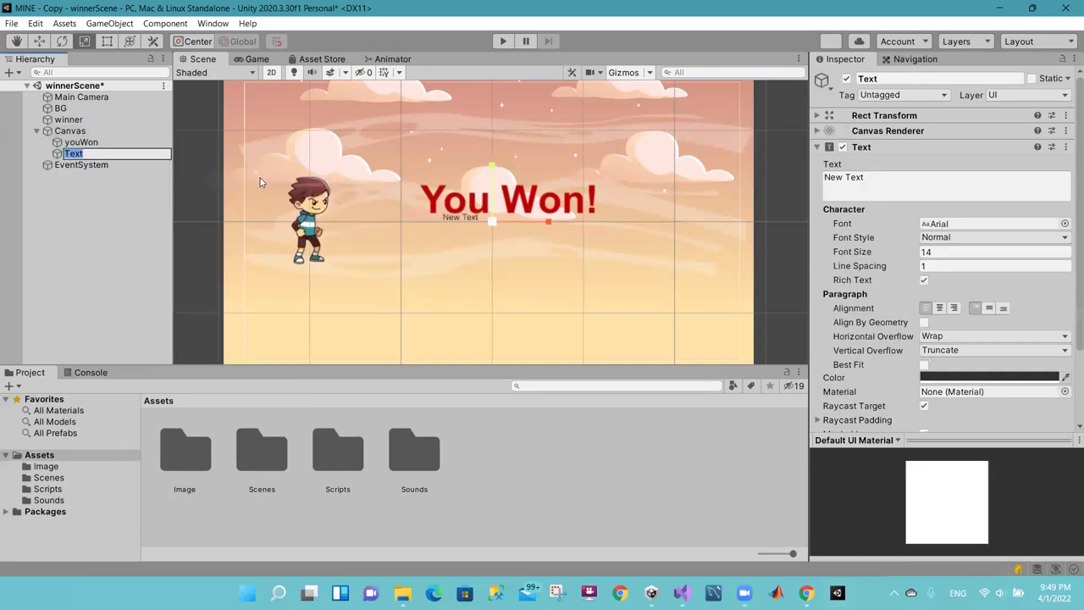
text(score)
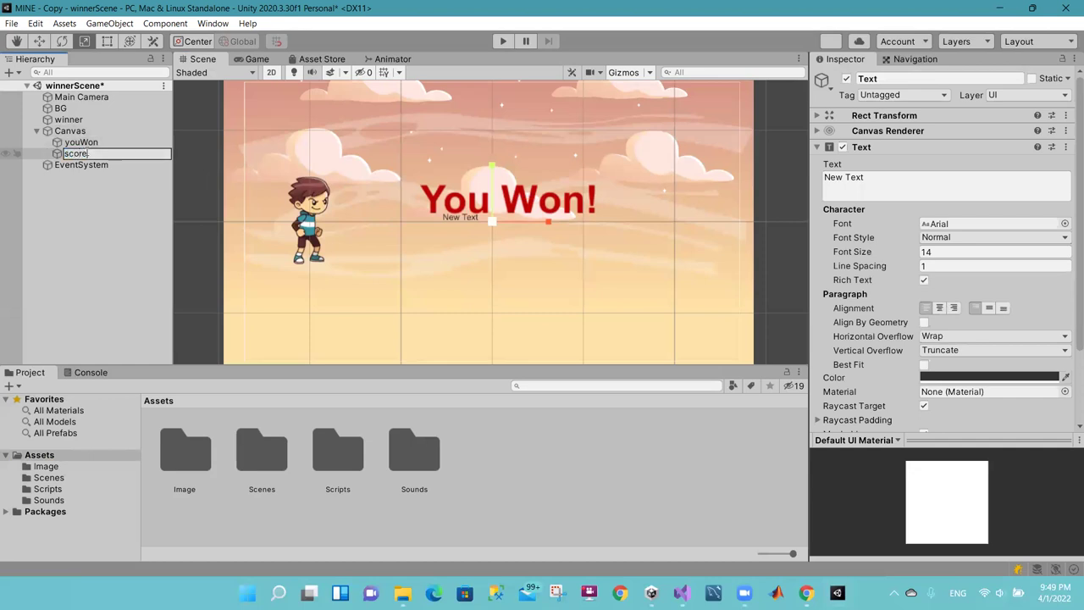
click(92, 237)
click(79, 156)
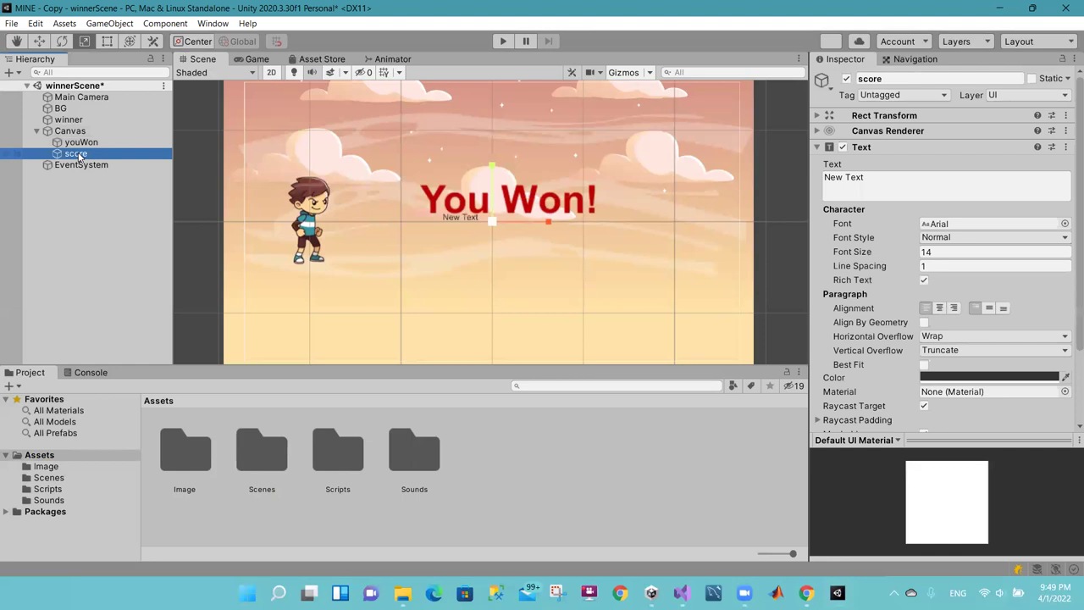
Step: Frame the score text and pan and zoom the Scene view to show the whole canvas
click(782, 168)
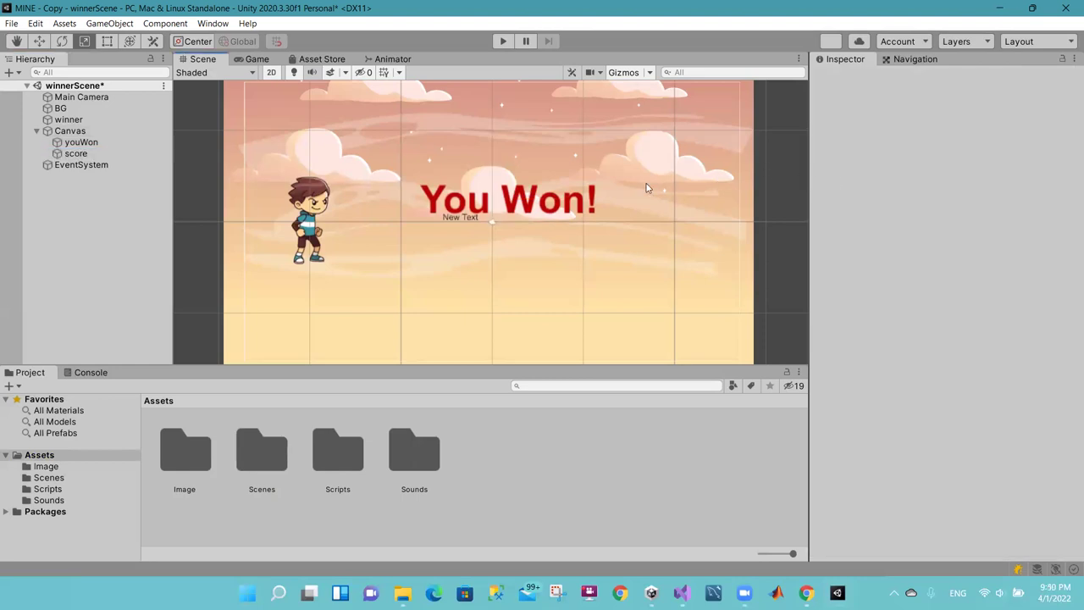
double_click(75, 154)
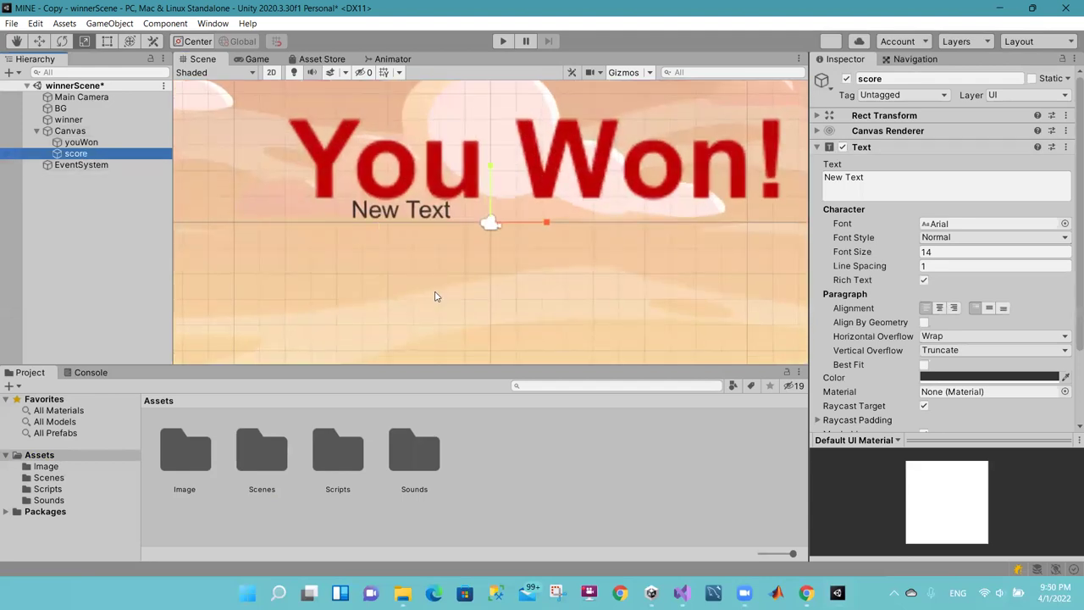
scroll(434, 297, down, 2)
scroll(434, 296, down, 1)
scroll(434, 296, down, 2)
scroll(434, 296, down, 1)
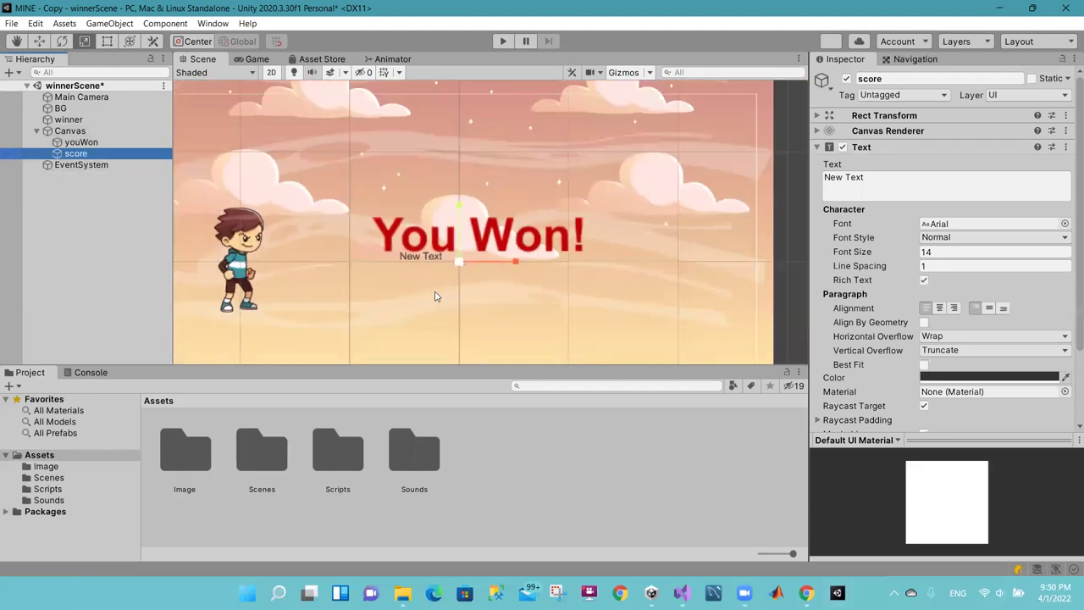
scroll(434, 297, down, 2)
scroll(435, 296, down, 1)
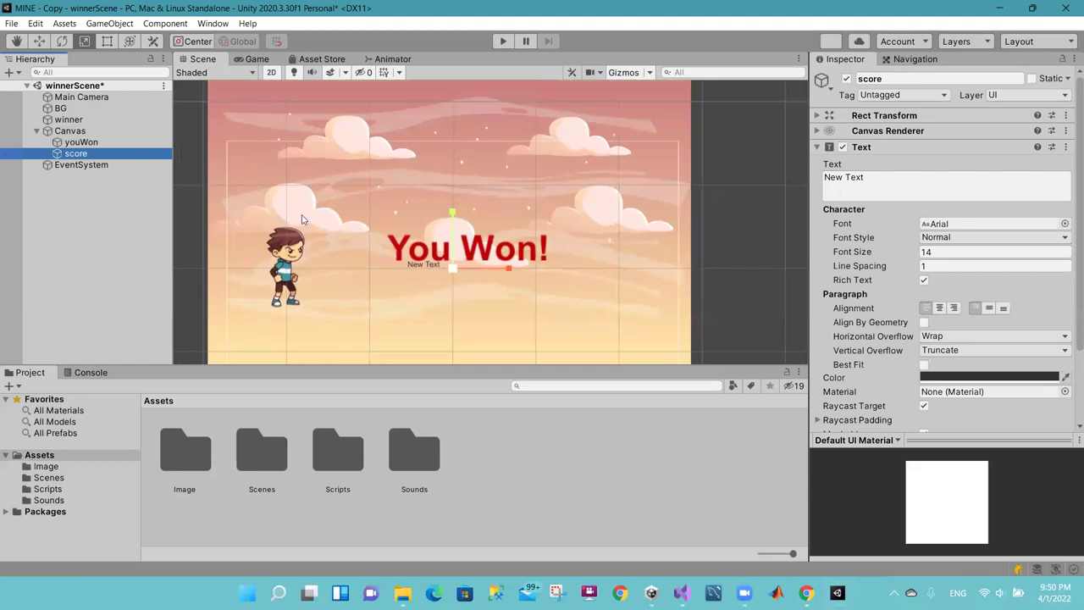
click(16, 40)
drag(183, 234, 235, 199)
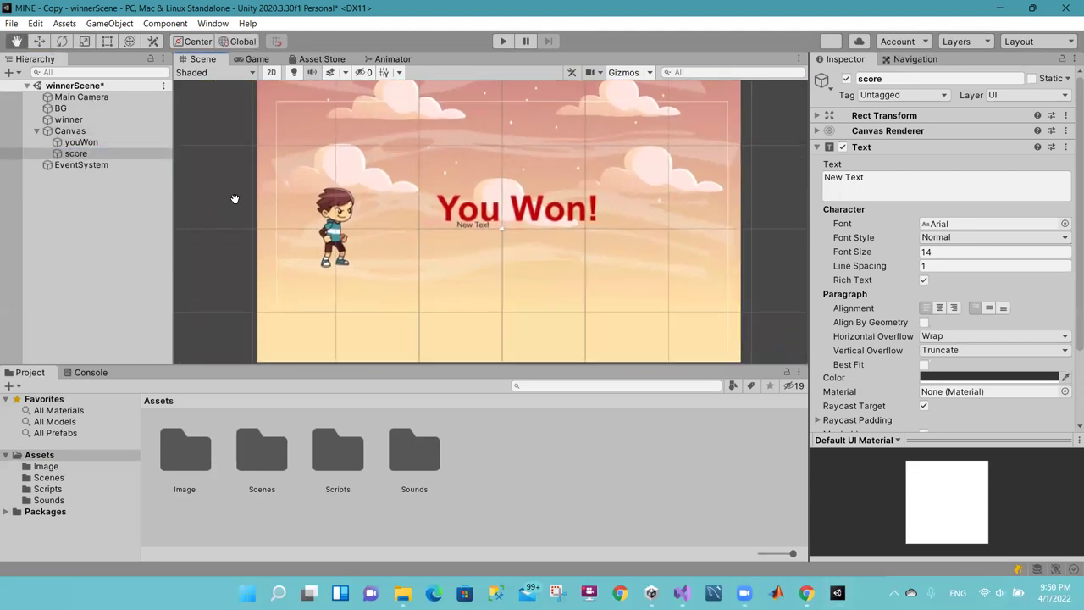
scroll(240, 211, up, 1)
scroll(222, 198, up, 1)
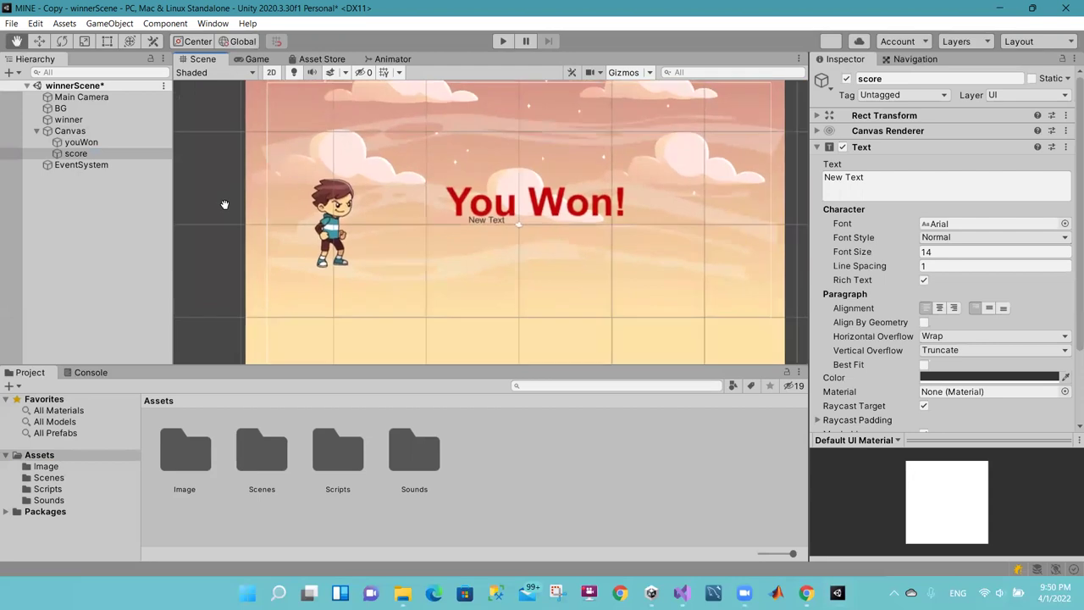
Step: Change the score text to 'Score:' in Bold with centre and middle alignment
click(80, 156)
click(861, 194)
click(861, 193)
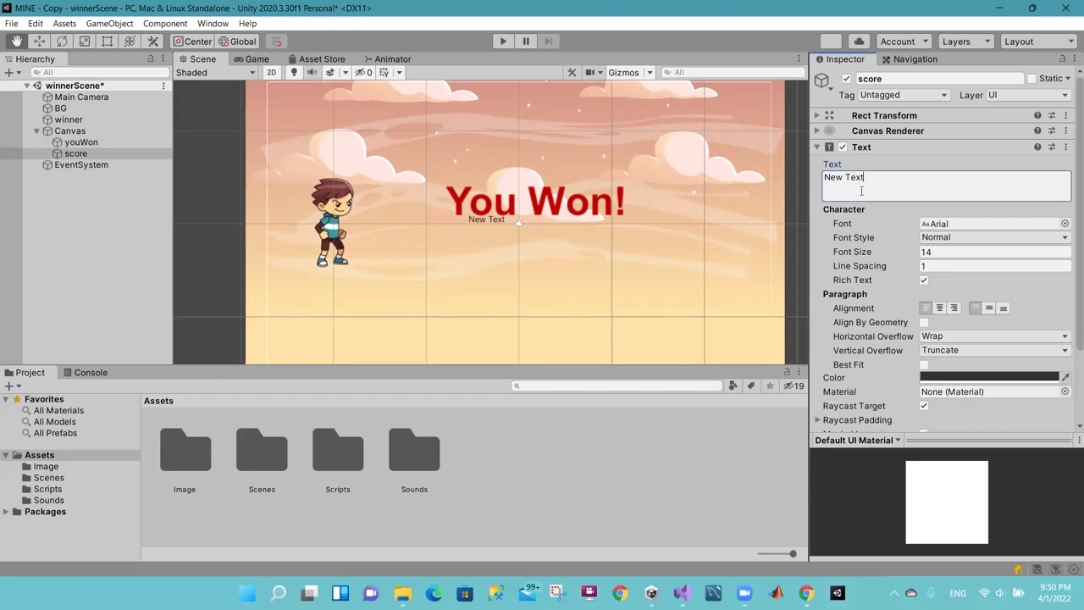
key(BackSpace)
key(BackSpace)
key(BackSpace)
key(BackSpace)
key(BackSpace)
key(BackSpace)
text(Score:)
click(936, 238)
click(950, 268)
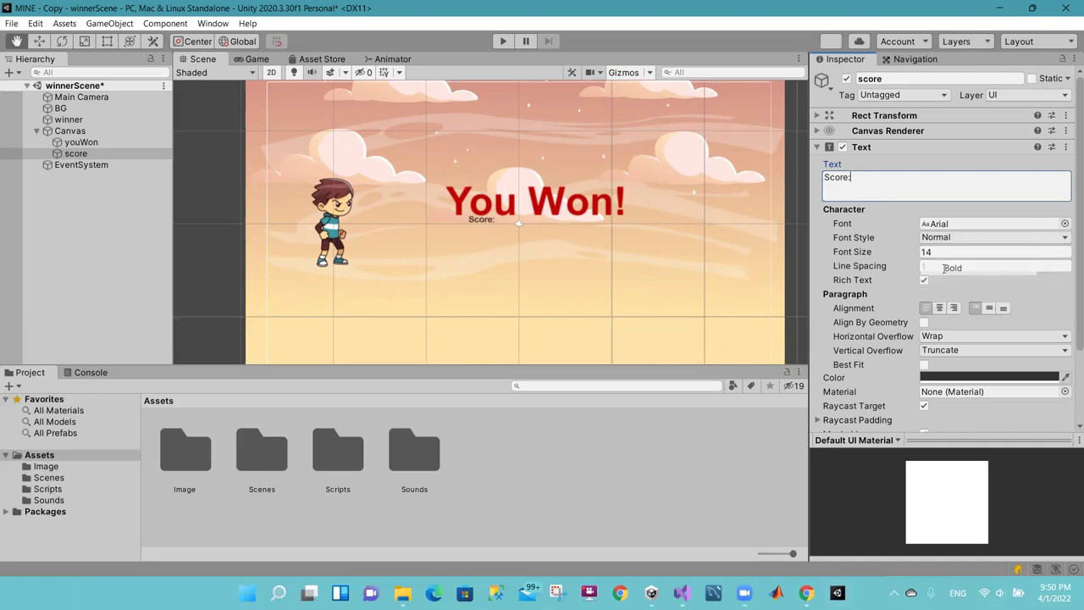
click(939, 309)
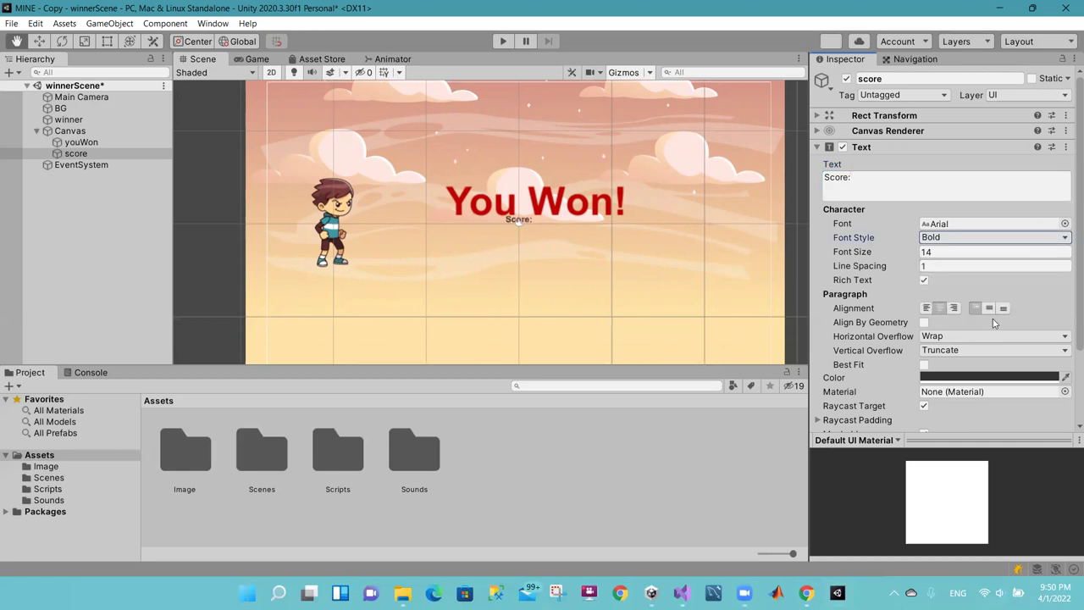
click(988, 309)
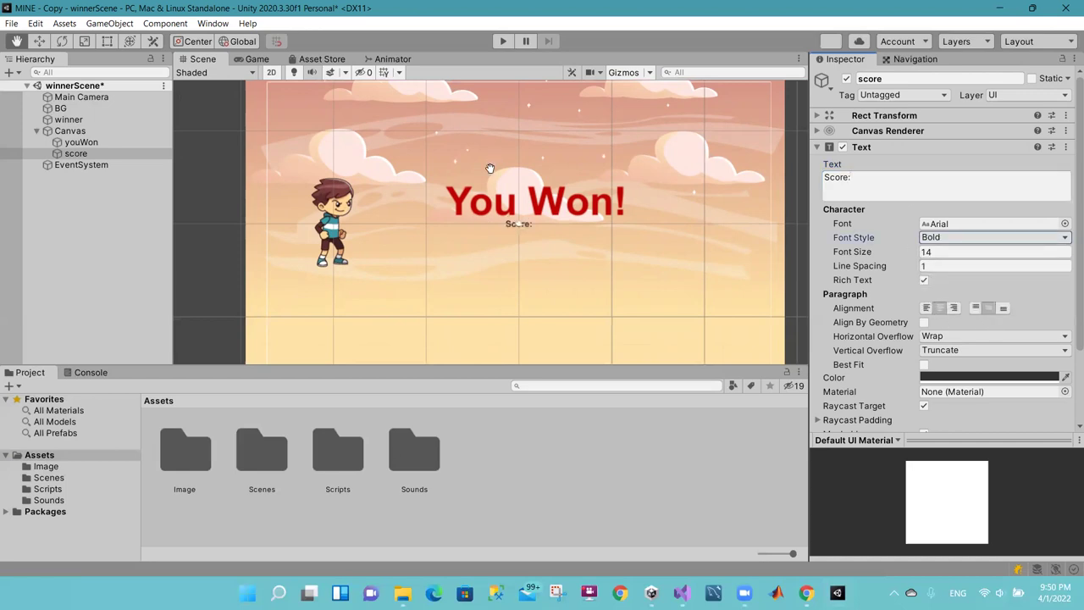
Step: Enlarge the Score: text and move it just below the You Won! title
click(88, 42)
mouse_move(519, 223)
mouse_down()
mouse_move(629, 239)
mouse_move(769, 235)
mouse_up()
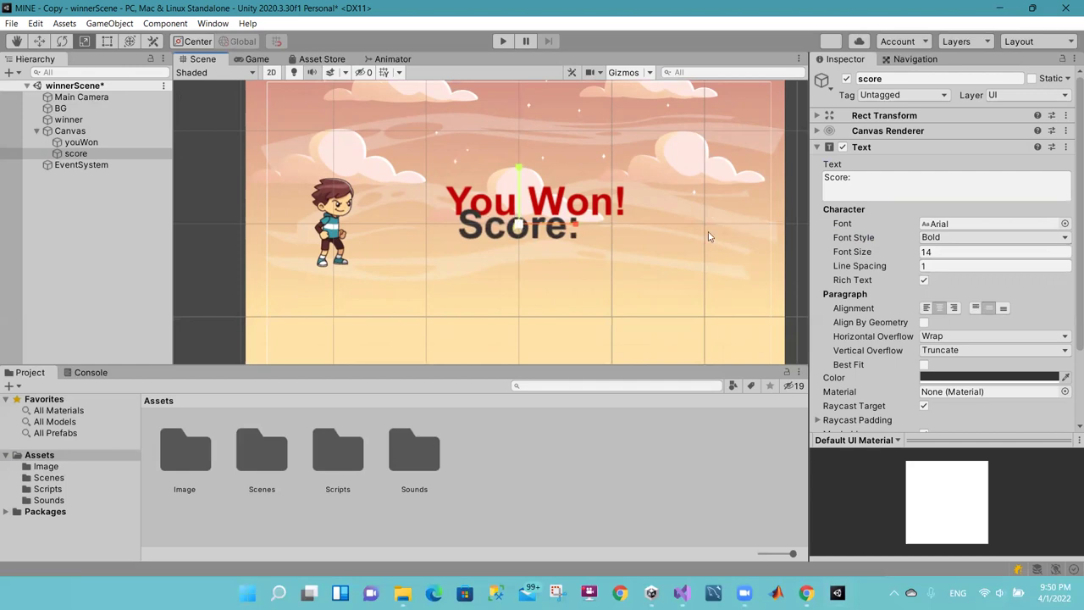
click(38, 42)
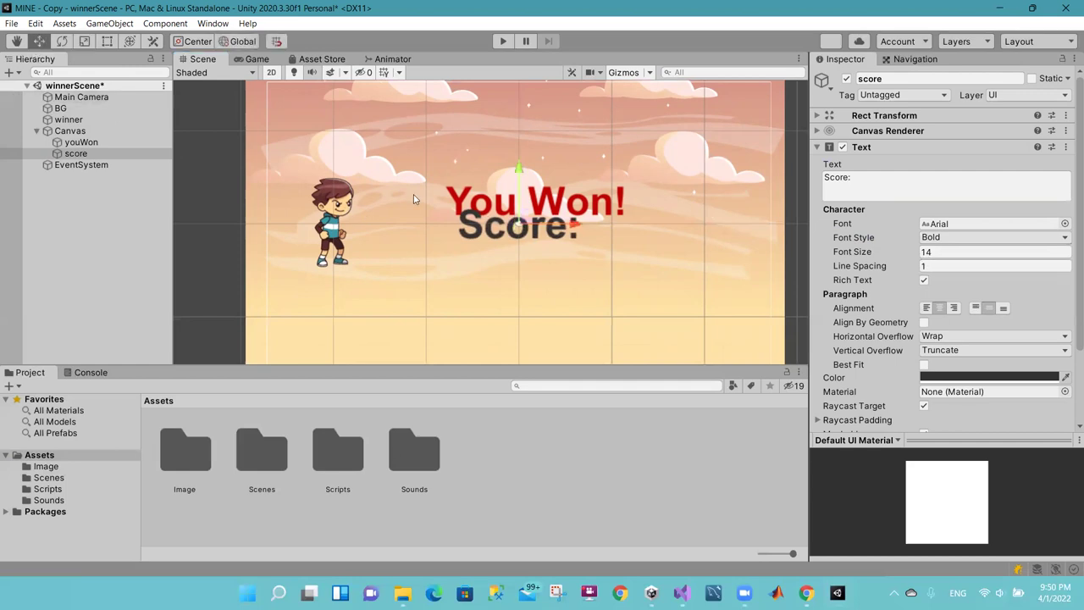
drag(518, 222, 536, 249)
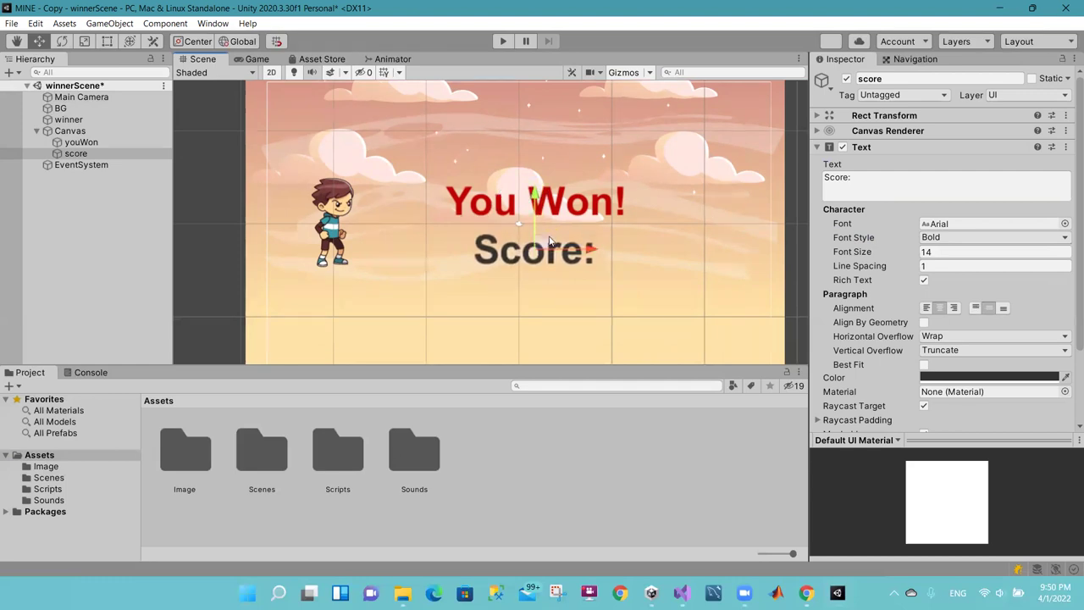
key(t)
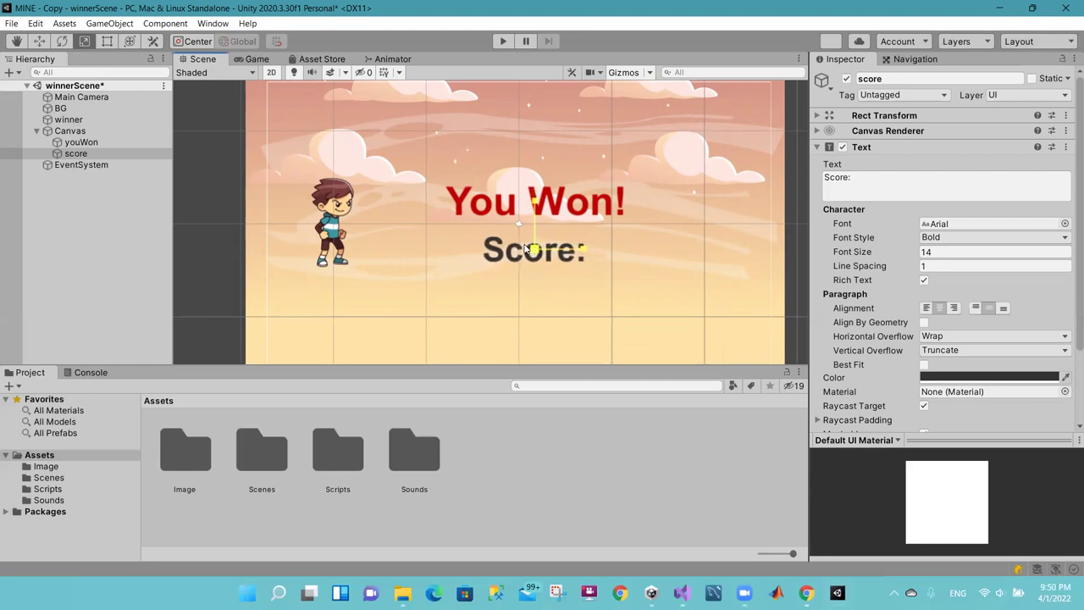
Step: Colour the Score: text dark red A90000 and drag the coinScore script from Assets/Scripts onto the score object
click(1006, 378)
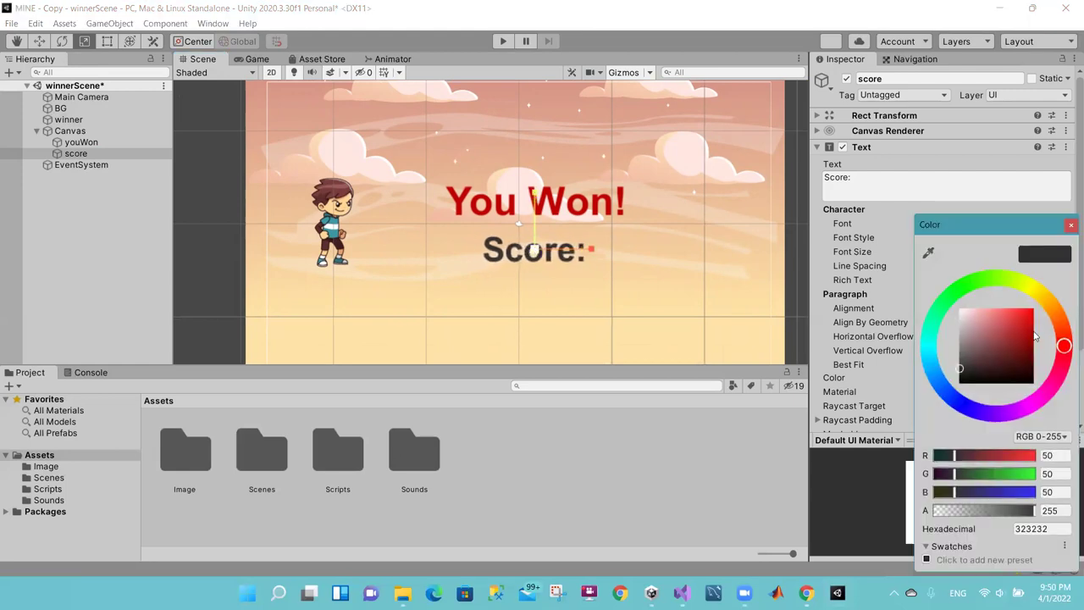
drag(1035, 337, 1033, 334)
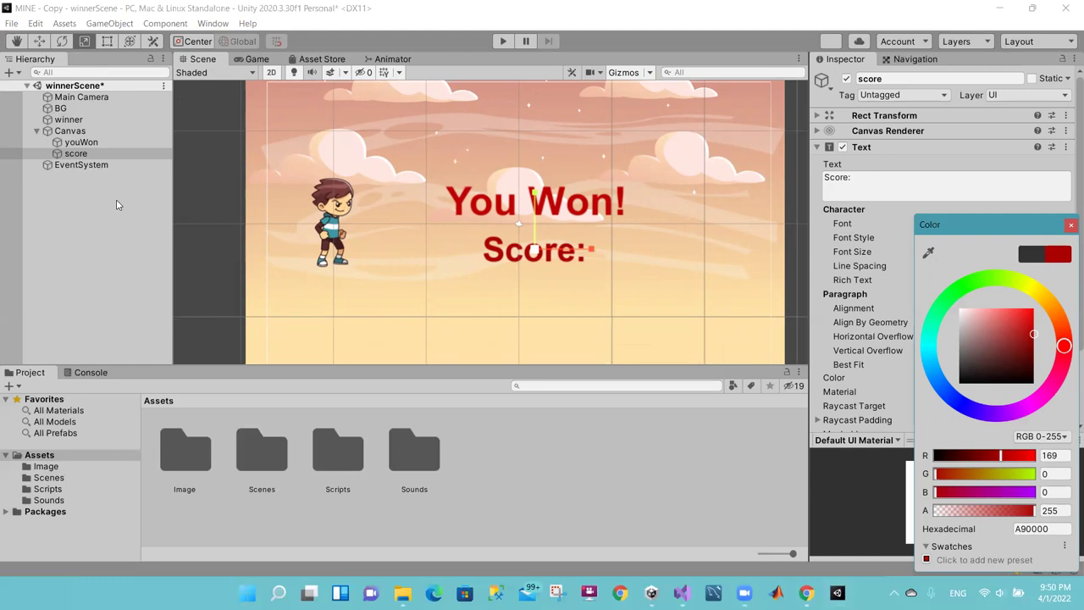
double_click(340, 451)
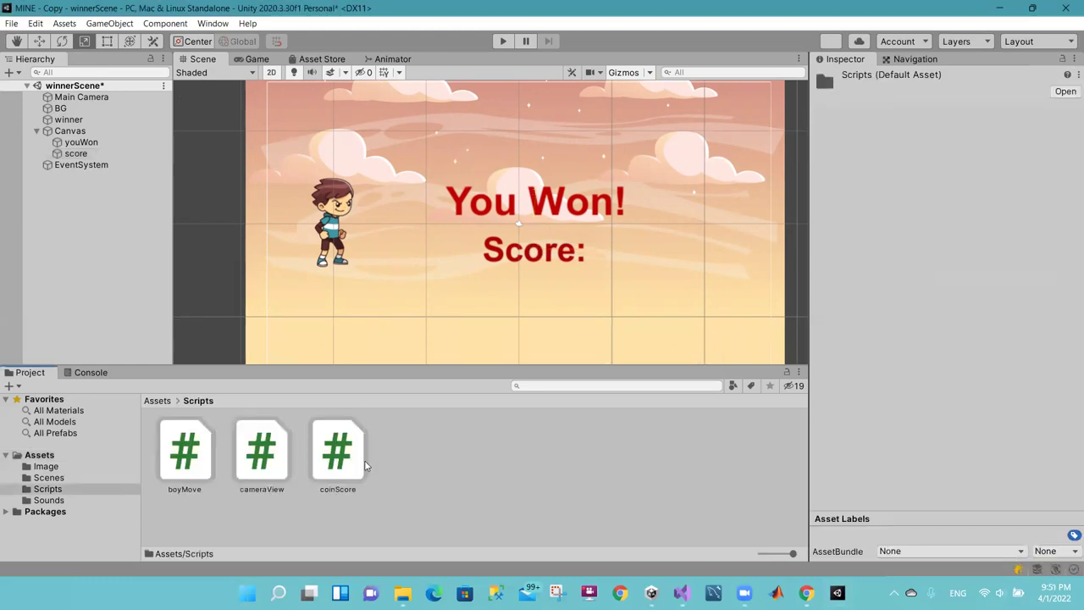
click(408, 435)
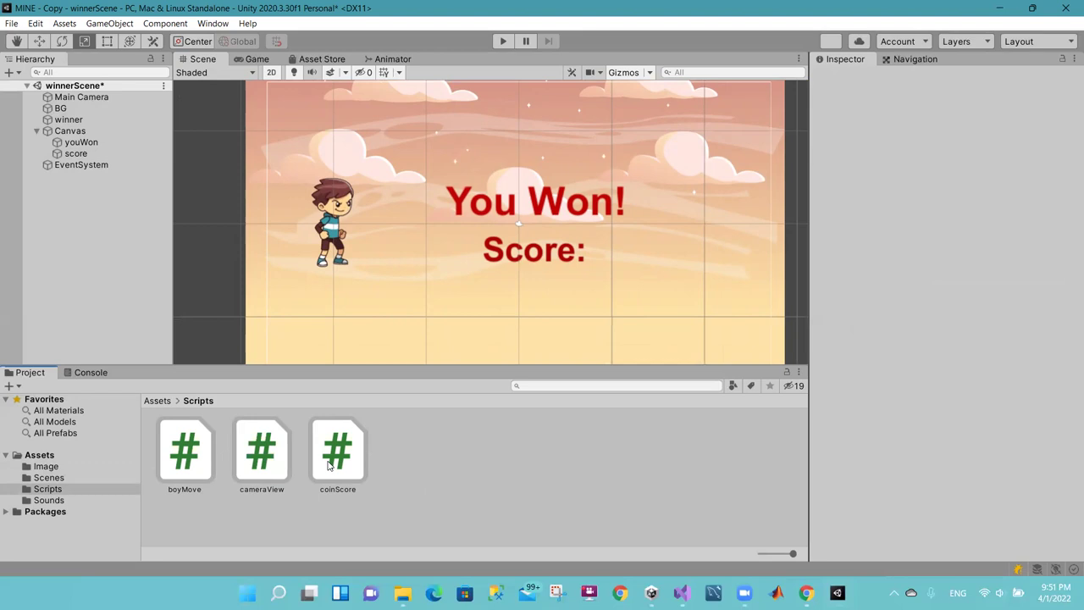
click(329, 465)
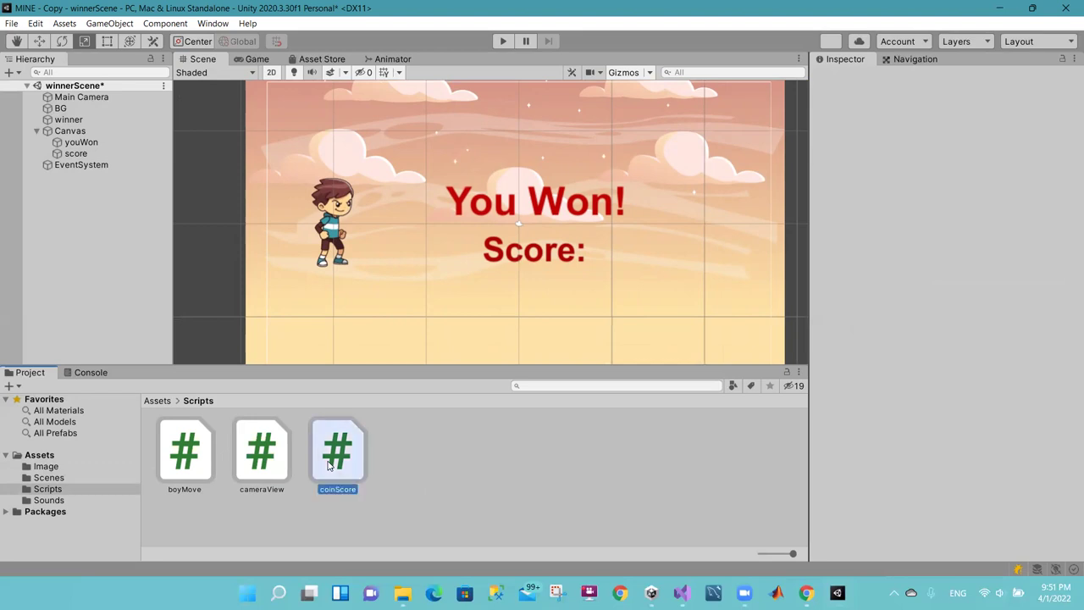
drag(329, 465, 88, 159)
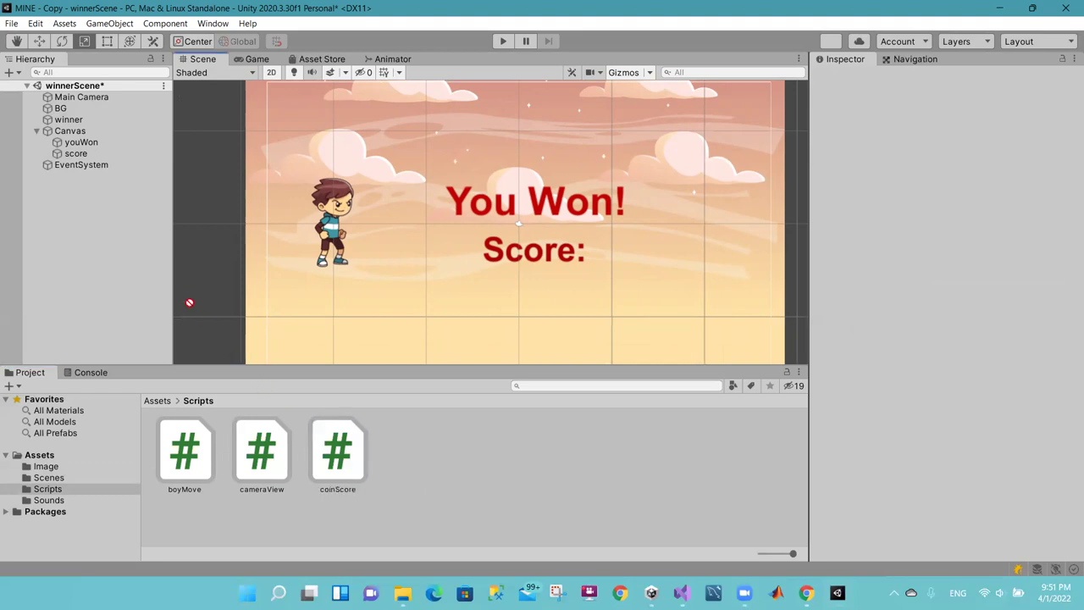
click(86, 155)
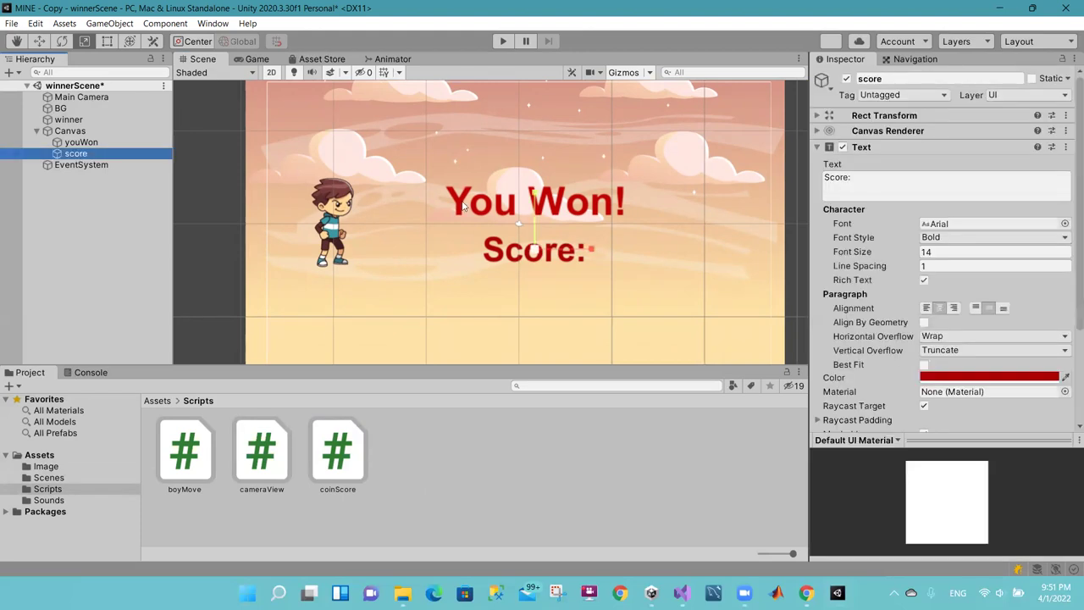
click(818, 147)
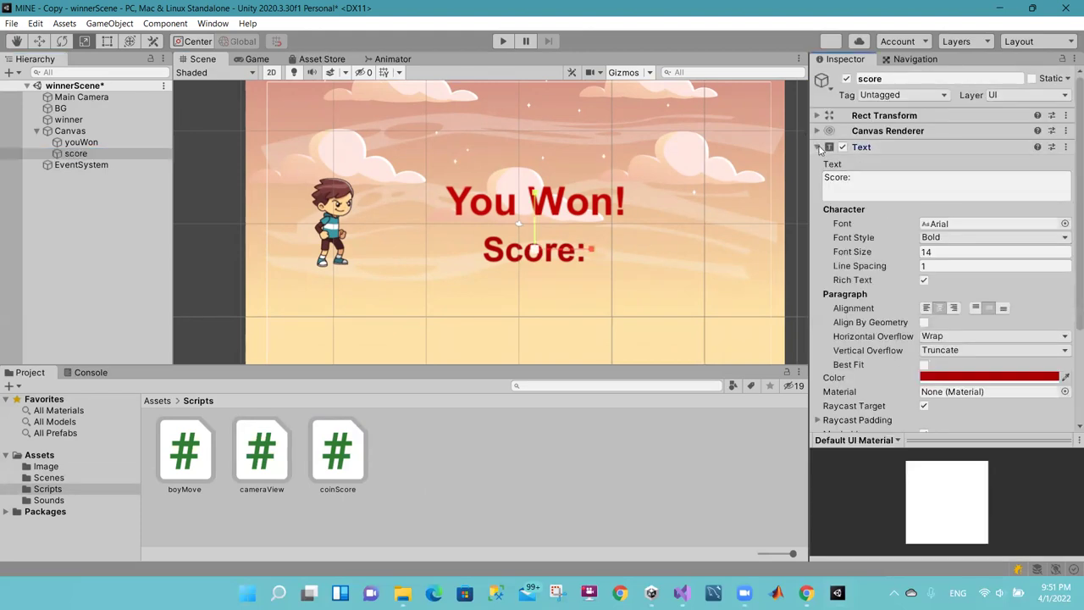
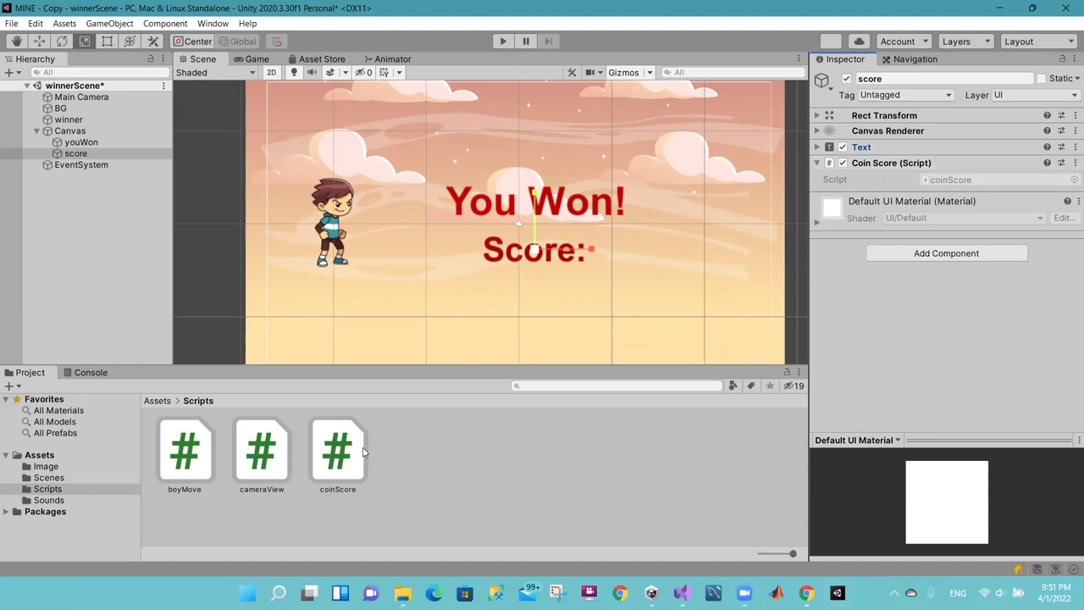
Step: Attach the coinScore script to the score object in the Hierarchy
click(399, 467)
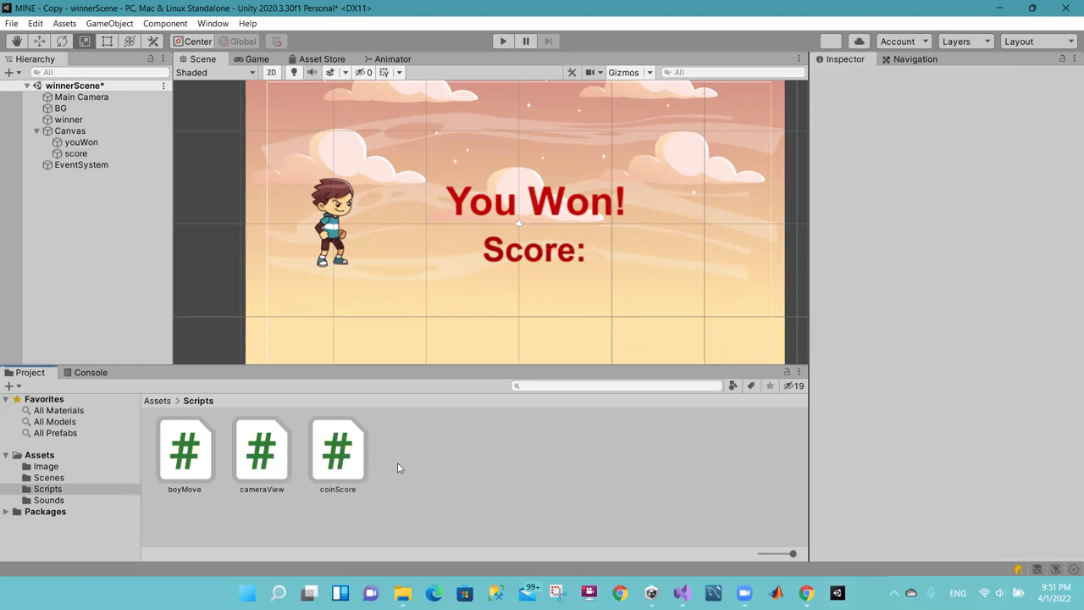
drag(342, 457, 114, 165)
drag(60, 161, 73, 160)
Step: Remove the duplicate Coin Score (Script) component from score and save winnerScene
click(72, 158)
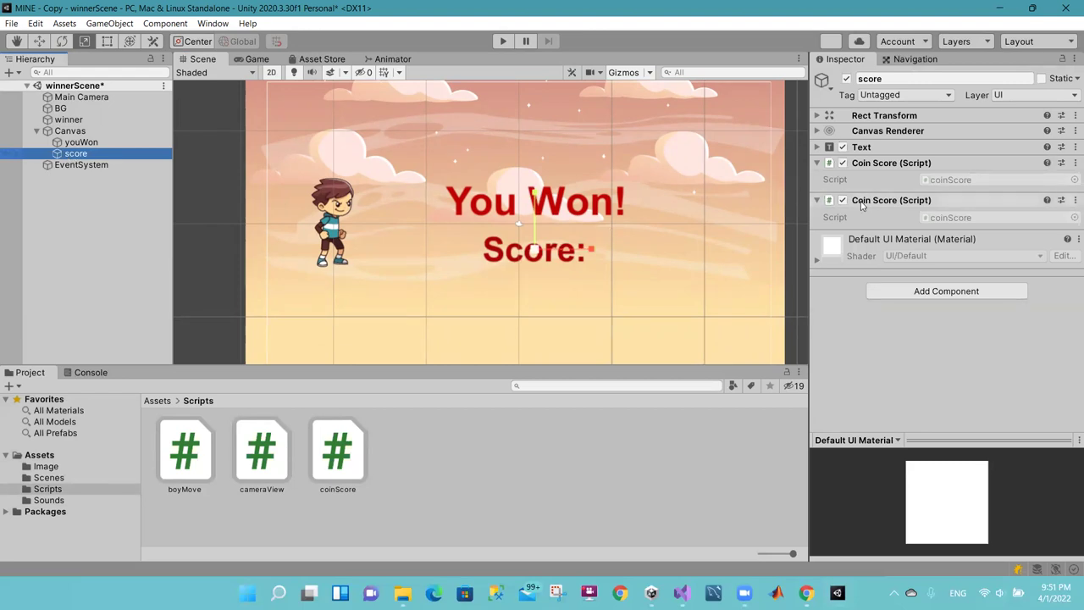
right_click(861, 205)
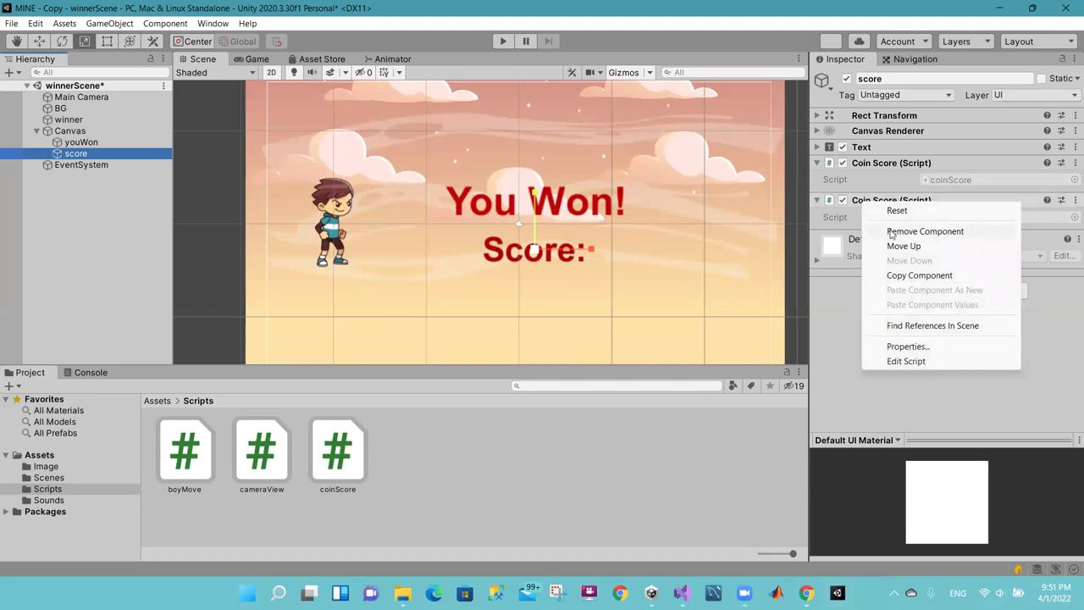
click(891, 232)
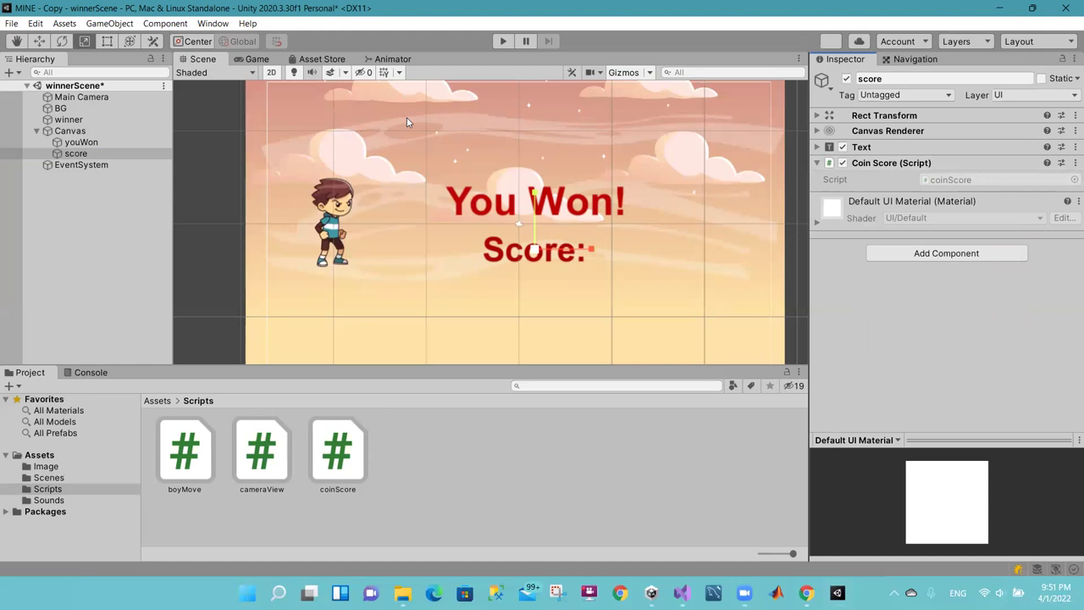
key(ctrl+s)
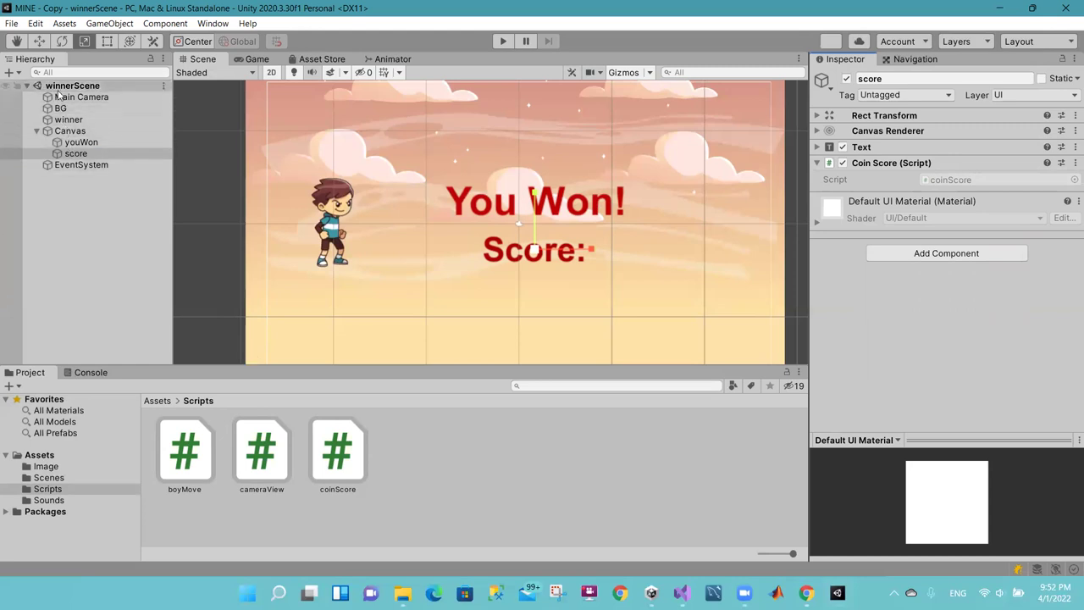
click(502, 40)
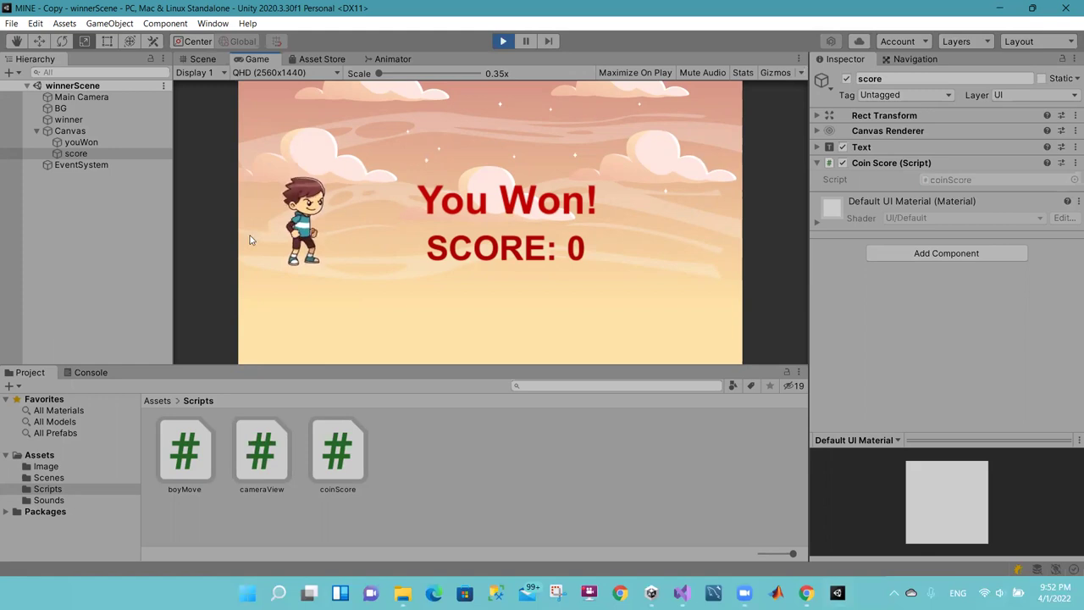
click(500, 41)
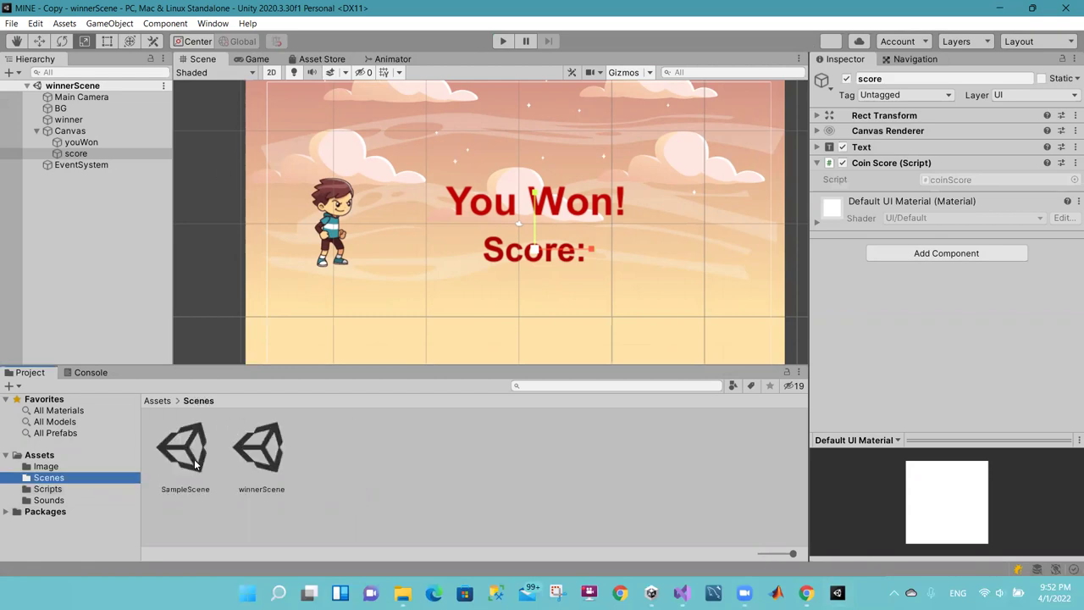
Step: Open SampleScene and pan the Scene view toward the level's right end
double_click(195, 464)
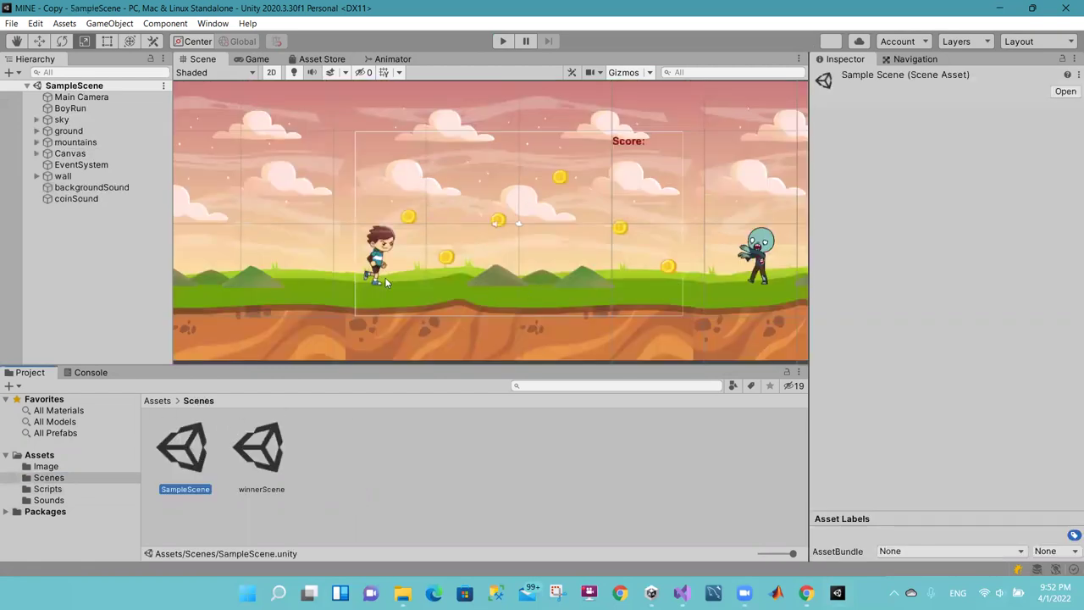
click(16, 40)
drag(381, 212, 203, 237)
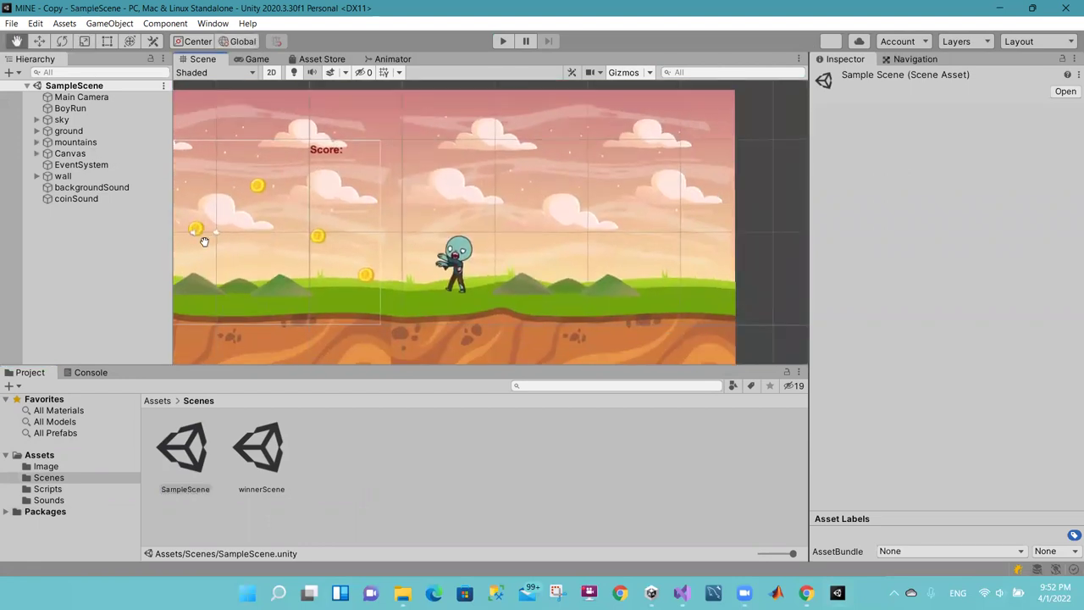
Step: Import the Door image from the HCI images folder into the project's Image folder
click(46, 466)
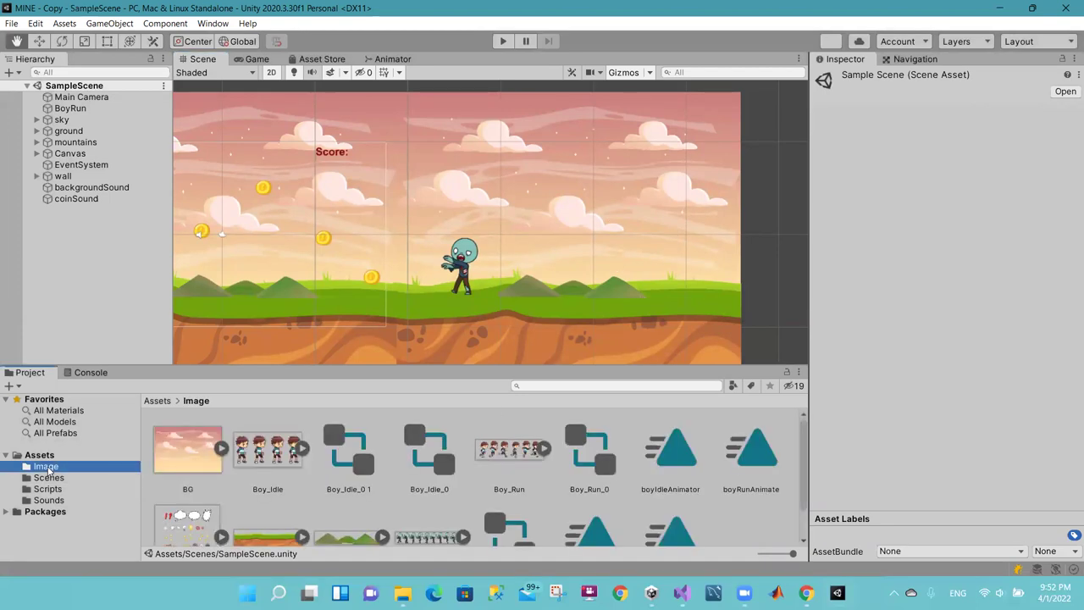
right_click(726, 522)
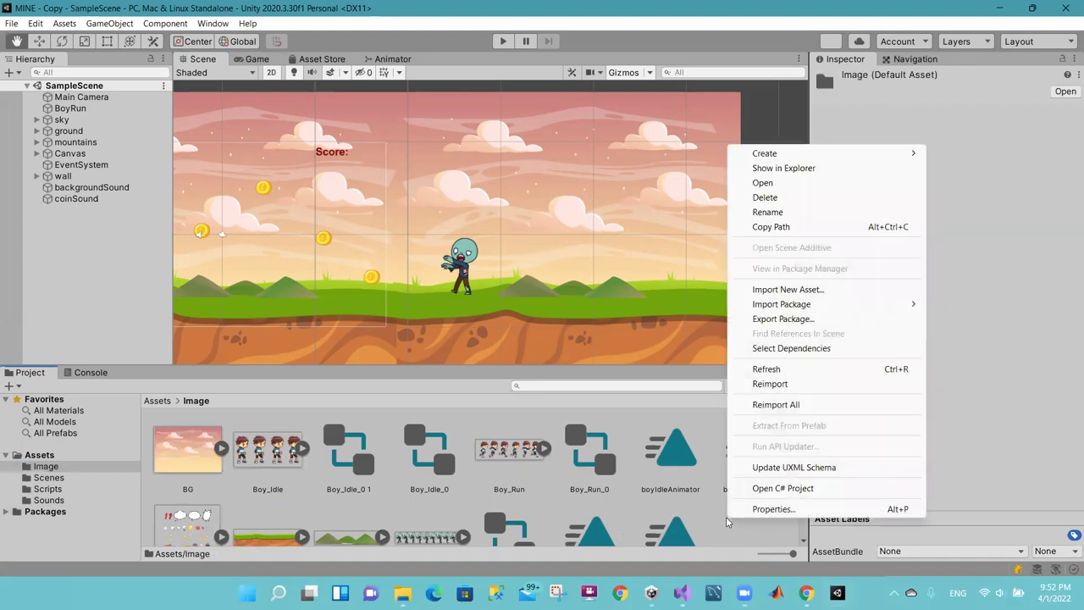
click(774, 289)
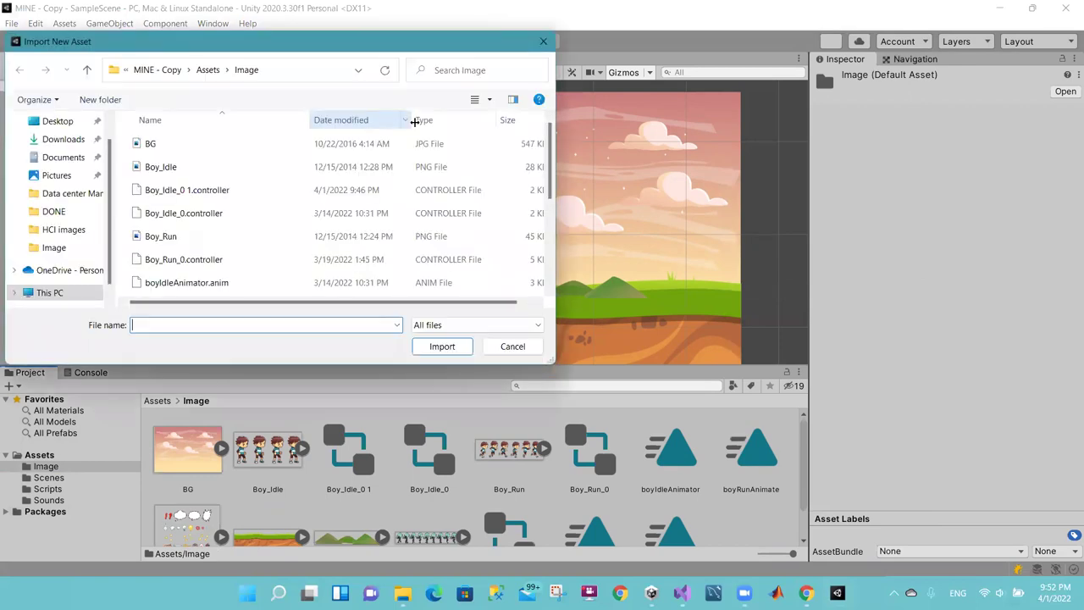
click(93, 230)
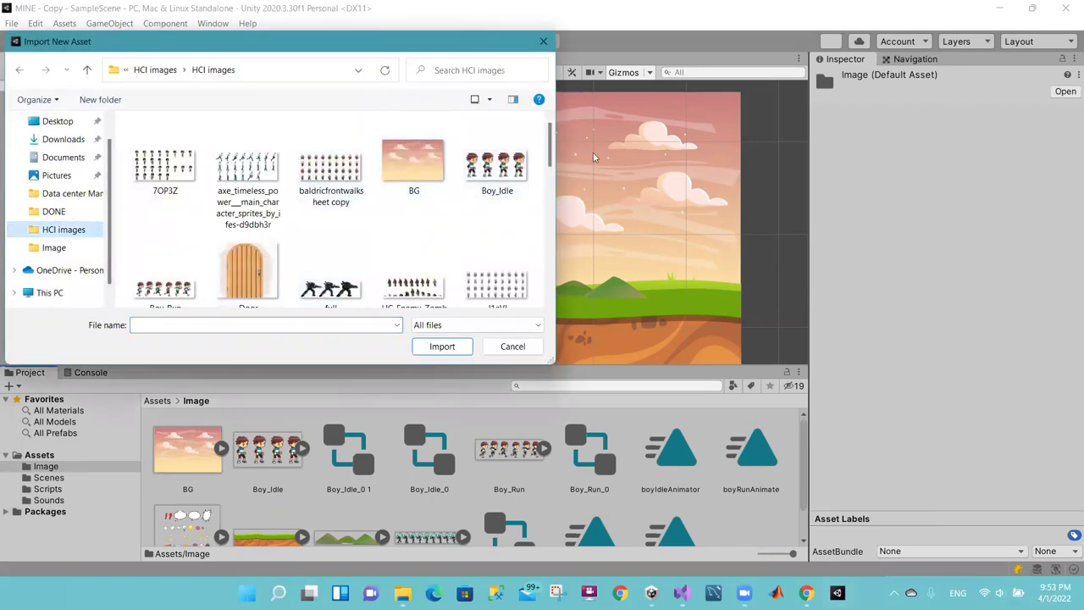
scroll(403, 159, down, 3)
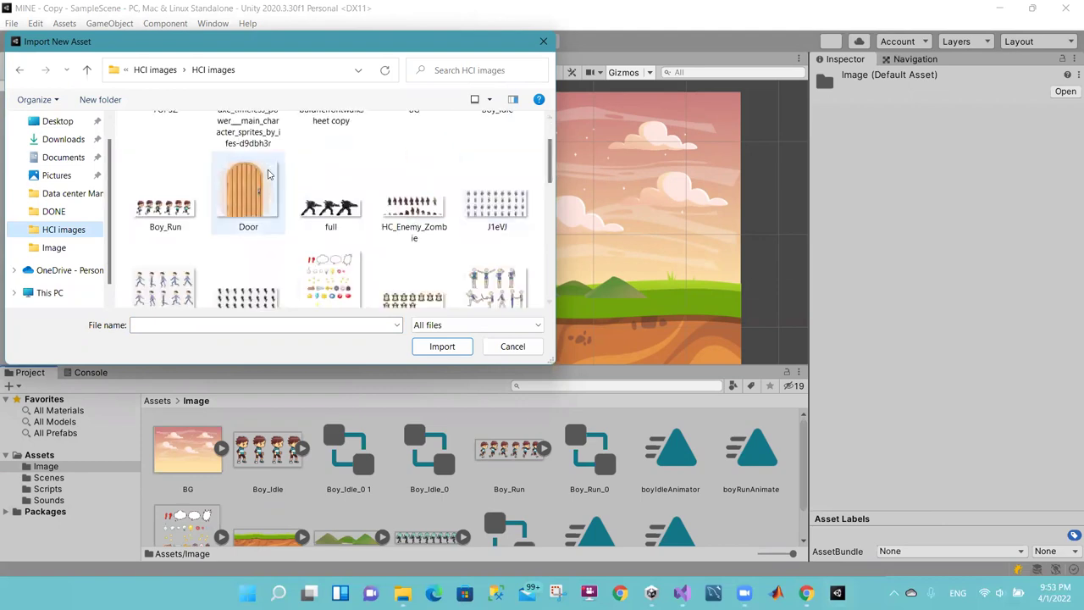
double_click(265, 174)
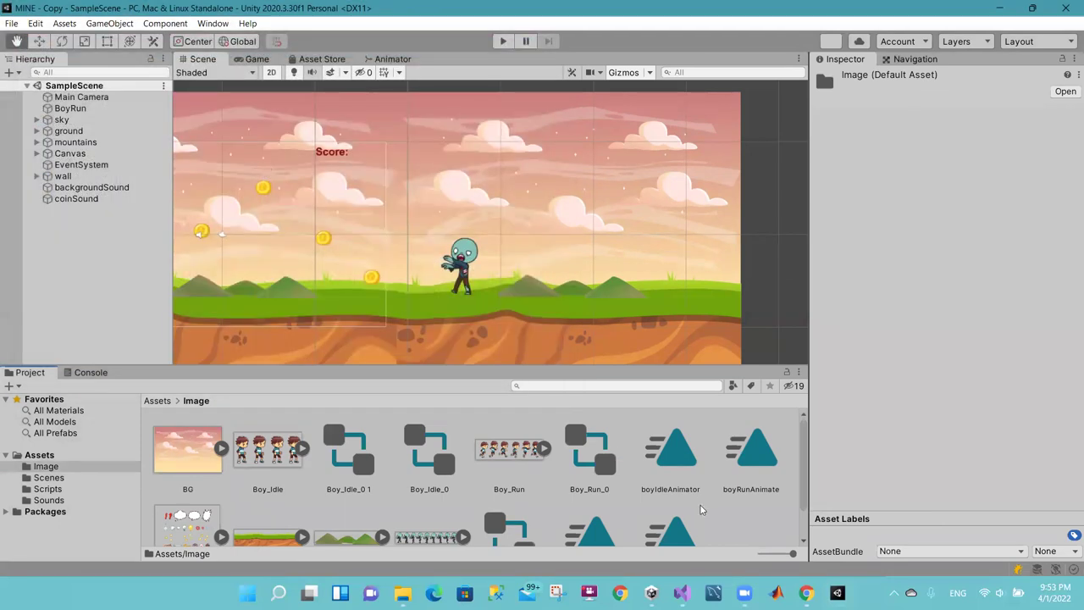
scroll(517, 494, down, 1)
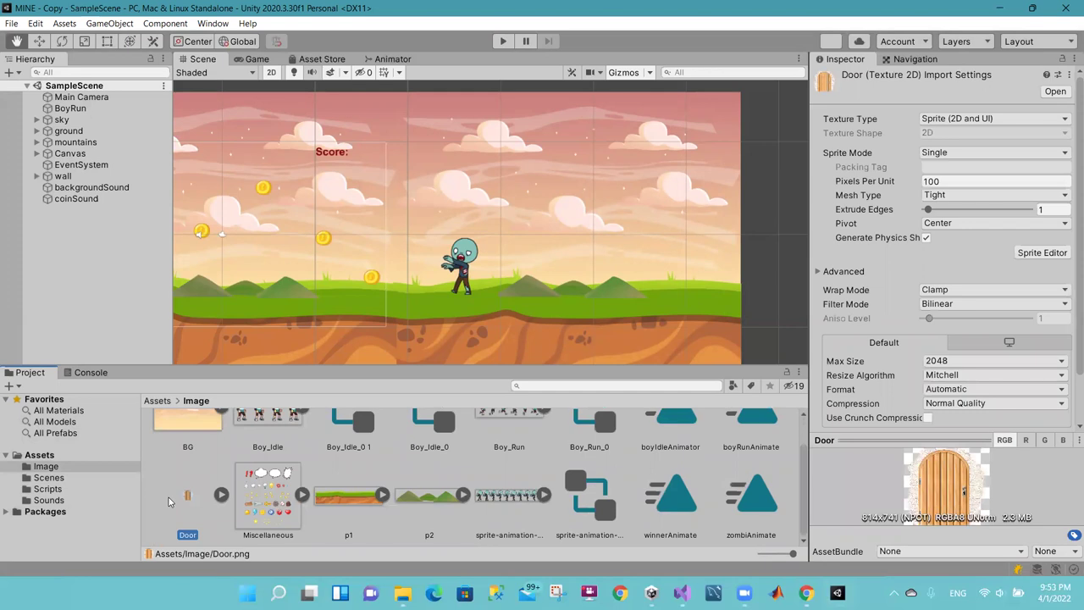
Step: Place the Door sprite at the level's right with order in layer 18, and name User Layer 17 'door'
drag(188, 491, 645, 236)
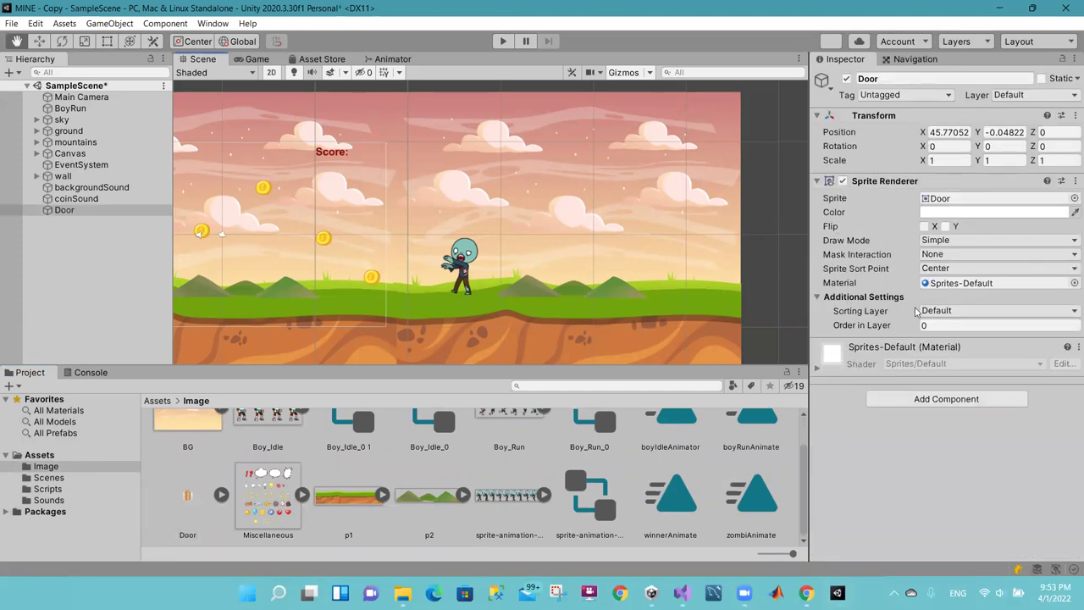
click(948, 325)
text(18)
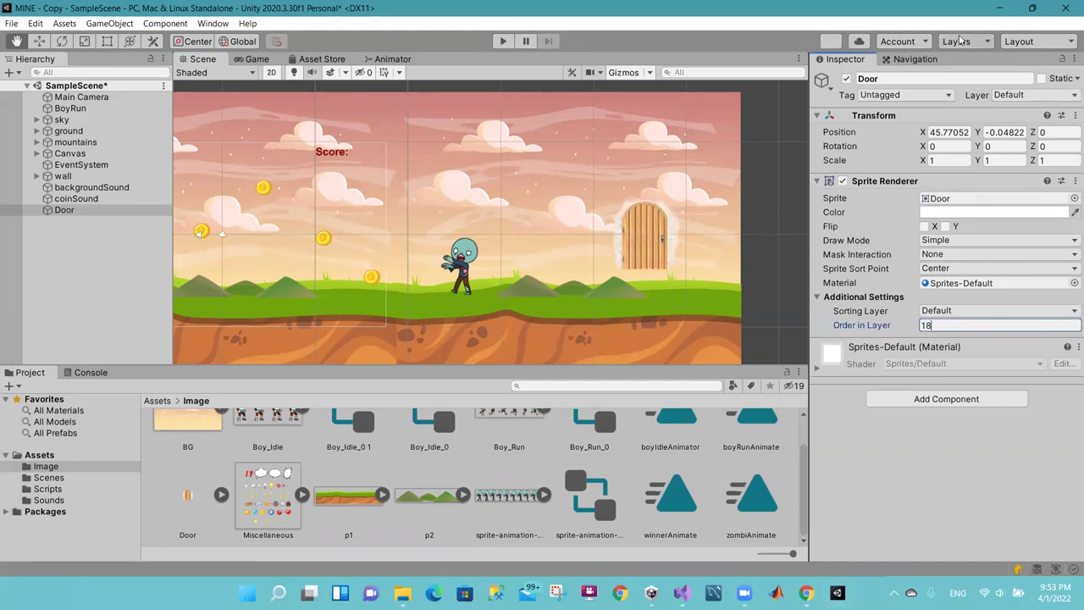
click(965, 41)
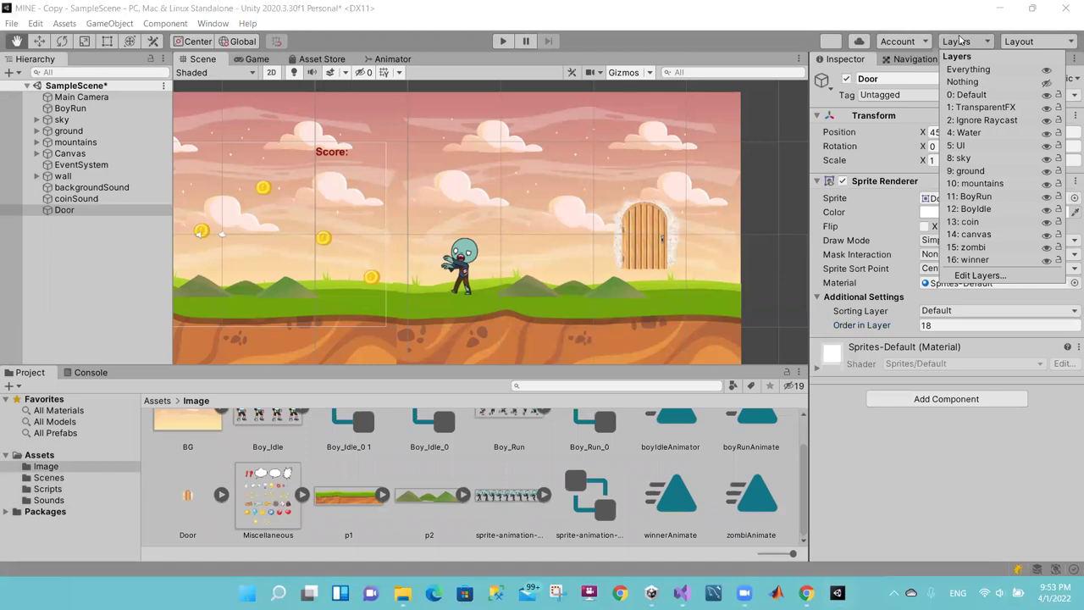
click(978, 275)
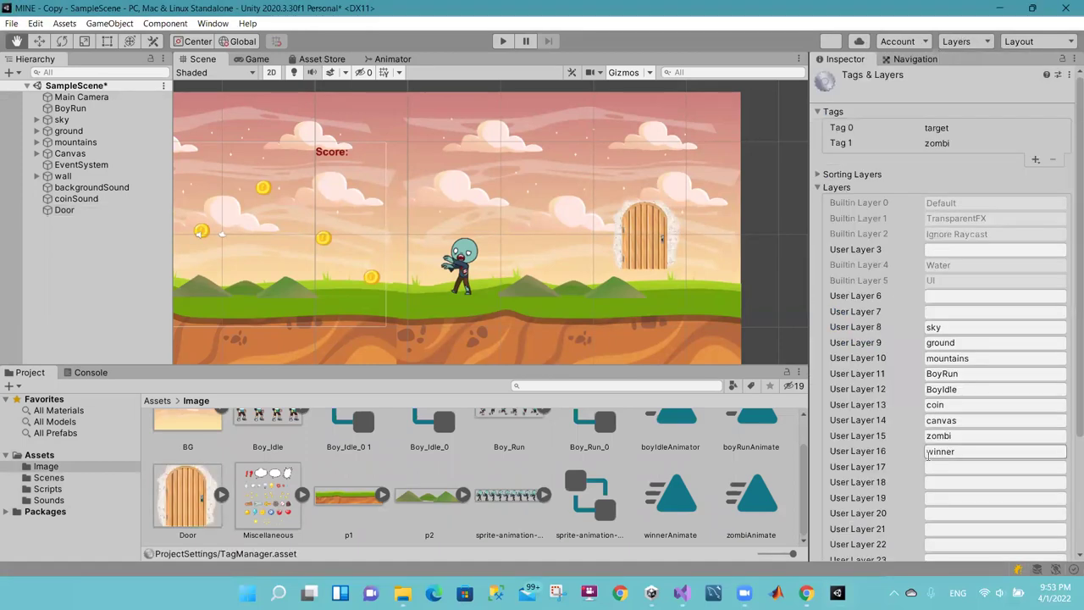
click(934, 467)
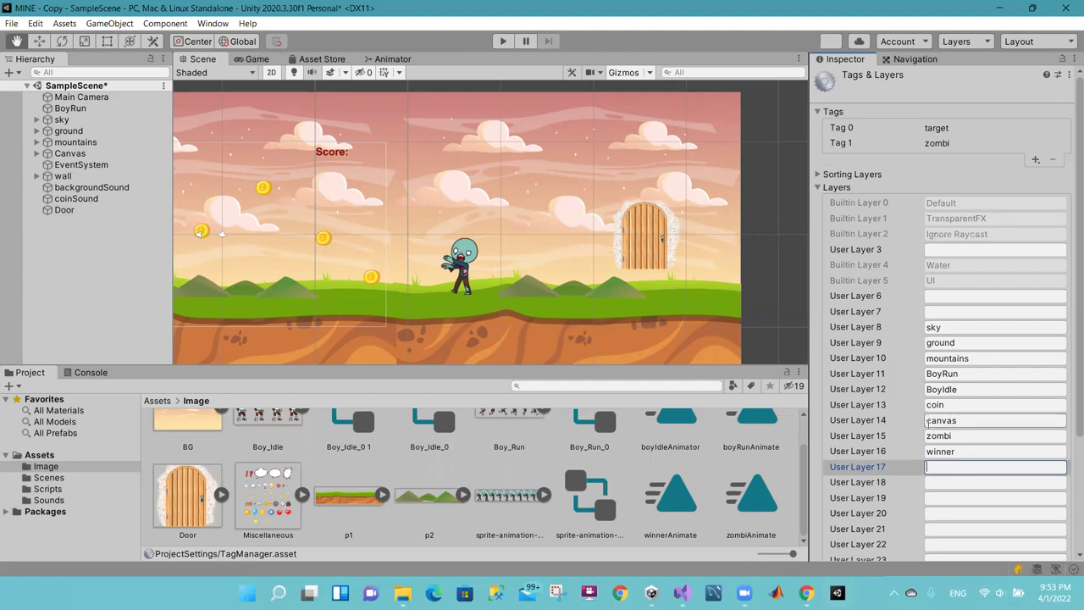
click(927, 422)
click(935, 469)
text(door)
click(66, 479)
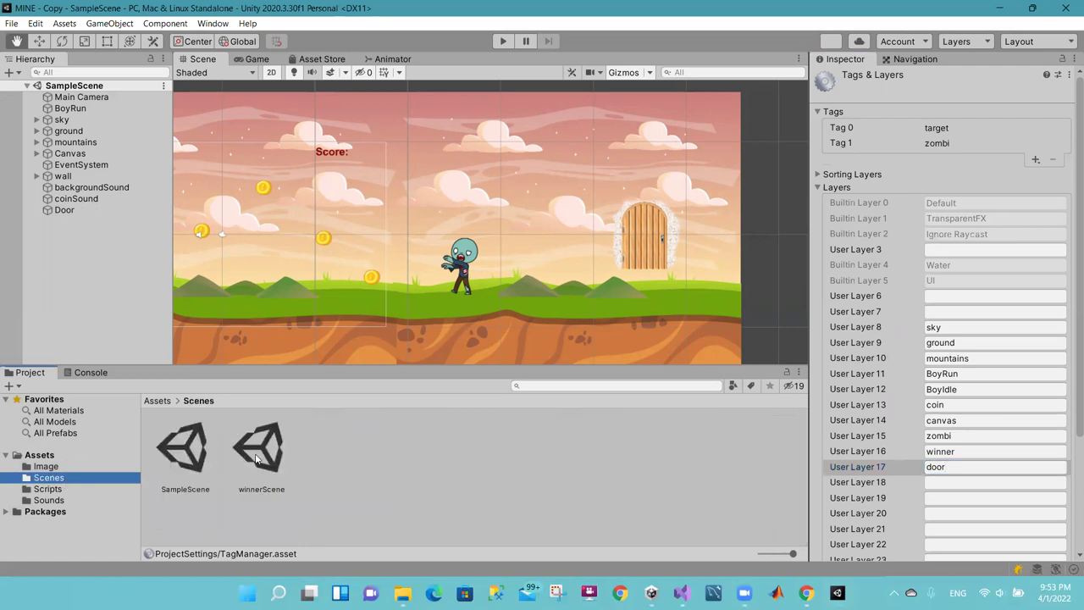
Step: Set the winnerScene Canvas's order in layer to 14, save, and reopen SampleScene
double_click(257, 457)
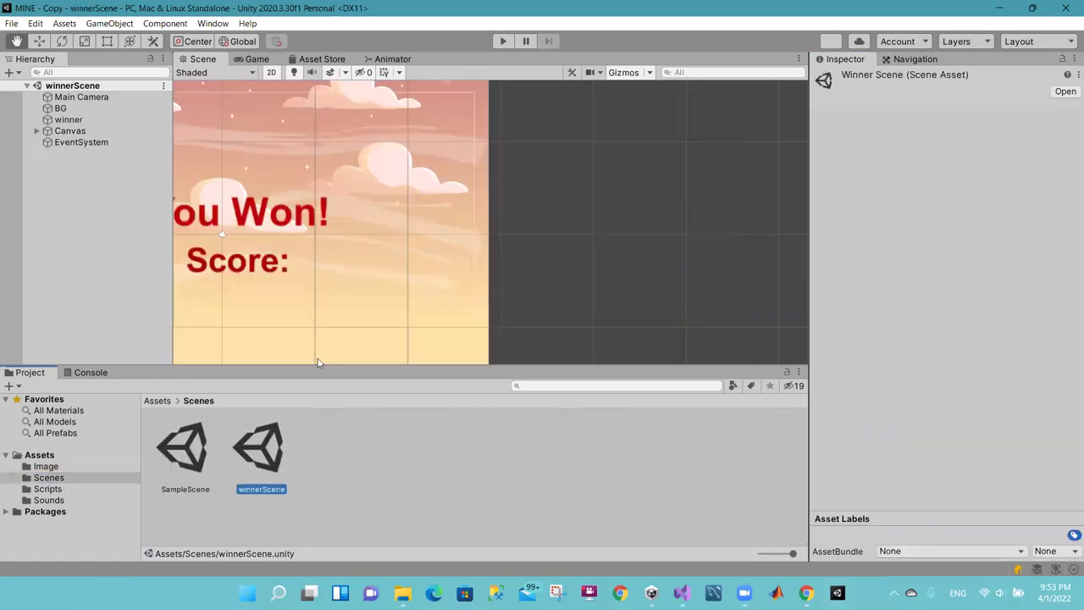
click(99, 130)
click(940, 224)
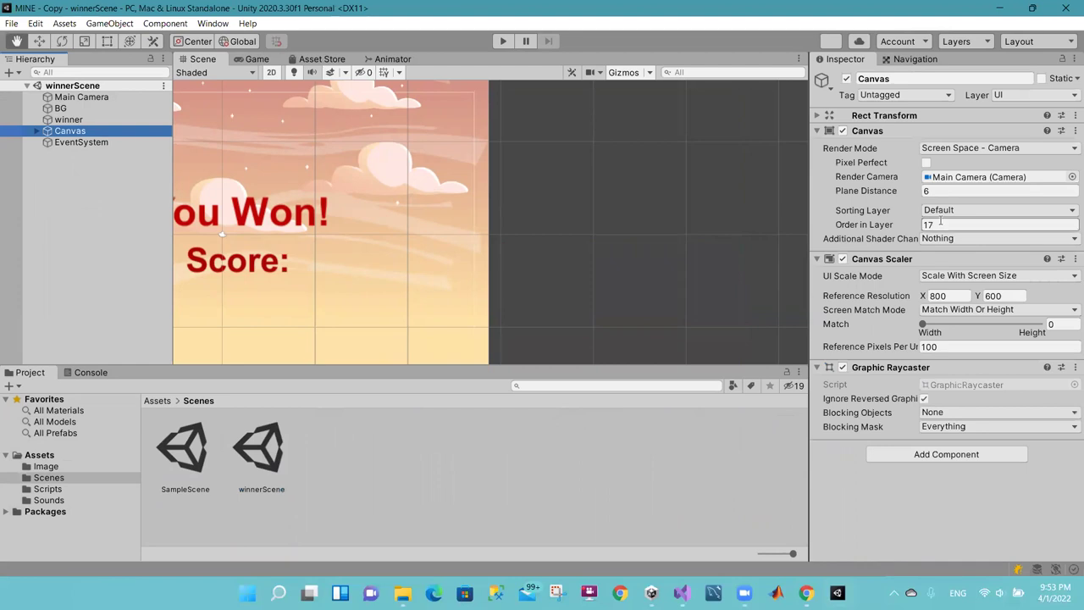
text(14)
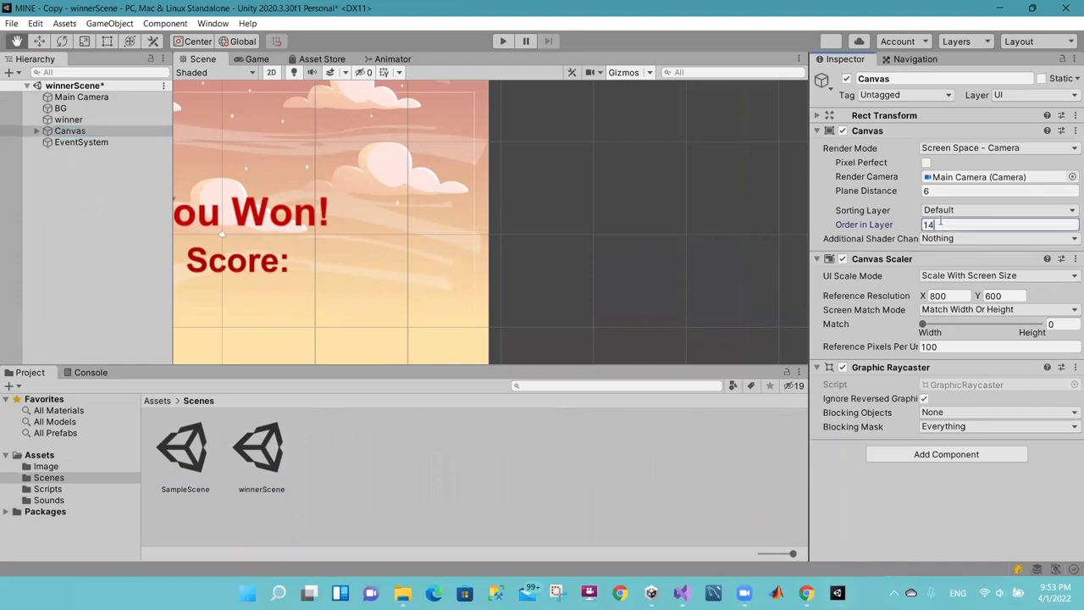
key(ctrl+s)
double_click(186, 471)
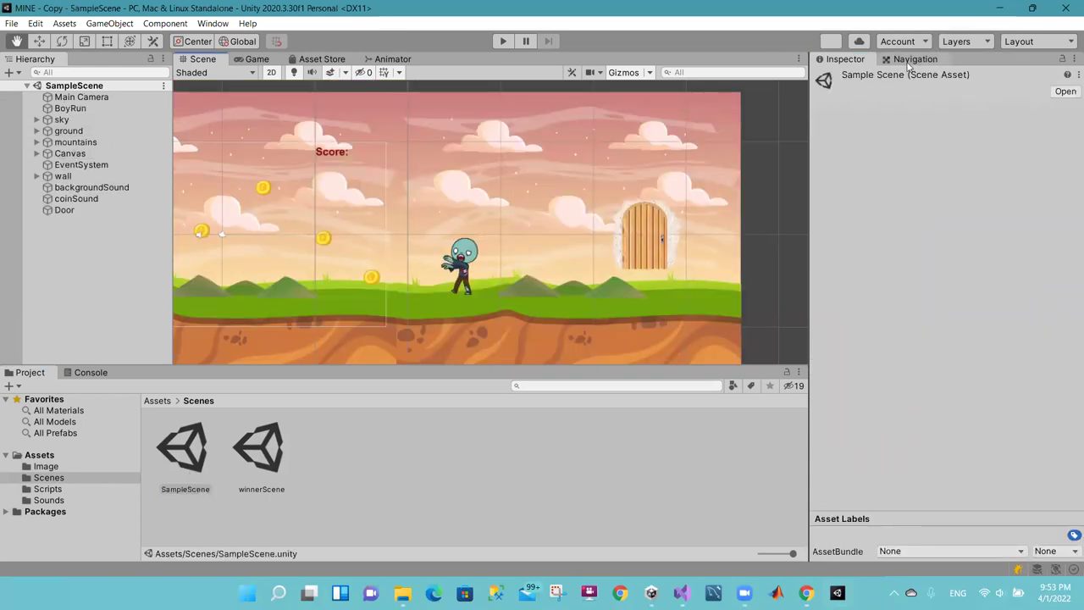
Step: Move the Door right and down onto the grass, to about X 51.25, Y -3.86
click(957, 43)
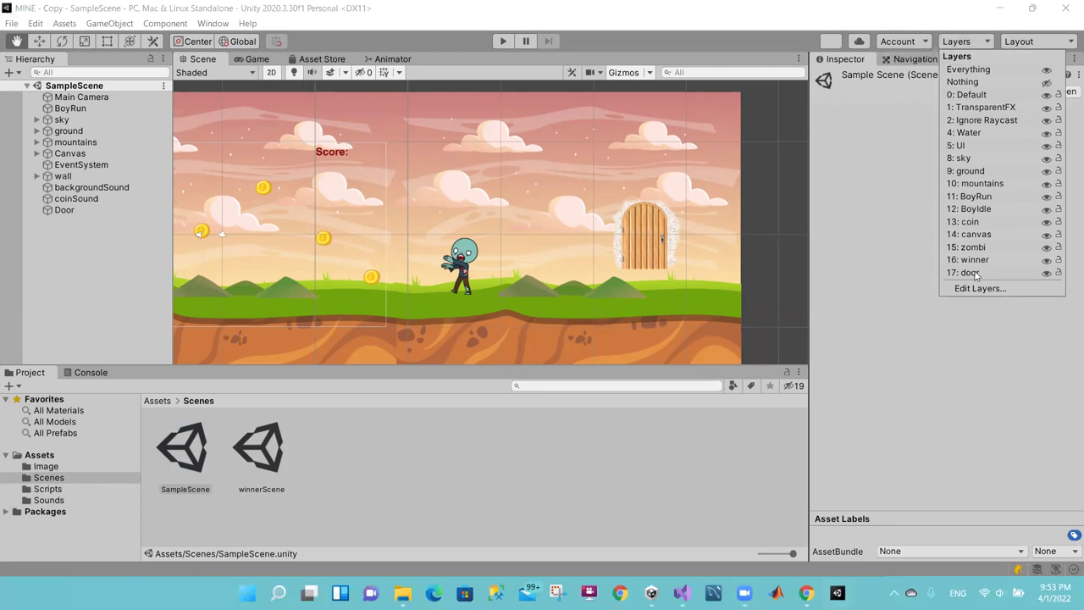
click(77, 211)
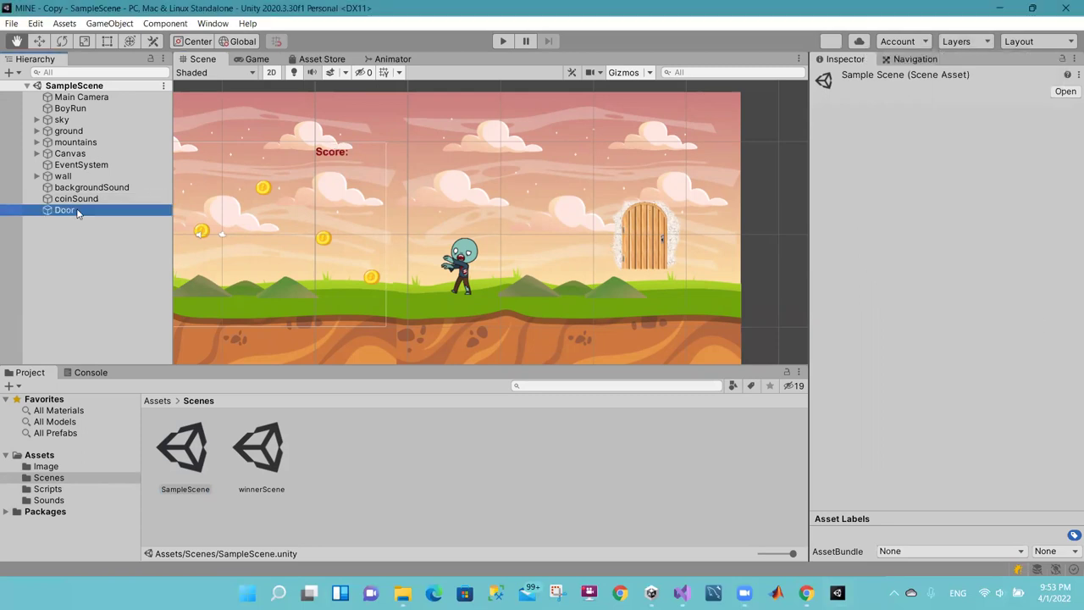
drag(682, 221, 697, 214)
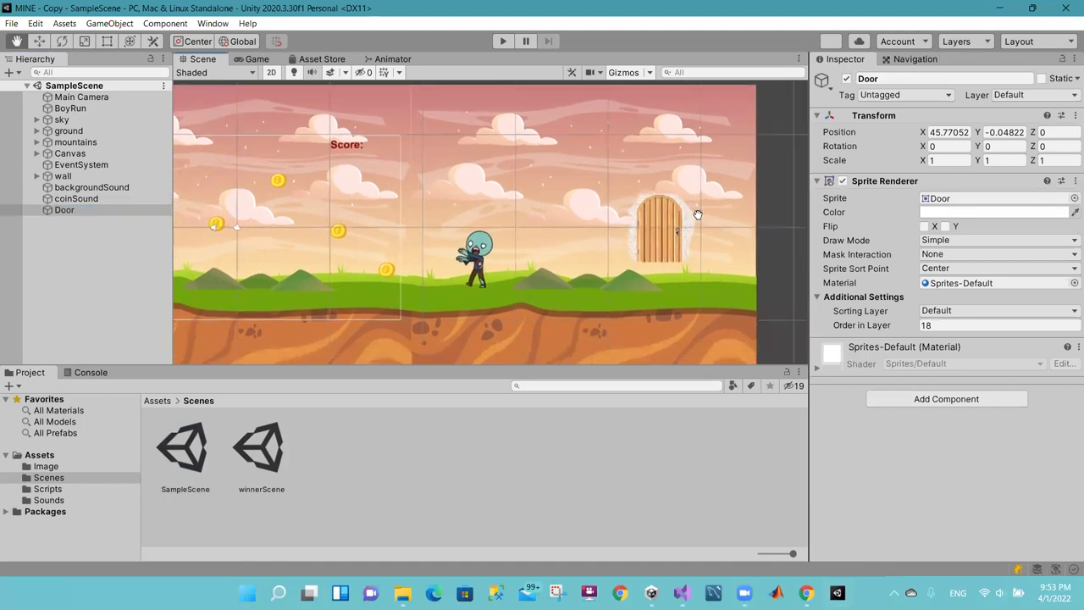
middle_drag(698, 215, 732, 211)
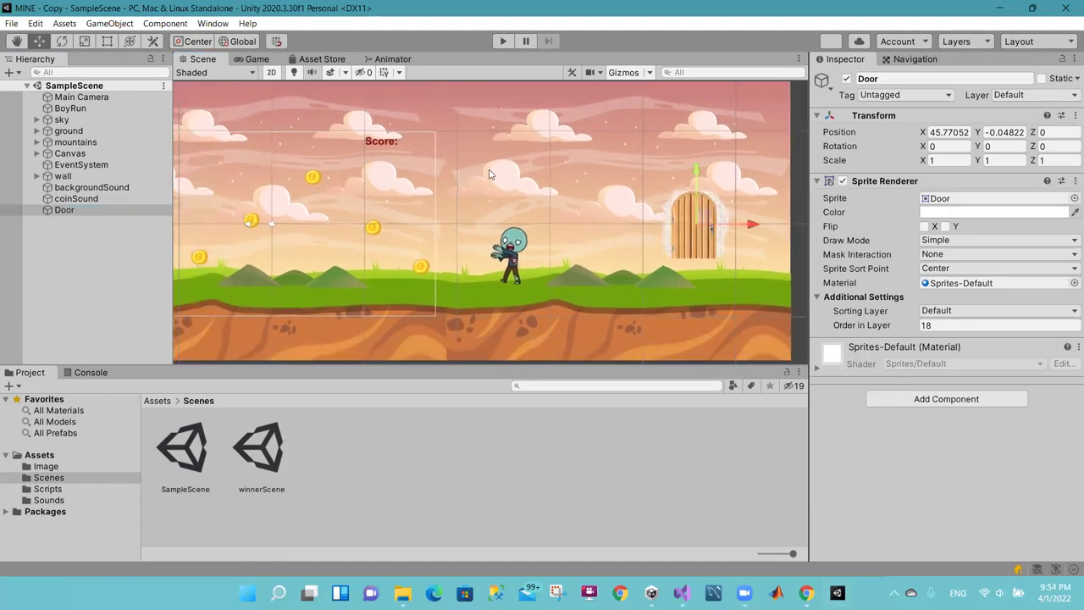
mouse_move(712, 216)
mouse_down()
mouse_move(759, 237)
mouse_move(759, 252)
mouse_up()
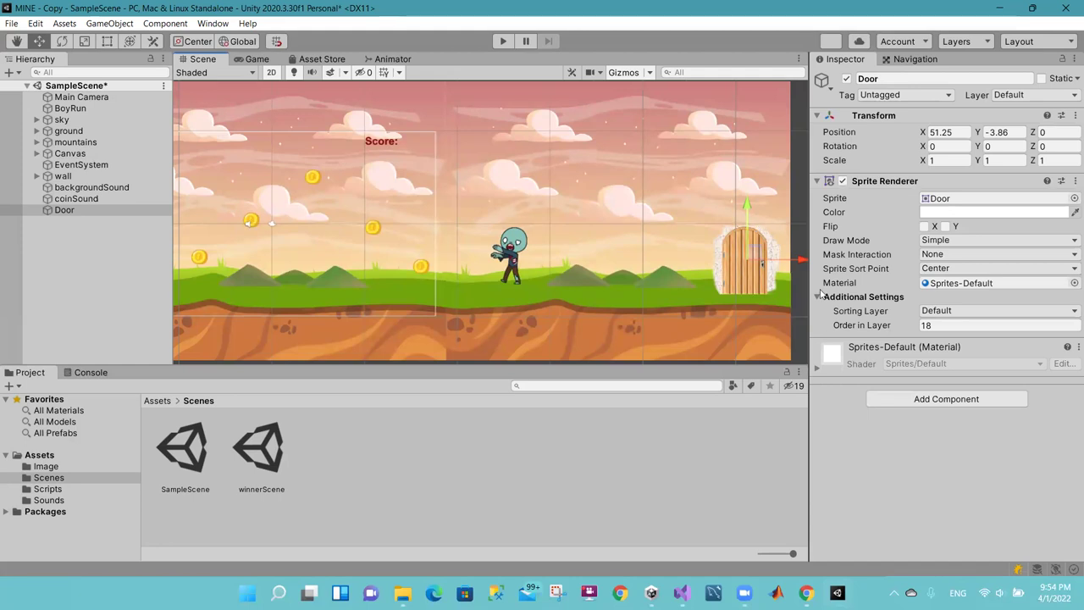
Step: Add a Box Collider 2D to the Door and save the scene
click(924, 398)
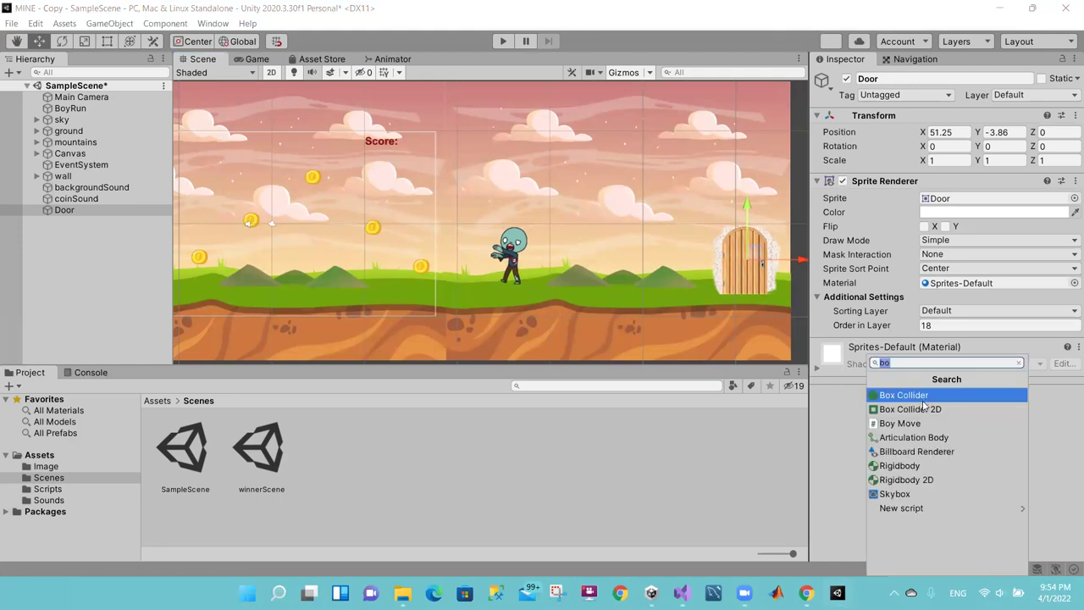
click(924, 409)
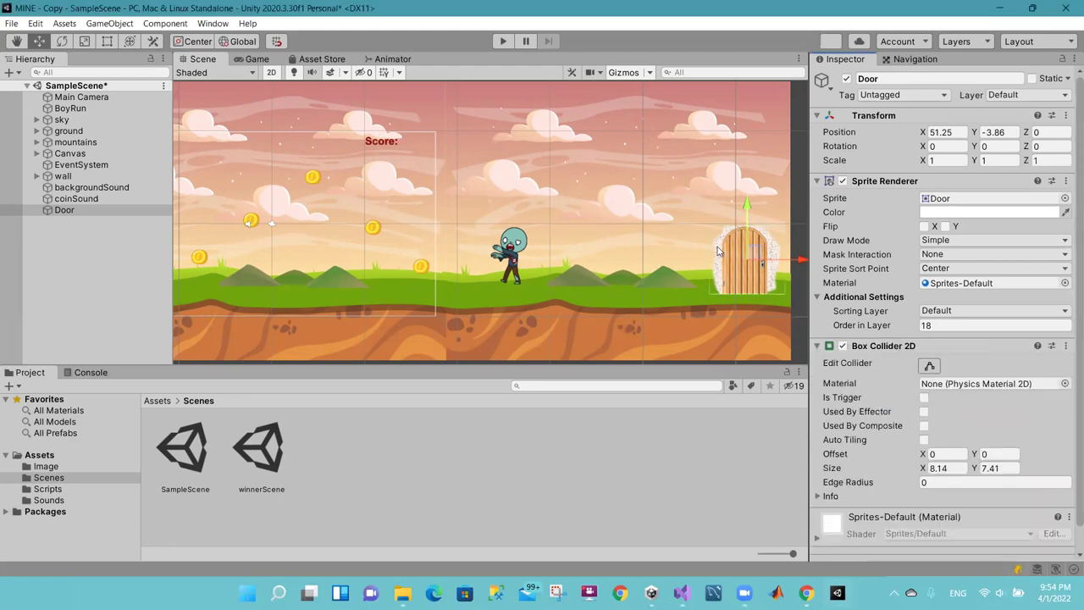
key(ctrl+s)
Step: Test-run the game, reaching score 40, then reselect the door in the scene
click(498, 87)
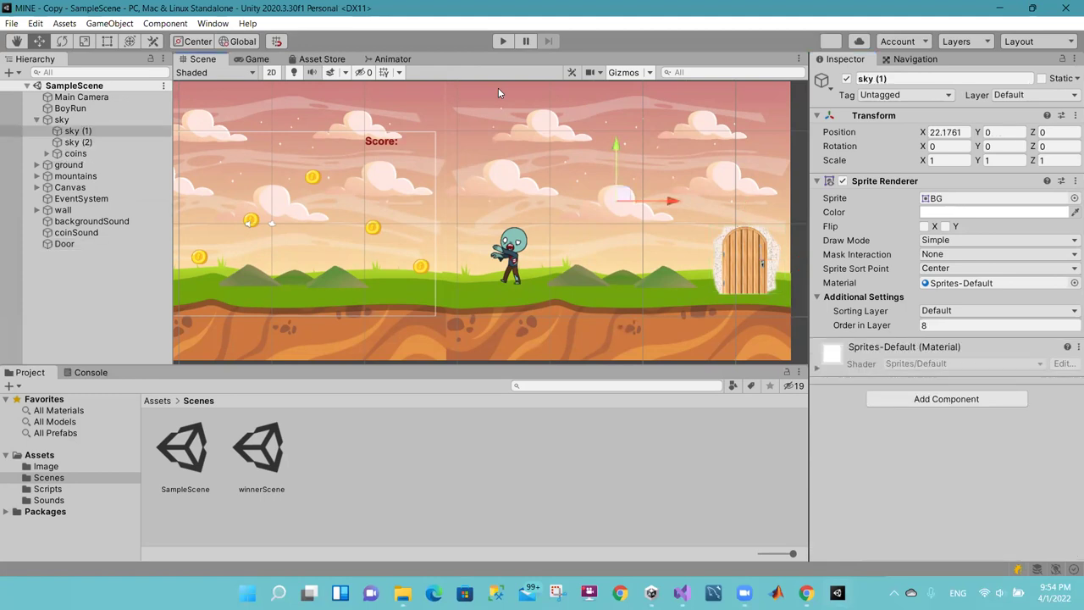
click(503, 43)
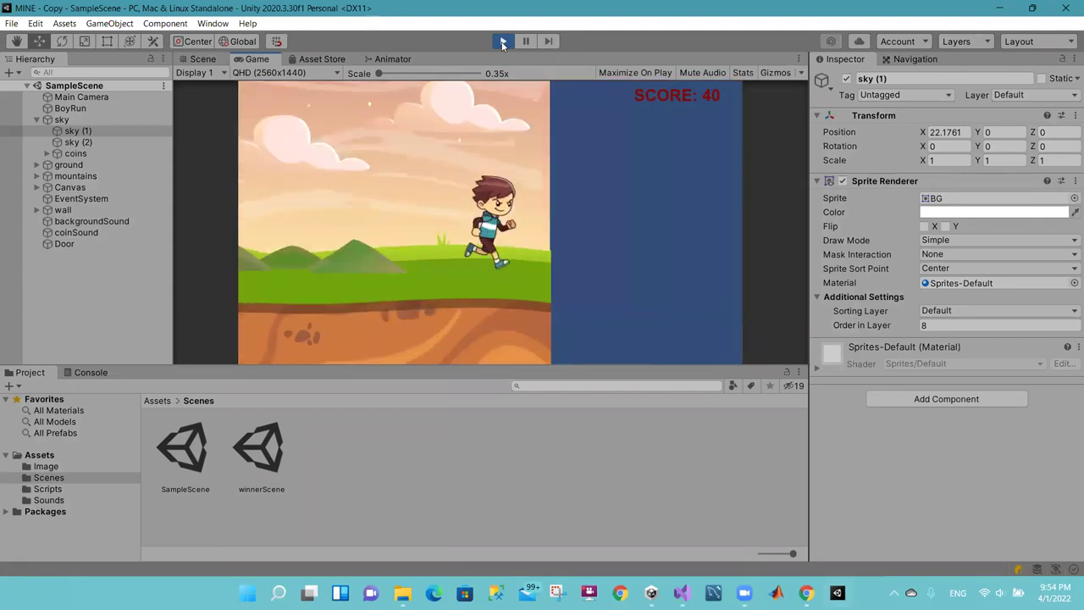
click(502, 42)
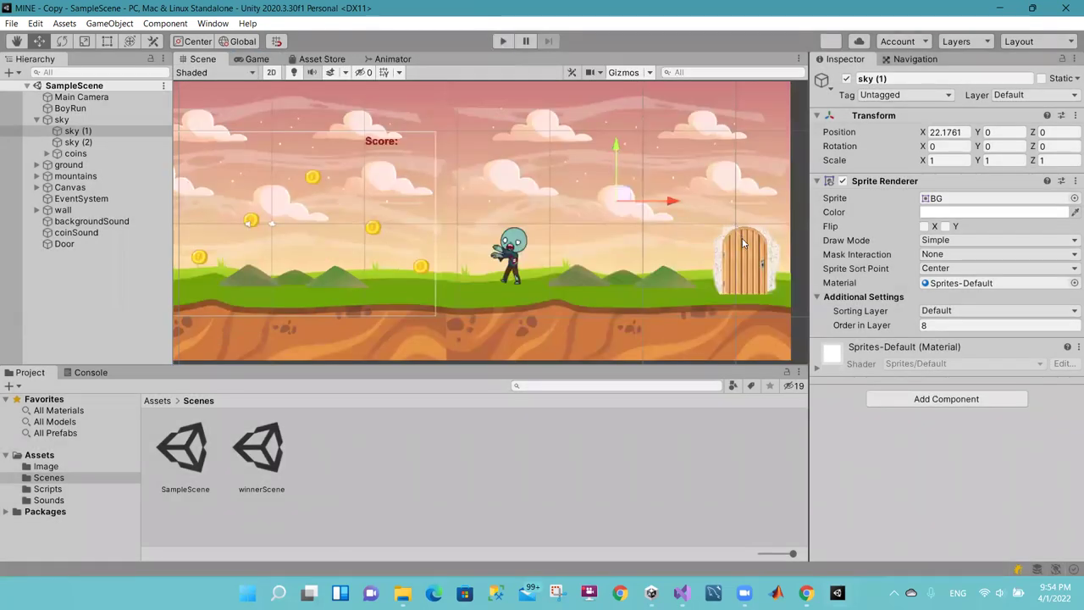
click(722, 267)
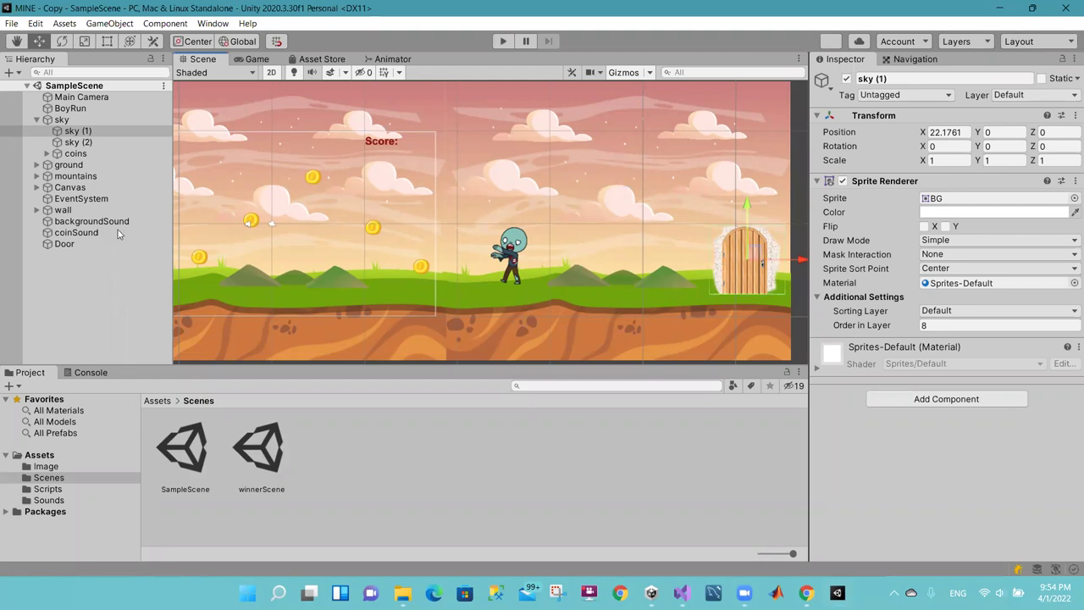
Step: Parent the Door under the ground object and run the game to check the door
click(70, 245)
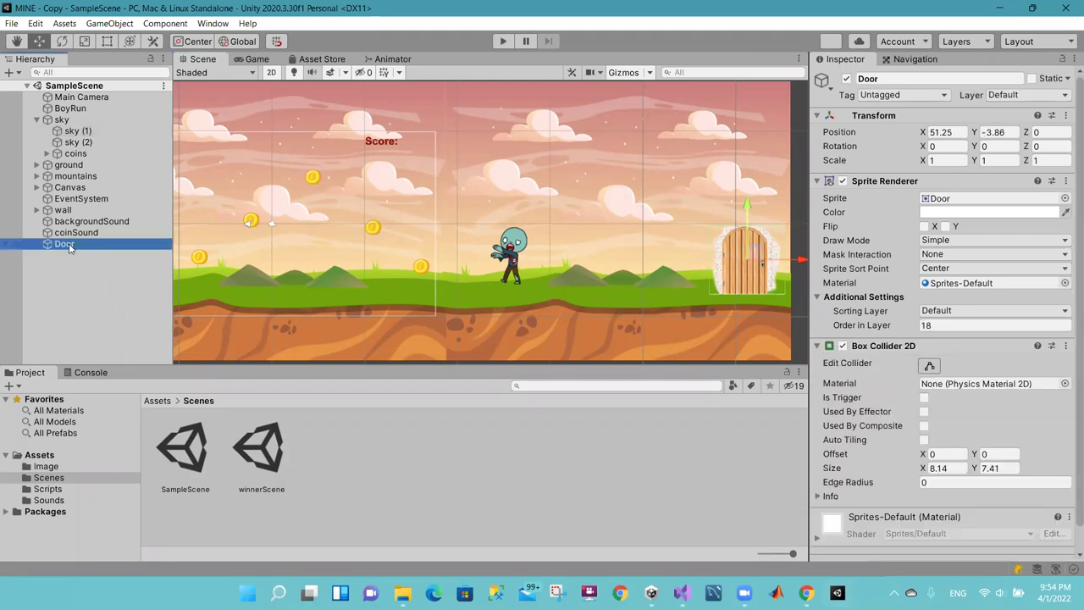
drag(65, 167, 44, 167)
click(37, 165)
click(37, 165)
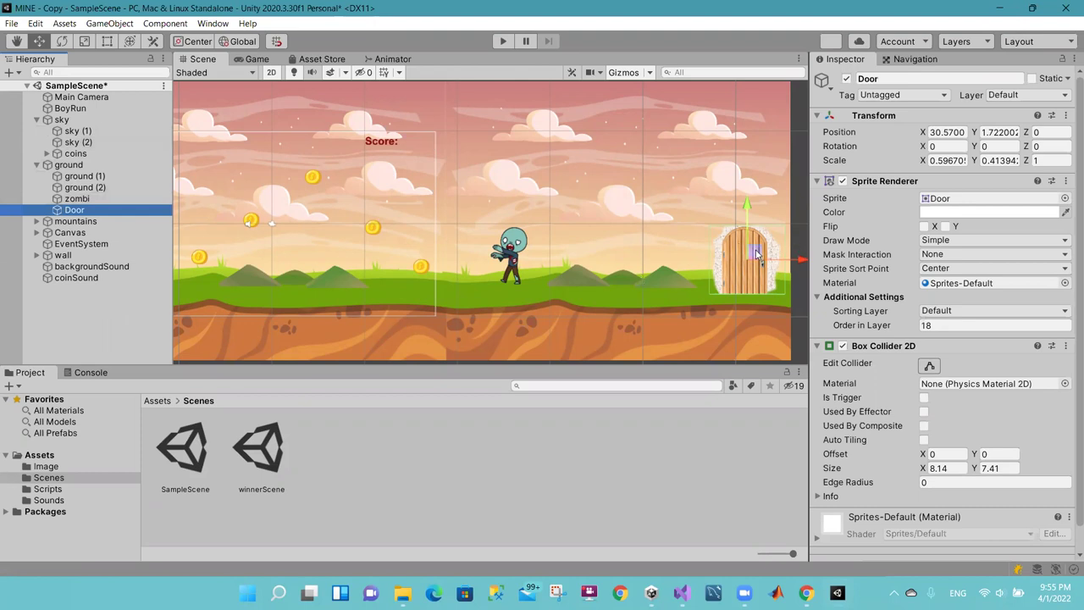
click(504, 40)
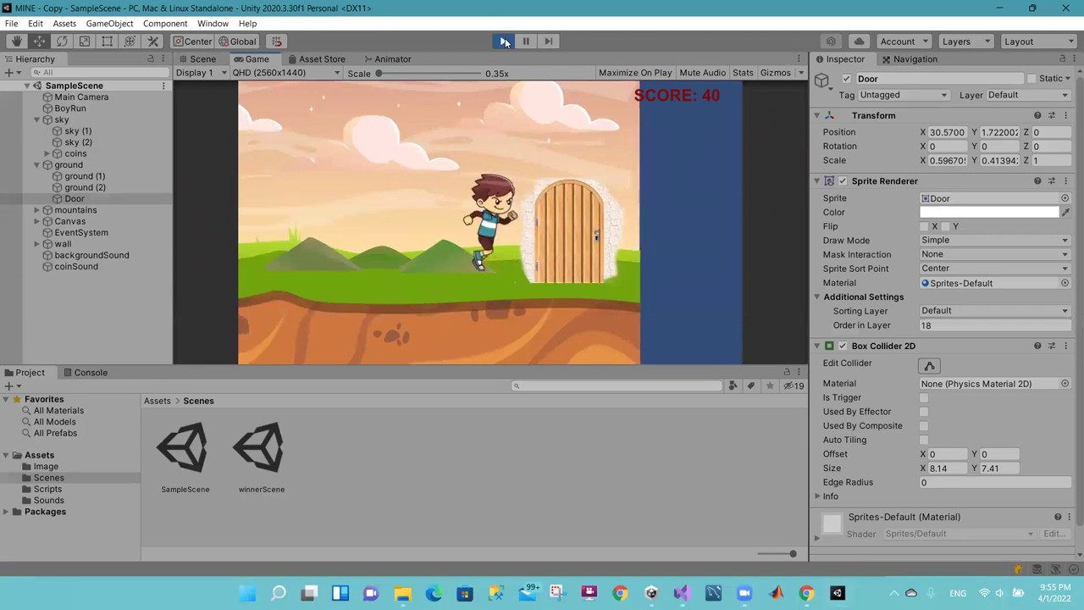
Step: Stop play mode, enlarge the Door to scale 0.69 by 0.48, and raise it to Y 2.23
click(504, 42)
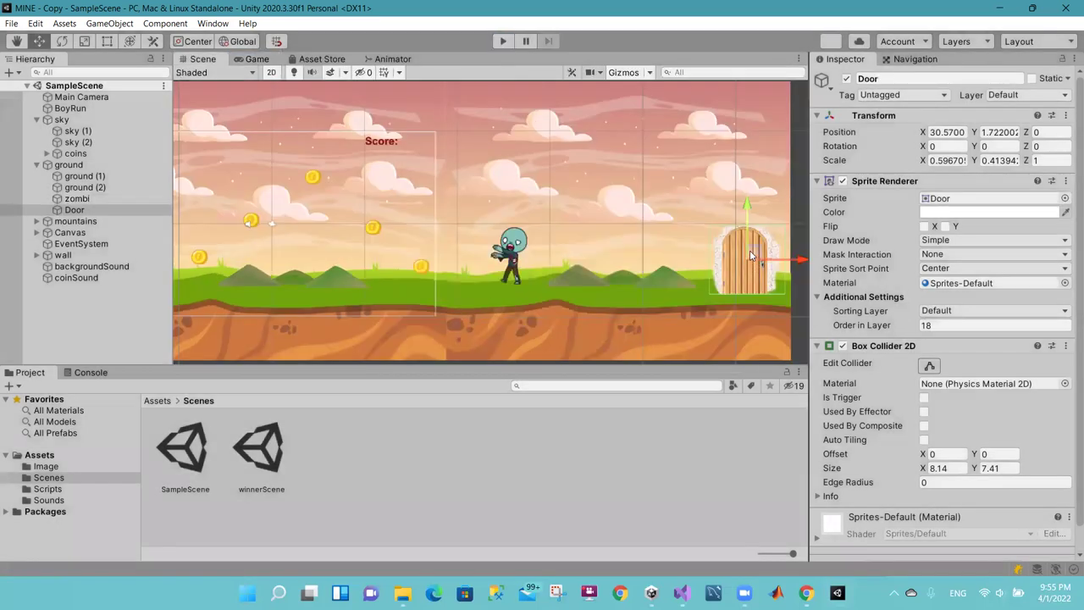
drag(750, 256, 750, 245)
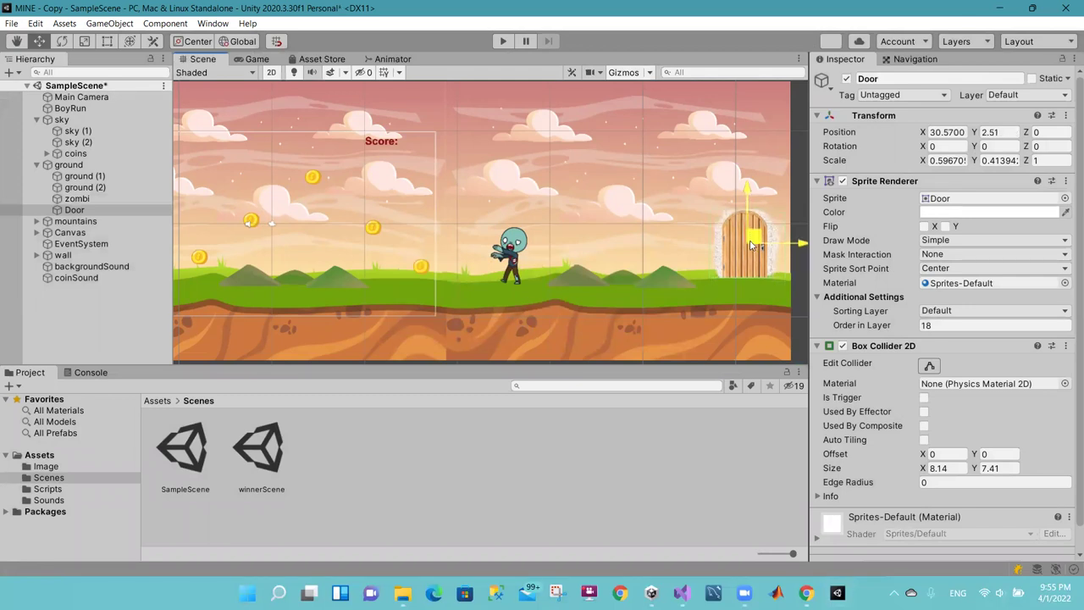
key(ctrl+z)
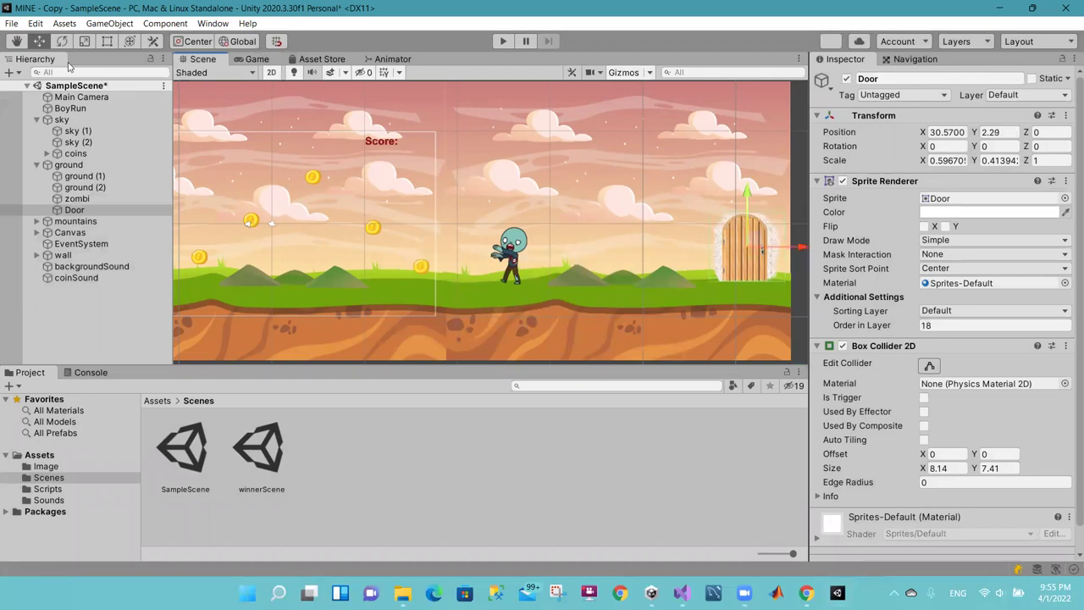
click(83, 44)
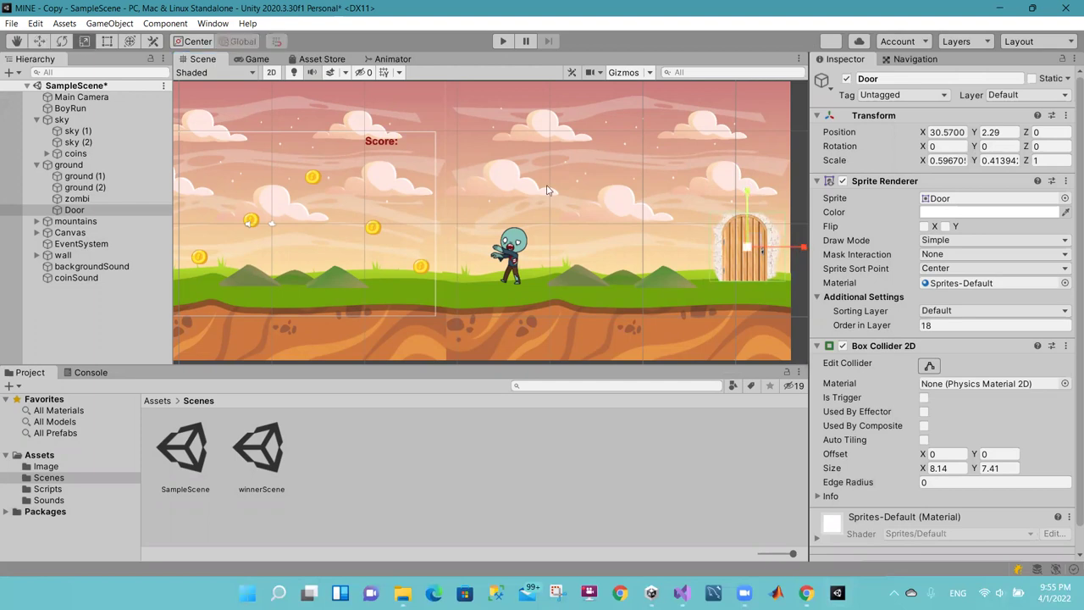
drag(747, 248, 765, 250)
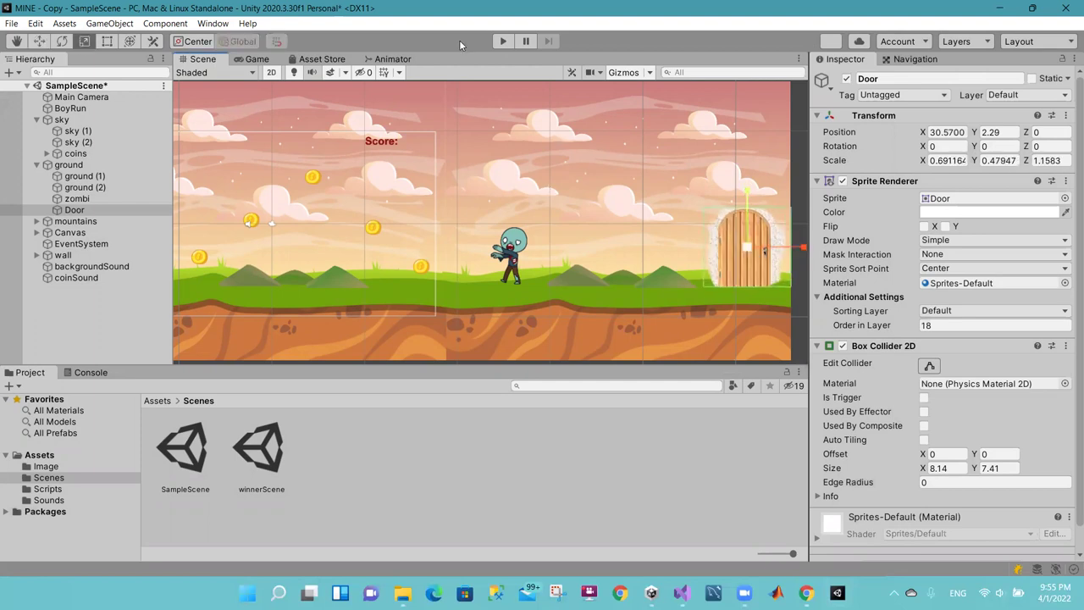
click(41, 43)
drag(746, 225, 746, 230)
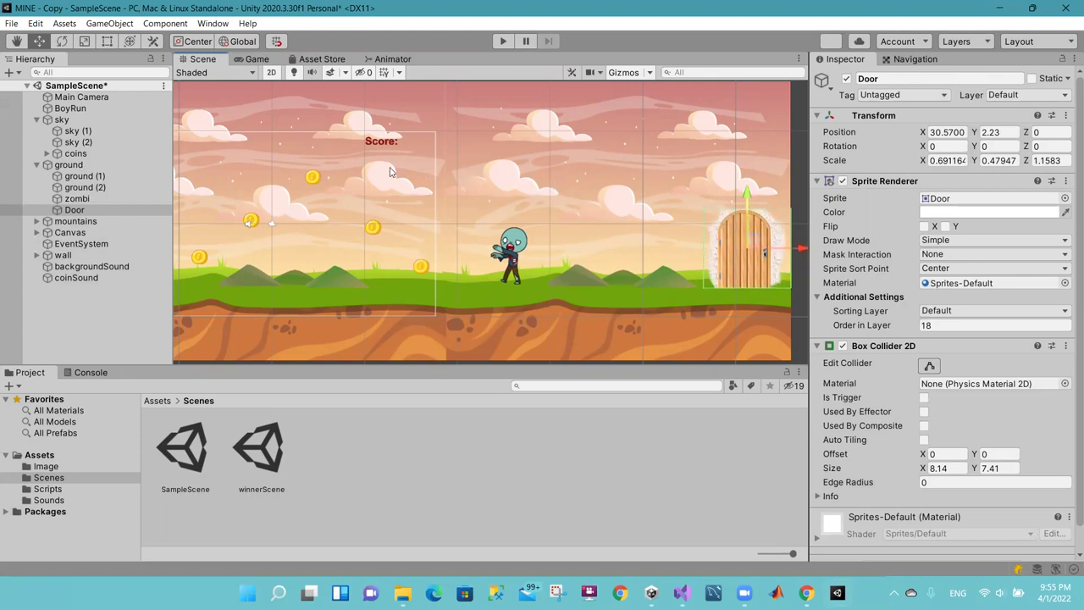
click(93, 313)
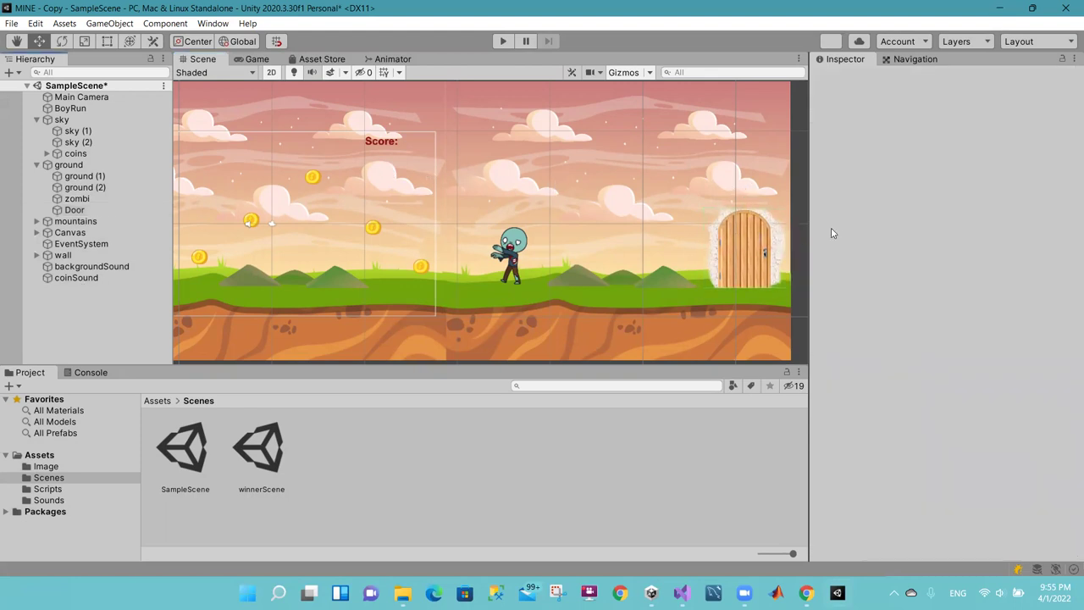
Step: Create a new tag named door in the Tags and Layers settings
click(724, 240)
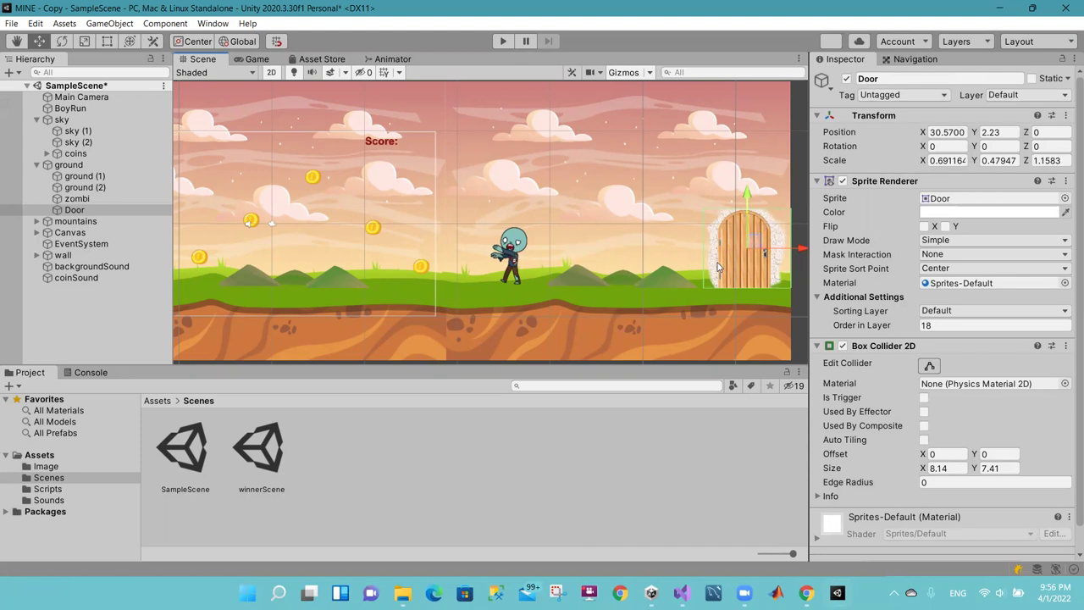
click(965, 43)
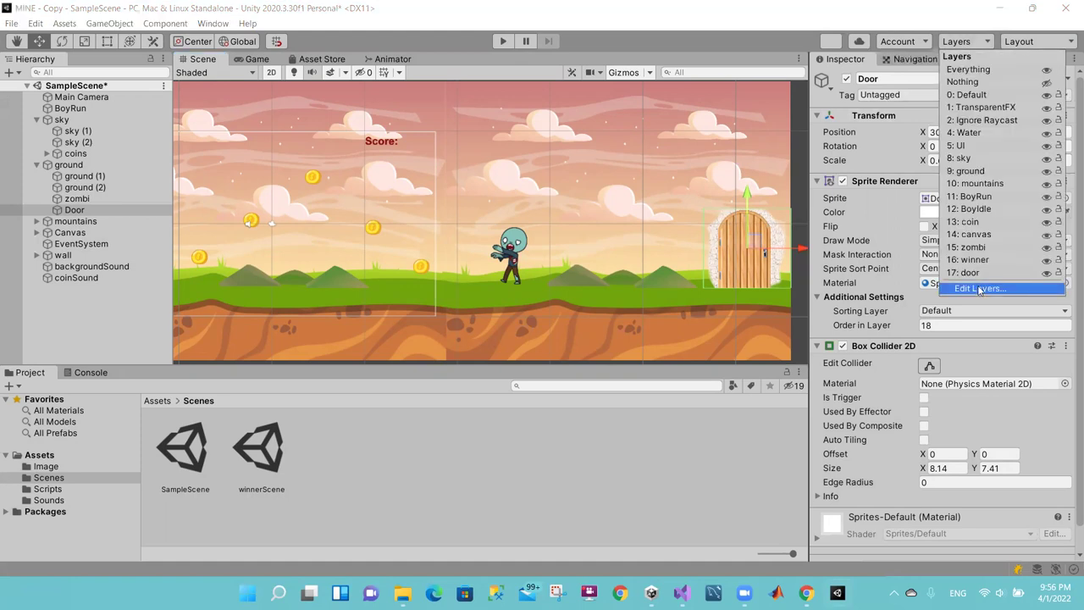
click(978, 289)
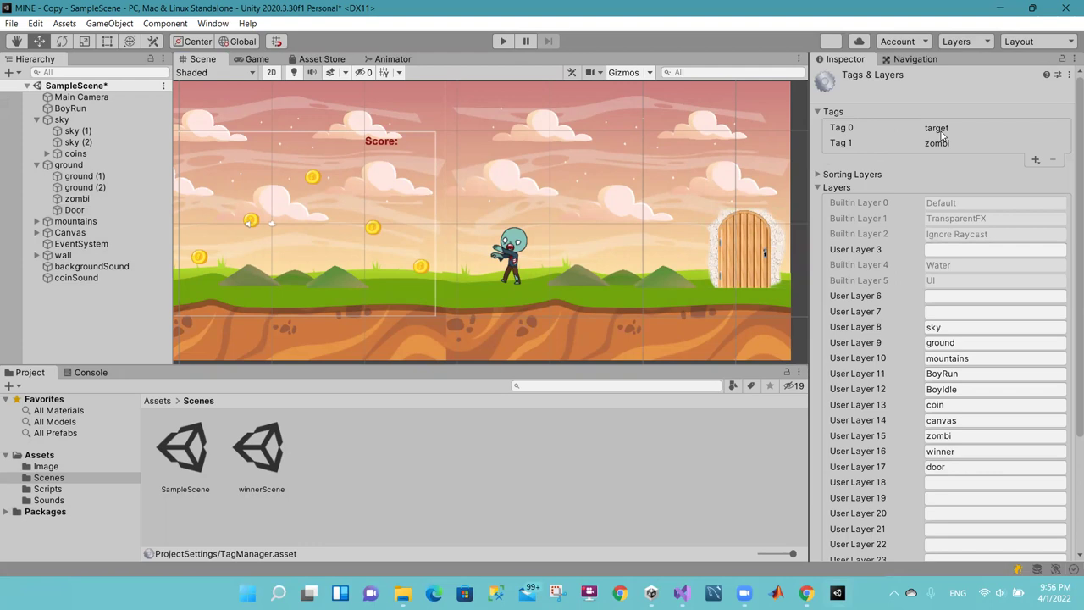
click(1036, 160)
text(door)
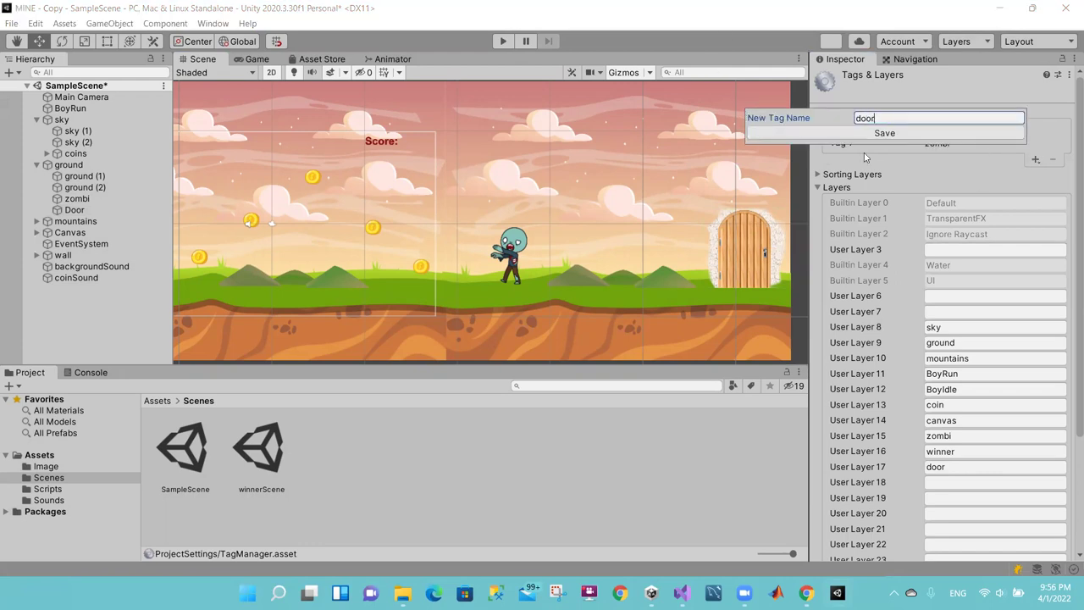
click(859, 133)
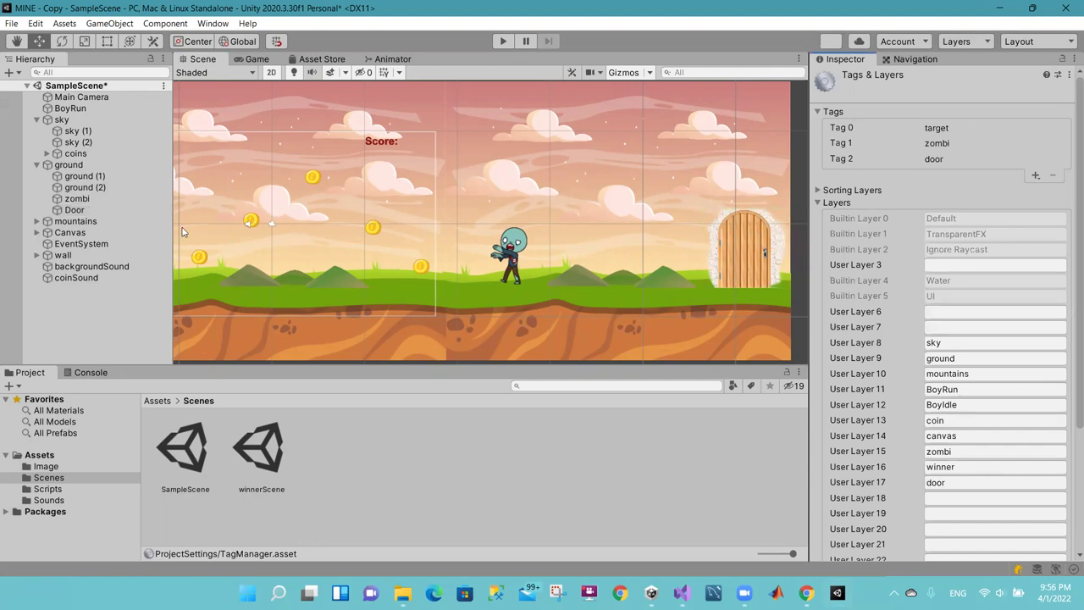
Step: Tag the Door object as door and show the Scripts folder
click(68, 210)
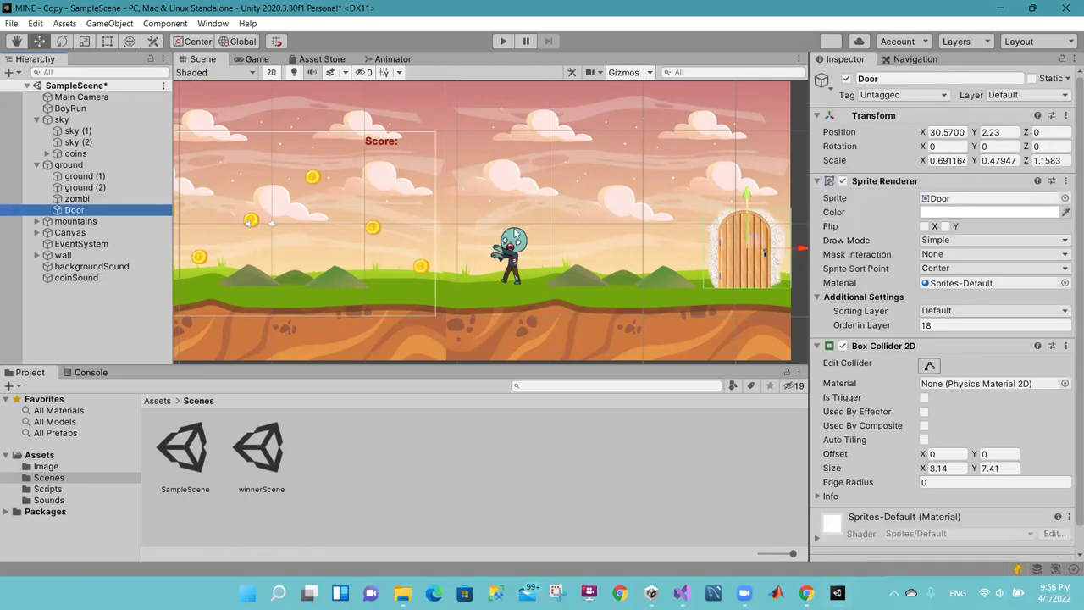
click(873, 96)
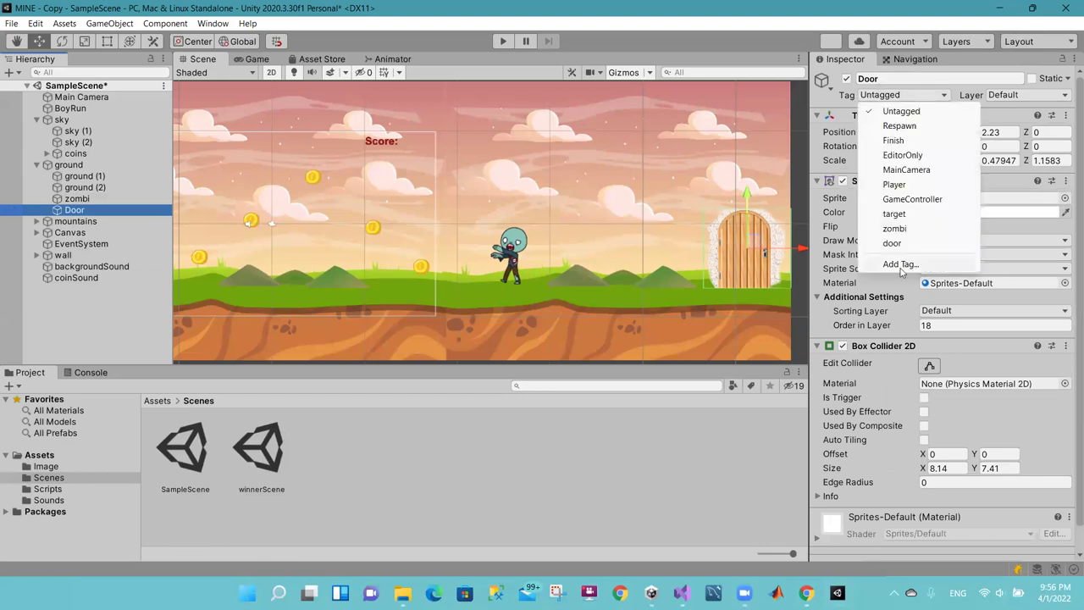
click(891, 243)
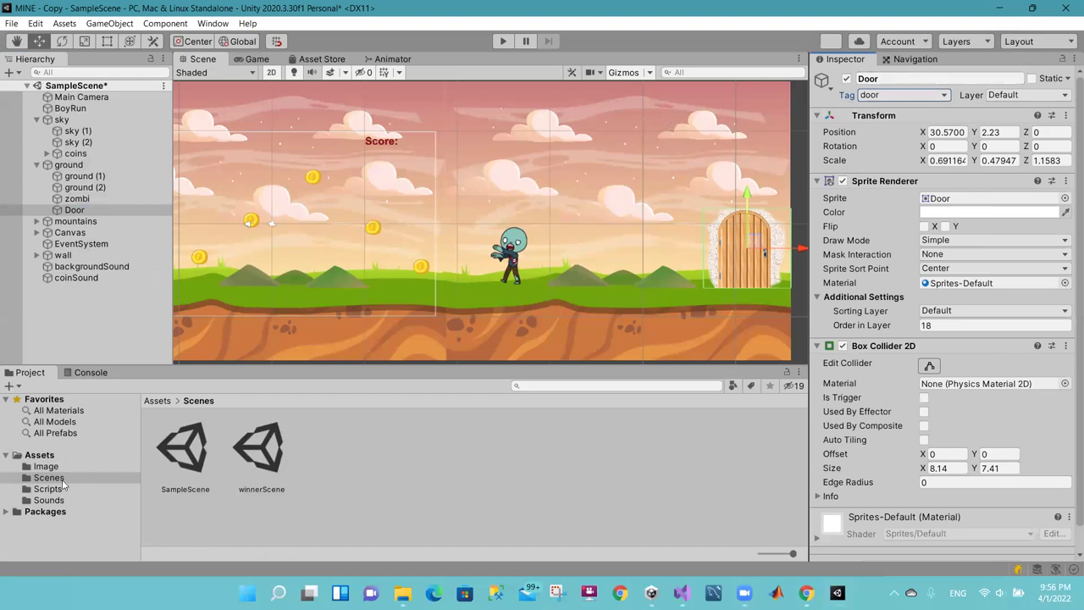
click(51, 489)
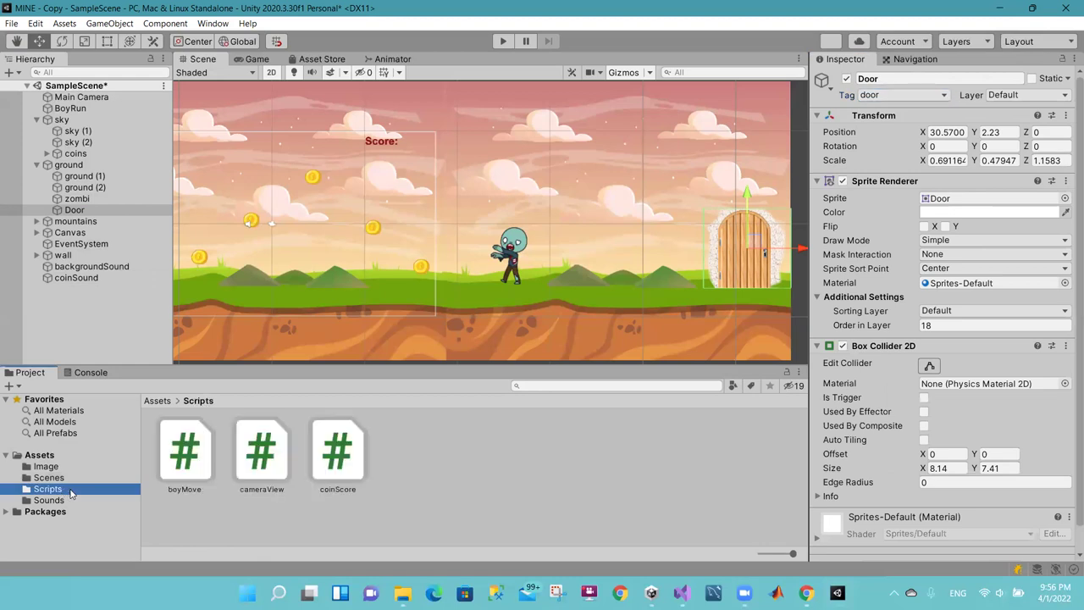
Step: Open boyMove.cs in Visual Studio and locate the zombi branch in OnCollisionEnter2D
click(192, 454)
double_click(189, 454)
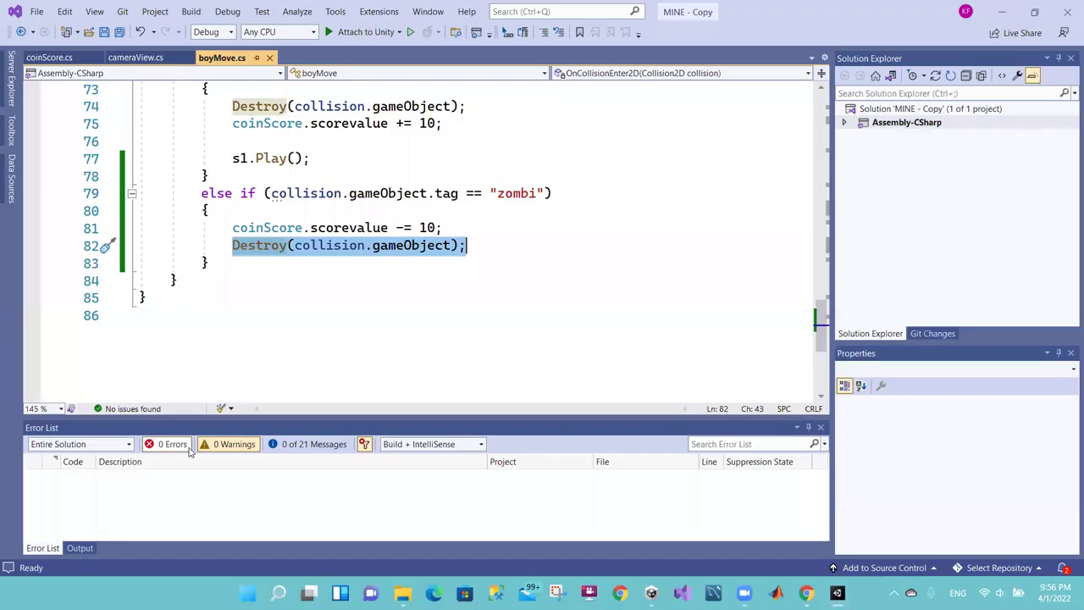
click(246, 194)
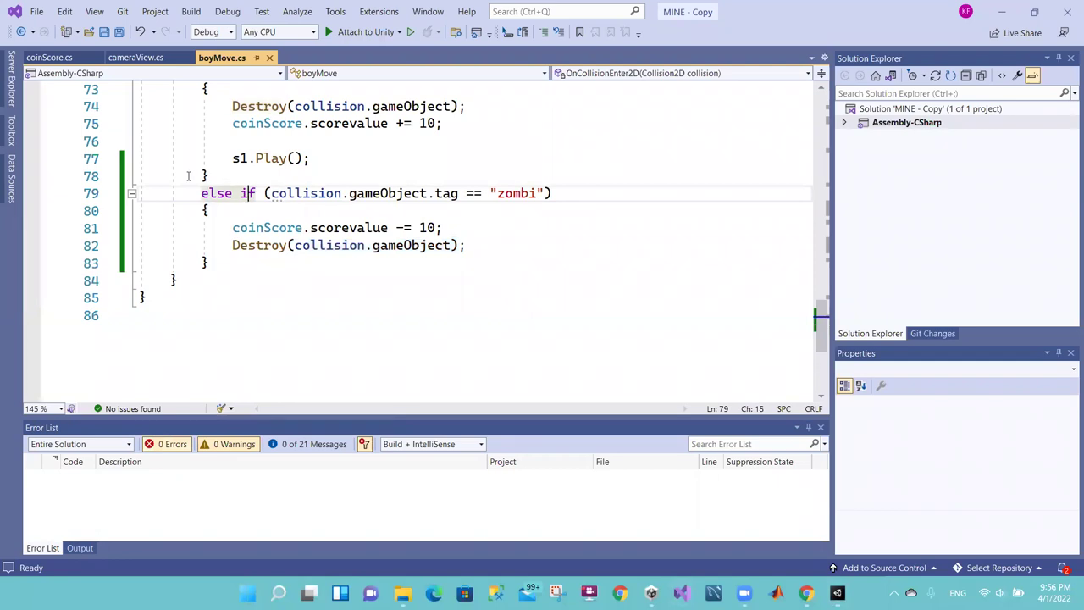
click(241, 123)
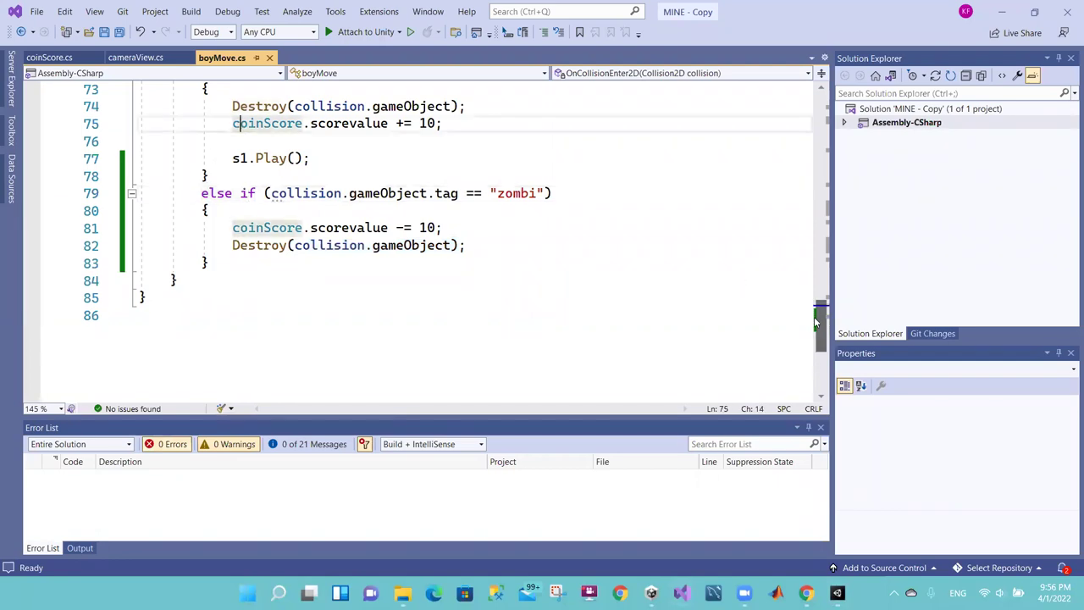
drag(817, 319, 815, 312)
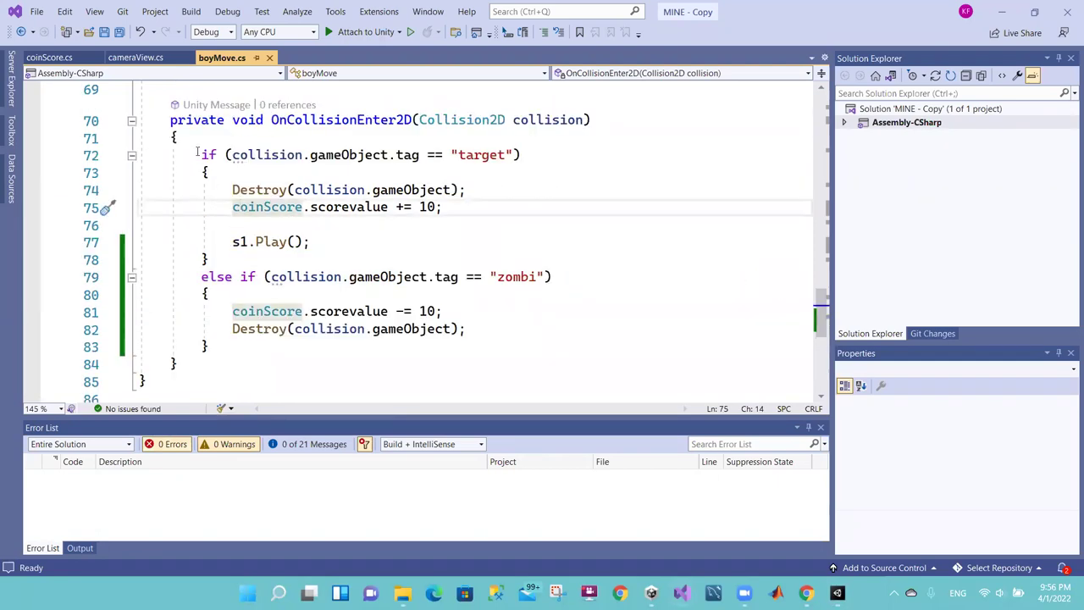
drag(199, 154, 356, 254)
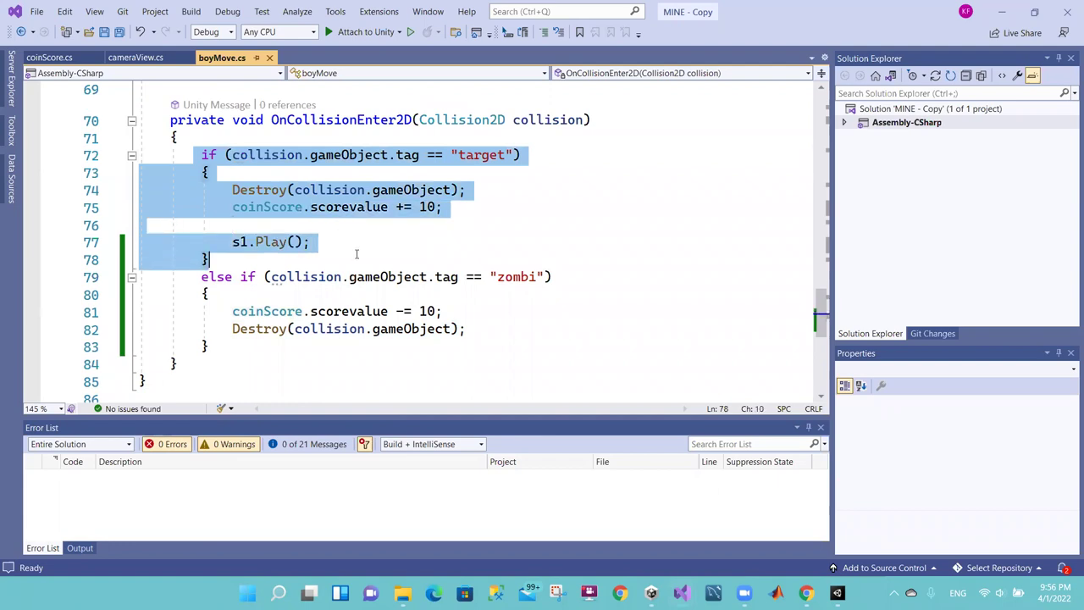
click(201, 277)
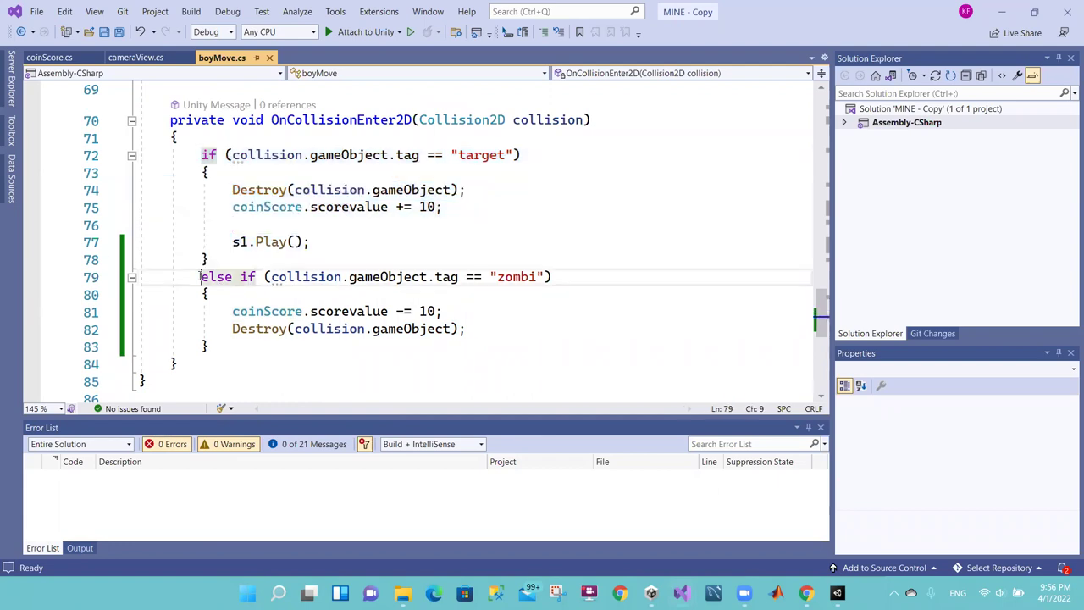
drag(201, 277, 336, 347)
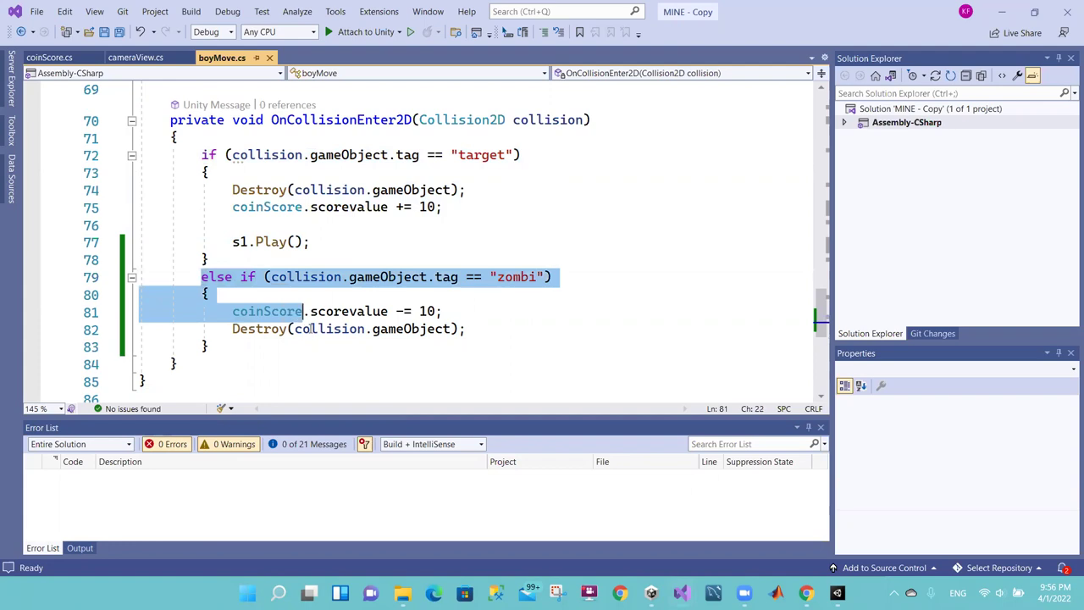
click(222, 347)
Step: Add else if (collision.gameObject.tag == "door") with an opening brace after the zombi branch
key(Return)
text(e)
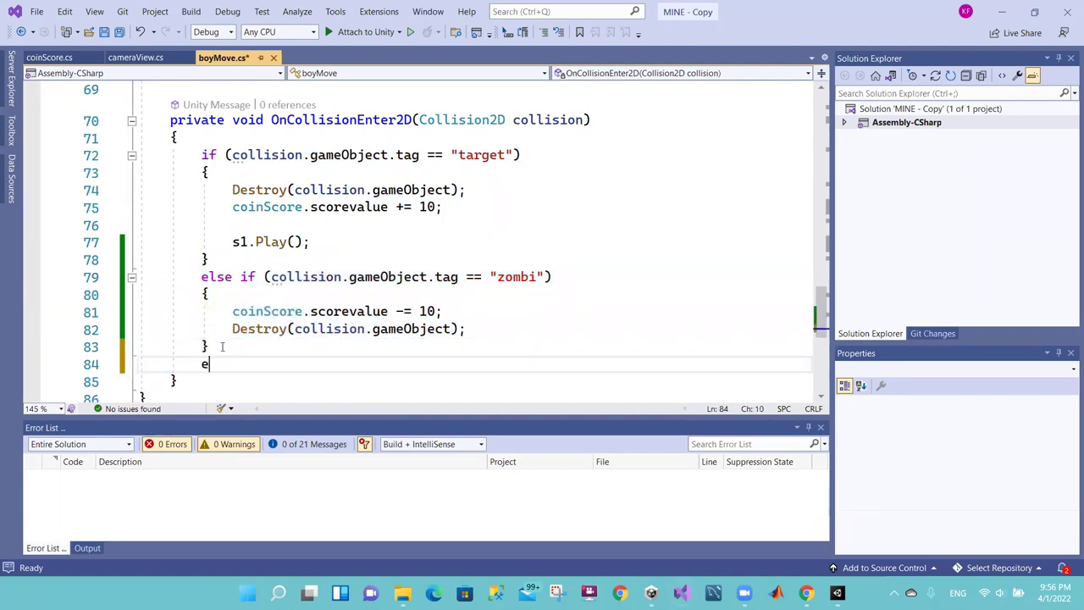
text(lse if ()
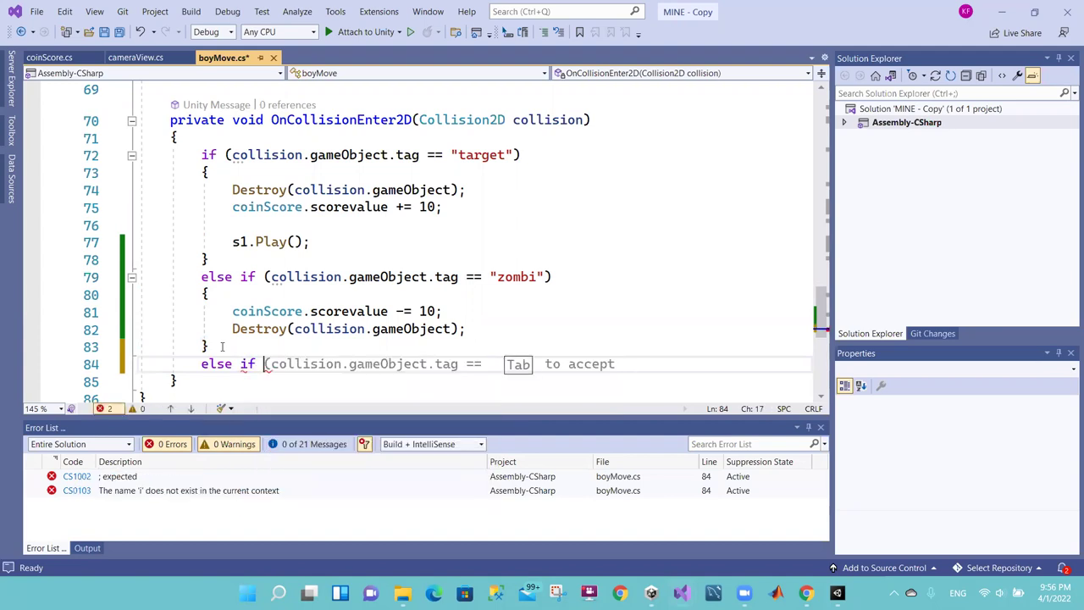
key(Tab)
text("door"))
key(Return)
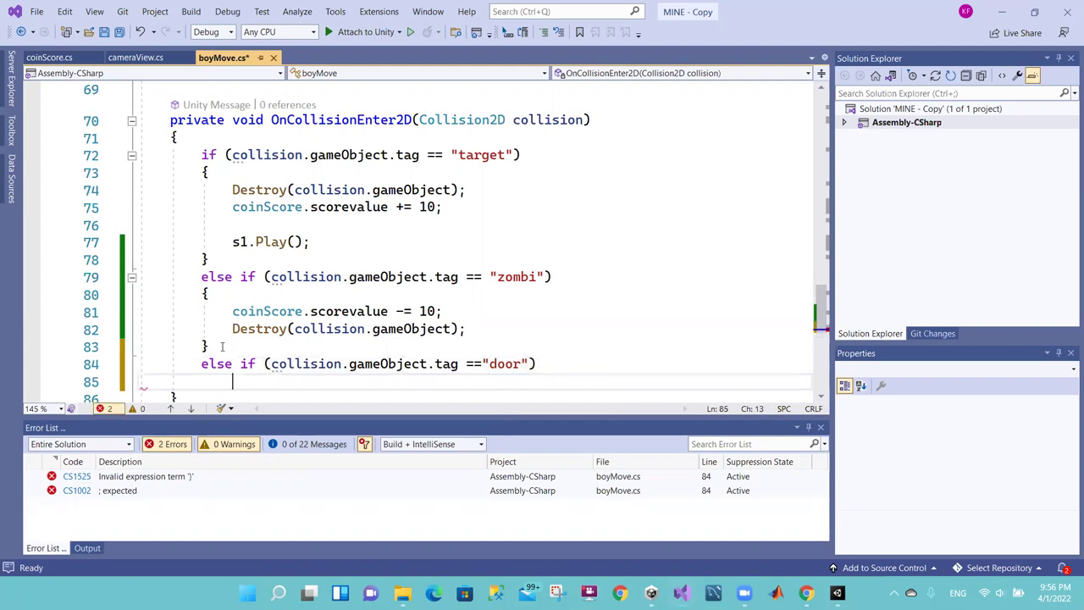
text({)
key(Return)
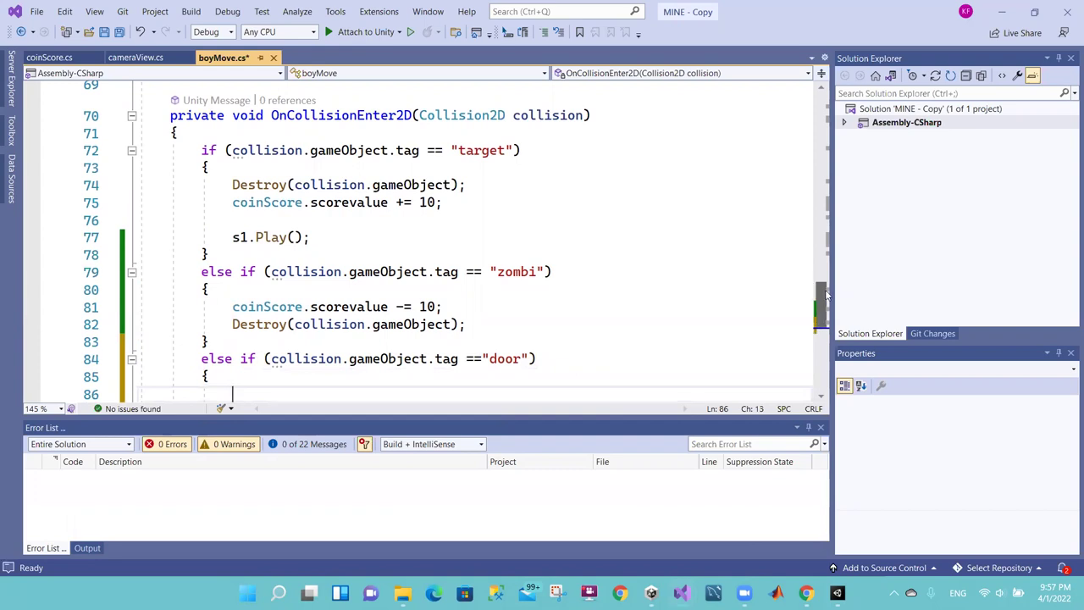
scroll(827, 307, down, 2)
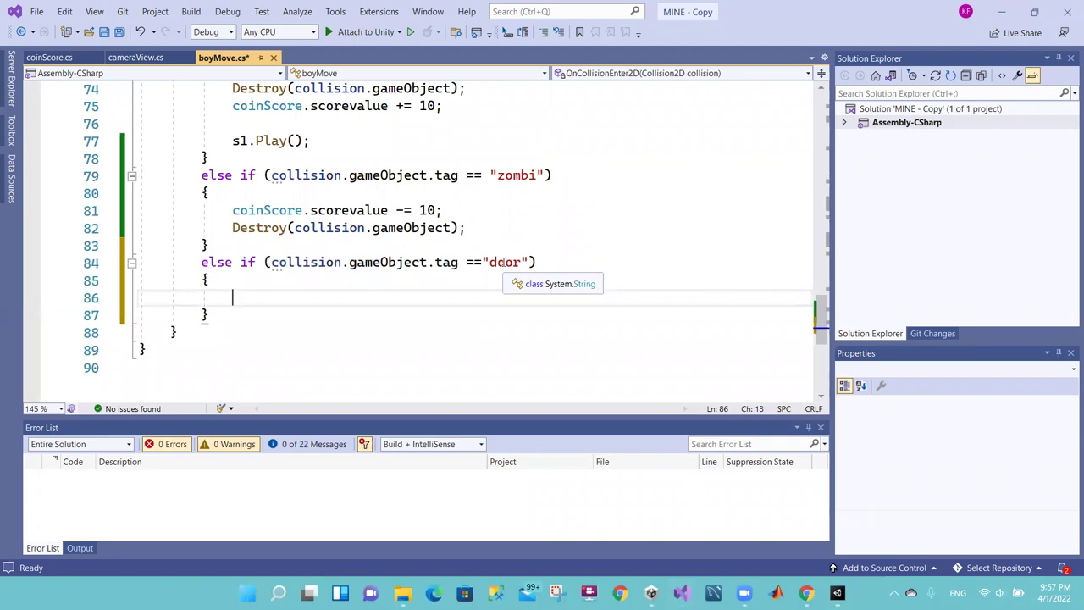
Step: Write Application.LoadLevel("winnerScene"); in the door branch using IntelliSense completions
text(appl)
key(Tab)
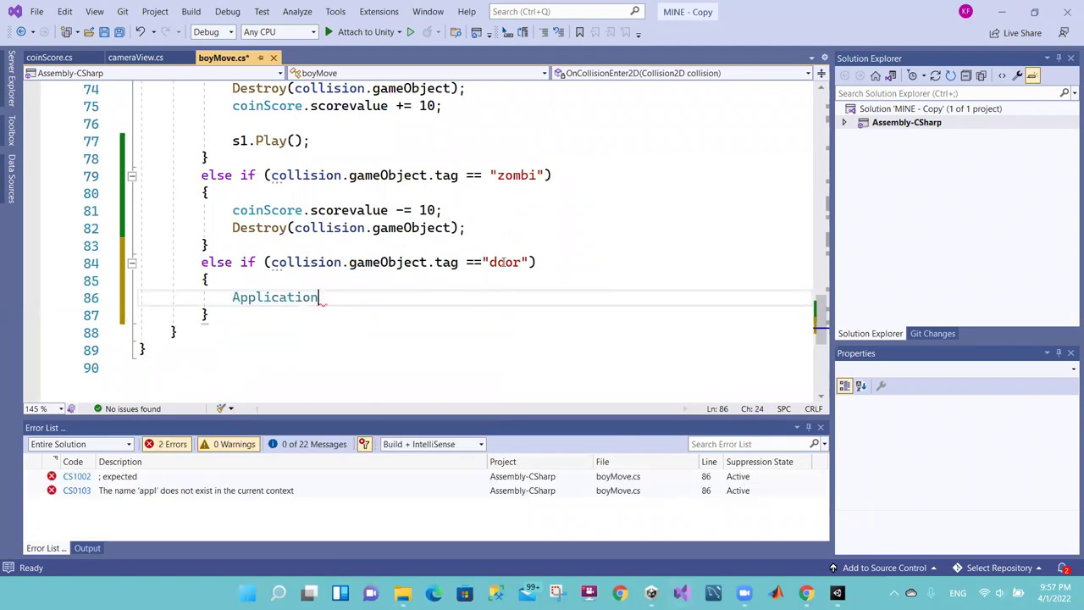
text(.l)
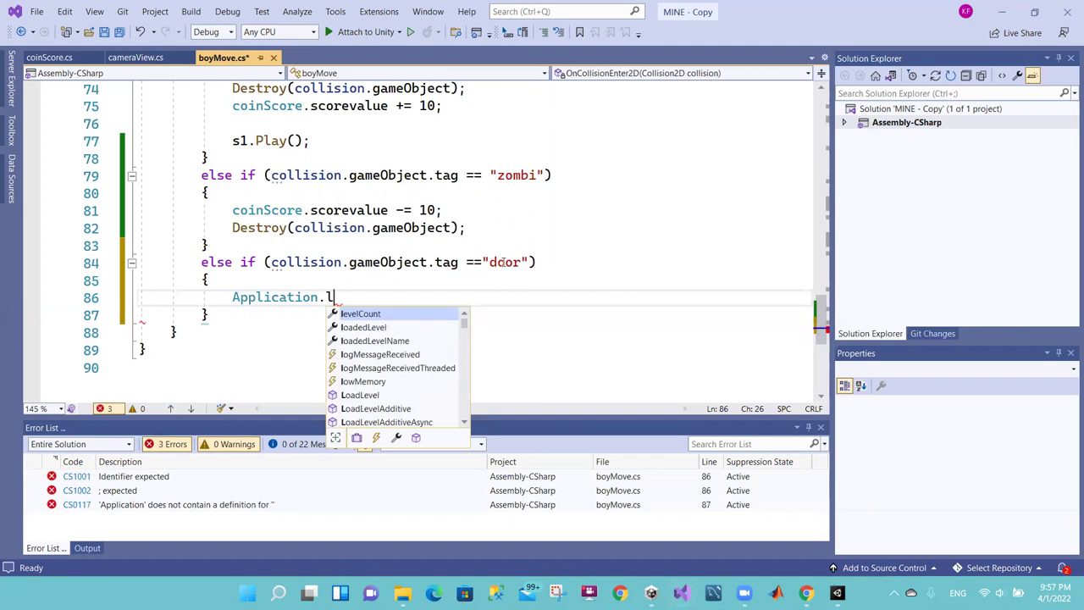
text(oa)
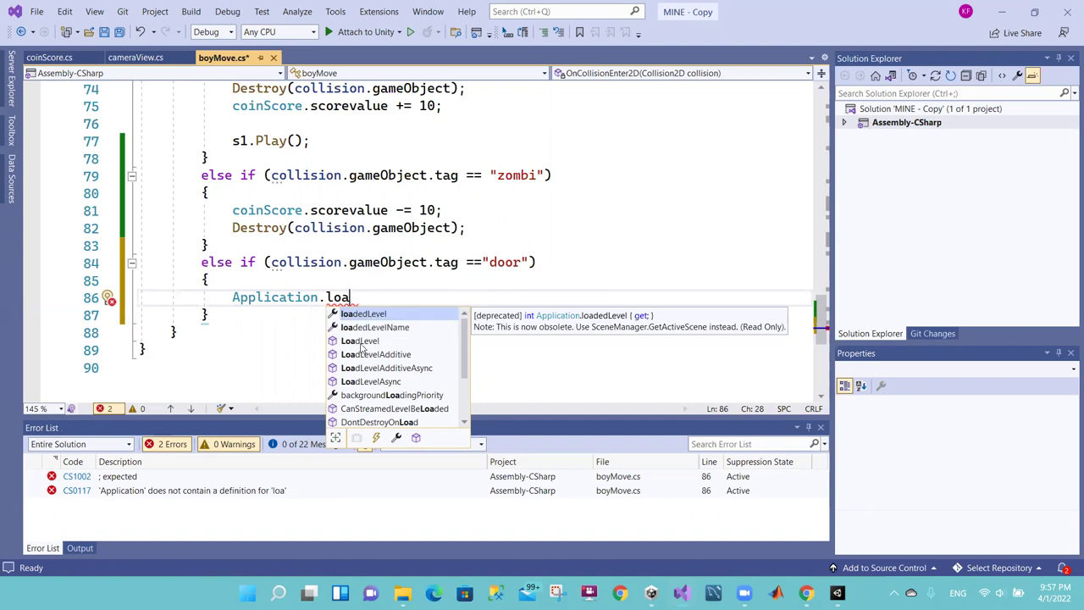
double_click(360, 347)
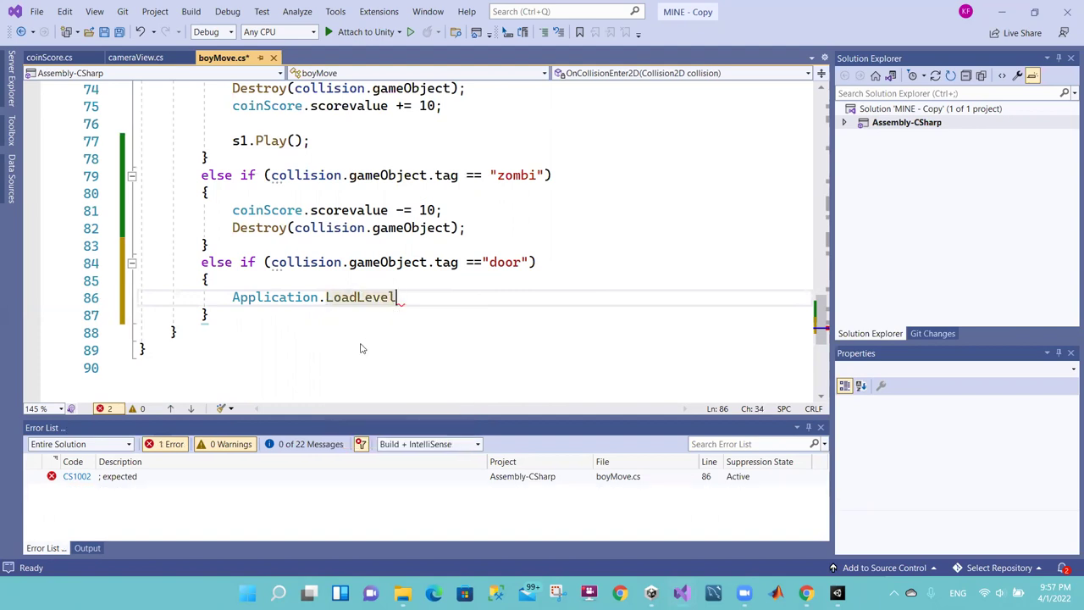
text(("winnerScene"))
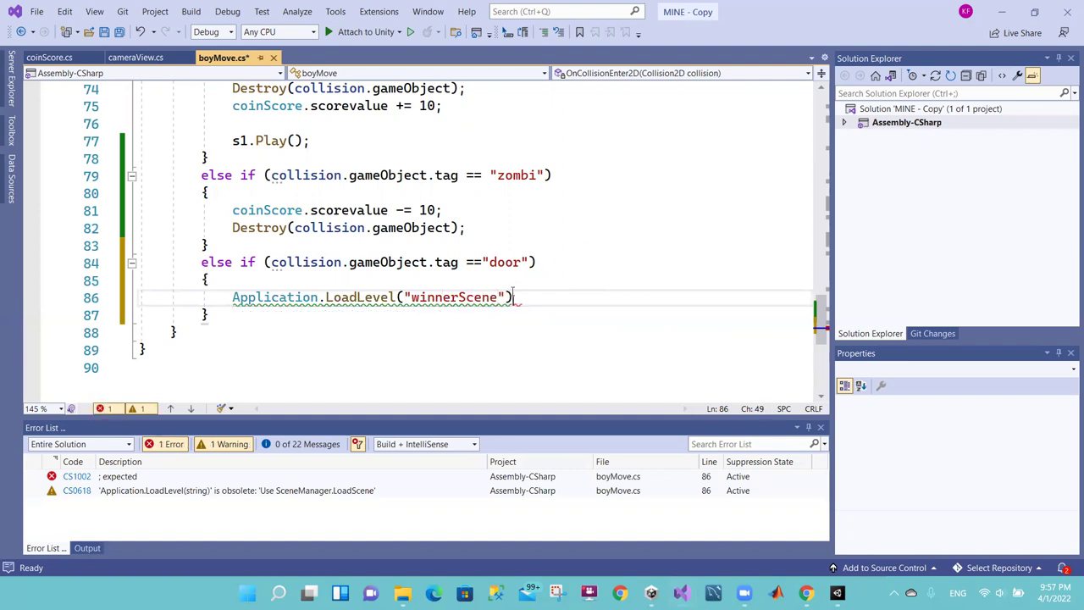
text(;)
Step: Check the LoadLevel deprecation warning and the winnerScene name, then return to Unity
click(340, 298)
click(391, 298)
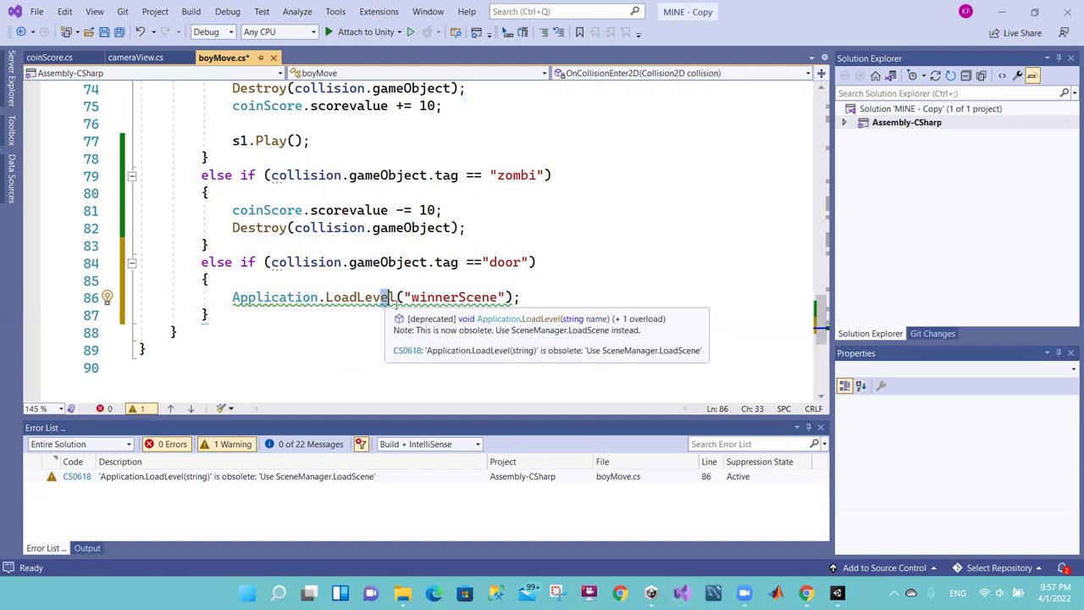
key(ctrl+Left)
shift+click(359, 299)
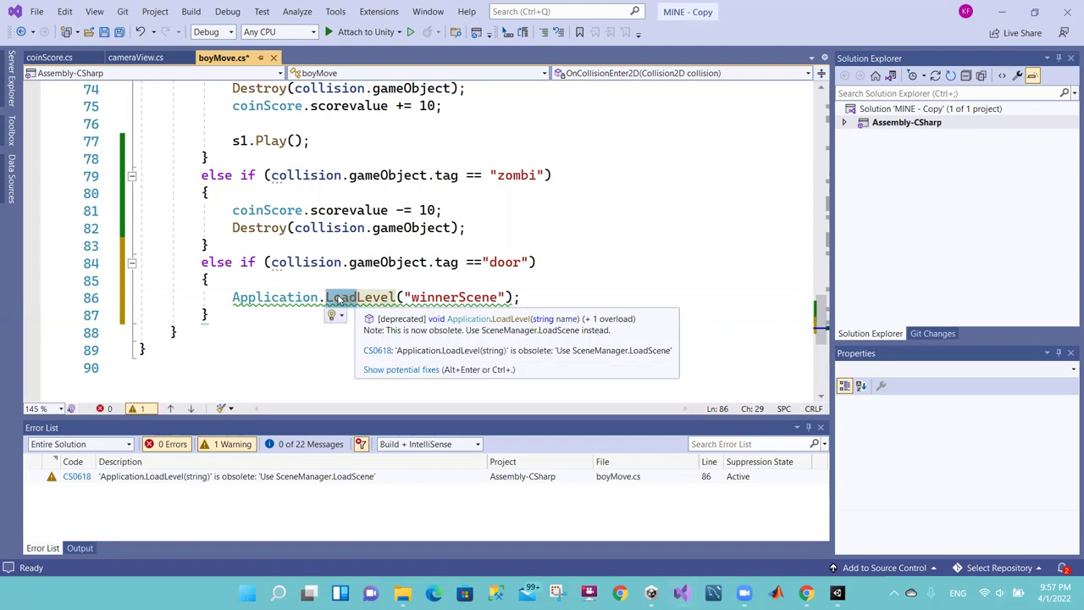
click(364, 297)
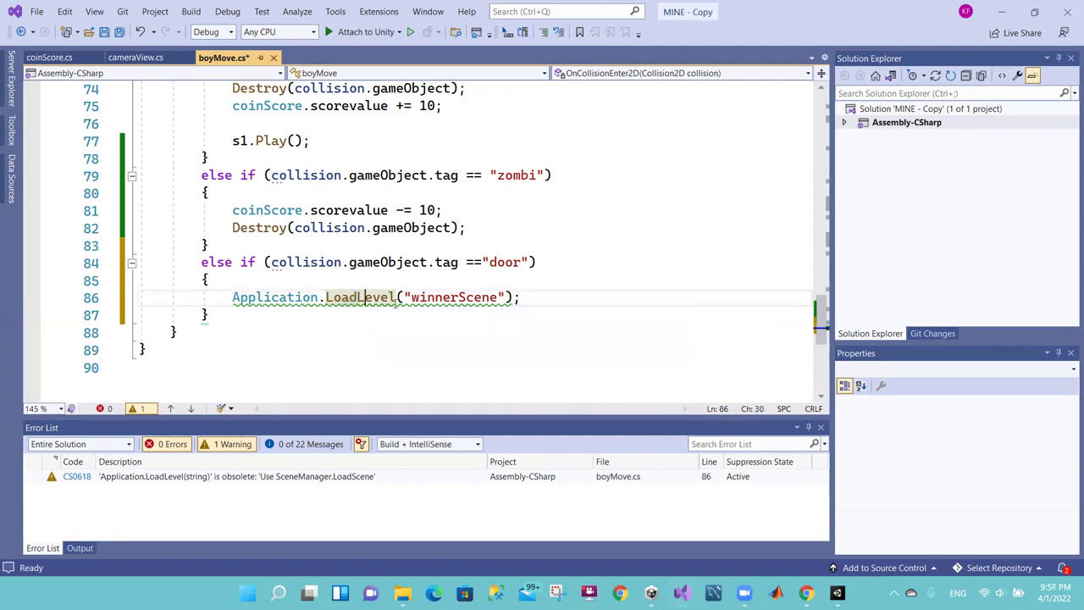
mouse_move(409, 298)
drag(405, 296, 499, 296)
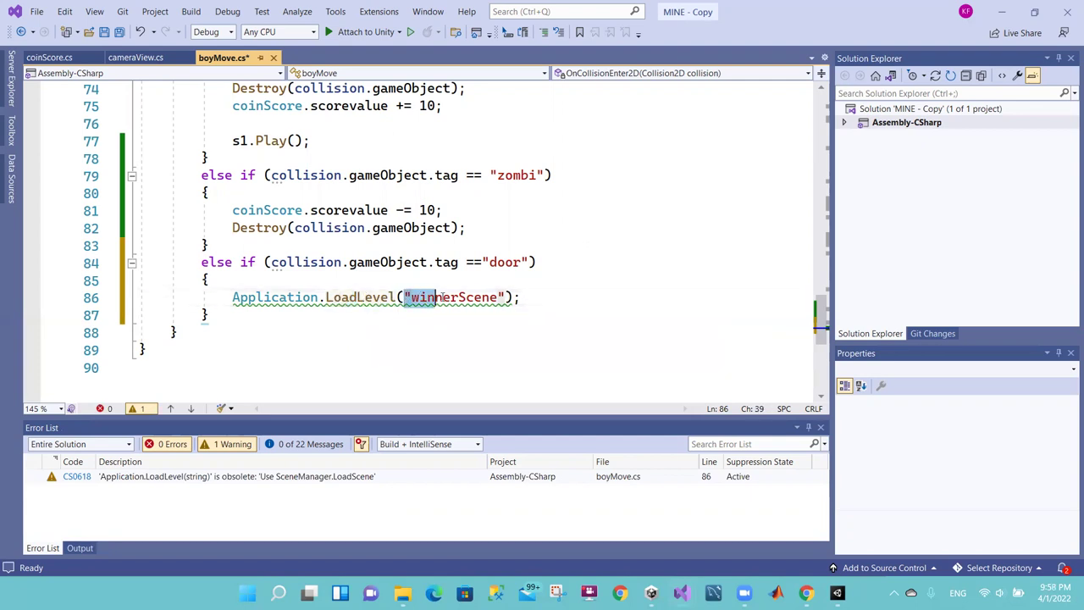
click(498, 296)
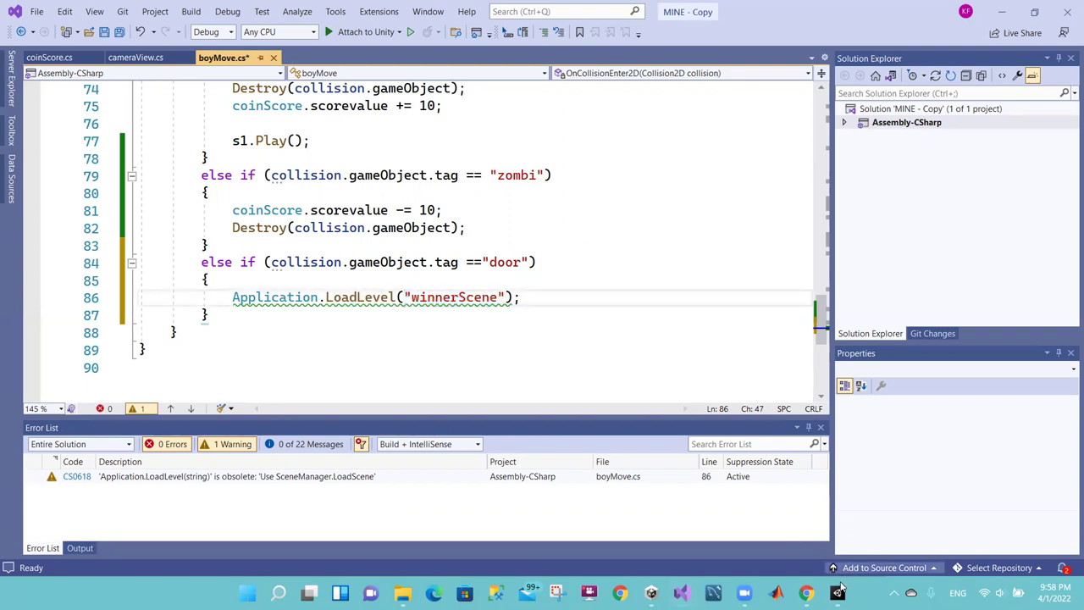
key(alt+Tab)
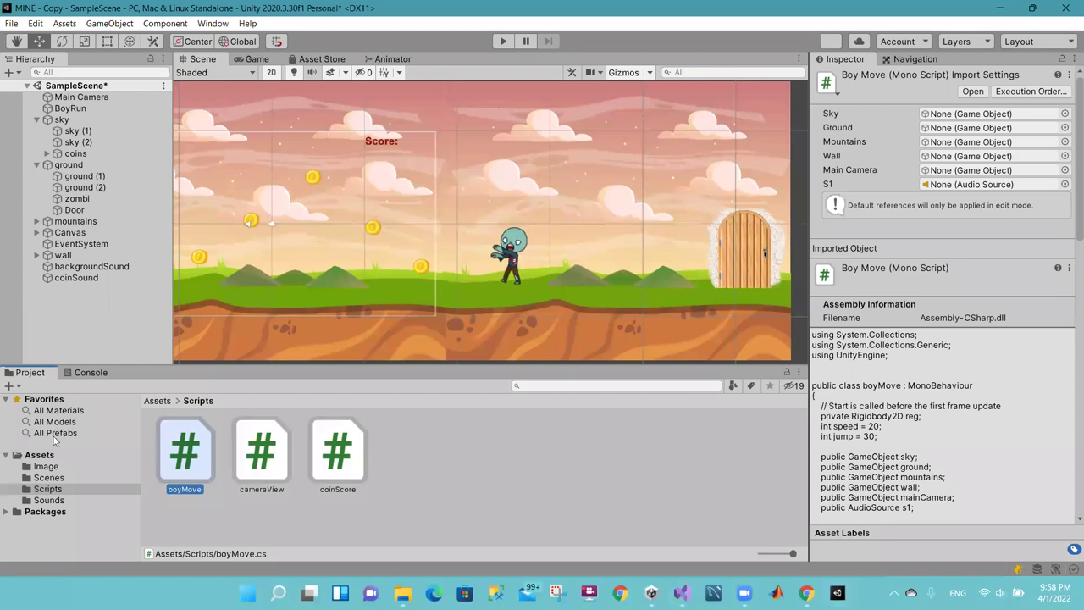
Step: Verify the scene asset in Assets > Scenes is named exactly winnerScene, then return to Visual Studio
click(49, 477)
click(256, 491)
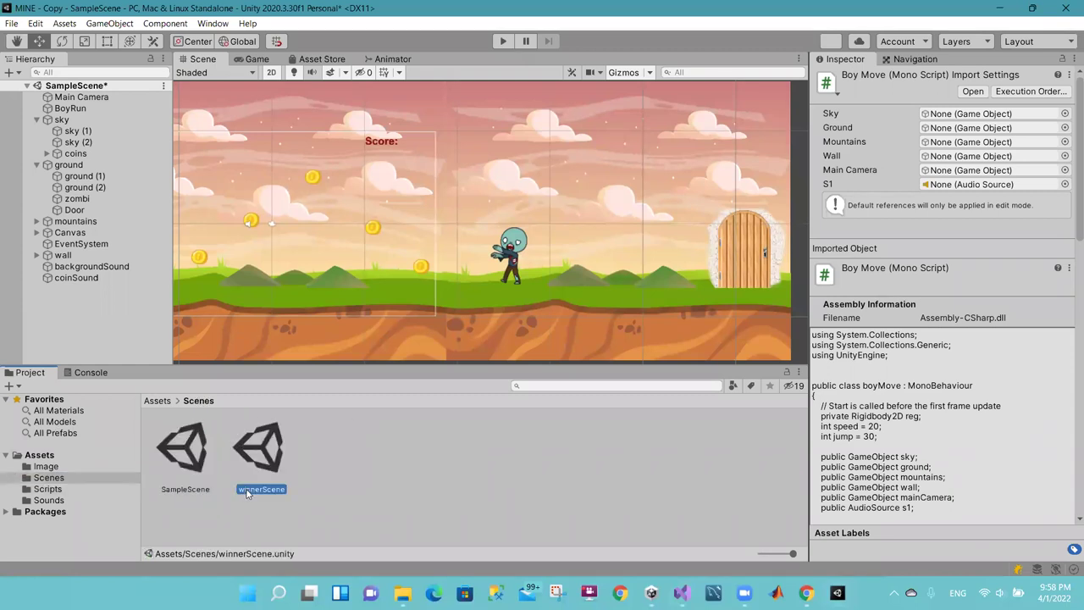
click(264, 491)
key(Return)
mouse_move(680, 593)
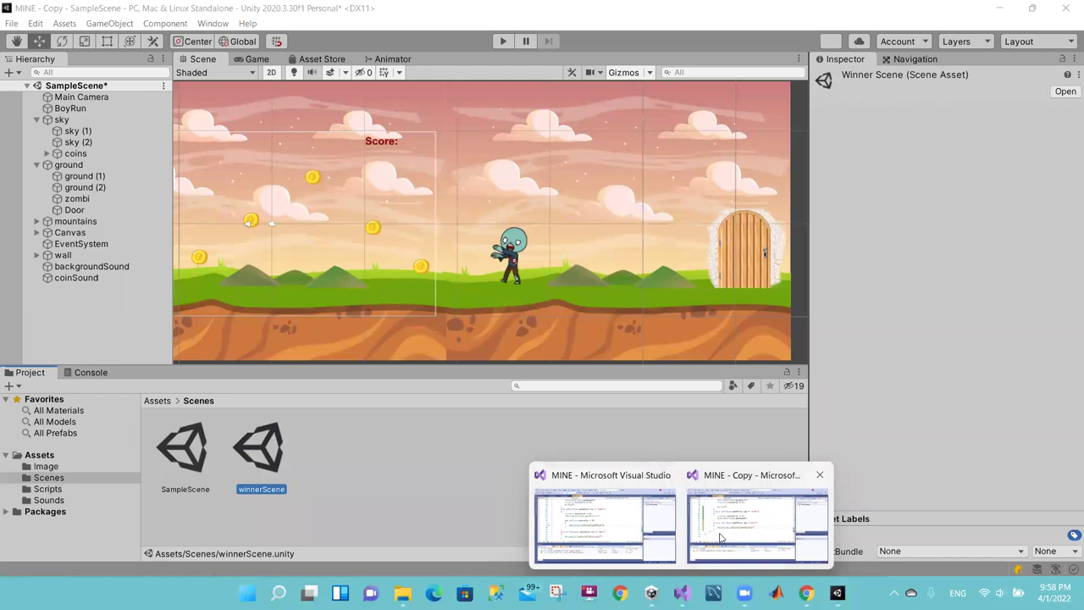
click(634, 531)
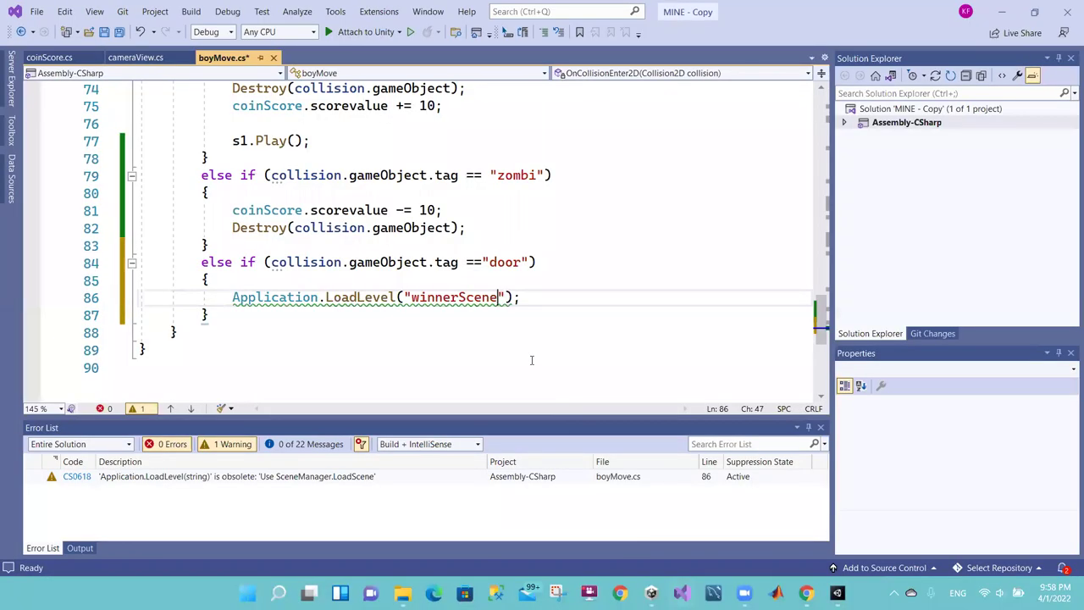
Step: Compare the winnerScene string against the door tag condition in OnCollisionEnter2D
click(488, 297)
click(497, 298)
drag(498, 297, 410, 297)
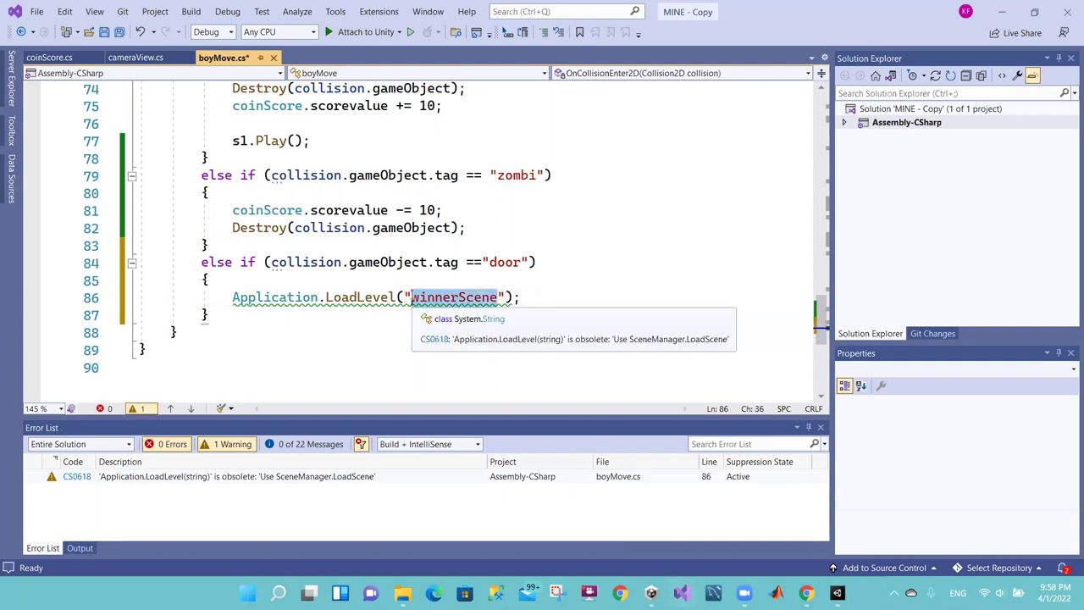
click(263, 297)
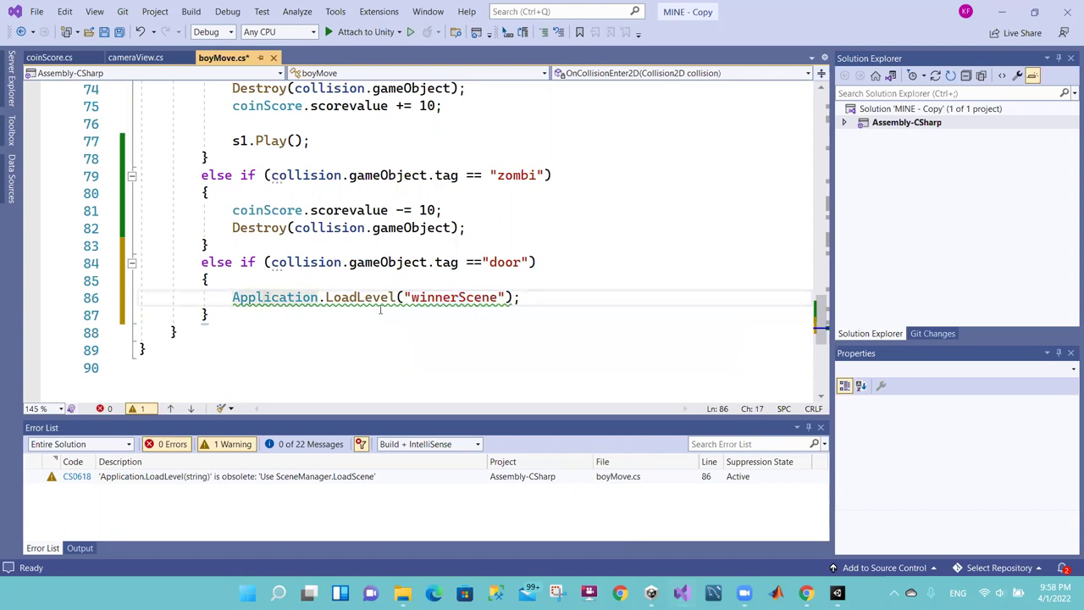
click(496, 297)
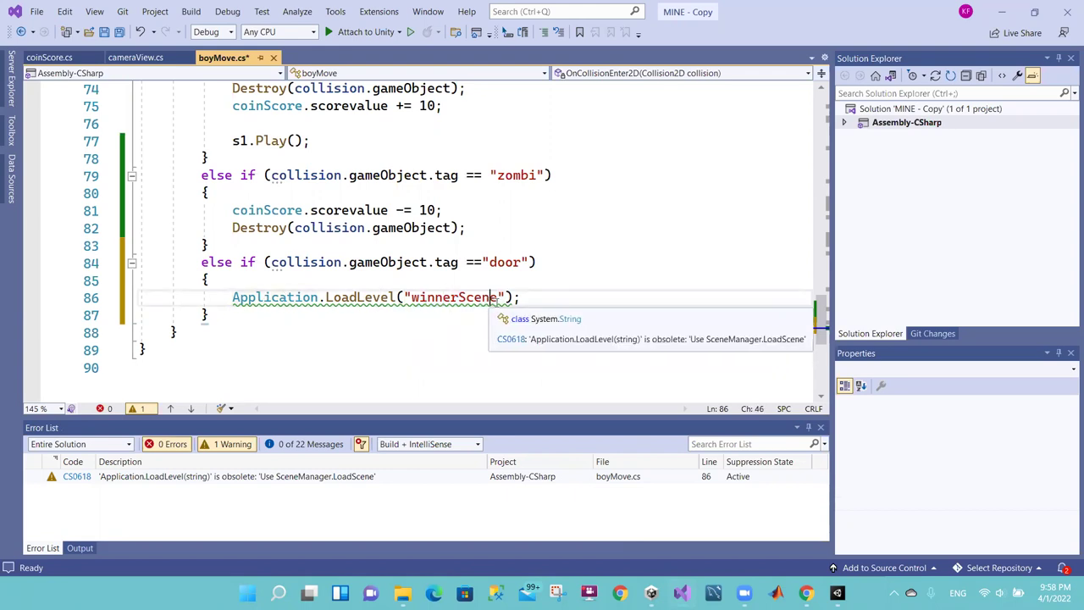
click(430, 262)
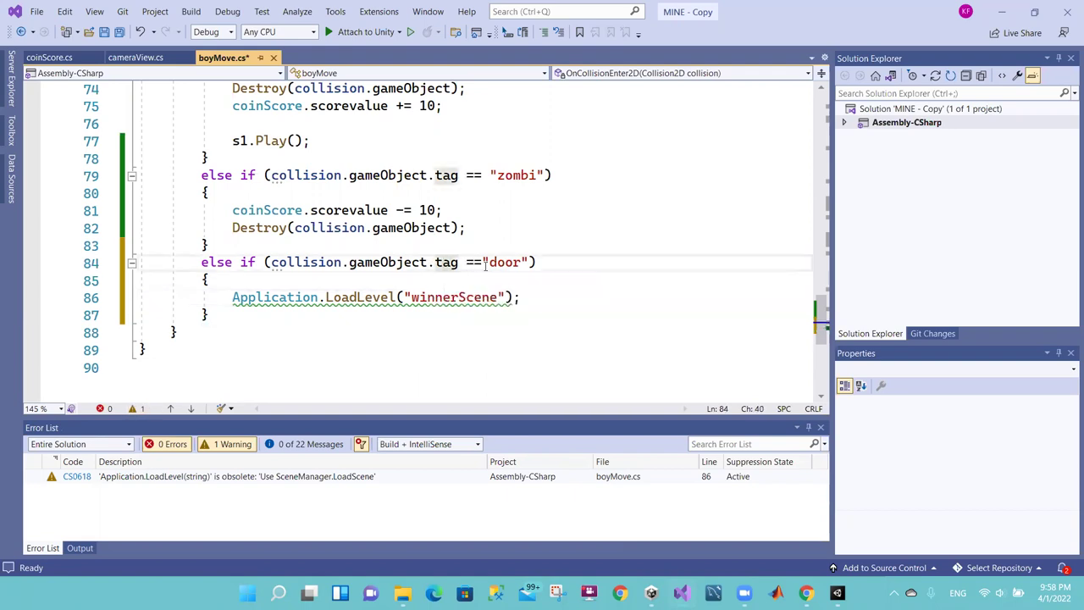
drag(482, 263, 520, 262)
click(255, 296)
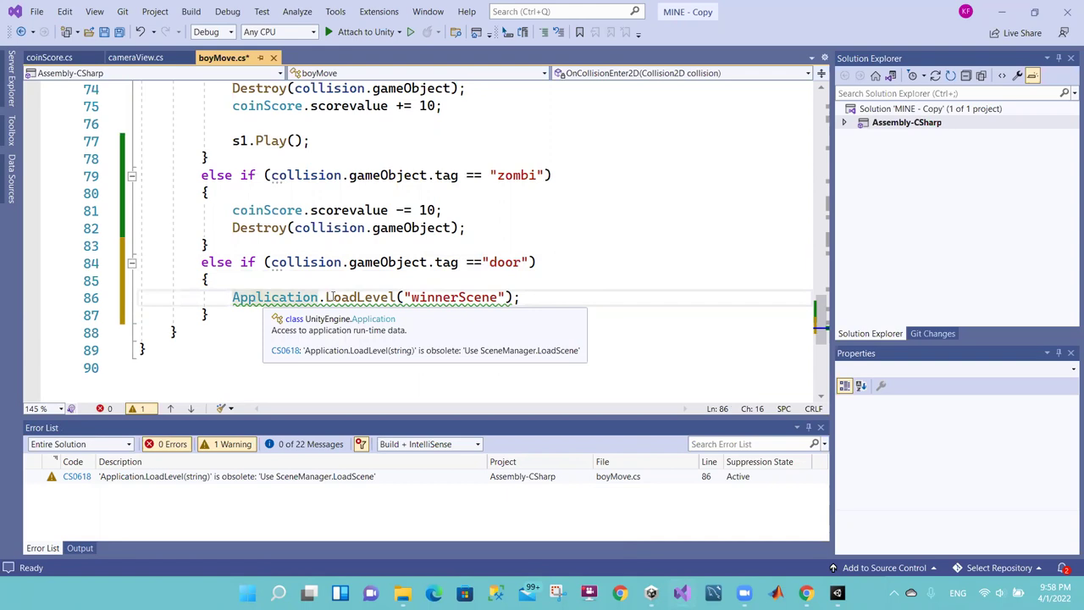
Step: Review the LoadLevel("winnerScene") line, save boyMove.cs and let Unity recompile
drag(326, 296, 410, 296)
click(412, 296)
double_click(473, 297)
click(475, 296)
click(522, 297)
key(ctrl+s)
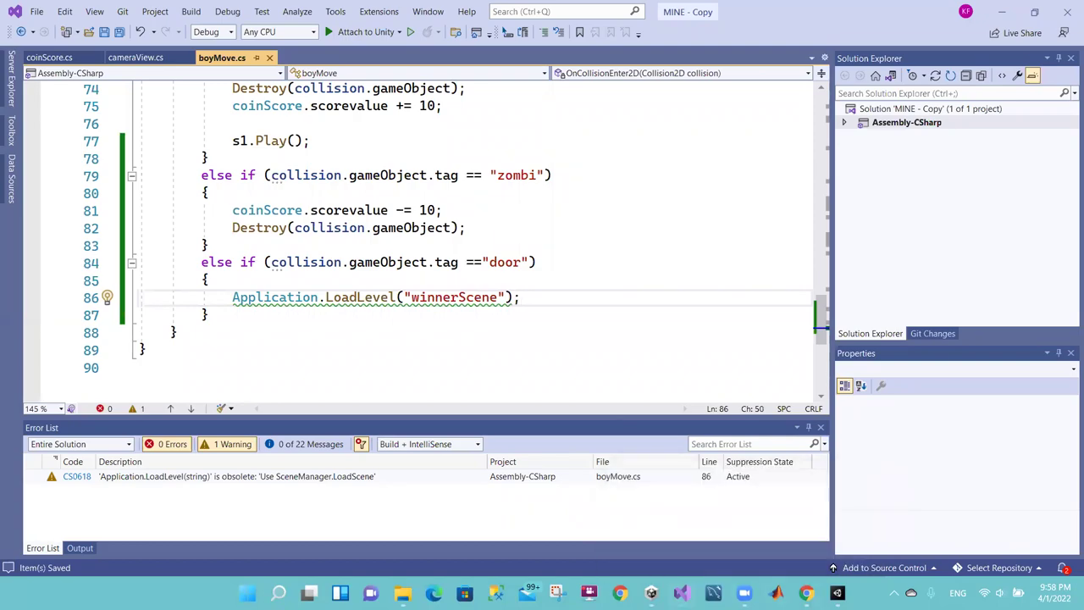
key(alt+Tab)
mouse_move(805, 593)
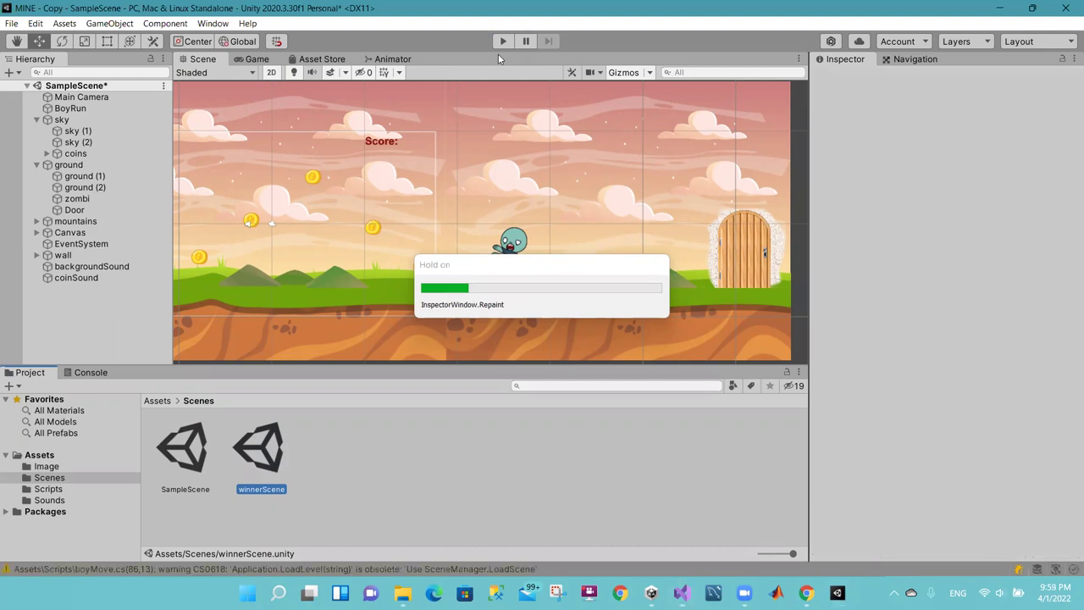
Step: Play-test, jumping the boy to the door, then stop to read the build-settings error
click(502, 40)
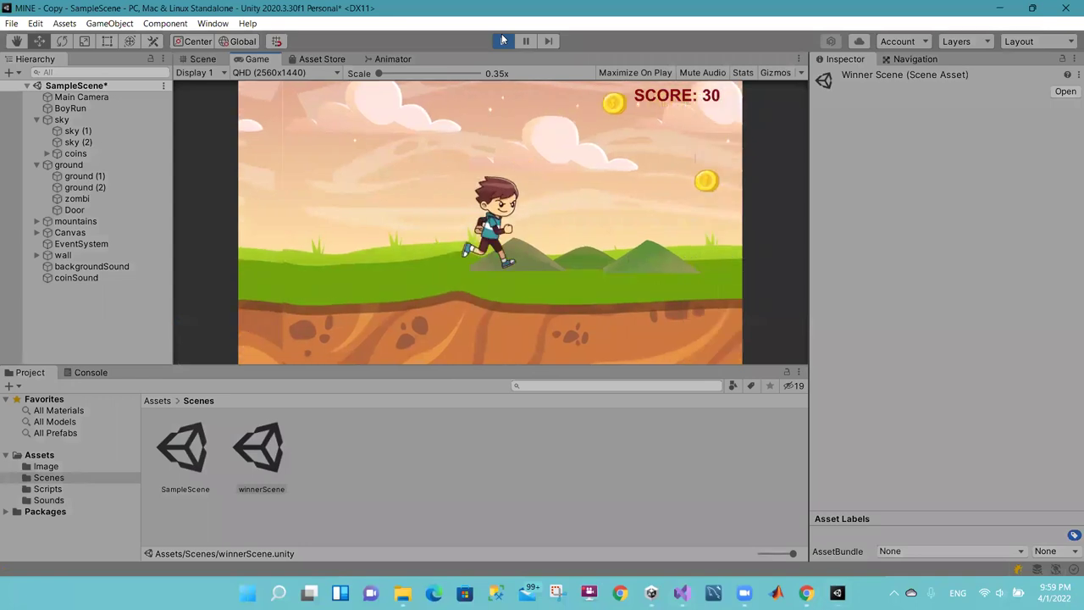
key(space)
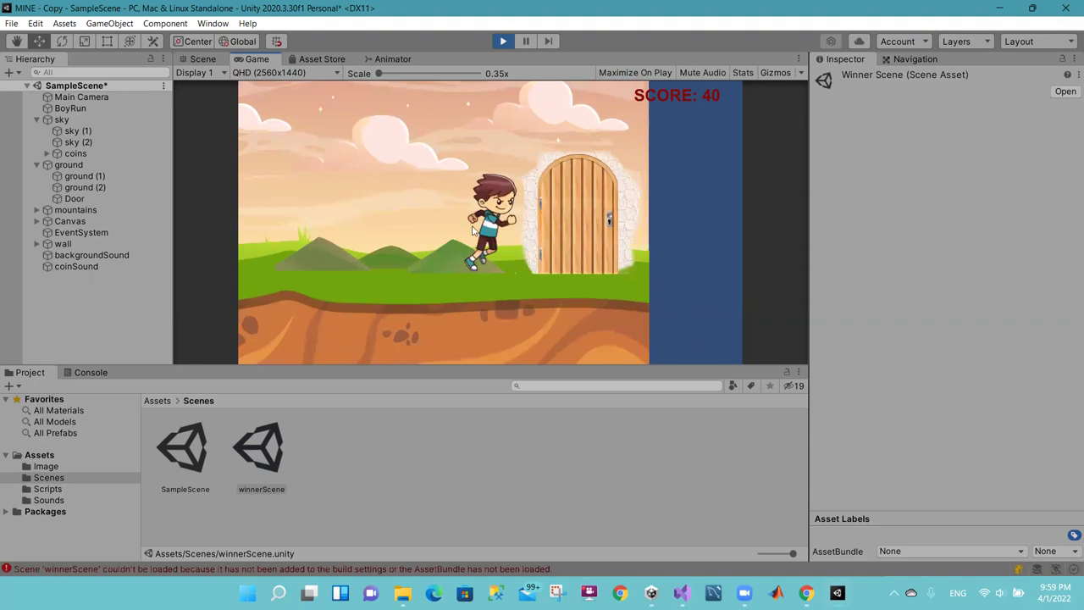
click(502, 42)
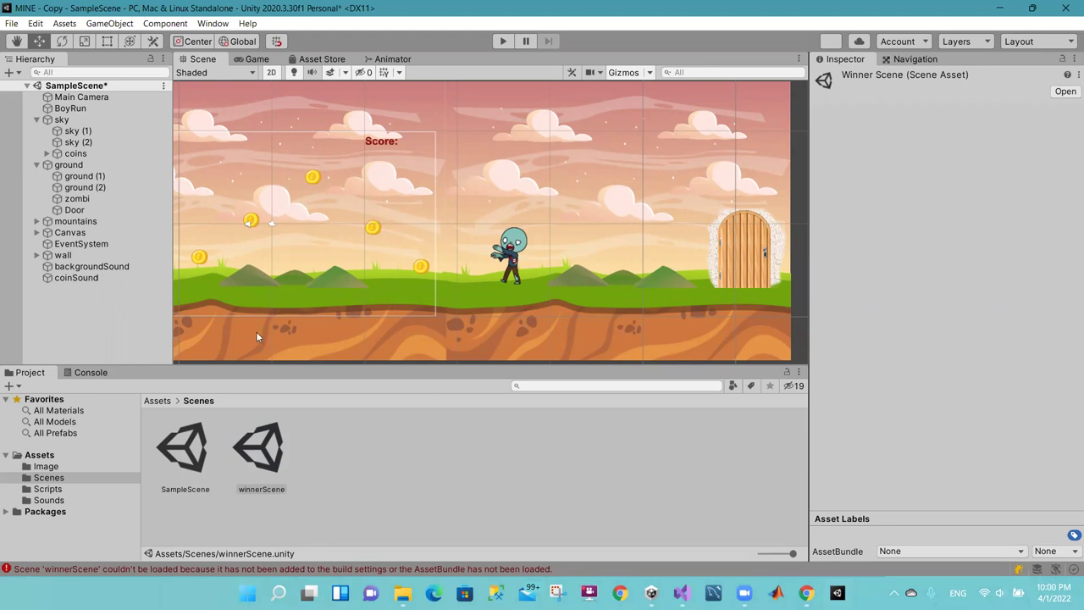
Step: Save SampleScene with Ctrl+S, then go to Visual Studio
click(321, 467)
click(191, 458)
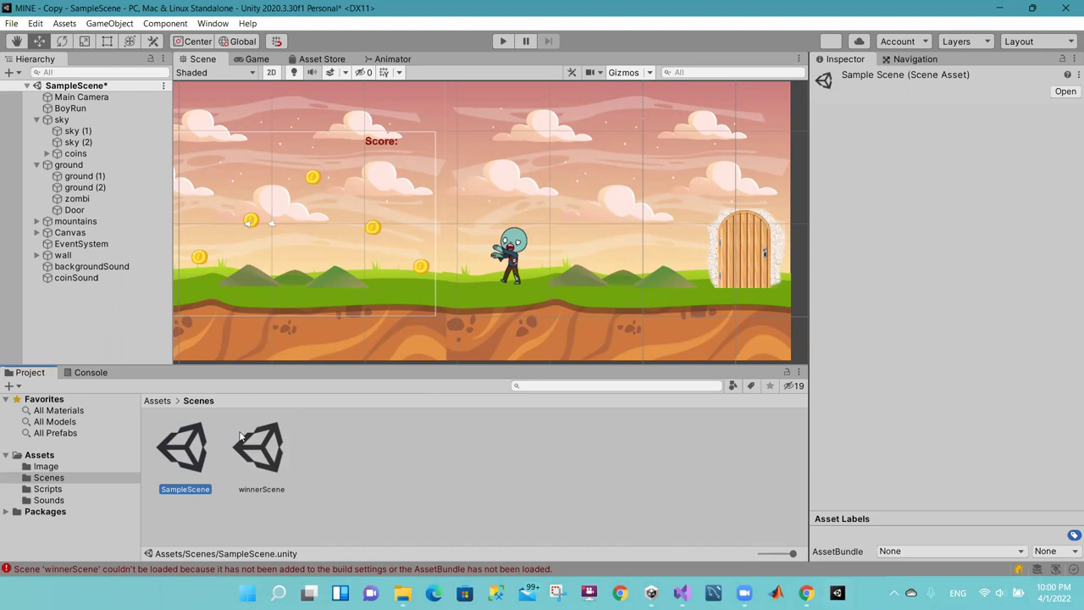
key(ctrl+s)
click(343, 491)
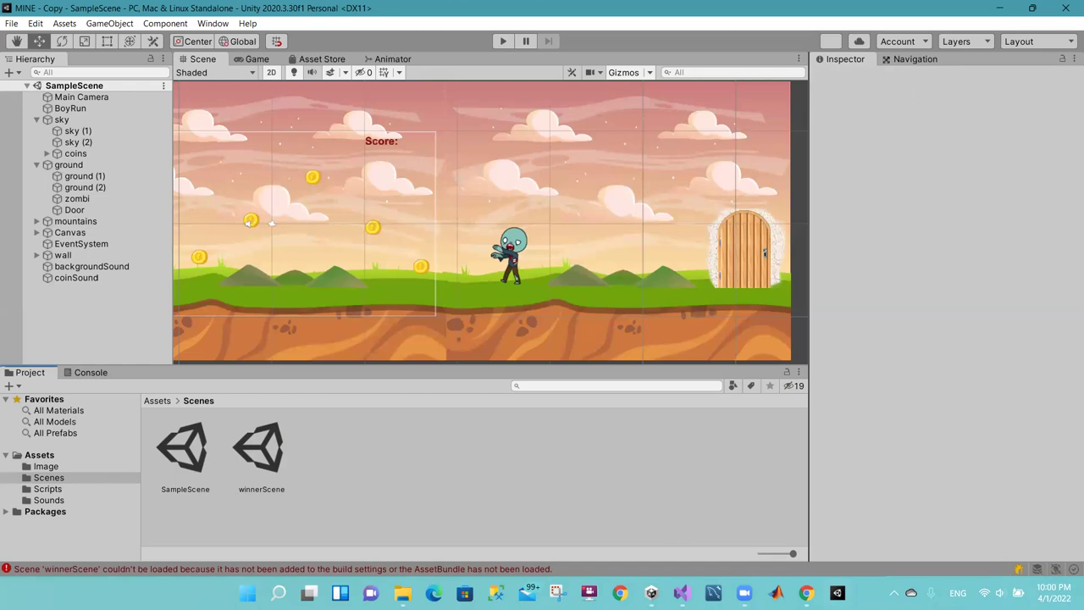
click(683, 592)
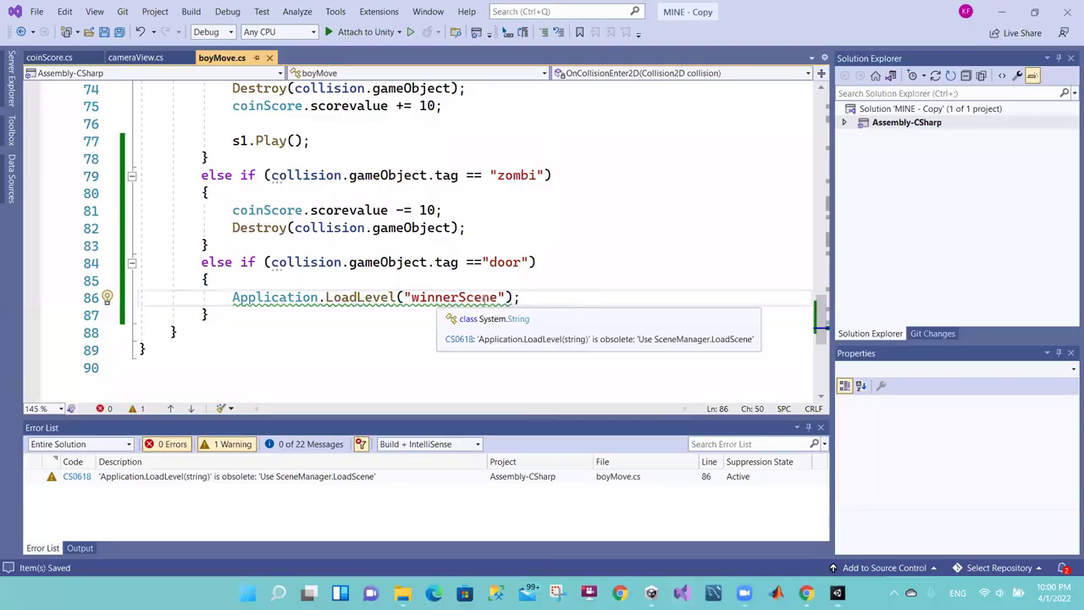
Step: Glance at the winnerScene door branch on line 86, then return to Unity
click(651, 592)
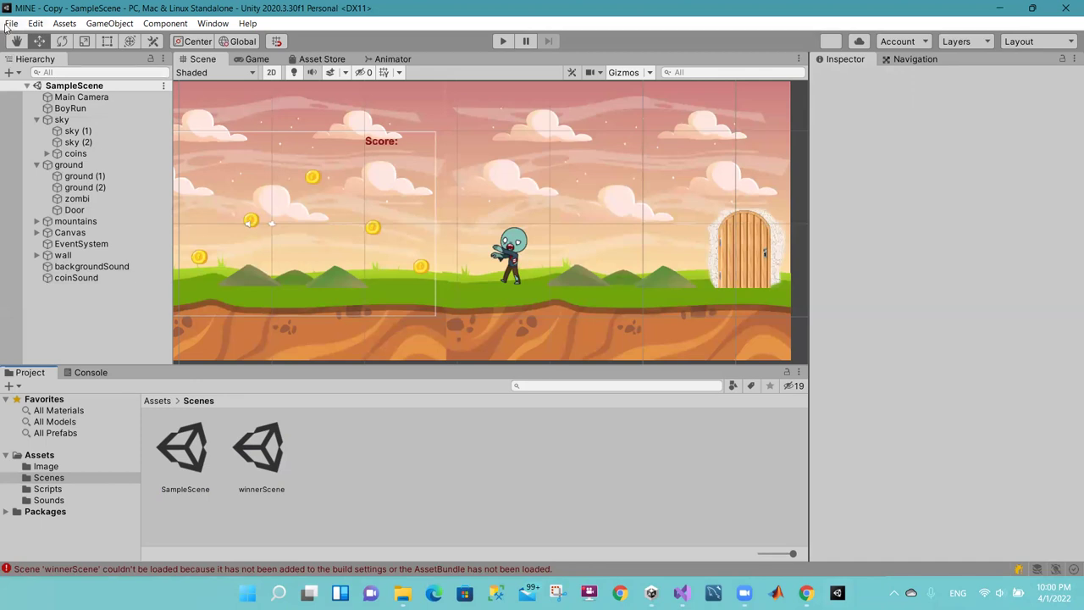
Step: Open File > Build Settings and use Add Open Scenes, leaving only SampleScene at index 0
click(11, 24)
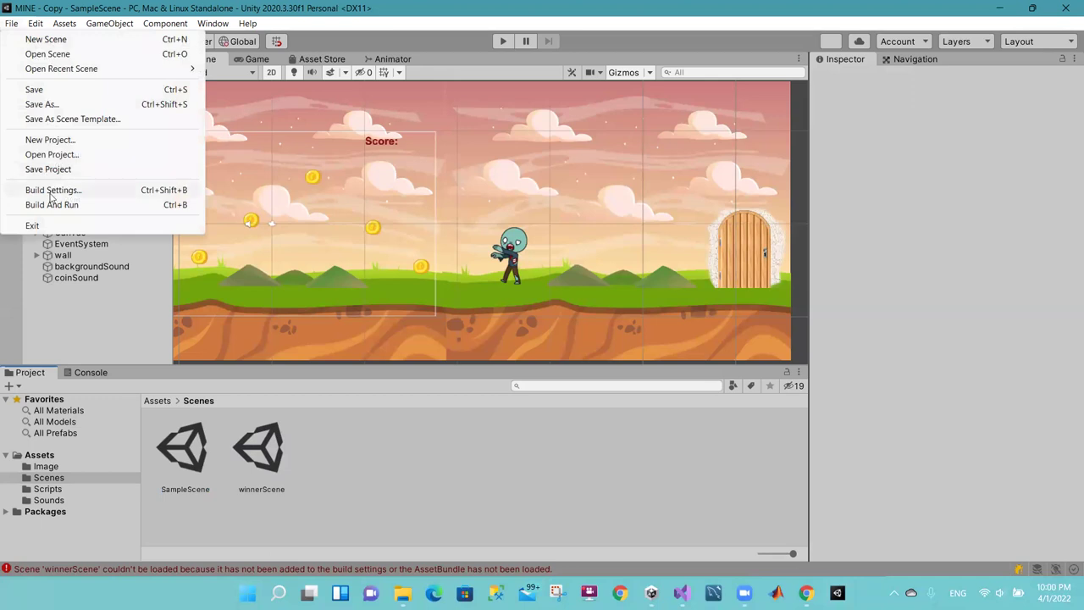
click(11, 24)
click(11, 23)
click(55, 190)
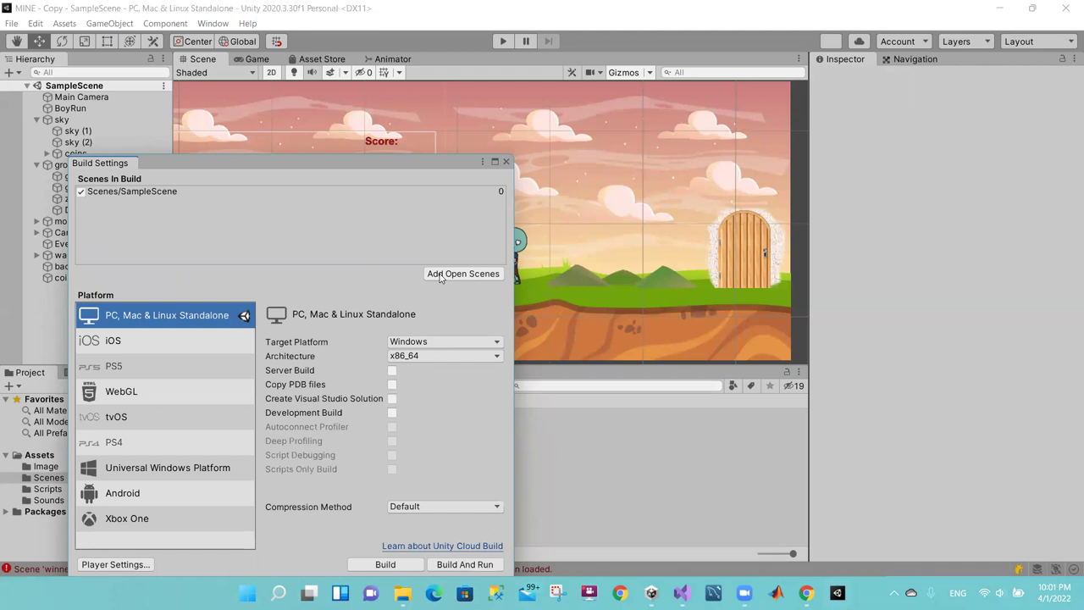
click(440, 278)
click(439, 278)
Step: Open winnerScene, pan to centre its You Won! screen, and reopen Build Settings
click(507, 162)
click(268, 468)
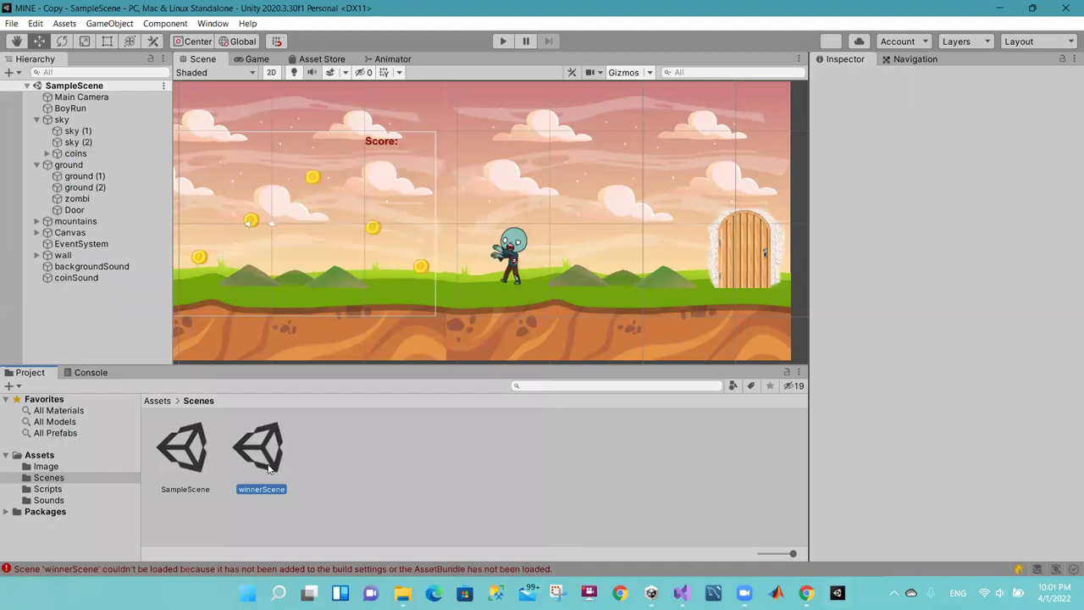
double_click(268, 468)
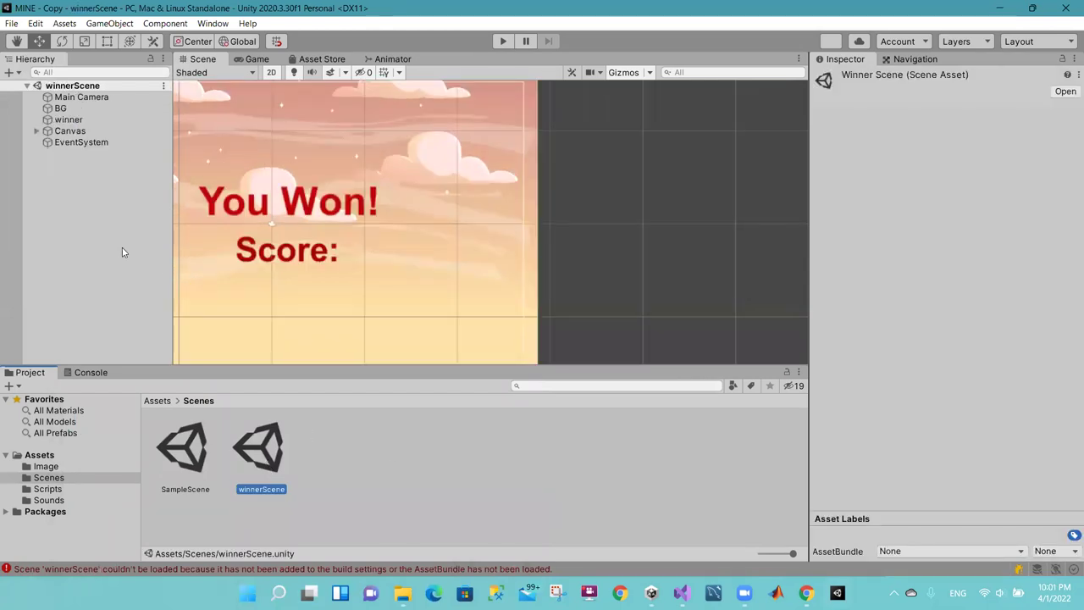
click(16, 41)
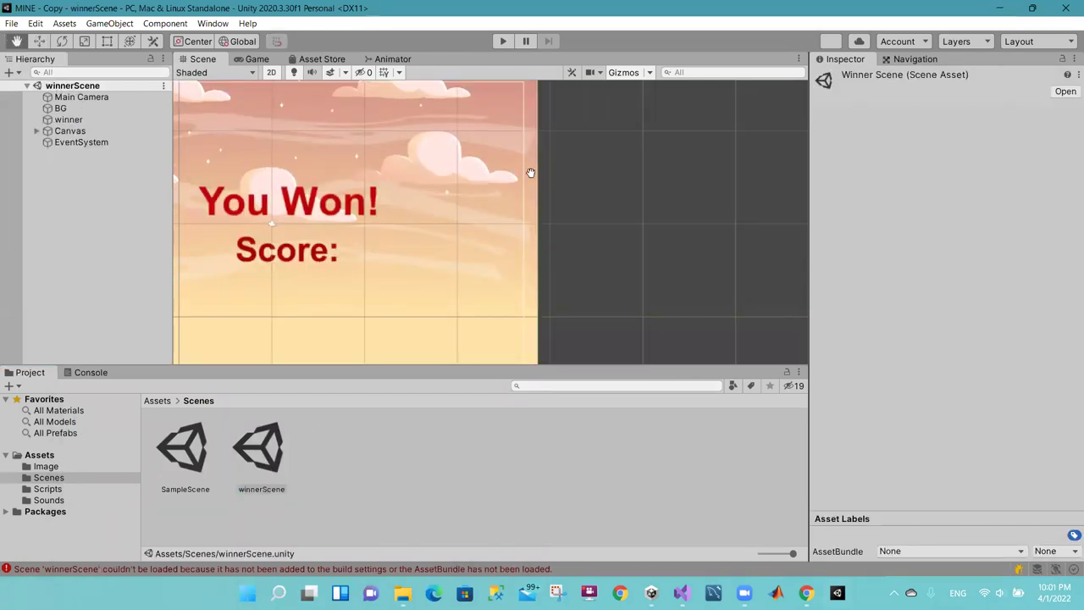
drag(338, 185, 476, 208)
mouse_move(395, 200)
mouse_down()
mouse_move(448, 200)
mouse_move(443, 180)
mouse_up()
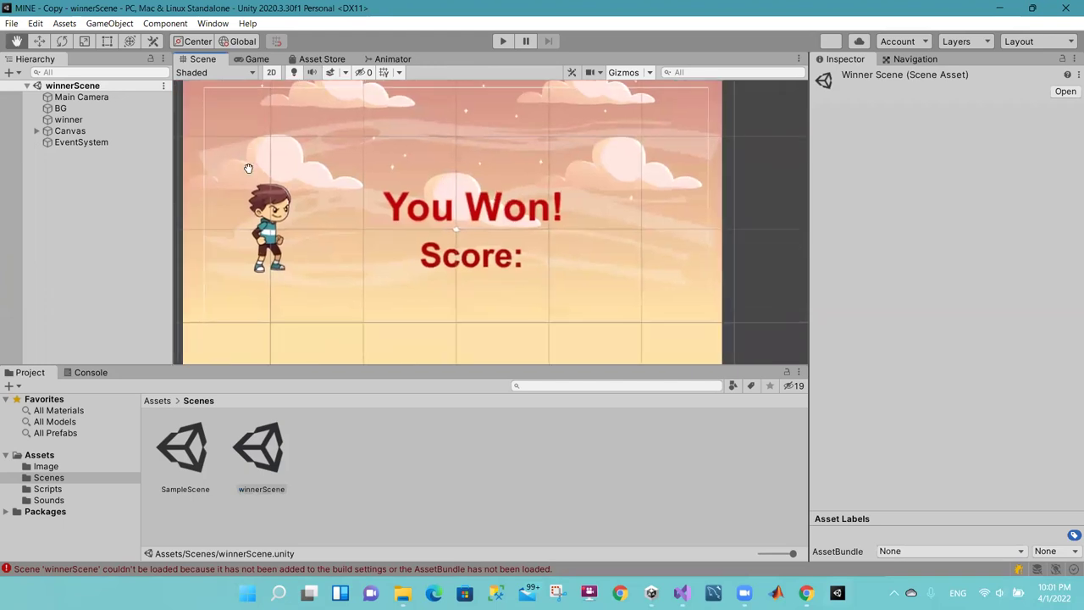
key(alt+f)
click(54, 186)
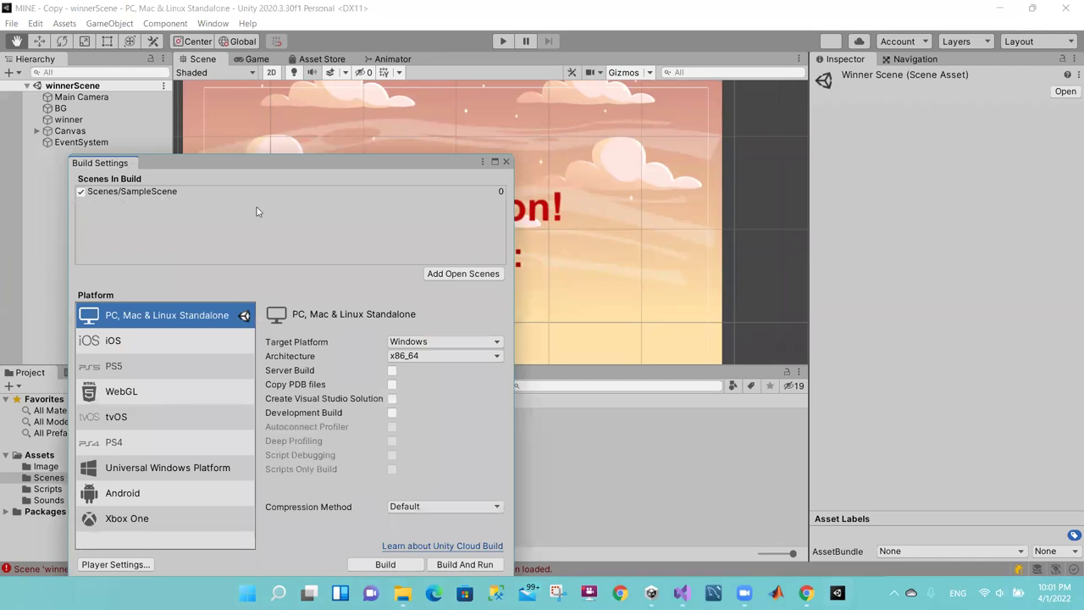
Step: Add the open winnerScene to the build as index 1, then close Build Settings
click(444, 276)
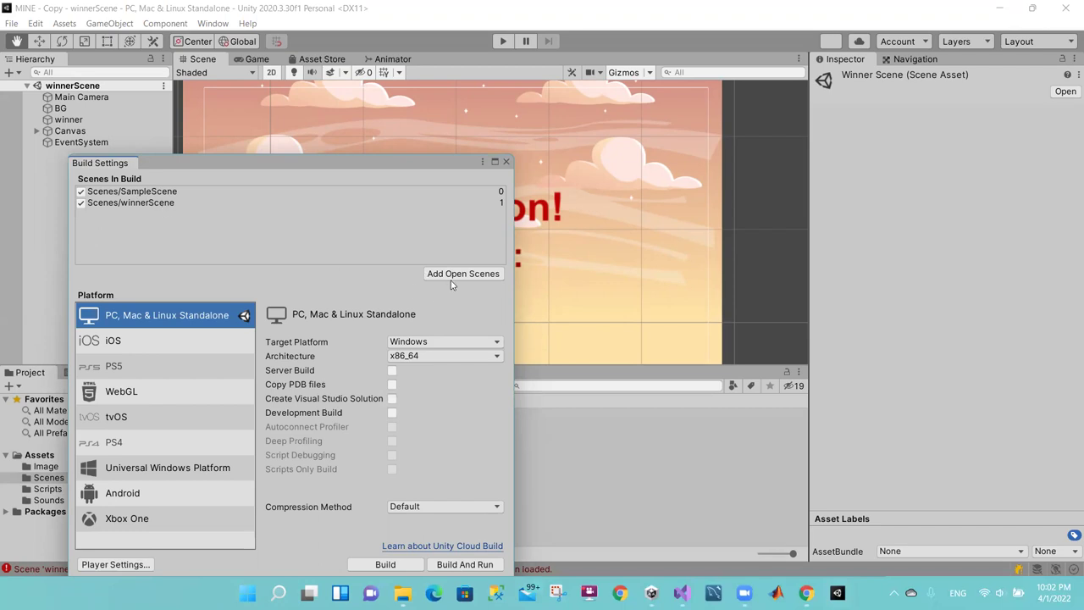
click(479, 277)
click(506, 162)
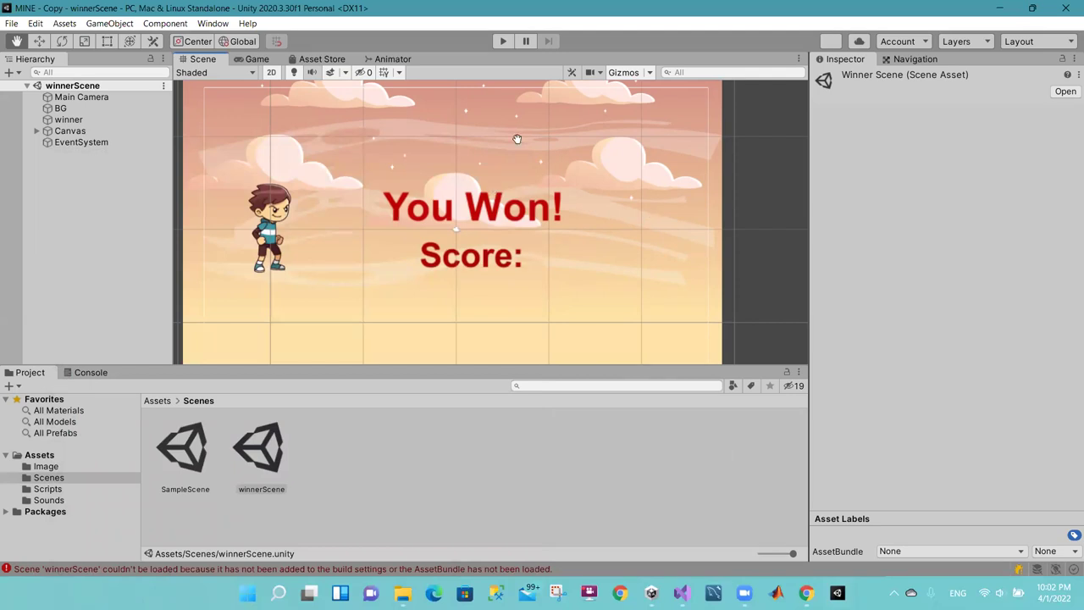
Step: Reopen SampleScene and play to the door, confirming the You Won! screen with score appears
double_click(207, 431)
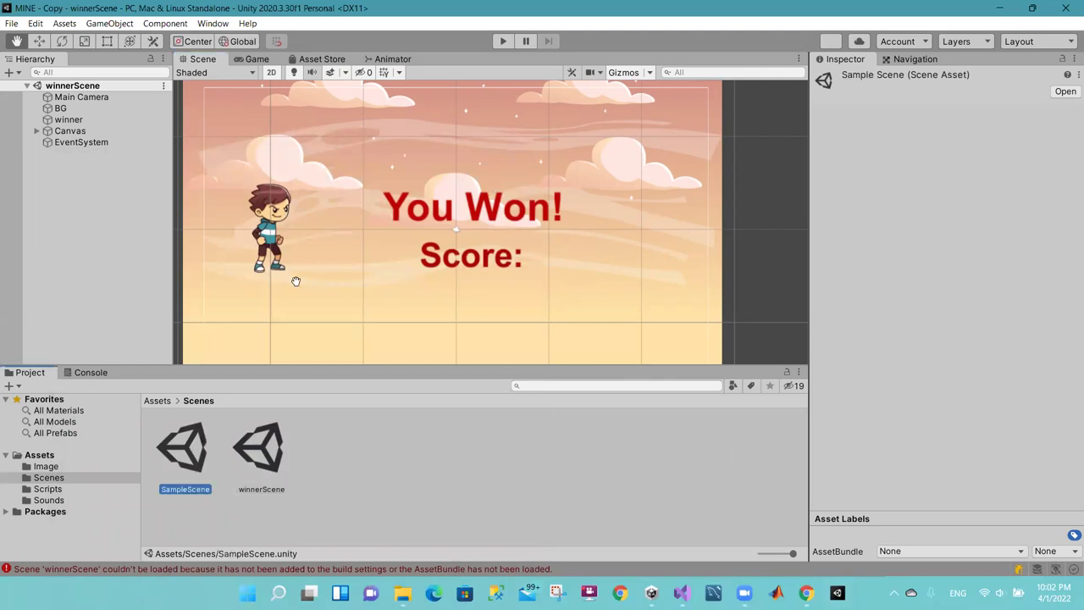
click(502, 41)
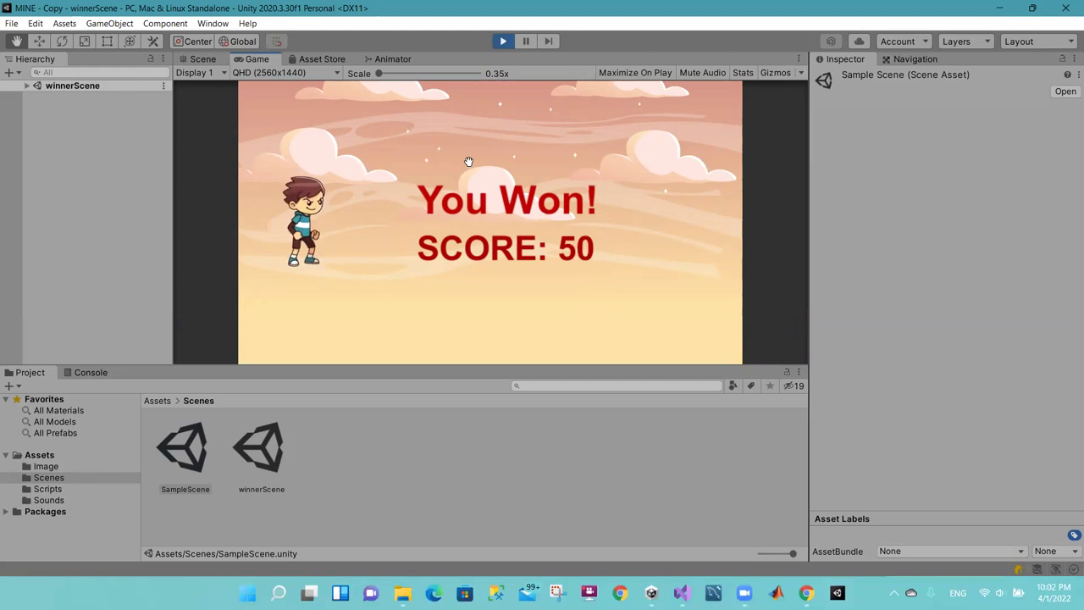
click(509, 45)
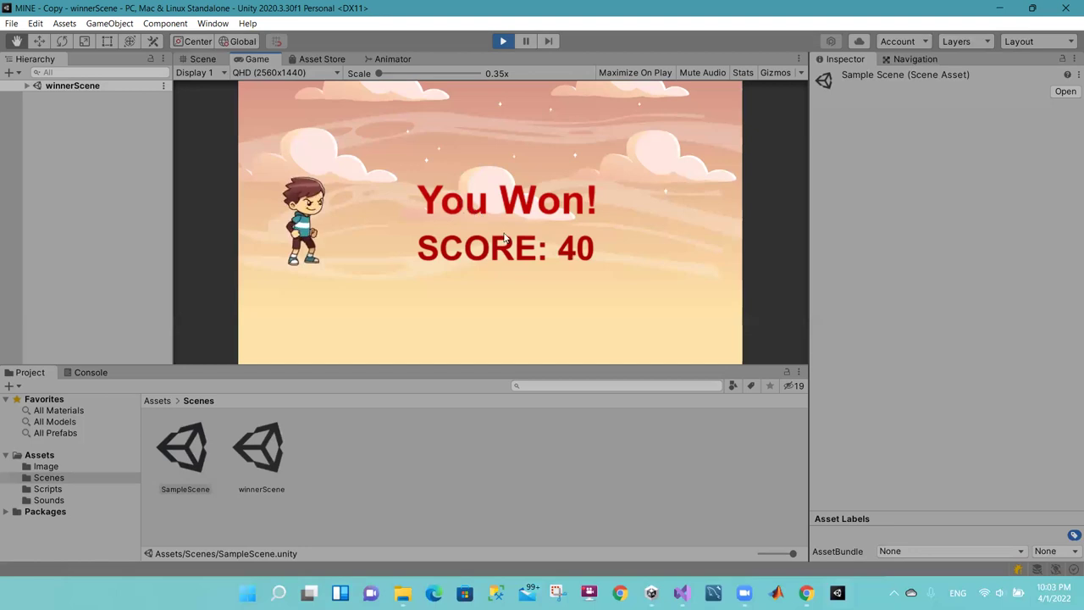
click(498, 42)
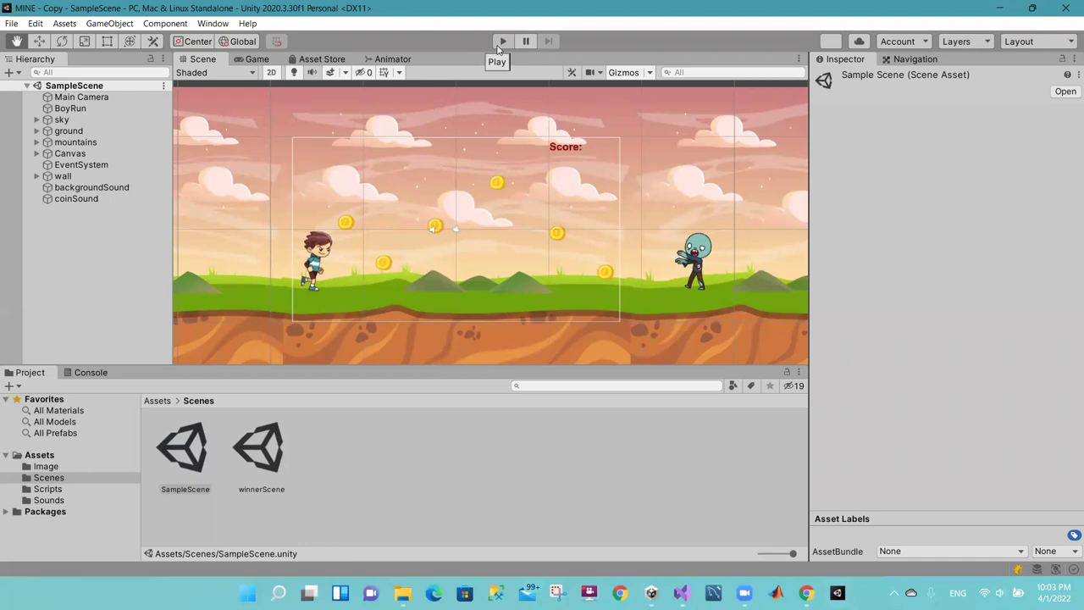
Step: Rename the Text object under the Canvas to 'score'
click(200, 463)
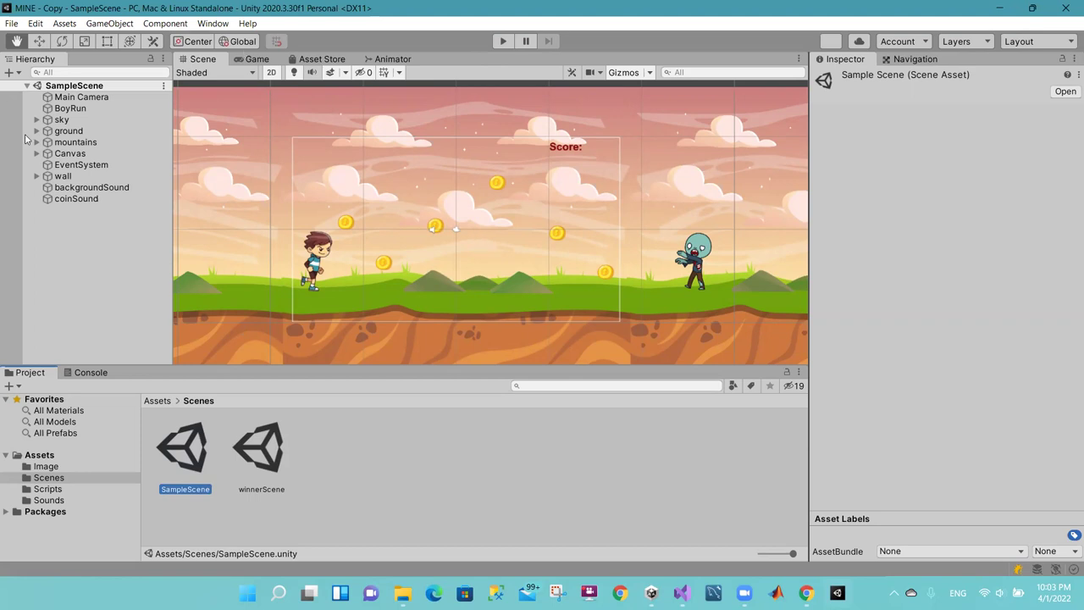
click(37, 154)
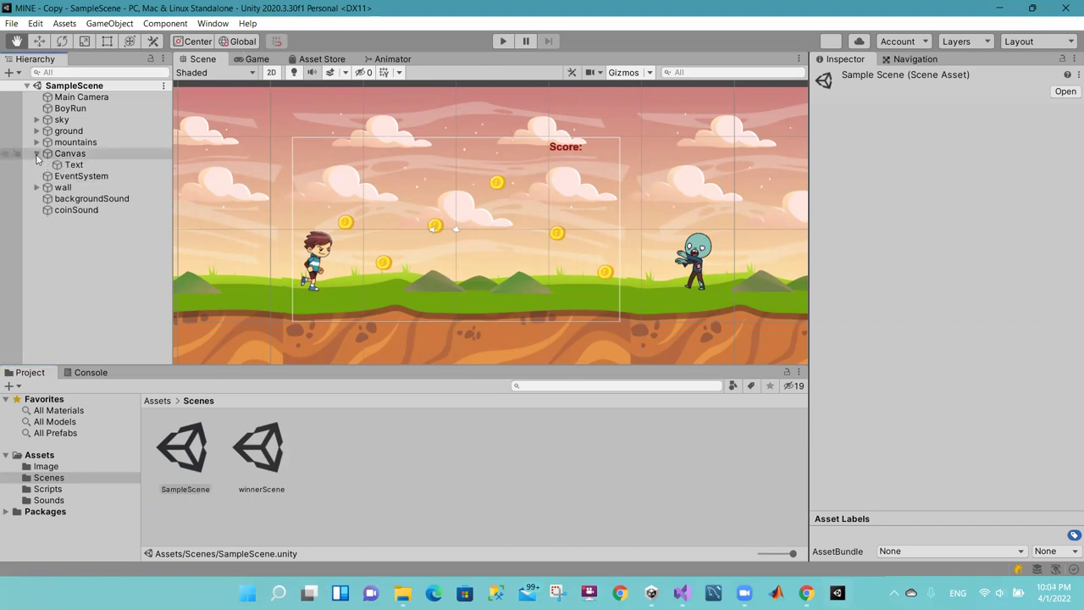
click(81, 165)
click(80, 166)
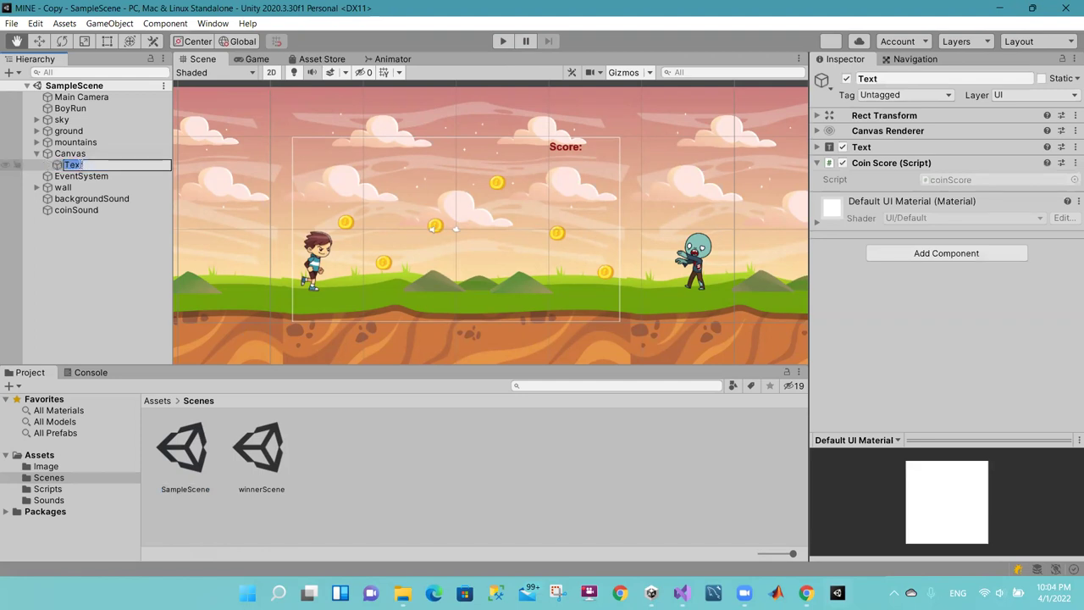
text(score)
key(Return)
Step: Add a new UI Text named timeLeft under the Canvas and select it
click(68, 155)
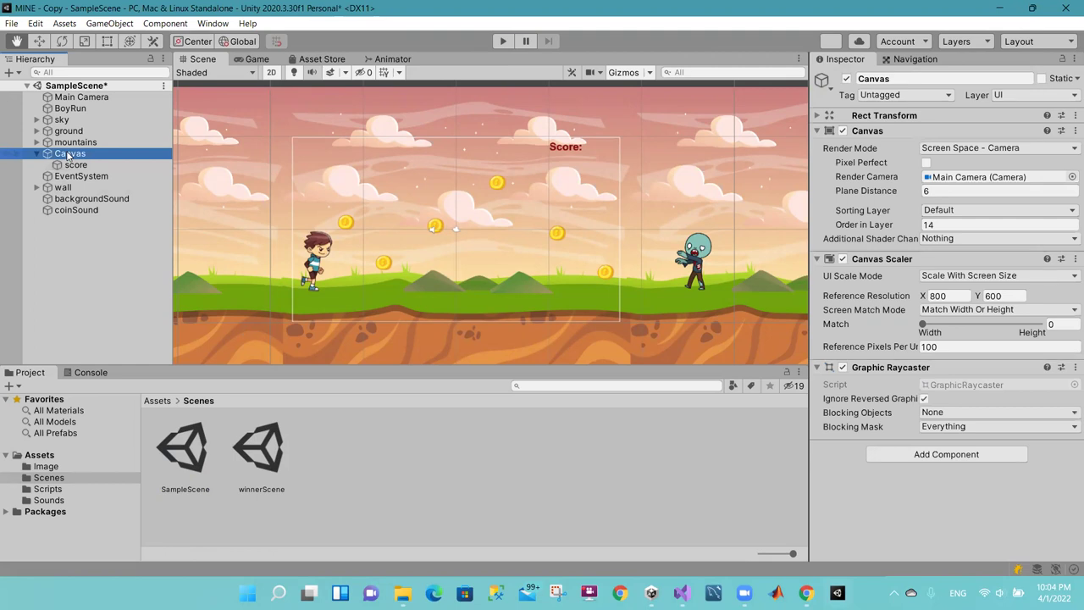
right_click(68, 156)
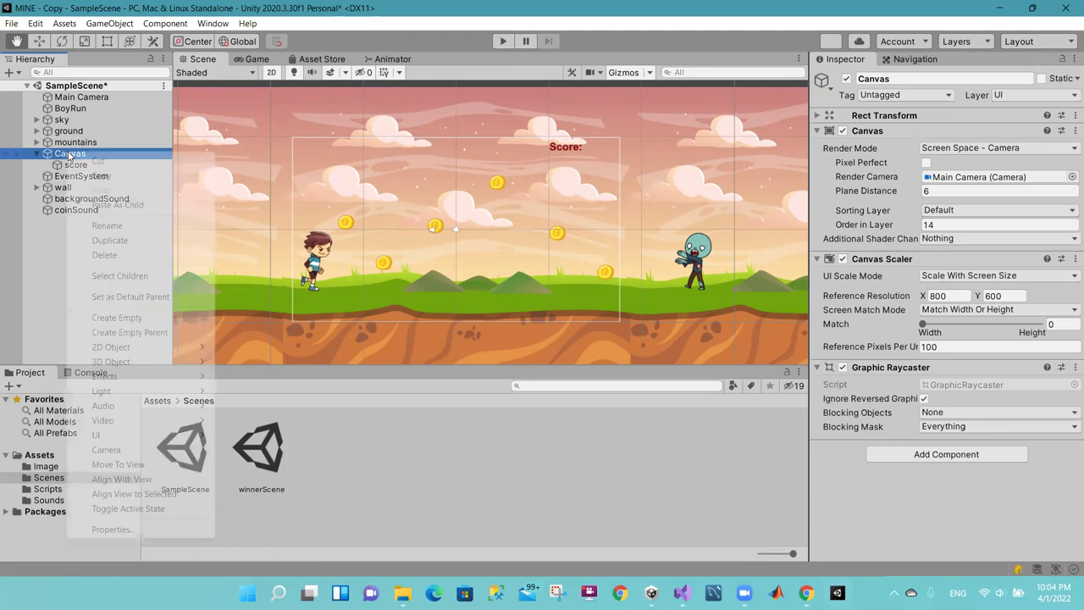
mouse_move(133, 438)
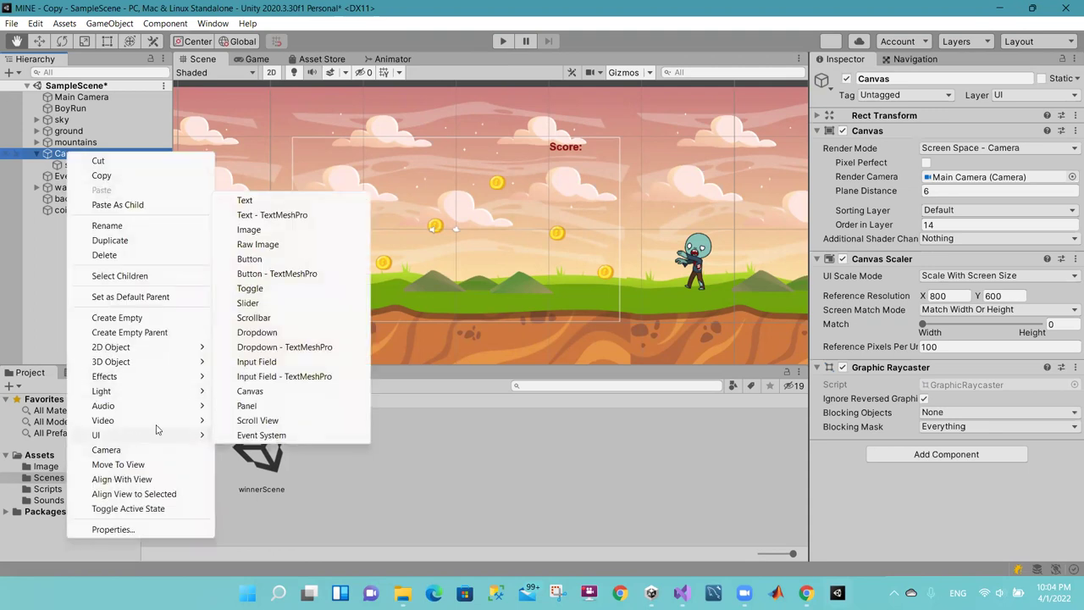
click(278, 198)
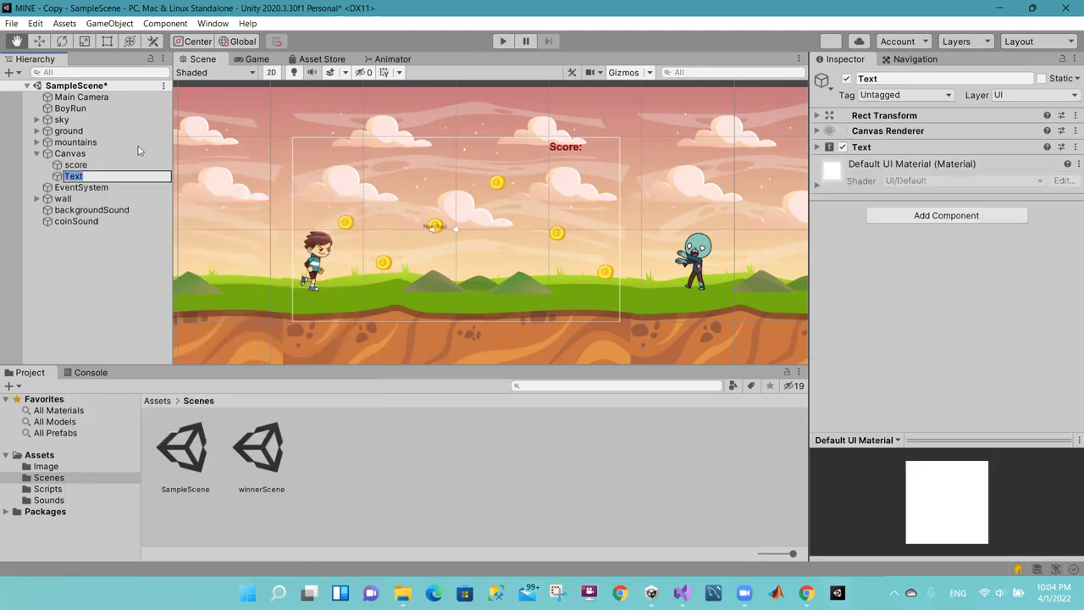
text(time)
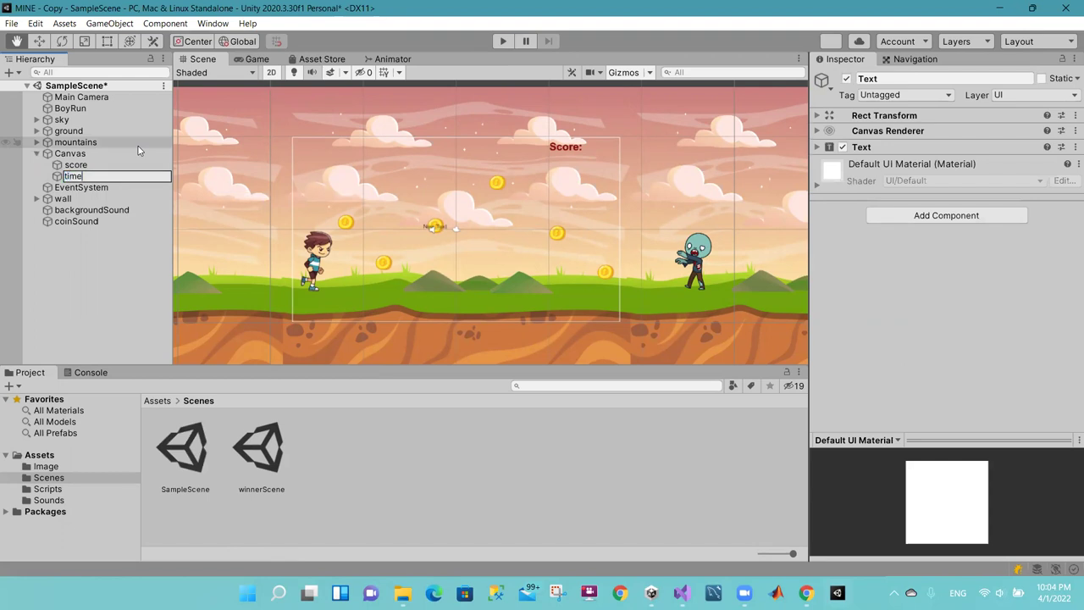
text(Left)
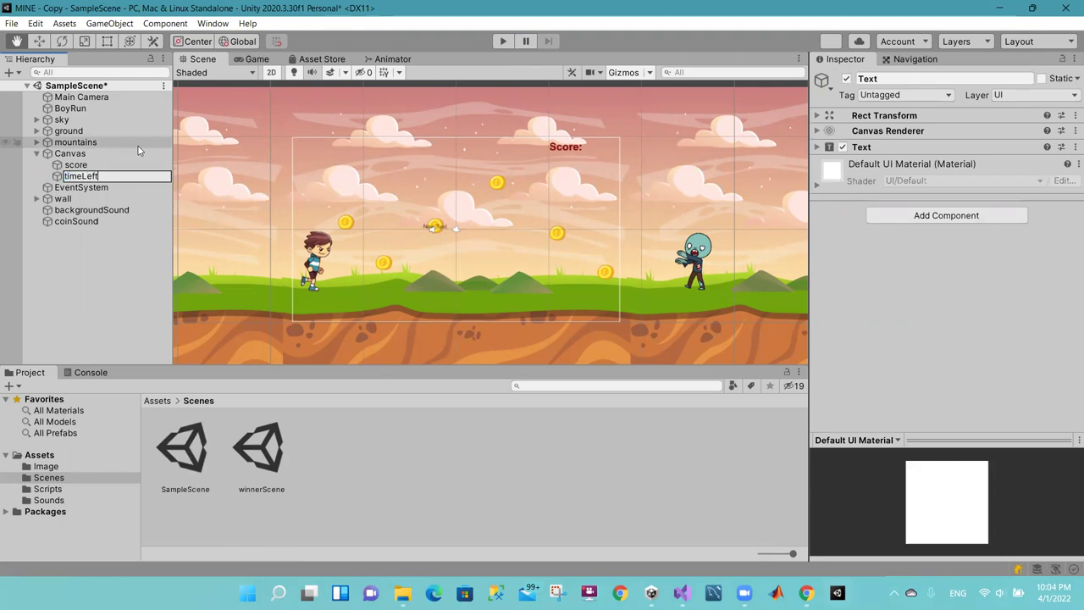
click(111, 281)
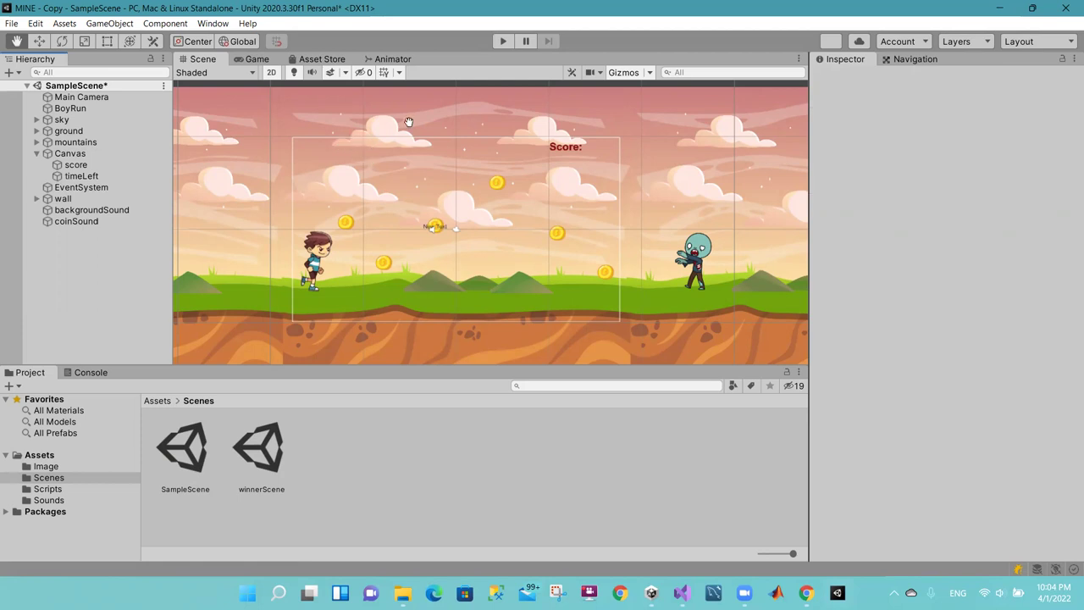
click(109, 172)
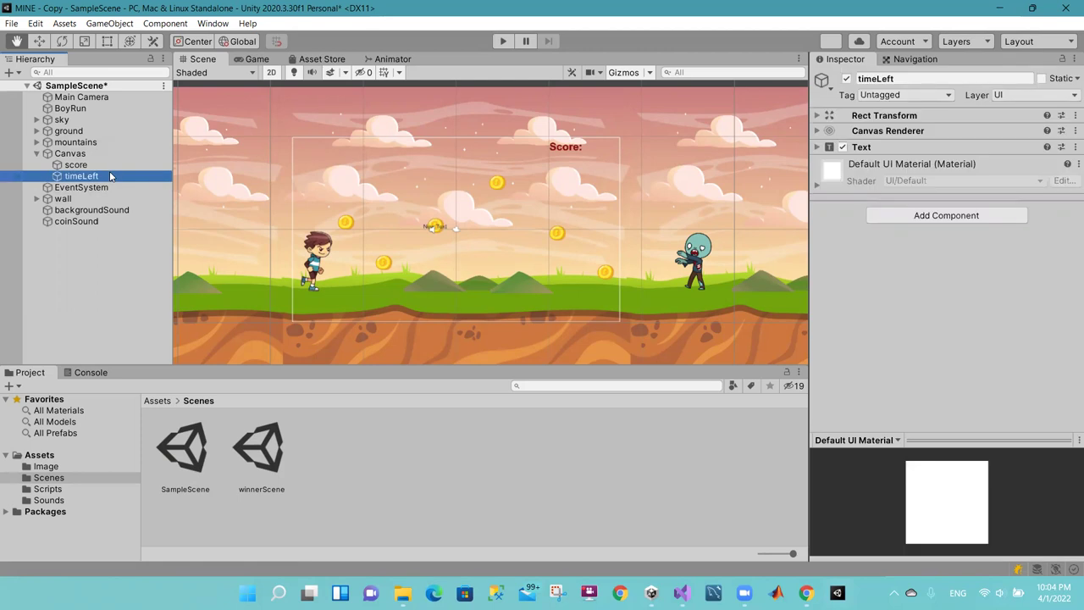
Step: Replace the placeholder text with 'time Left:' and make it Bold
click(817, 147)
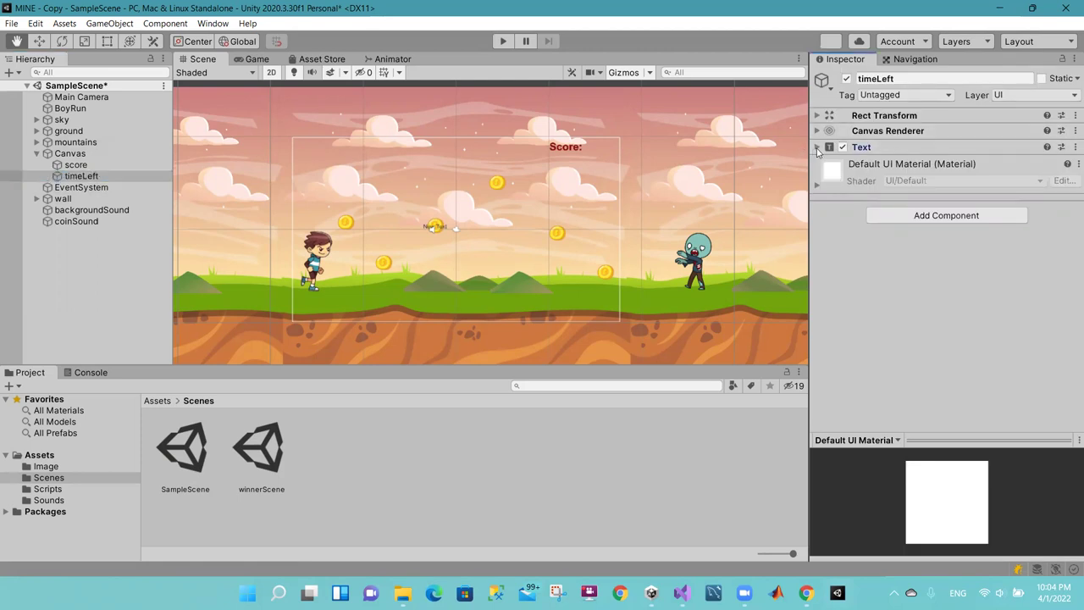
drag(873, 181, 817, 180)
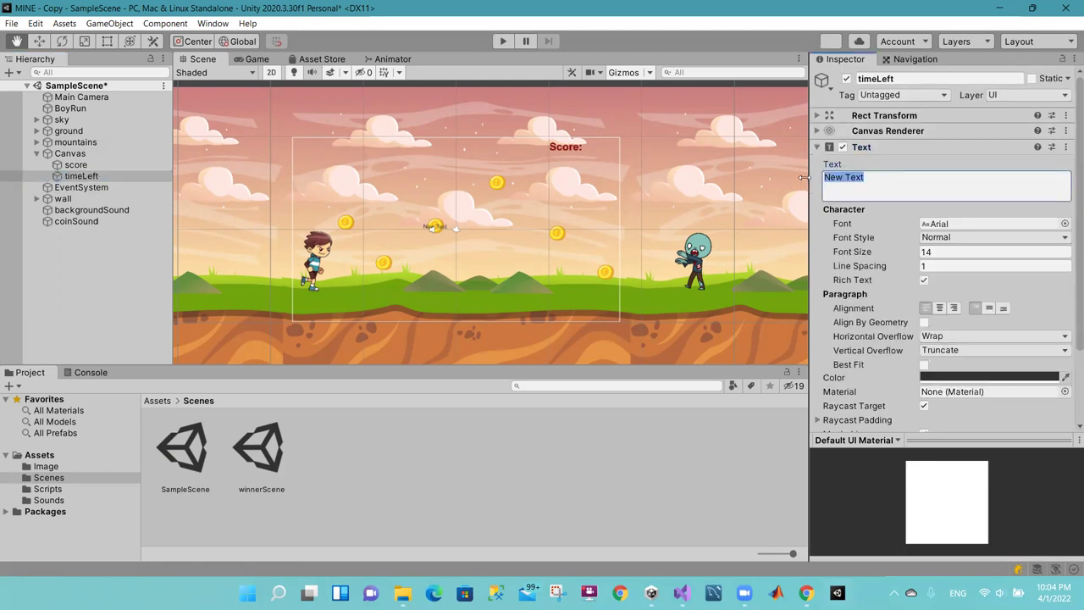
text(time Left:)
click(931, 239)
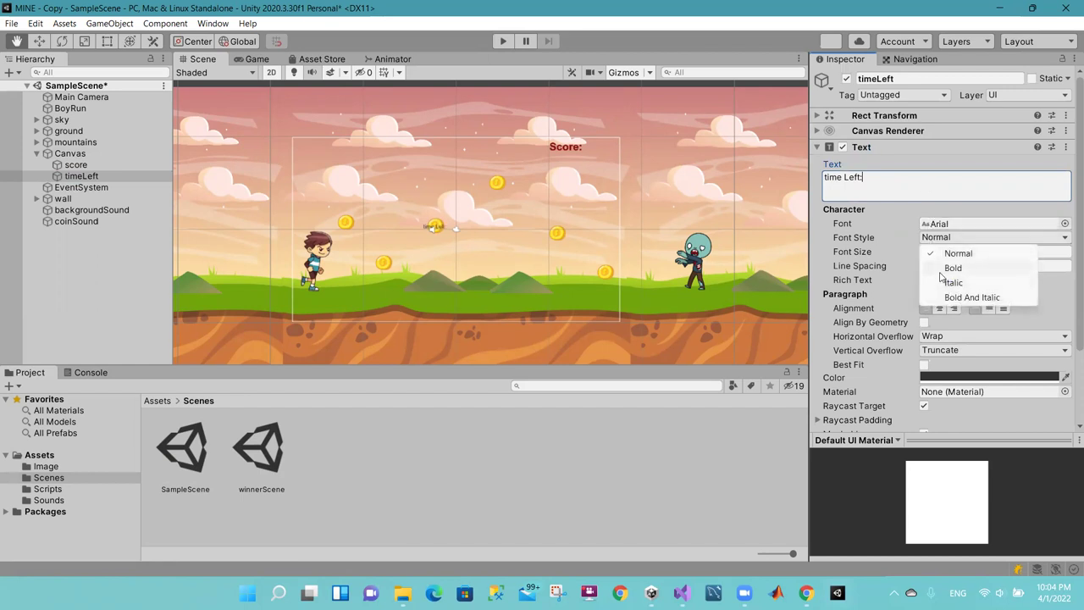
click(931, 262)
Step: Set the label's text colour to a dark green (hex 138E00)
click(949, 377)
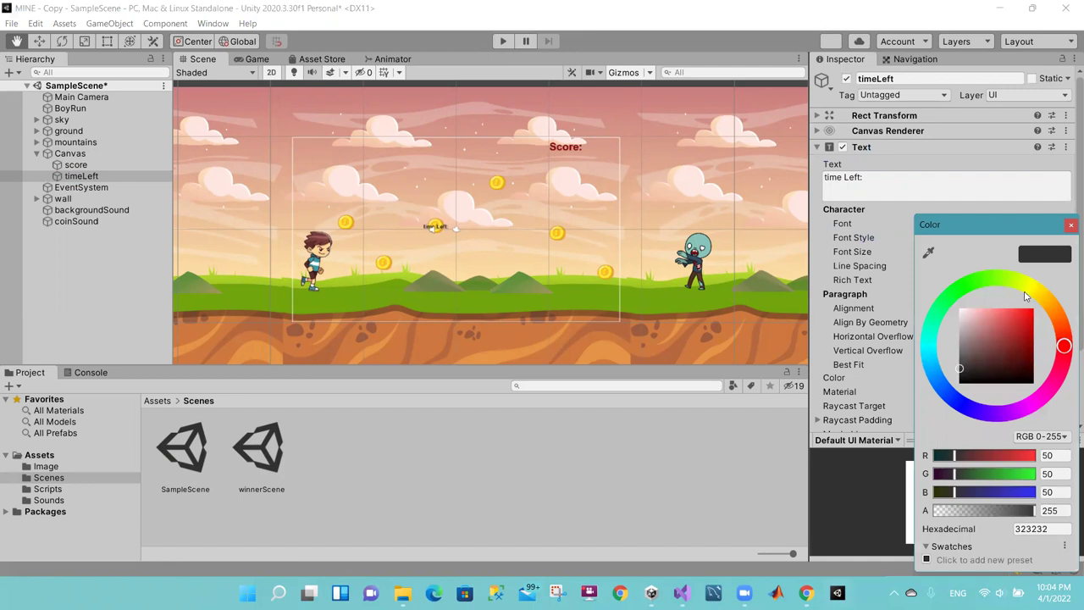
click(1052, 308)
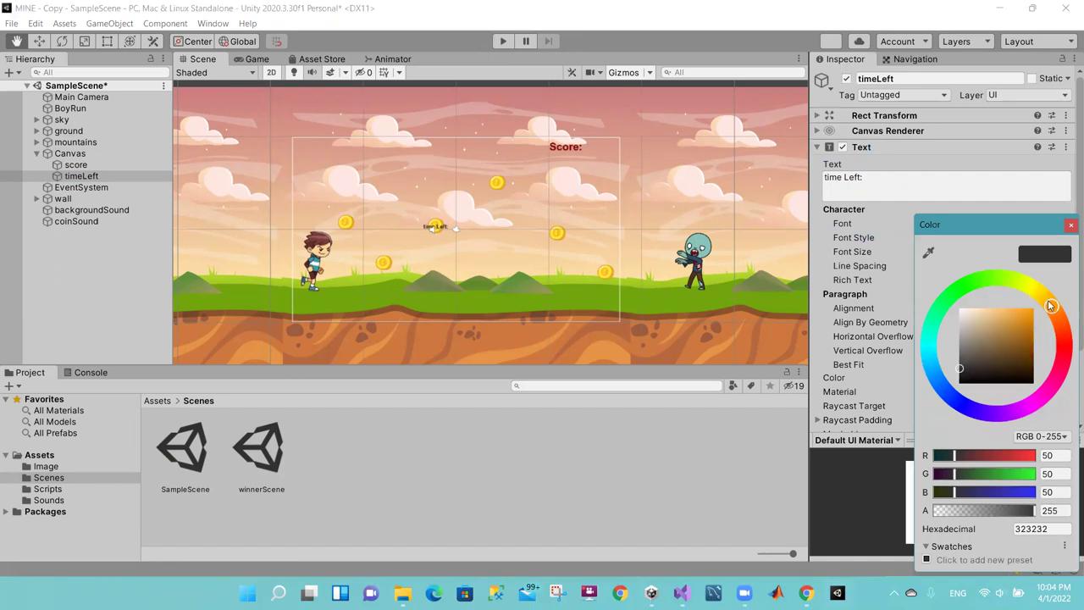
click(956, 292)
click(970, 284)
click(1034, 321)
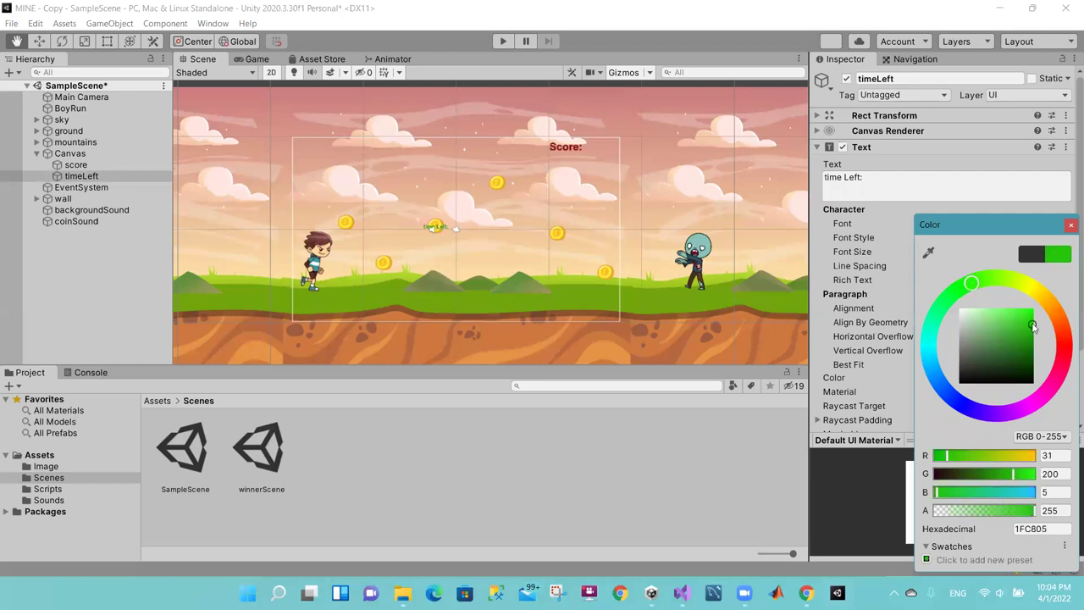
drag(1035, 322, 1033, 342)
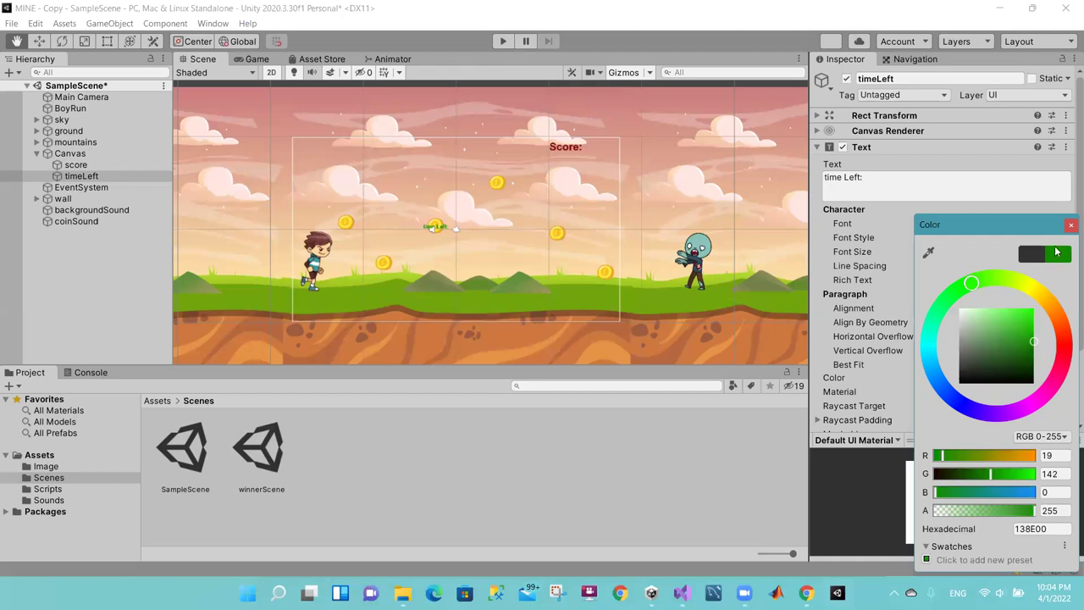
click(1069, 221)
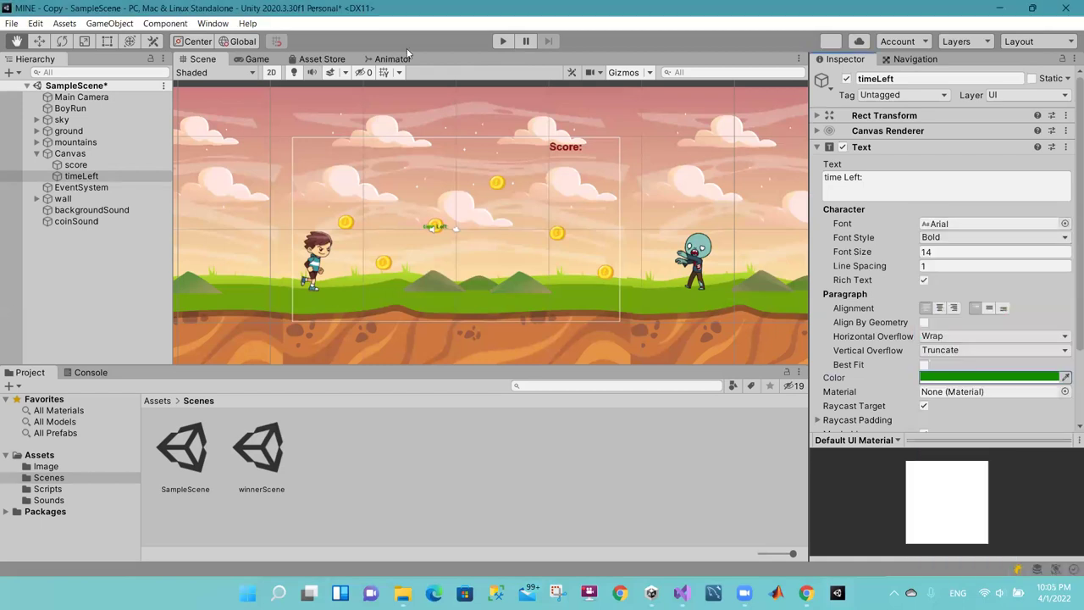
Step: Scale up the label and centre its text horizontally and vertically
click(84, 41)
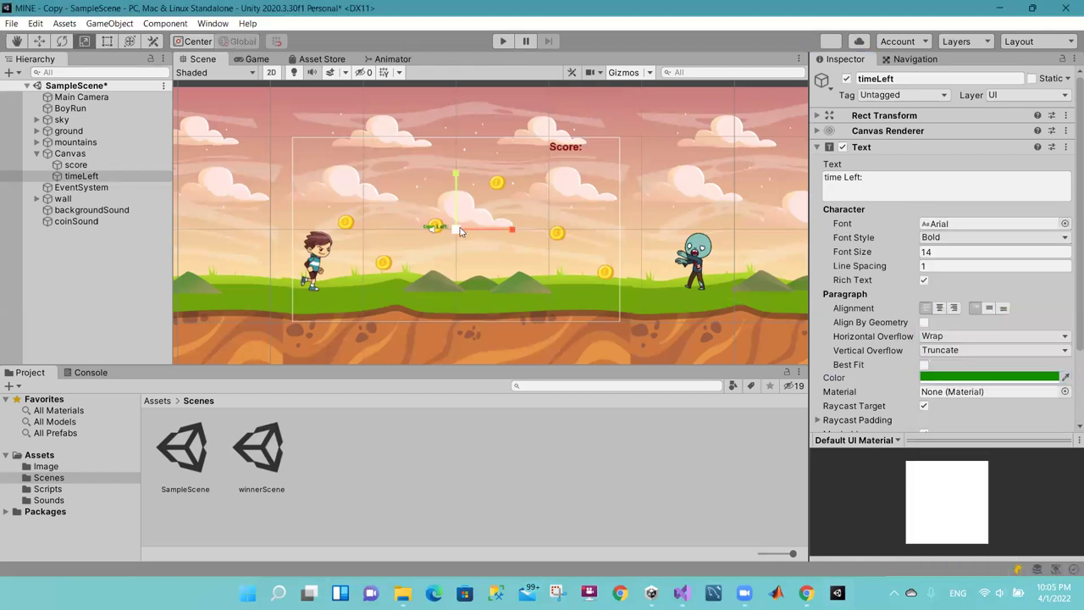
drag(458, 230, 530, 237)
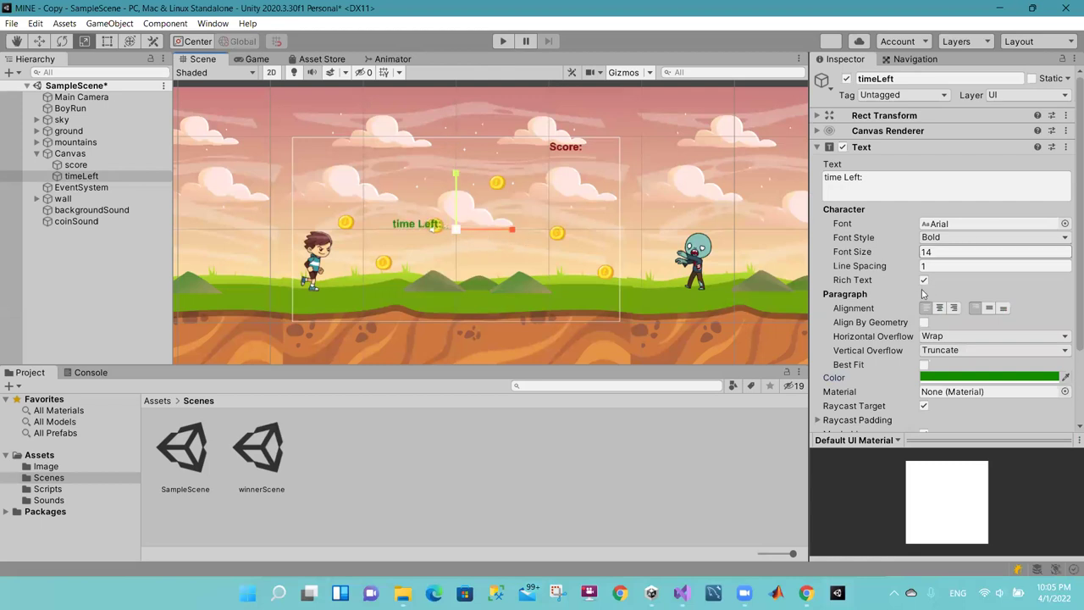
click(939, 310)
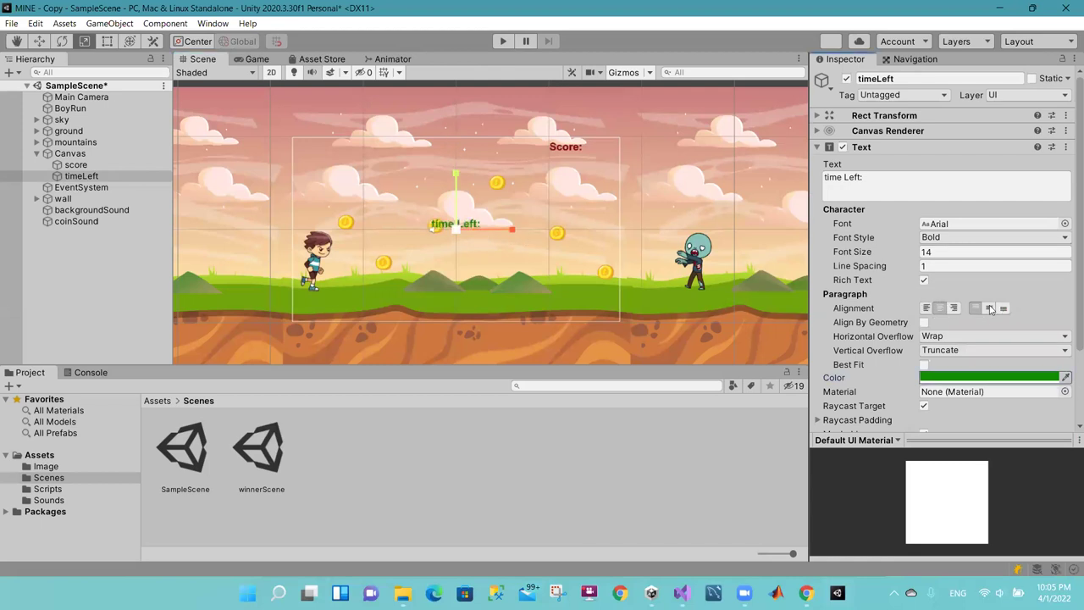
click(989, 309)
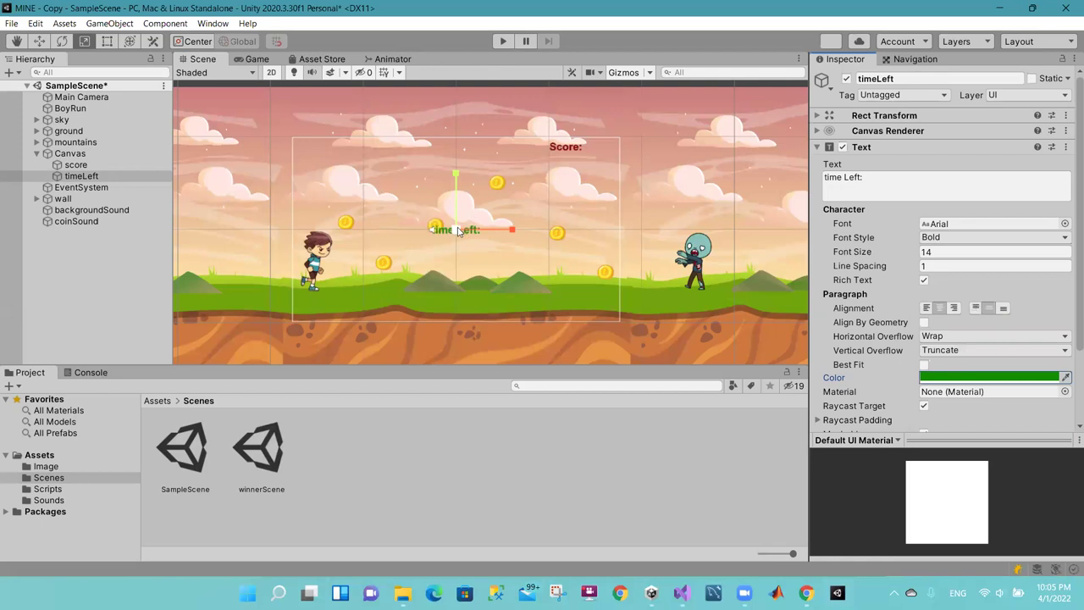
drag(464, 232, 406, 188)
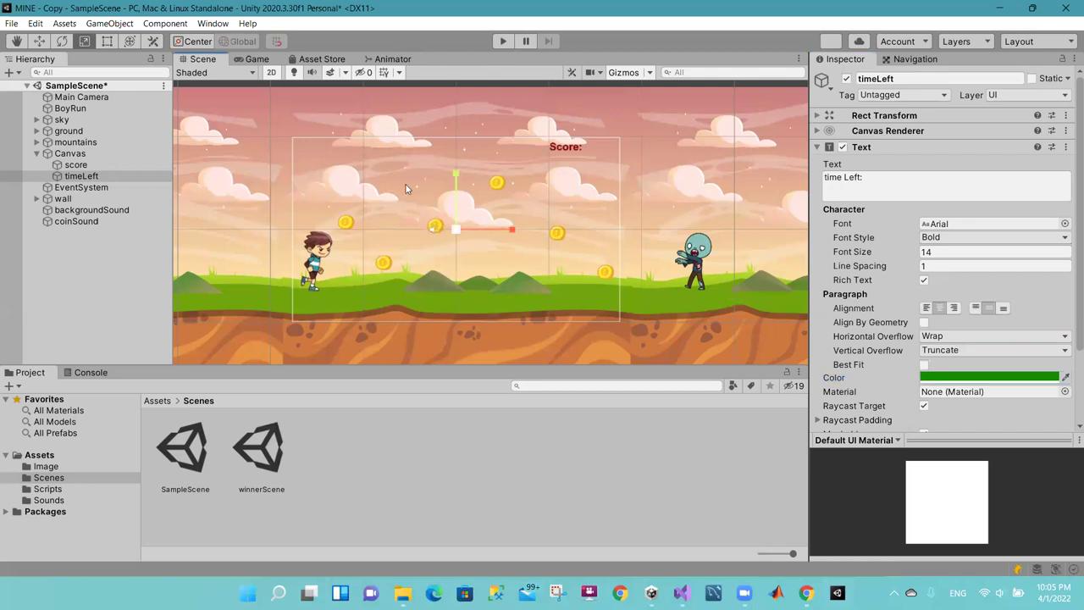
key(ctrl+z)
Step: Move the label to the canvas top-left beside Score and capitalise it to 'Time Left:'
click(41, 40)
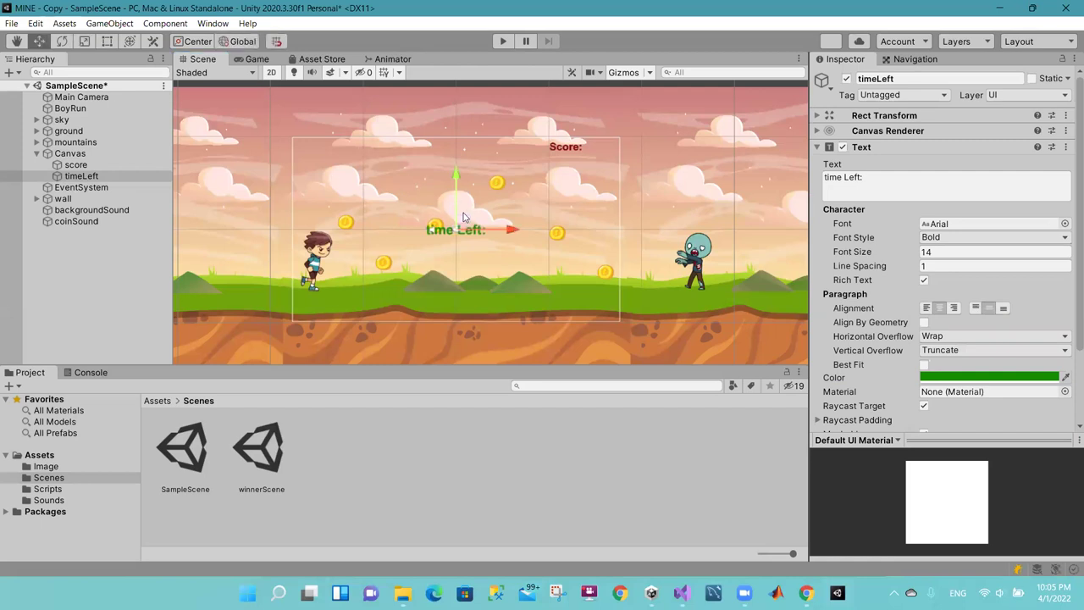
drag(458, 224, 343, 162)
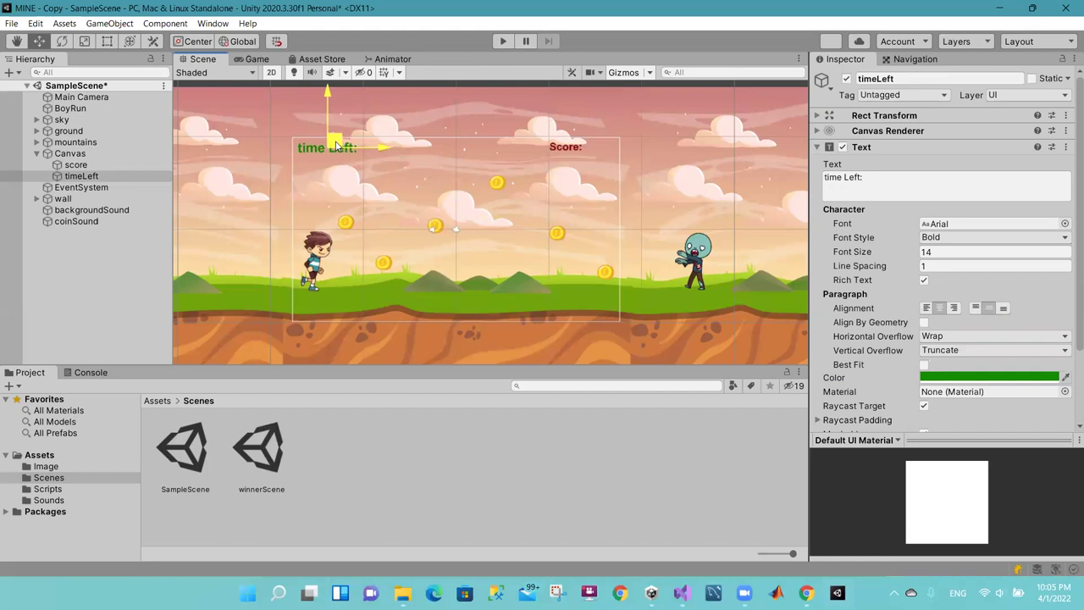
click(838, 176)
click(826, 177)
key(BackSpace)
text(T)
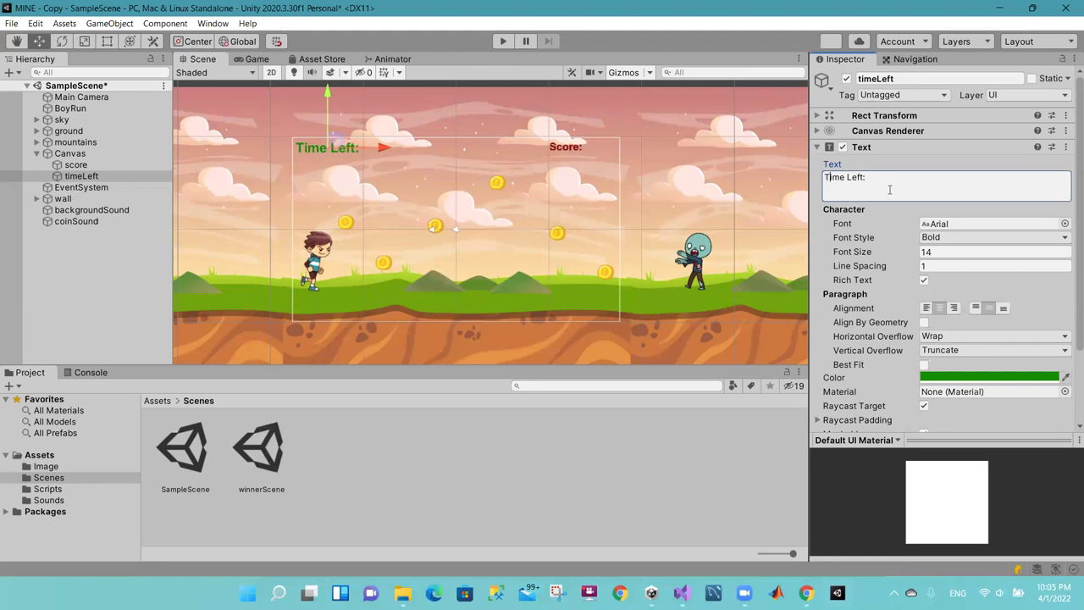
Step: Reselect the Time Left: label, then show the Scripts folder in Project
click(144, 222)
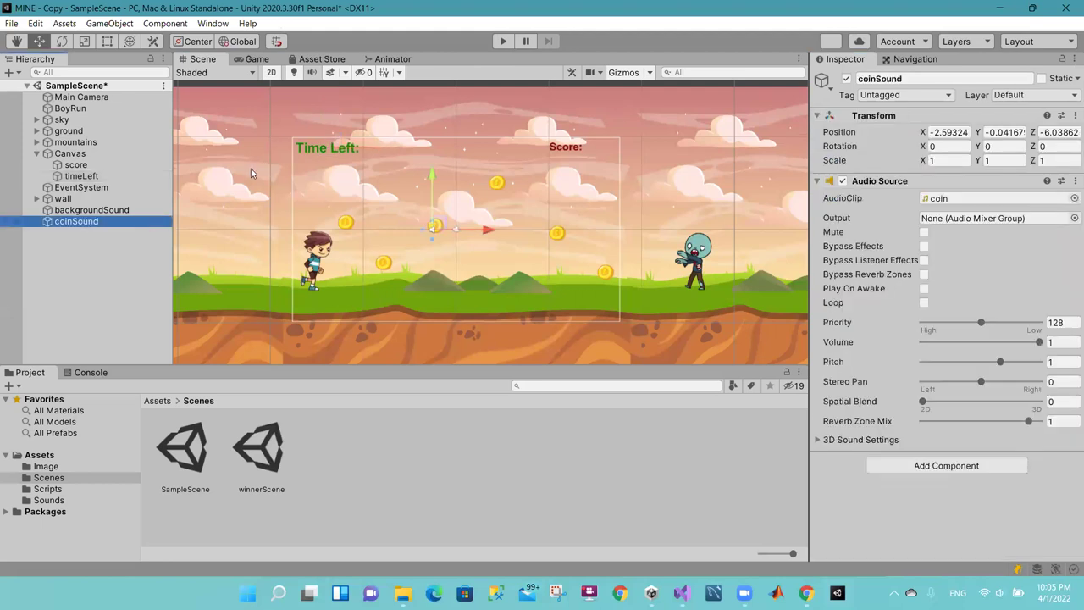
click(346, 148)
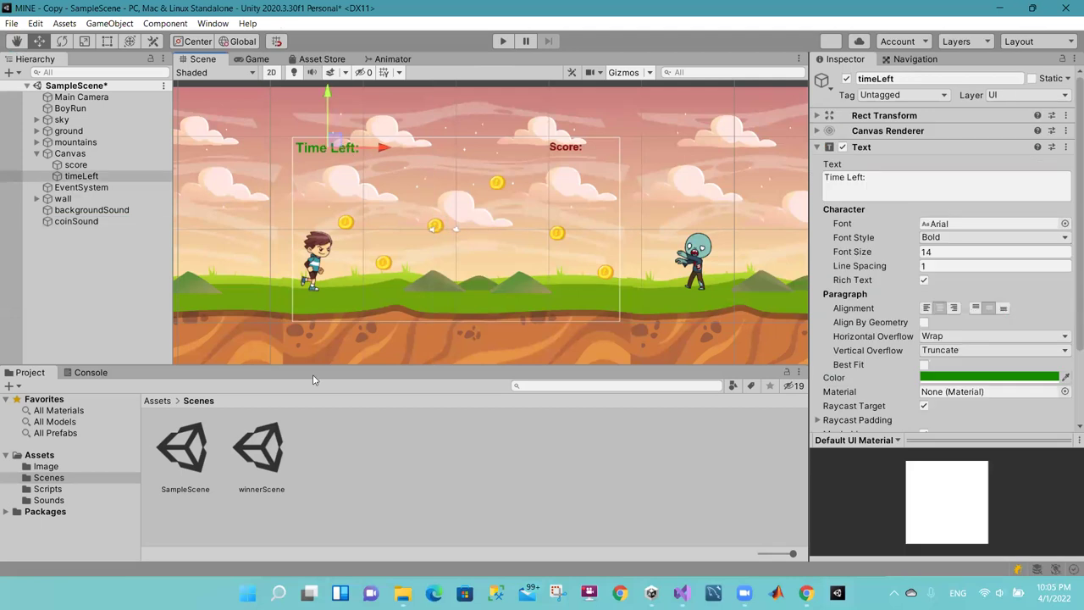
click(49, 489)
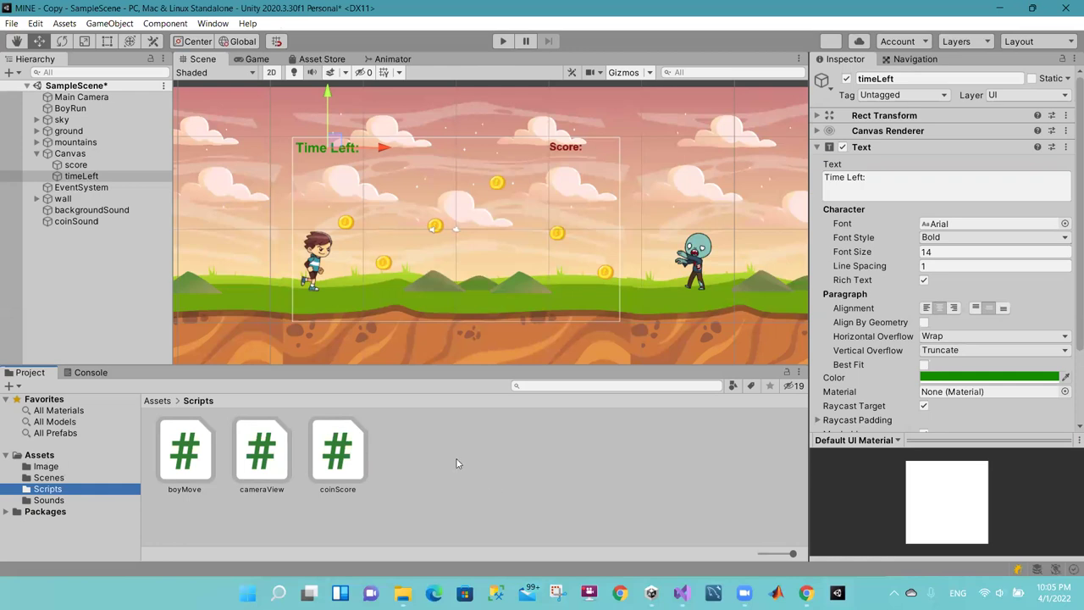
Step: Create a new C# script in the Scripts folder and begin naming it 'timeCounter'
right_click(457, 463)
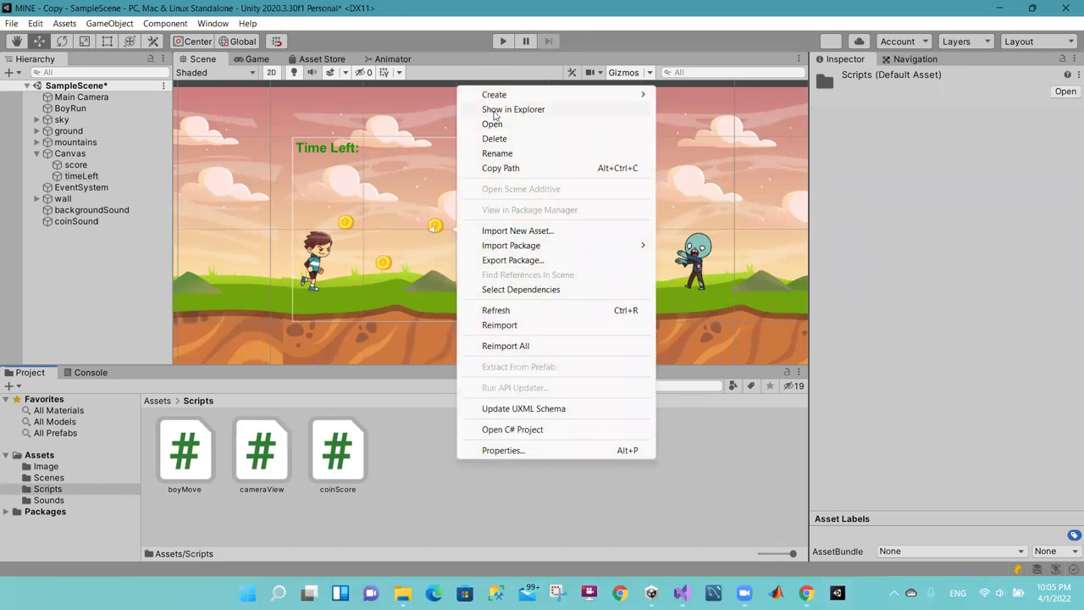
mouse_move(514, 96)
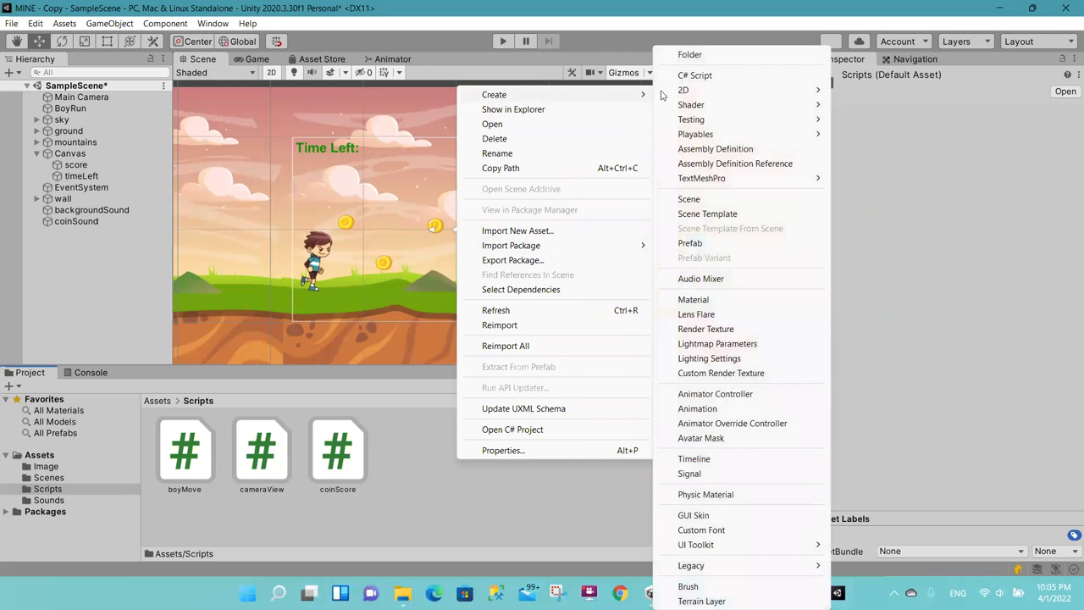
click(692, 74)
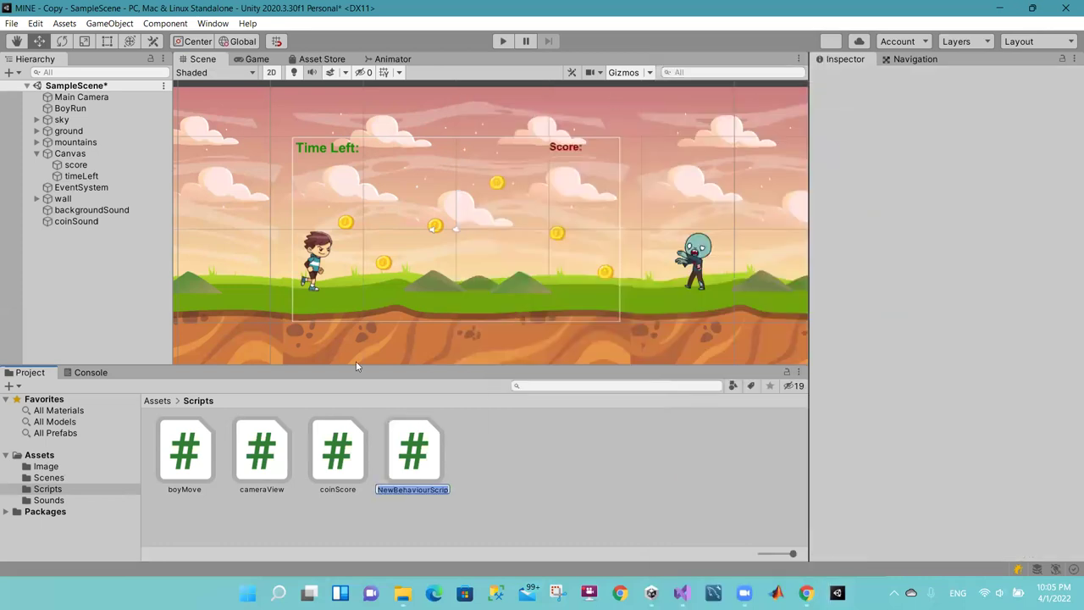
text(timeCounter)
Step: Confirm the script name timeCounter and open it in Visual Studio
click(414, 474)
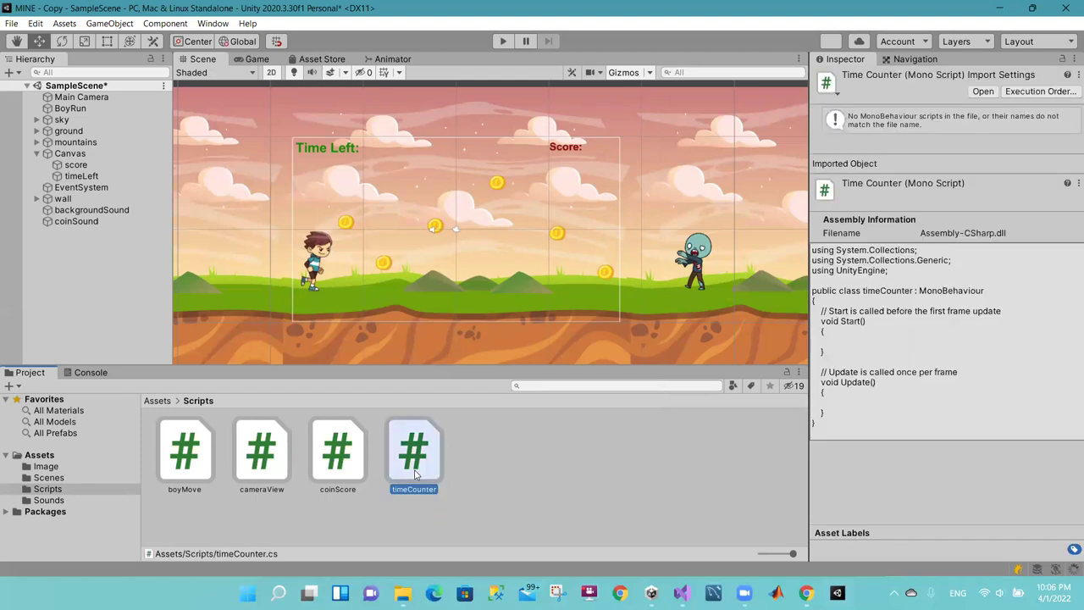
double_click(415, 474)
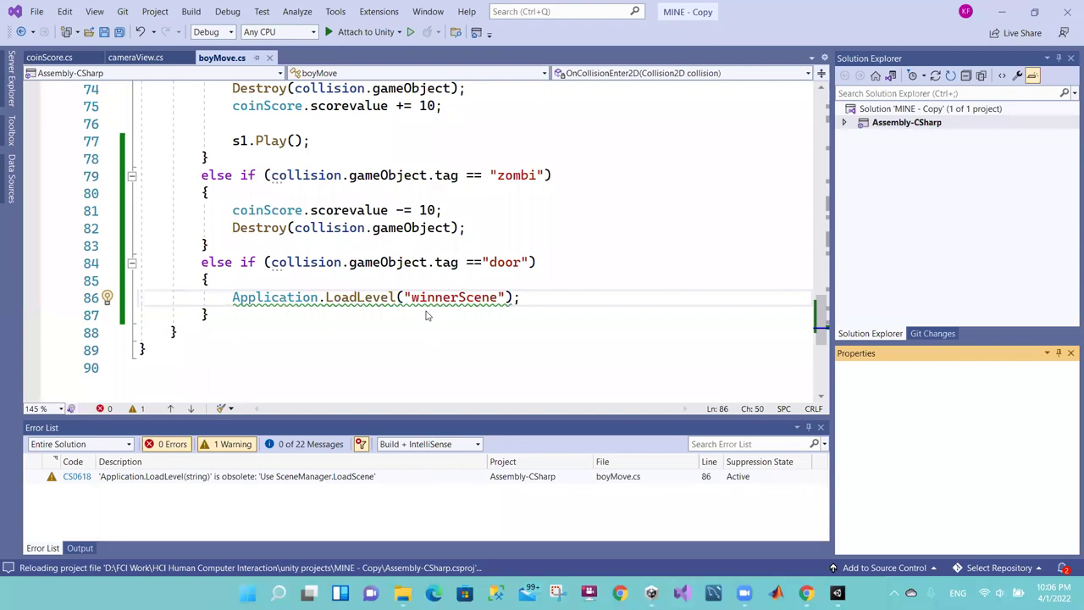
mouse_move(805, 593)
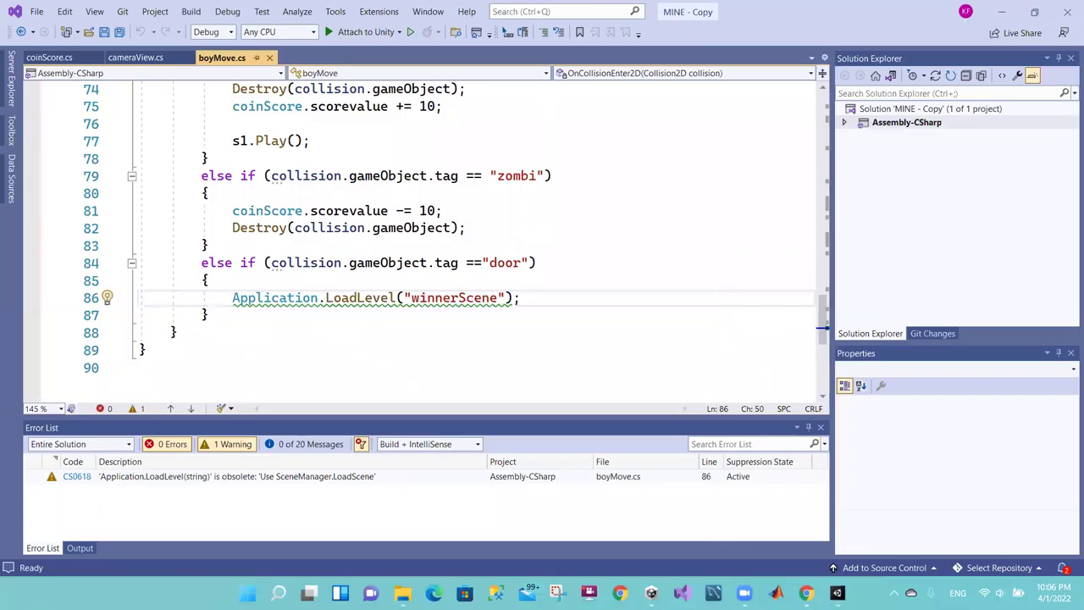
click(836, 593)
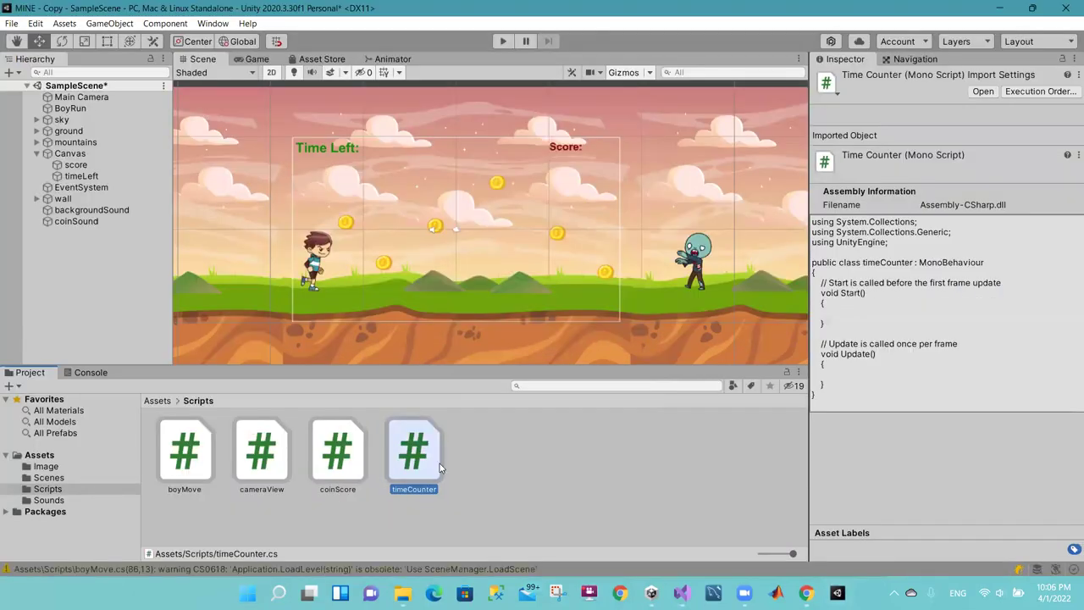
double_click(439, 463)
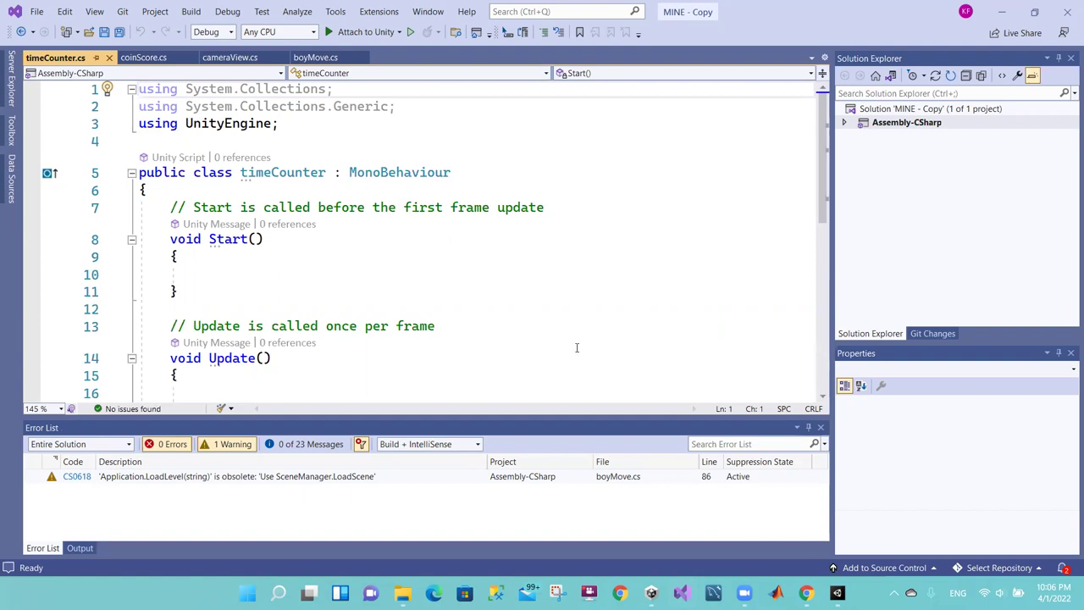
Step: Add 'using UnityEngine.UI;' below the UnityEngine import using IntelliSense
click(285, 136)
click(285, 124)
key(Return)
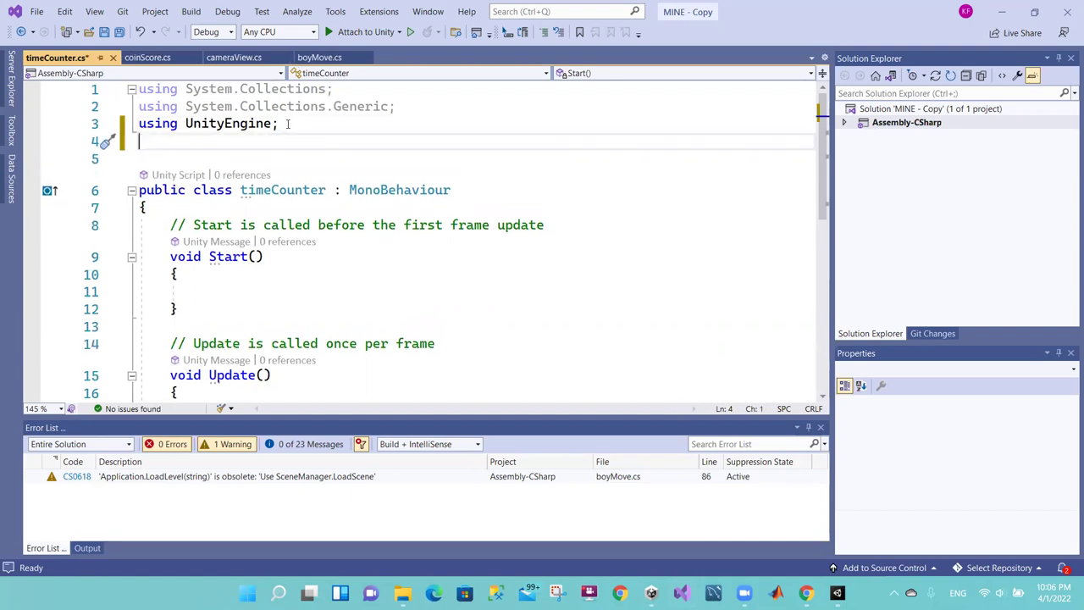
text(using u)
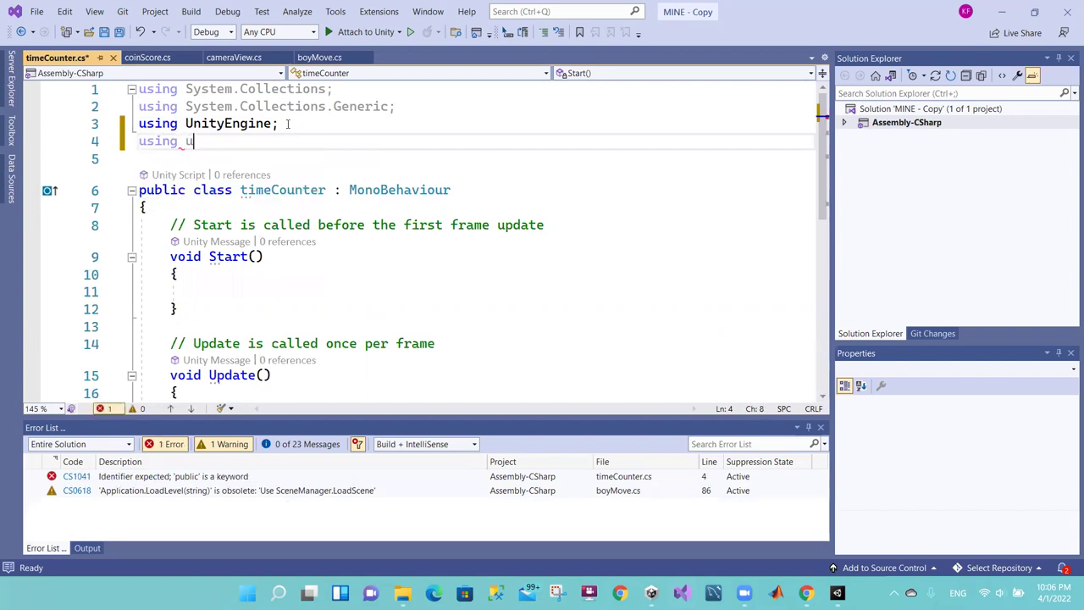
text(nit)
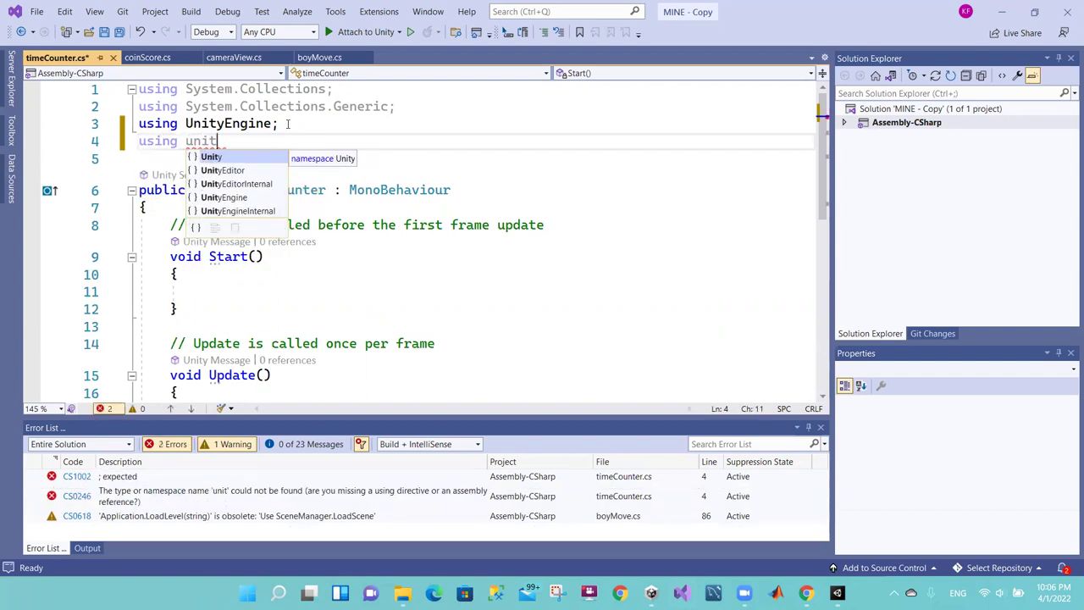
key(Down)
key(Down)
key(Down)
key(Tab)
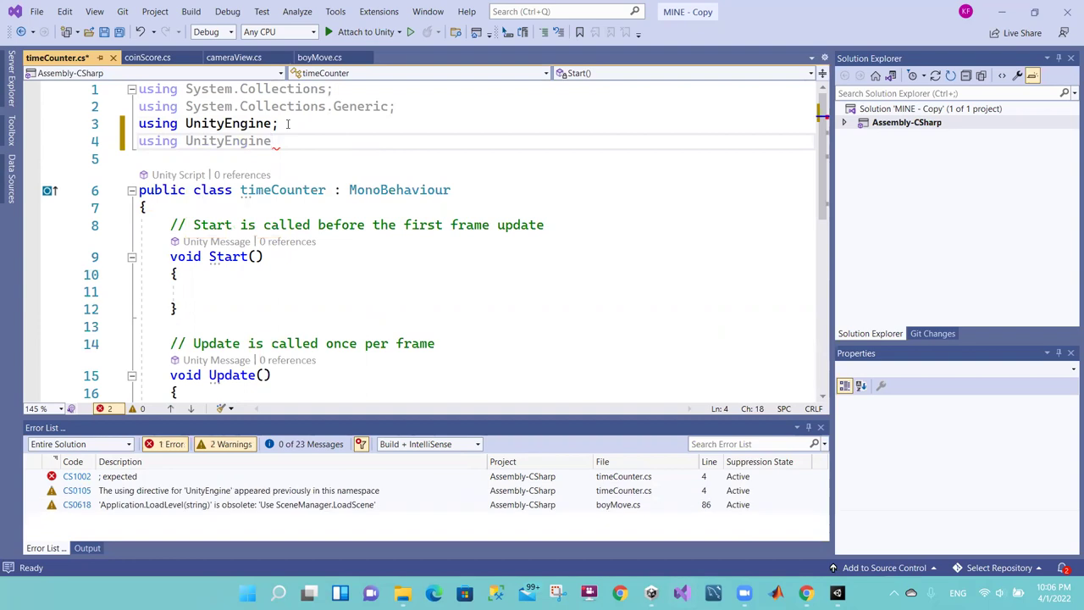
text(.u)
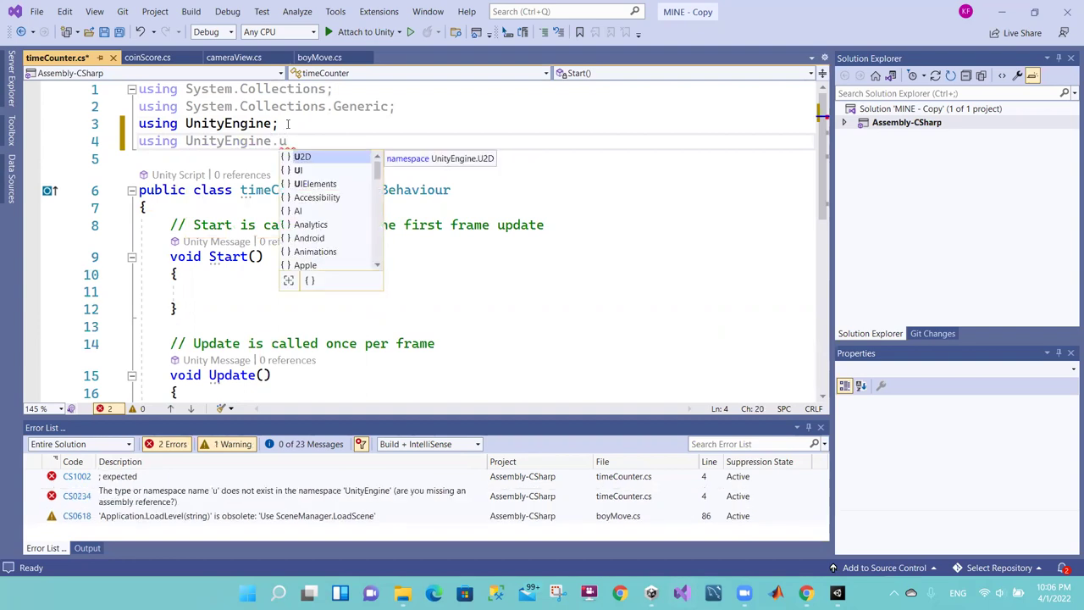
key(Down)
key(Tab)
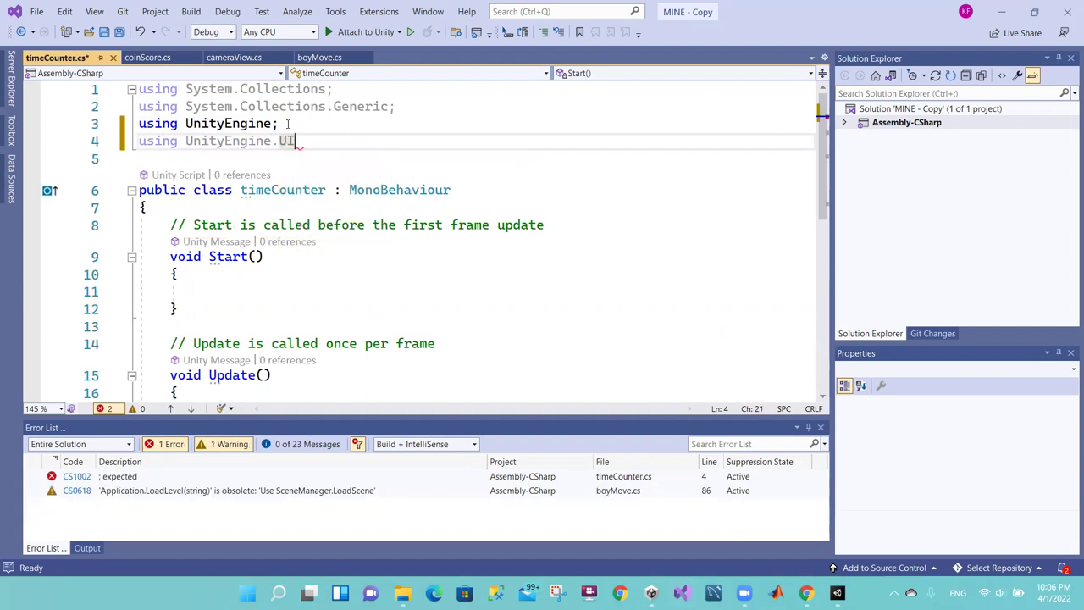
text(;)
Step: Highlight the new import, then move the caret into the class near Start
drag(301, 141, 136, 141)
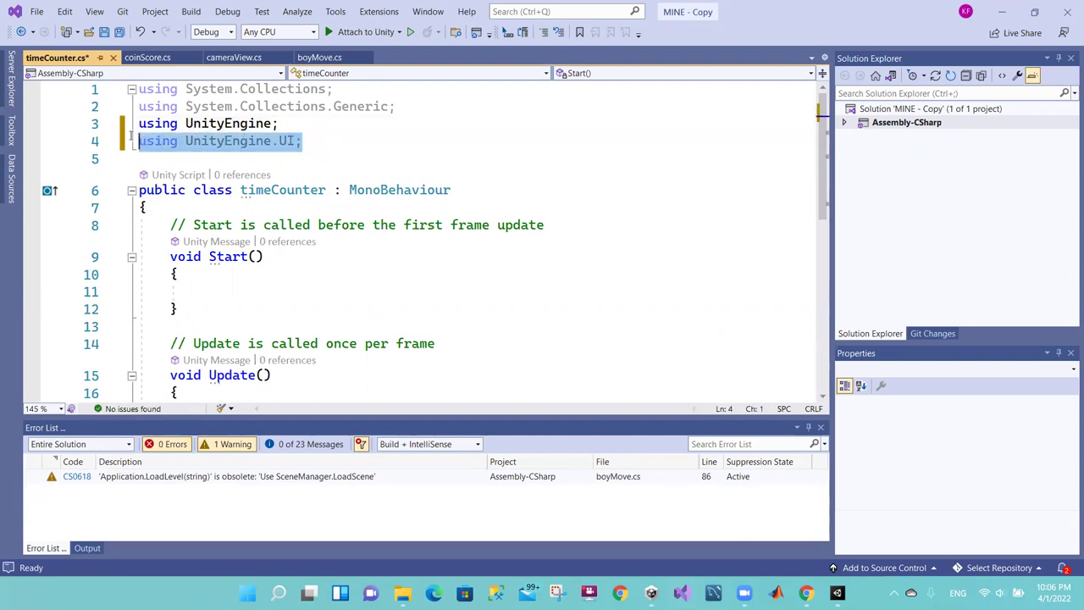
click(367, 122)
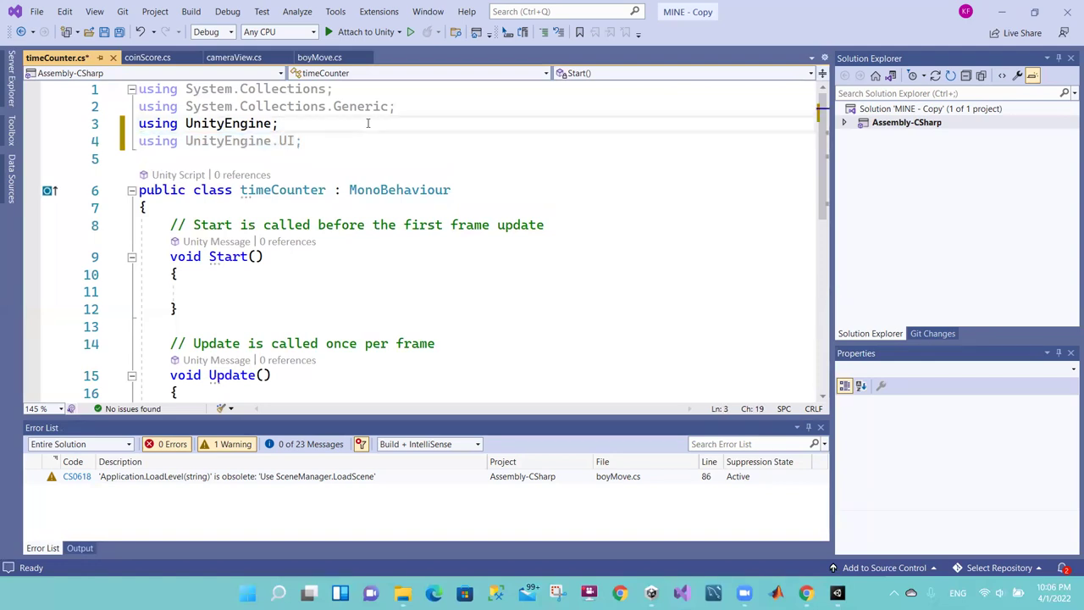
click(312, 189)
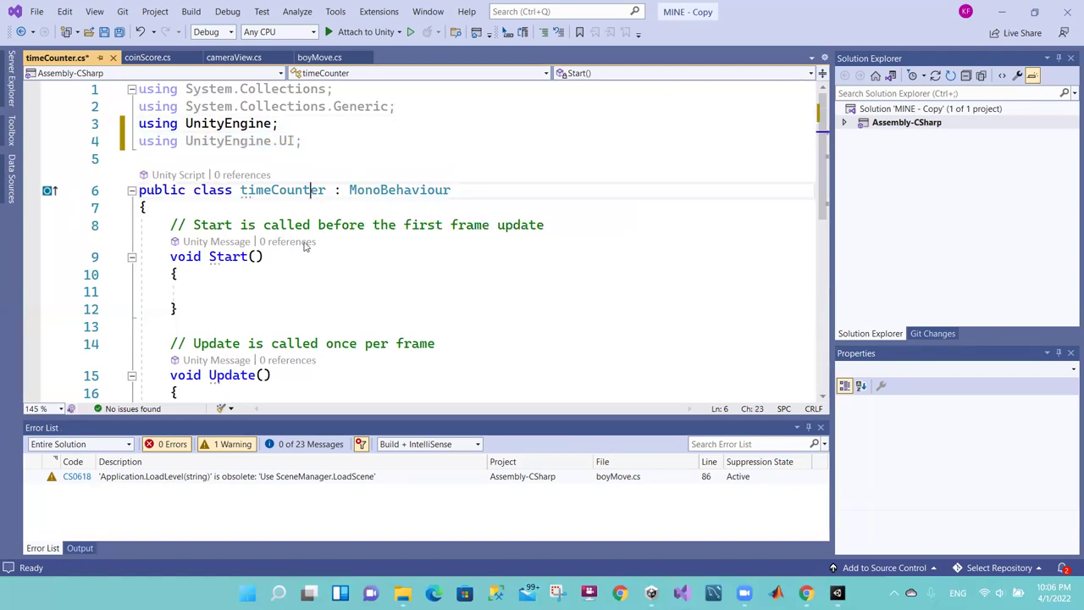
click(278, 256)
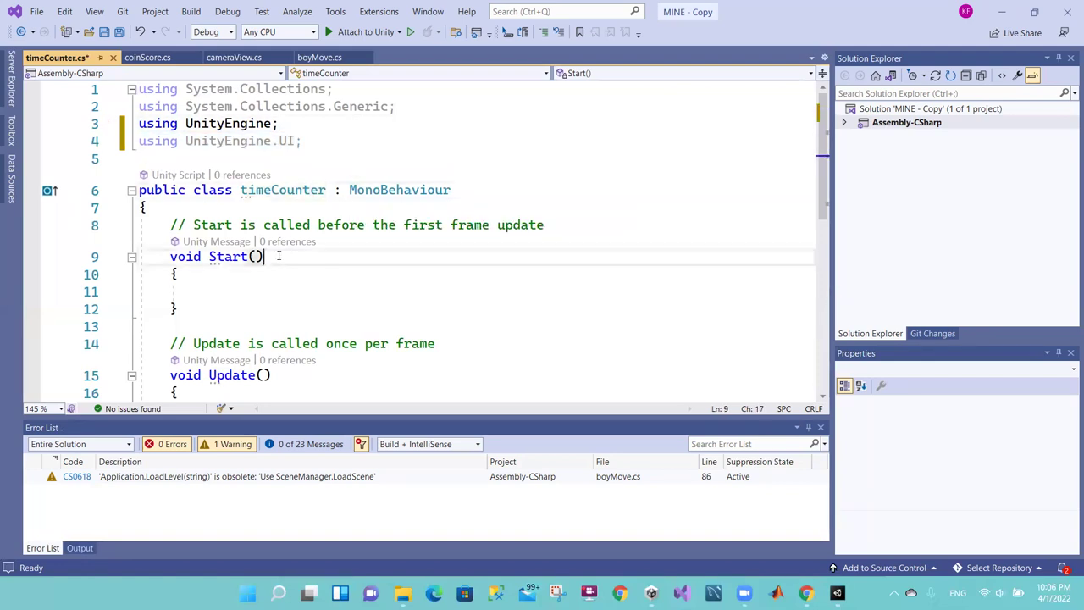
Step: Declare 'private Text time1;' right after the class's opening brace
click(167, 205)
key(Return)
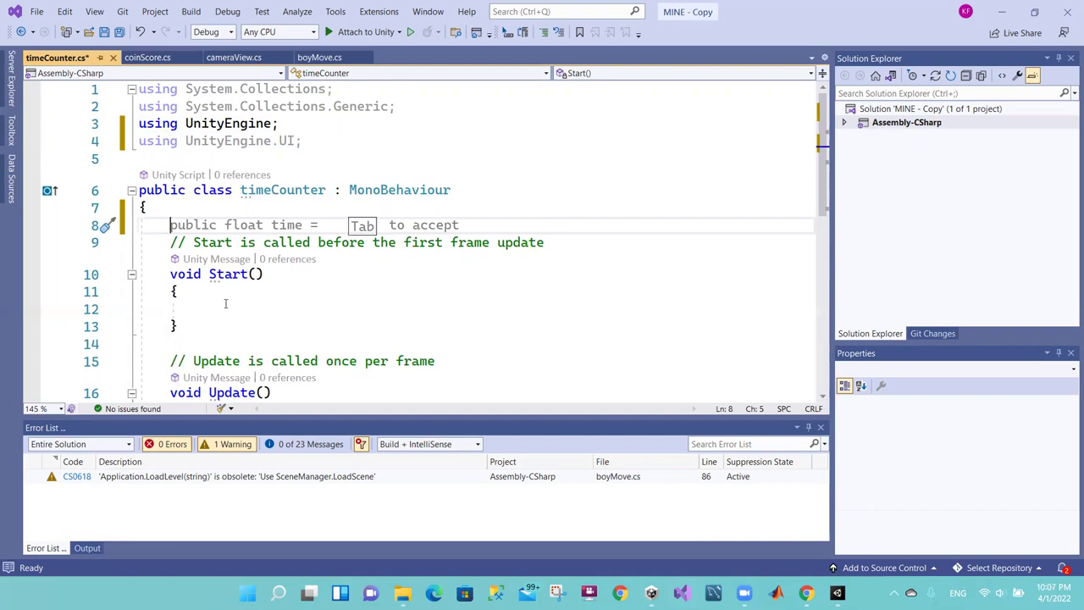
text(private )
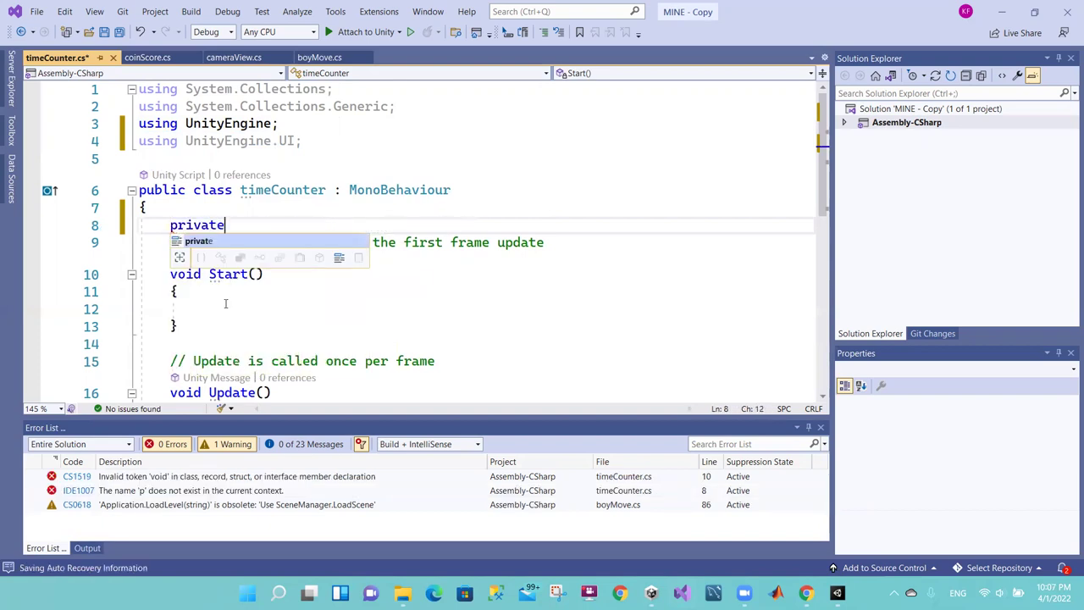
text(tw)
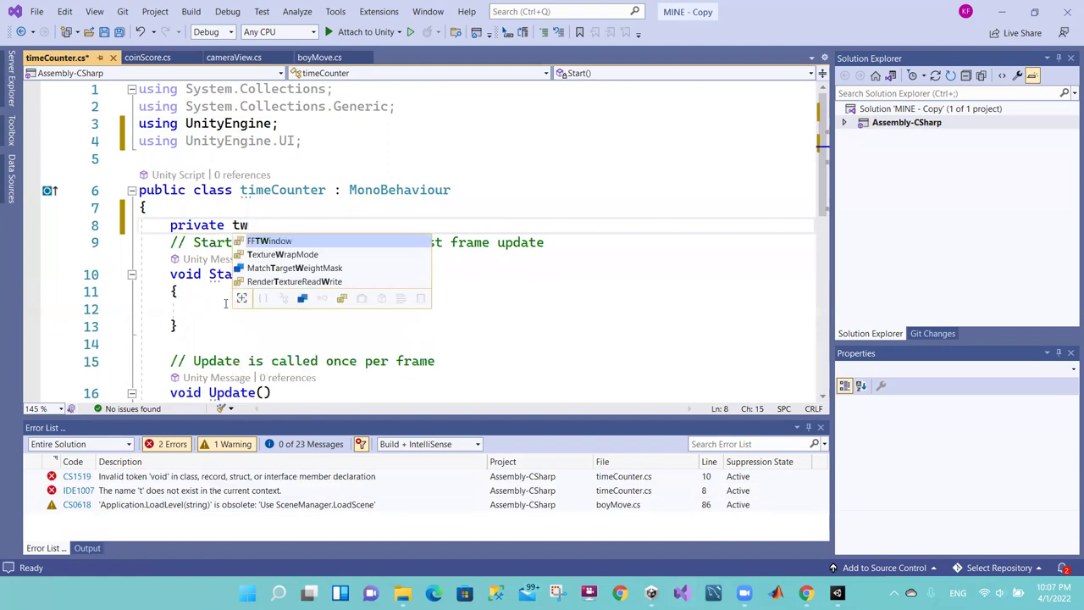
key(BackSpace)
text(ext )
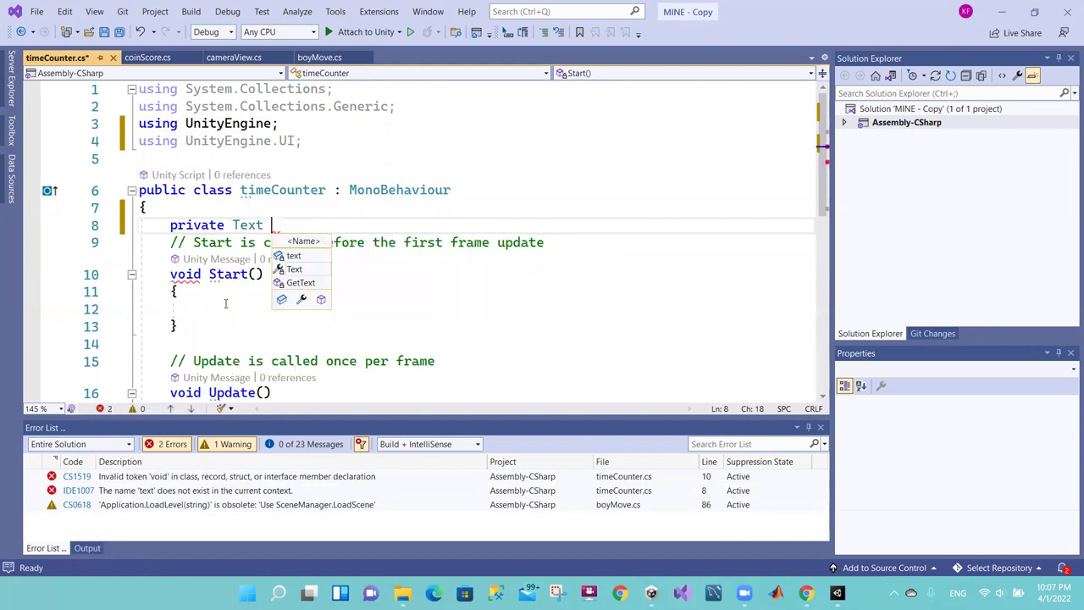
text(time)
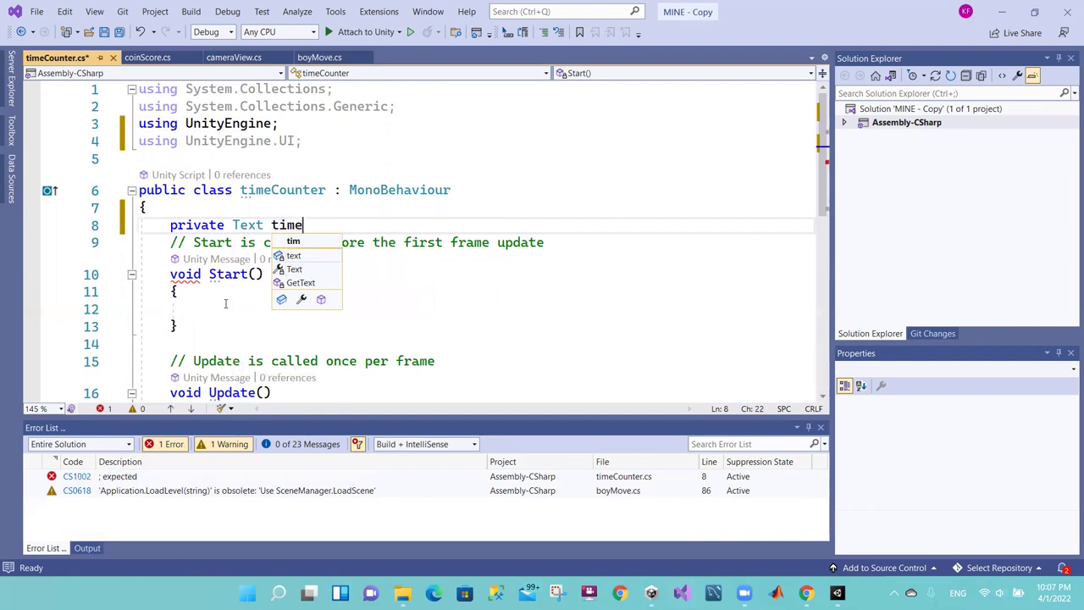
text(1;)
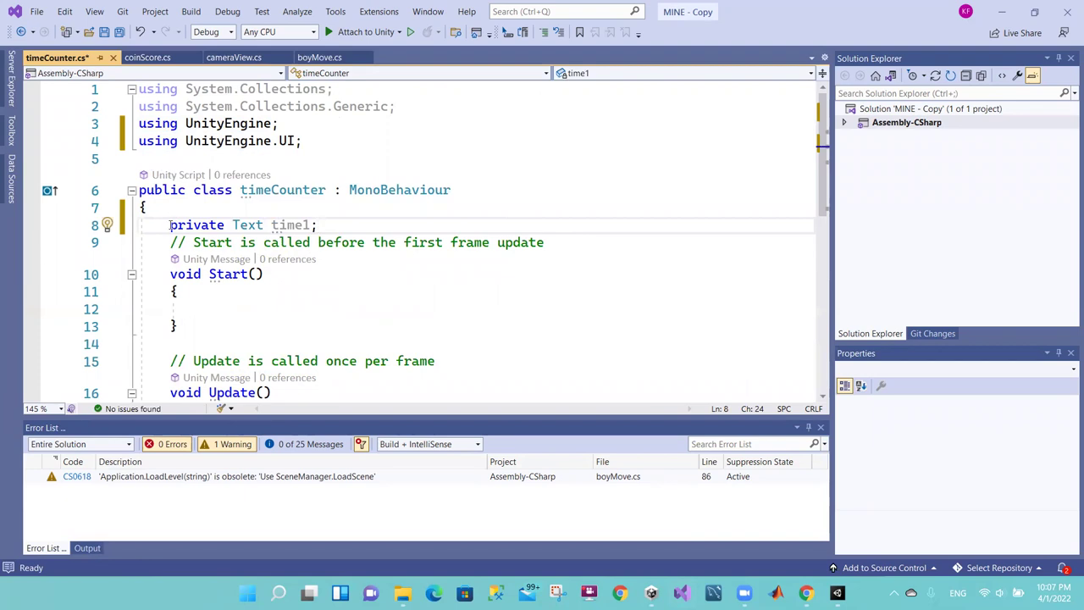
Step: Review the time1 declaration, switching briefly to Unity and back
double_click(196, 224)
drag(273, 225, 318, 225)
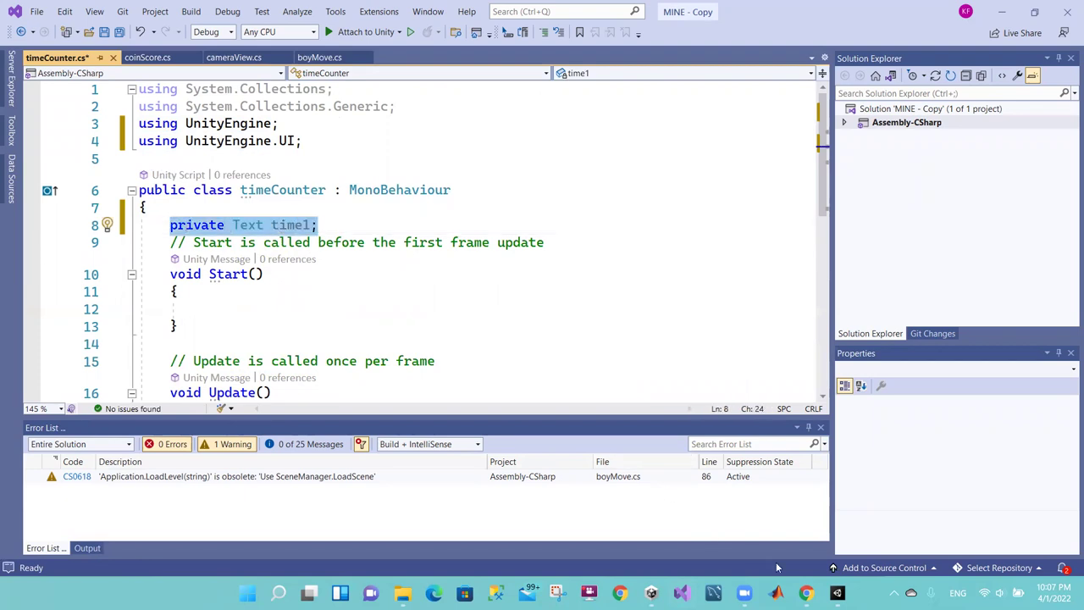
key(alt+Tab)
key(alt+Tab)
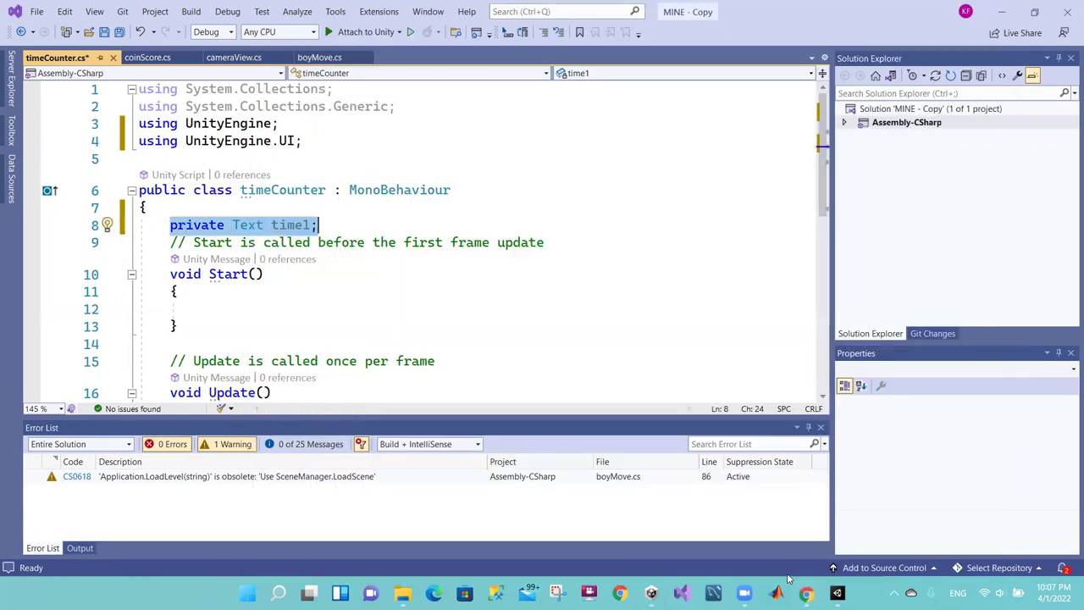
key(alt+Tab)
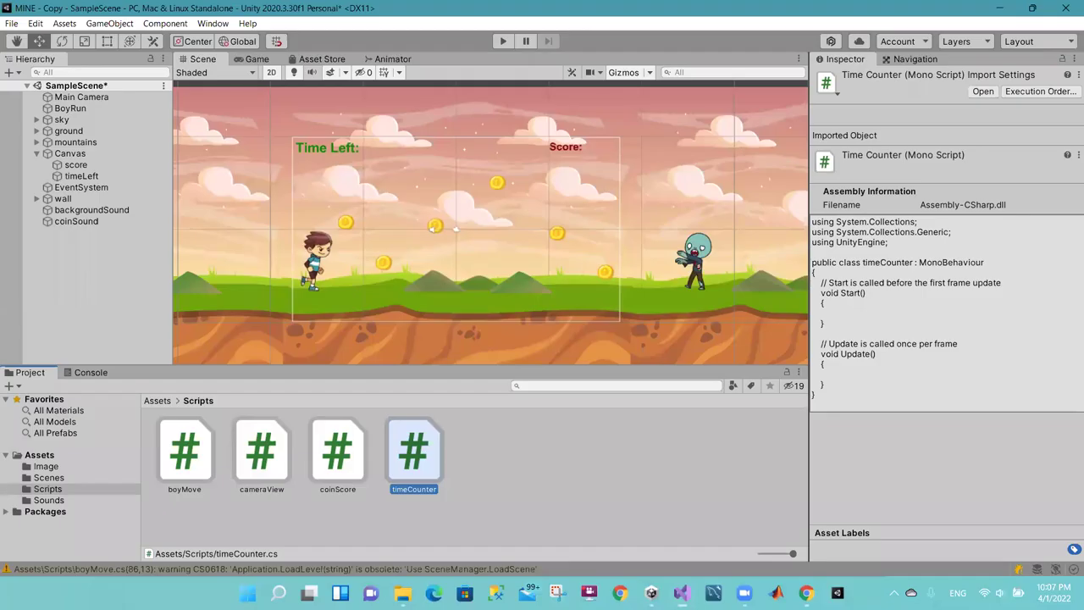
key(alt+Tab)
key(alt+Tab)
key(alt+Tab)
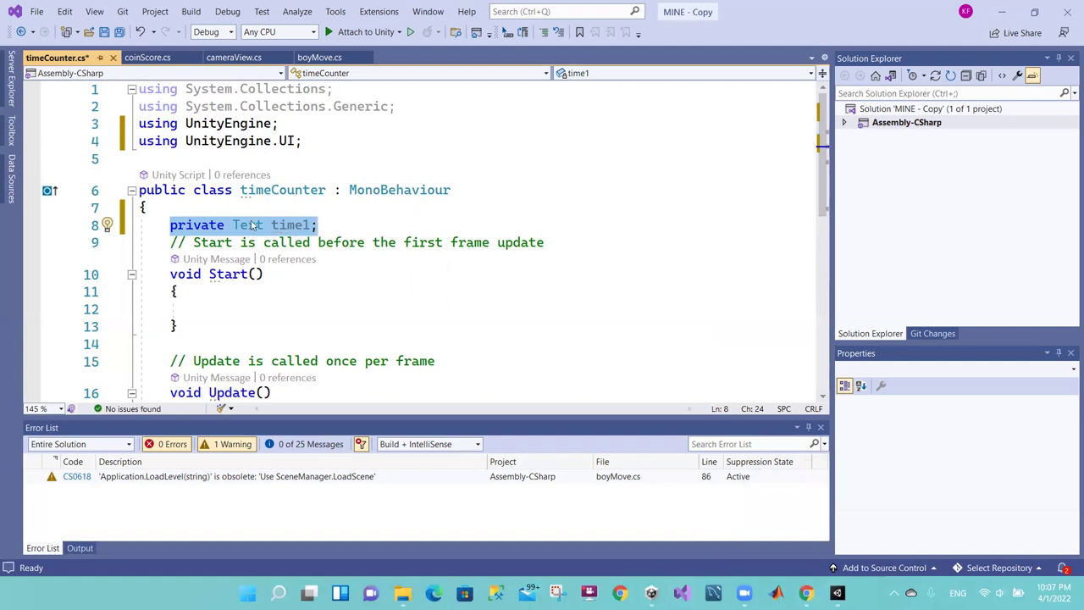
click(249, 226)
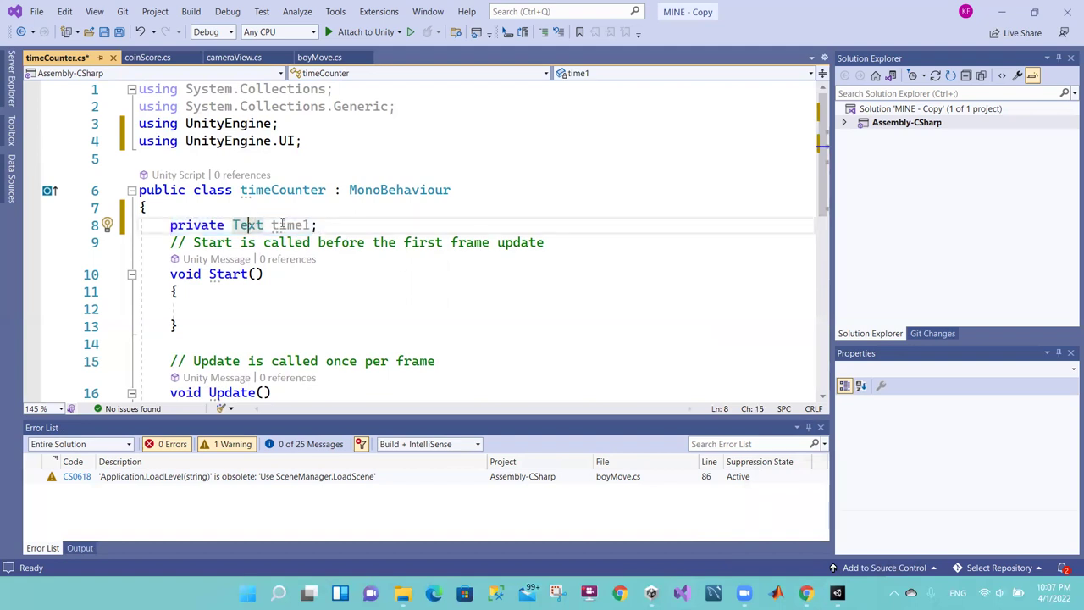
drag(271, 224, 313, 225)
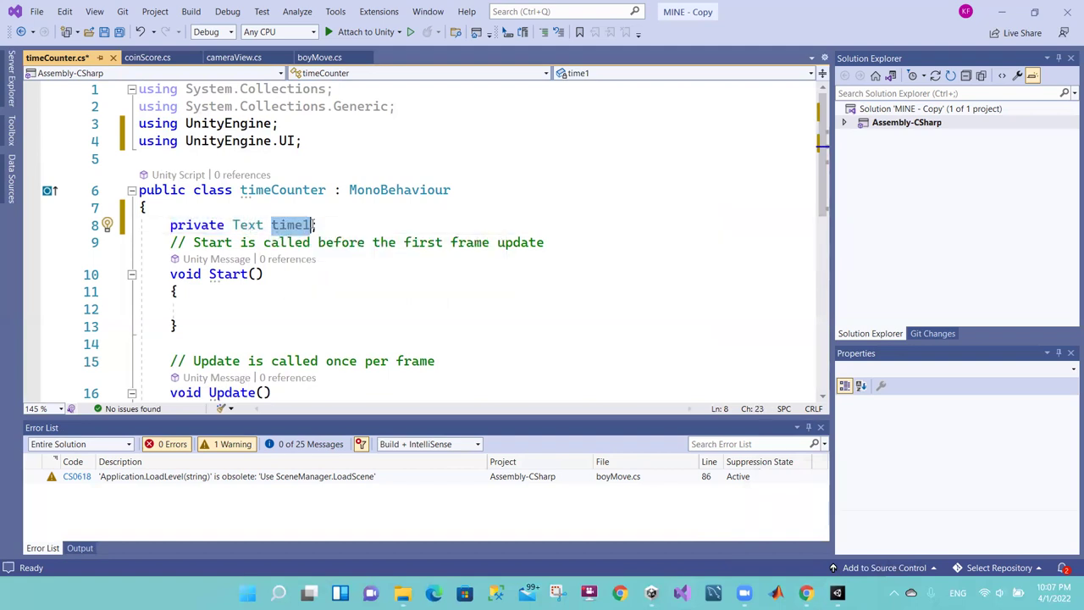
click(319, 224)
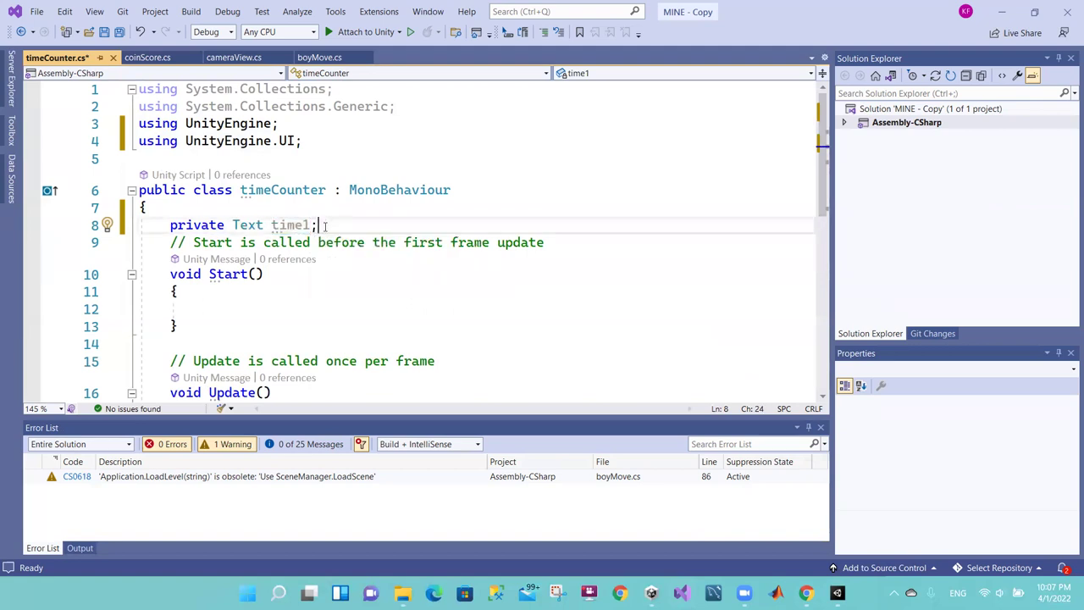
click(250, 225)
click(211, 224)
click(326, 223)
drag(821, 222, 824, 240)
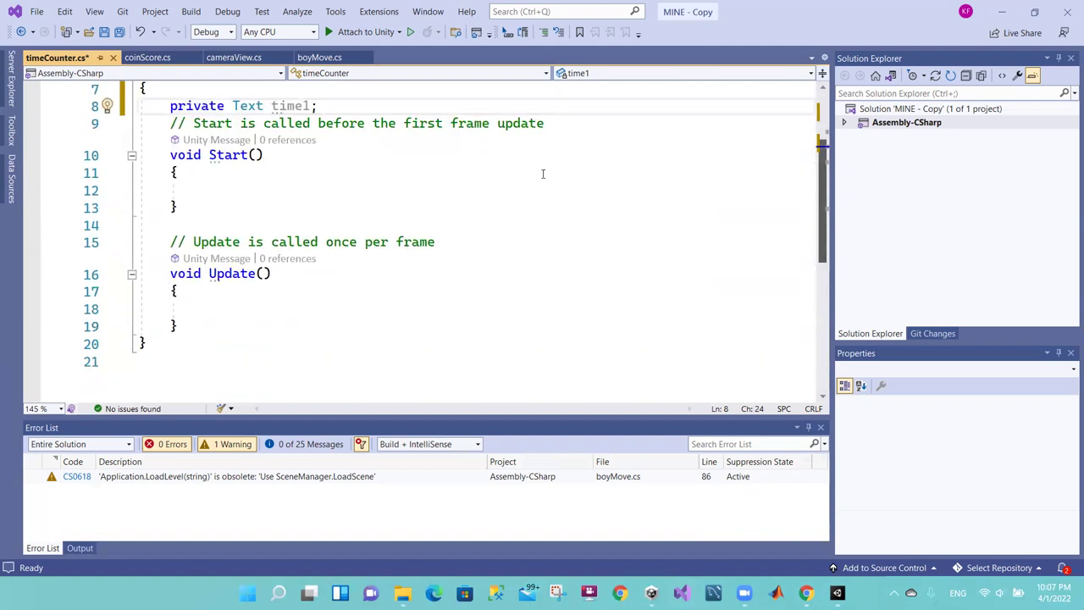
click(266, 297)
key(Down)
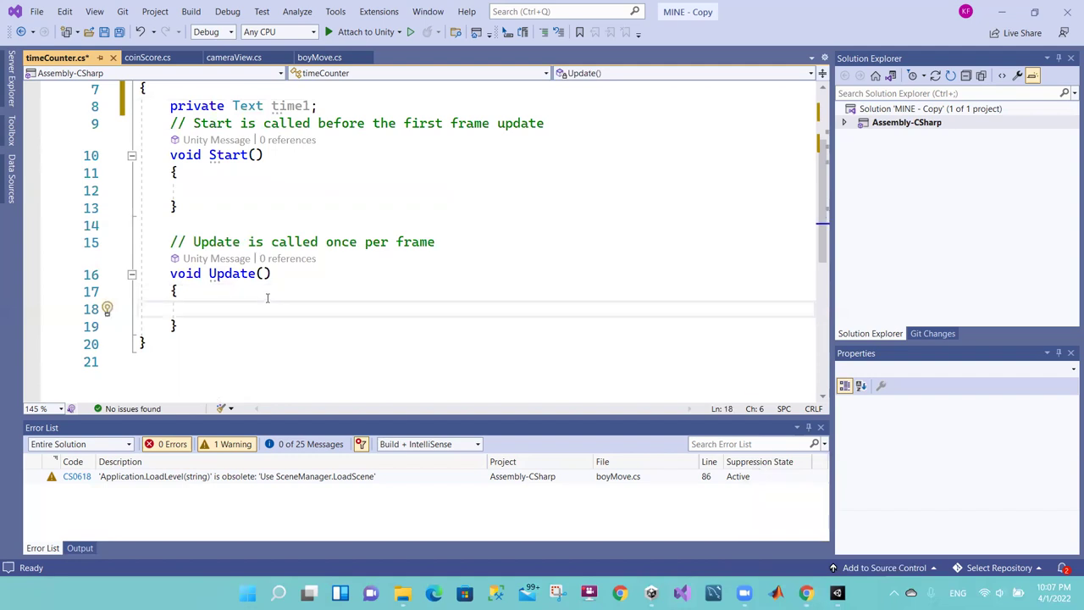
text(time)
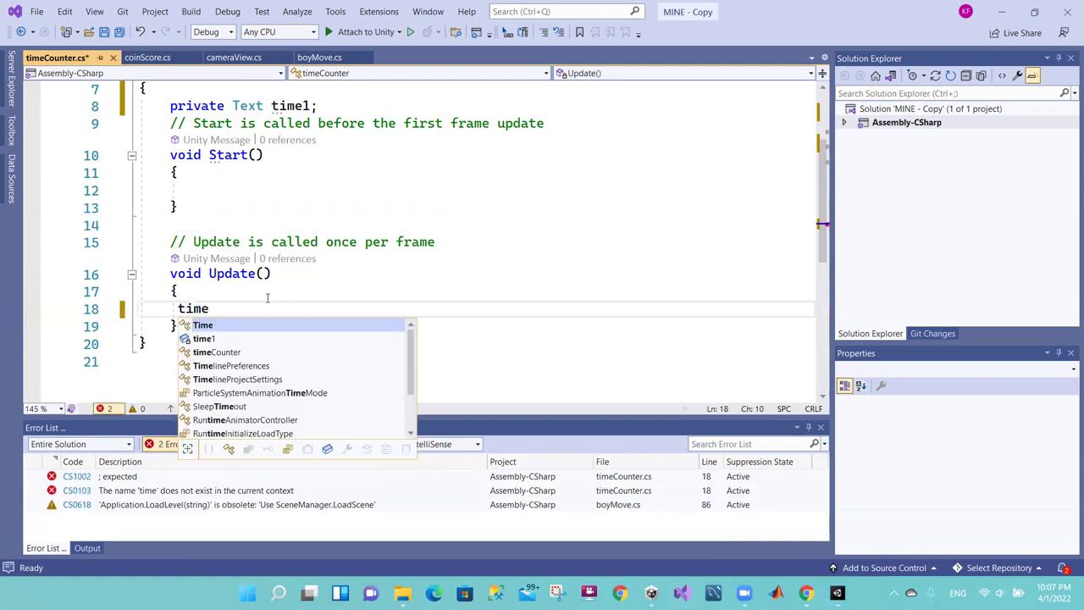
key(Tab)
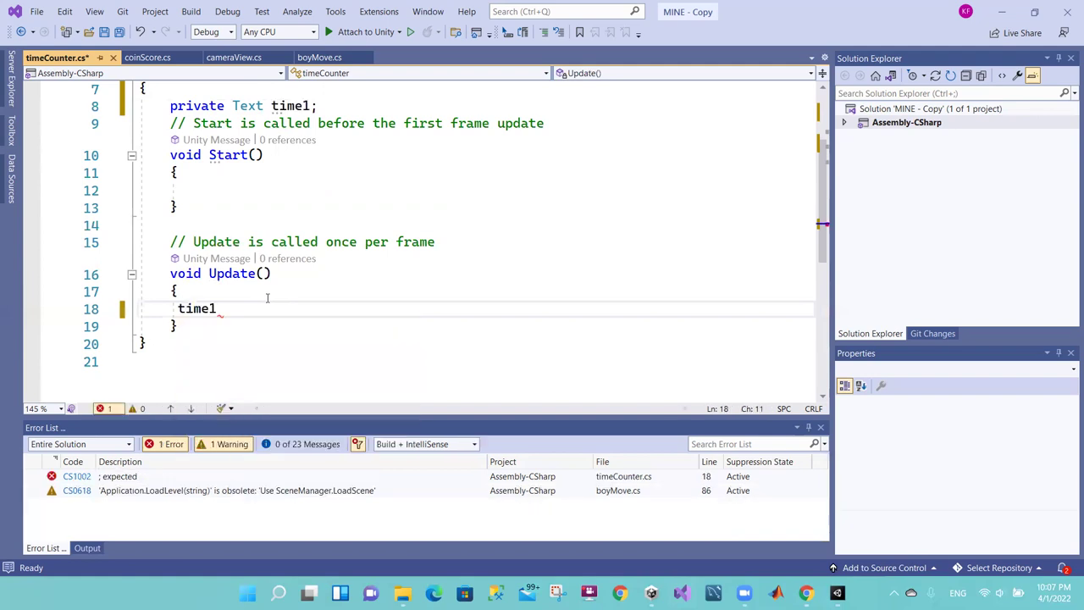
text(= get)
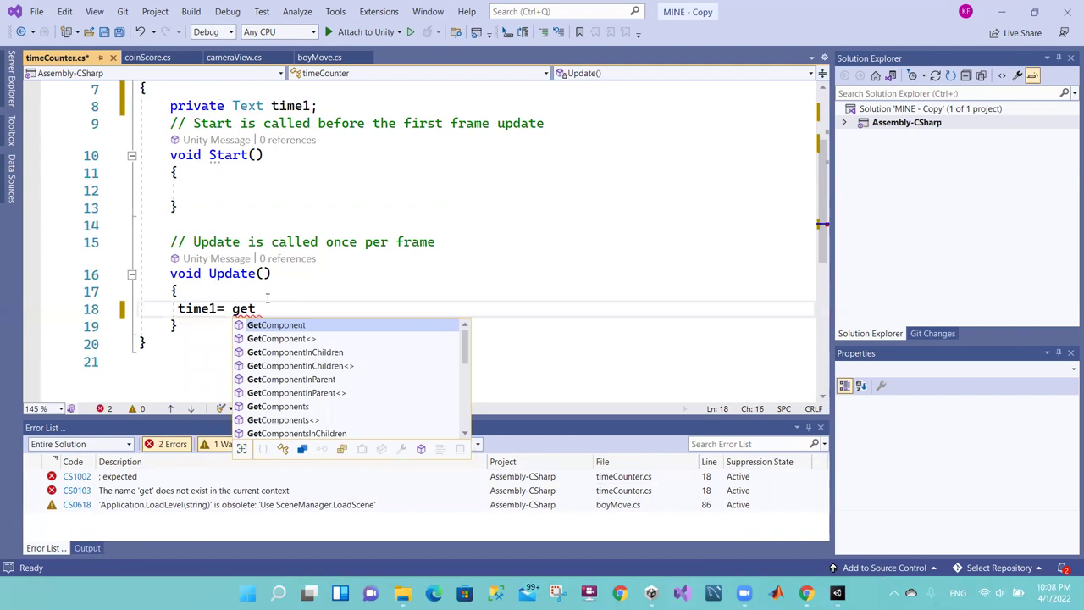
key(Tab)
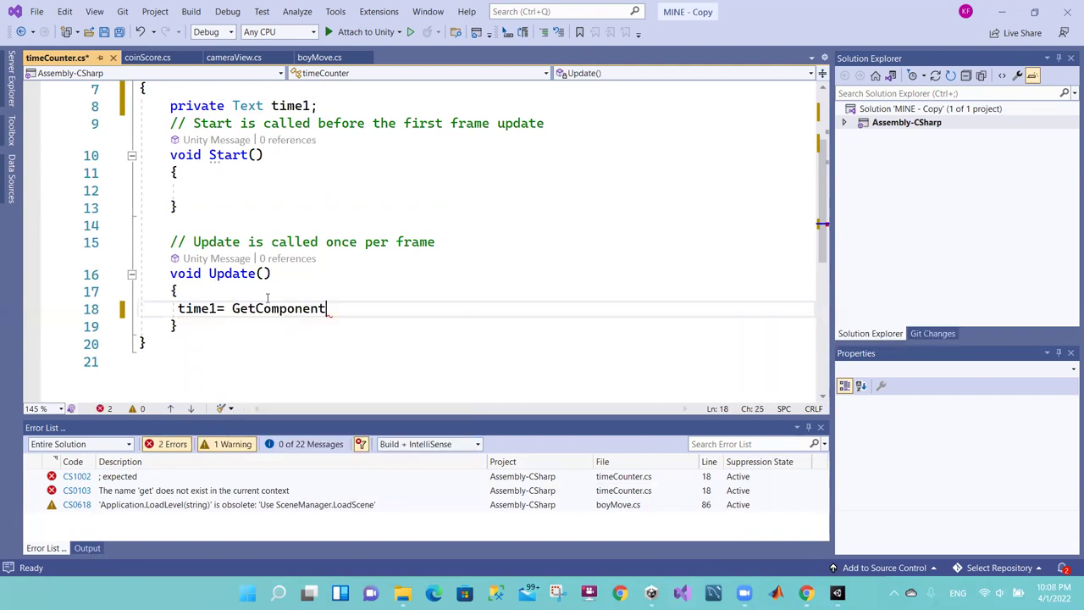
text(<text>)
key(Tab)
key(Tab)
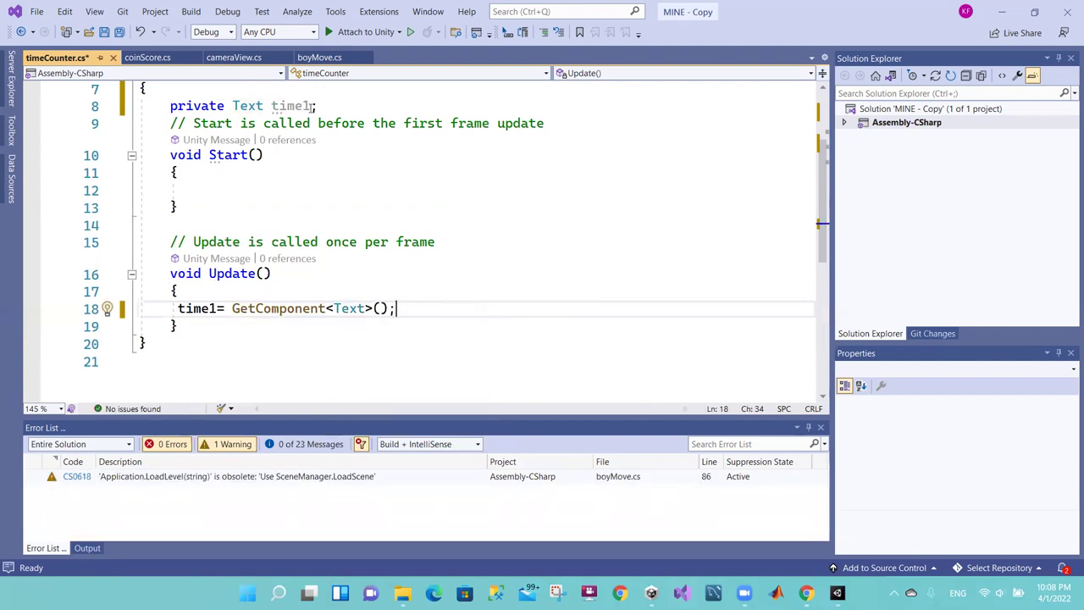
click(263, 106)
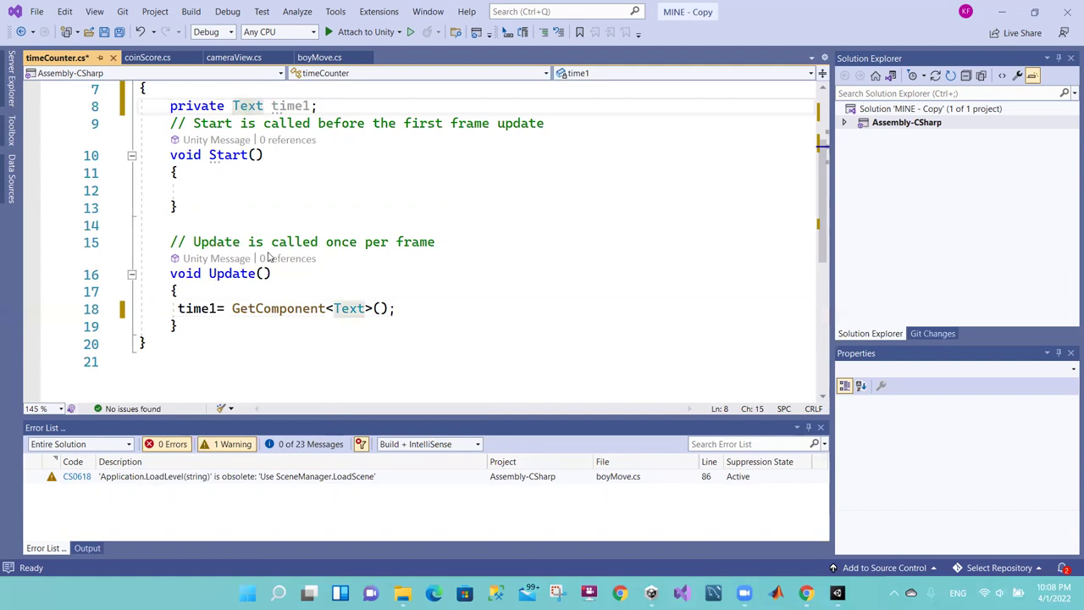
drag(367, 309, 328, 308)
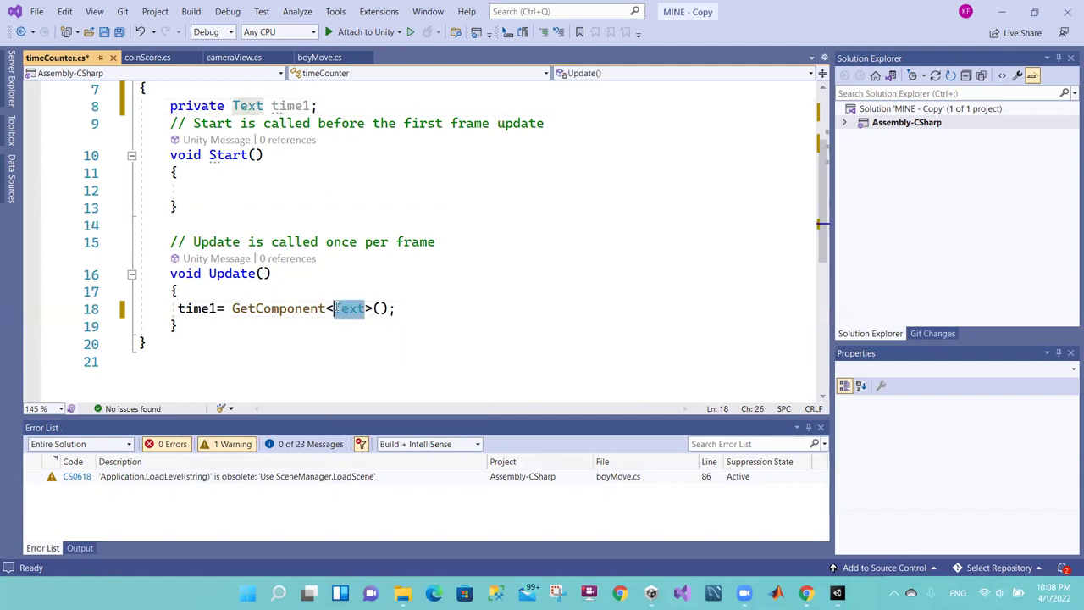
drag(217, 308, 179, 309)
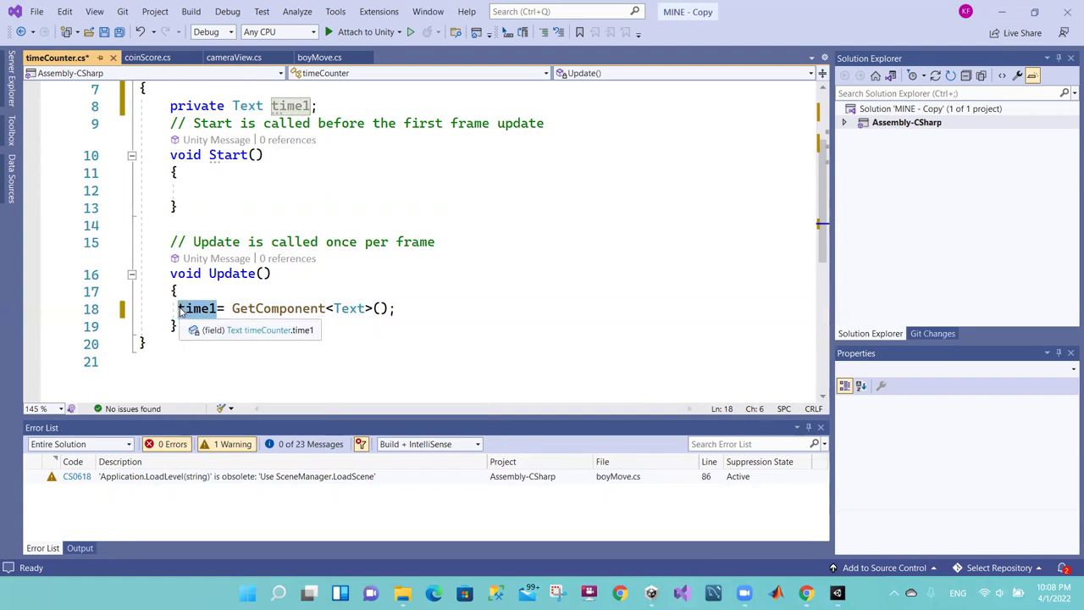
click(364, 303)
click(188, 309)
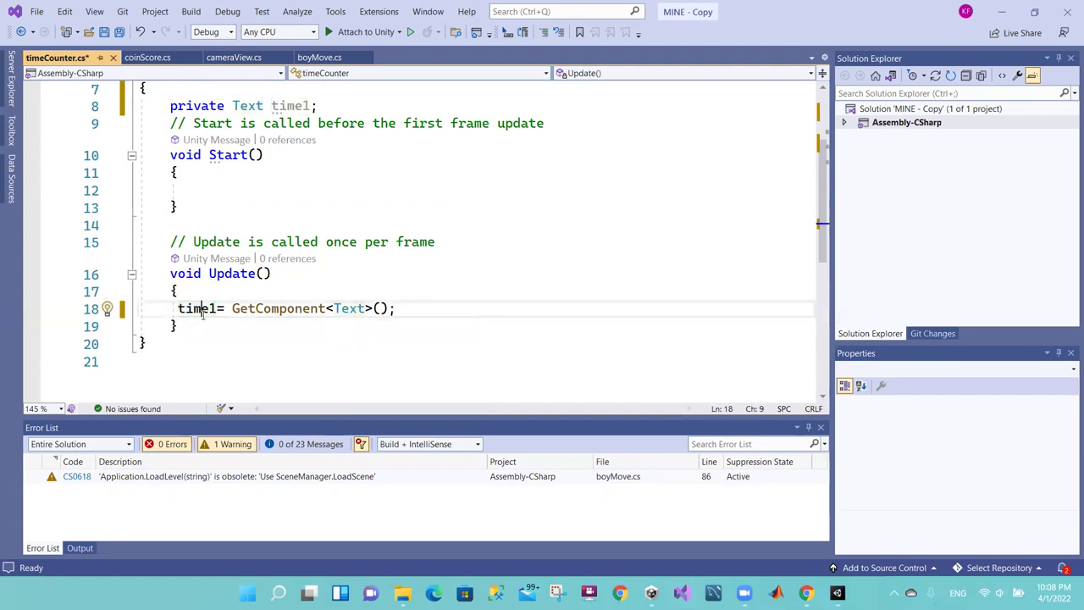
click(402, 308)
Step: Add 'private static float timer = 10f;' on a new line below time1
key(alt+Tab)
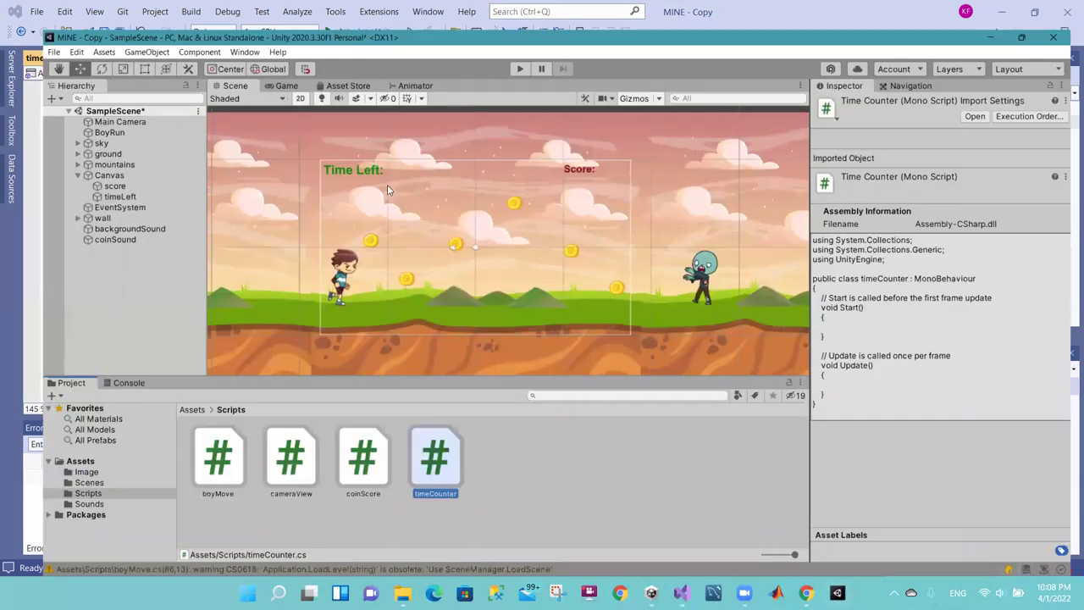
key(super+Up)
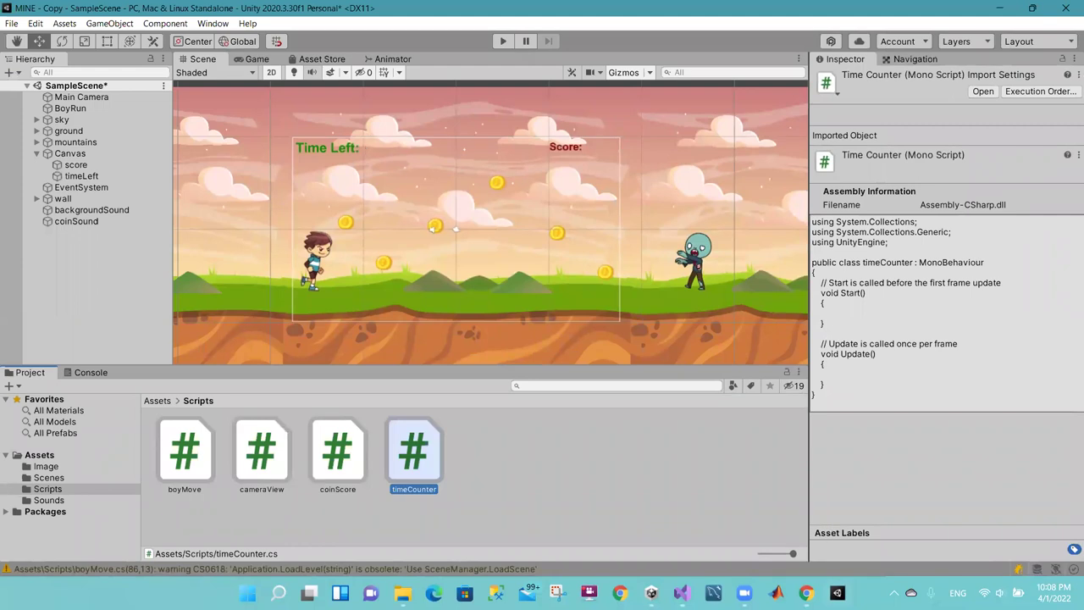
click(837, 591)
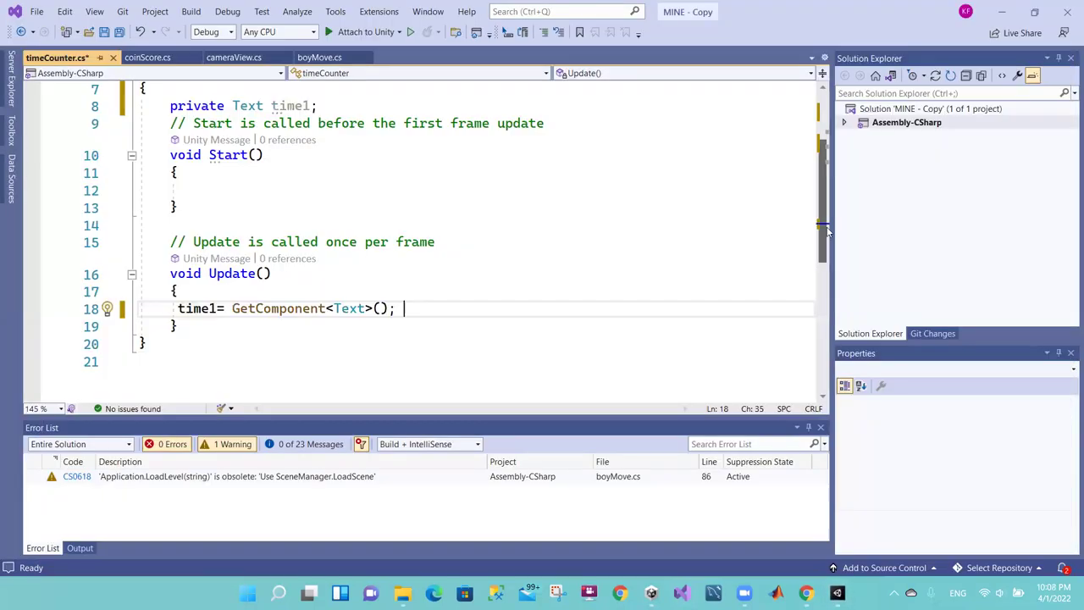
scroll(426, 227, up, 2)
click(343, 173)
key(Return)
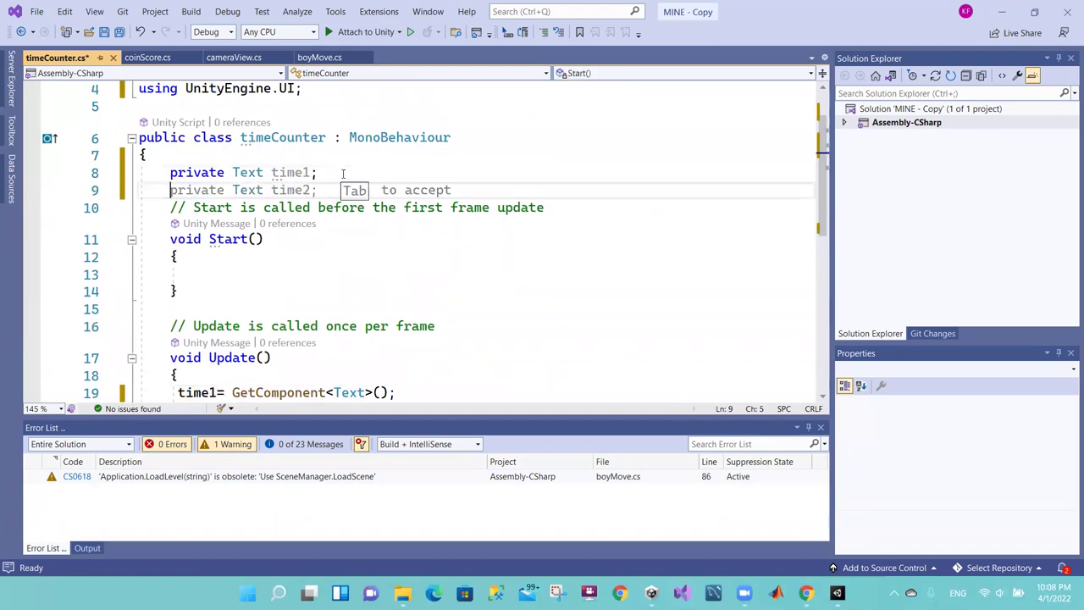
text(pri)
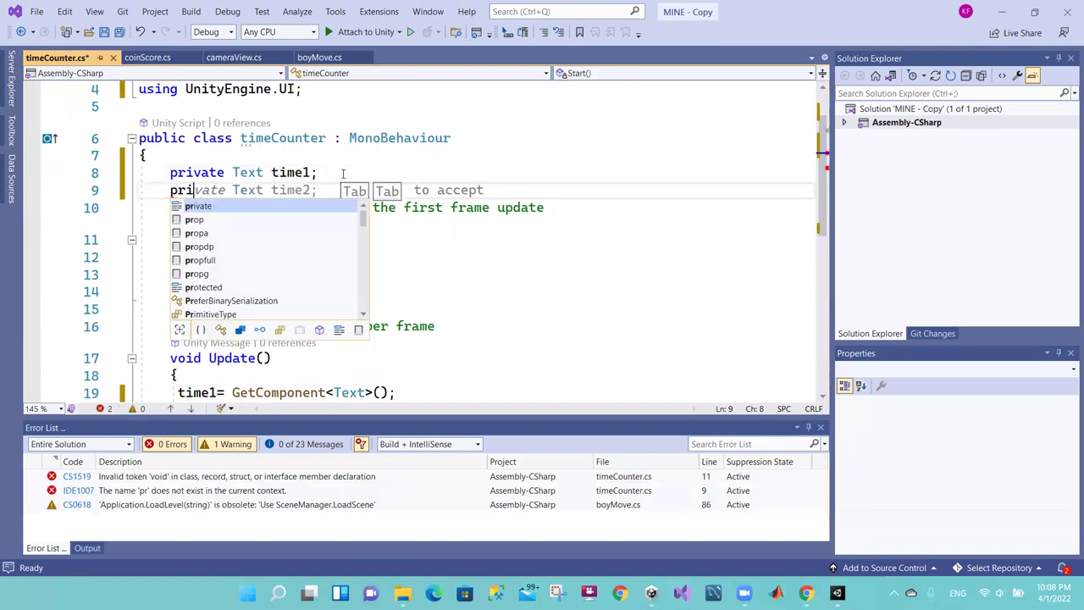
text(v)
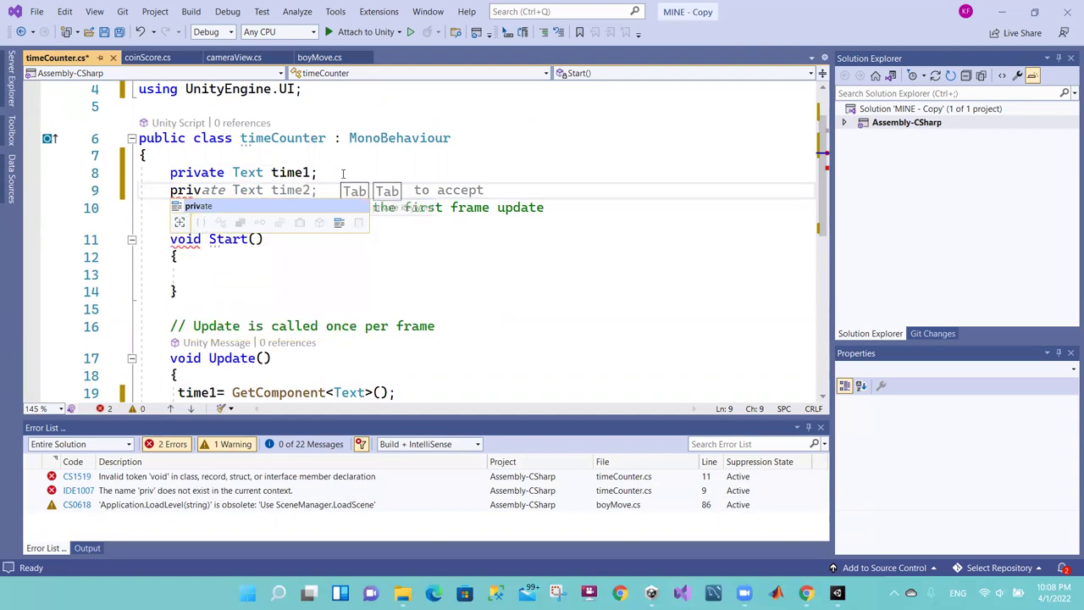
text(ate s)
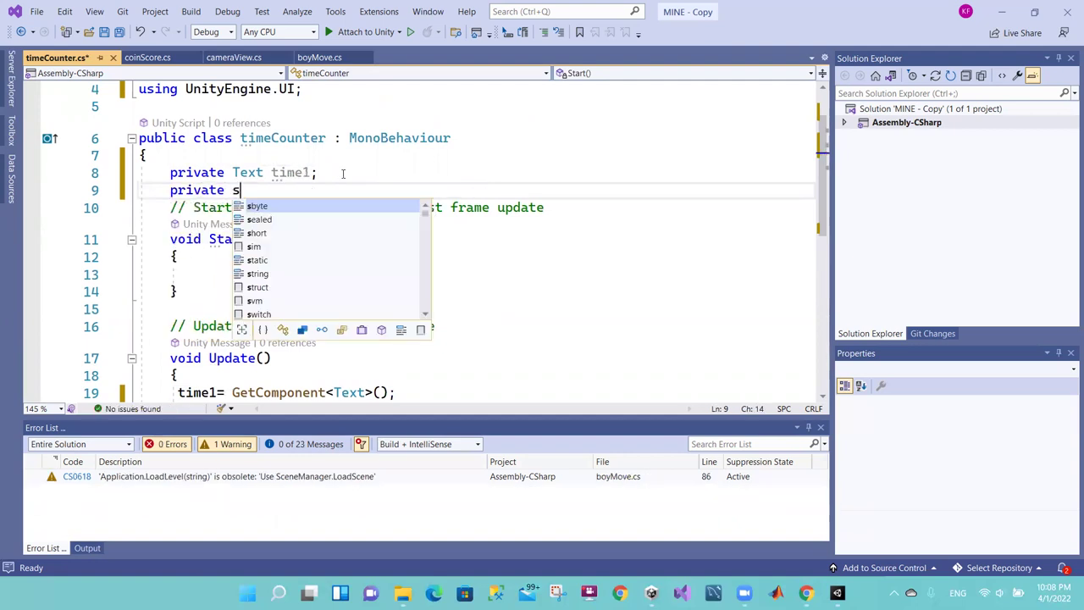
text(tatic)
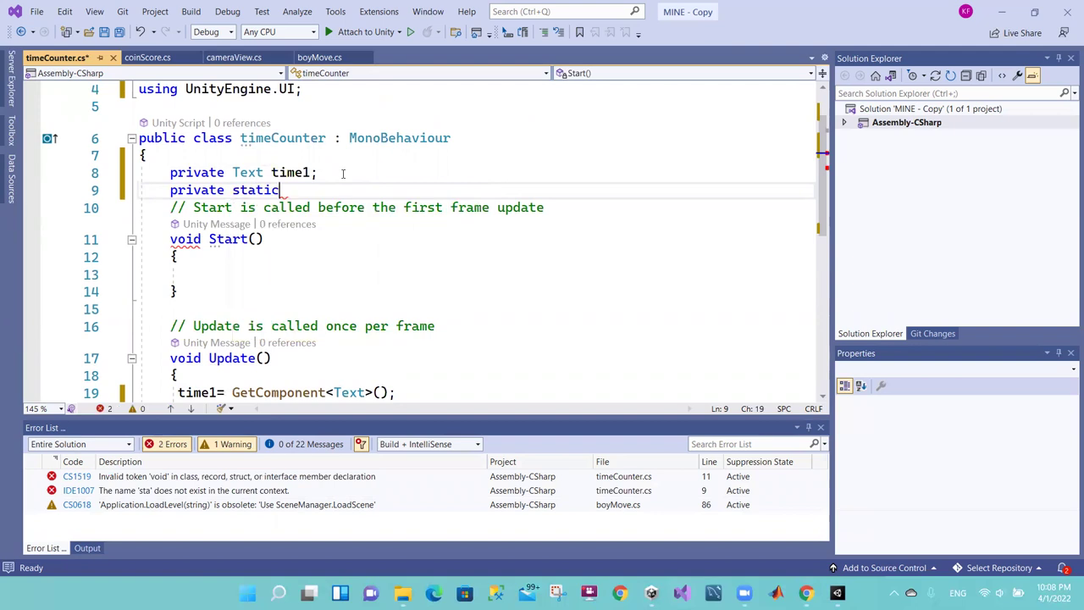
text( float )
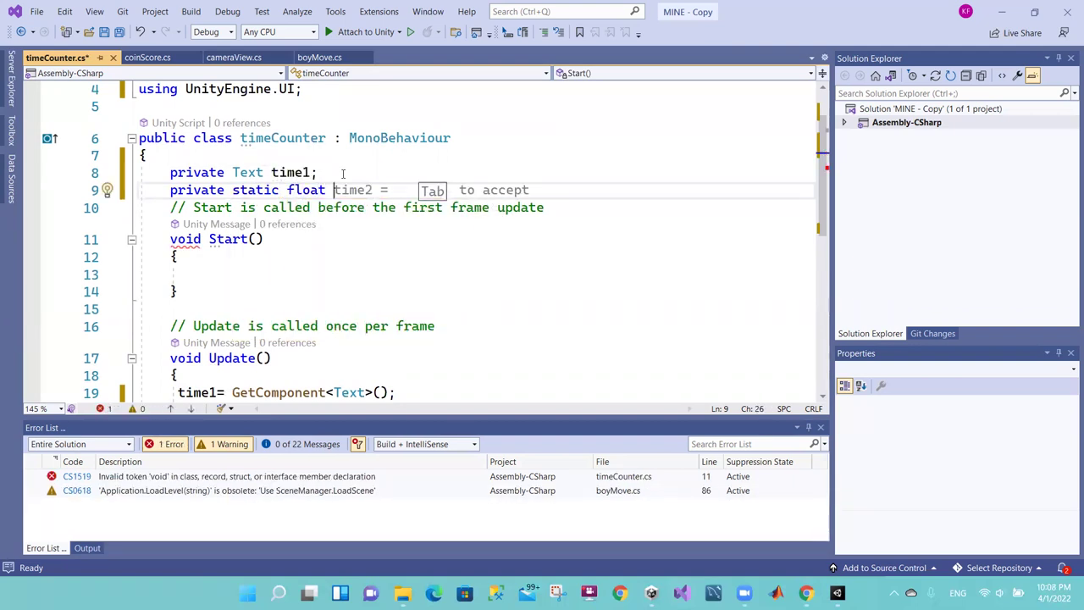
text(timer)
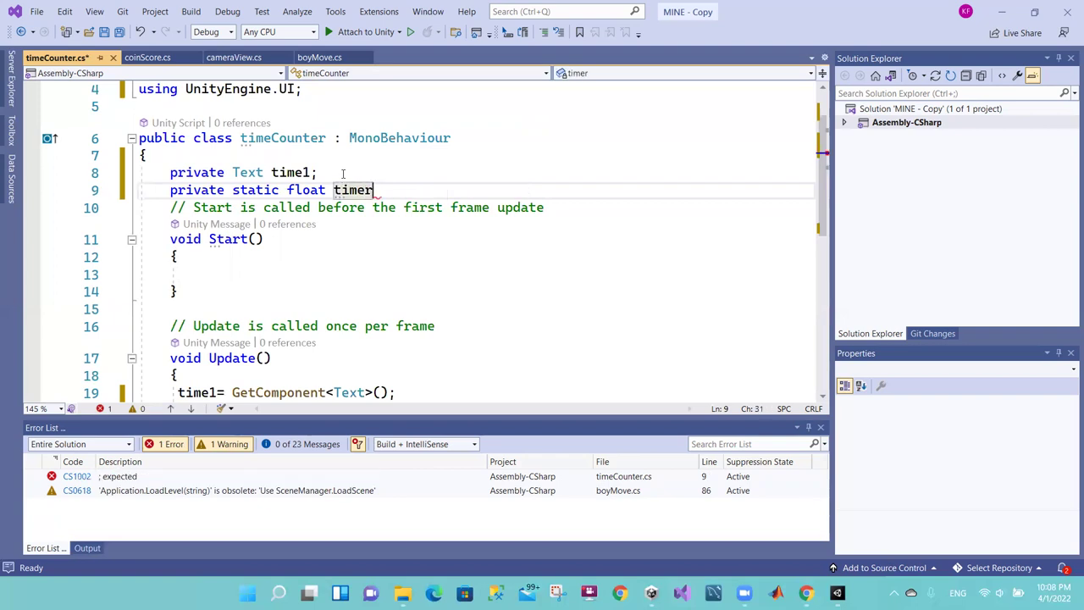
text( = )
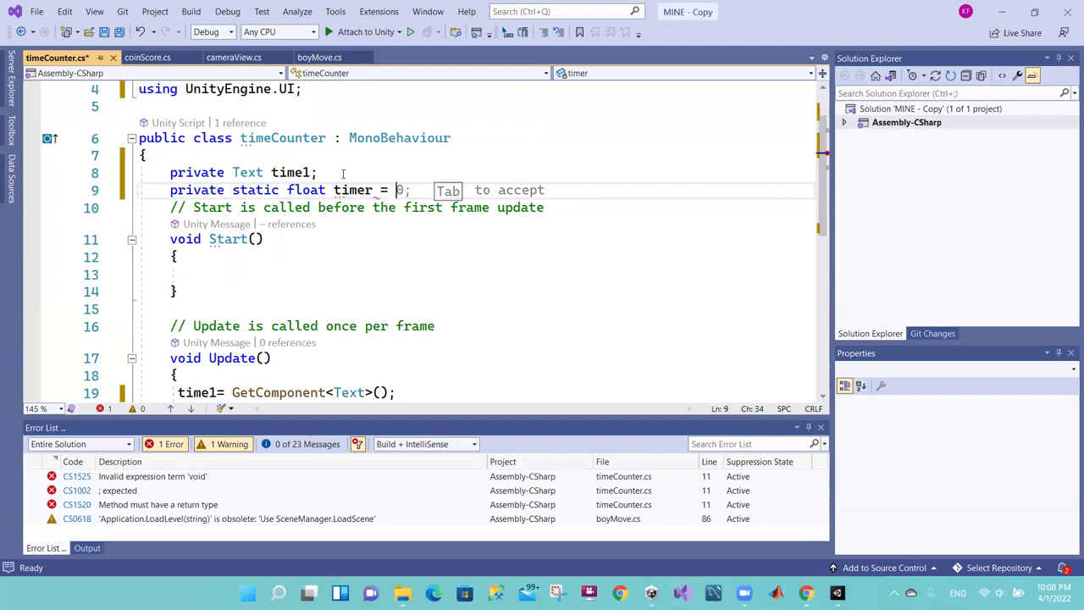
text(10f;)
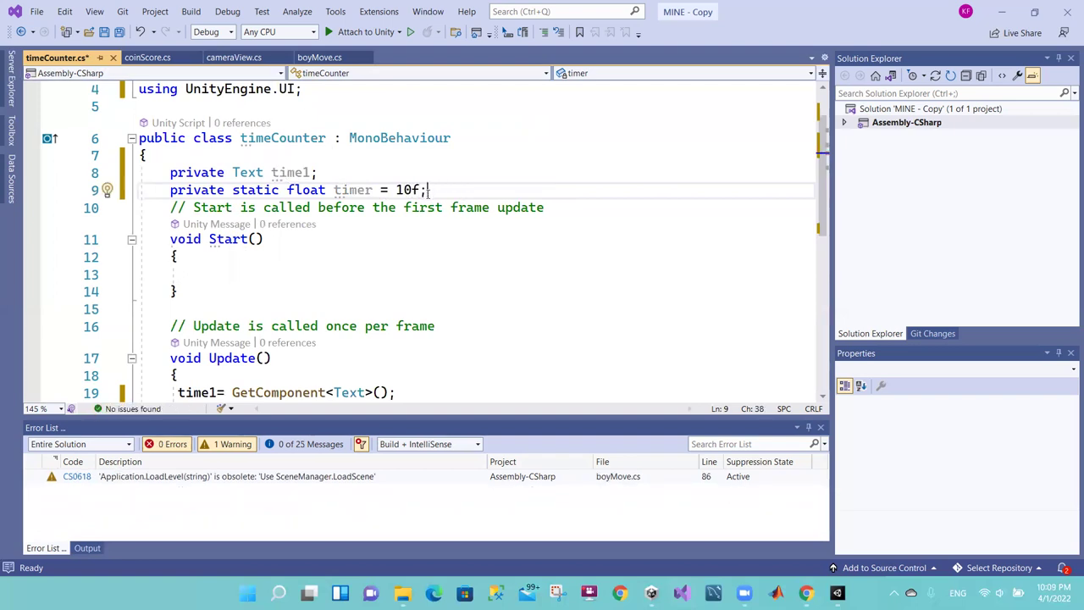
drag(373, 192, 280, 190)
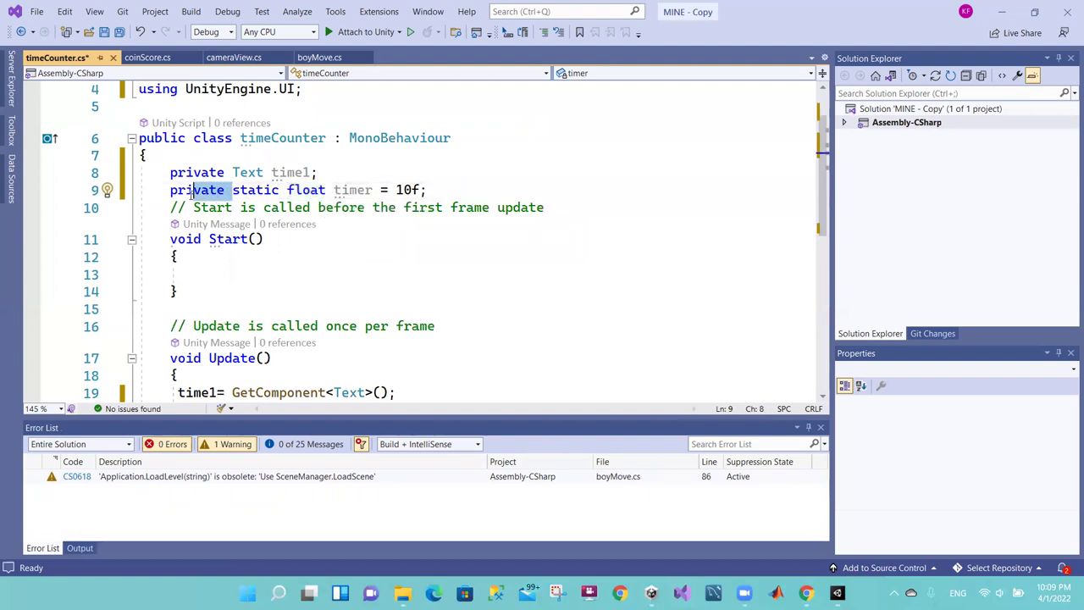
drag(395, 190, 413, 189)
click(418, 190)
double_click(418, 190)
click(421, 190)
drag(416, 190, 411, 192)
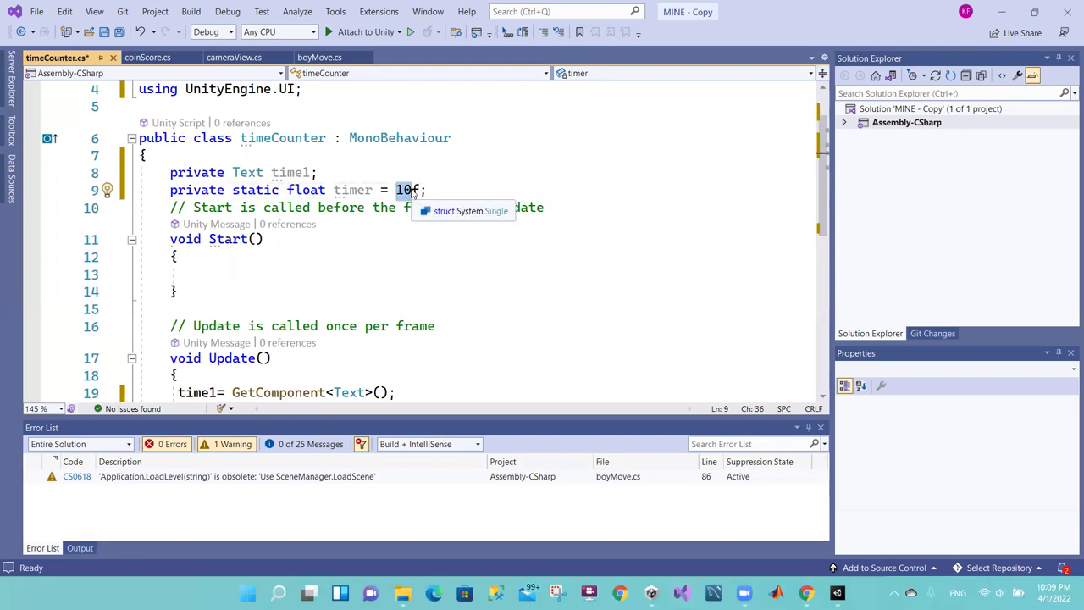
drag(336, 188, 286, 190)
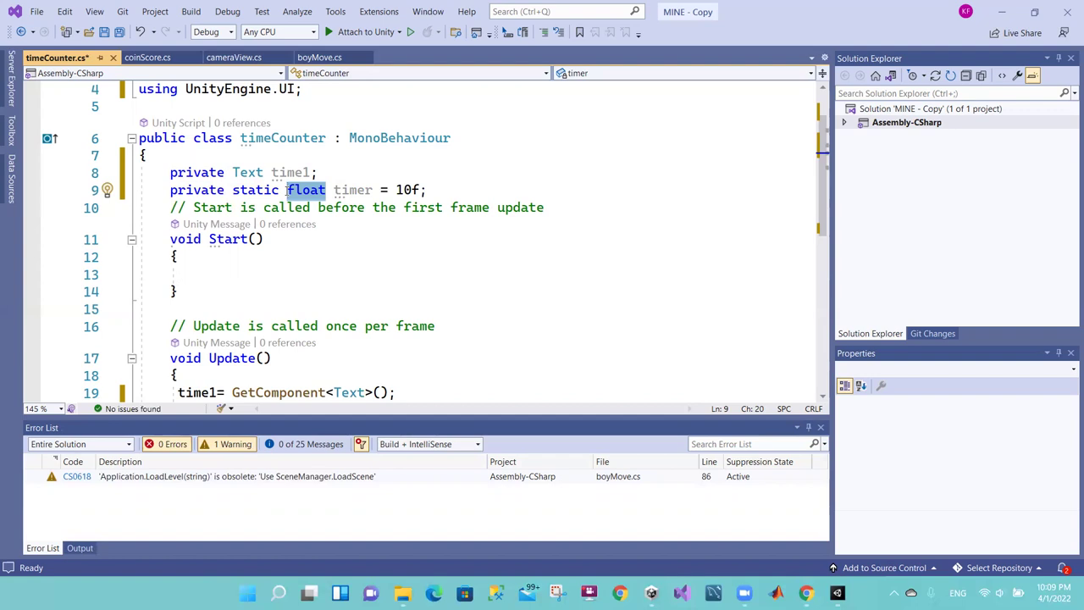
click(303, 190)
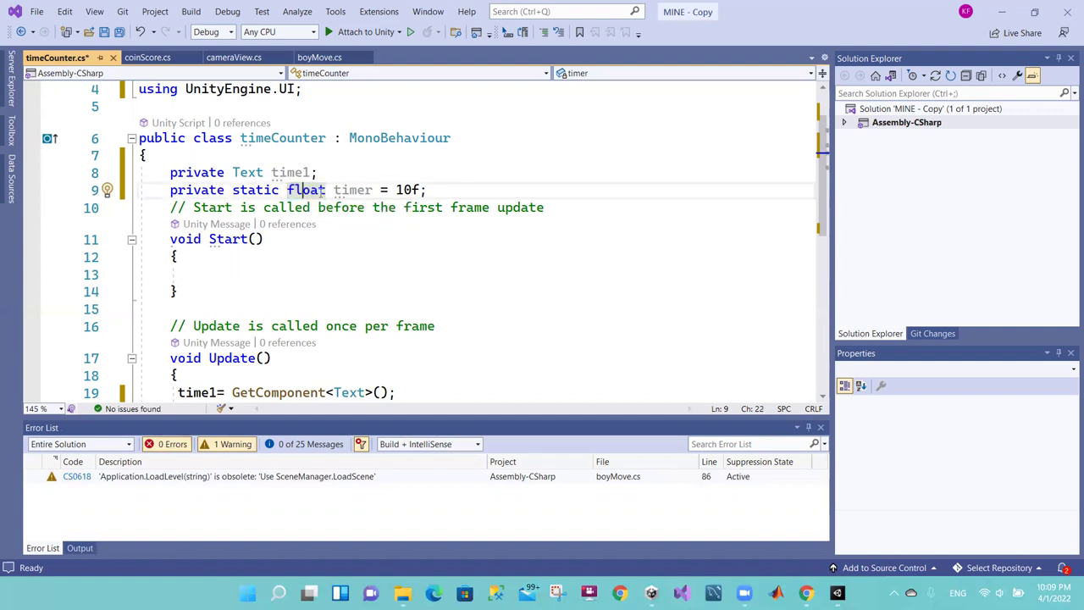
click(331, 190)
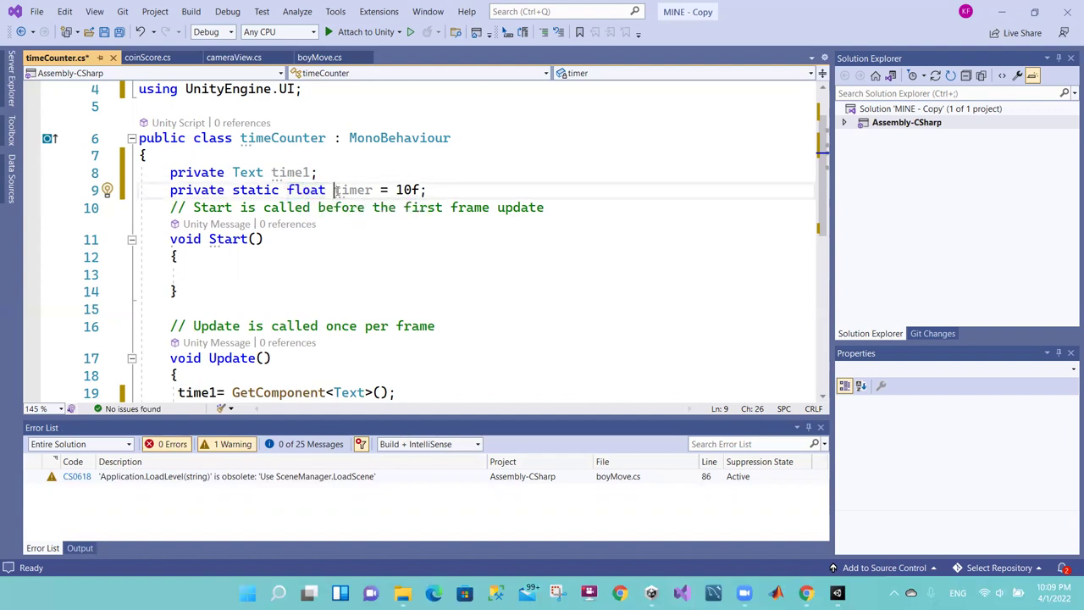
click(327, 190)
drag(287, 190, 335, 190)
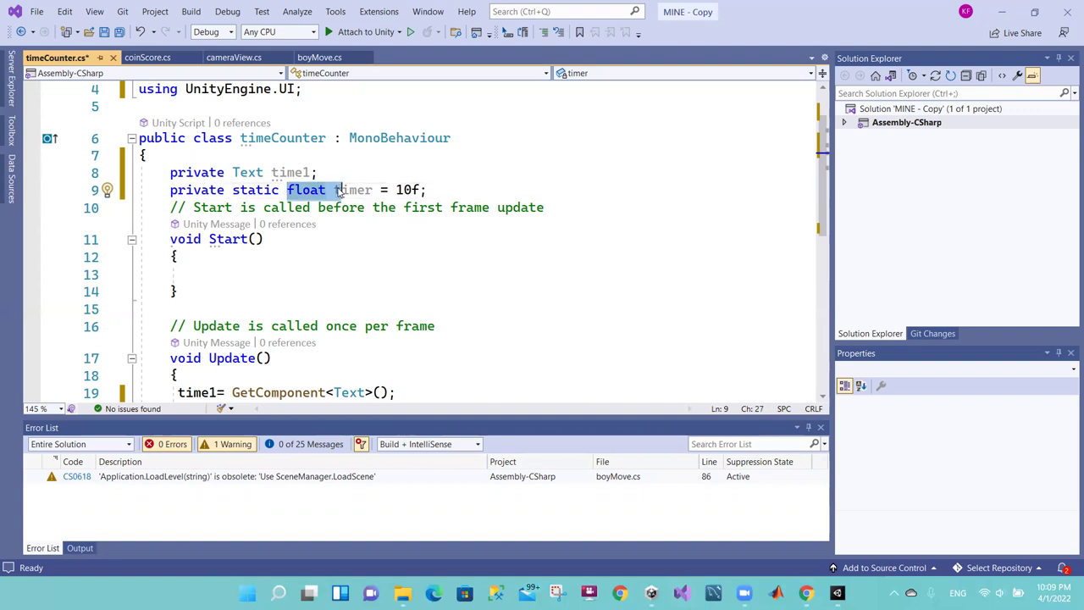
click(302, 189)
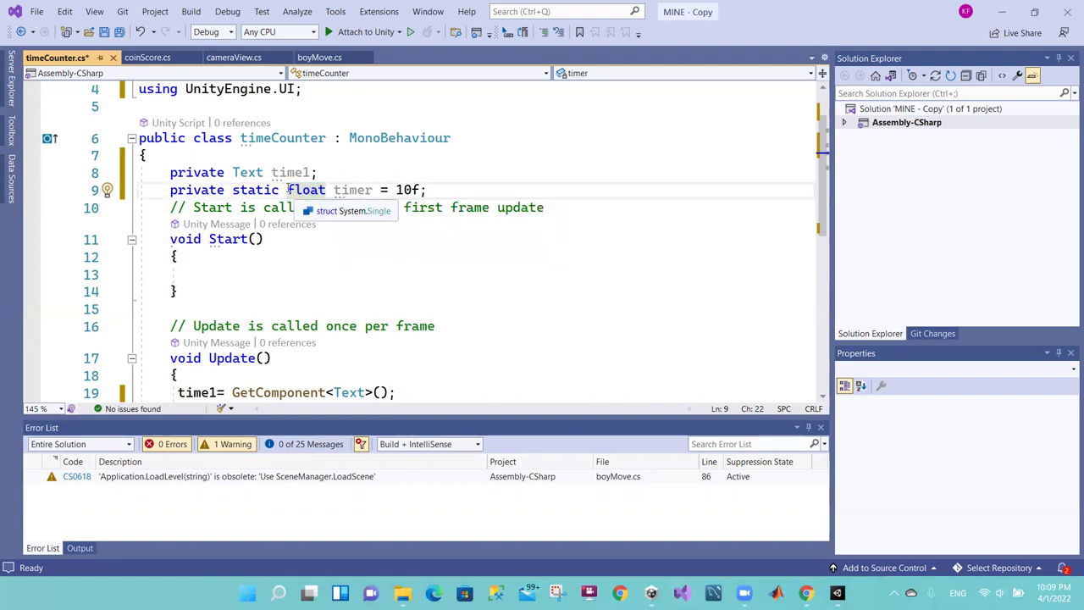
drag(286, 190, 333, 189)
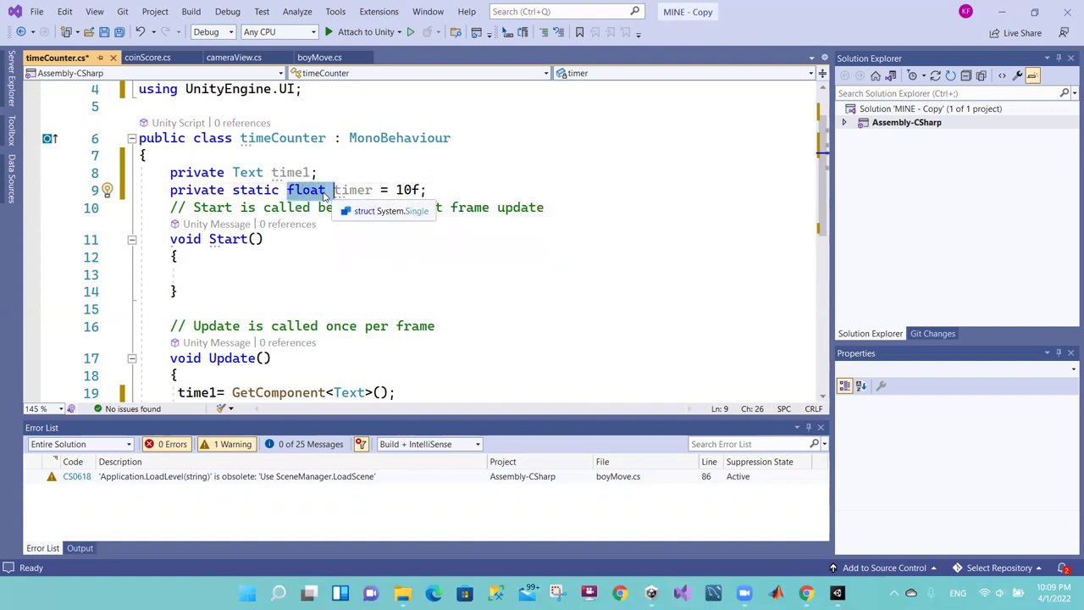
key(shift+Left)
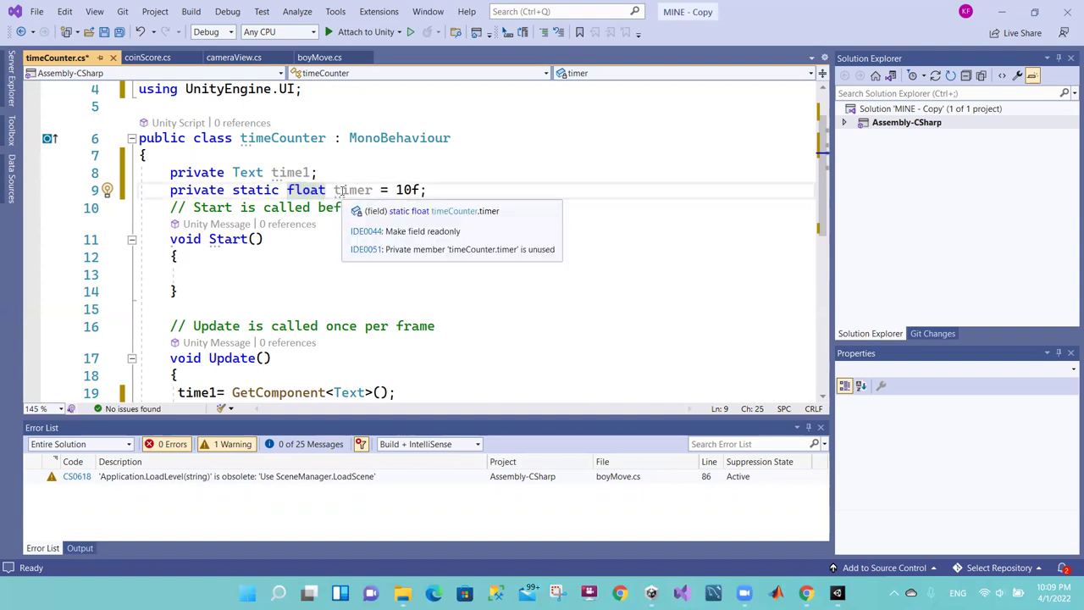
drag(334, 190, 373, 190)
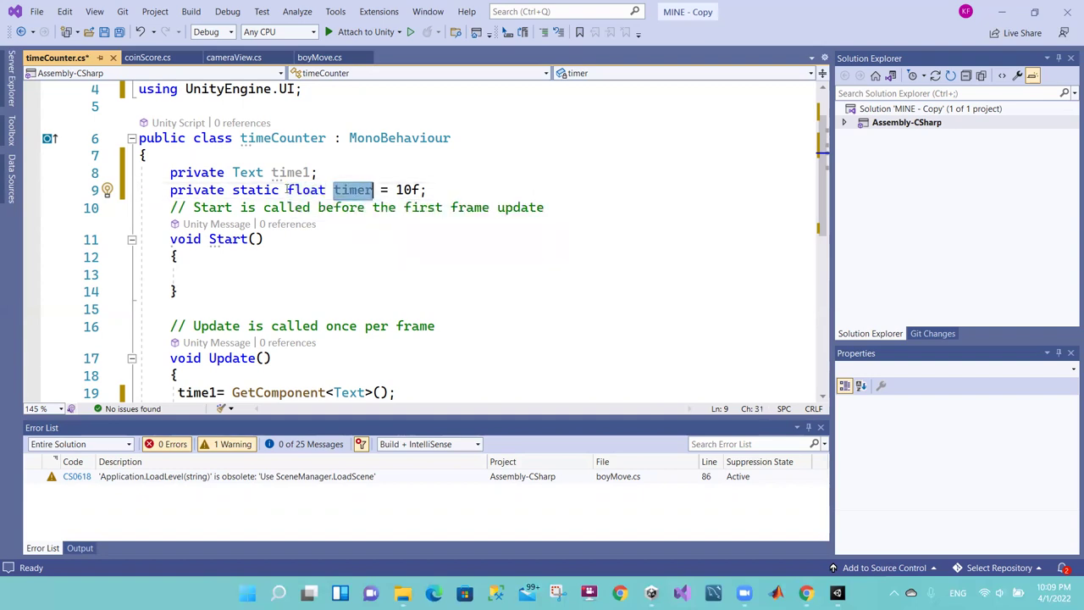
drag(287, 190, 327, 190)
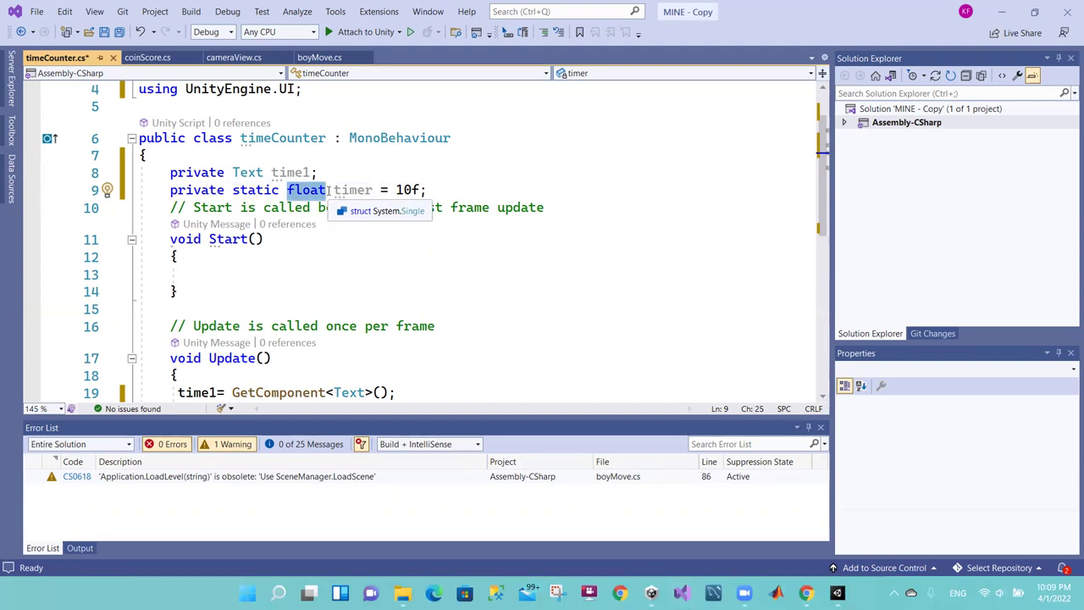
click(328, 191)
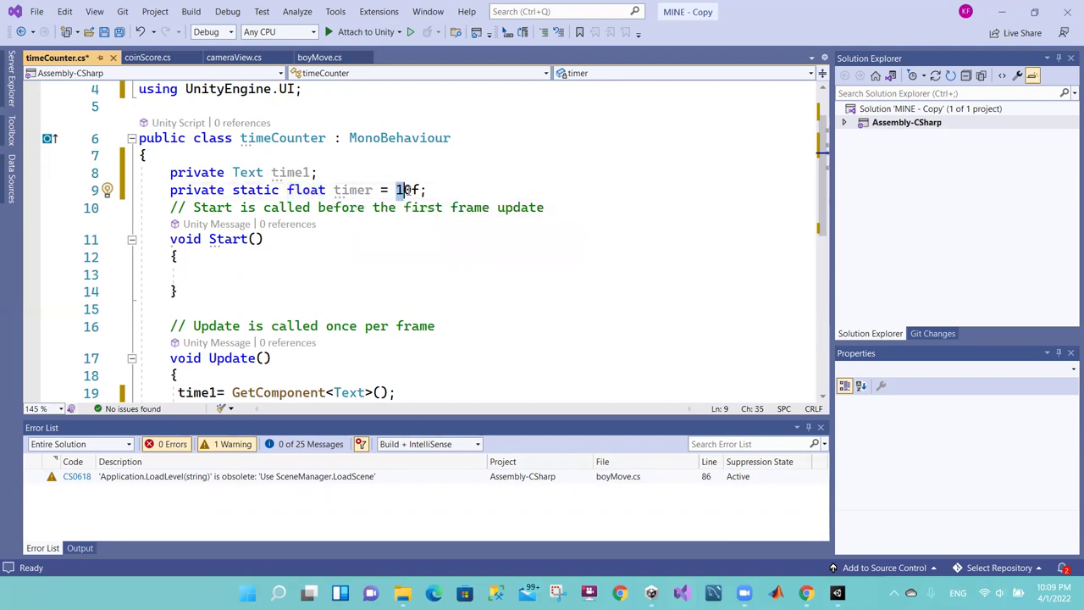
click(412, 189)
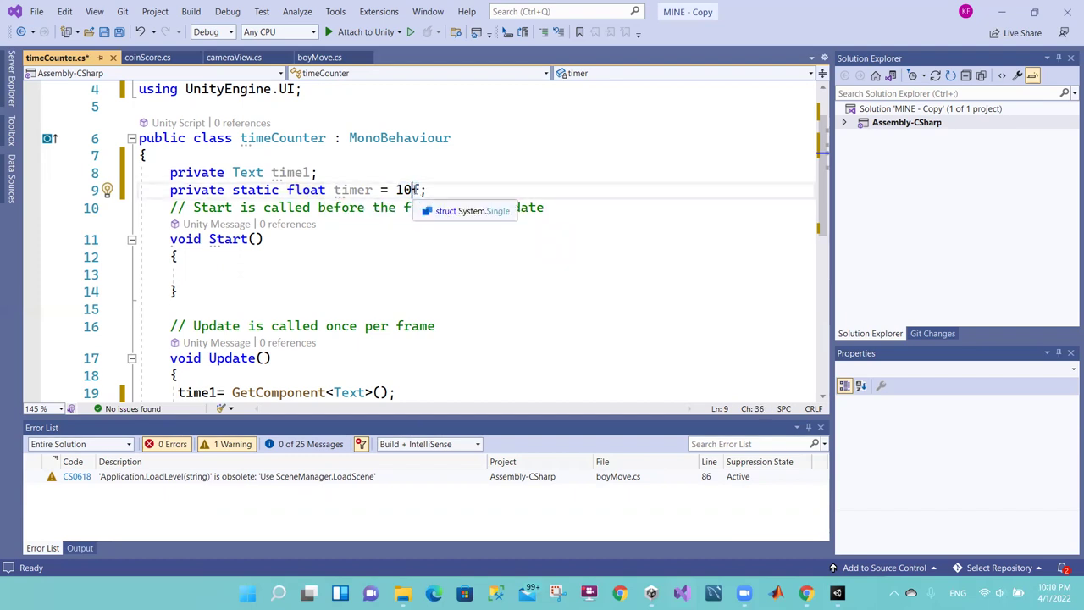
click(397, 190)
drag(397, 189, 413, 190)
key(End)
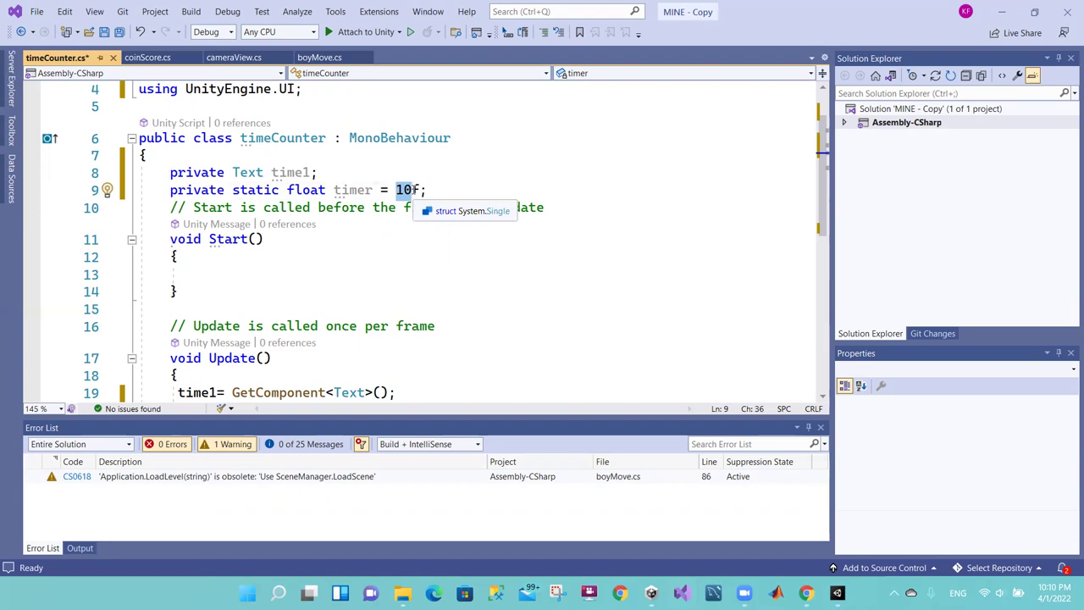
key(End)
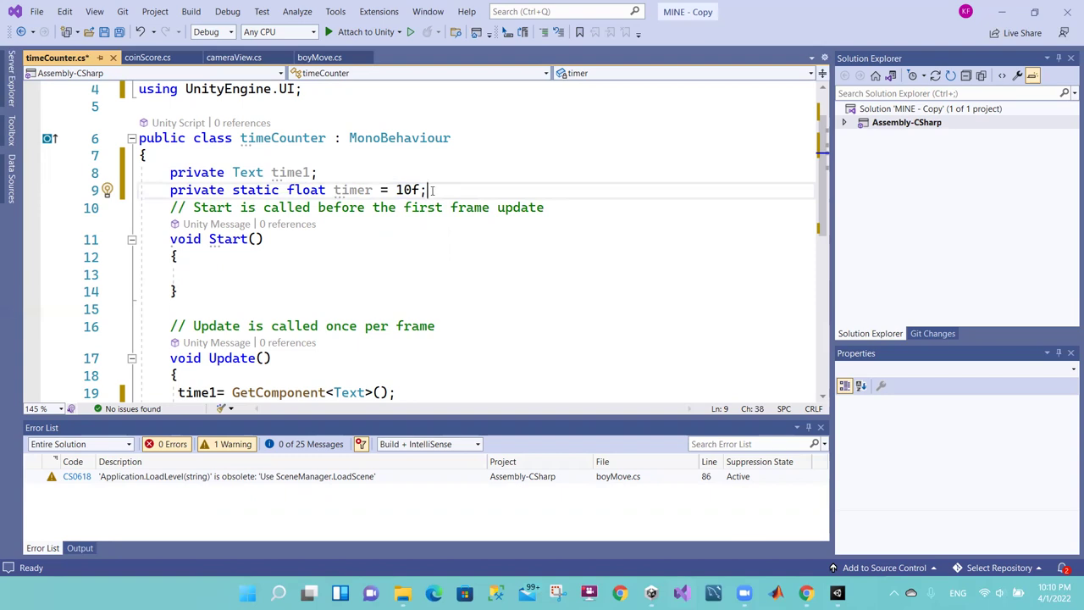
click(327, 190)
Step: Indent the time1 assignment in Update and remove the stray empty line
drag(823, 197, 828, 245)
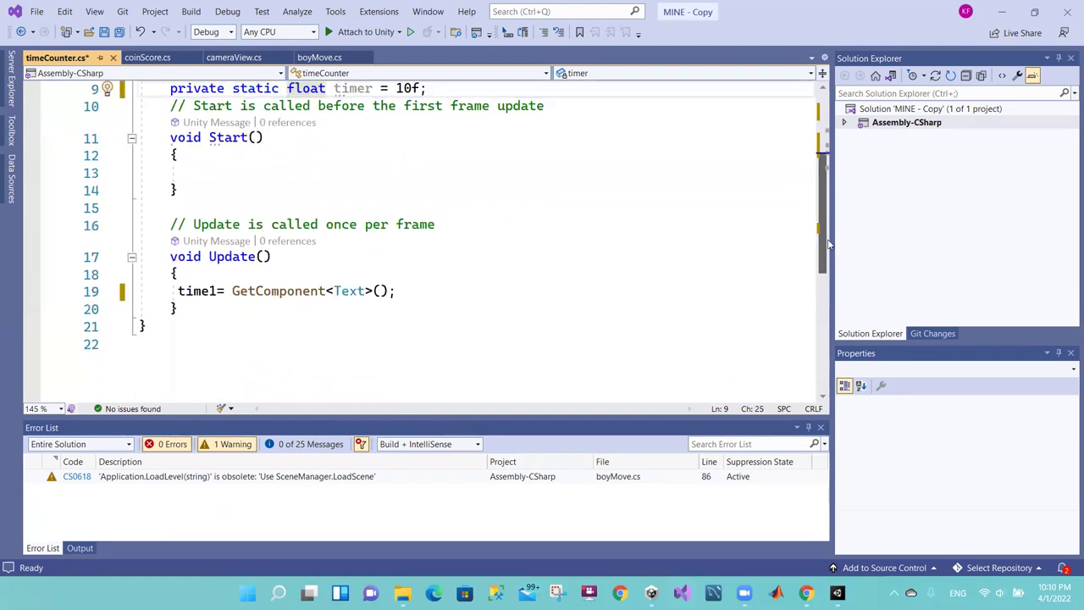
click(411, 292)
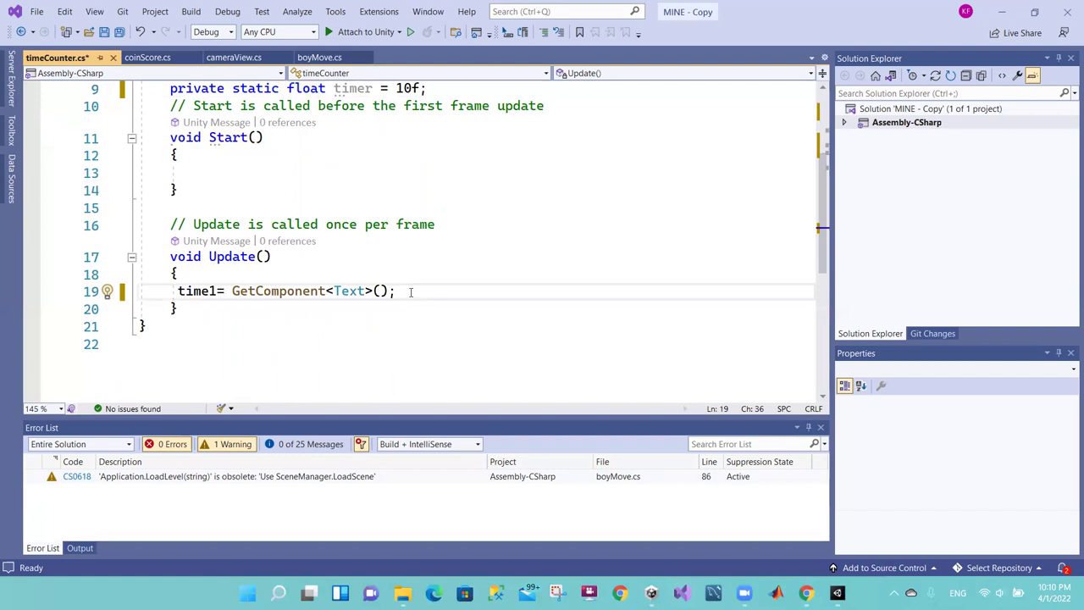
click(398, 291)
key(Return)
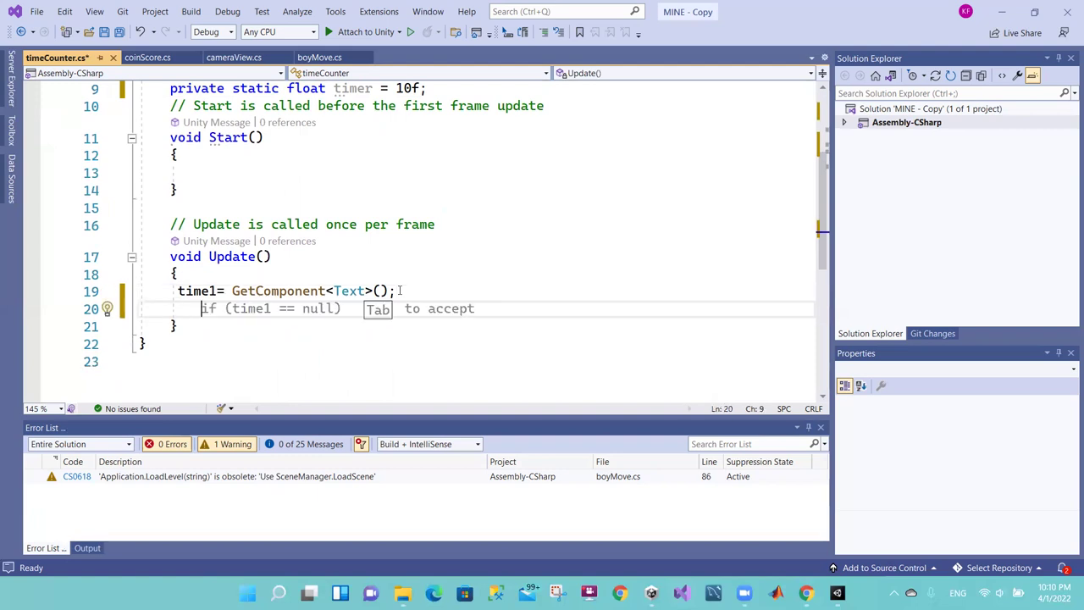
key(BackSpace)
key(BackSpace)
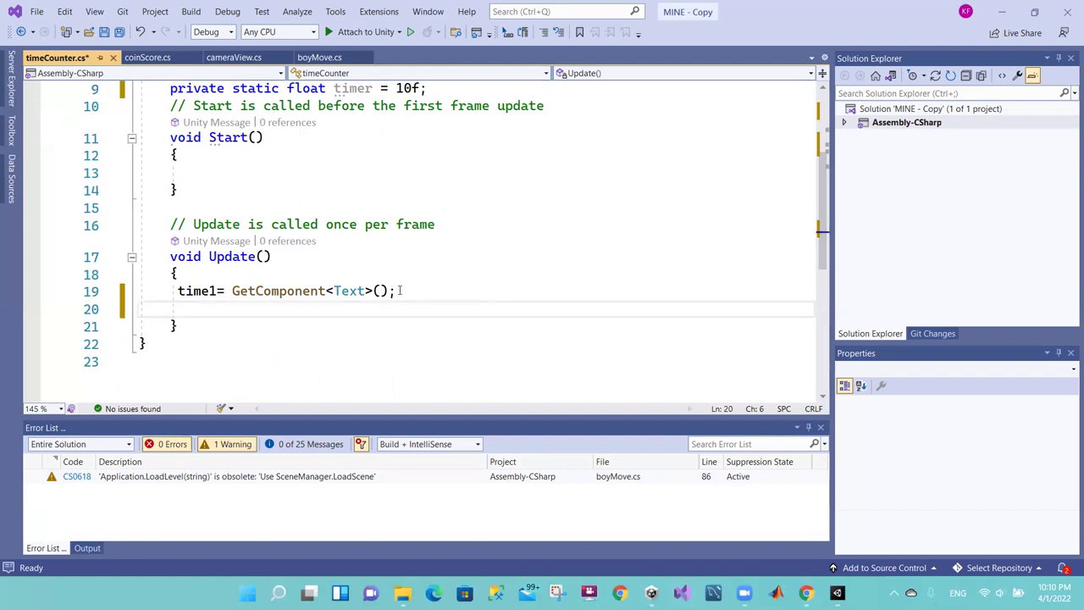
click(176, 291)
key(BackSpace)
key(BackSpace)
key(BackSpace)
key(BackSpace)
key(Tab)
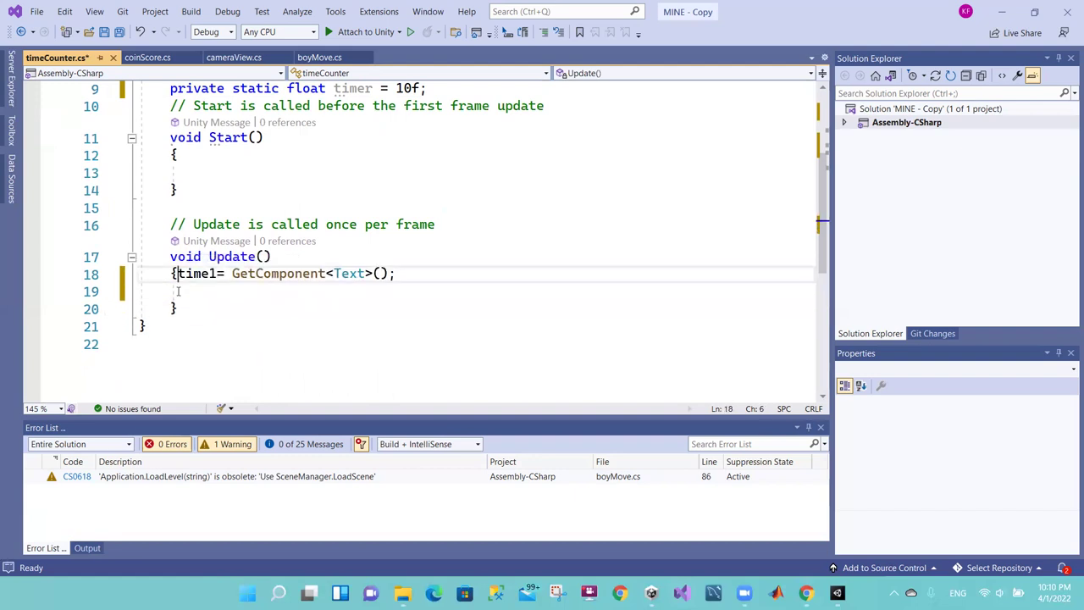
key(Tab)
key(Down)
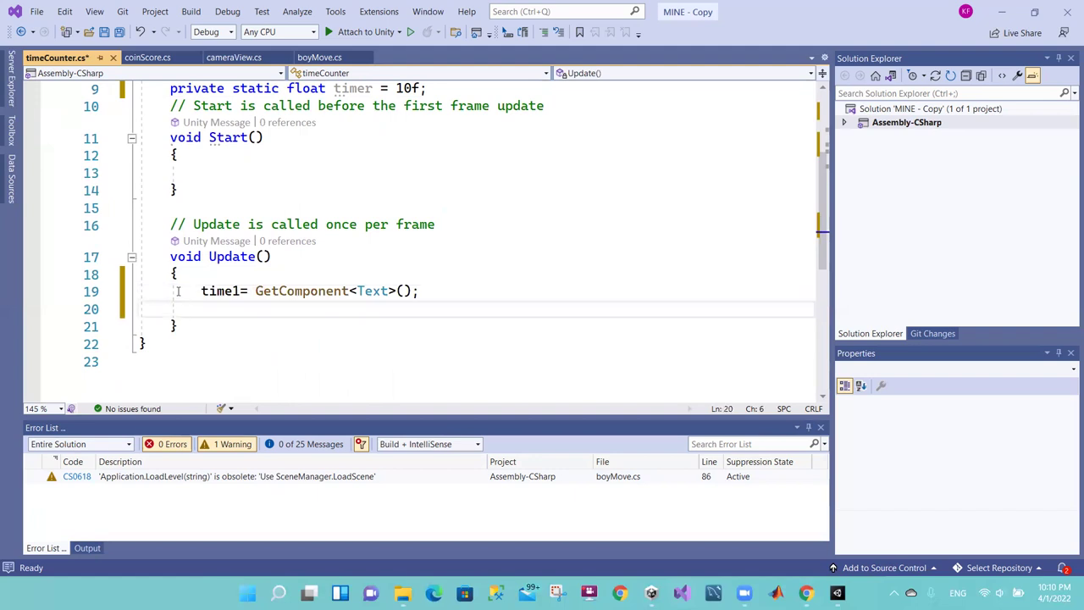
key(BackSpace)
key(BackSpace)
key(BackSpace)
Step: Add 'timer -= Time.deltaTime;' on a new line in Update
key(Return)
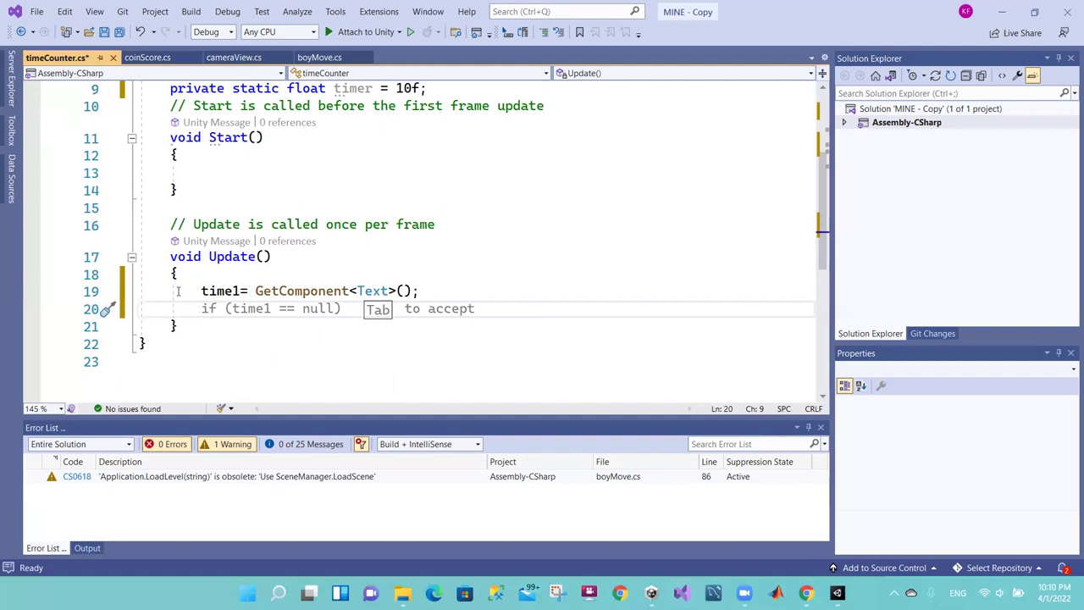
text(time)
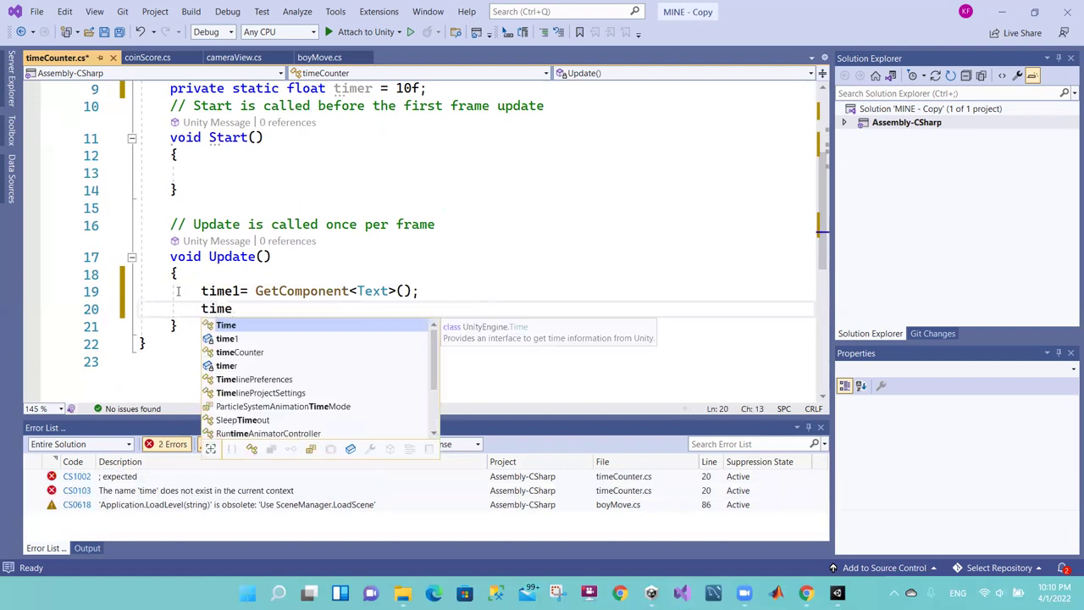
text(r)
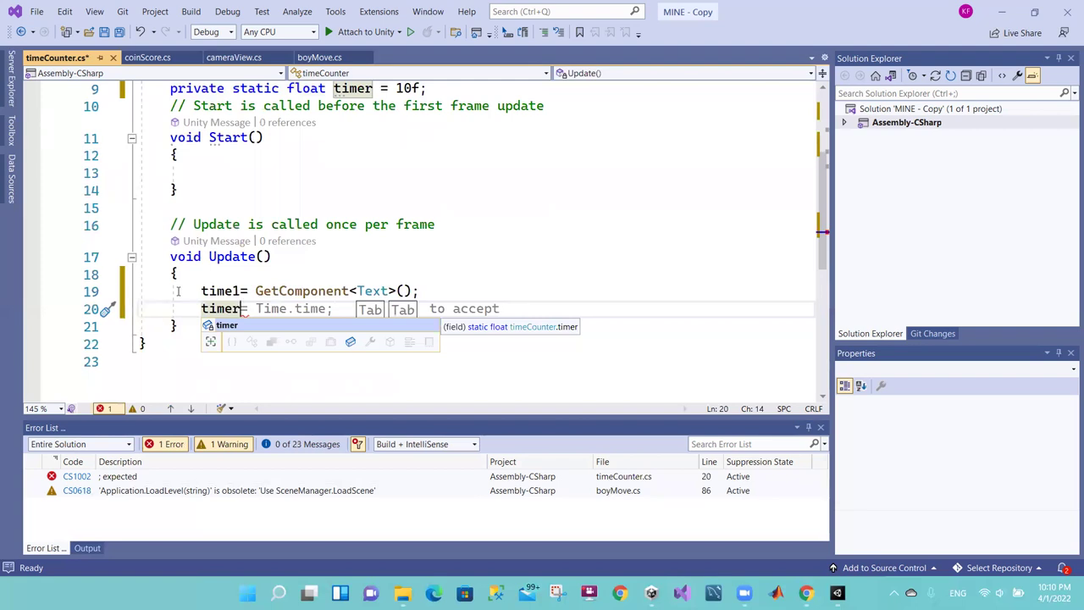
text( -)
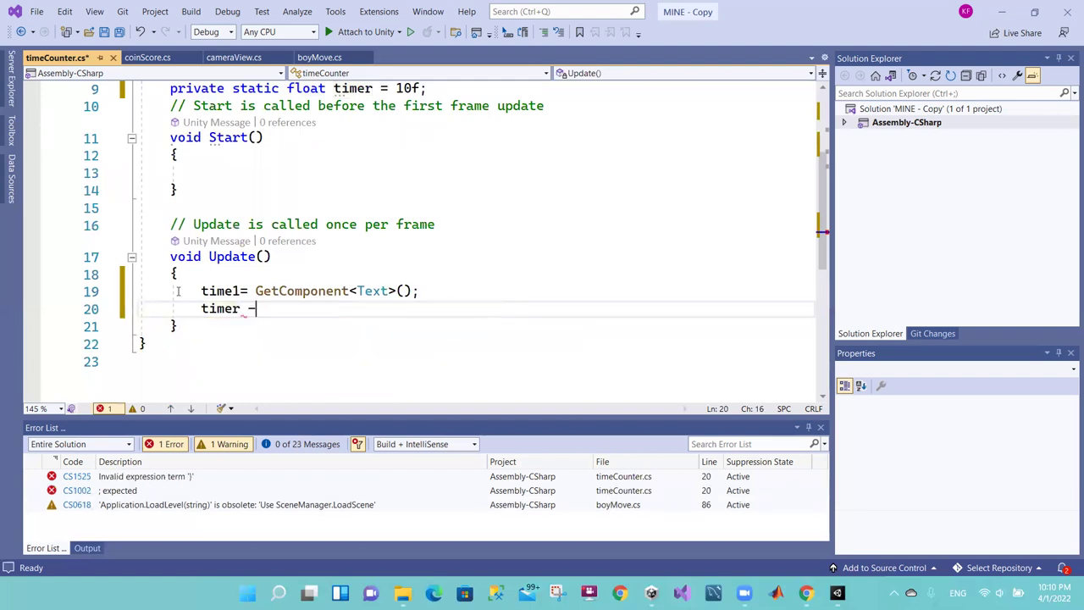
text(=)
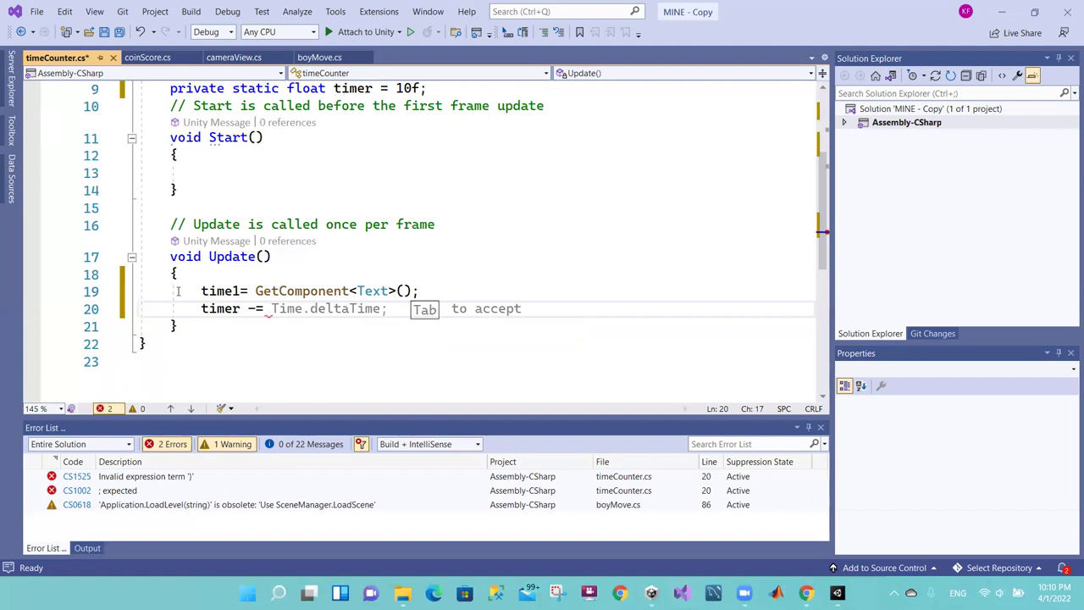
text( time)
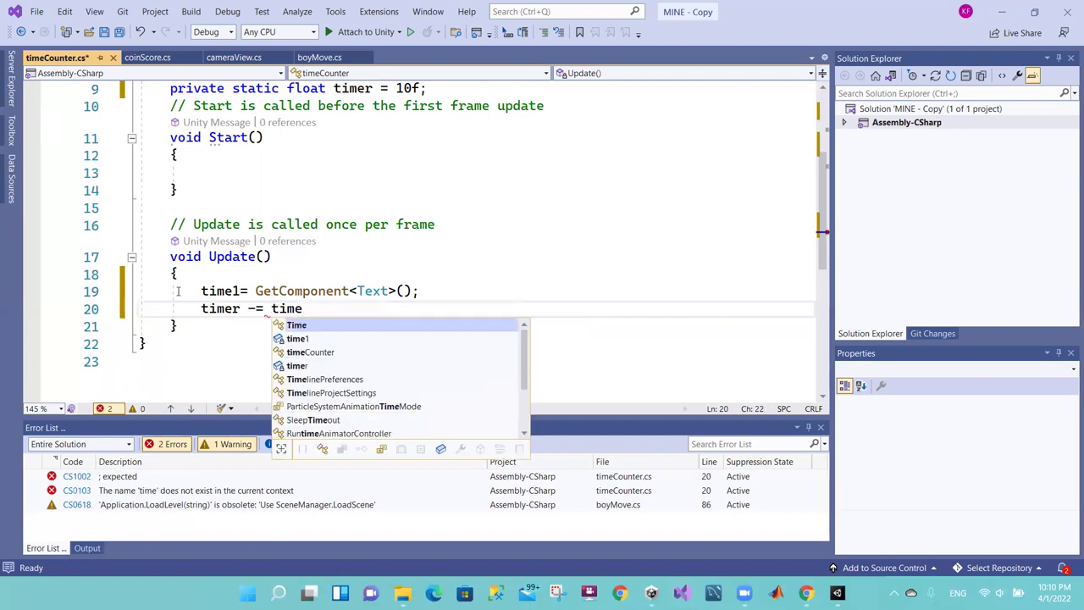
key(Tab)
key(Tab)
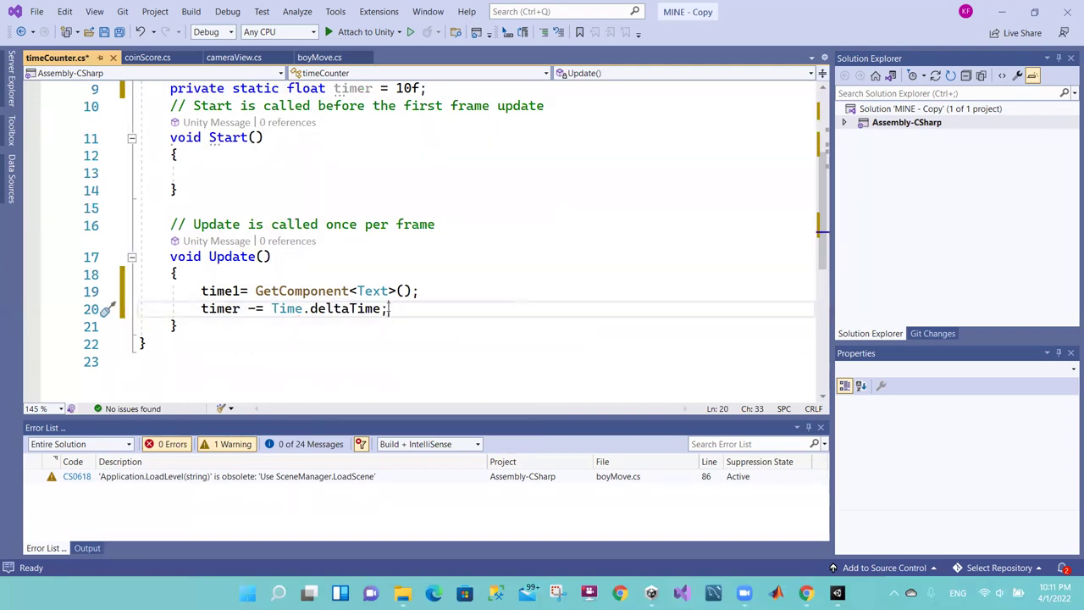
drag(381, 309, 272, 310)
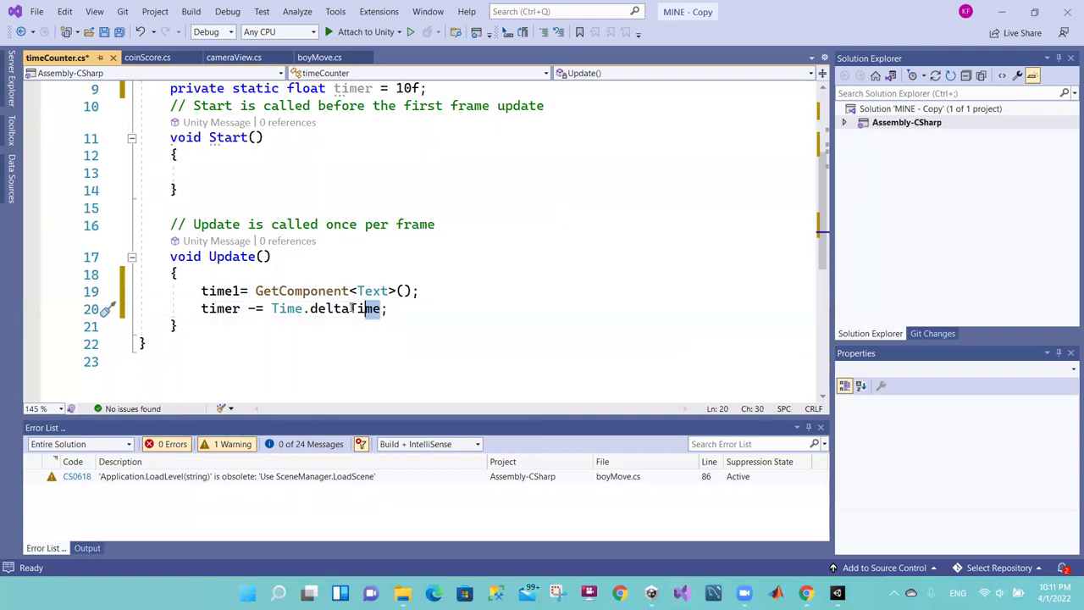
click(274, 310)
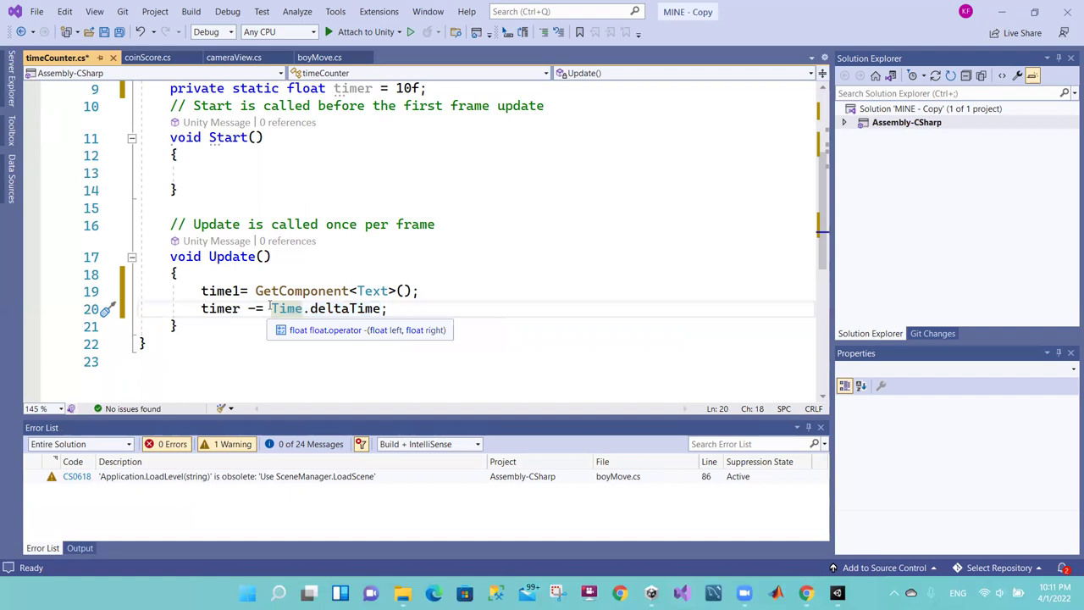
drag(272, 309, 383, 309)
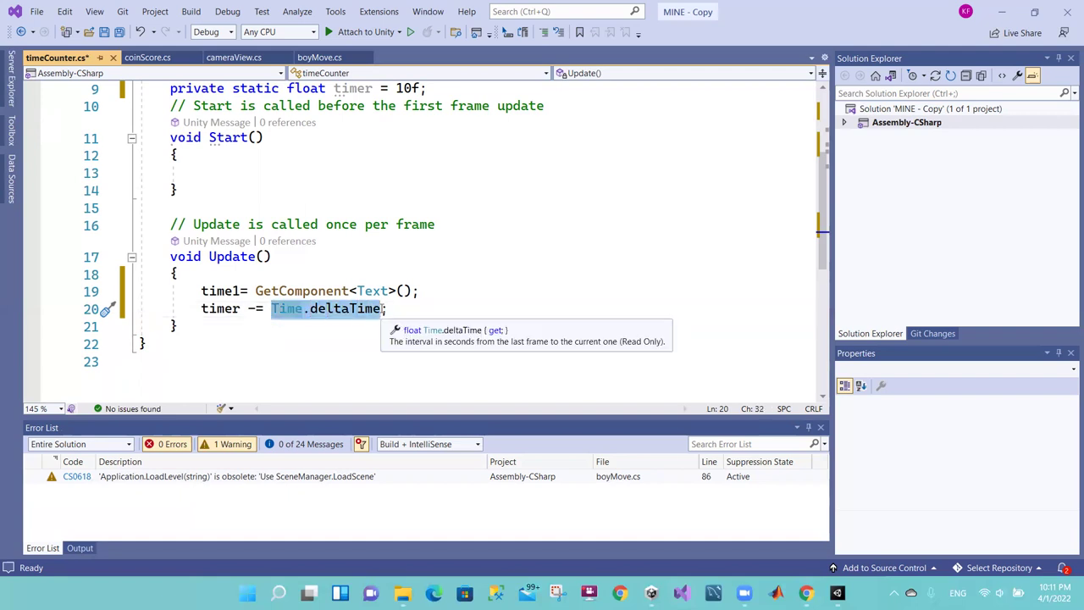
click(381, 309)
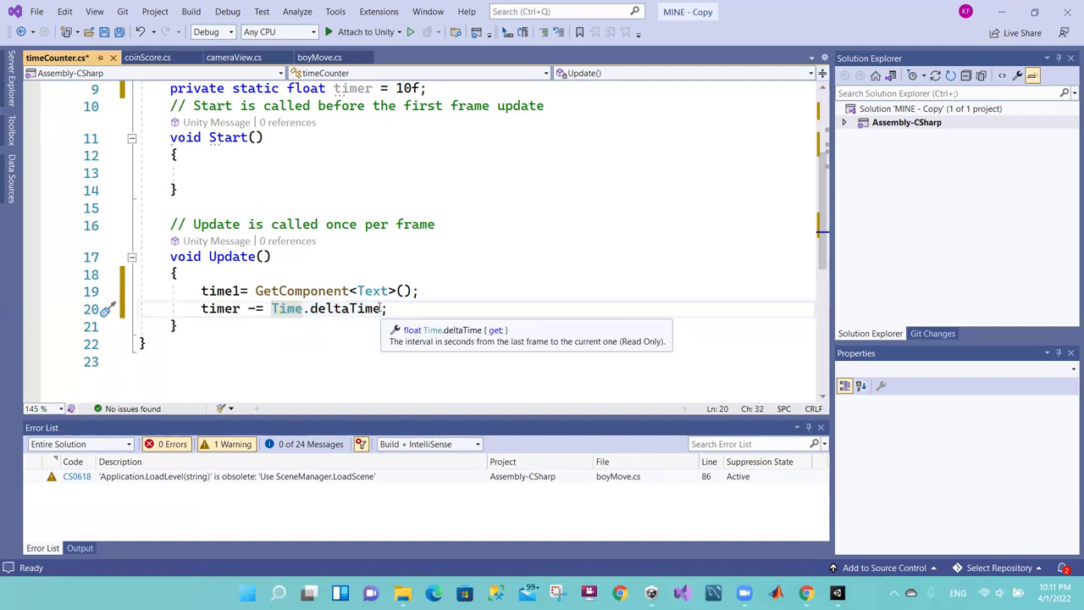
drag(381, 309, 273, 309)
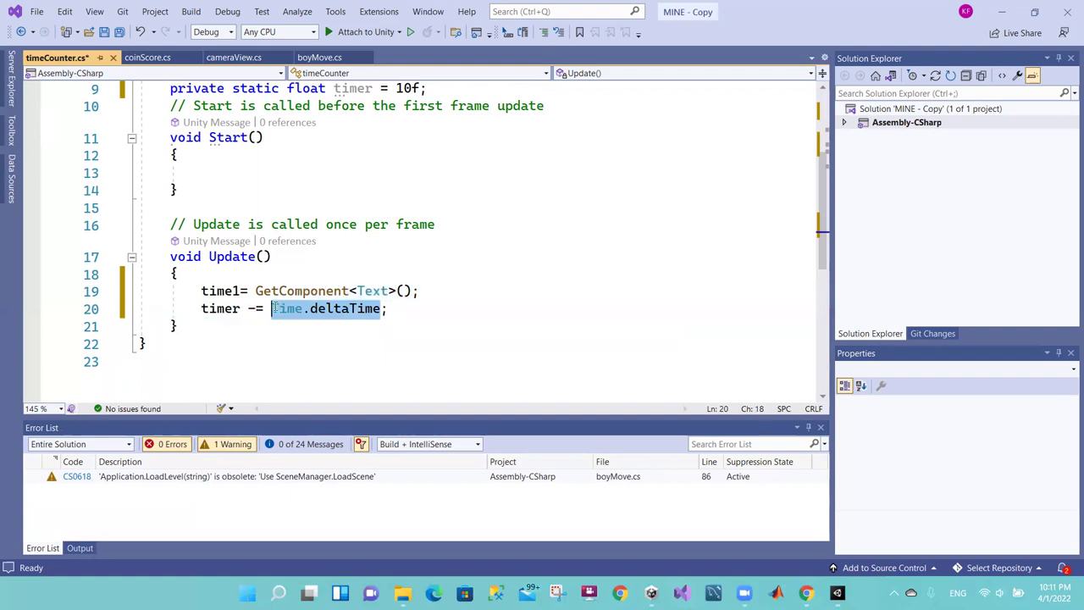
click(225, 308)
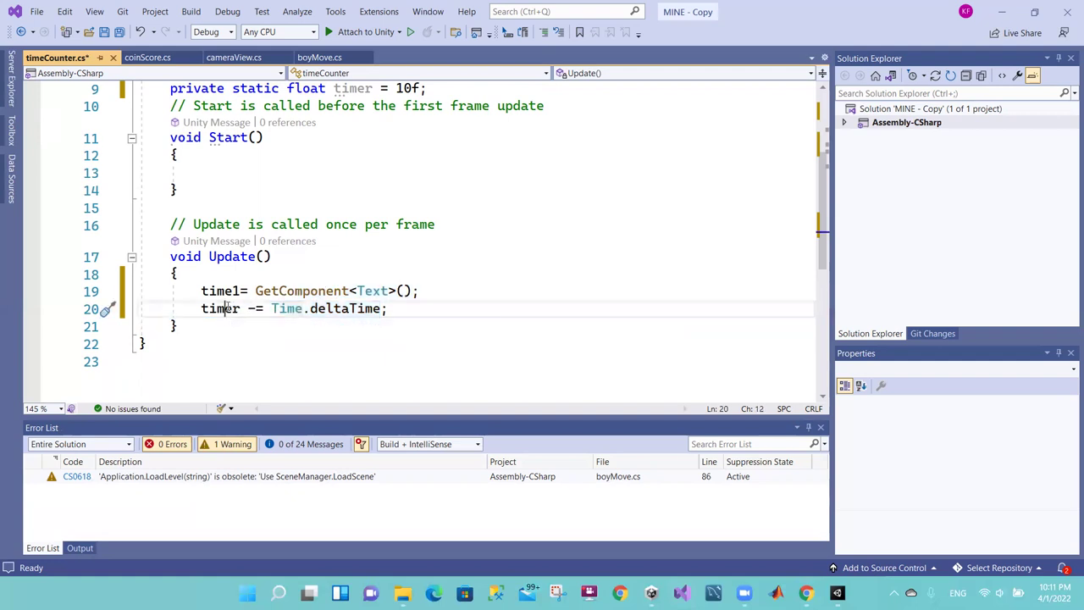
click(262, 309)
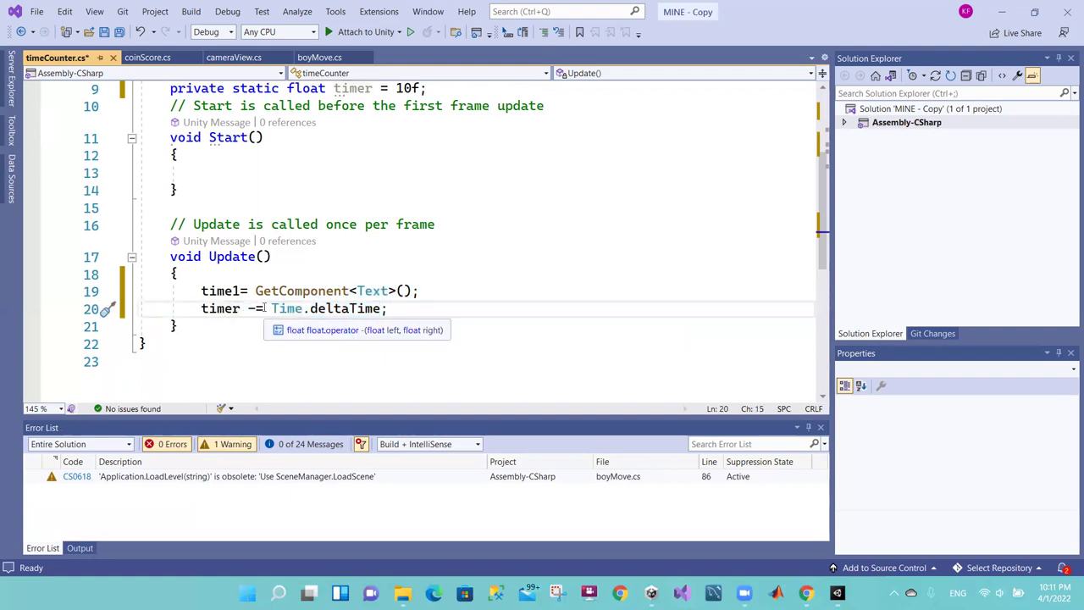
double_click(263, 308)
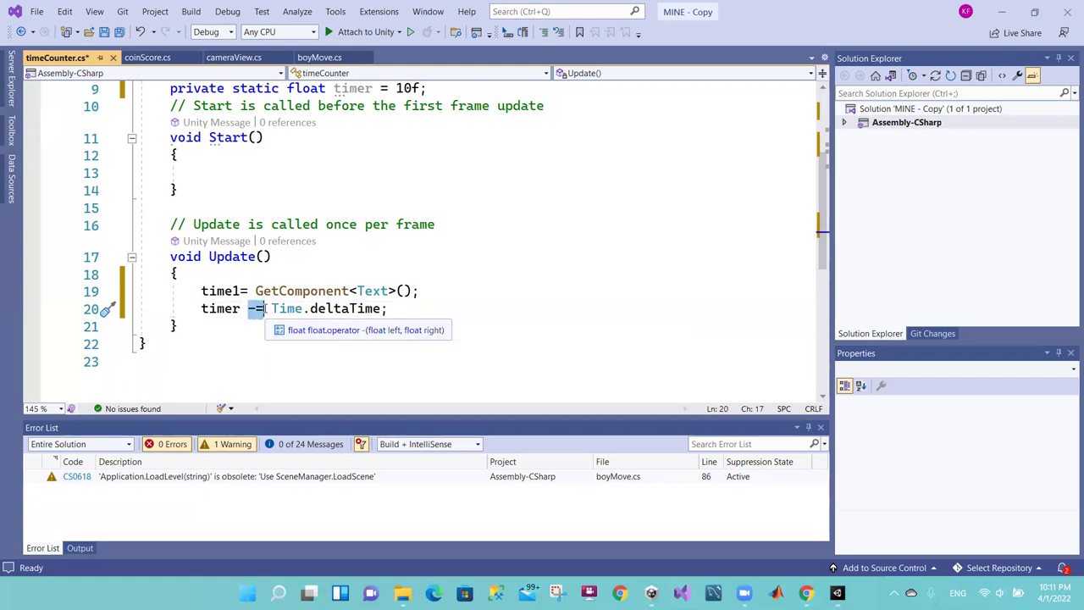
double_click(413, 89)
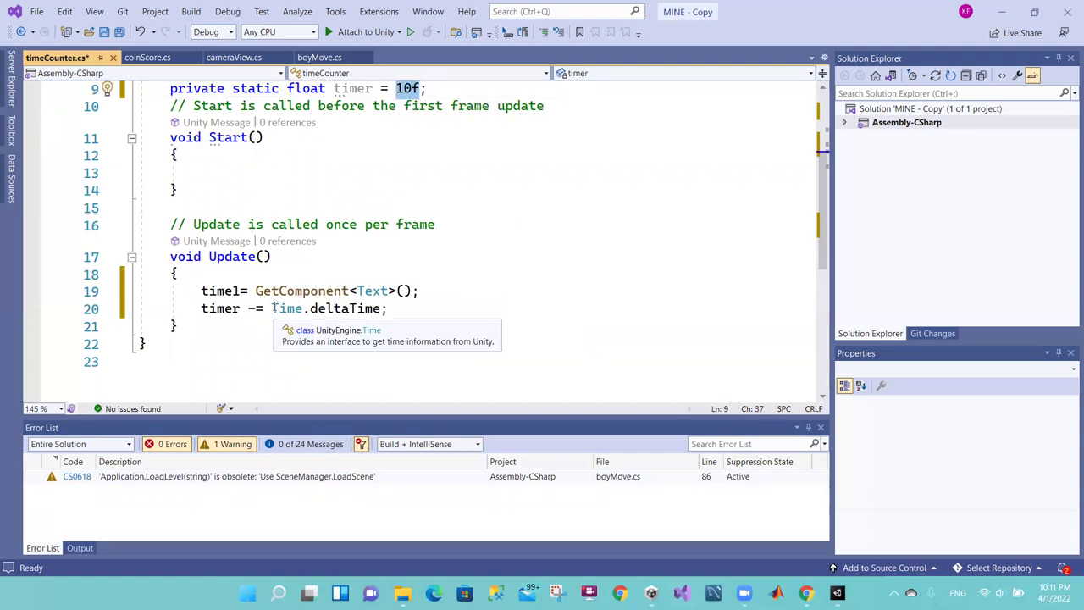
click(273, 308)
drag(273, 308, 394, 309)
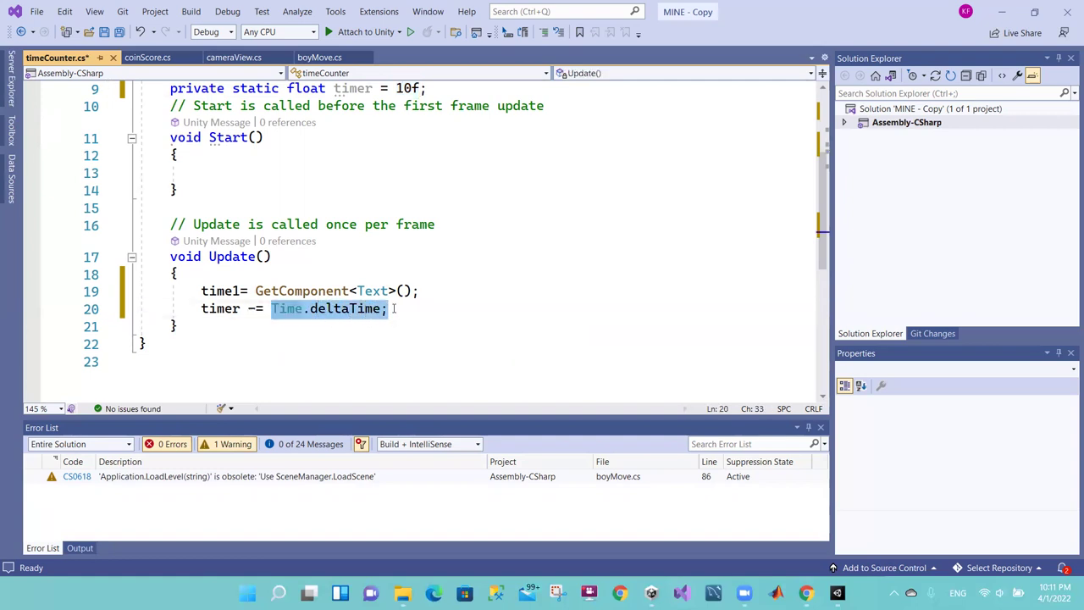
drag(394, 309, 274, 308)
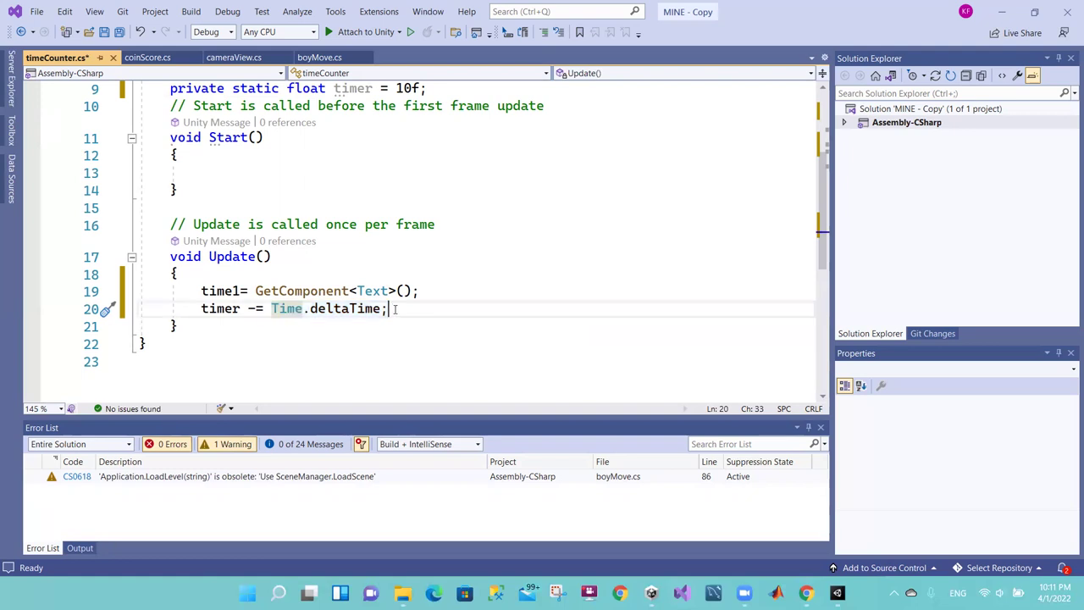
click(273, 309)
drag(273, 309, 394, 307)
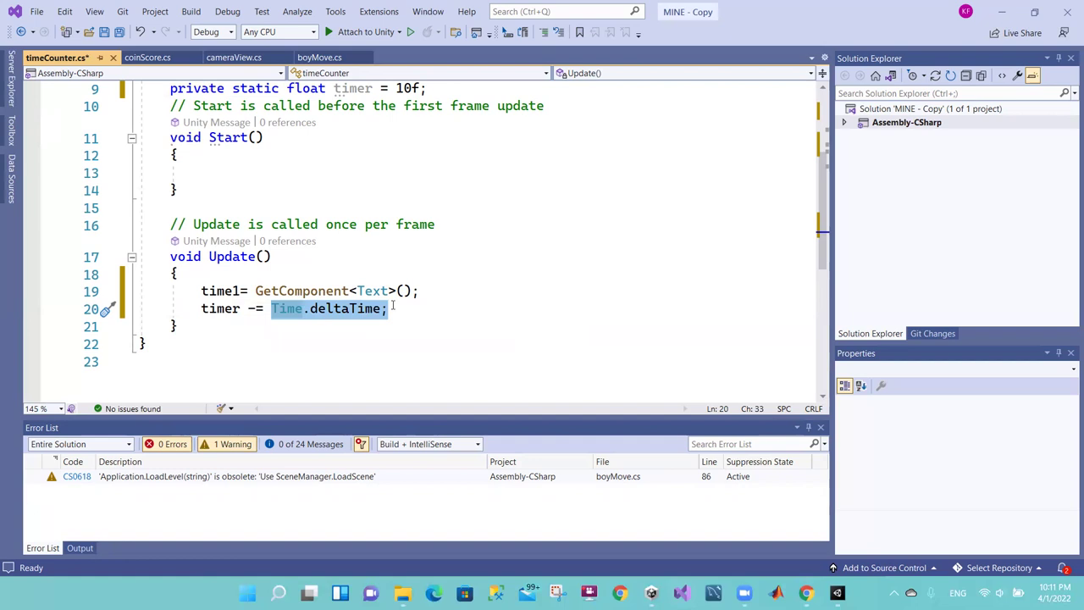
click(250, 308)
text(+)
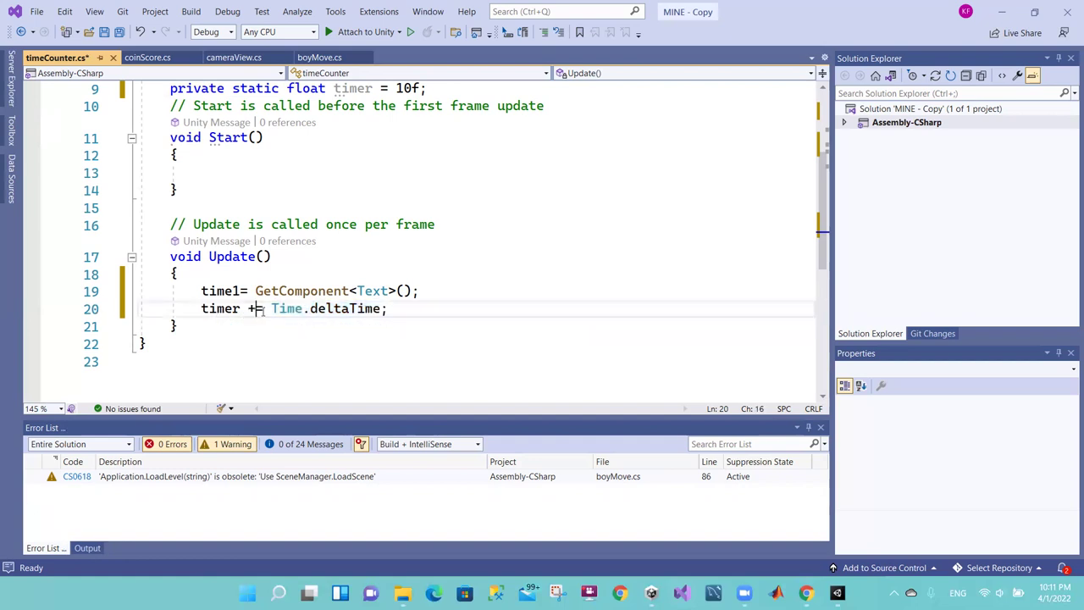
click(289, 308)
click(263, 308)
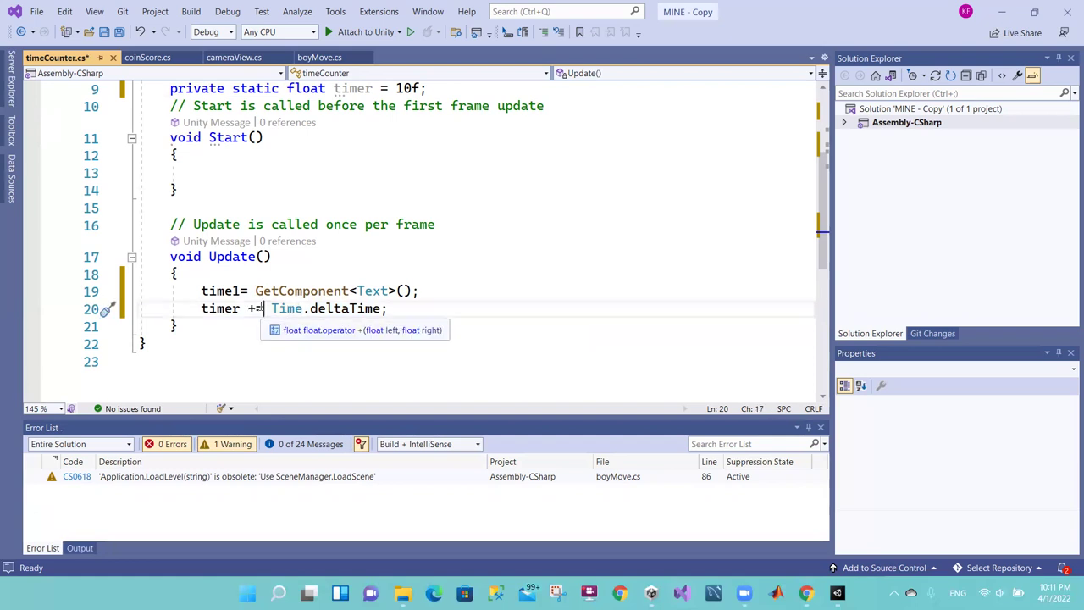
click(255, 308)
key(BackSpace)
text(-)
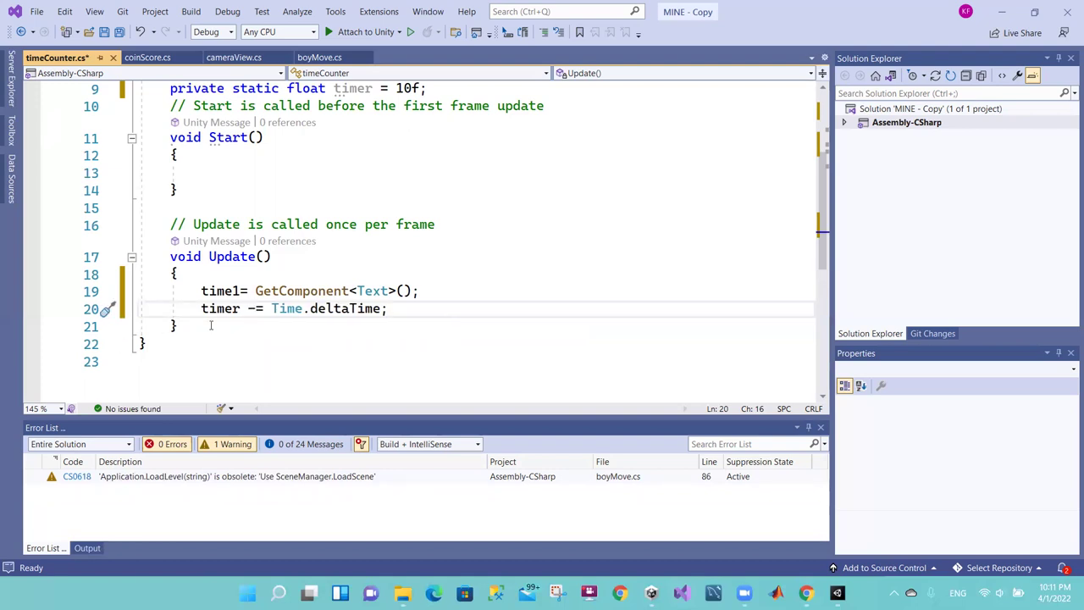
click(265, 309)
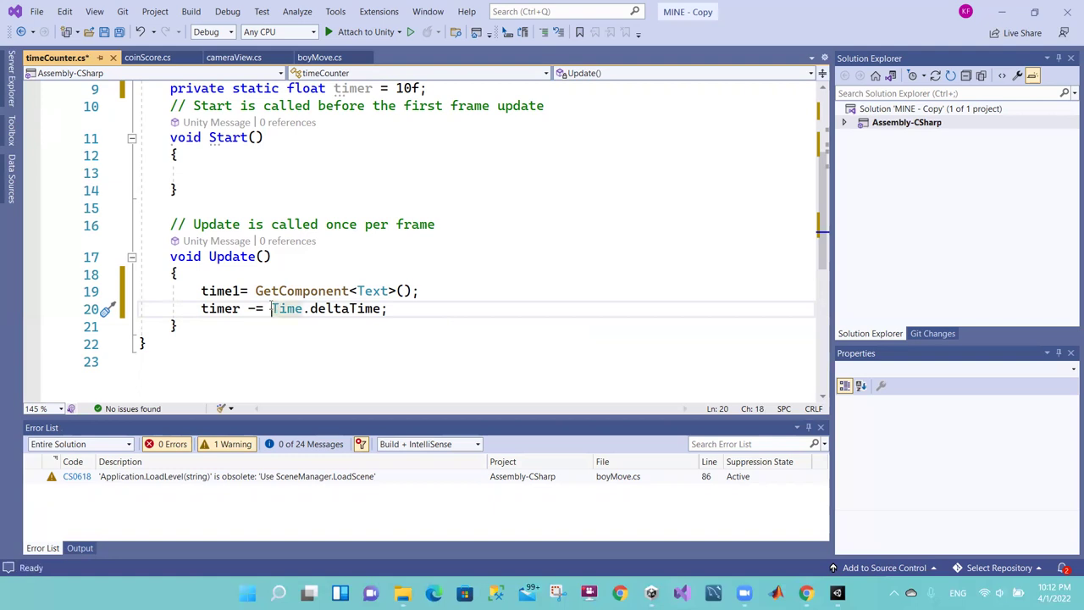
Step: Review the timer -= Time.deltaTime countdown on line 20 and timer's 10f starting value
click(397, 308)
drag(398, 308, 271, 308)
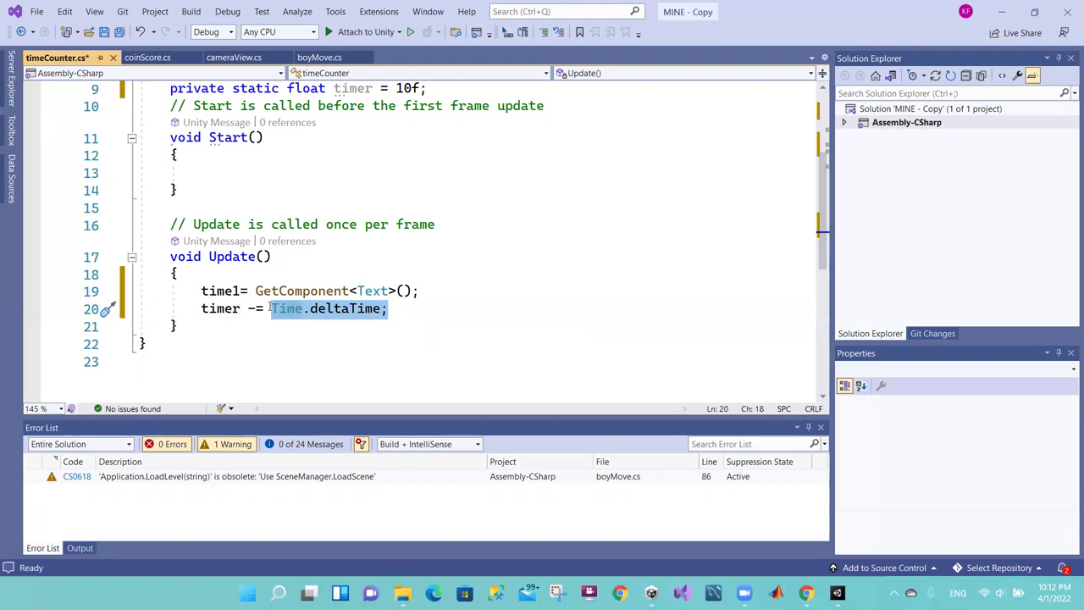
drag(248, 309, 209, 309)
double_click(209, 308)
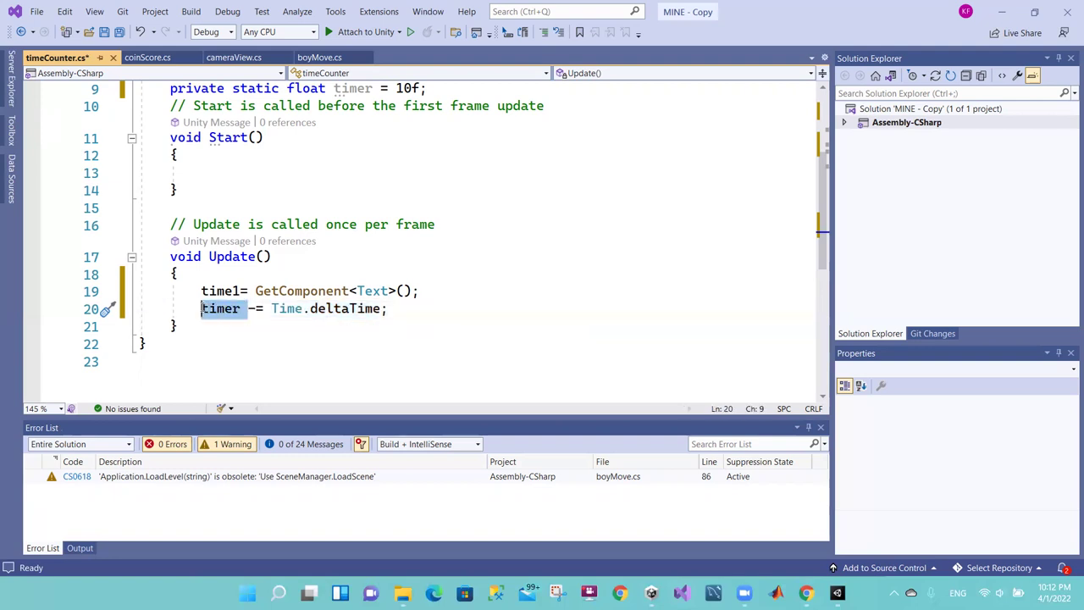
click(271, 308)
click(231, 308)
click(399, 88)
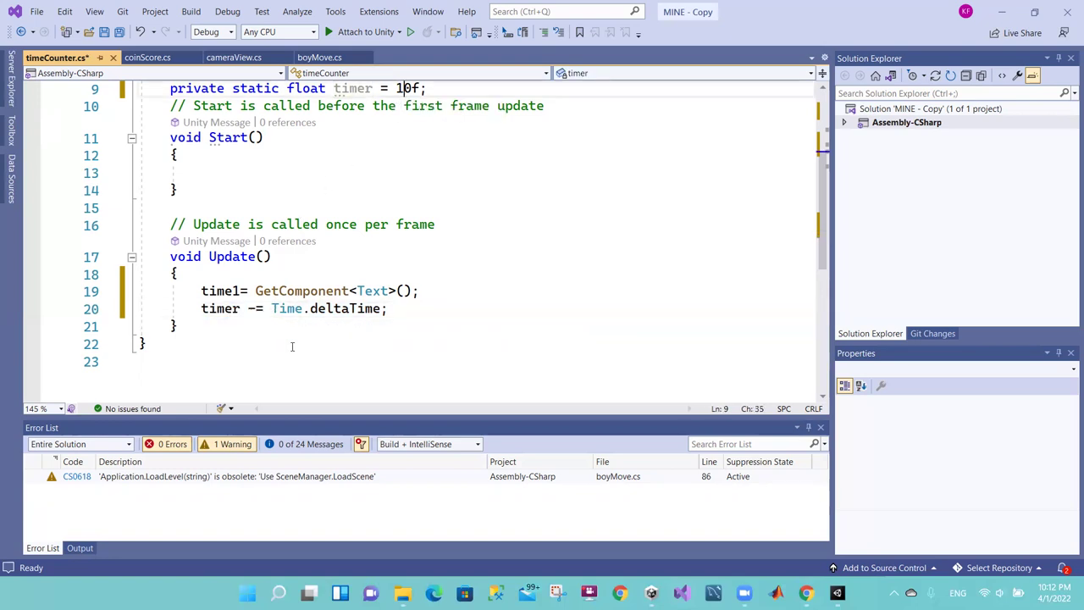
click(276, 310)
key(Left)
key(Left)
key(Left)
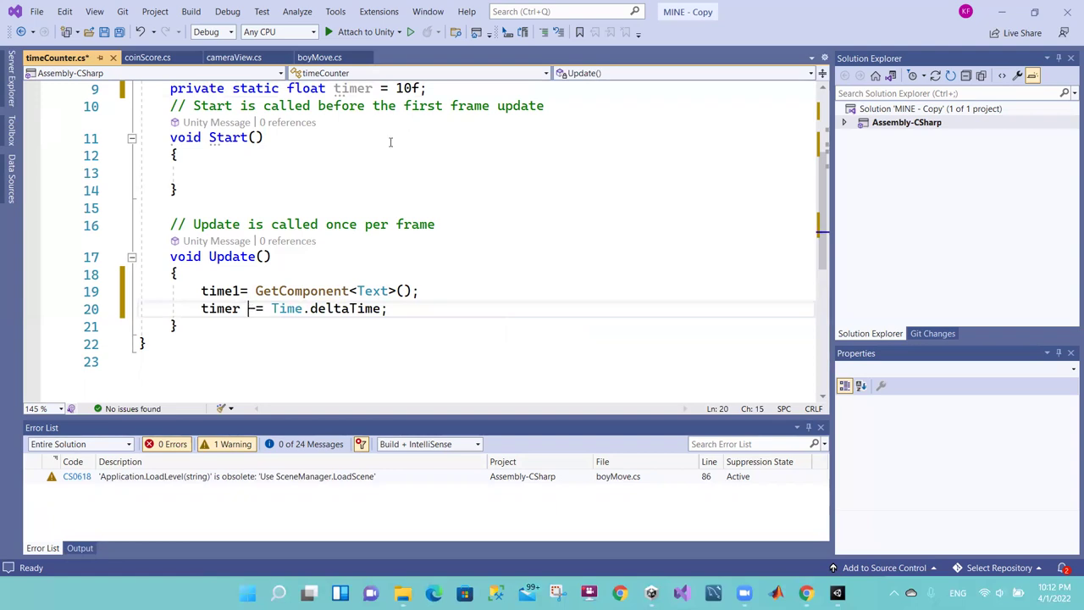
click(406, 92)
click(326, 273)
click(334, 309)
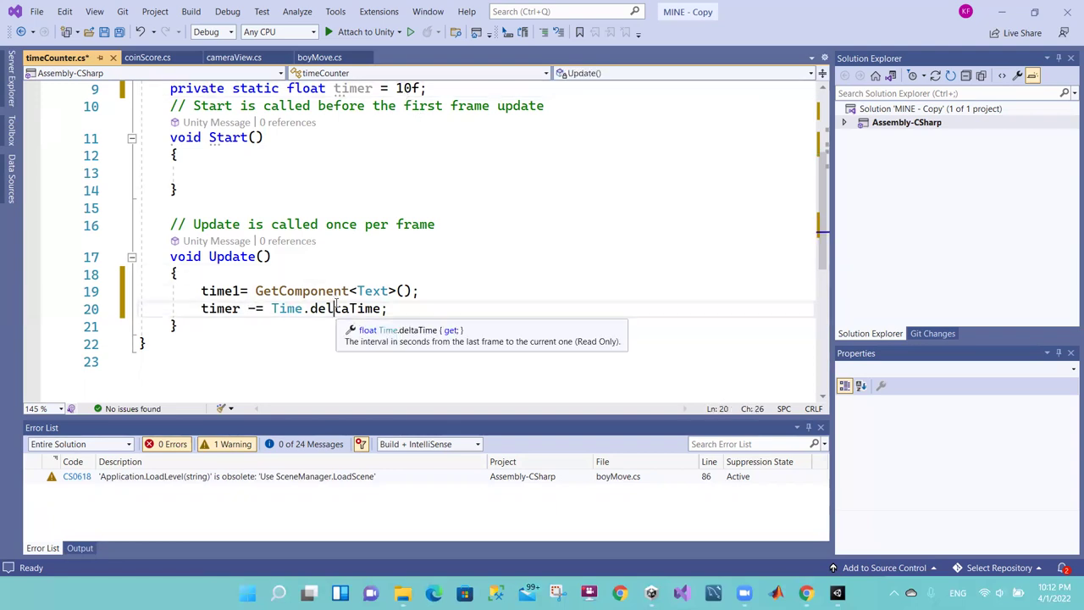
Step: Add blank lines after the countdown statement and place the caret on empty line 21
click(389, 308)
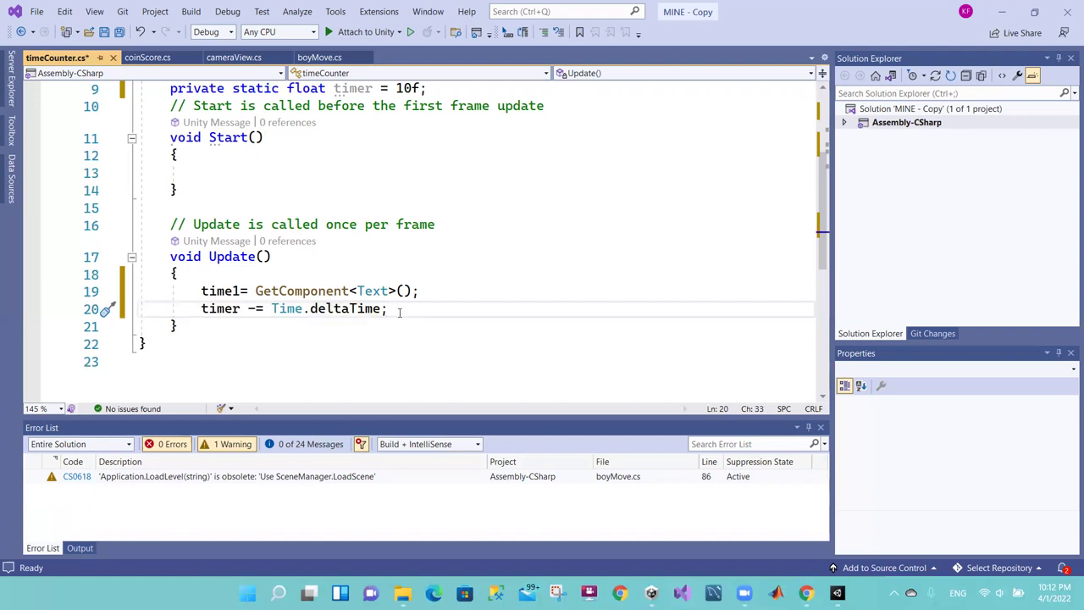
key(Return)
key(Return)
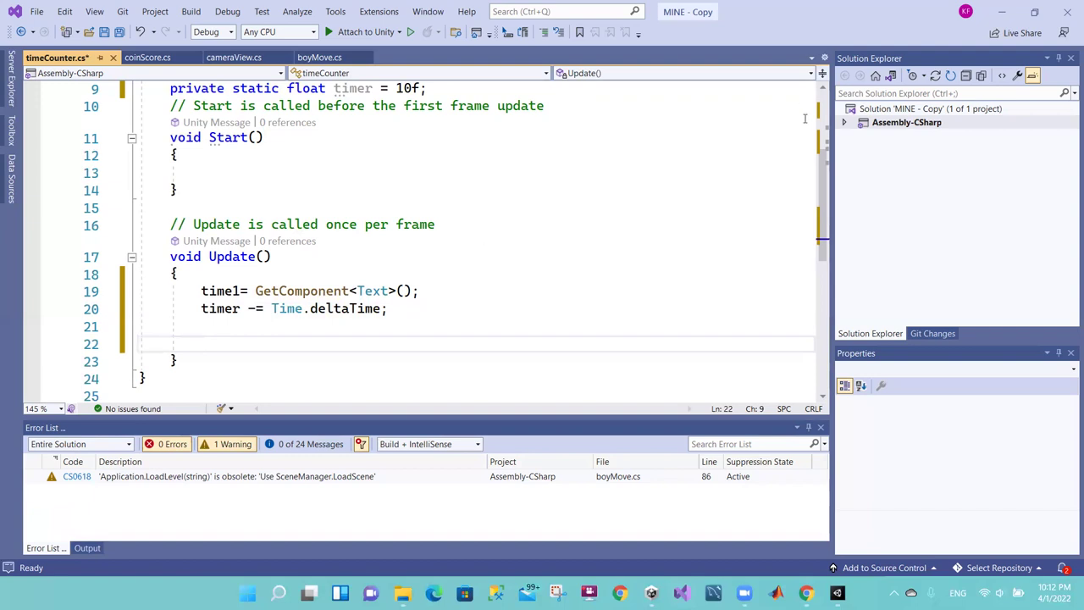
scroll(804, 119, up, 1)
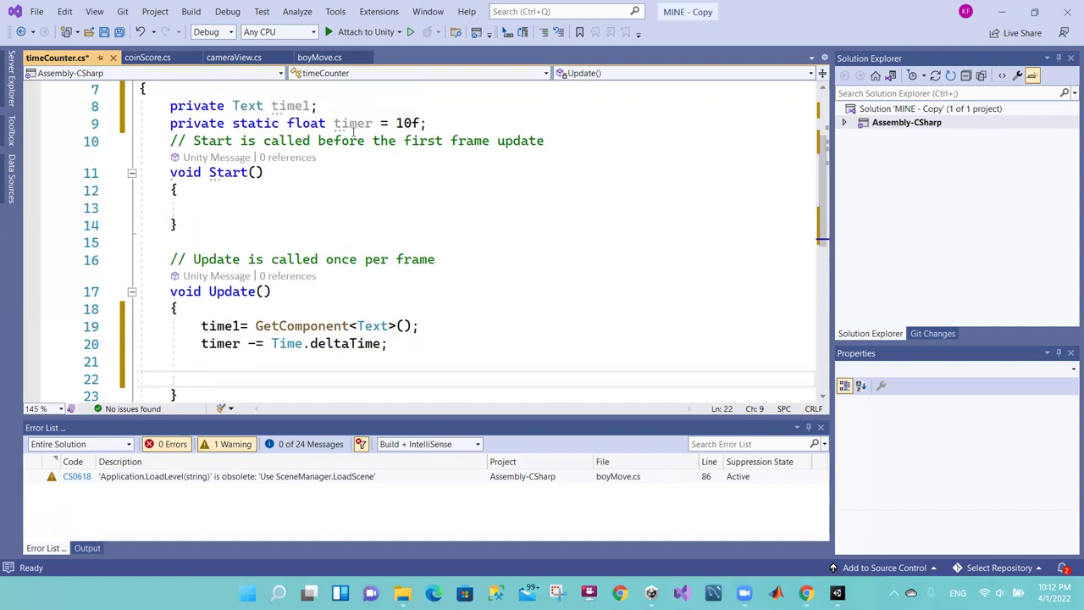
drag(426, 122, 163, 123)
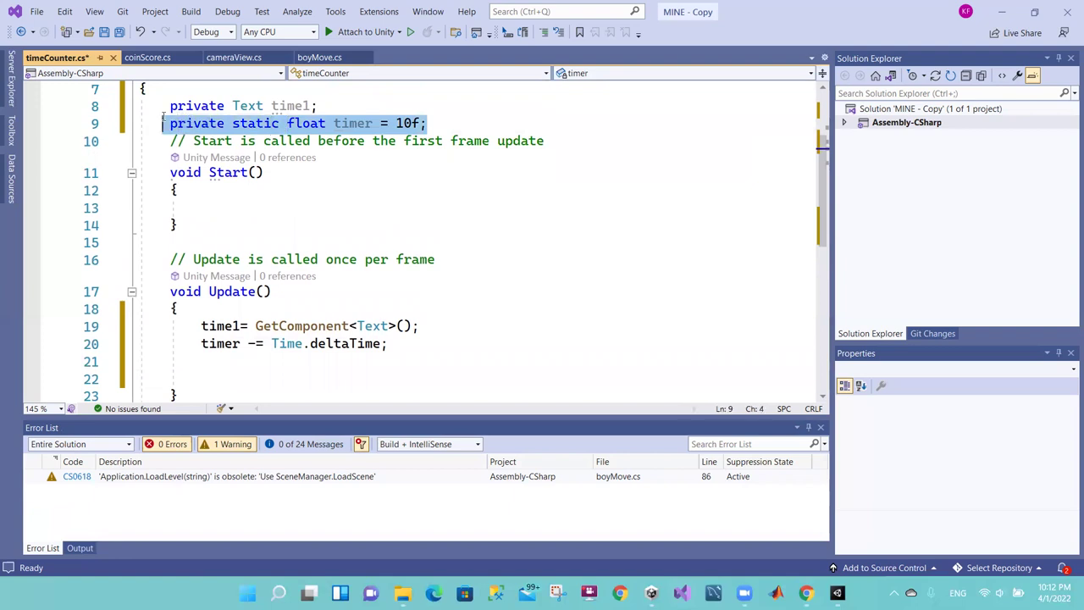
double_click(288, 107)
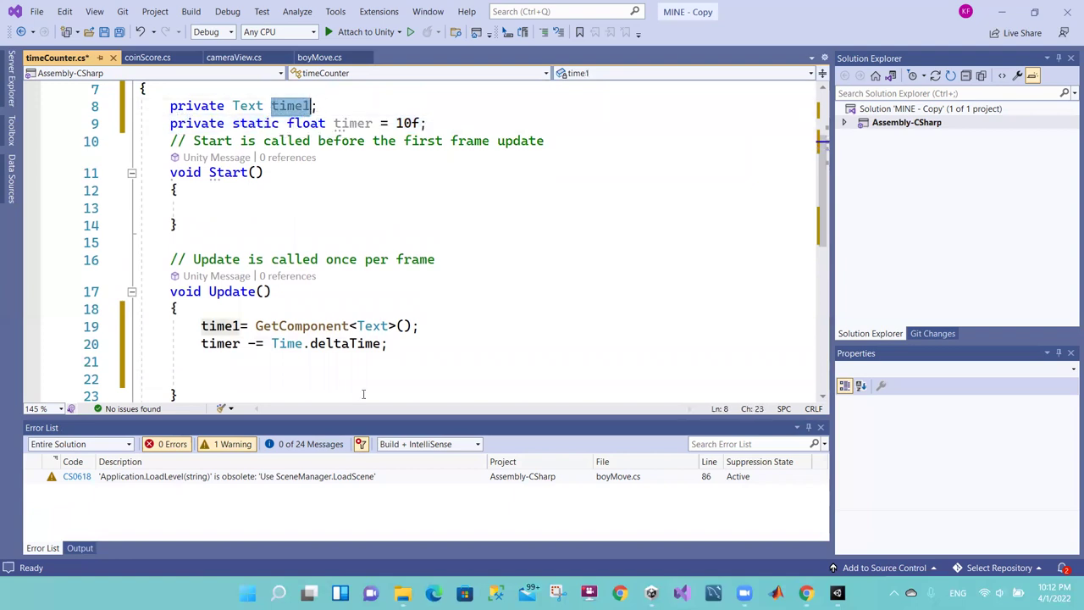
click(208, 359)
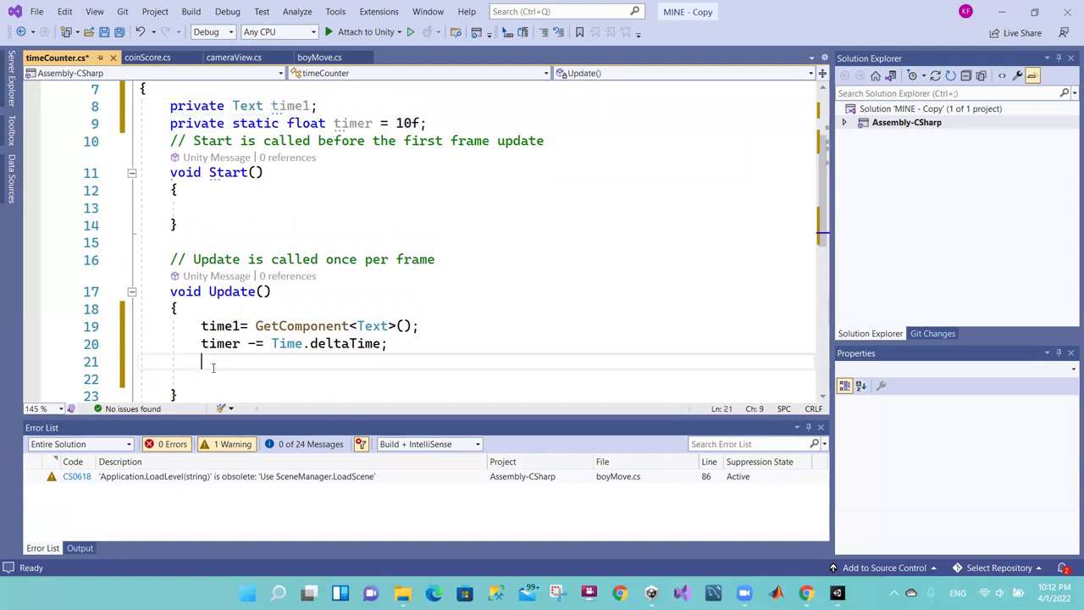
Step: Start line 21 with the time1.text assignment, accepting time1 from IntelliSense
text(time)
key(Left)
key(Down)
key(Tab)
text(.)
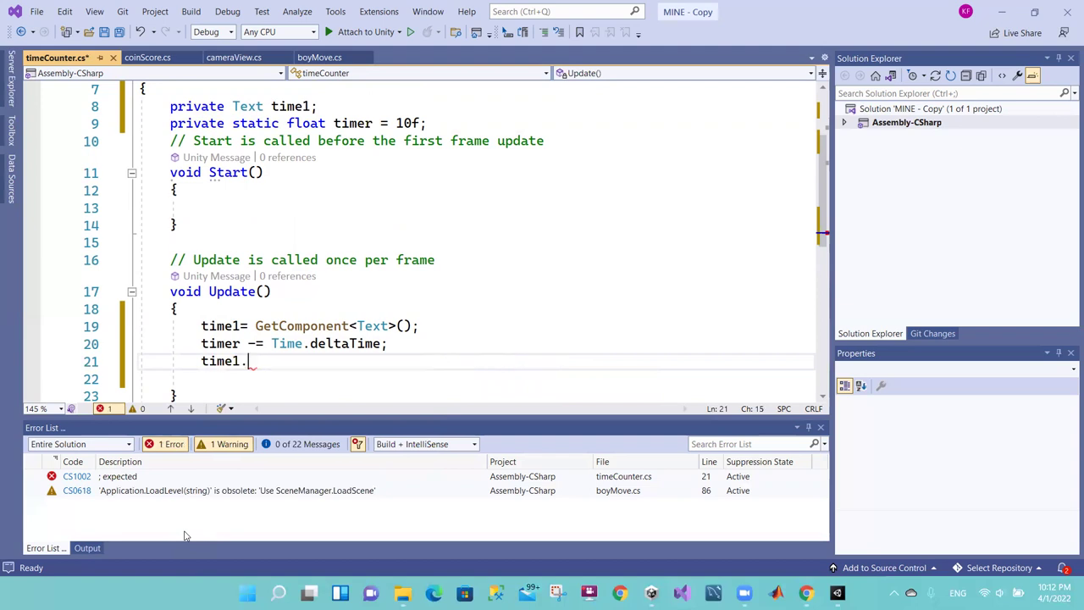
text(text)
key(Escape)
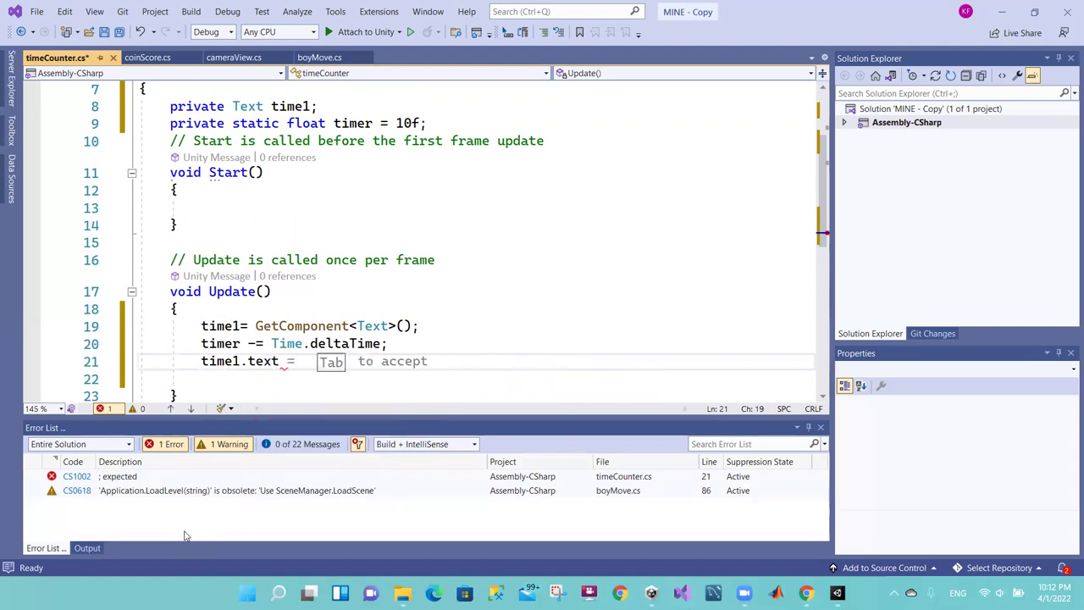
key(Tab)
Step: Complete the assignment as "time Left:" + timer, fixing the label typo
text("")
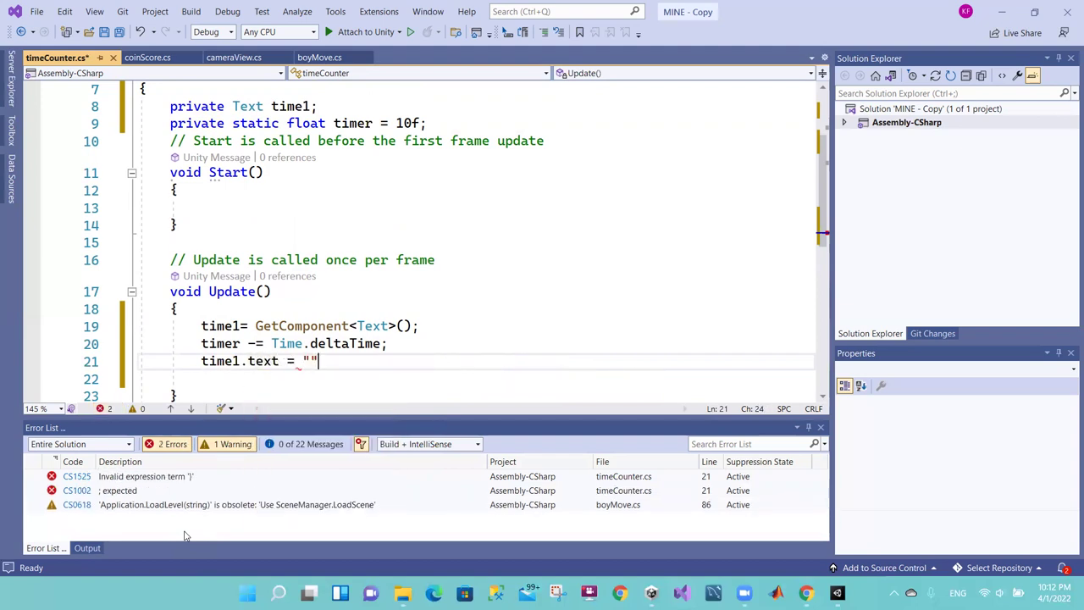
key(Left)
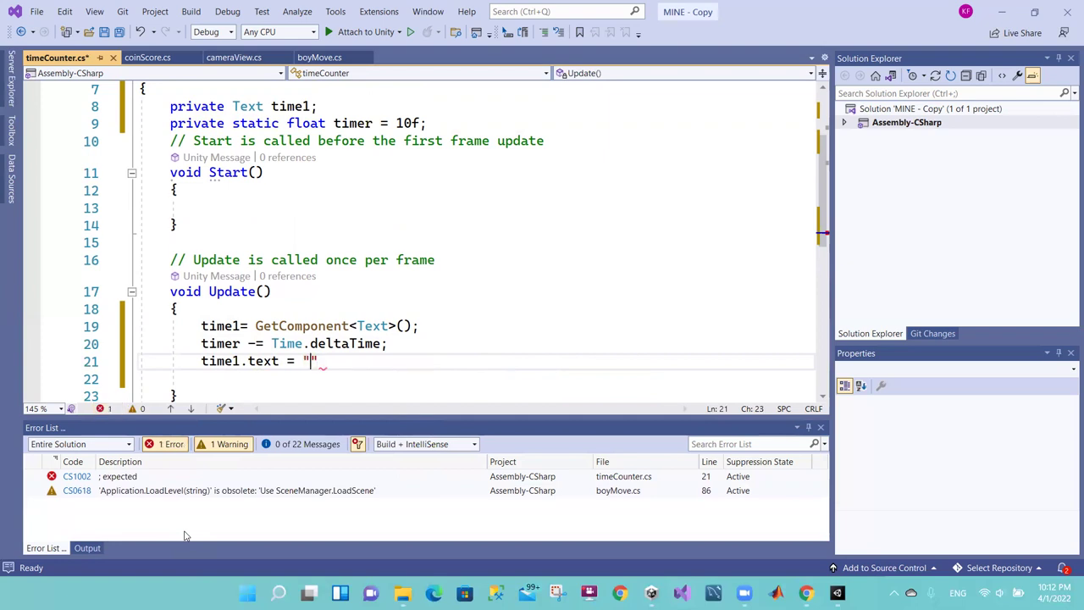
text(time Ledft)
key(BackSpace)
key(BackSpace)
key(BackSpace)
key(BackSpace)
text(eft:" +)
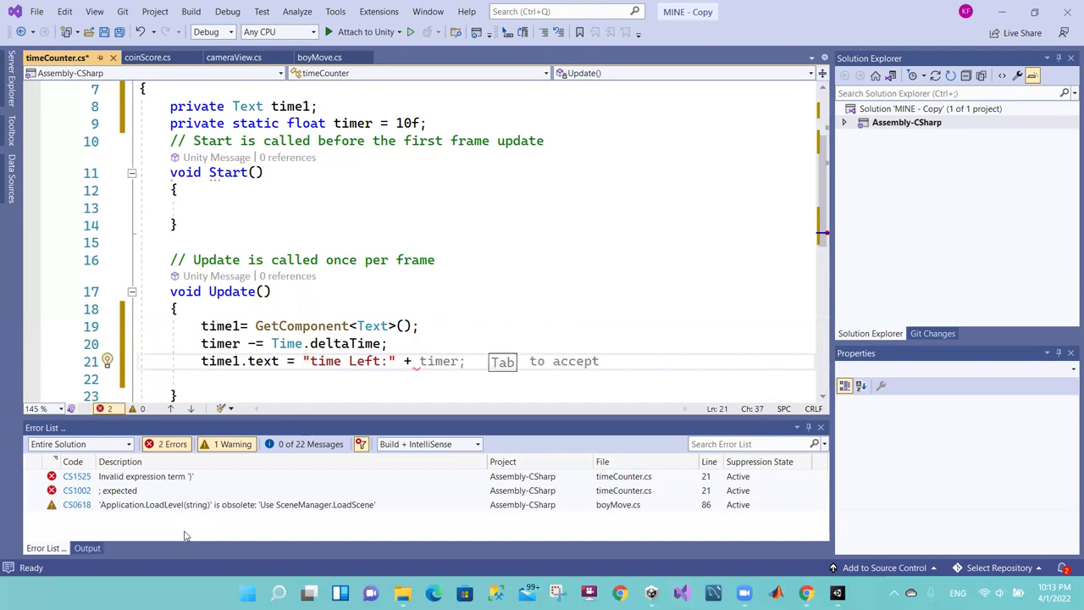
key(Tab)
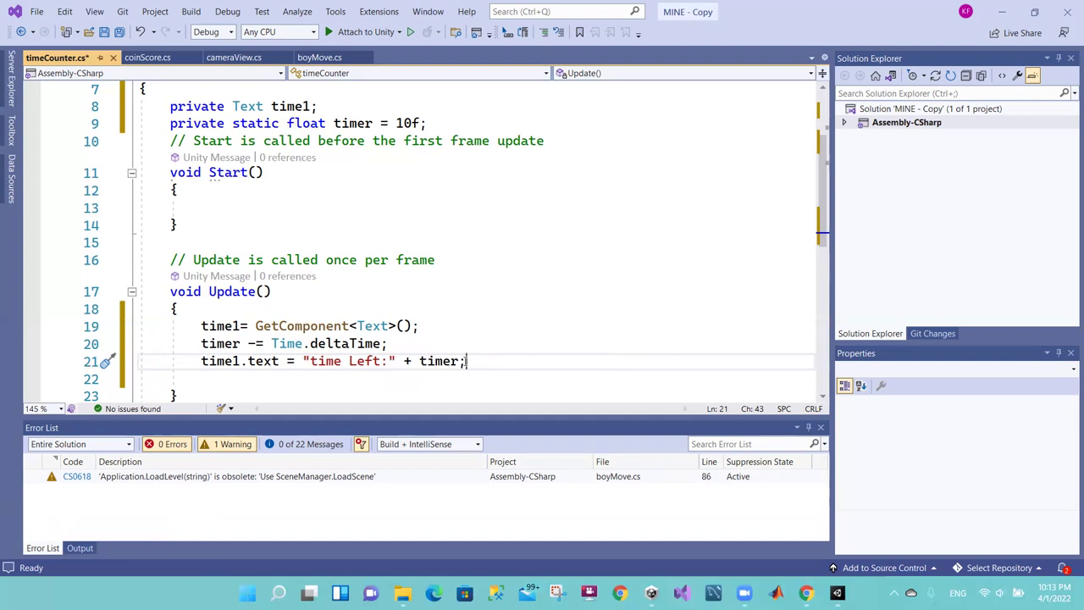
Step: Insert Mathf just before timer at the end of line 21
drag(459, 360, 420, 361)
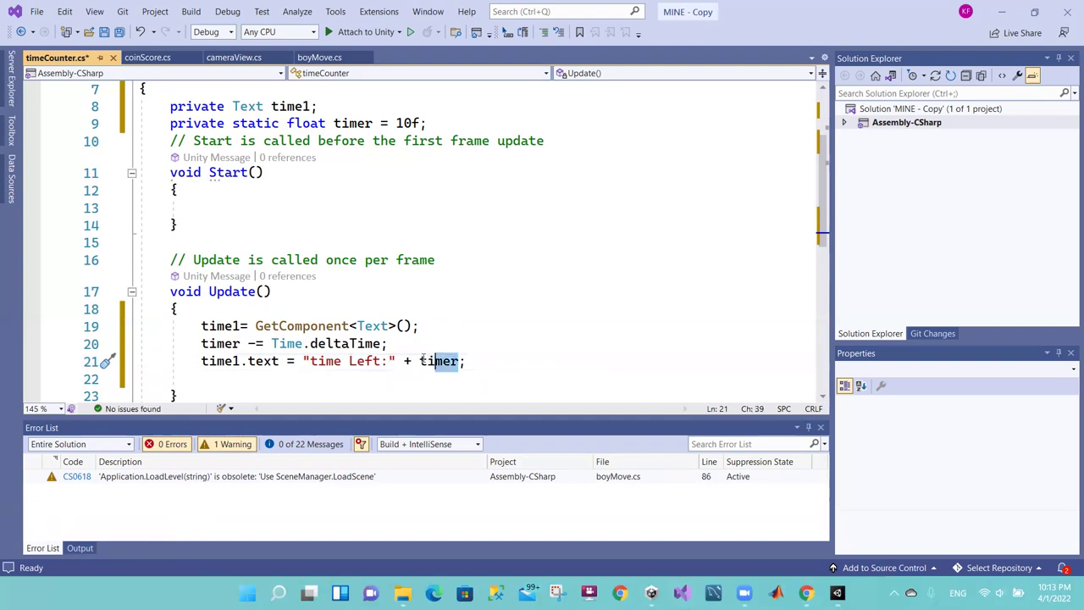
click(420, 359)
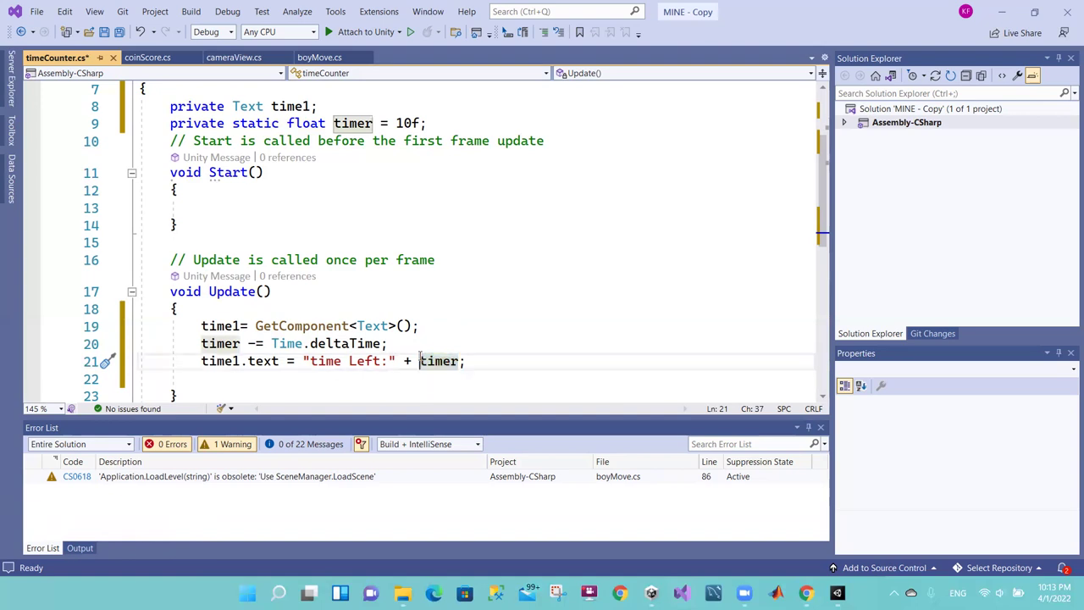
click(462, 362)
click(420, 360)
text(ma)
text(r)
key(BackSpace)
key(BackSpace)
key(BackSpace)
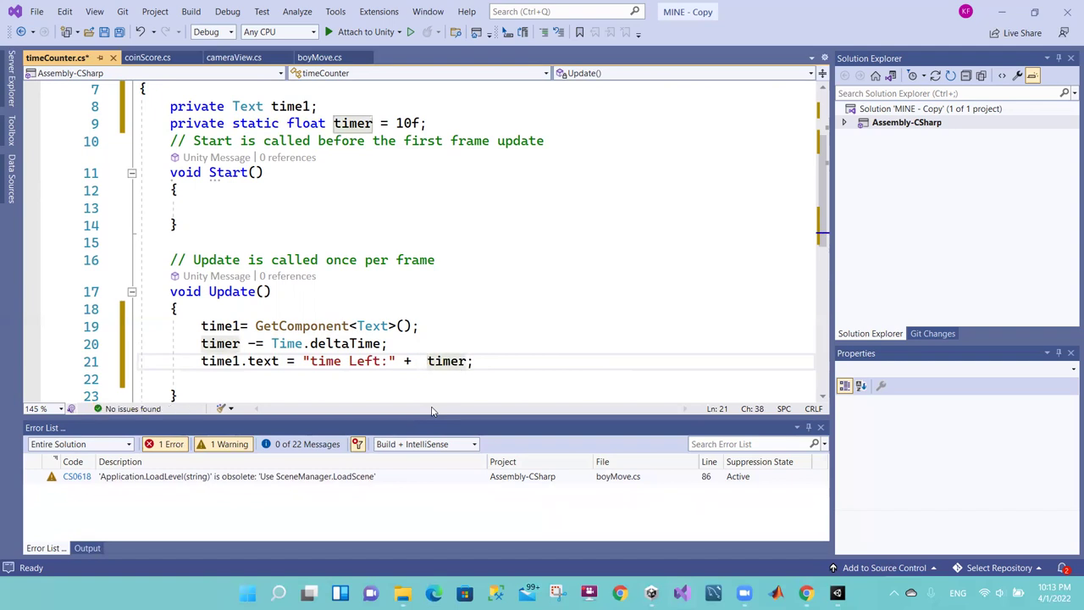
text(math)
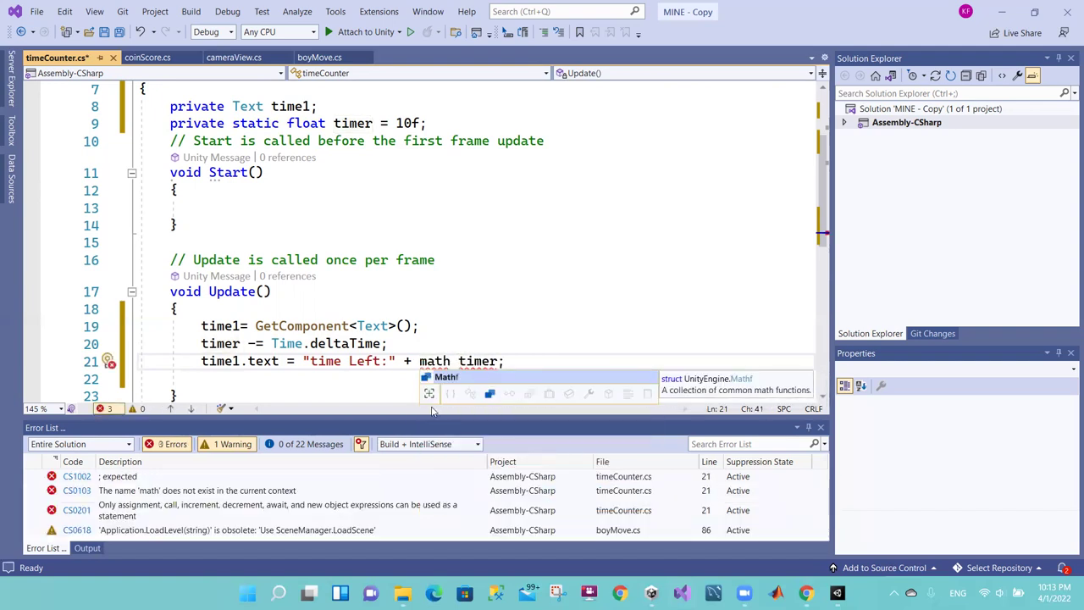
key(Tab)
Step: Complete the call so line 21 ends with Mathf.Round (timer);
text(()
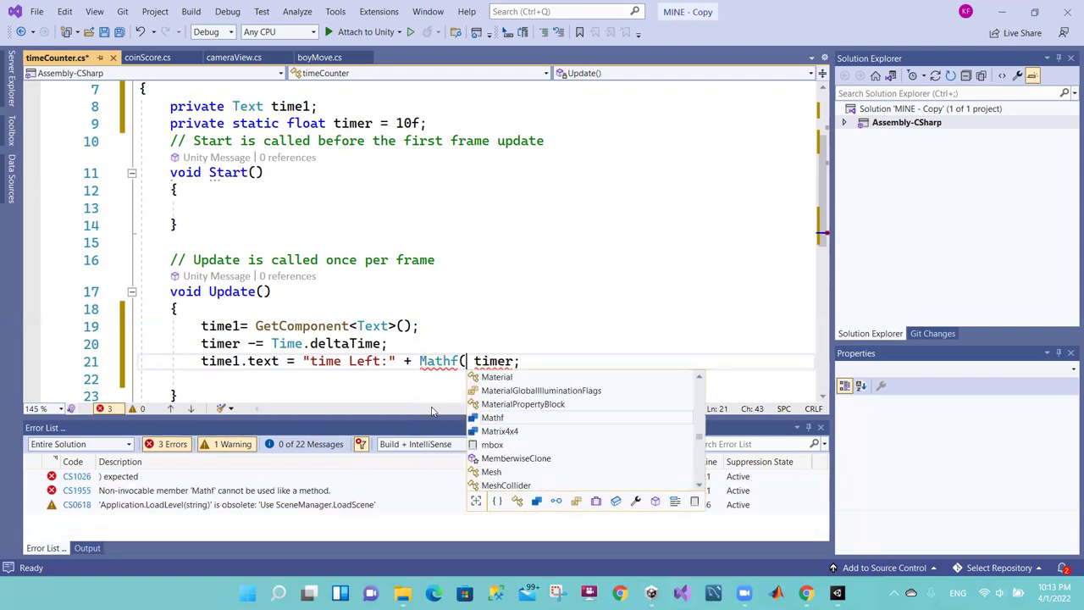
key(BackSpace)
text(.roun)
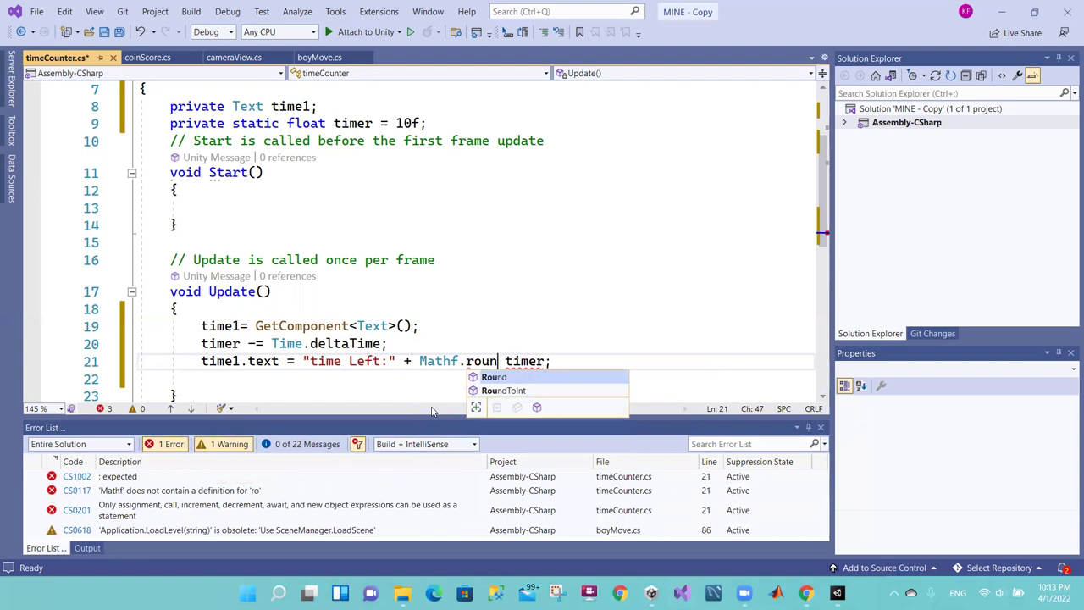
key(Tab)
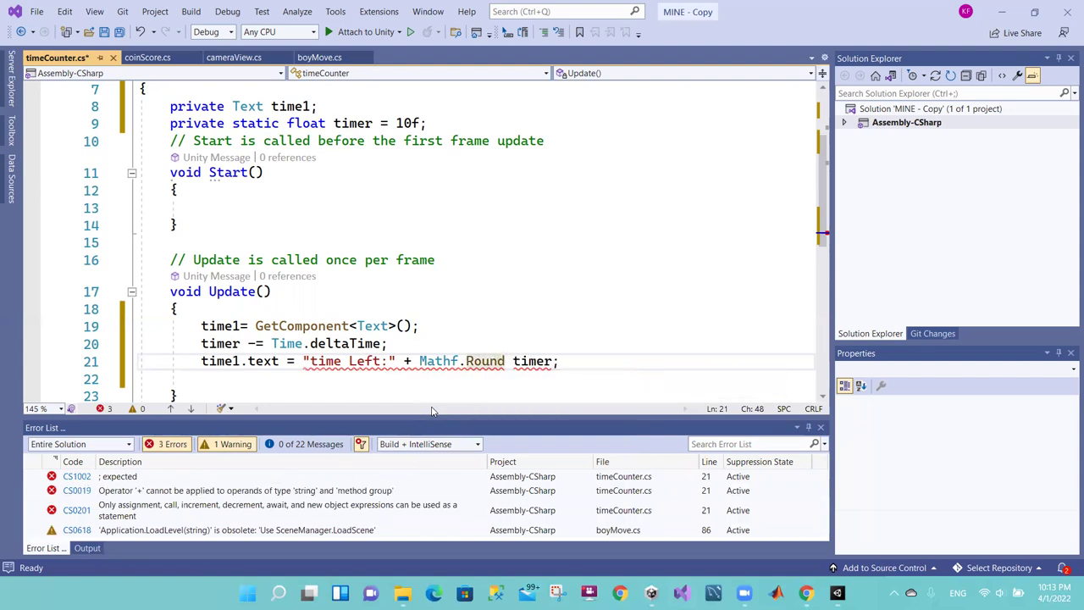
text(()
key(Right)
key(Right)
key(Right)
key(Right)
key(Right)
key(Right)
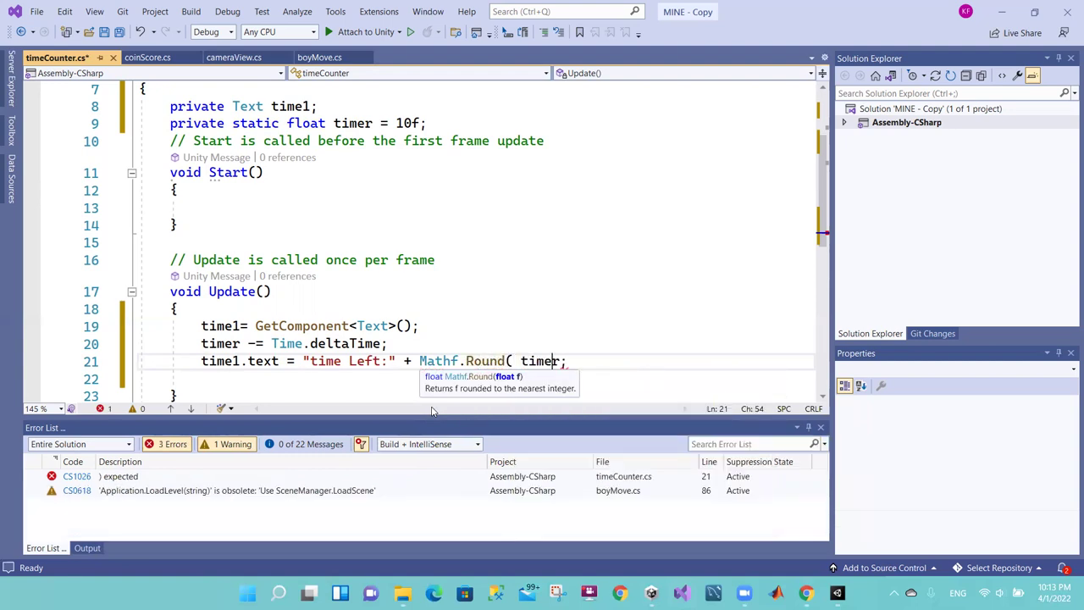
text())
key(Left)
key(Left)
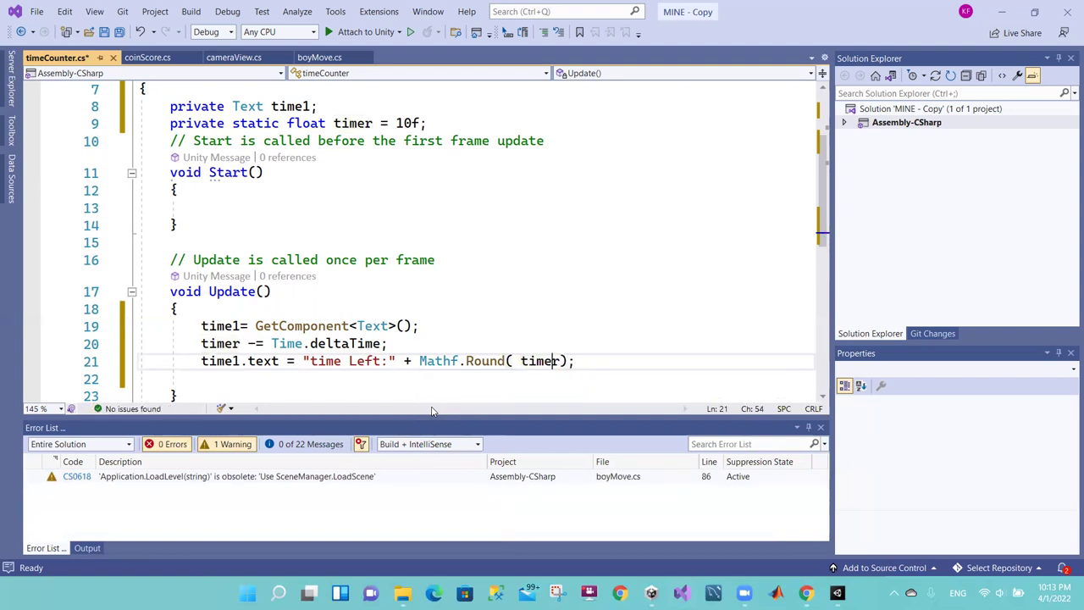
key(BackSpace)
key(BackSpace)
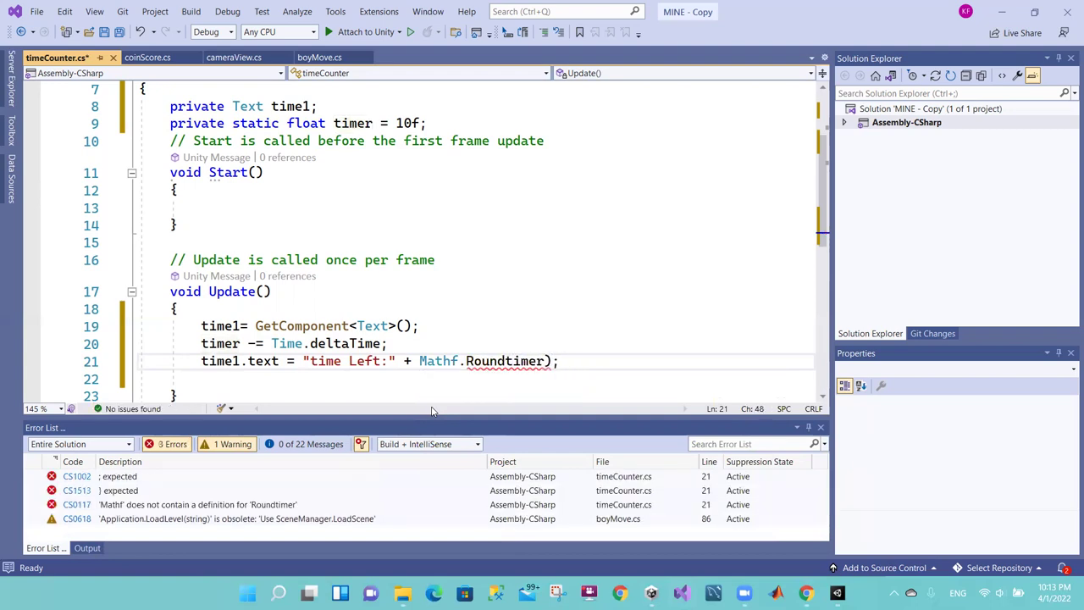
text(()
key(Left)
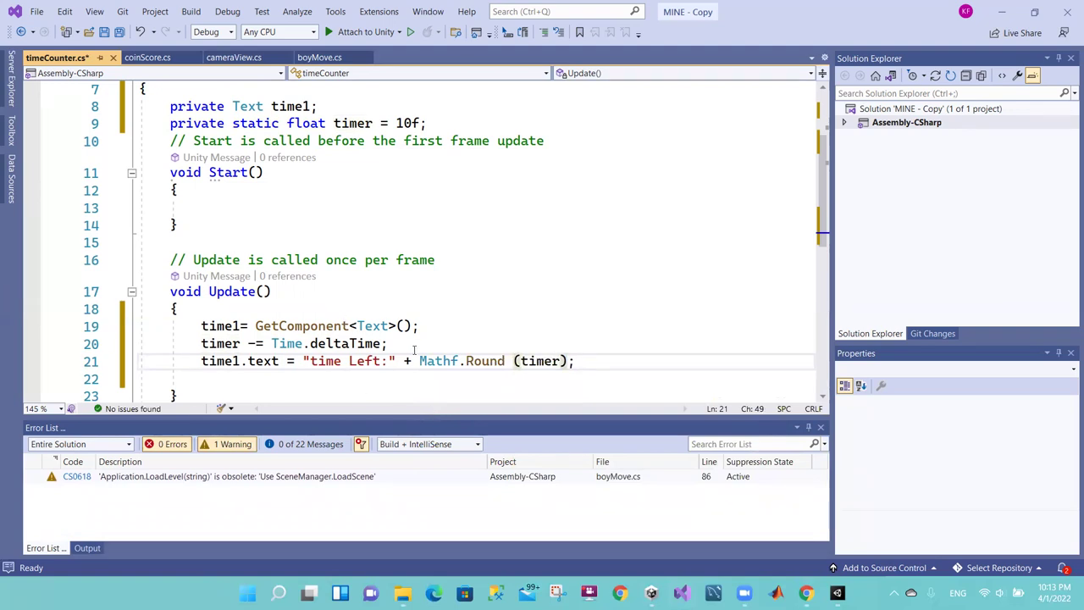
Step: Walk through the timer -= Time.deltaTime statement and the float timer = 10 declaration
drag(389, 343, 271, 343)
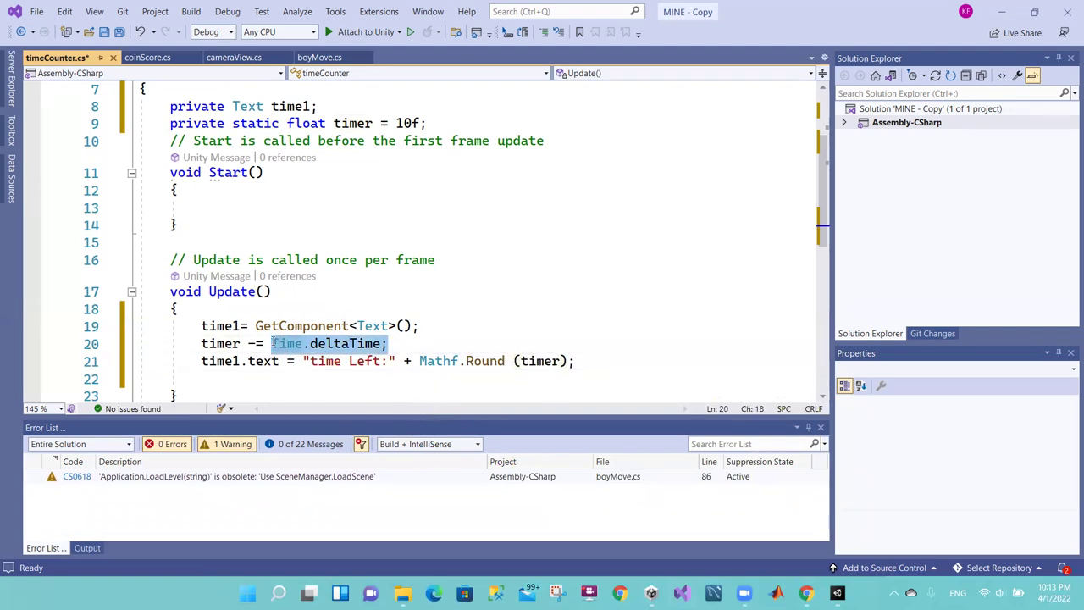
click(388, 343)
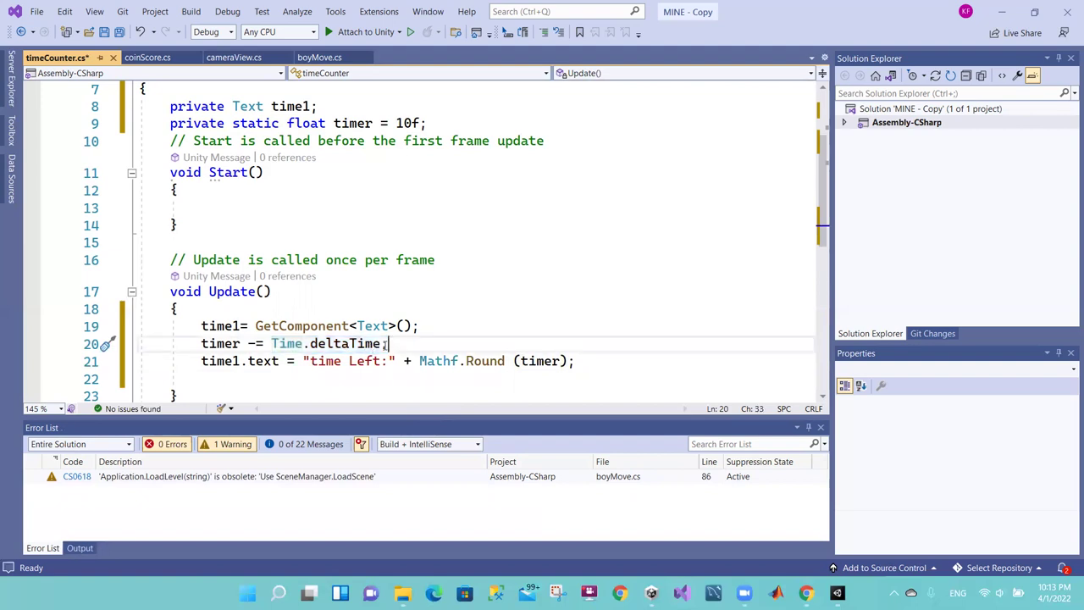
drag(390, 343, 271, 343)
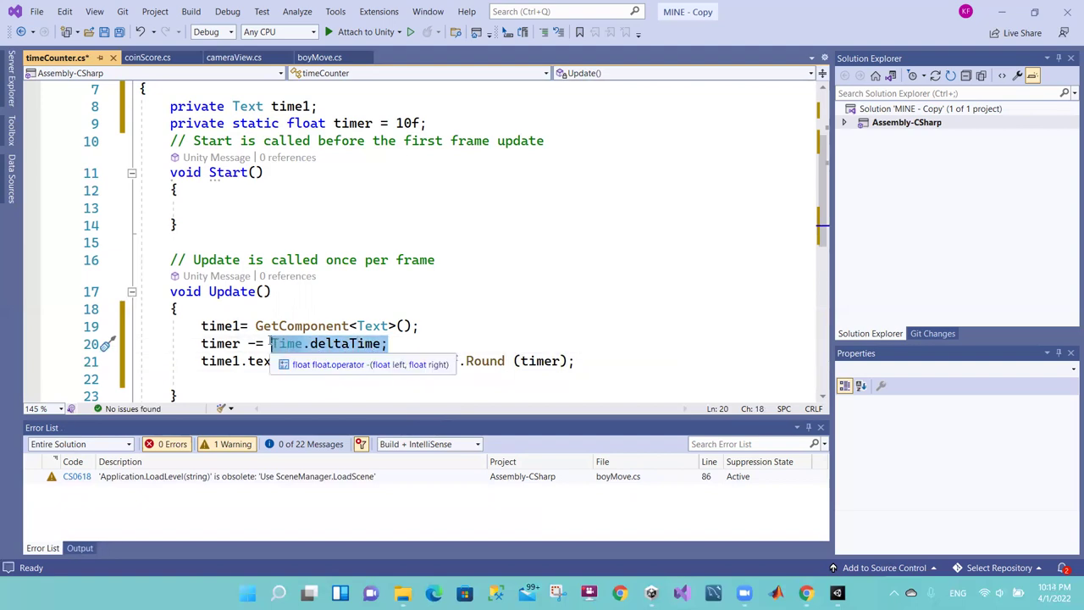
drag(200, 343, 240, 343)
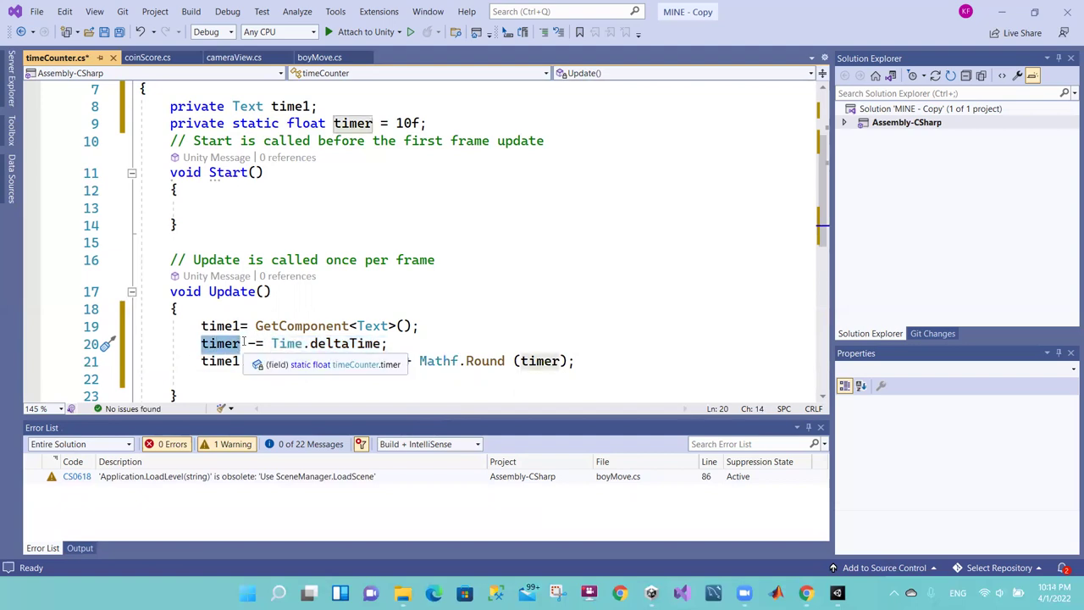
click(243, 343)
drag(244, 343, 201, 342)
click(277, 343)
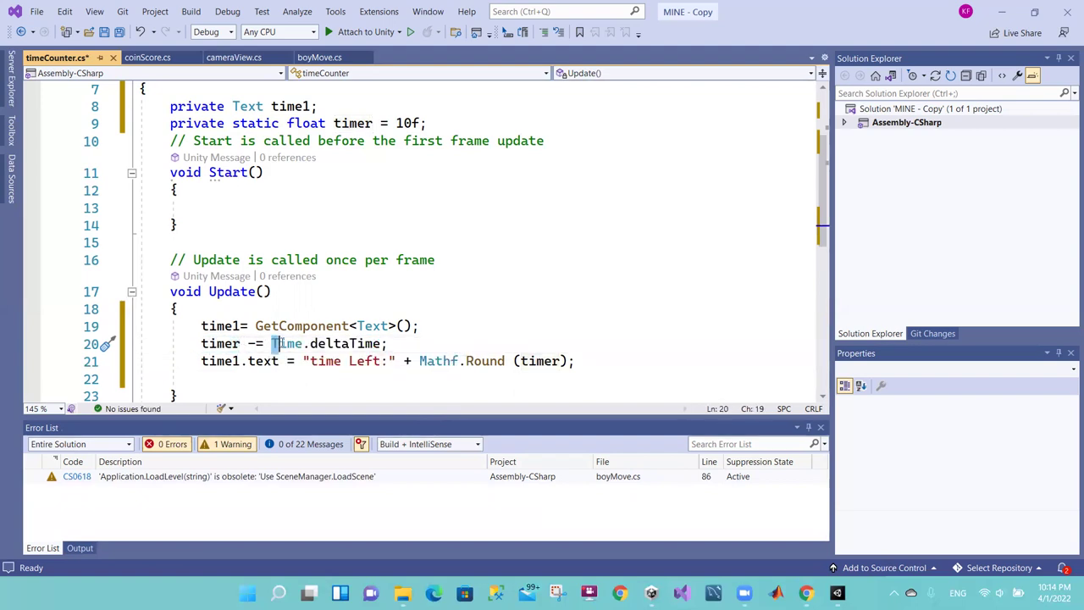
drag(273, 343, 388, 343)
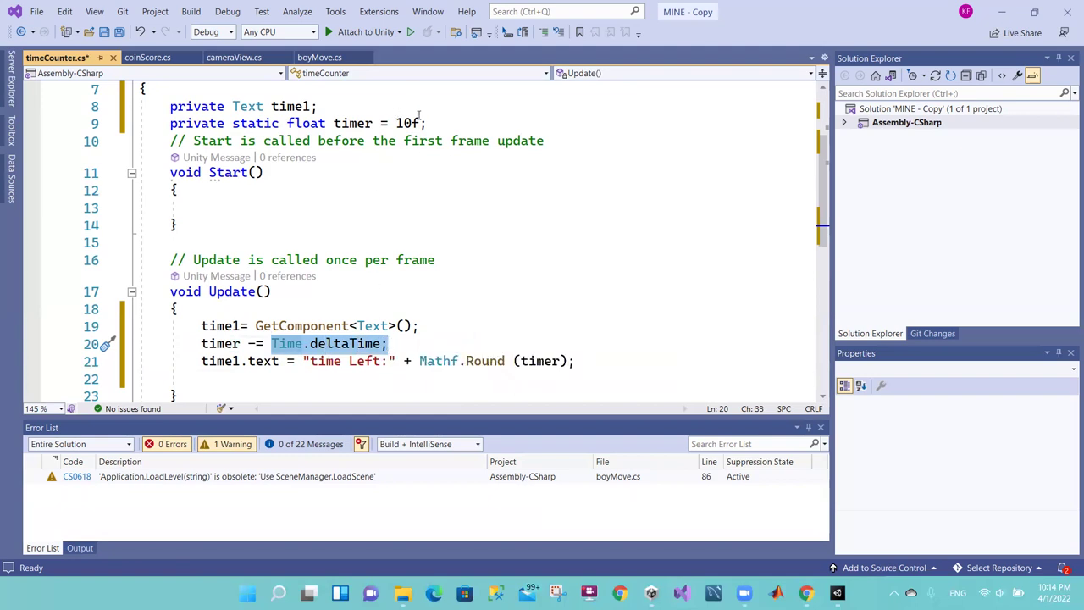
click(264, 123)
double_click(309, 123)
click(365, 123)
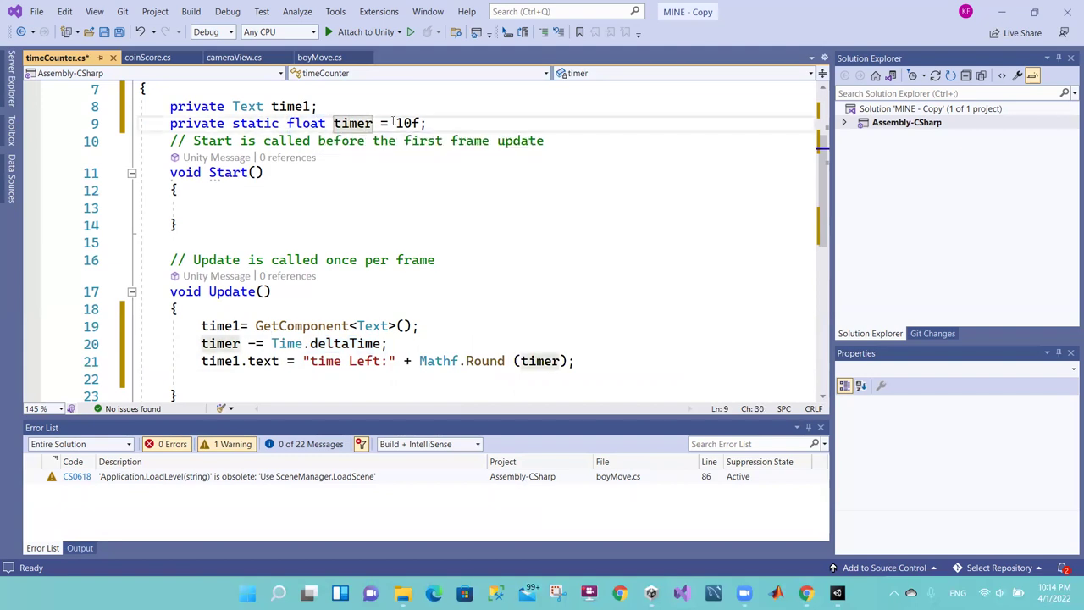
drag(396, 124, 413, 123)
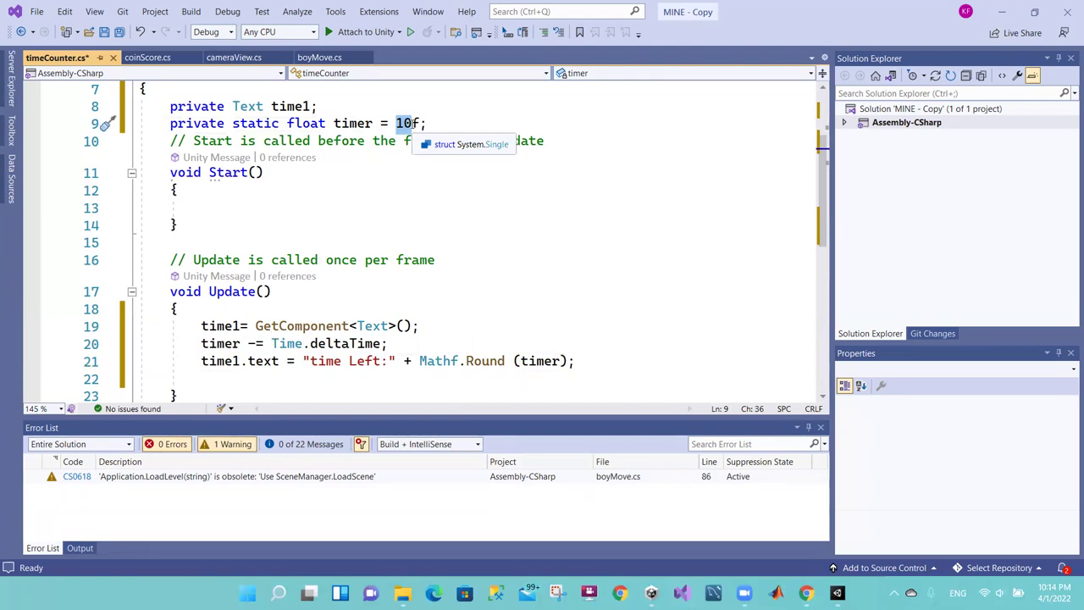
click(413, 124)
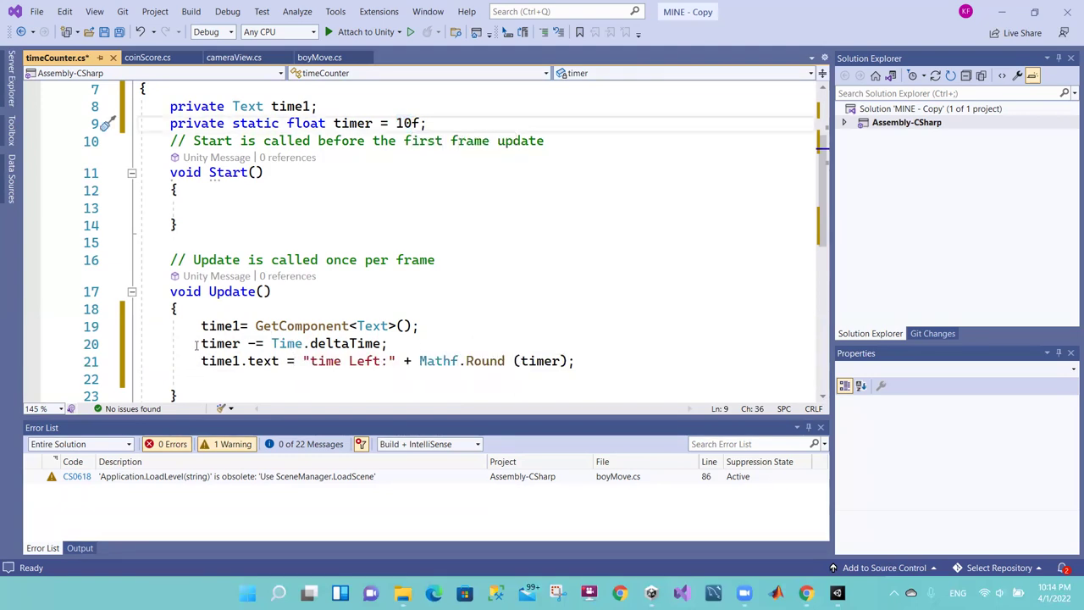
drag(196, 343, 387, 343)
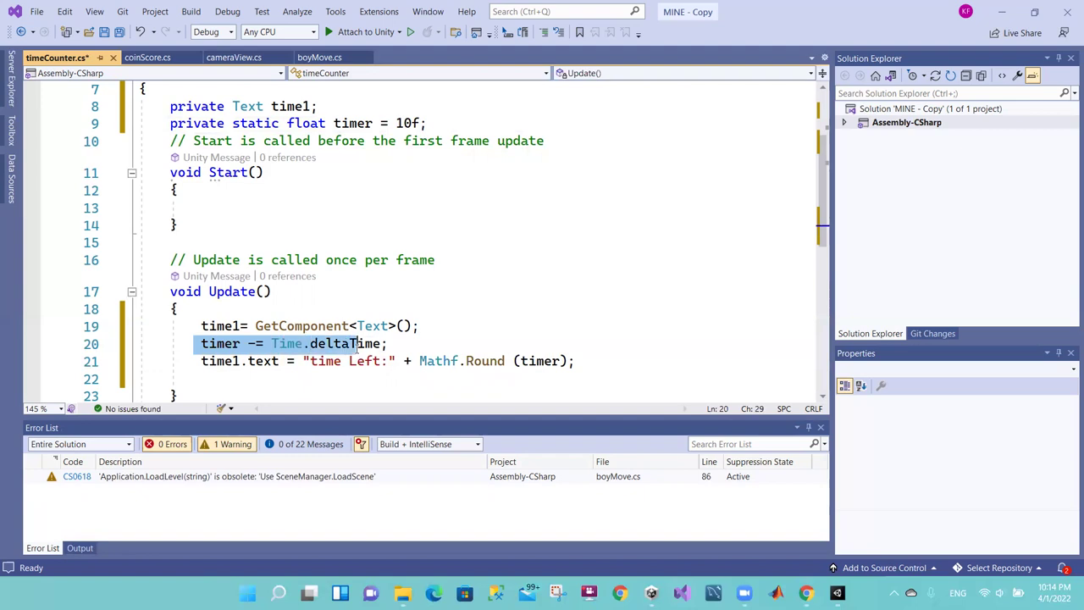
click(389, 344)
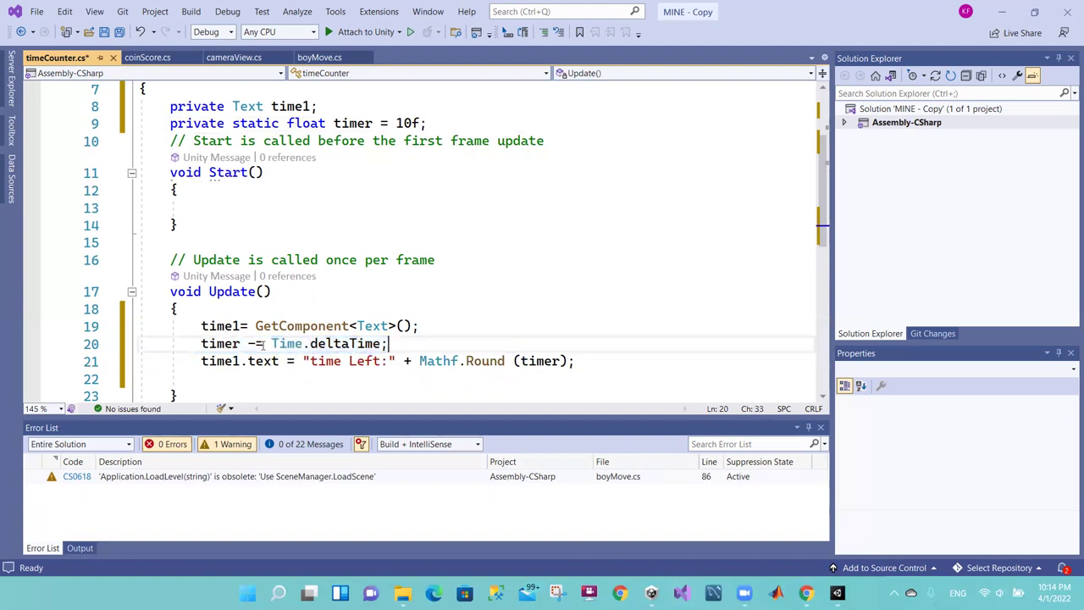
double_click(217, 343)
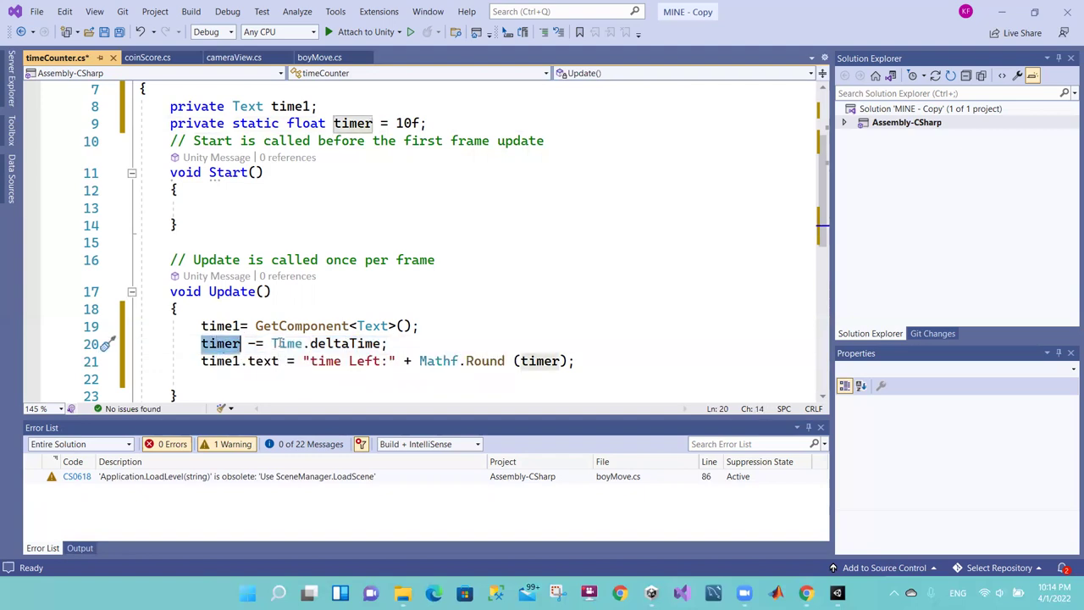
drag(278, 343, 387, 343)
click(388, 345)
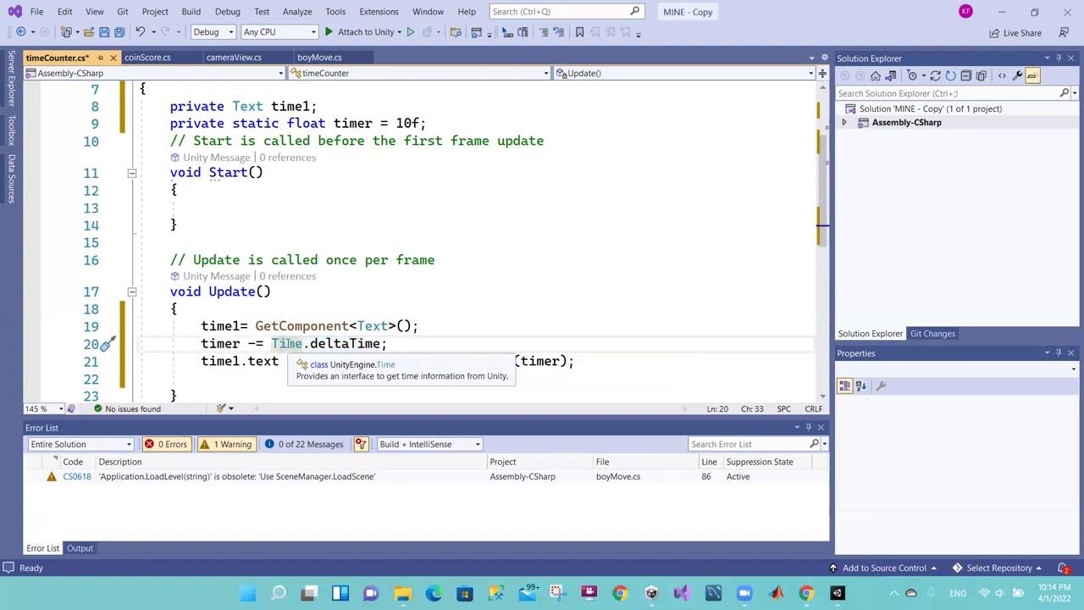
click(309, 141)
key(Up)
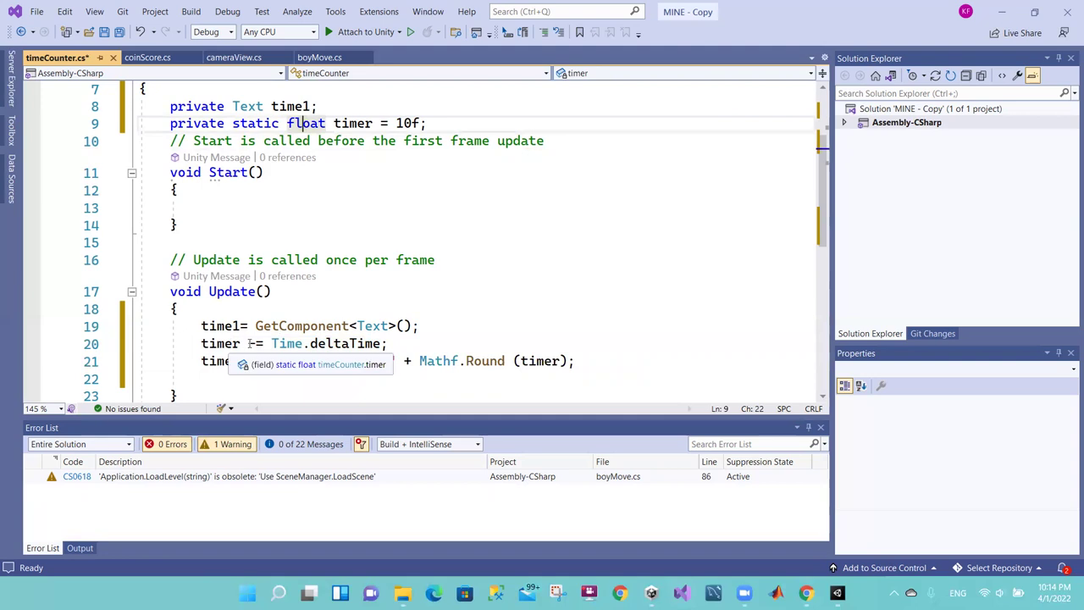
click(288, 343)
click(365, 343)
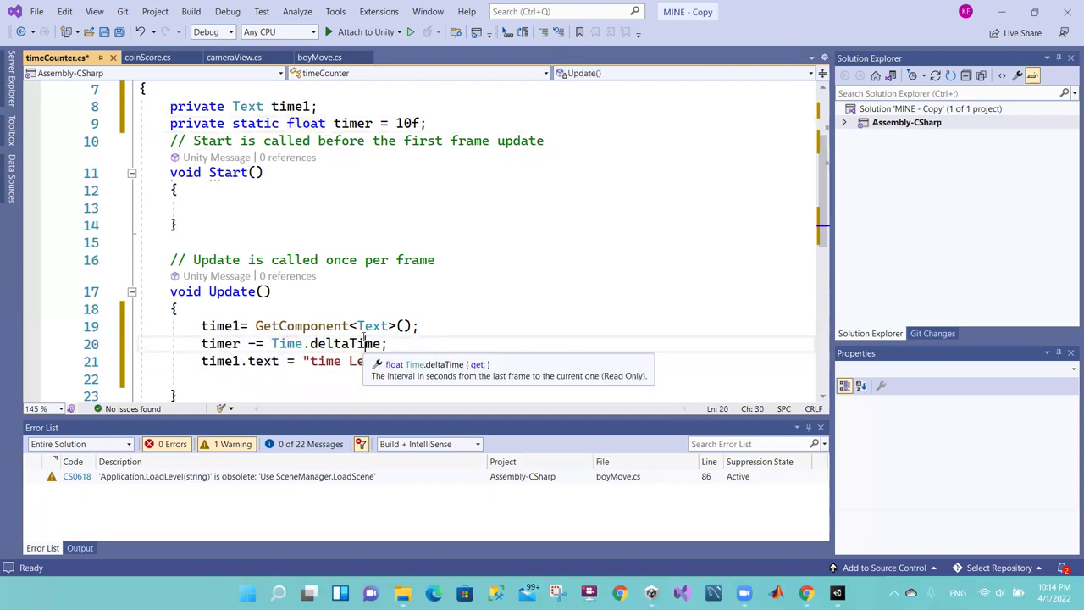
mouse_move(390, 343)
mouse_down()
mouse_move(247, 361)
mouse_move(204, 343)
mouse_up()
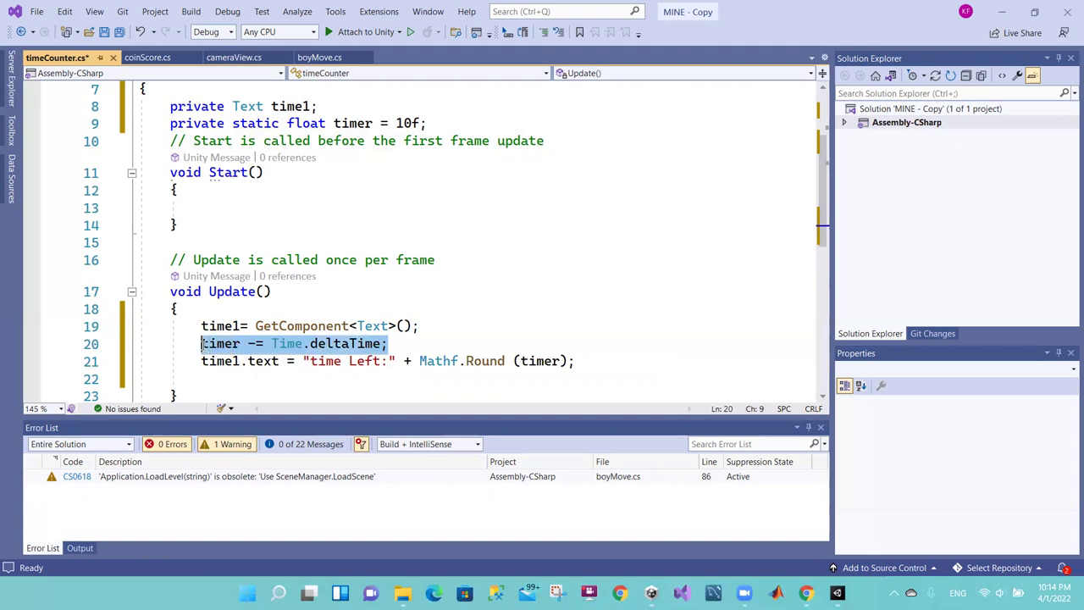
click(203, 343)
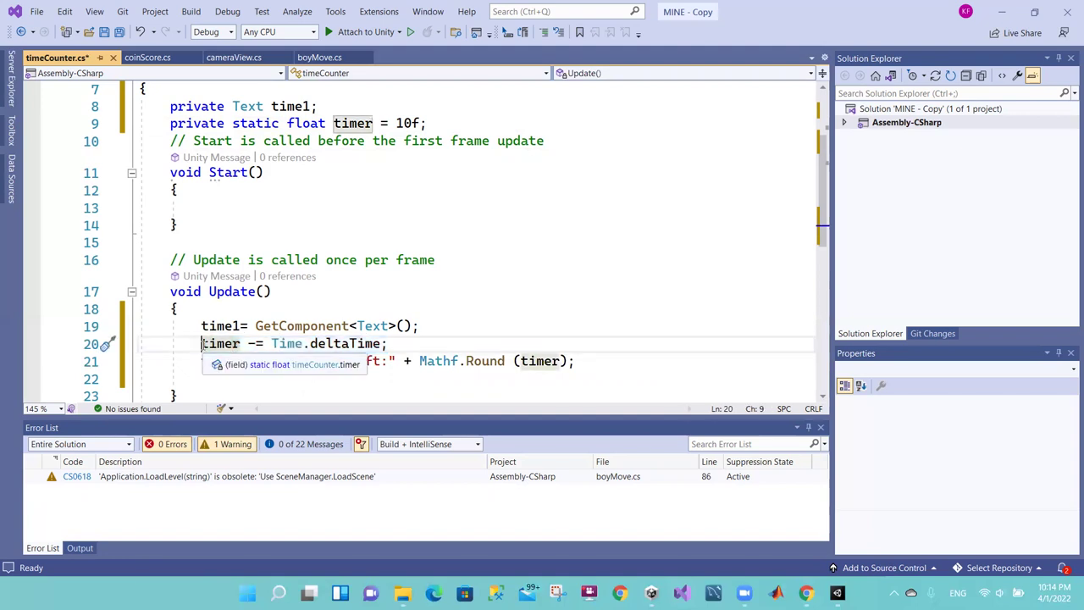
drag(202, 343, 404, 343)
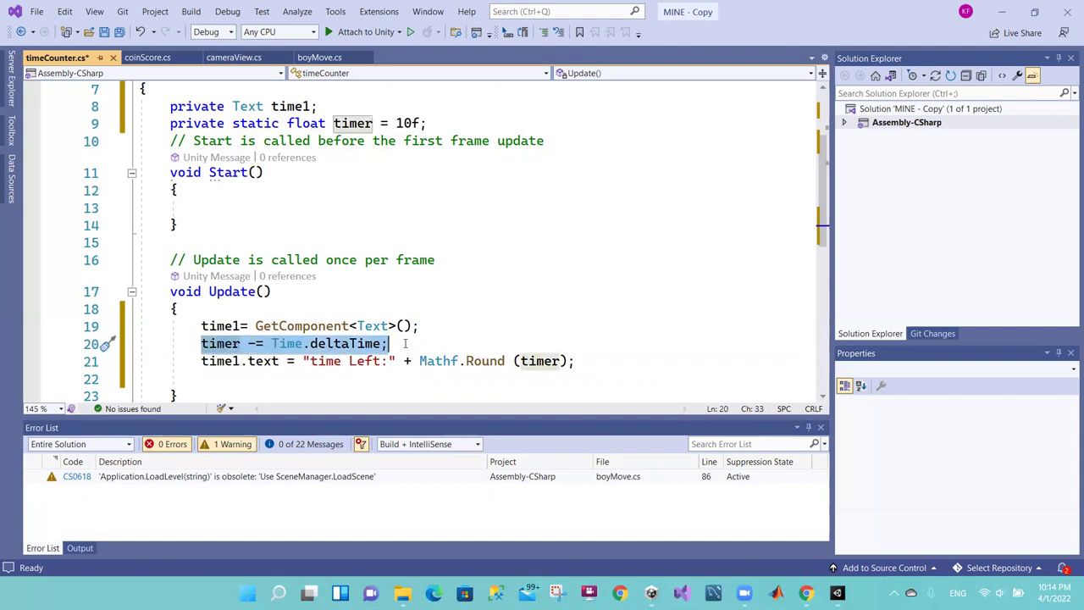
click(238, 360)
Step: Delete the space between Round and (timer) on line 21
drag(202, 361, 405, 361)
click(410, 361)
click(514, 361)
key(BackSpace)
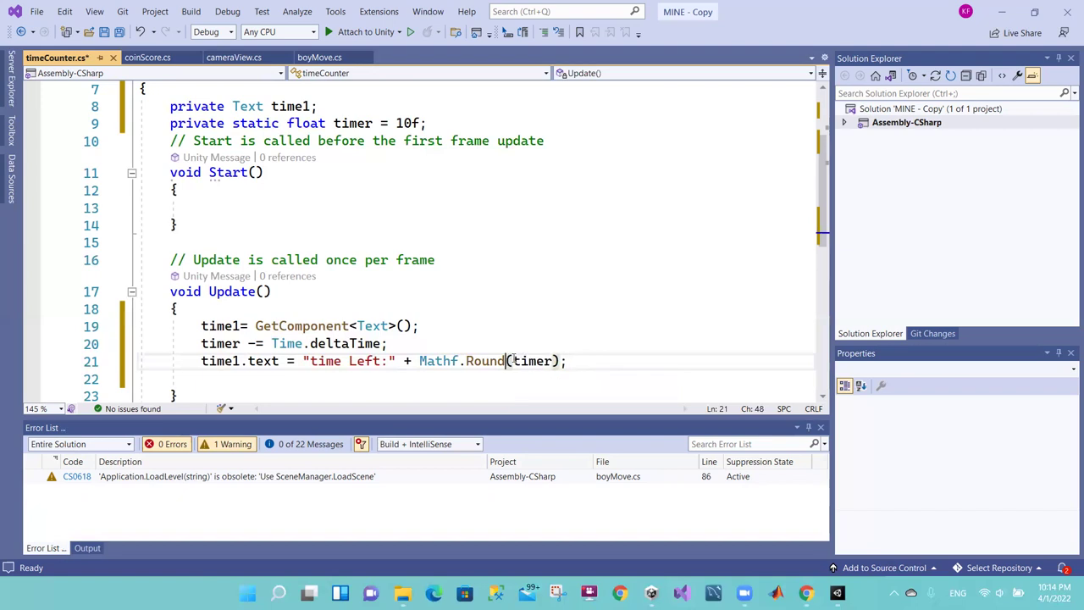
Step: Go over lines 20–21 again, then save timeCounter.cs
click(570, 361)
drag(572, 361, 522, 353)
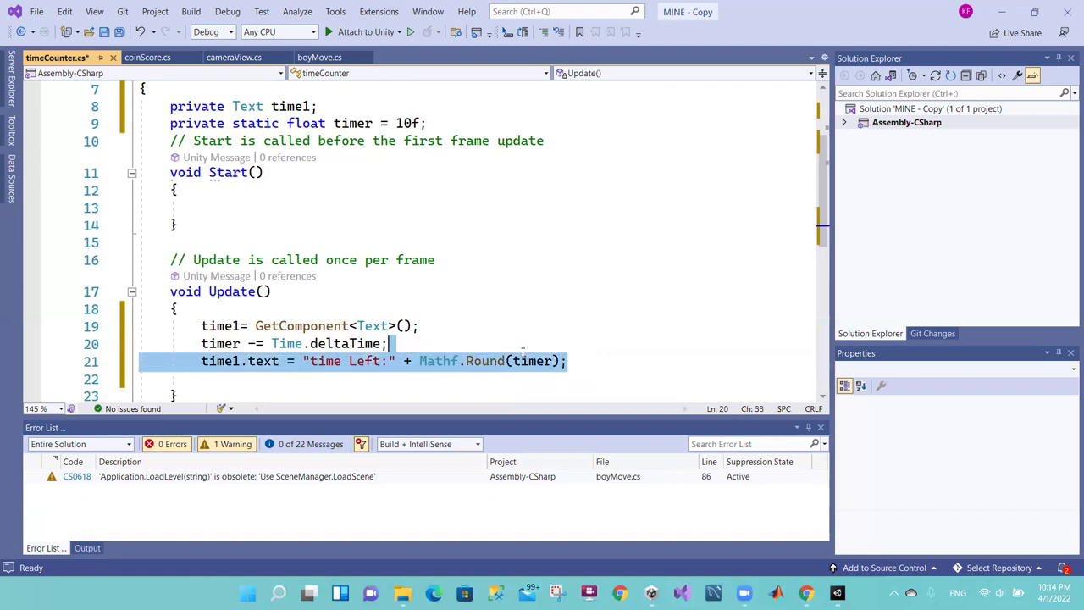
click(457, 356)
click(431, 331)
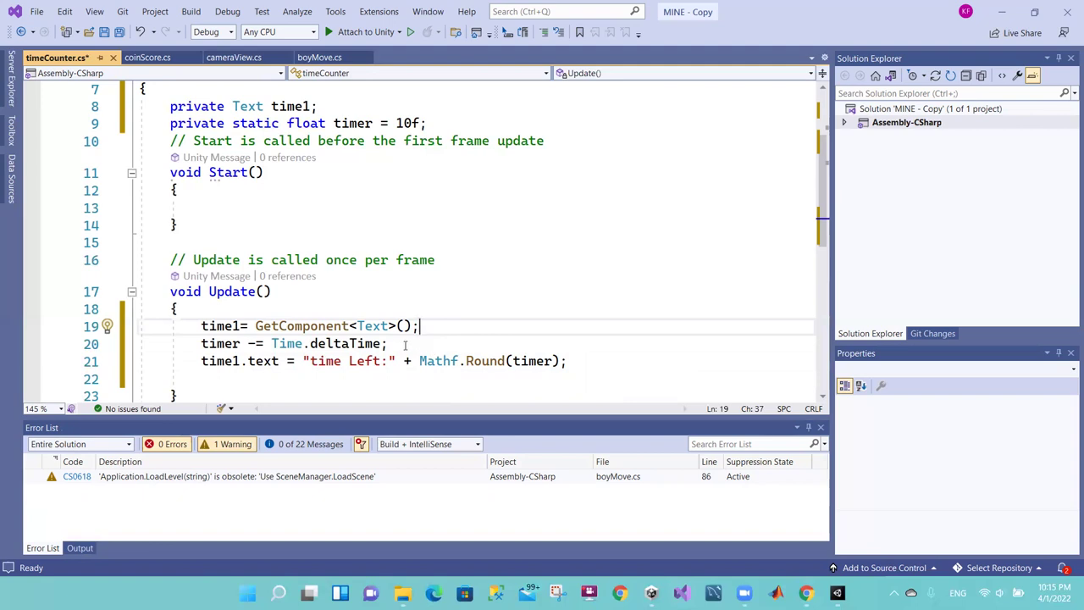
drag(396, 339, 271, 343)
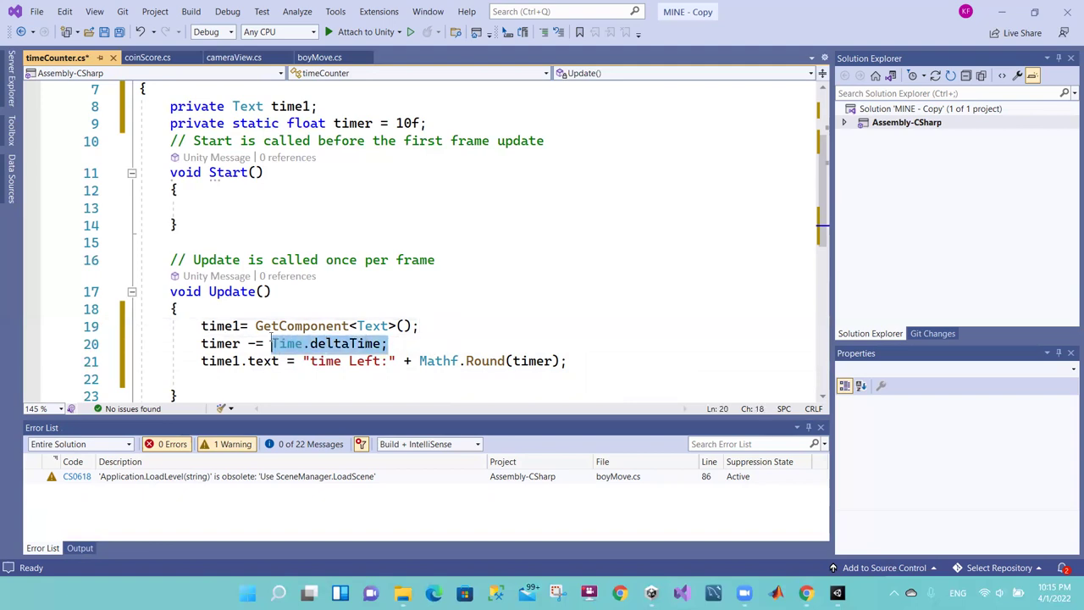
click(241, 343)
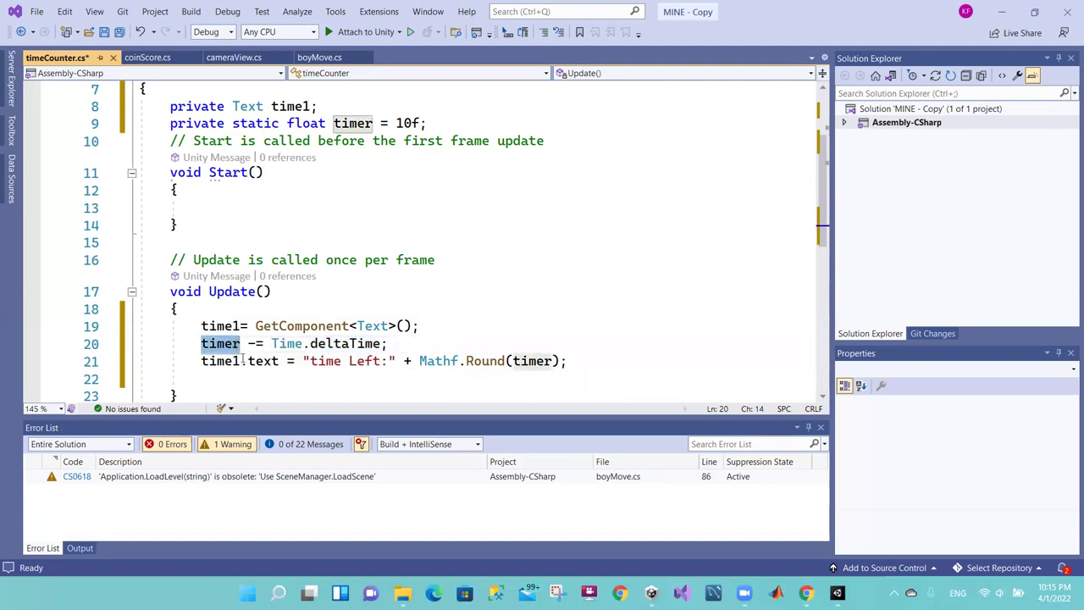
click(224, 360)
drag(201, 361, 303, 361)
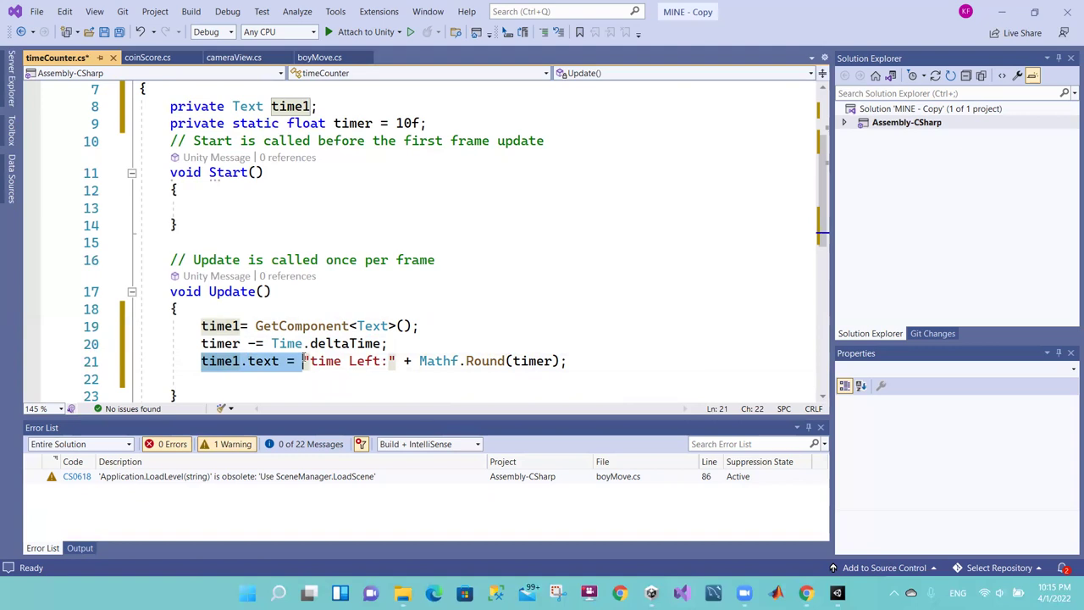
click(286, 361)
click(249, 344)
click(327, 363)
click(420, 361)
drag(420, 361, 573, 361)
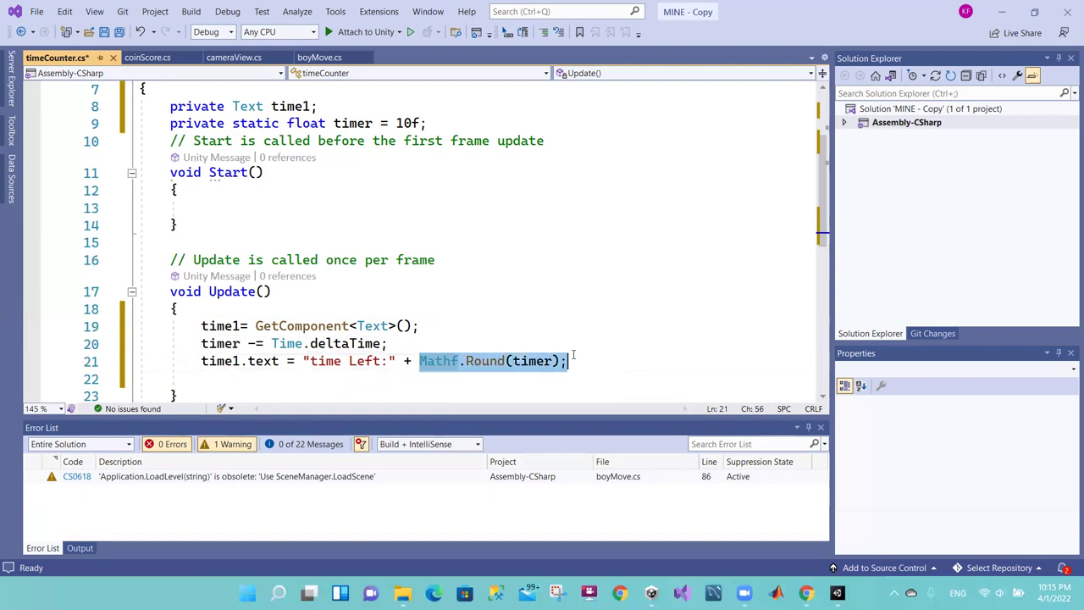
click(483, 361)
click(505, 361)
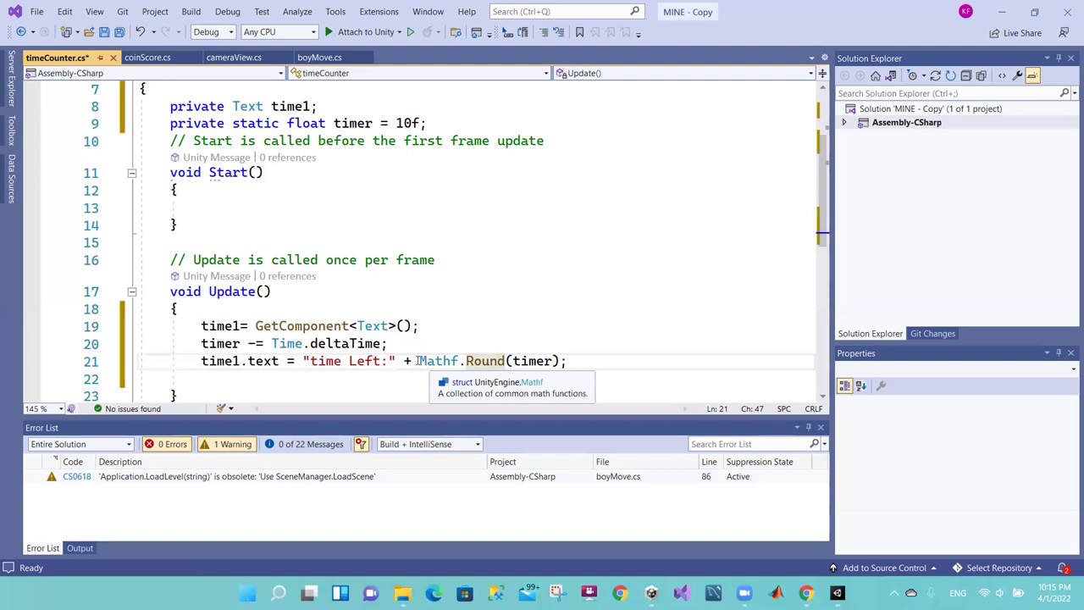
drag(420, 361, 552, 361)
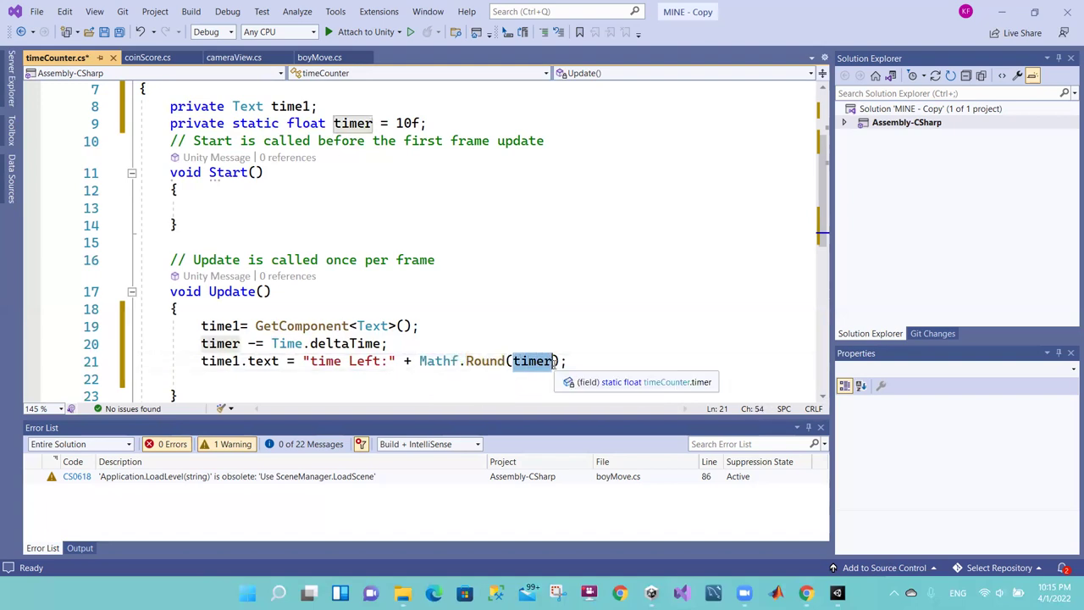
click(552, 361)
key(ctrl+s)
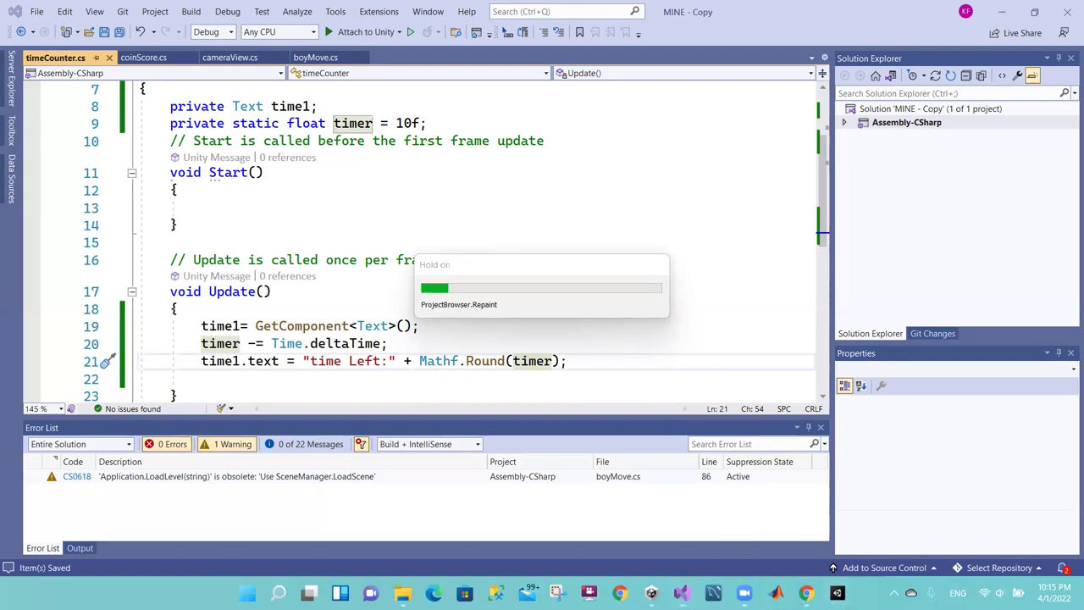
Step: Back in Unity, run the game in Play mode to check the Time Left: label, then stop it
key(alt+Tab)
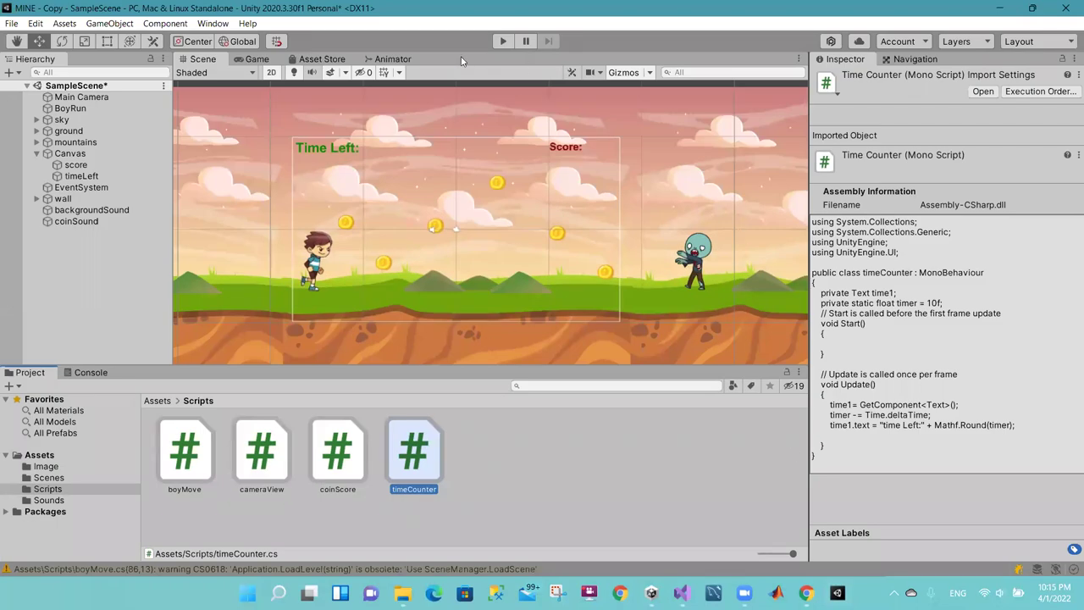
click(496, 42)
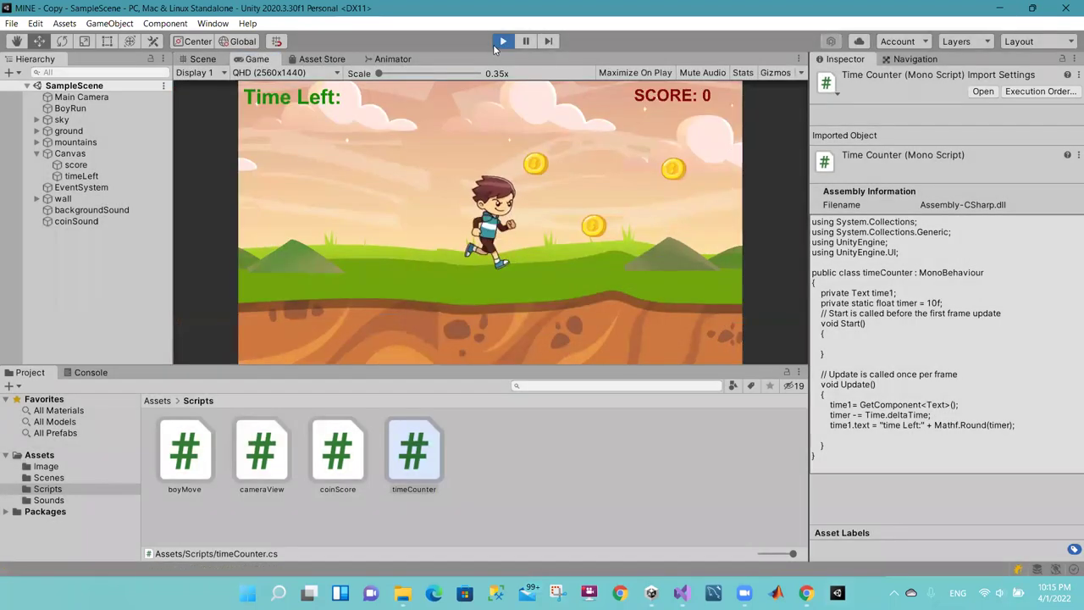
click(501, 42)
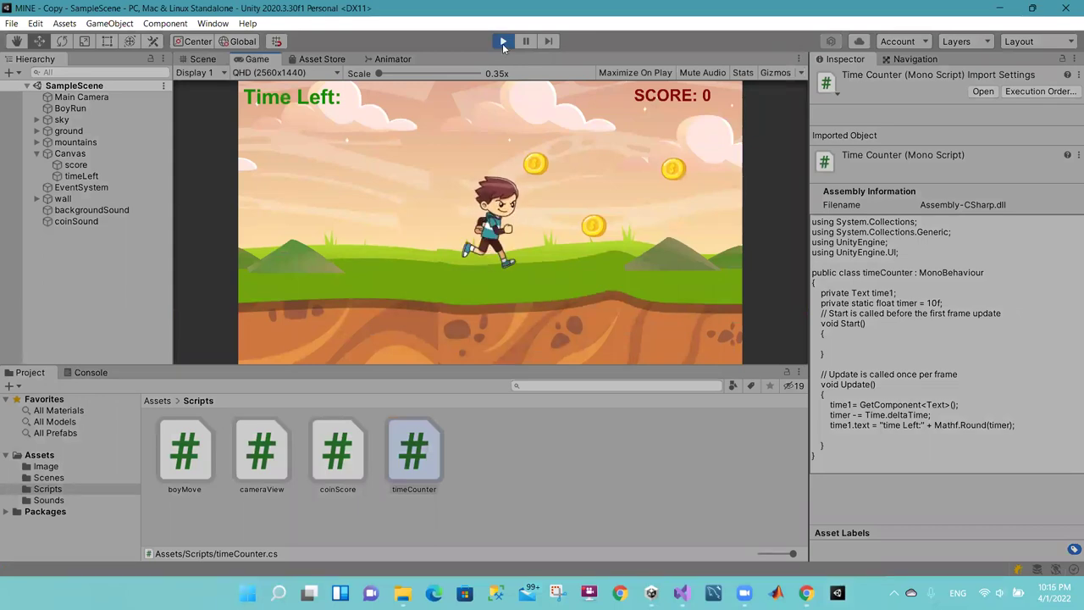
click(503, 43)
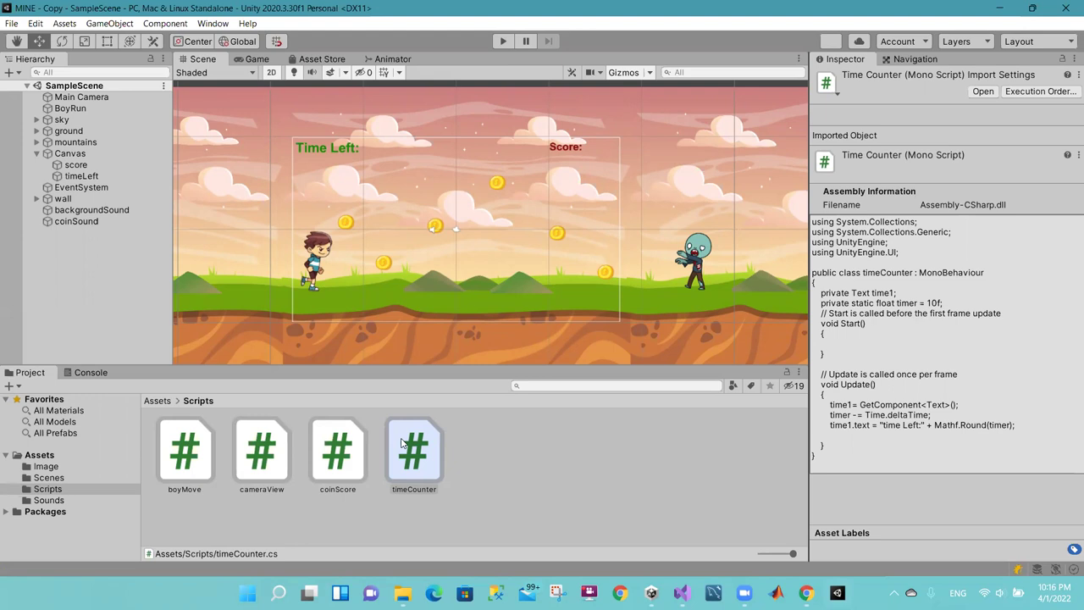
drag(405, 455, 93, 180)
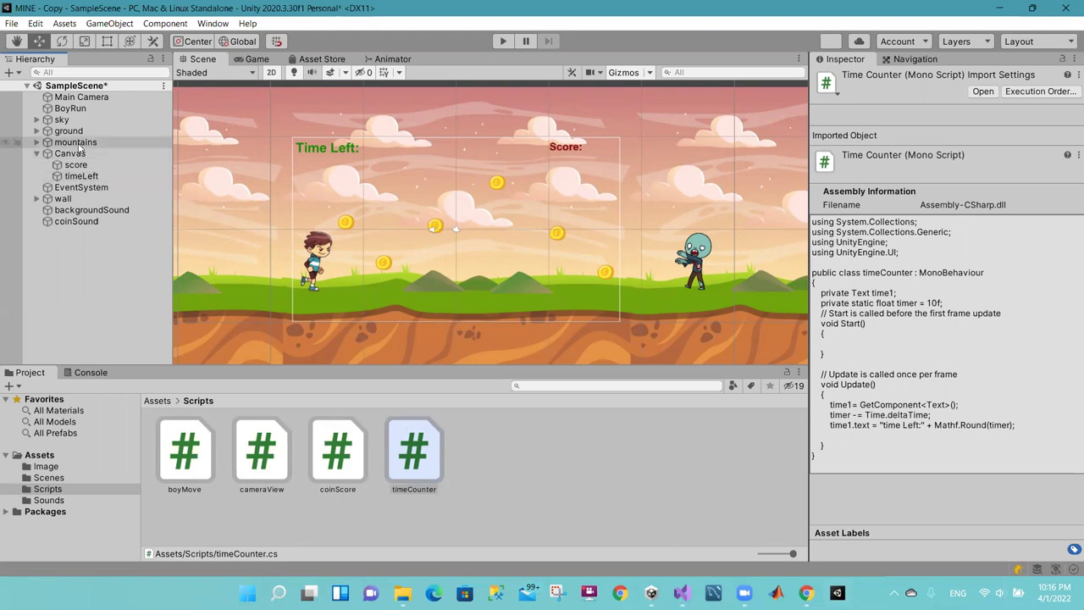
click(74, 177)
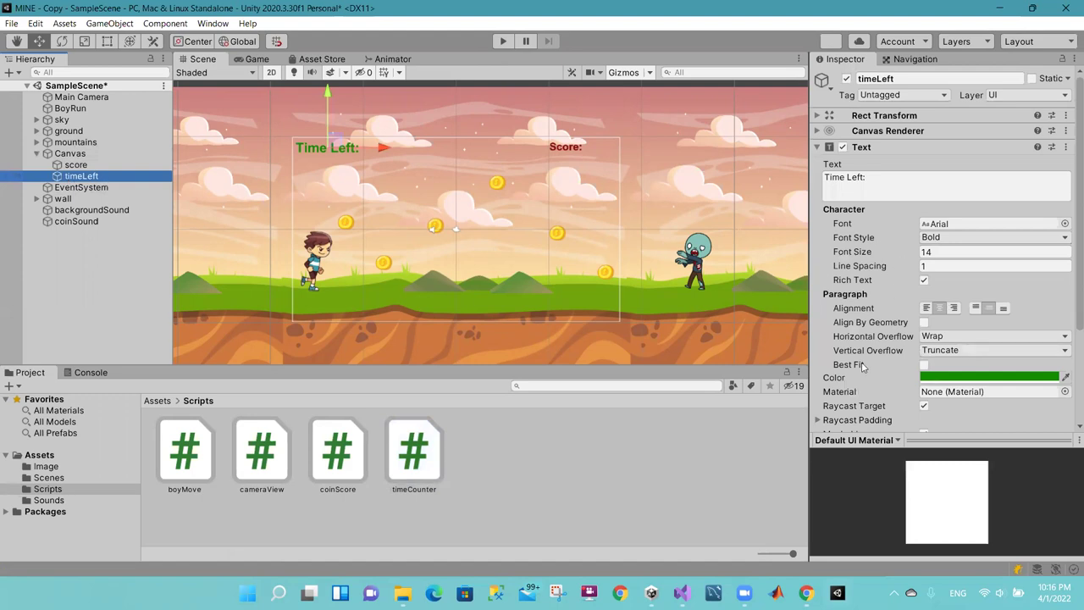
click(818, 147)
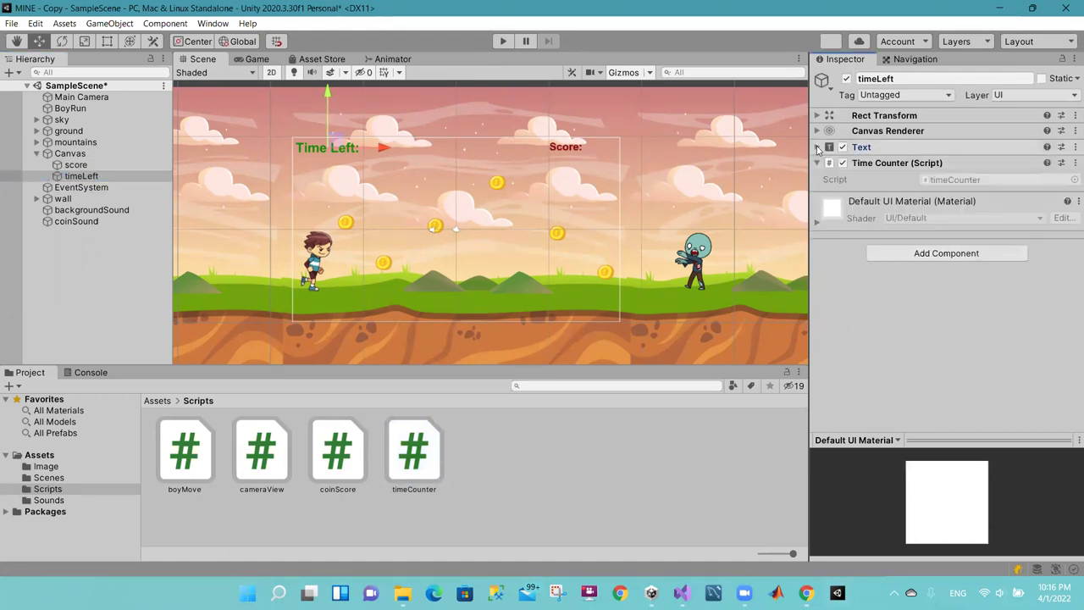
click(501, 41)
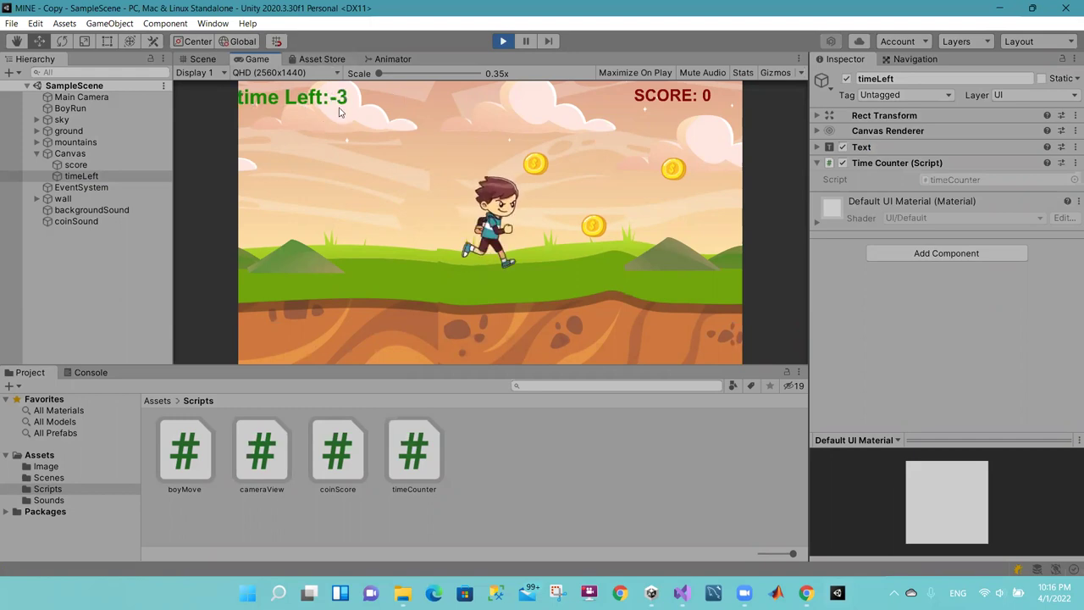
click(502, 41)
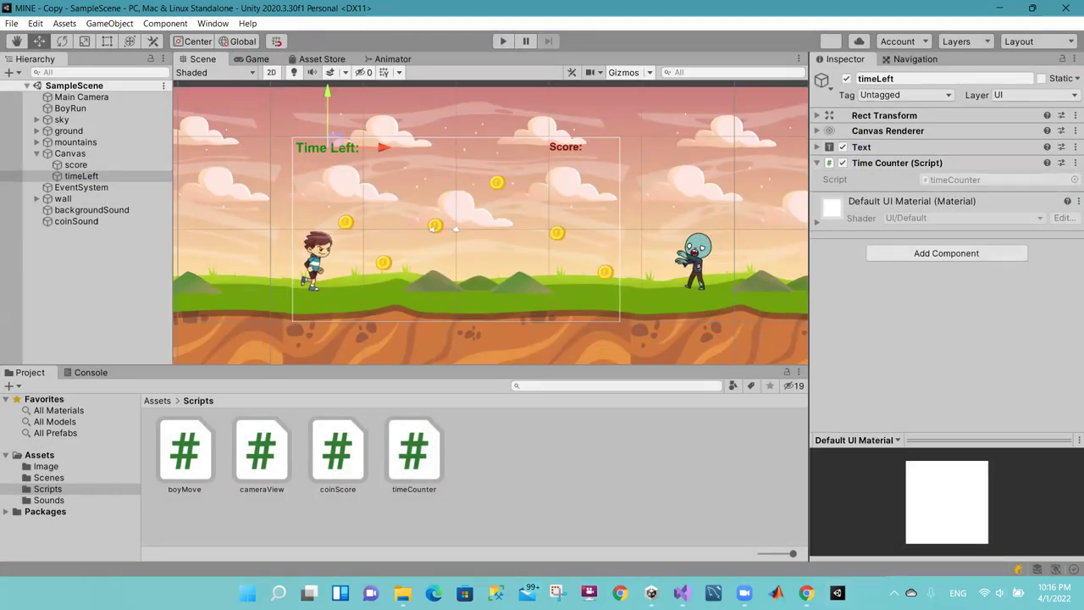
mouse_move(806, 592)
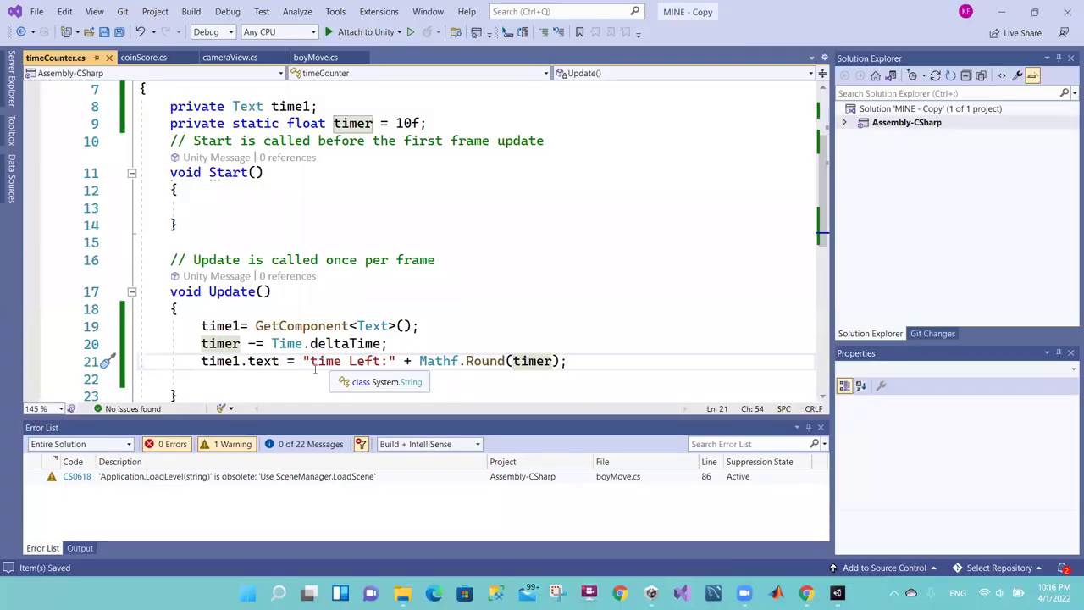
Step: Replace the lowercase t in line 21's label with a capital T, giving "Time Left:"
click(314, 366)
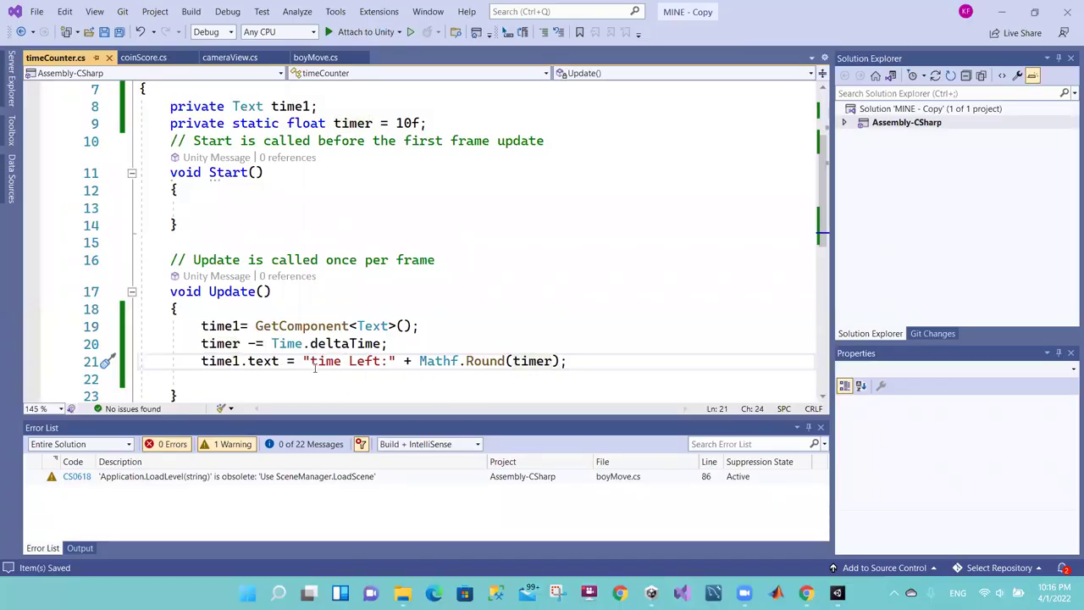
text(T)
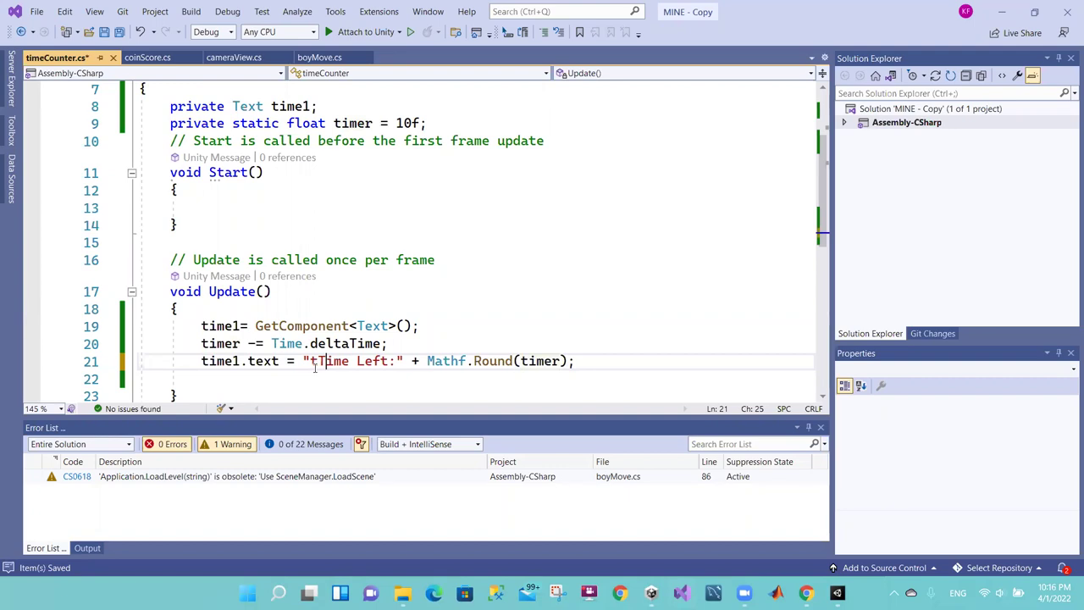
key(Left)
key(BackSpace)
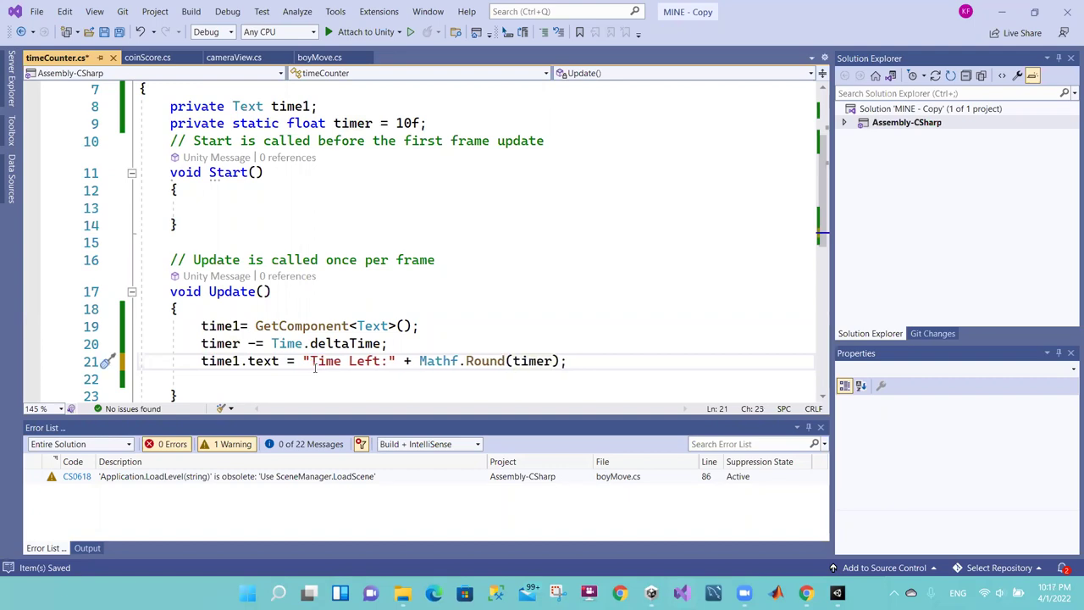
click(320, 364)
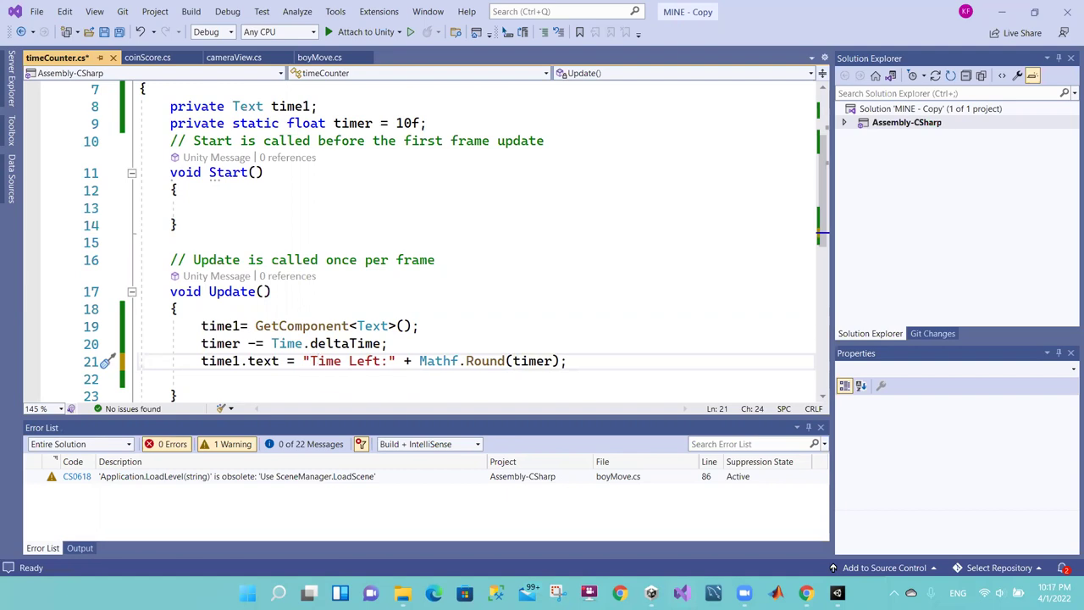
key(alt+Tab)
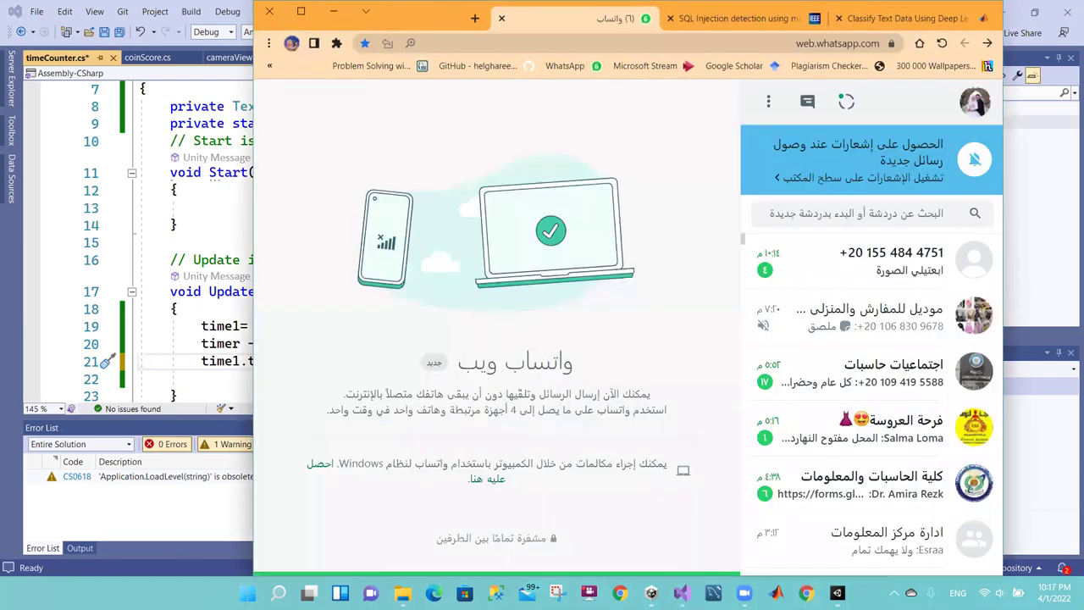
key(alt+Tab)
key(alt+Tab)
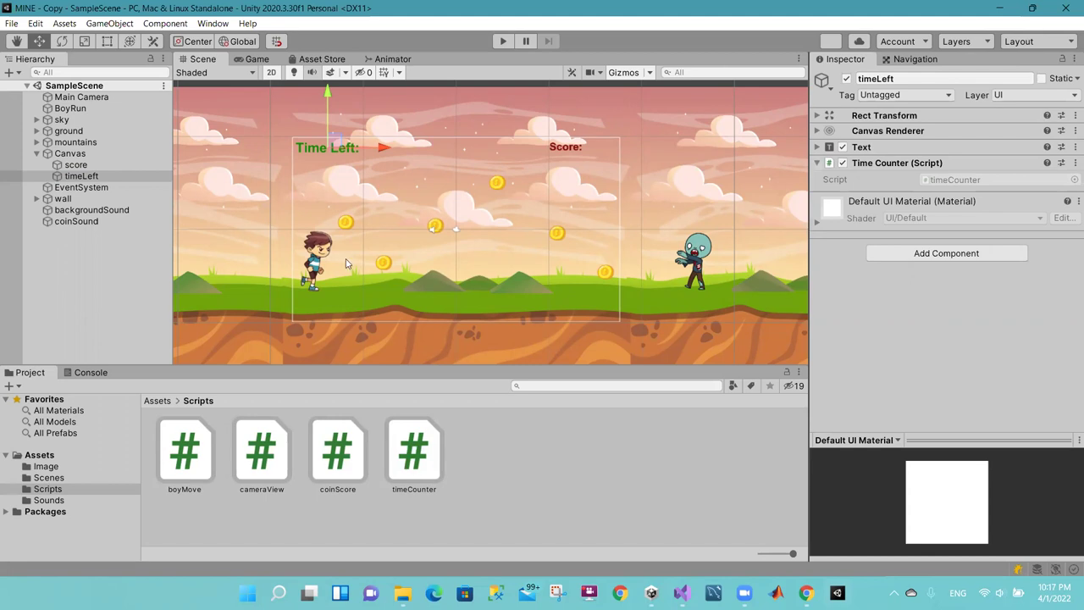
Step: Add a UI Text object under Canvas via its context menu and rename it timeIsUp
click(73, 154)
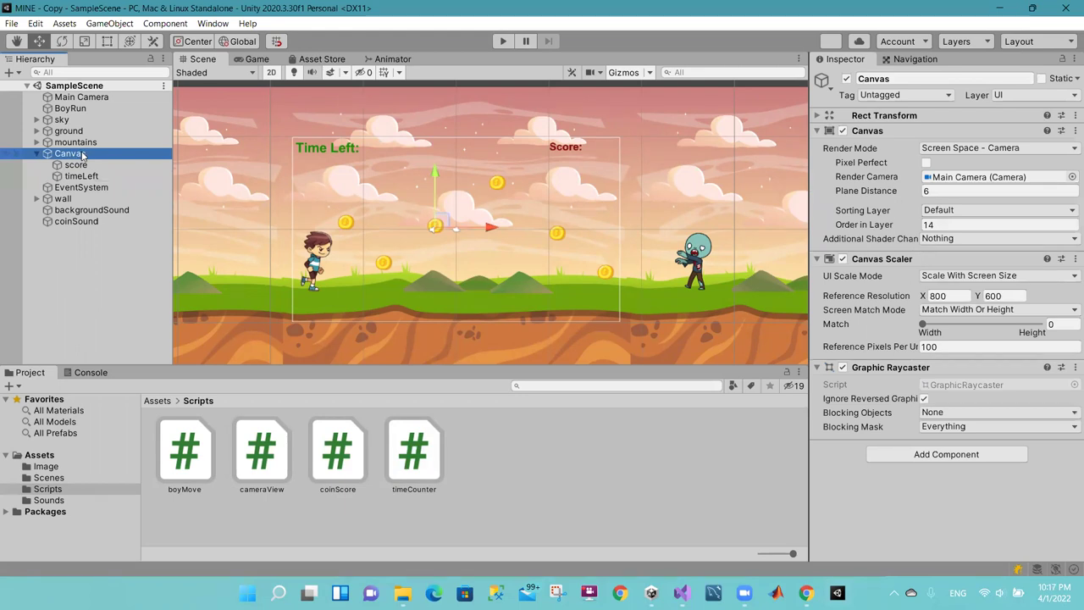
right_click(82, 156)
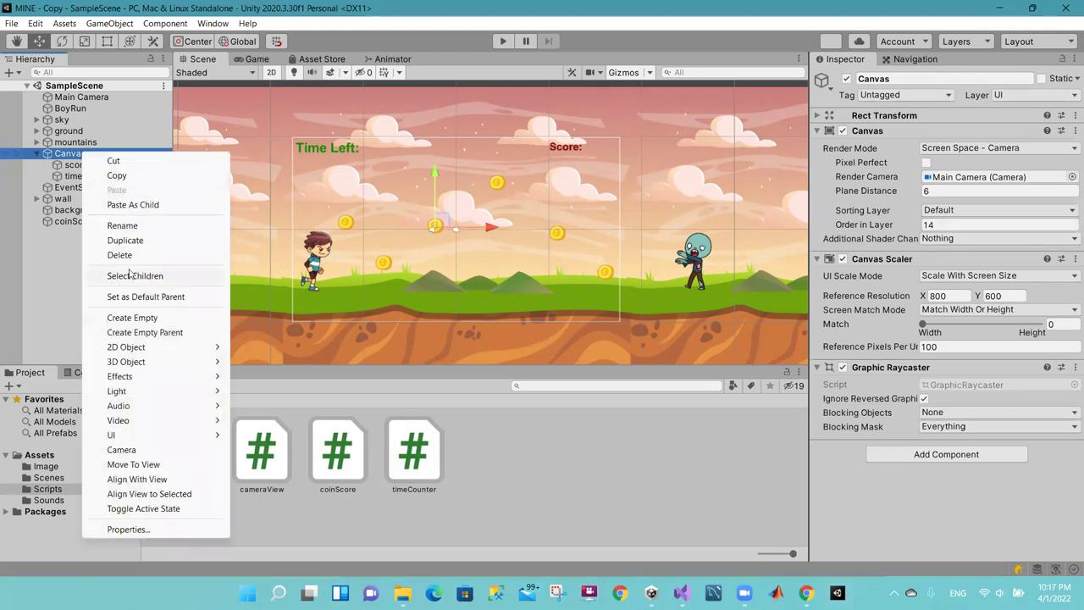
mouse_move(131, 434)
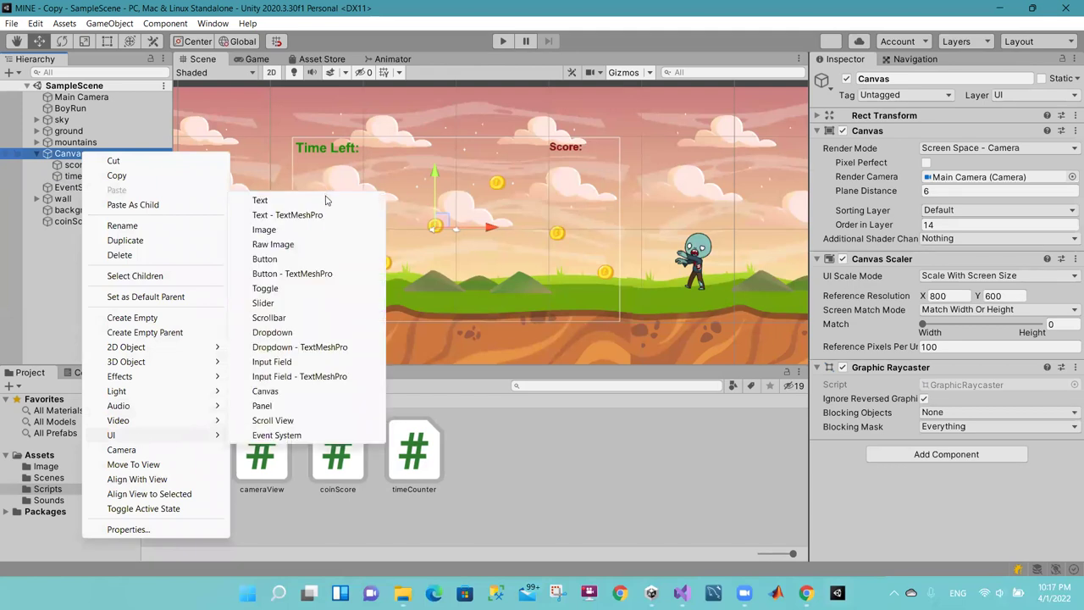
click(326, 199)
text(timeIsUp)
key(Return)
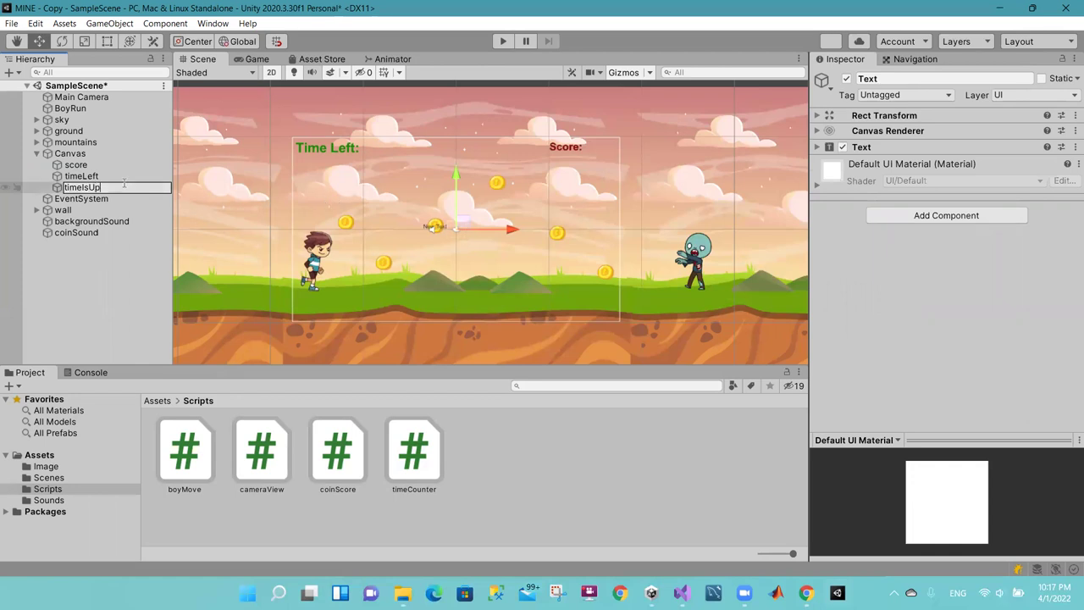
click(138, 198)
click(134, 188)
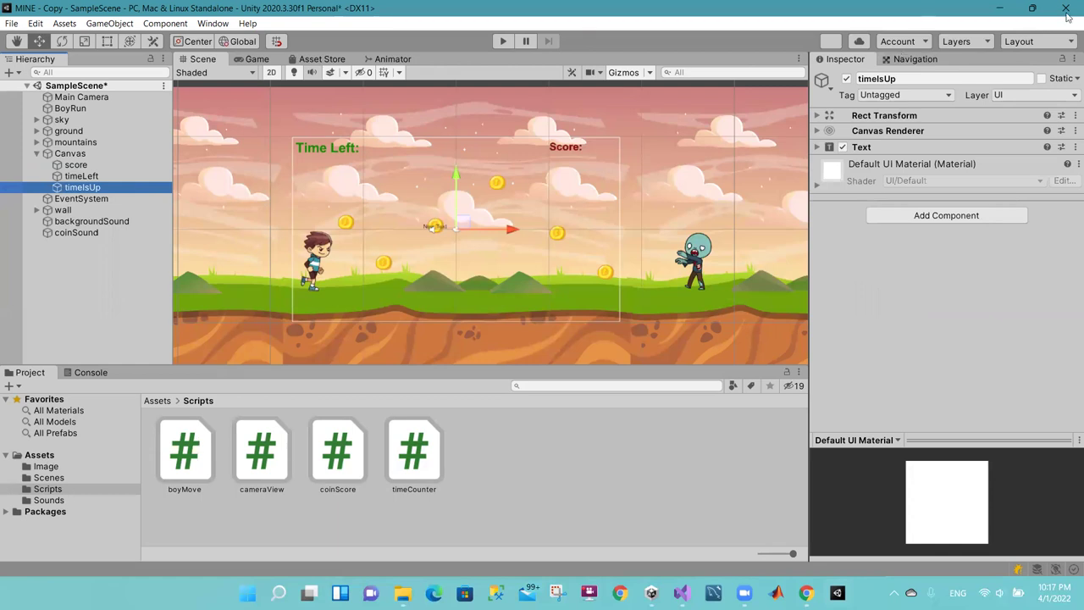
click(820, 152)
Step: Replace the New Text placeholder with the message "Time Finished!!"
click(818, 148)
click(844, 177)
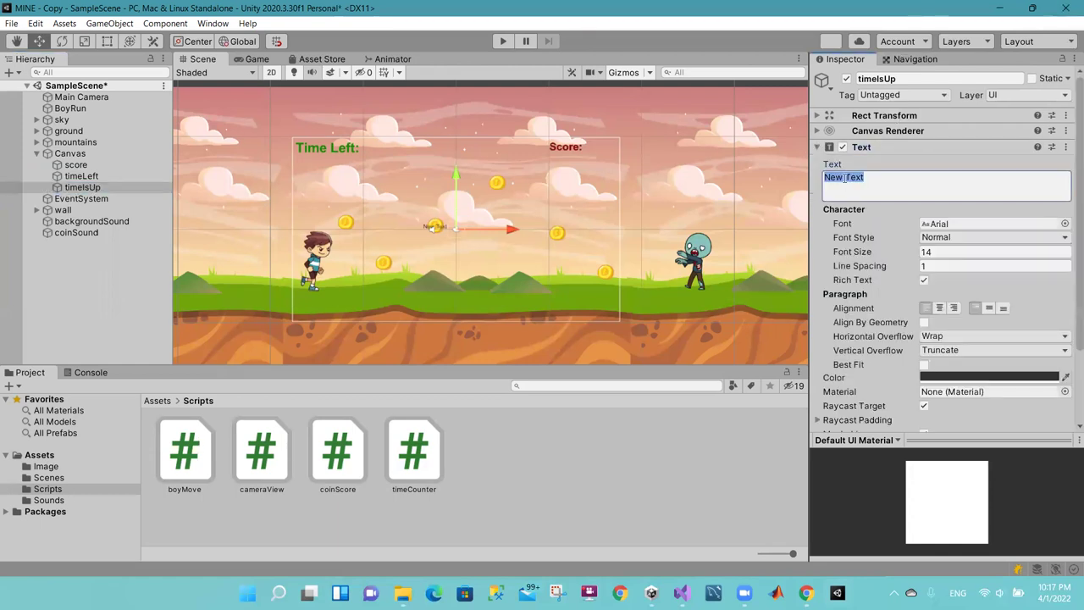
text(Time)
key(BackSpace)
key(BackSpace)
key(BackSpace)
text(TIME IS UP)
key(BackSpace)
key(BackSpace)
key(BackSpace)
key(BackSpace)
key(BackSpace)
text(Your T)
text(ime IS)
key(BackSpace)
key(BackSpace)
text(s )
text(F)
key(BackSpace)
key(BackSpace)
key(BackSpace)
key(BackSpace)
text(Time F)
text(inis)
text(hed)
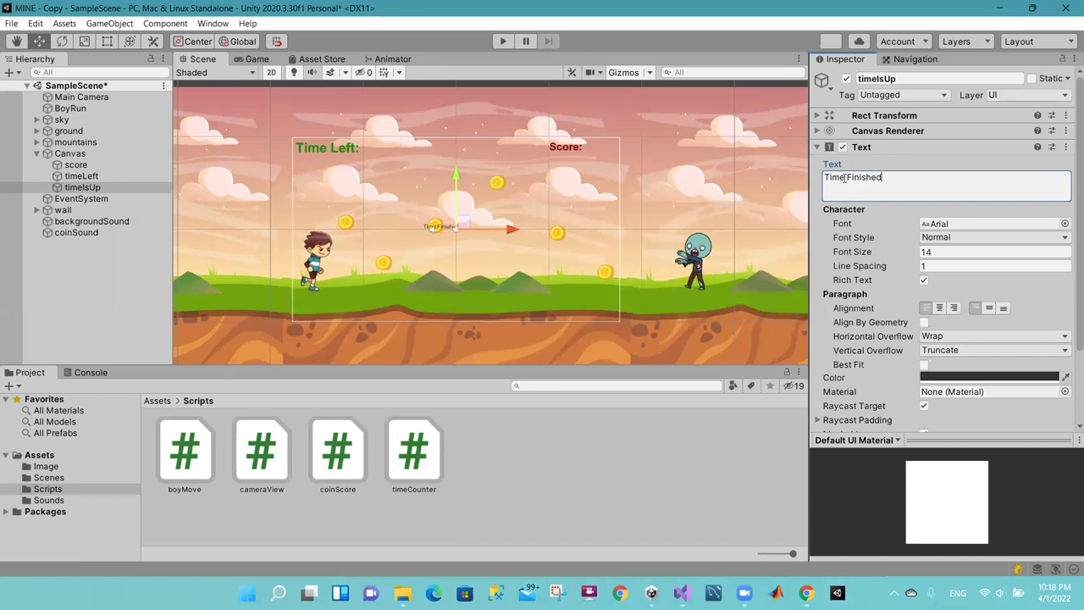
text(!!)
Step: Make the text bold, orange-red (FF3B00), vertically centred, and scale it up across the scene
click(935, 252)
click(940, 238)
click(940, 266)
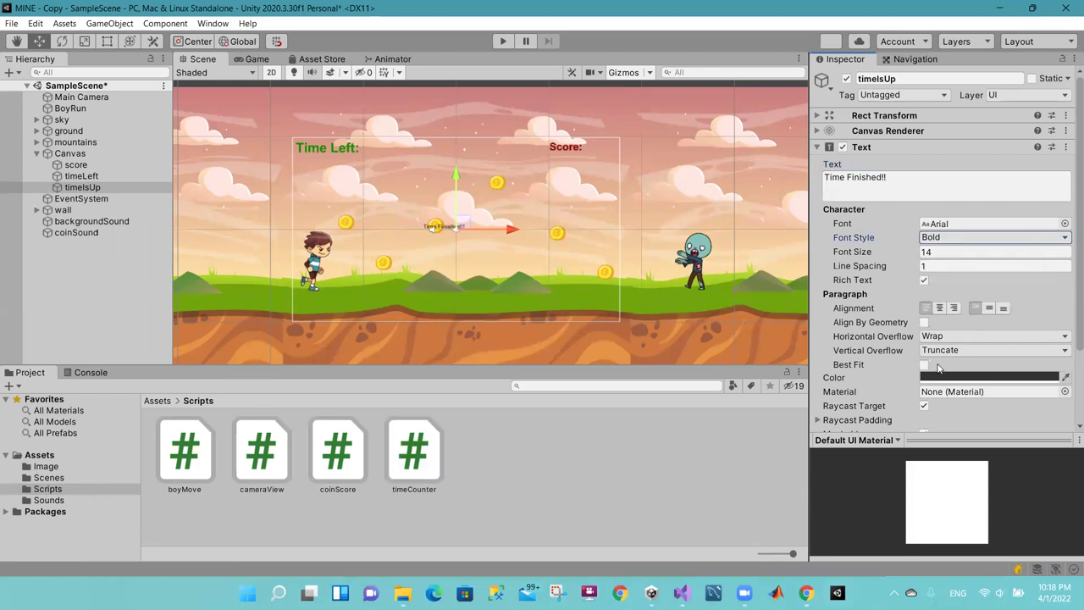
click(939, 378)
drag(1017, 344, 1014, 313)
drag(1063, 345, 1034, 310)
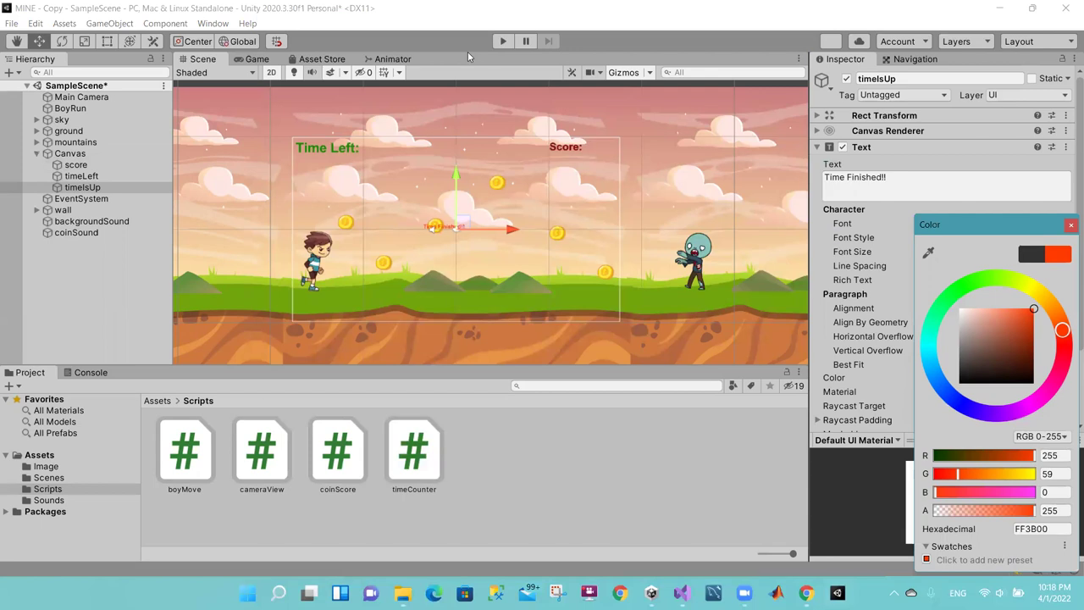
click(857, 354)
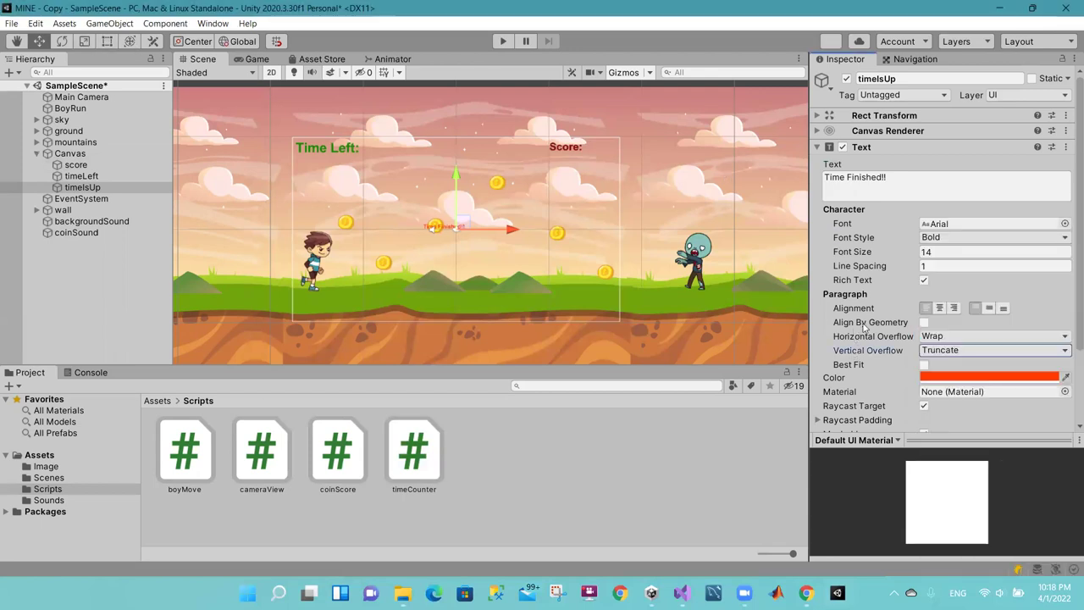
click(988, 308)
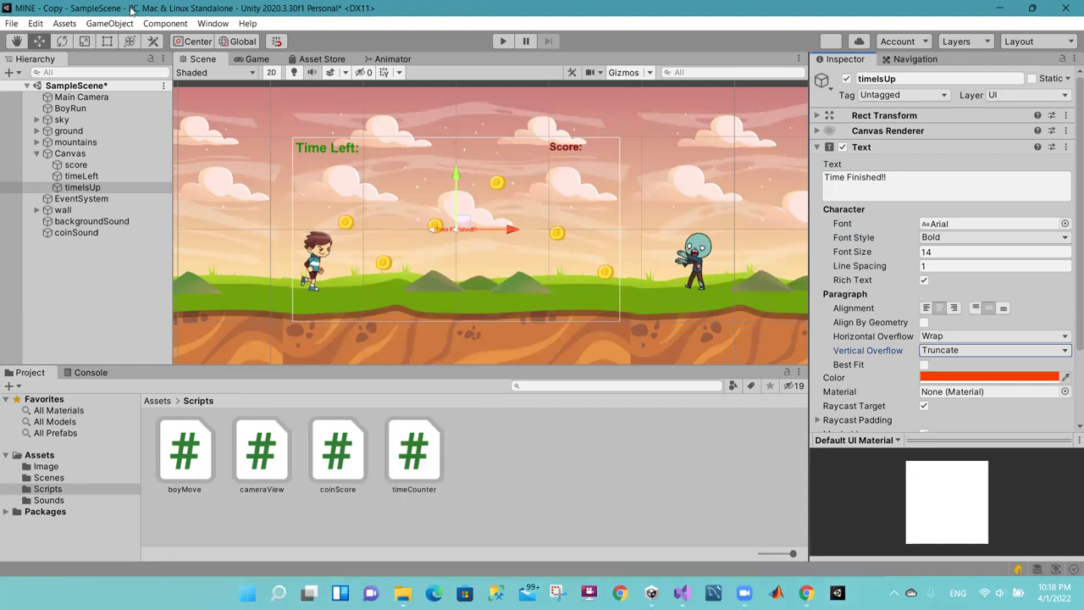
click(85, 40)
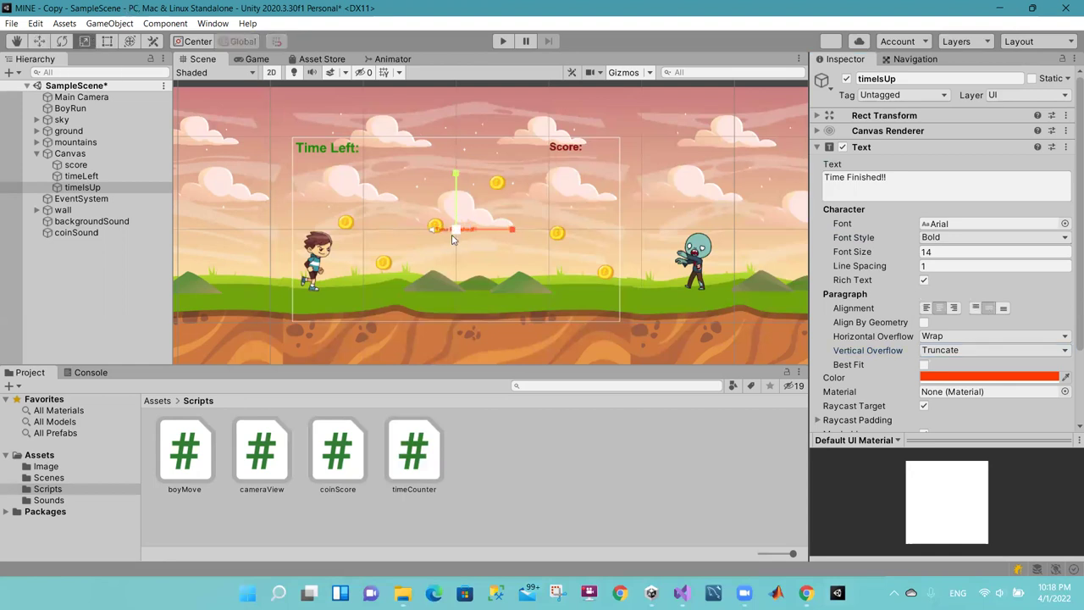
drag(455, 229, 804, 273)
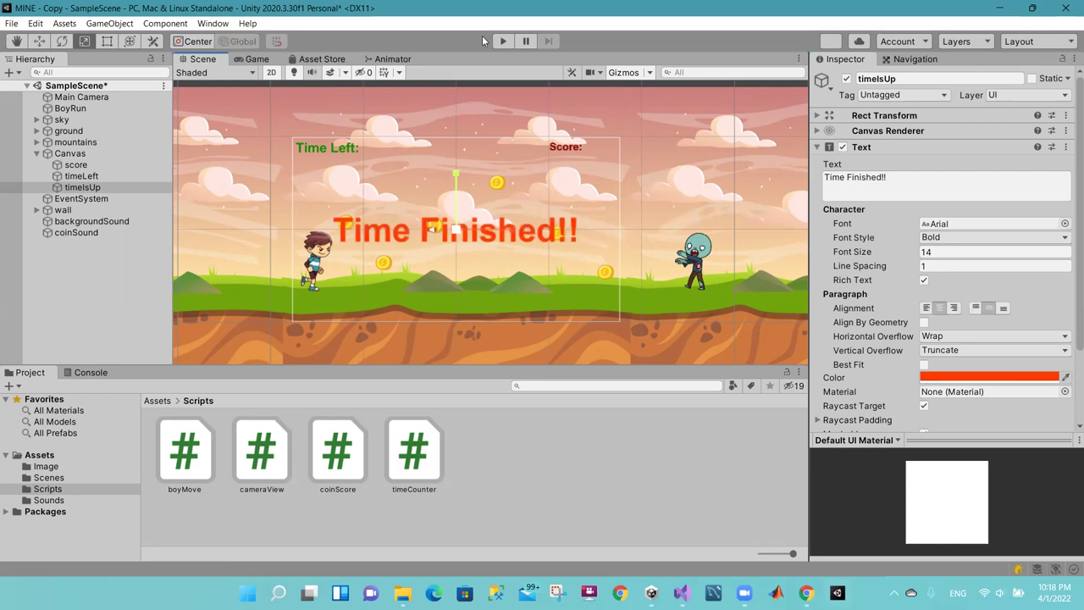
click(498, 41)
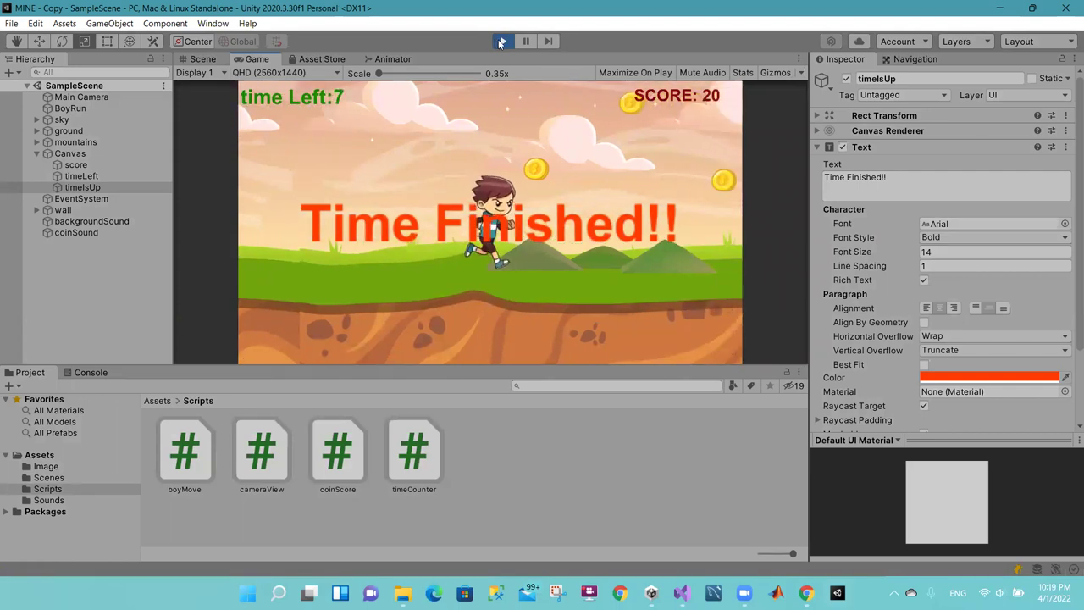
click(500, 42)
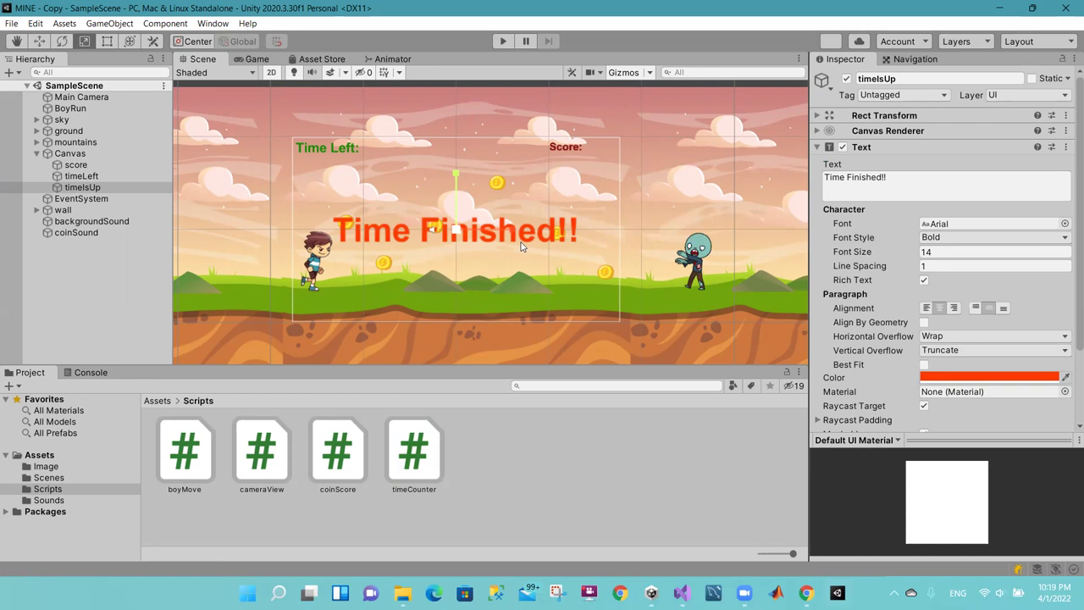
Step: Deactivate the timeIsUp object so the 'Time Finished!!' text is hidden in the scene
click(86, 190)
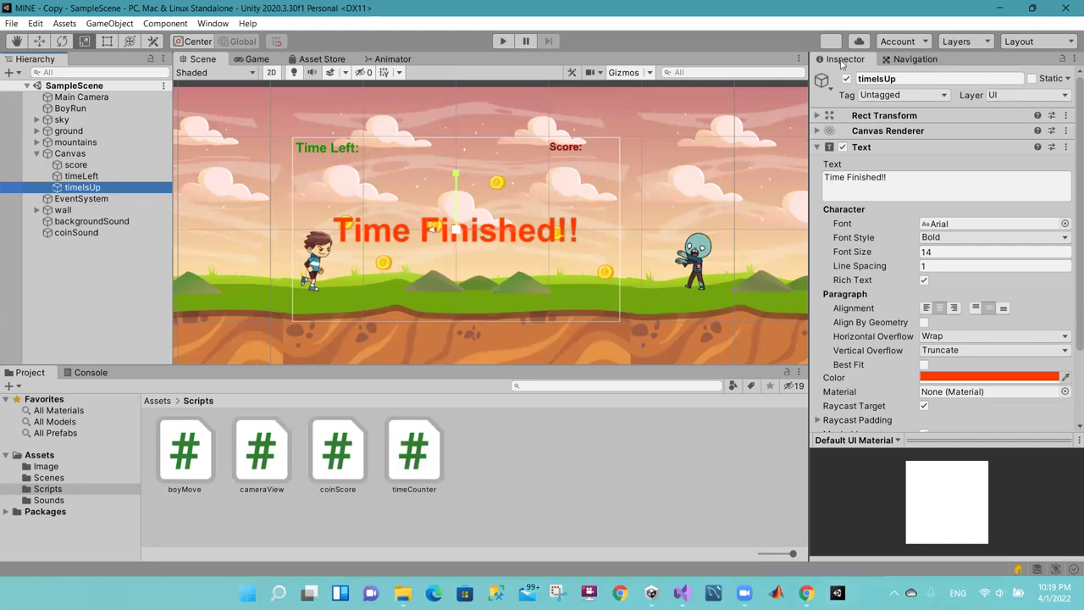
click(891, 78)
click(863, 79)
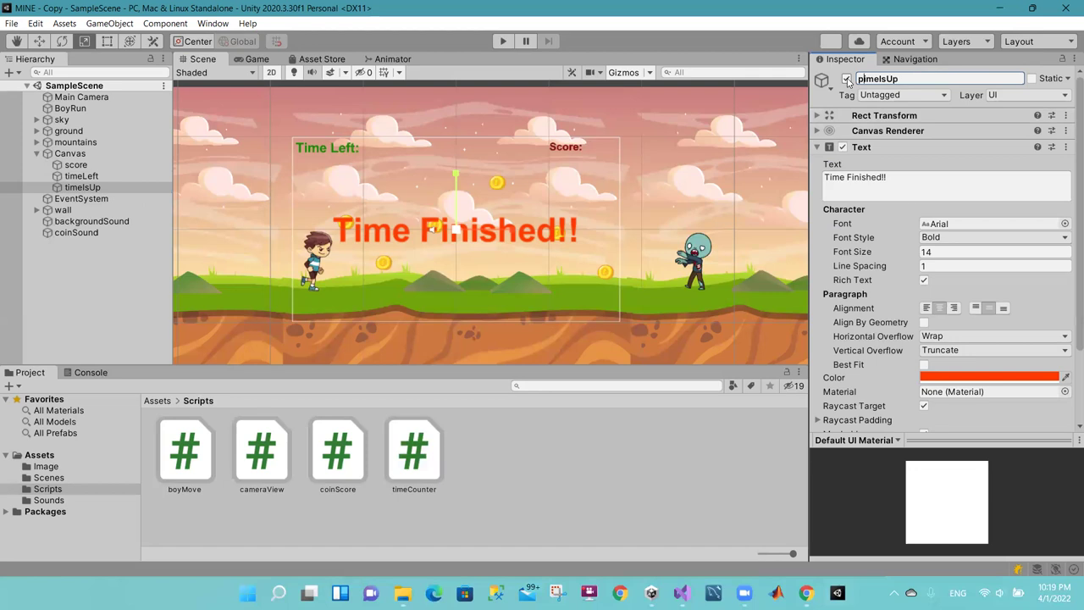
click(847, 79)
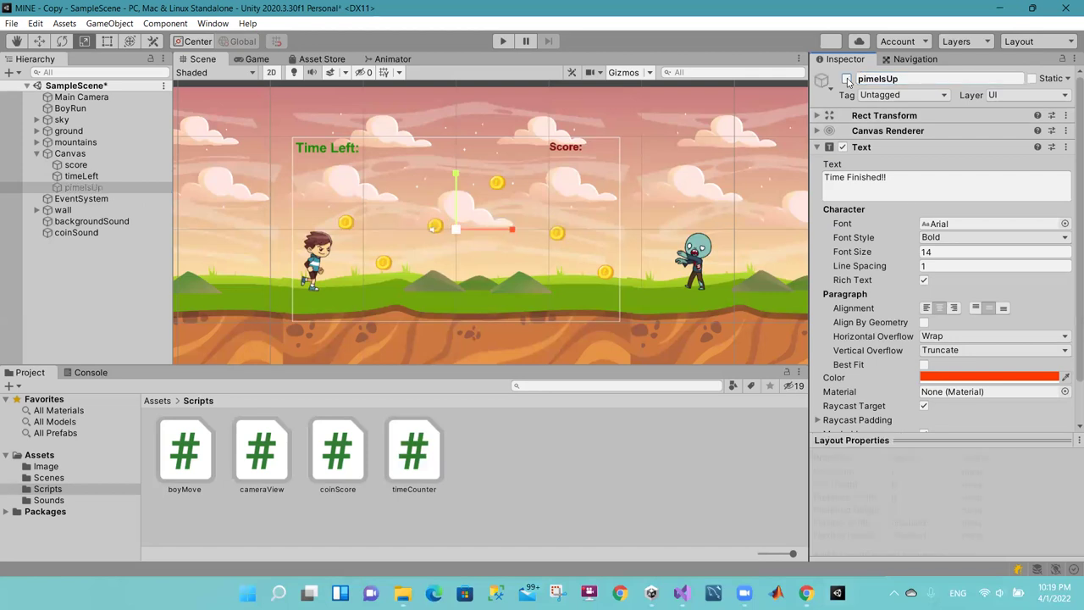
click(87, 277)
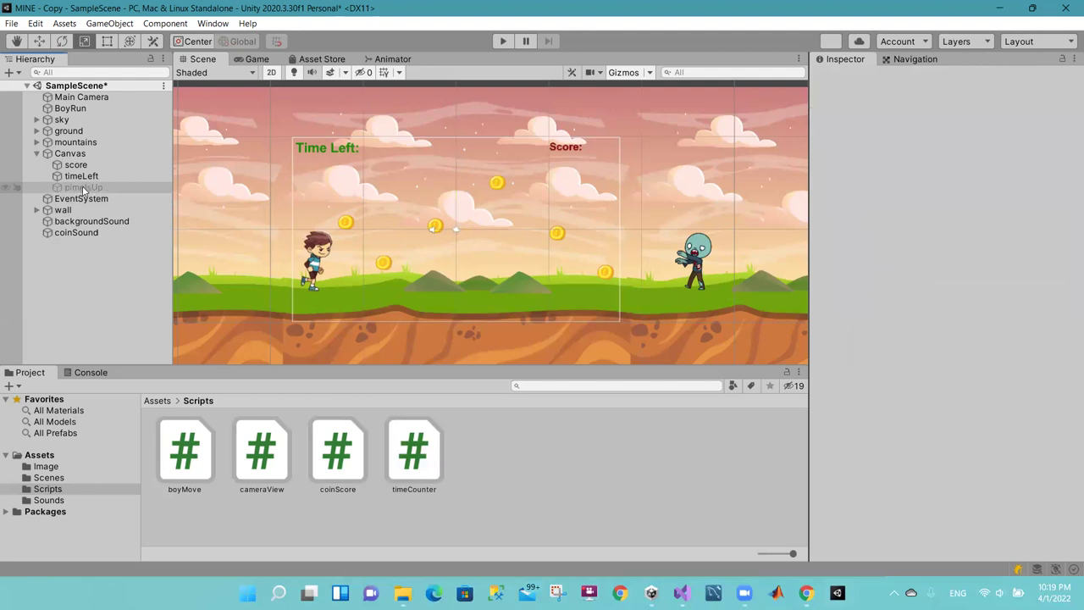
click(84, 188)
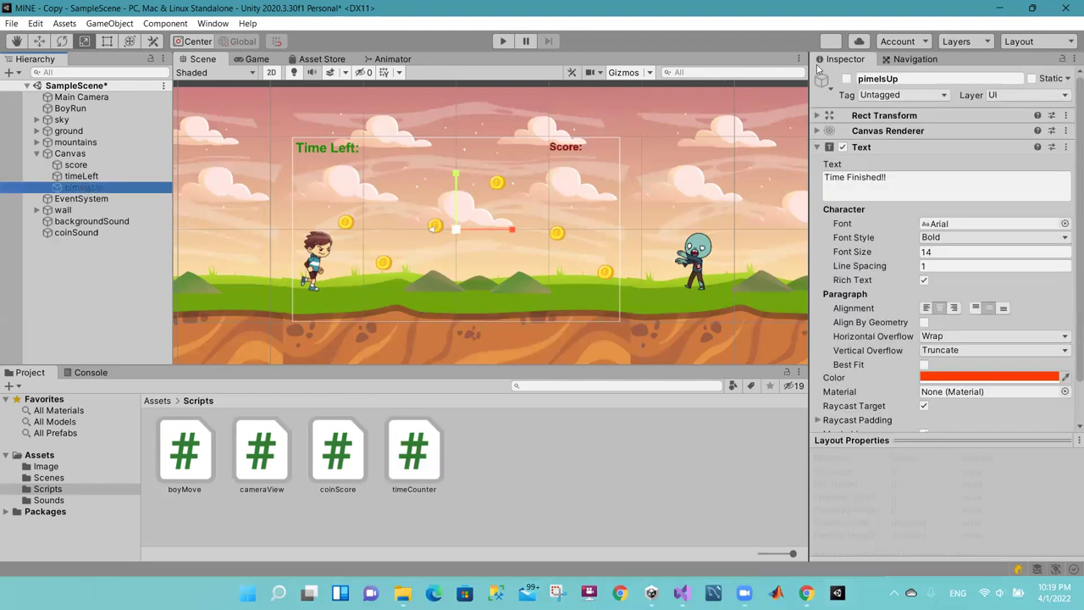
click(846, 79)
click(847, 78)
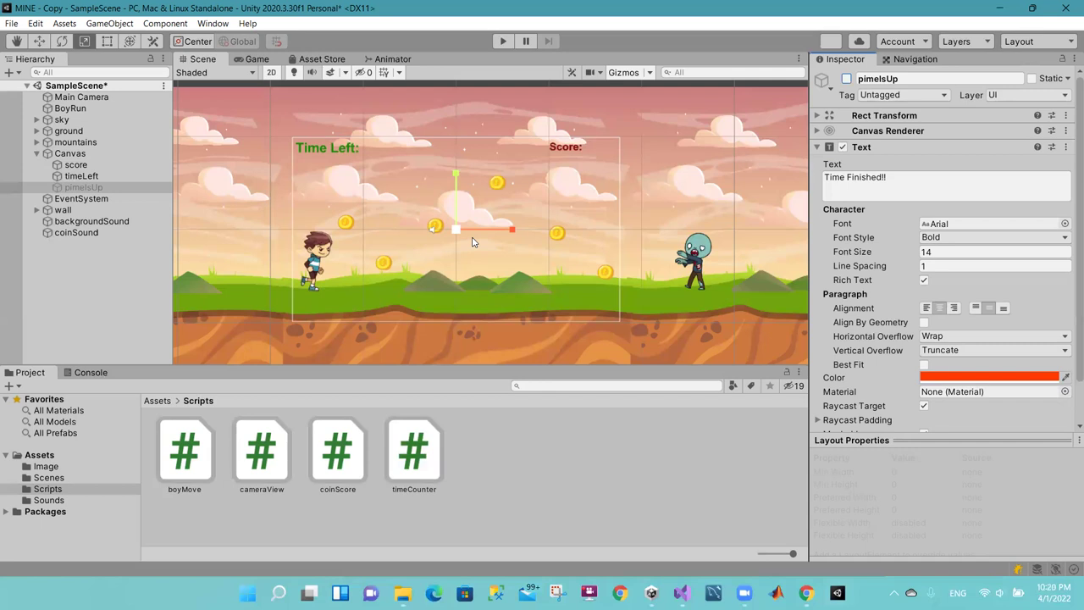
Step: In timeCounter.cs, add an if (timer <= 0) condition below the Time Left line
double_click(433, 456)
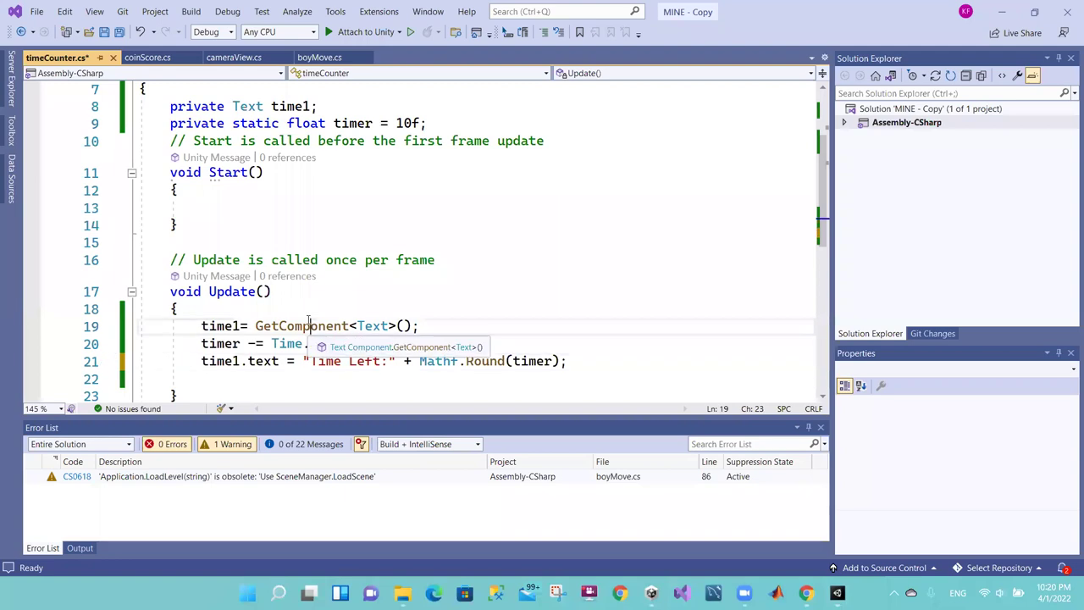
scroll(826, 228, down, 1)
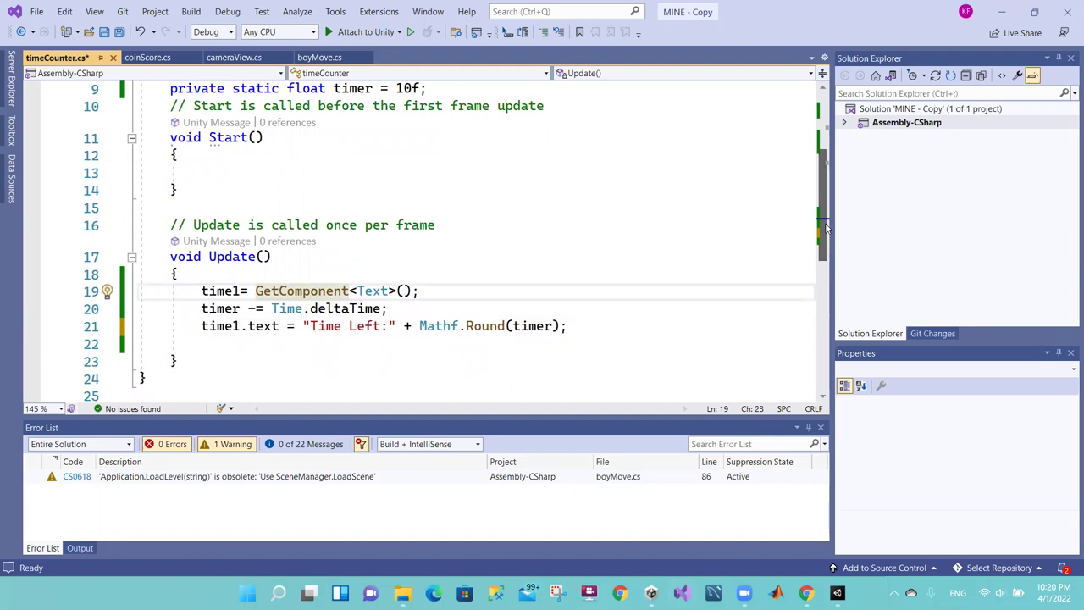
click(595, 330)
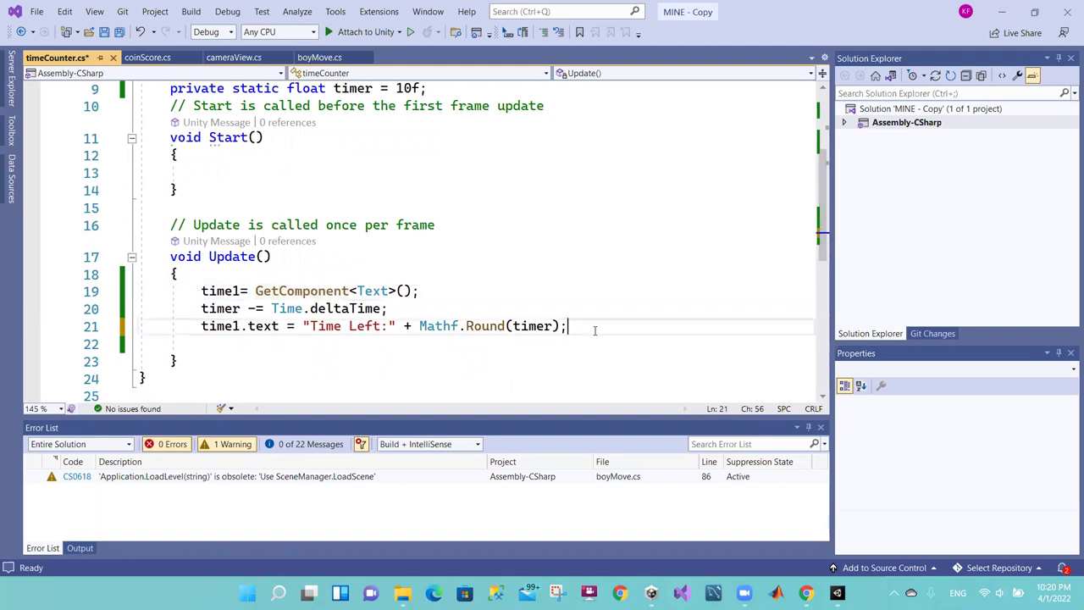
key(Return)
key(Return)
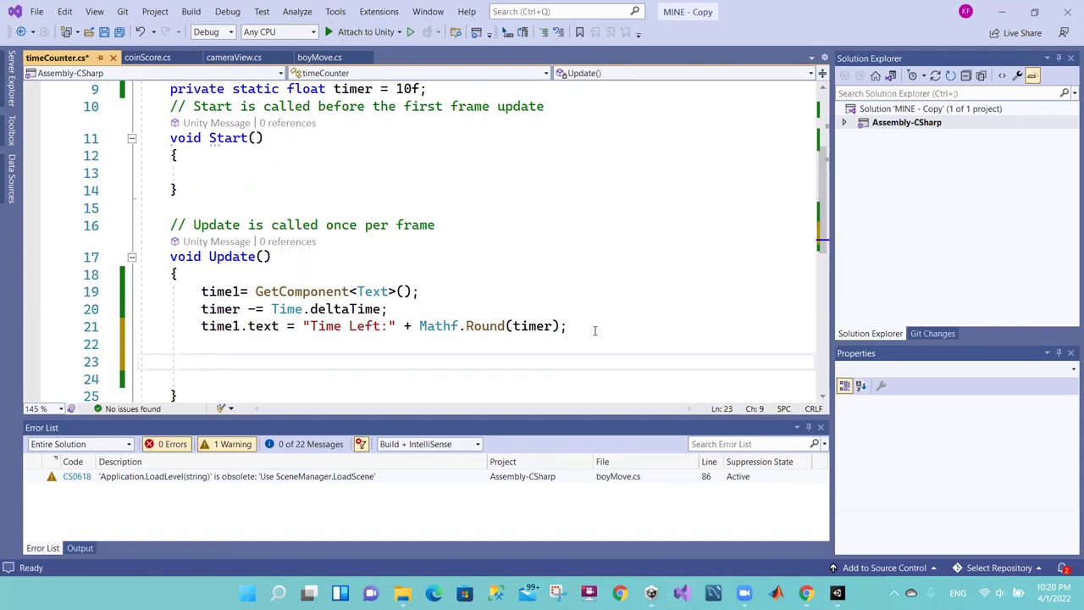
text(if I)
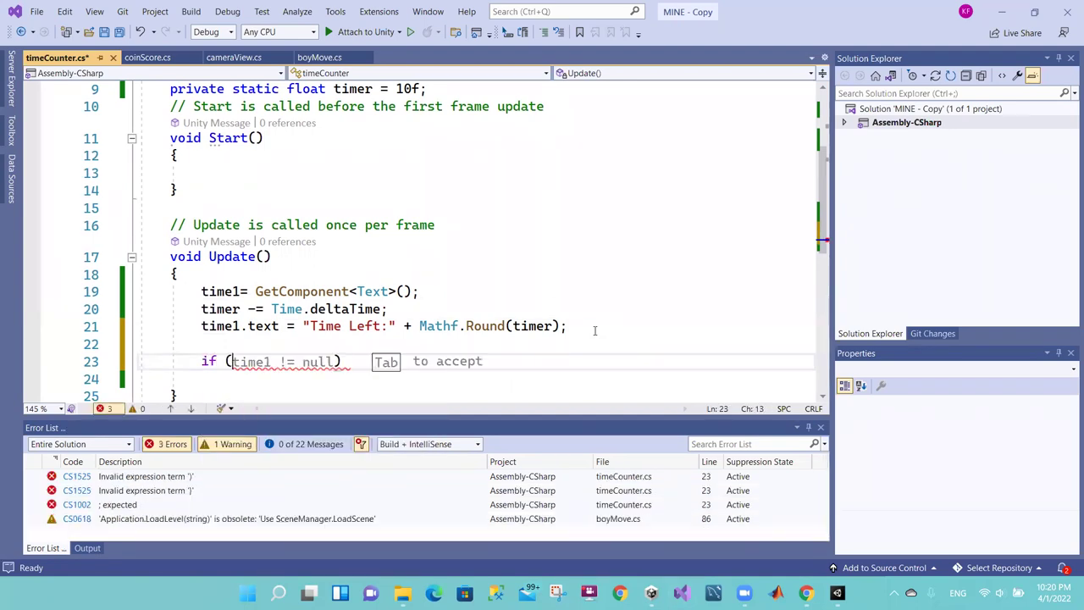
text(timer)
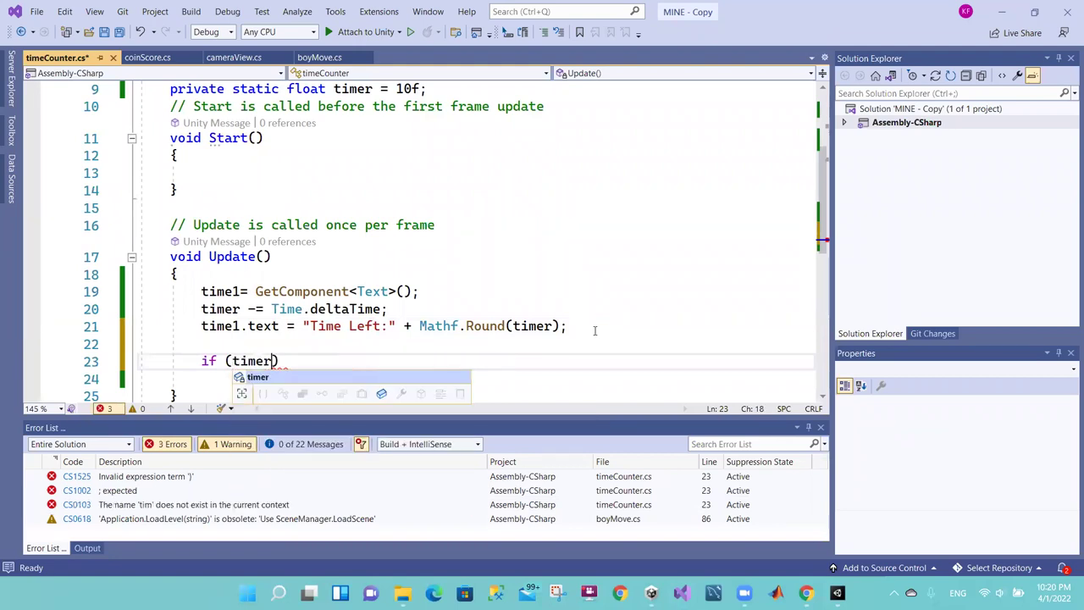
key(Tab)
key(Tab)
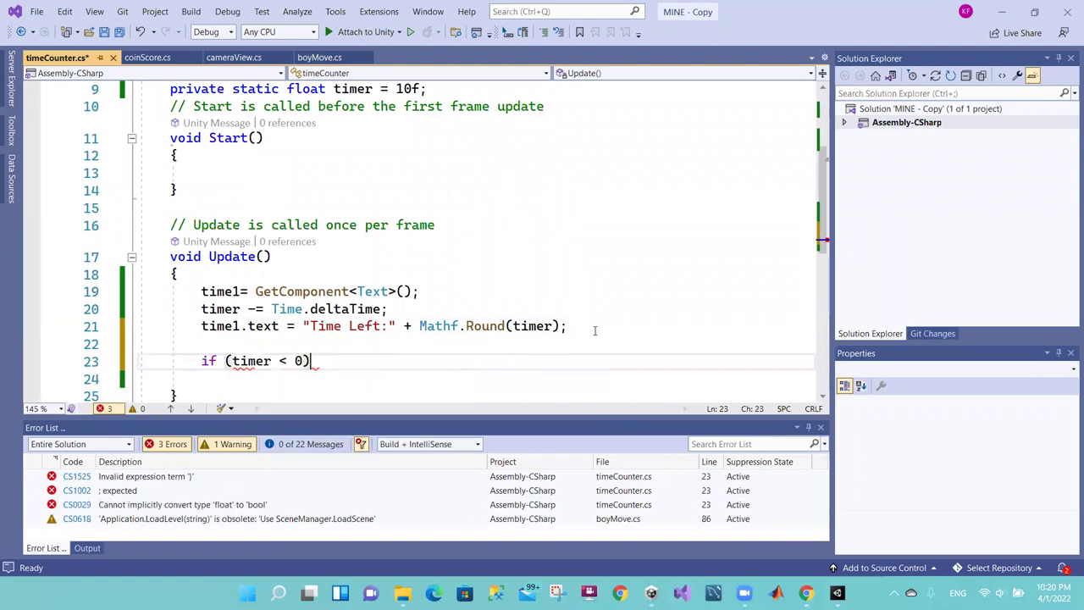
key(Left)
key(Left)
key(Left)
text(=)
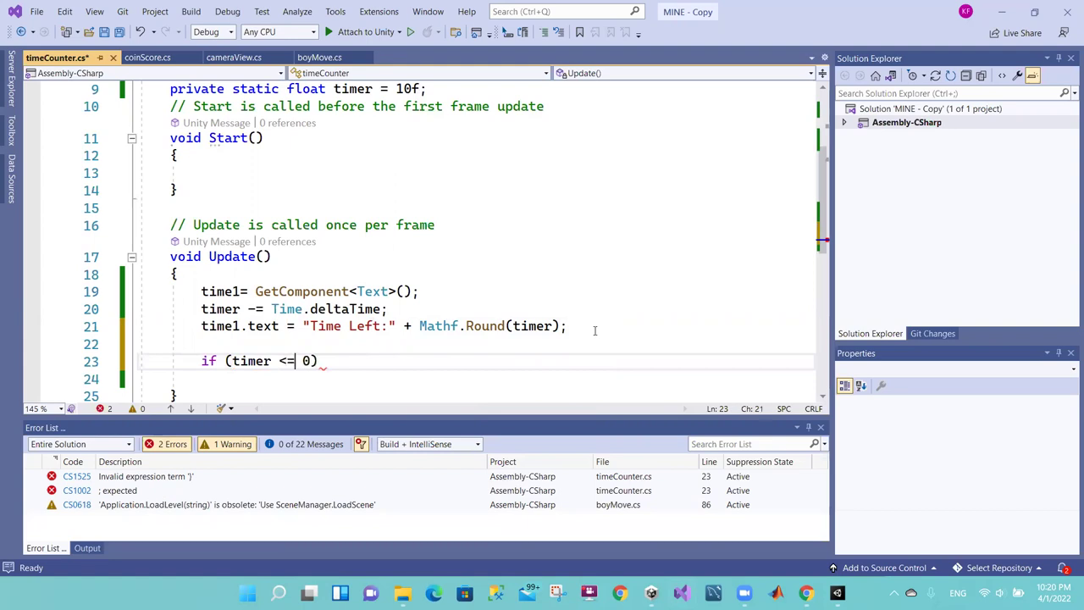
key(Right)
key(Right)
Step: Add braces to the if block and start an unfinished 'Timeis' statement inside
key(Return)
text({)
key(Return)
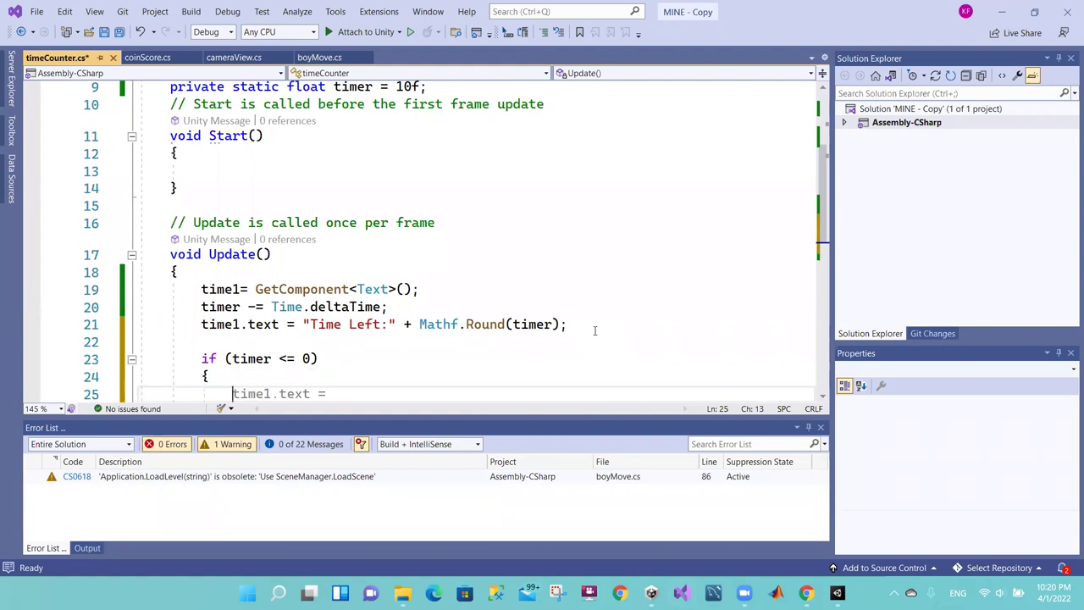
text(time)
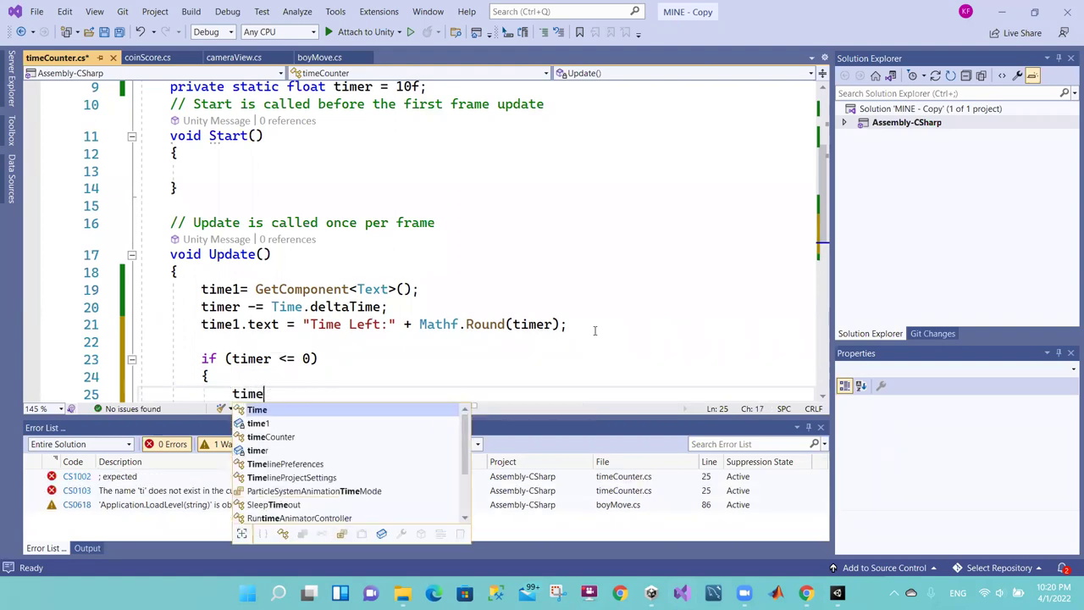
key(BackSpace)
text(is)
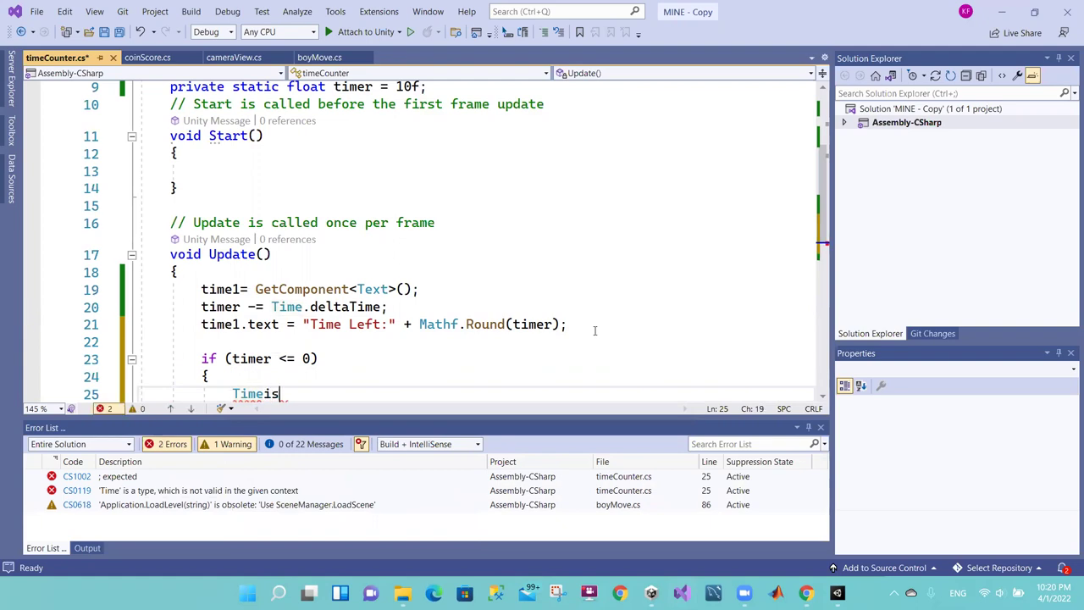
key(BackSpace)
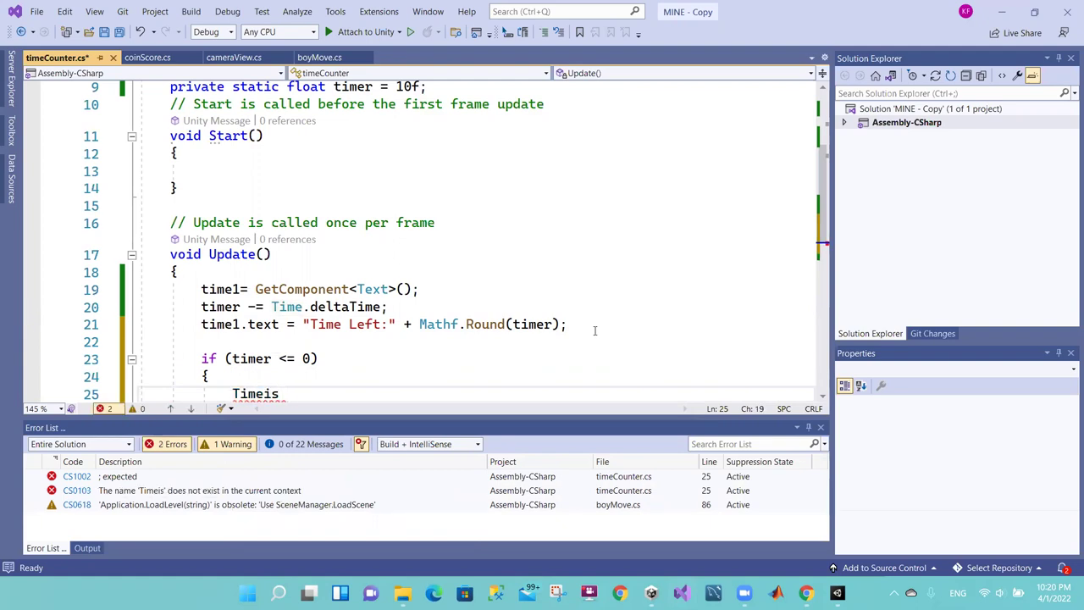
scroll(826, 254, down, 1)
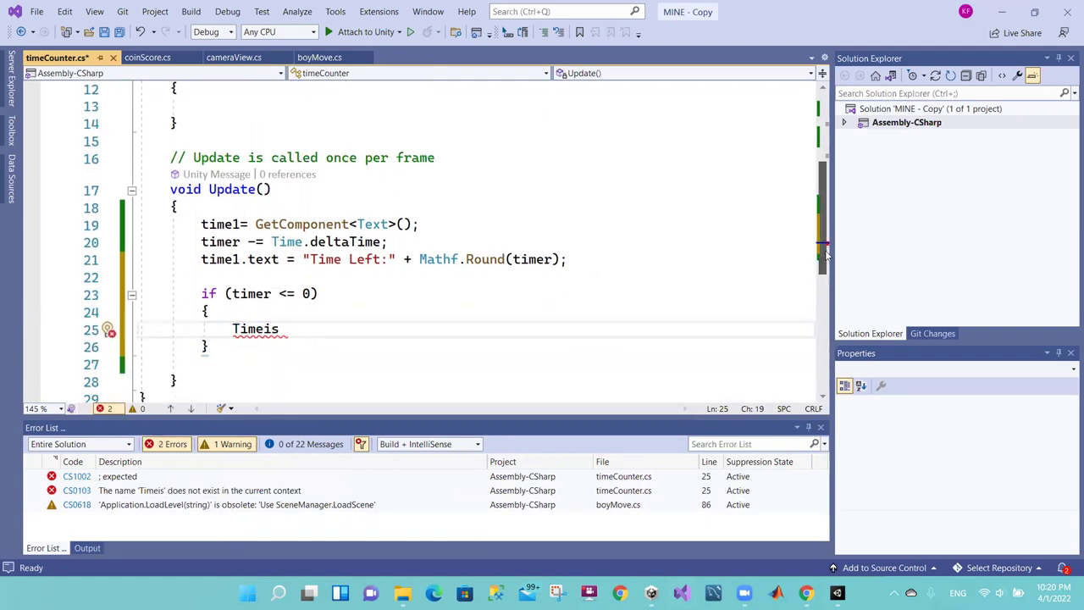
scroll(825, 254, down, 1)
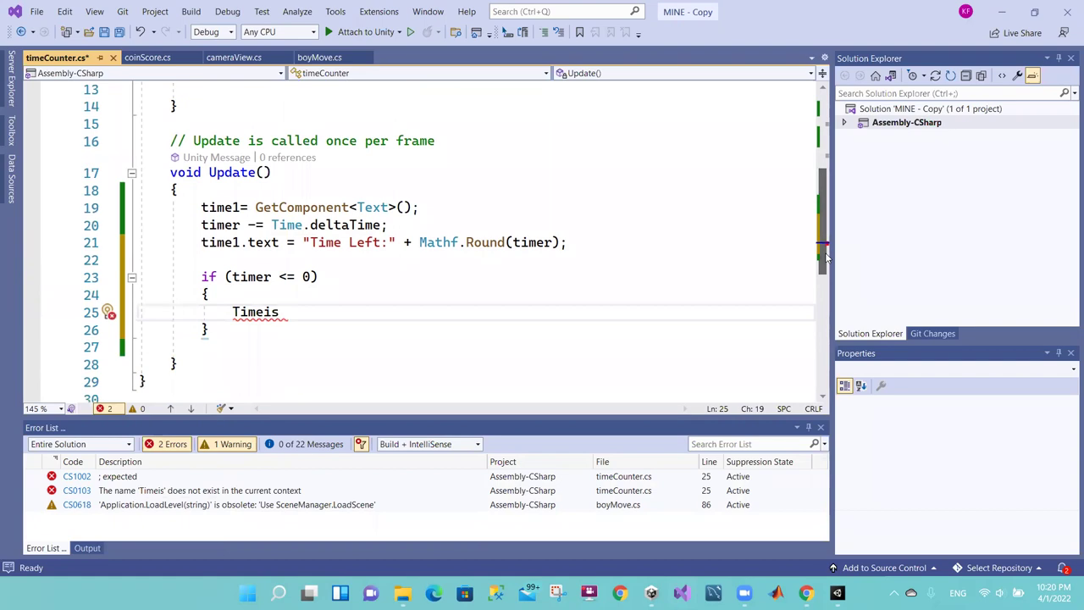
key(alt+Tab)
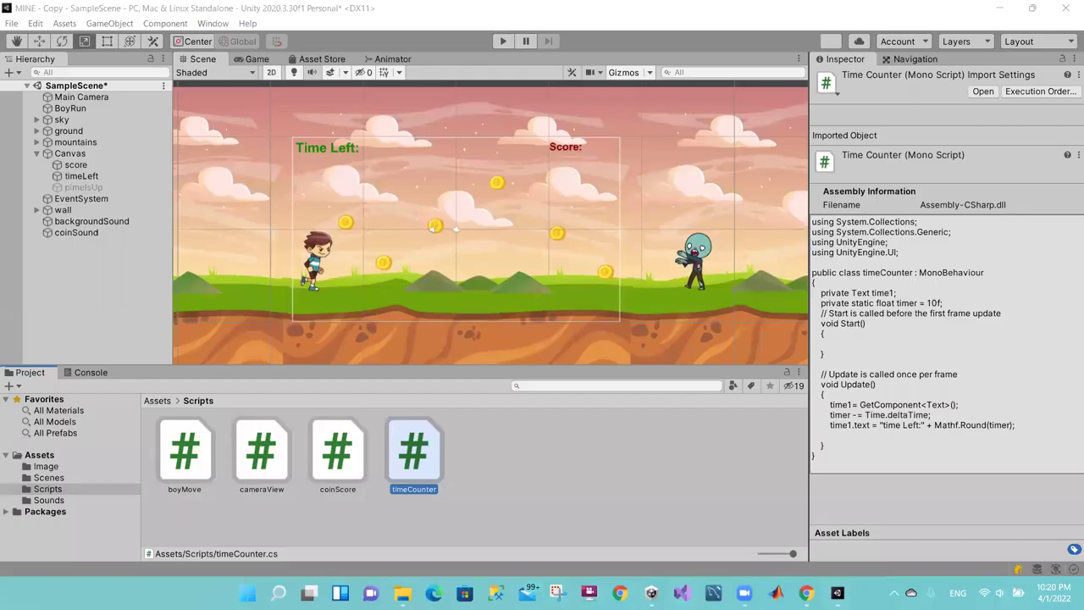
key(alt+Tab)
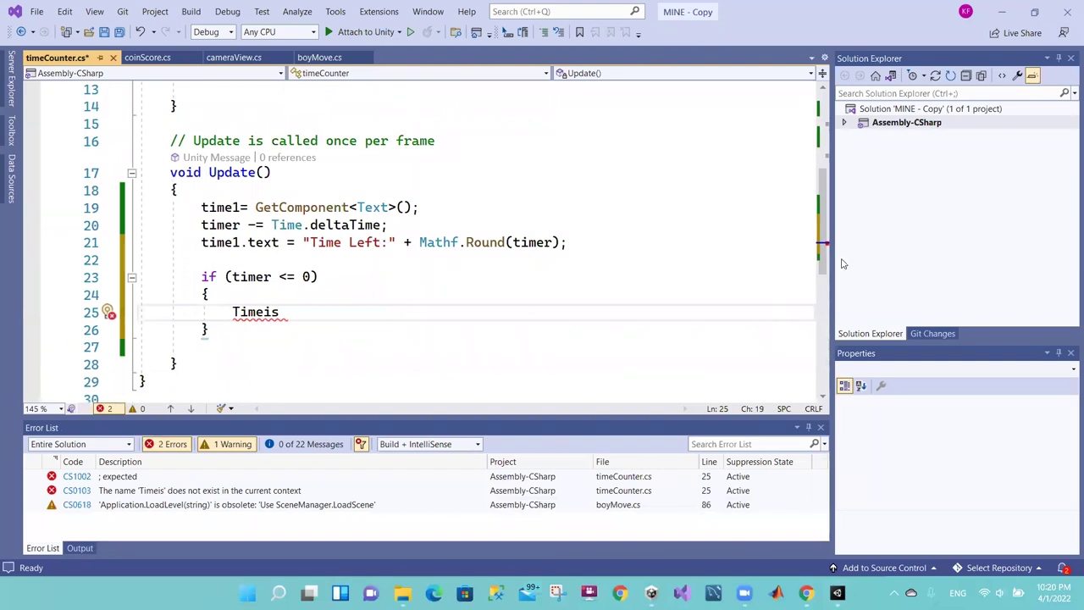
scroll(826, 265, up, 4)
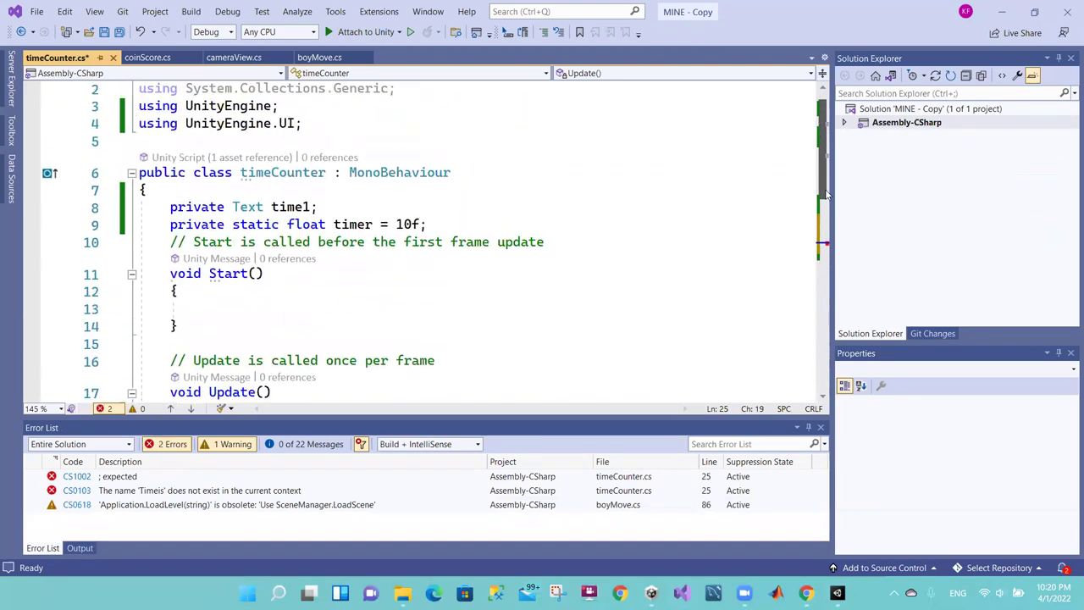
Step: Declare 'public GameObject timeIsUp;' after the timer field and save the script
click(431, 222)
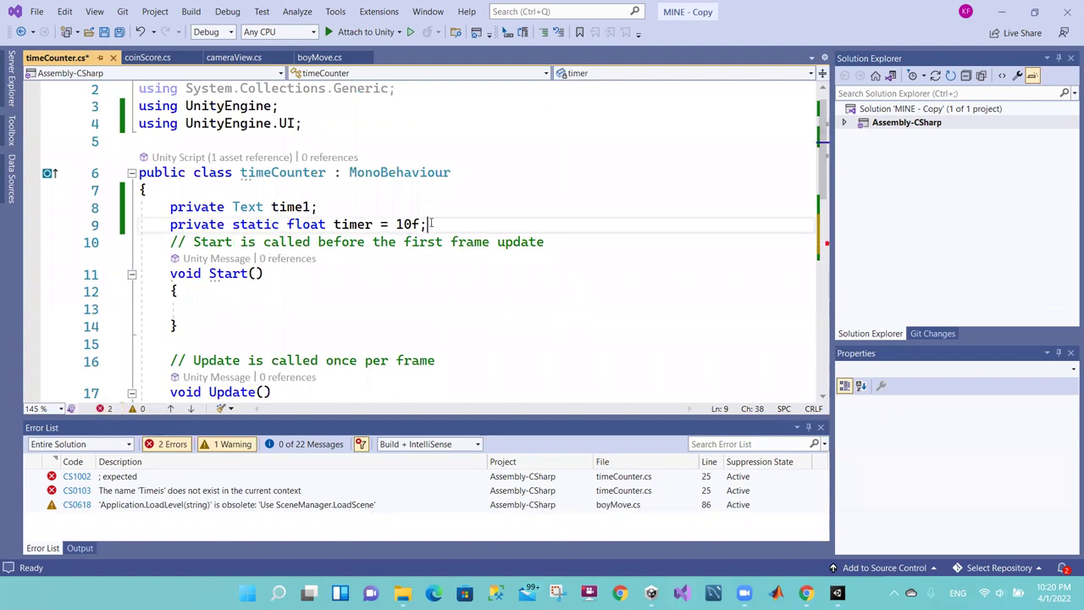
key(Return)
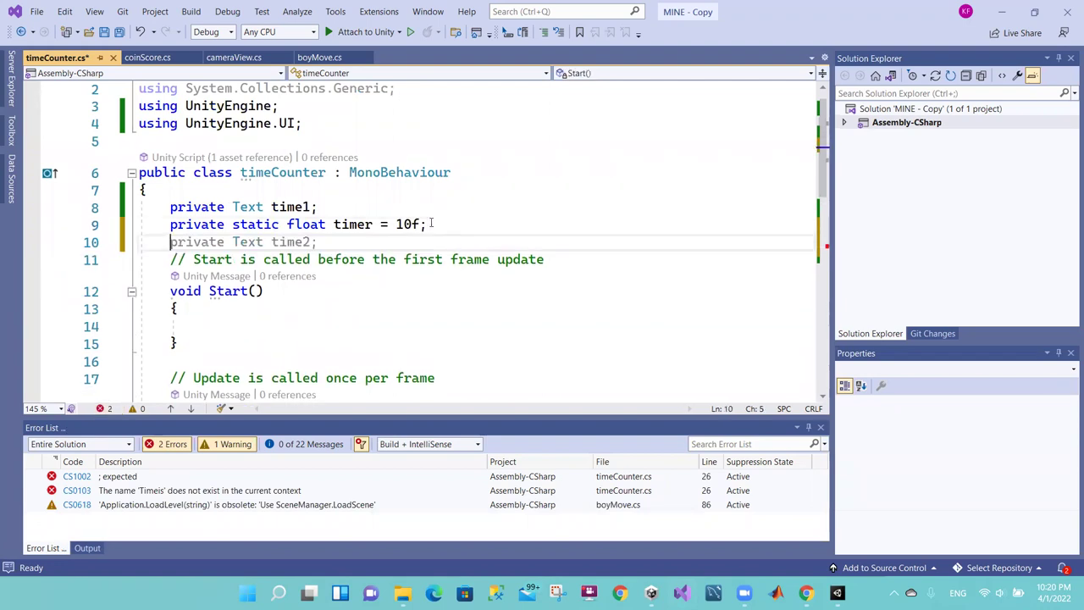
text(public)
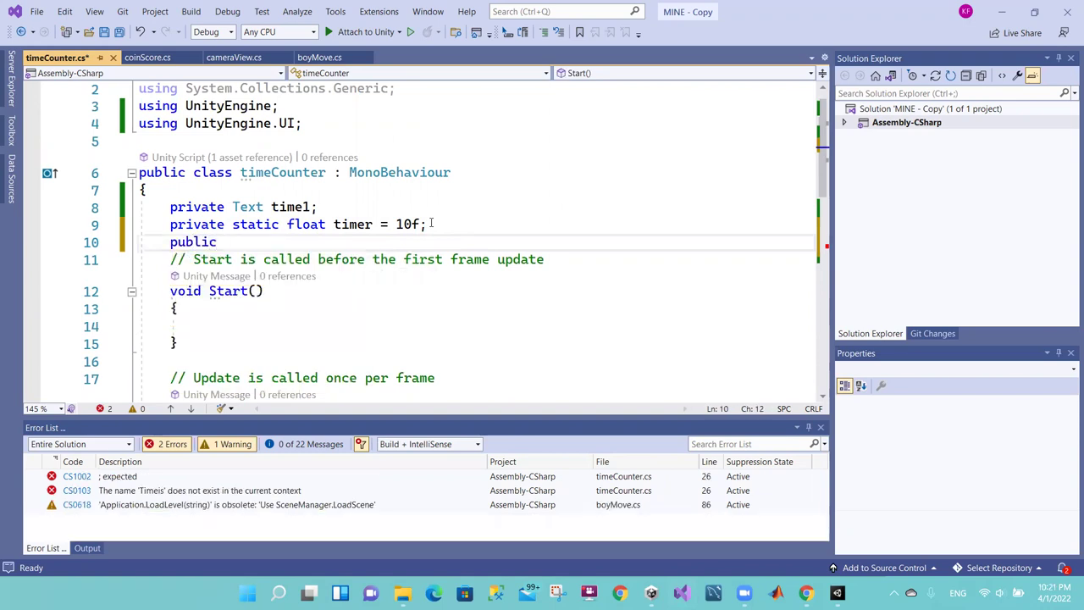
text( ga)
key(Tab)
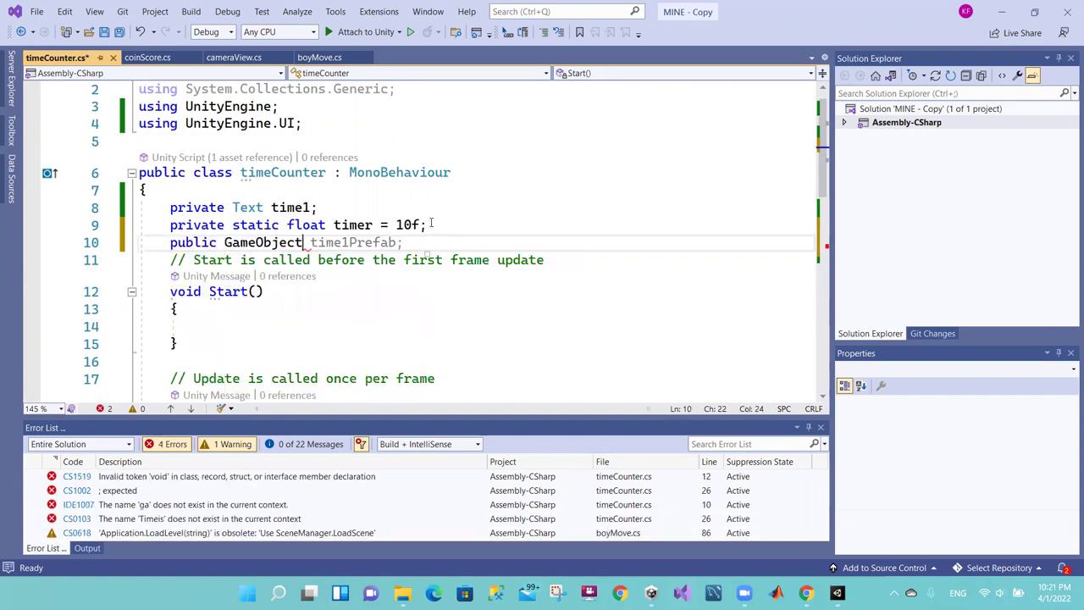
text( time)
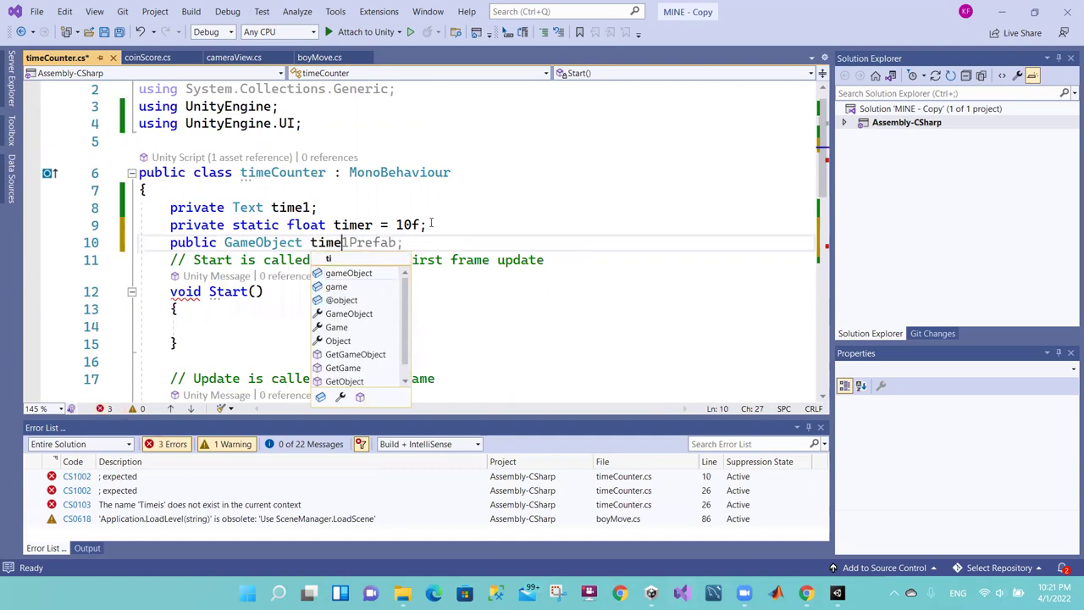
text(IsUp)
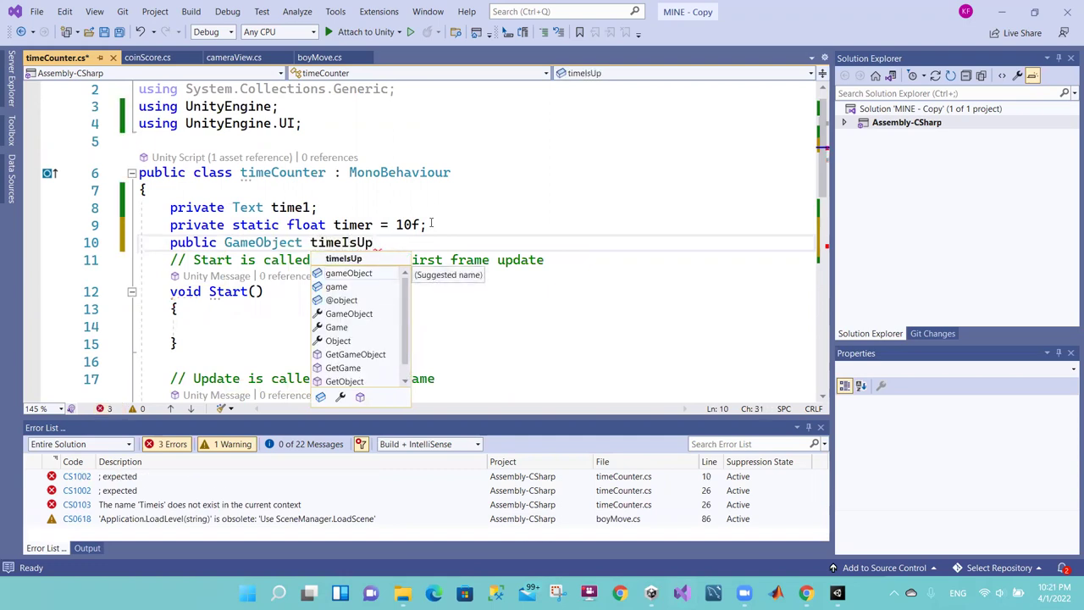
text(;)
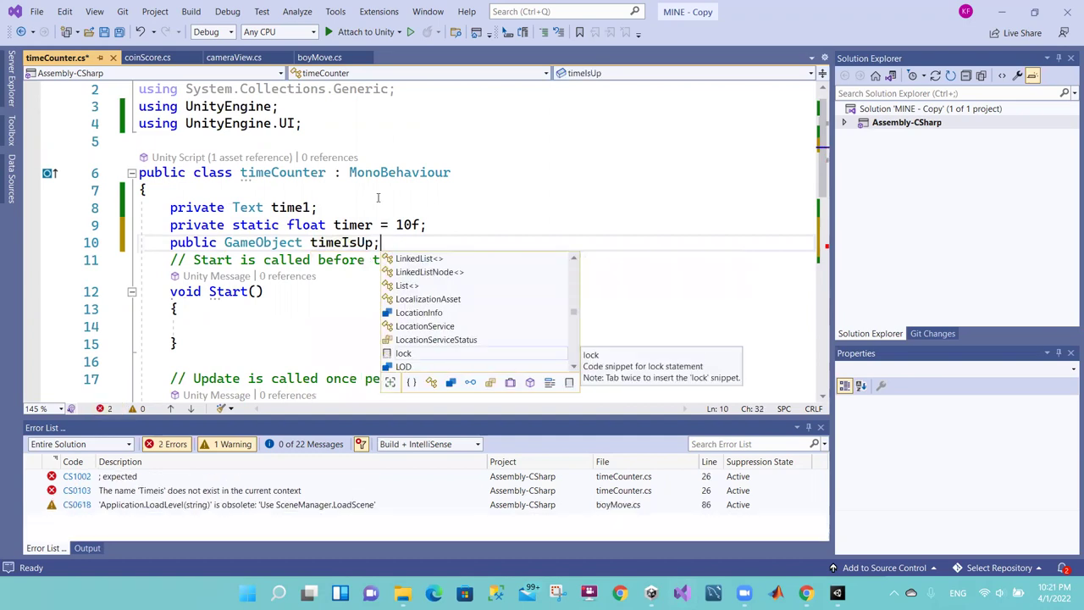
click(271, 245)
key(ctrl+s)
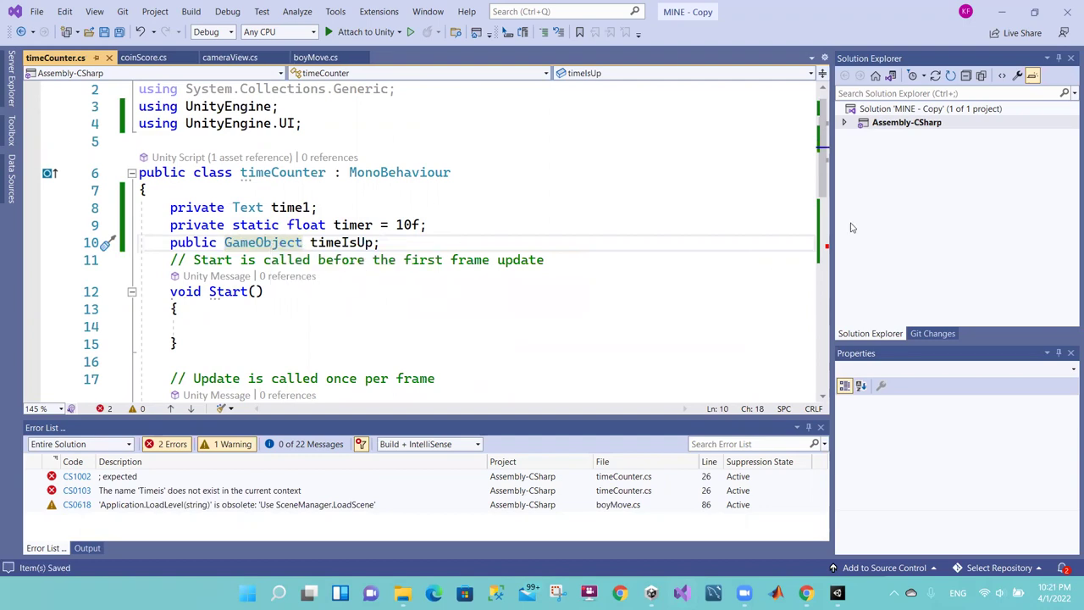
Step: Delete the stray 'Timeis' word from the if block and save timeCounter.cs again
scroll(282, 206, down, 5)
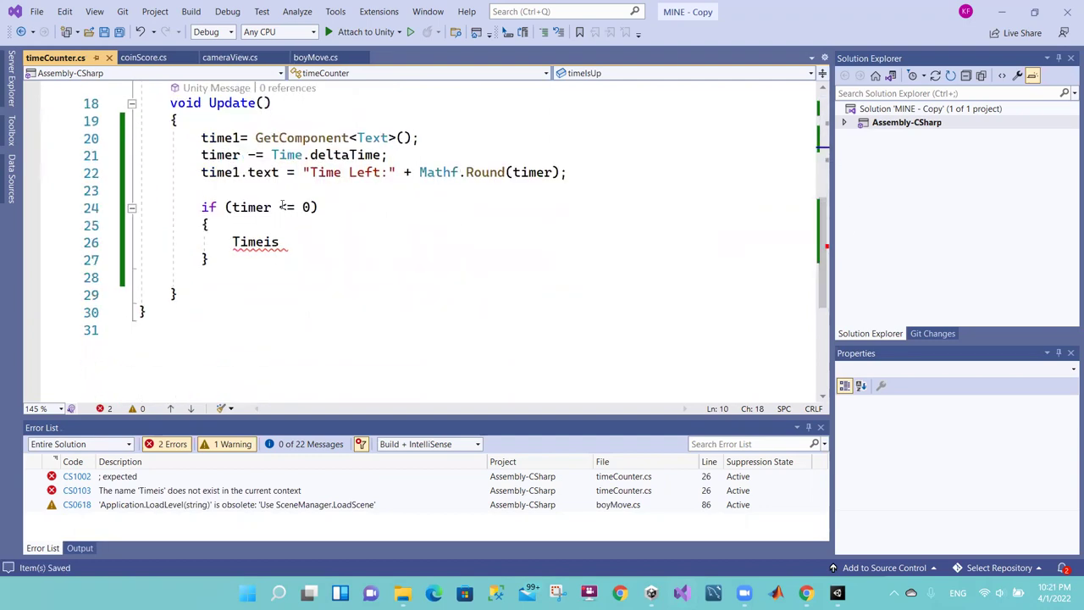
double_click(236, 243)
key(BackSpace)
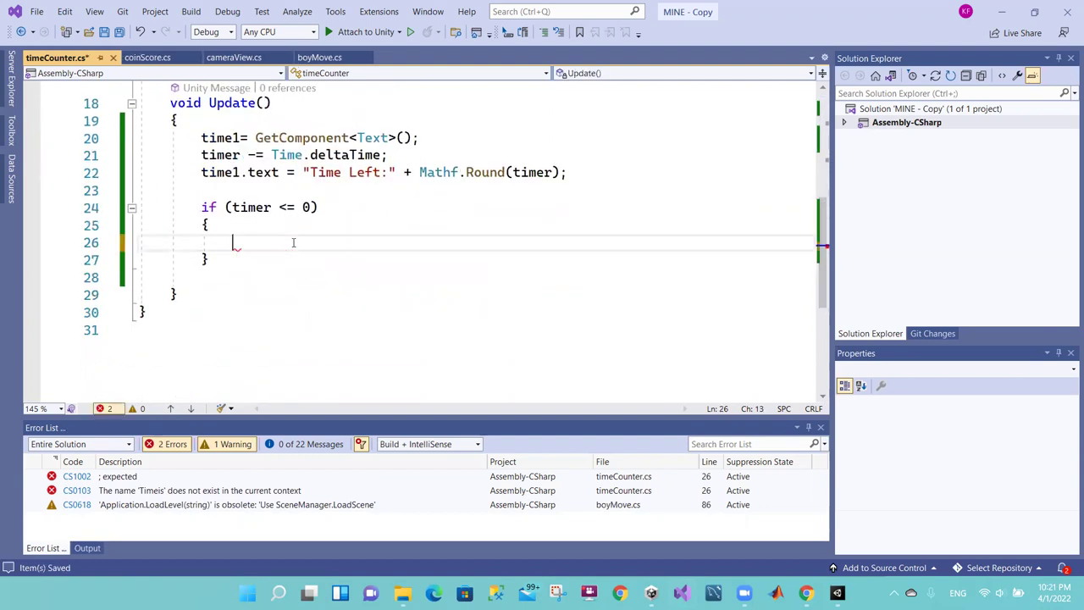
drag(830, 292, 809, 218)
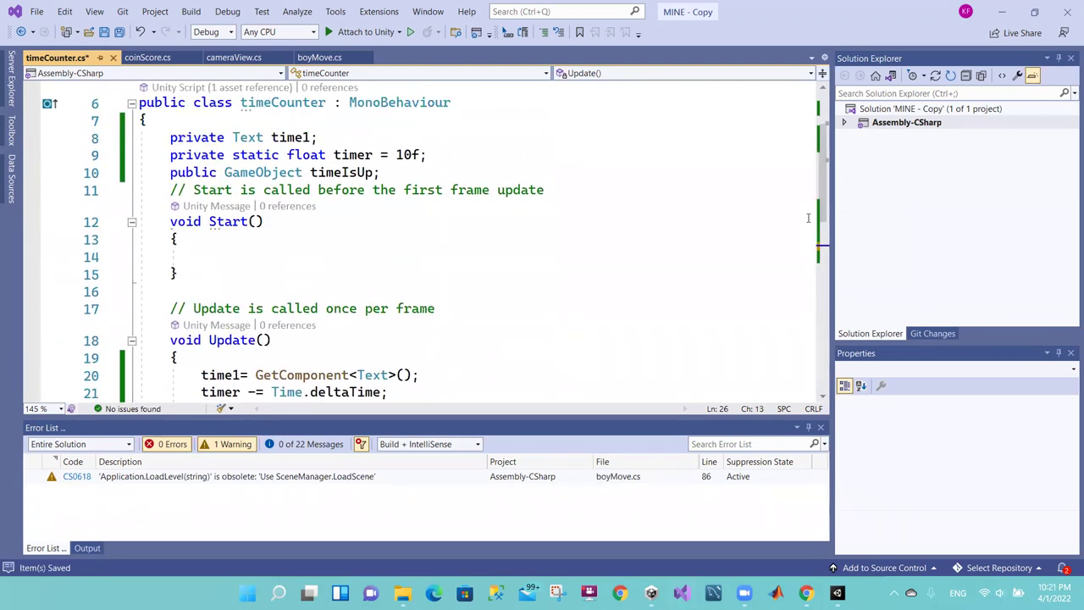
click(225, 172)
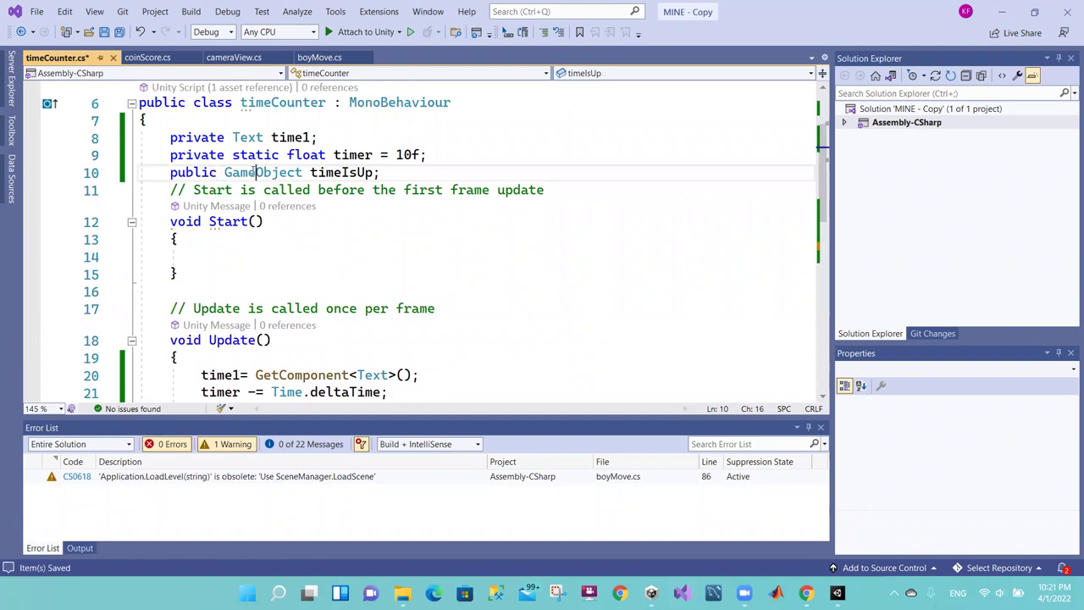
click(183, 173)
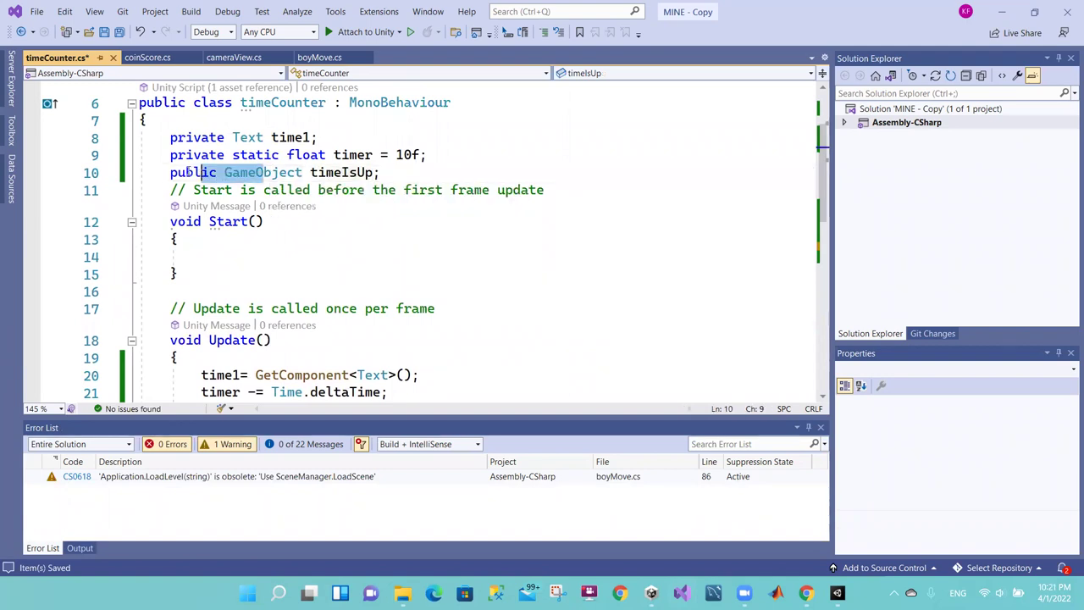
key(ctrl+s)
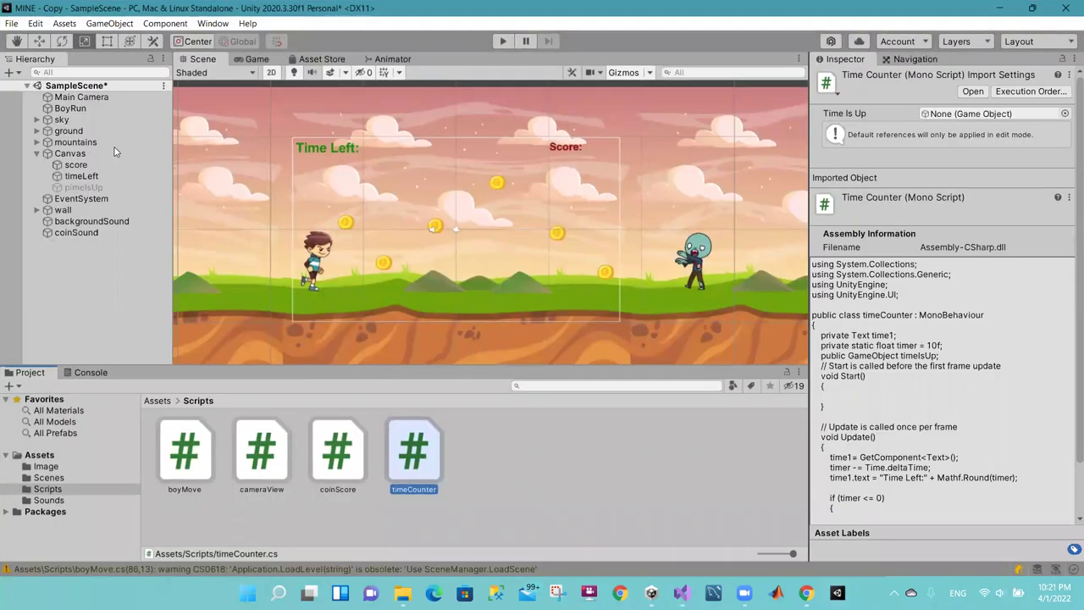
Step: Rename the pimelsUp text object in the Hierarchy to timeIsUp
click(76, 187)
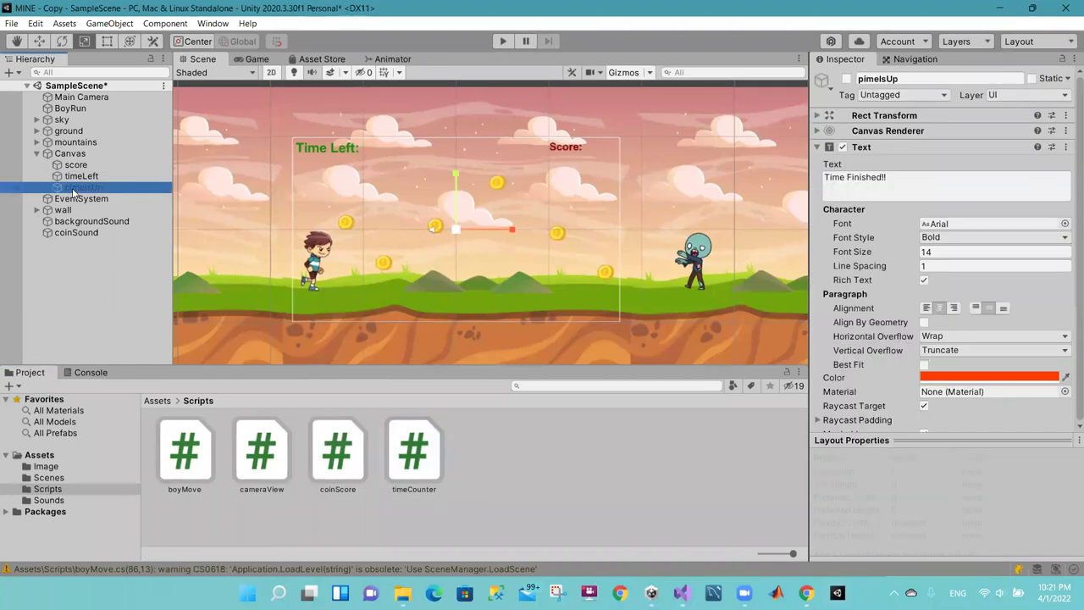
click(71, 188)
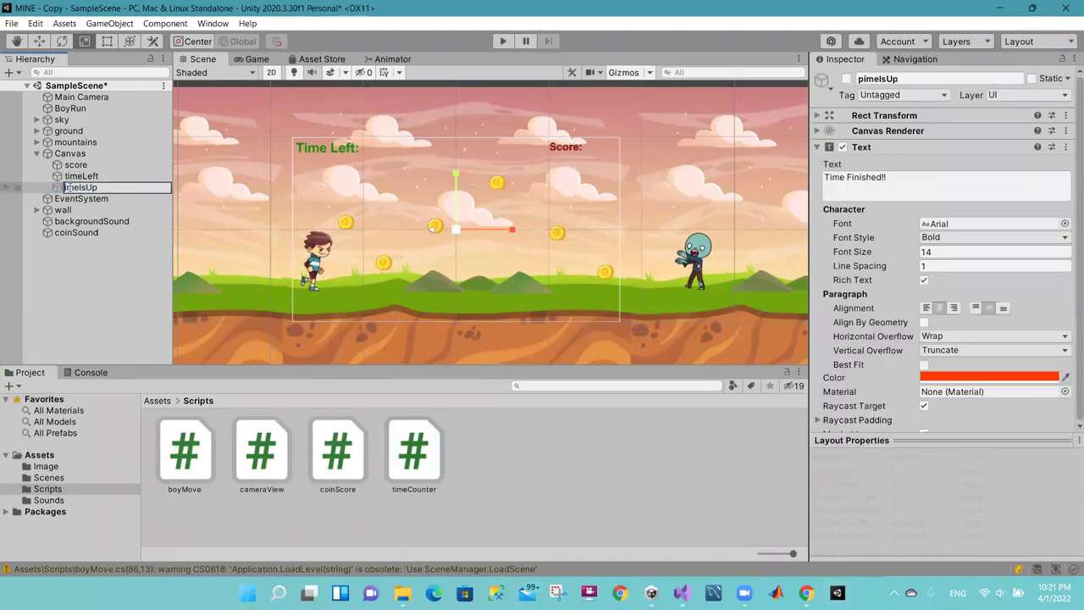
key(Delete)
text(t)
key(Return)
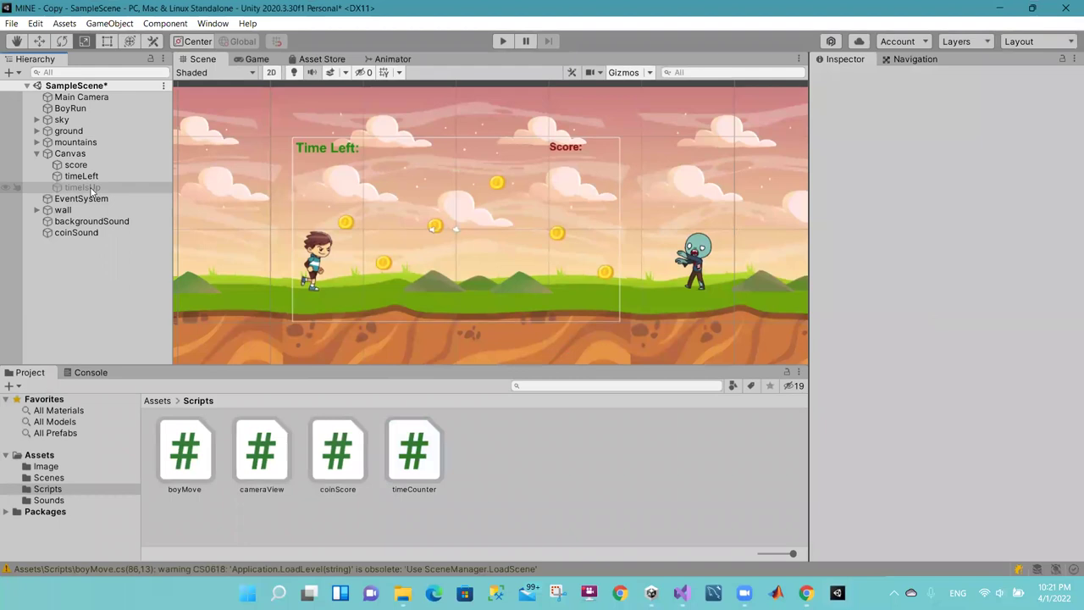
Step: Assign timeIsUp to the Time Is Up slot of timeLeft's Time Counter script
click(421, 493)
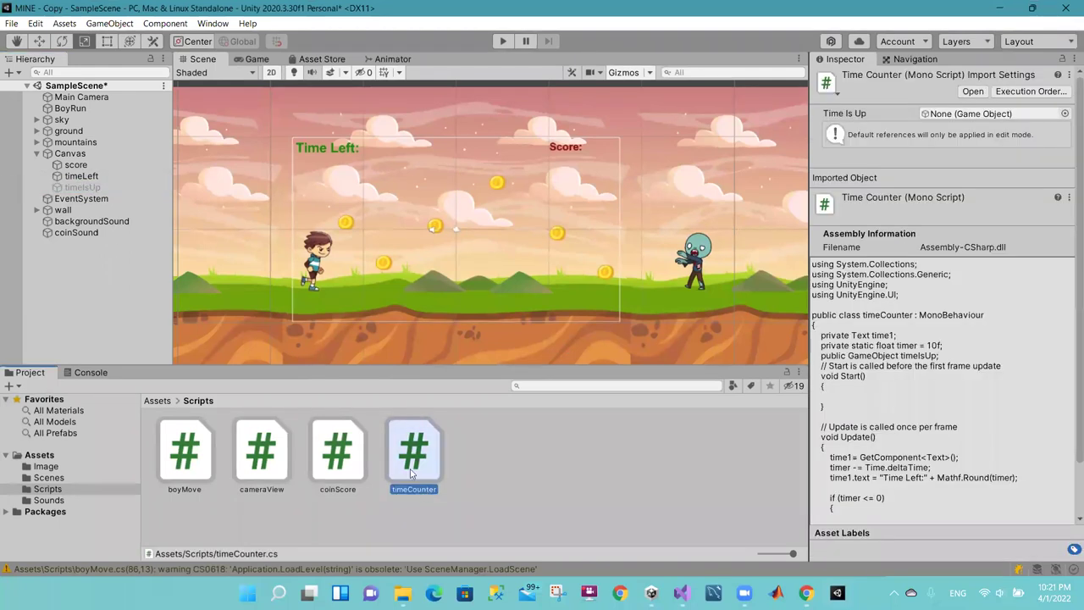
click(75, 178)
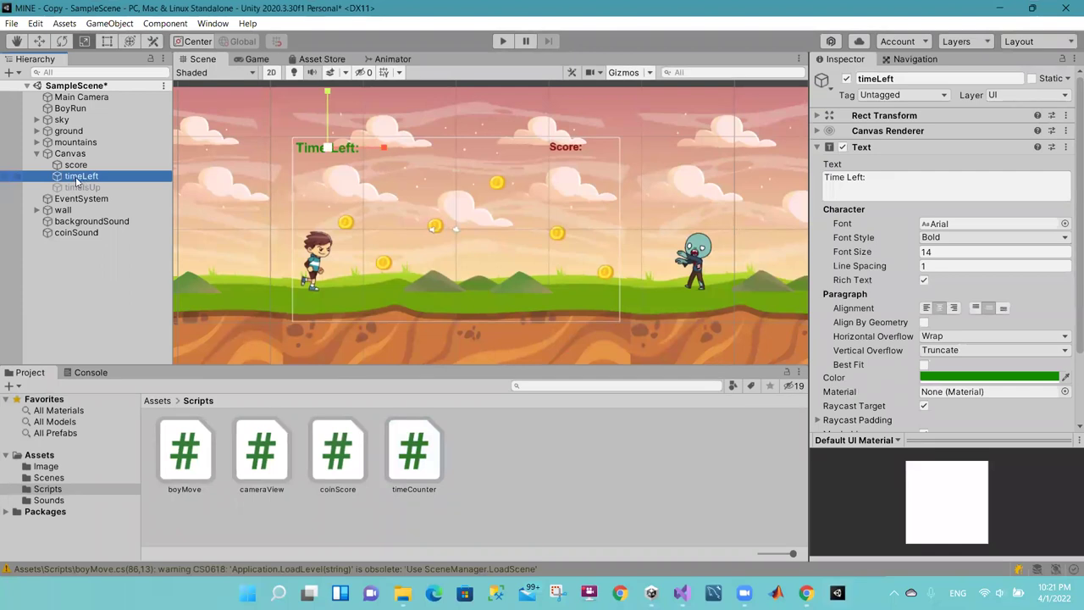
click(818, 147)
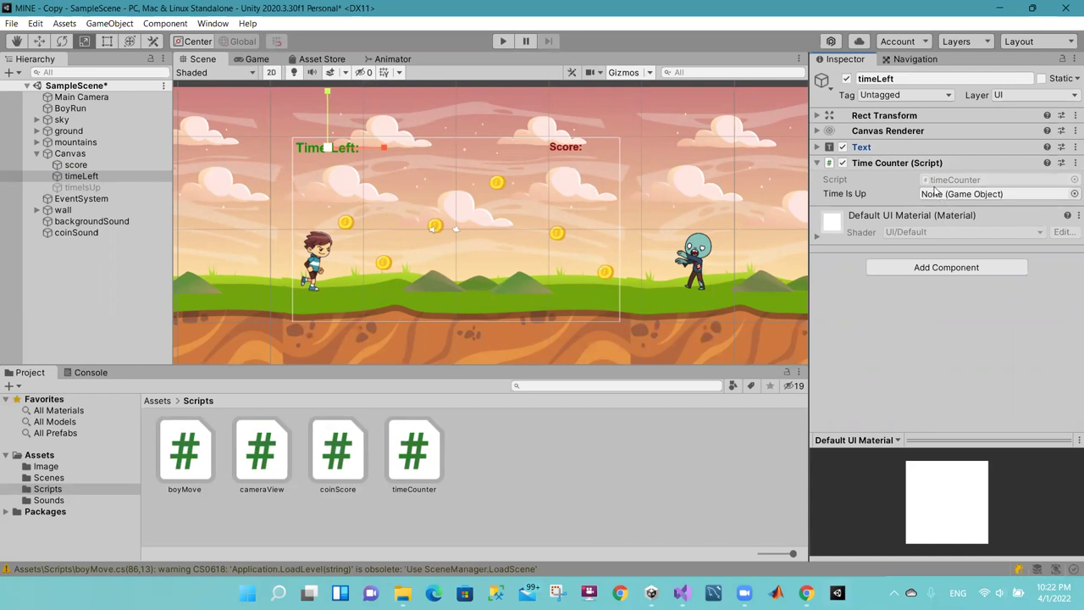
click(89, 187)
drag(89, 187, 963, 198)
Step: Write timeIsUp.gameObject.SetActive(false); inside the if (timer <= 0) block
click(682, 593)
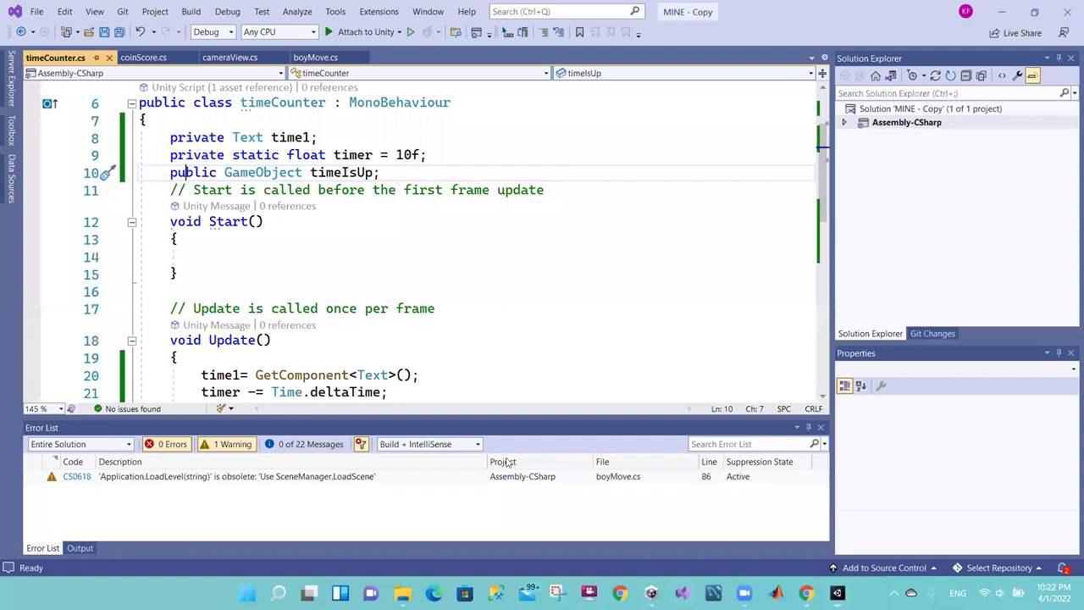
drag(823, 219, 823, 285)
click(283, 224)
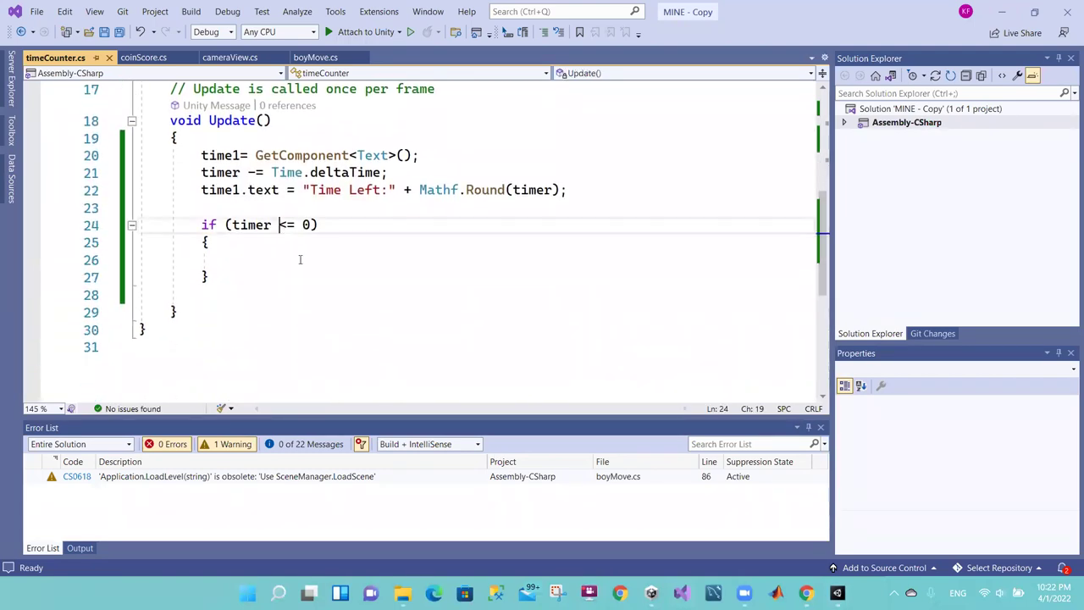
click(286, 259)
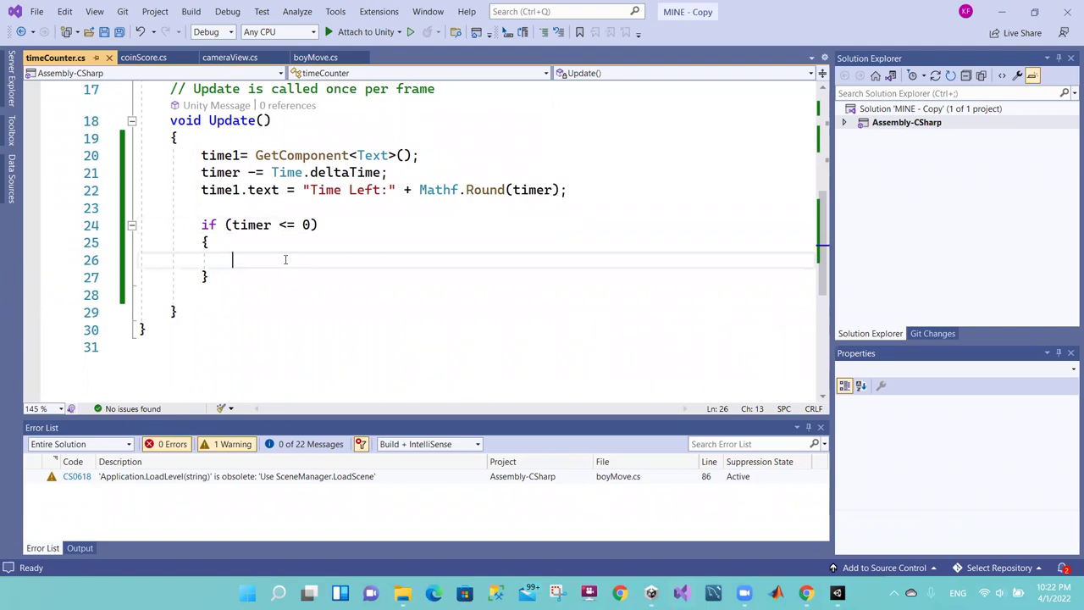
text(time)
key(Down)
key(Down)
key(Down)
key(Tab)
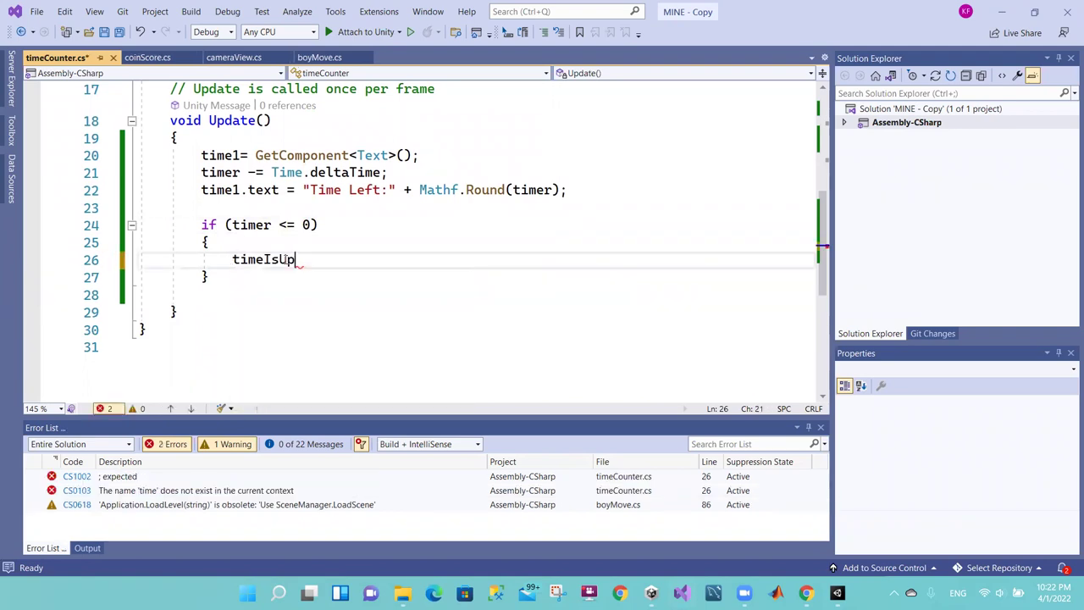
text(.ga)
key(Tab)
text(.)
text(SetActive(false);)
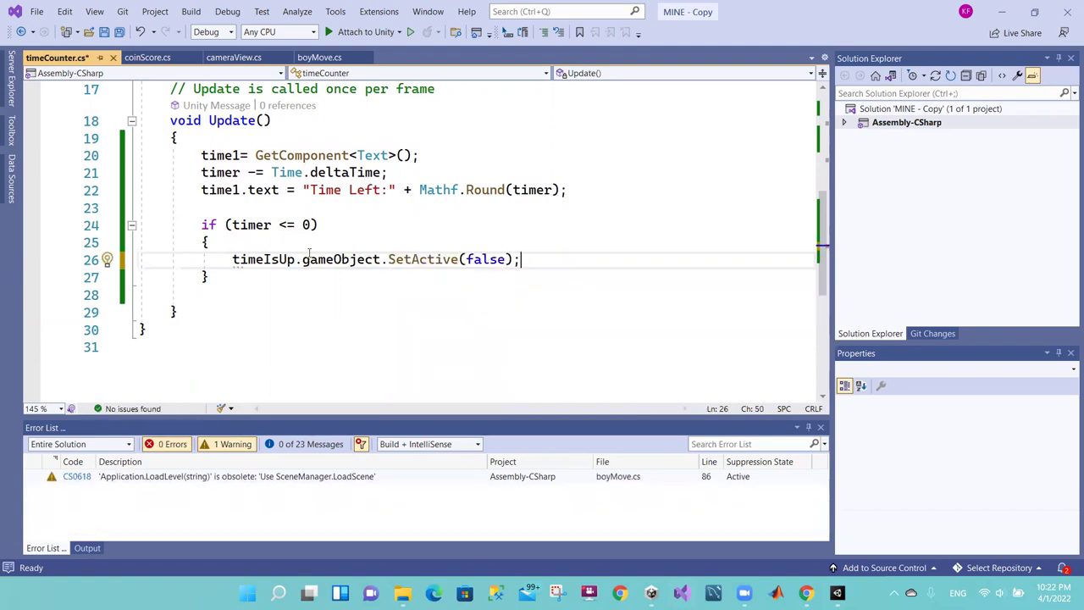
Step: Highlight the if condition, gameObject and SetActive parts of the new code to review them
click(282, 213)
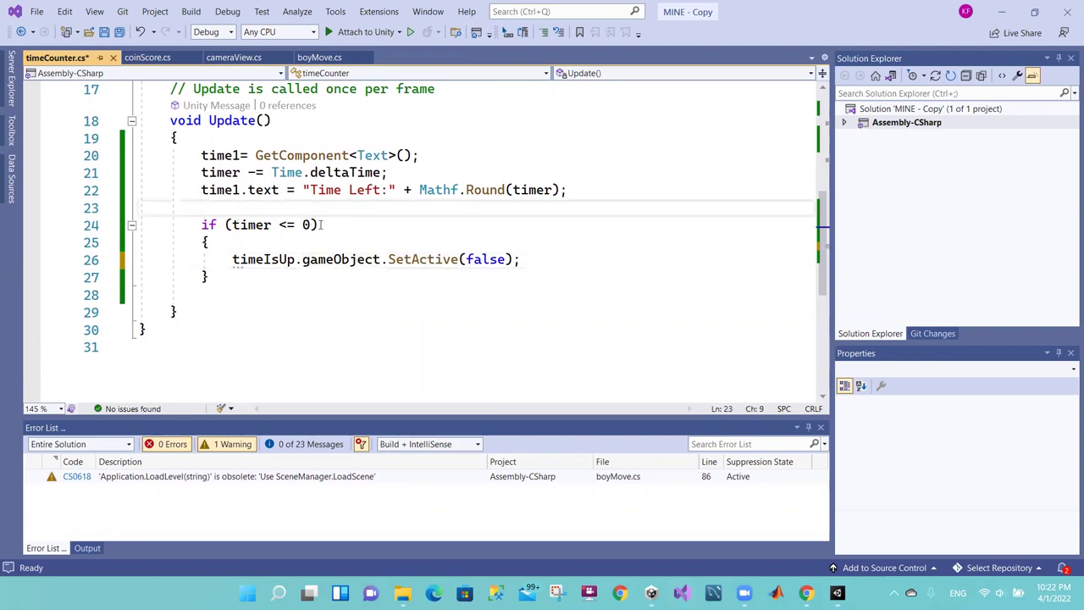
drag(319, 224, 202, 225)
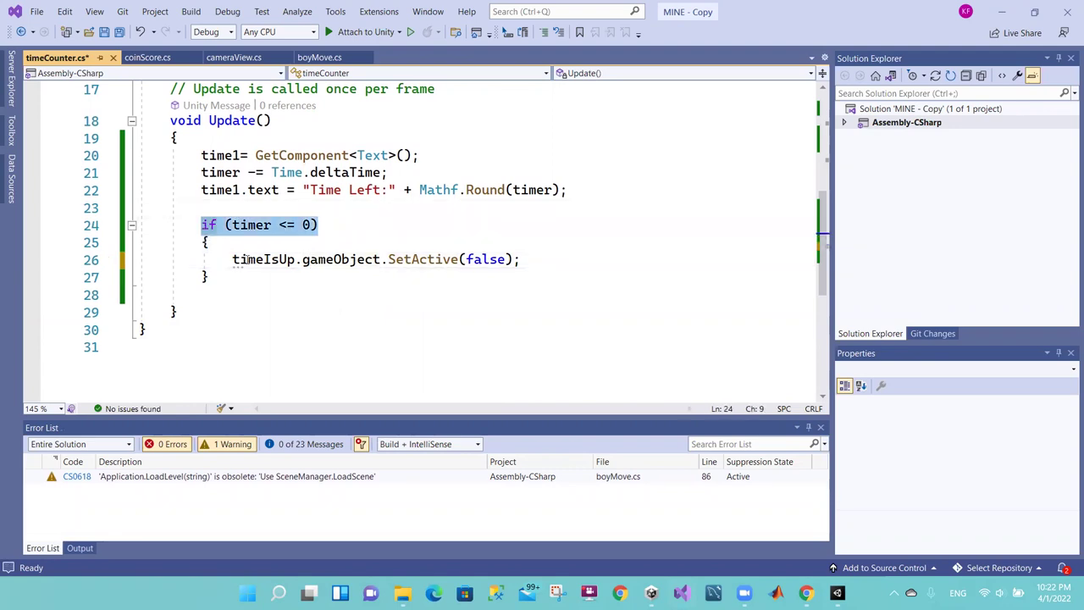
click(232, 259)
drag(234, 261, 383, 260)
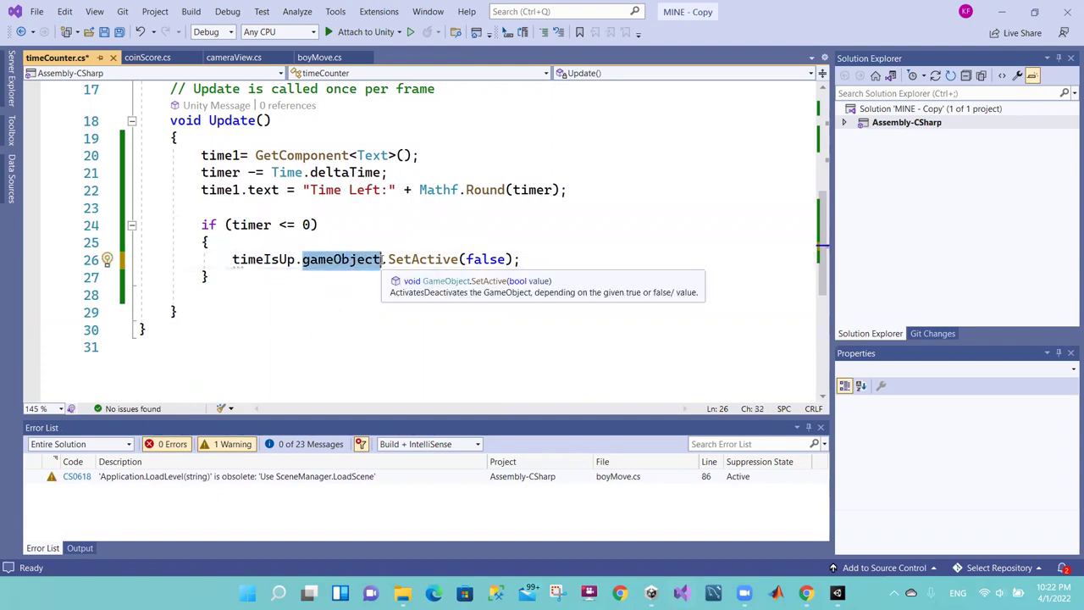
drag(388, 260, 459, 260)
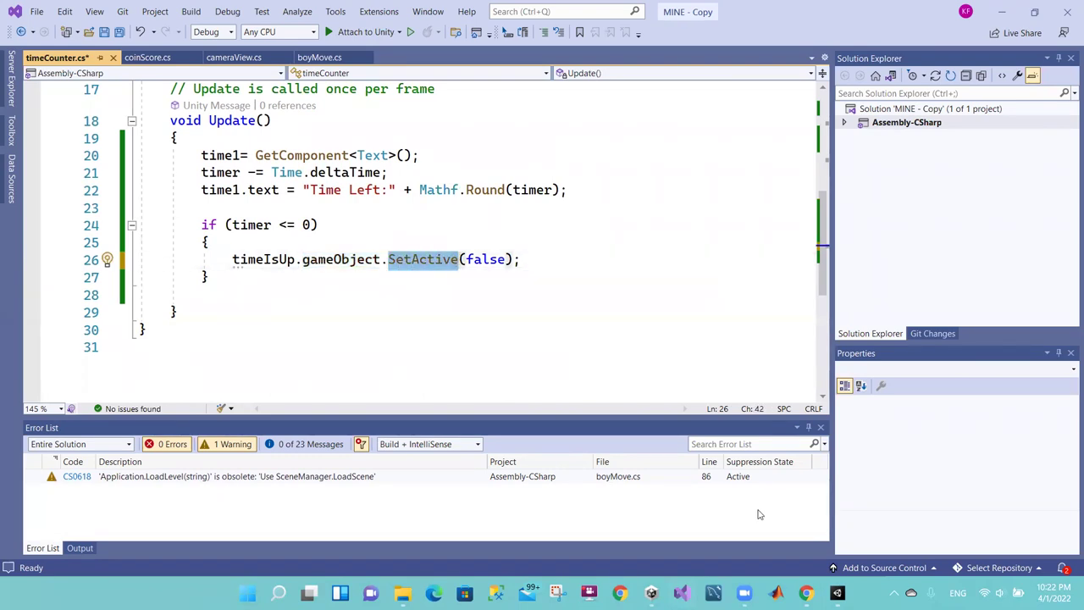
click(837, 591)
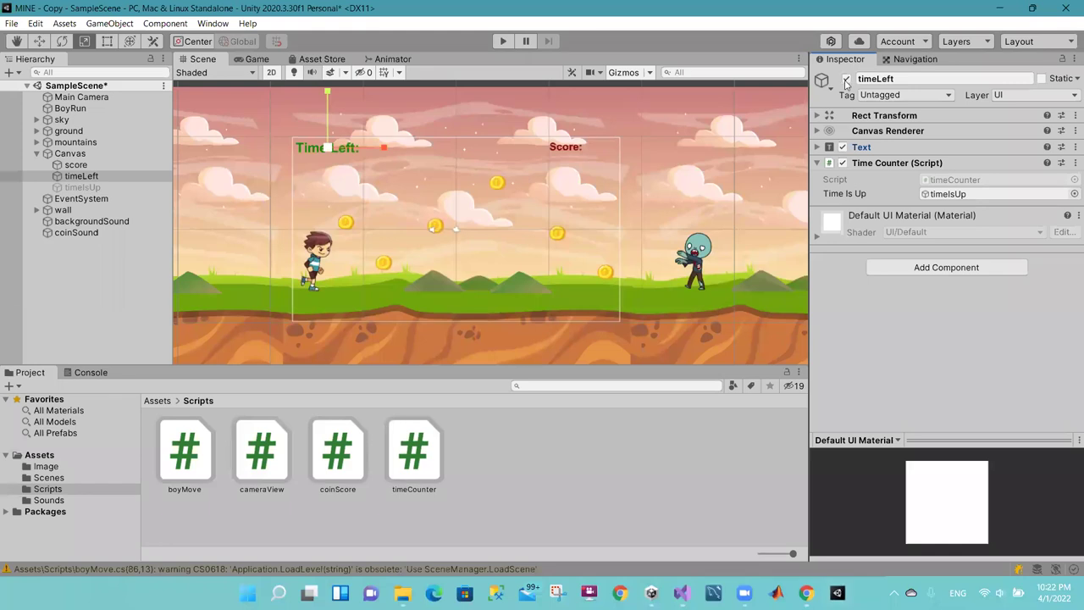
click(76, 187)
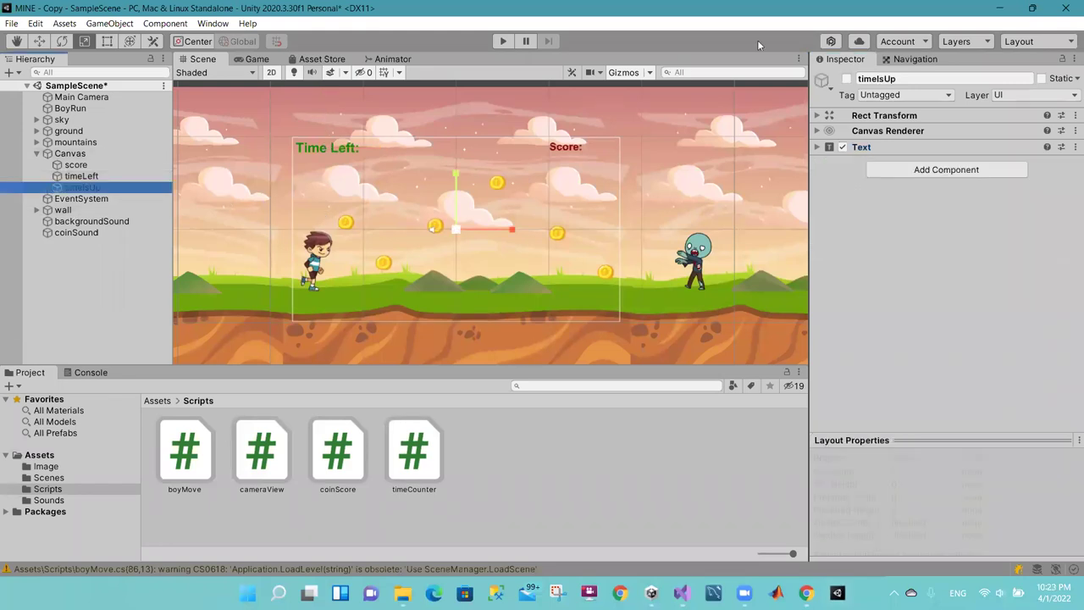
click(846, 78)
click(846, 78)
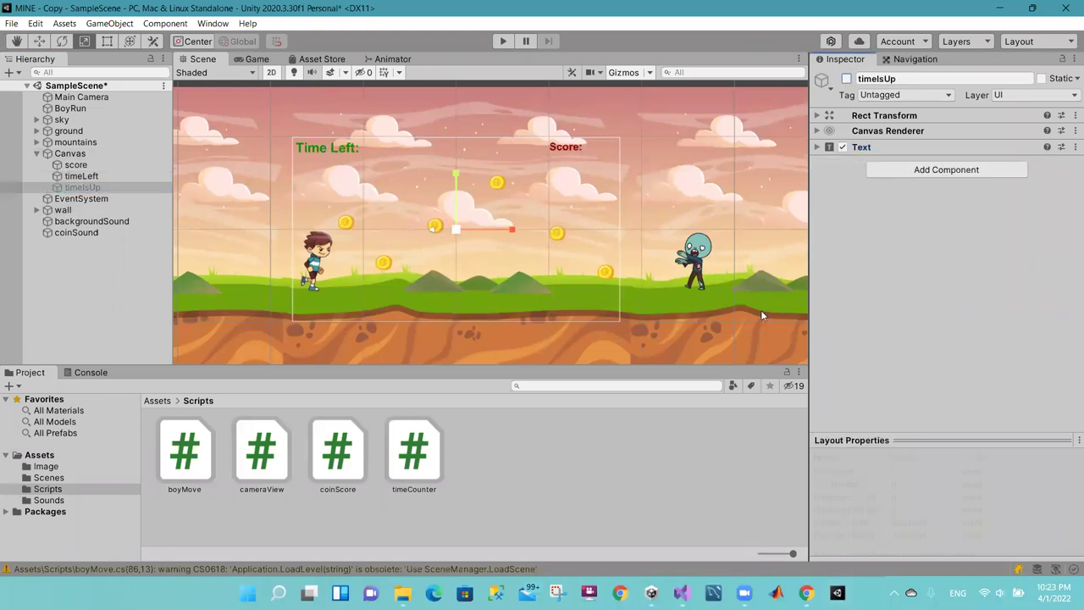
click(682, 592)
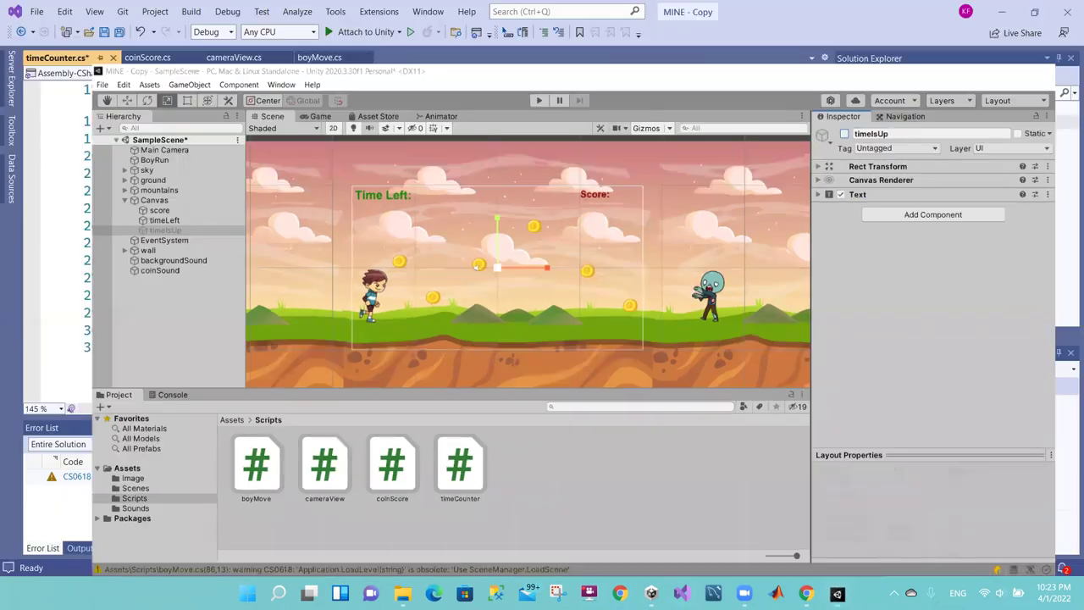
Step: Change the SetActive argument on line 26 from false to true
click(497, 261)
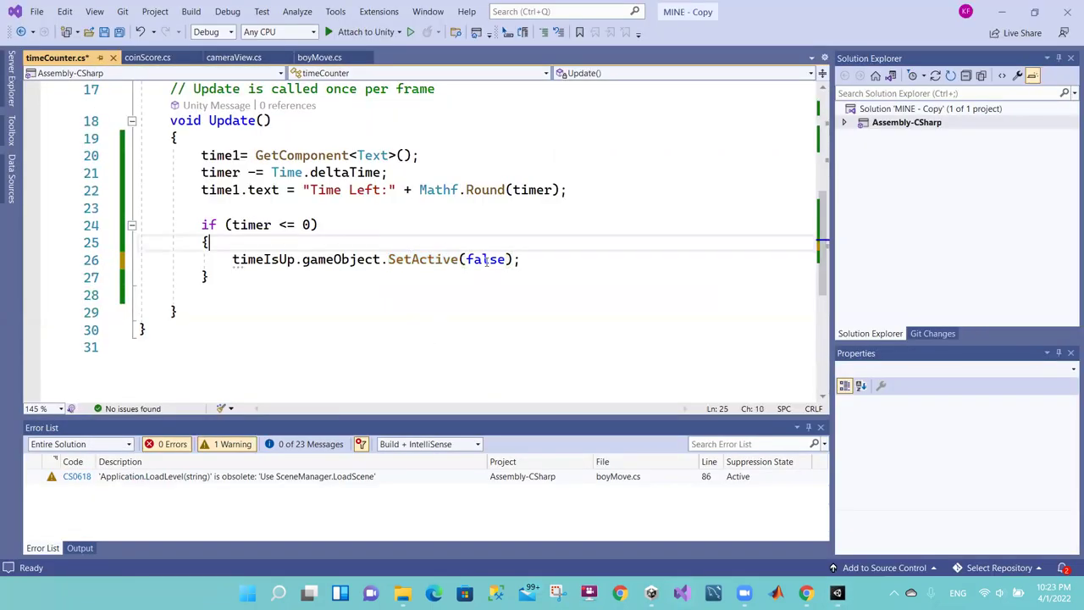
double_click(498, 261)
text(T)
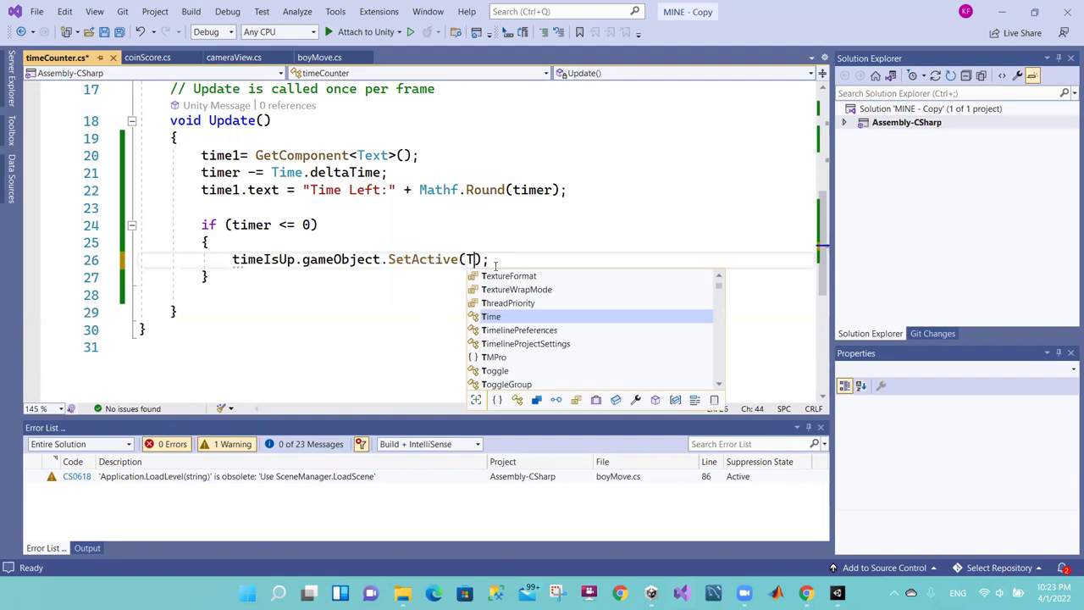
text(u)
key(BackSpace)
text(r)
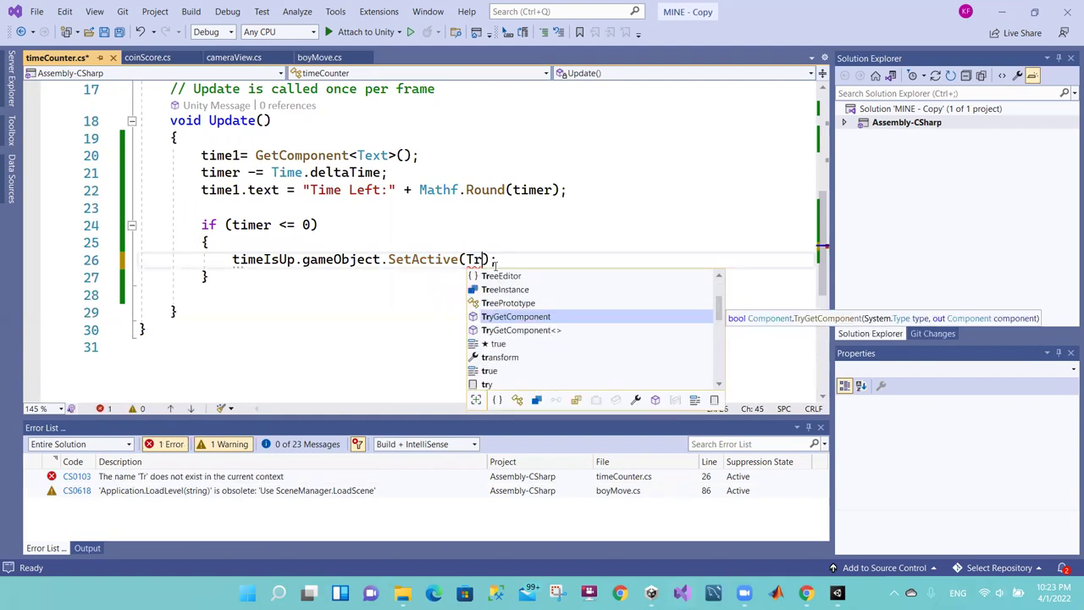
key(Down)
key(Down)
key(Down)
key(Up)
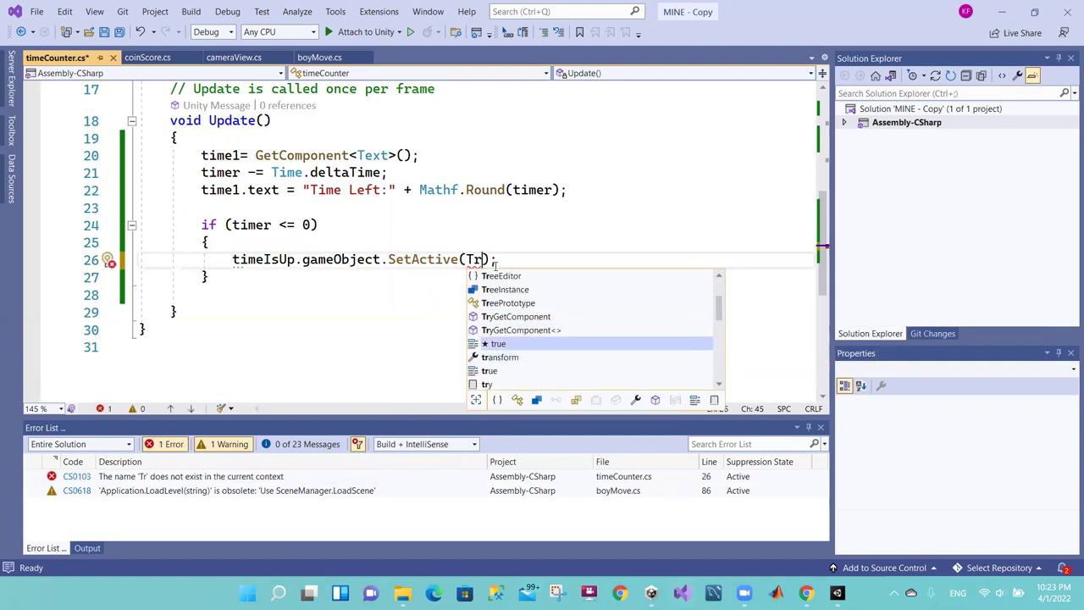
key(Tab)
Step: Save timeCounter.cs with the SetActive(true) change and return to Unity
click(474, 259)
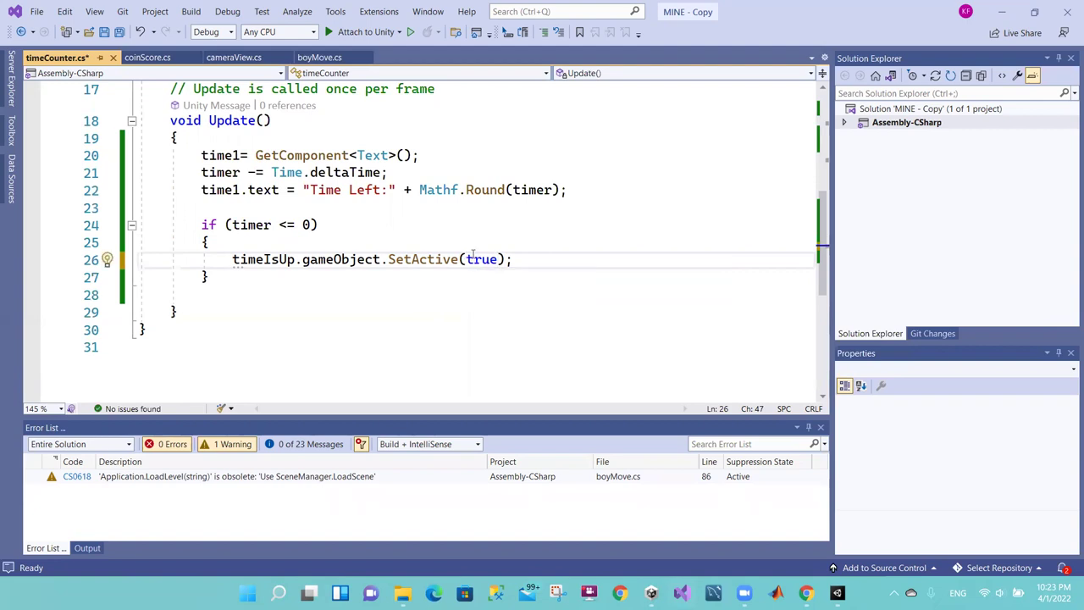
click(490, 259)
double_click(508, 259)
key(ctrl+s)
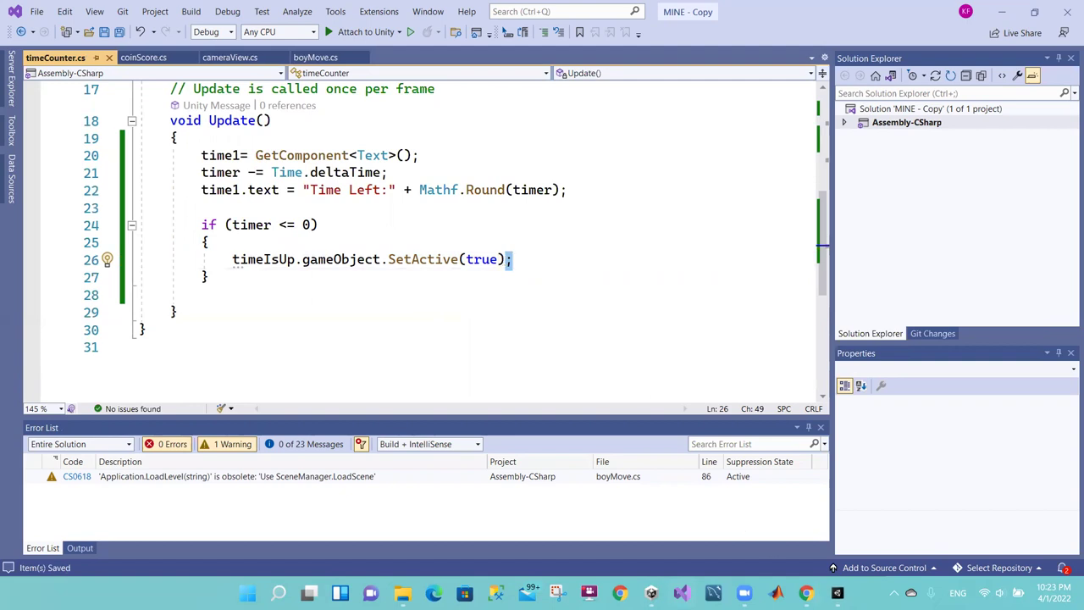
key(alt+Tab)
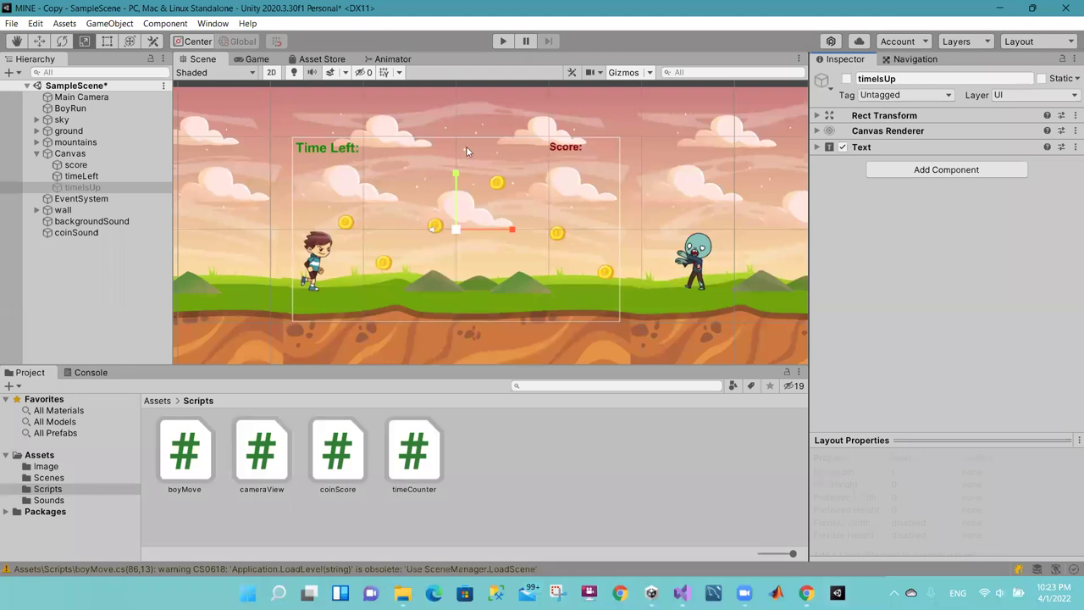
Step: Play the game until the countdown runs out and 'Time Finished!!' appears, then stop it
click(502, 41)
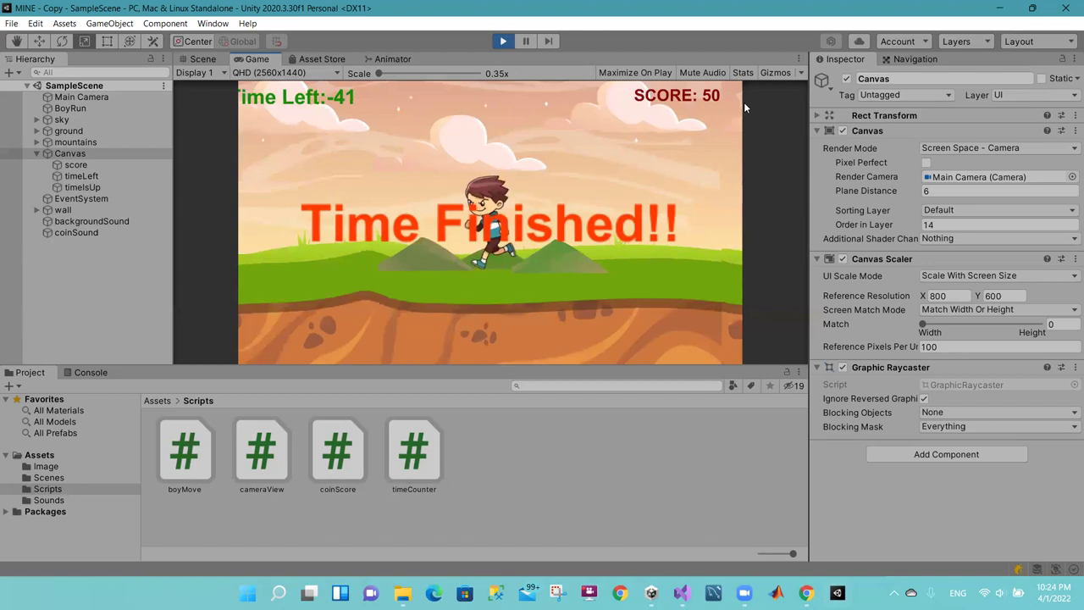
click(503, 43)
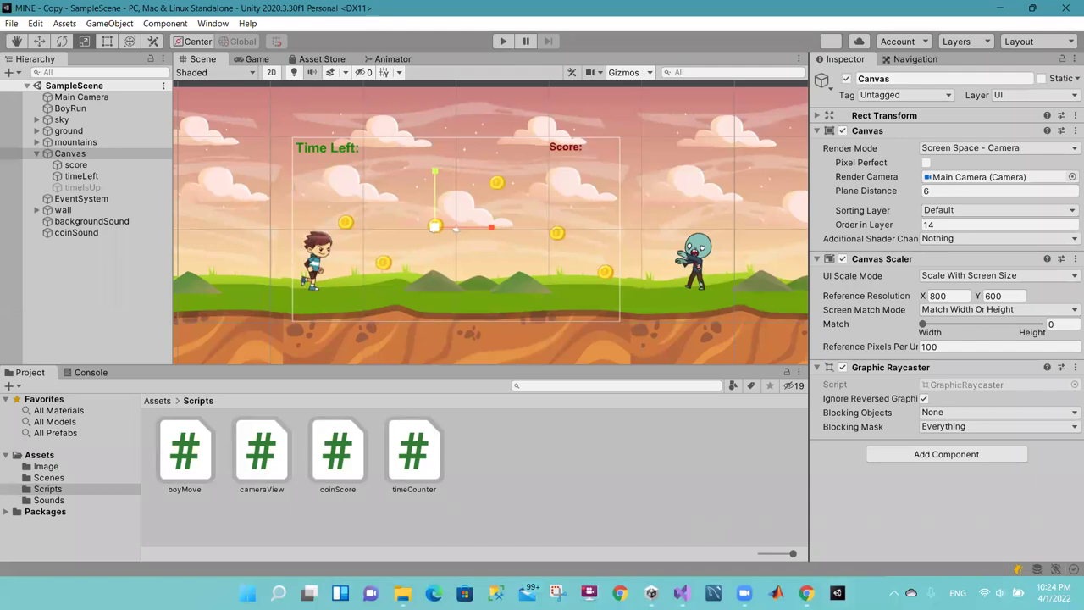
Step: Back in Visual Studio, highlight the if condition and SetActive line to review the block
mouse_move(837, 593)
key(alt+Tab)
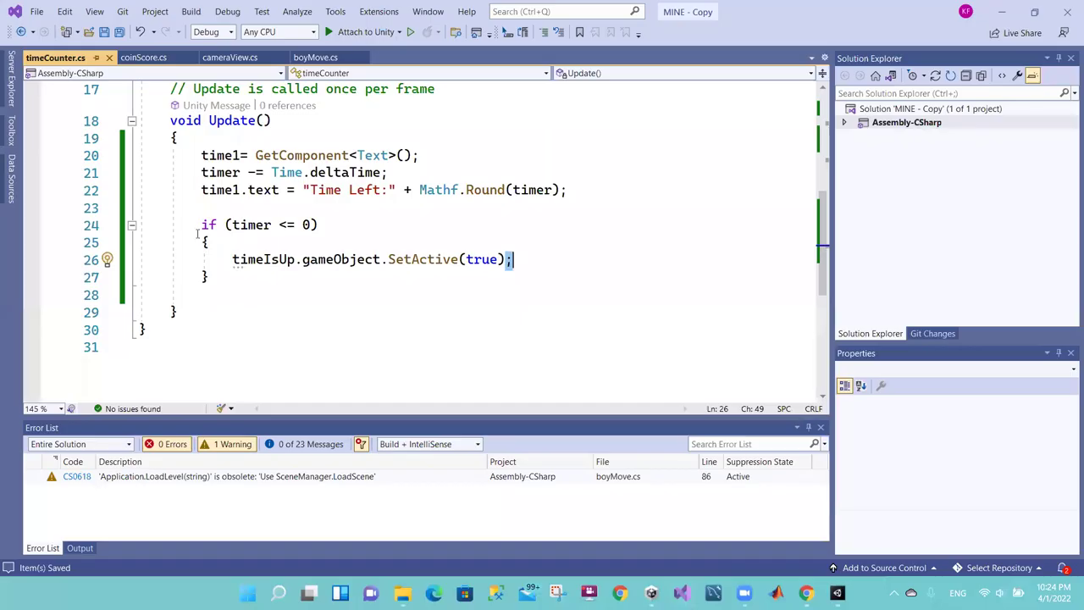
drag(202, 226, 335, 232)
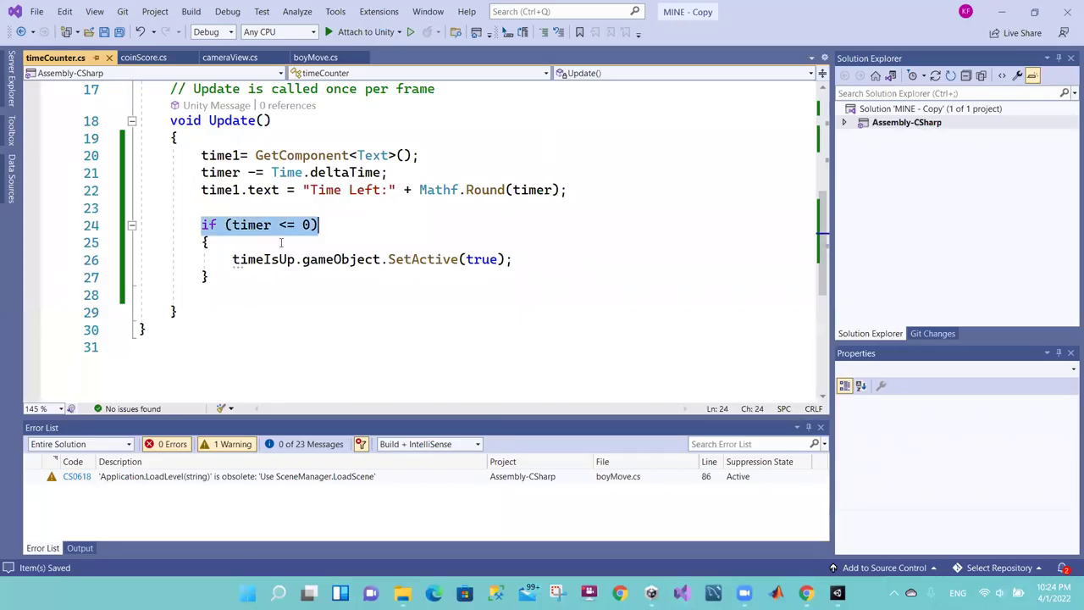
drag(220, 263, 376, 269)
drag(464, 267, 524, 266)
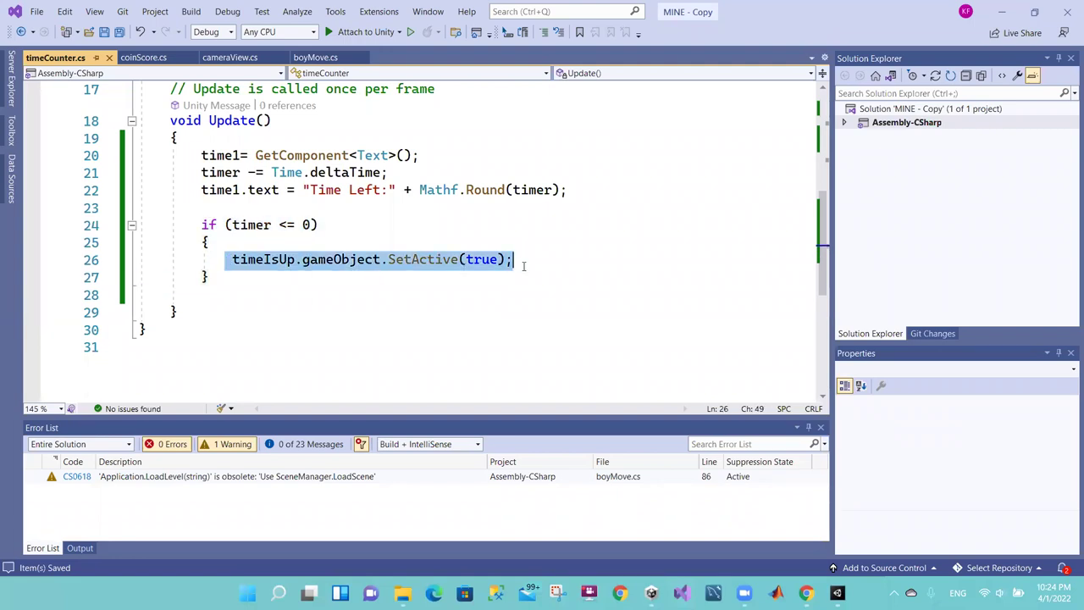
click(438, 258)
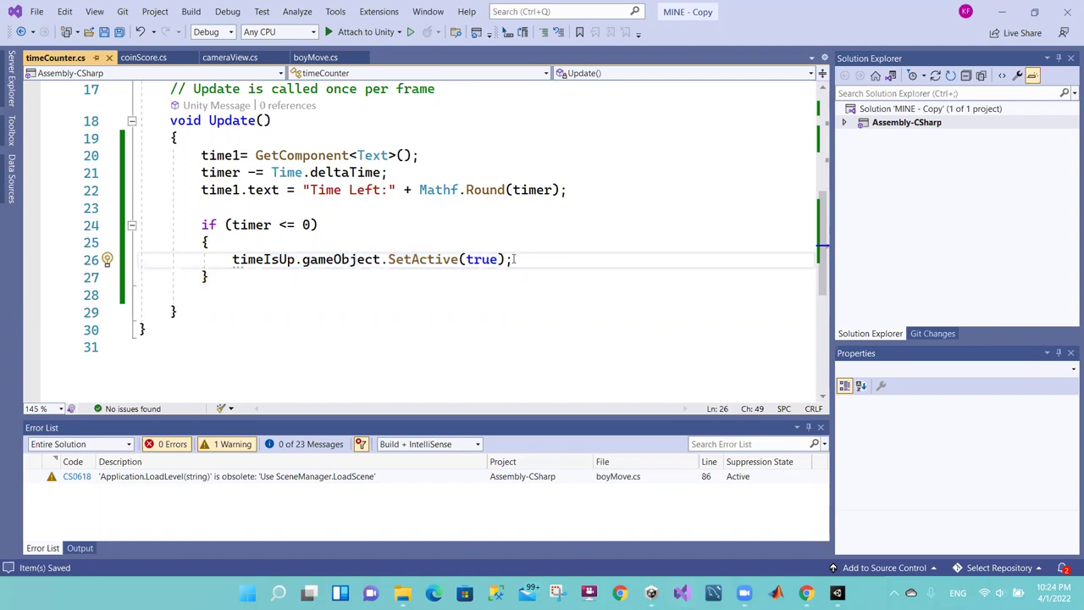
Step: Add a Time.timeScale(0); line after the SetActive call
key(Return)
text(t)
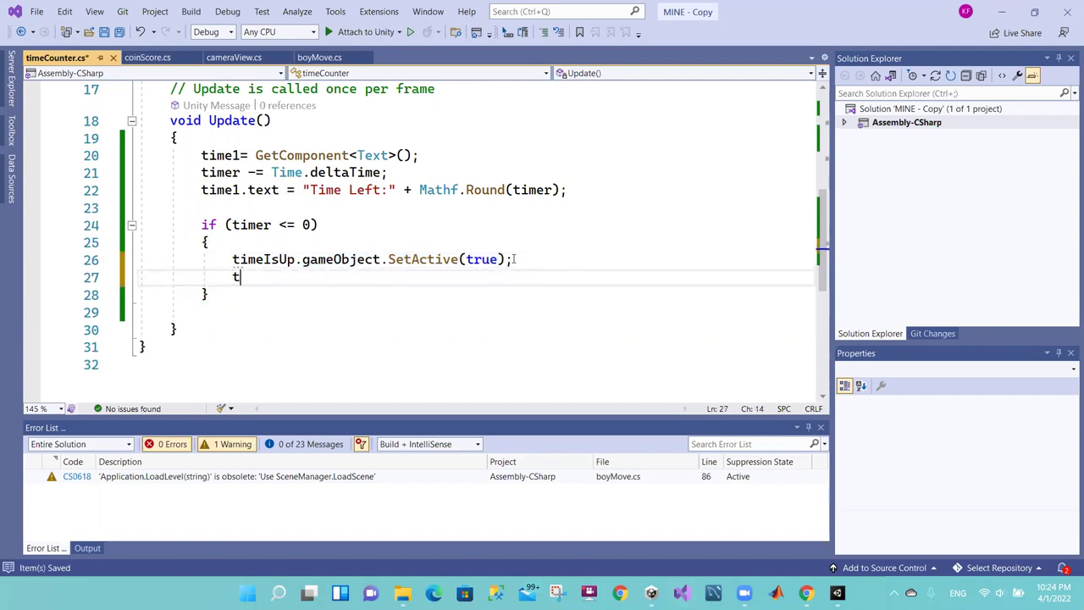
text(ime)
key(Tab)
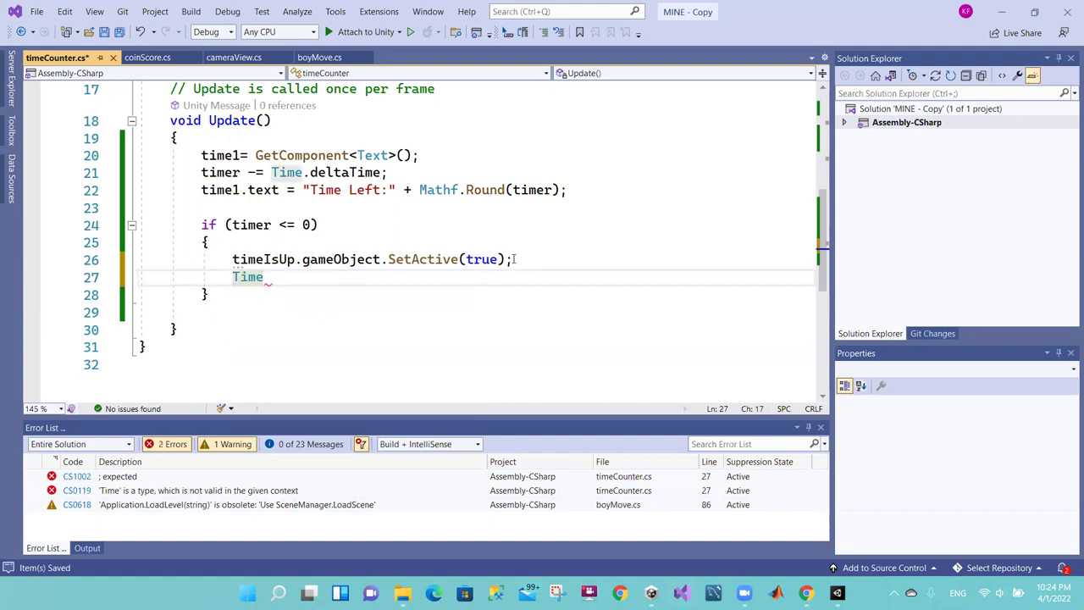
text(.tim)
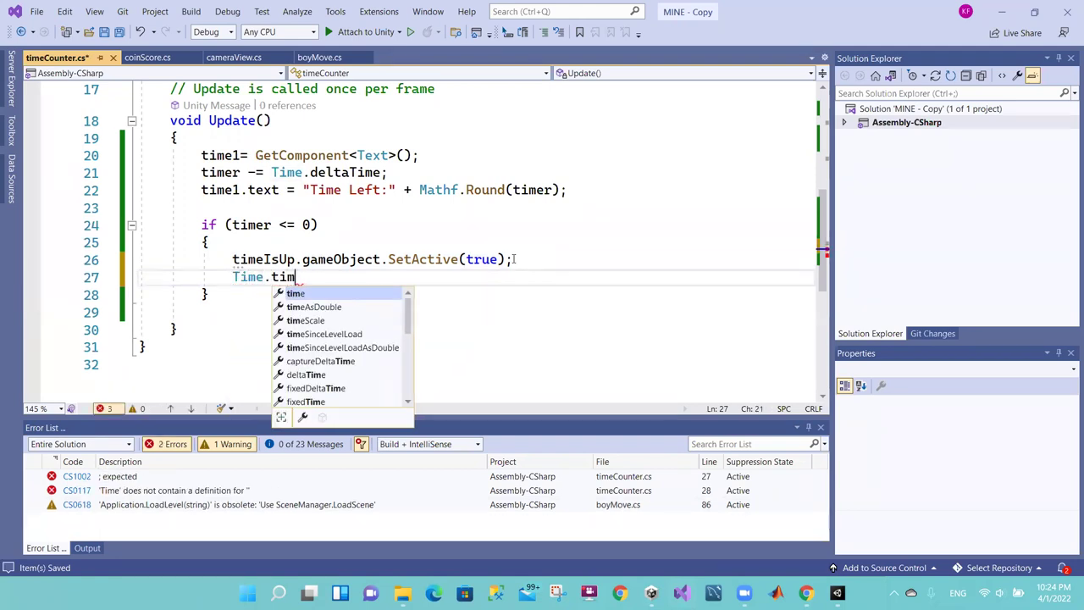
key(Down)
key(Down)
key(Tab)
text((0);)
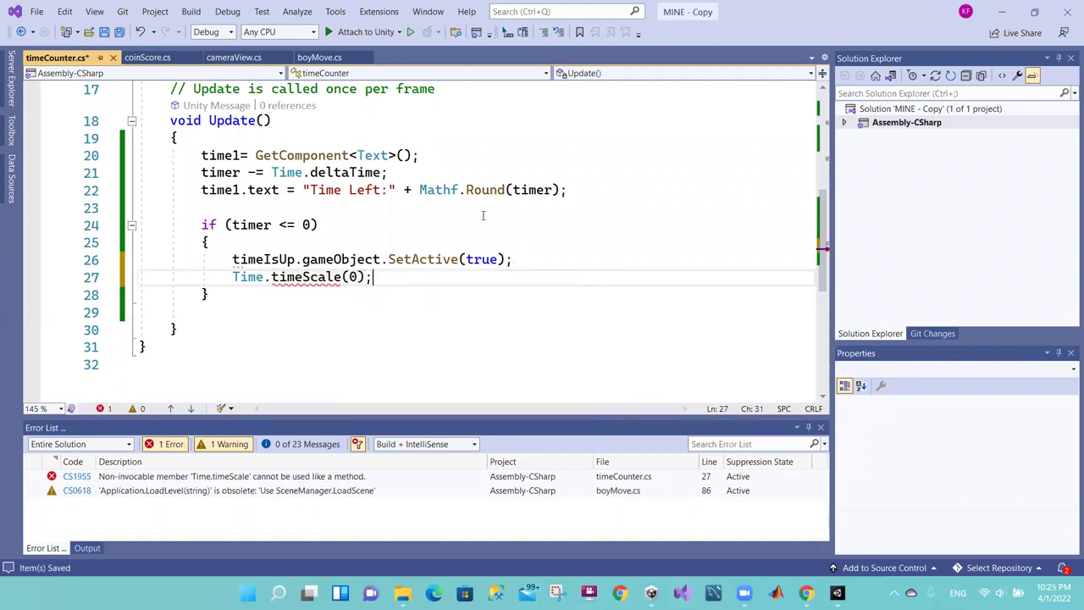
Step: Correct line 27 to the assignment Time.timeScale= 0 so the error clears
click(301, 279)
mouse_move(326, 280)
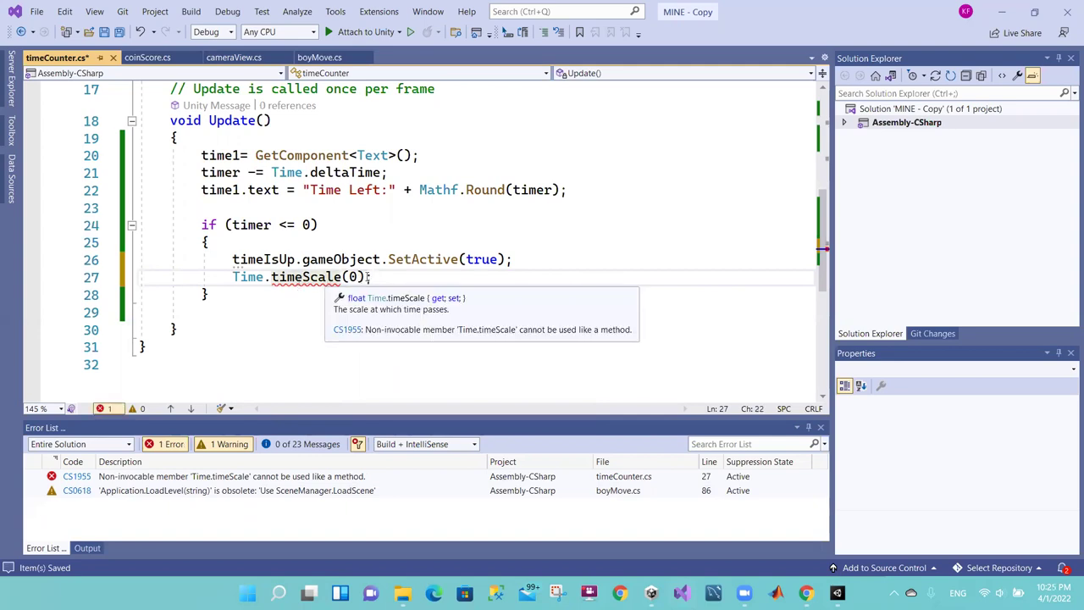
click(367, 277)
key(BackSpace)
key(BackSpace)
key(BackSpace)
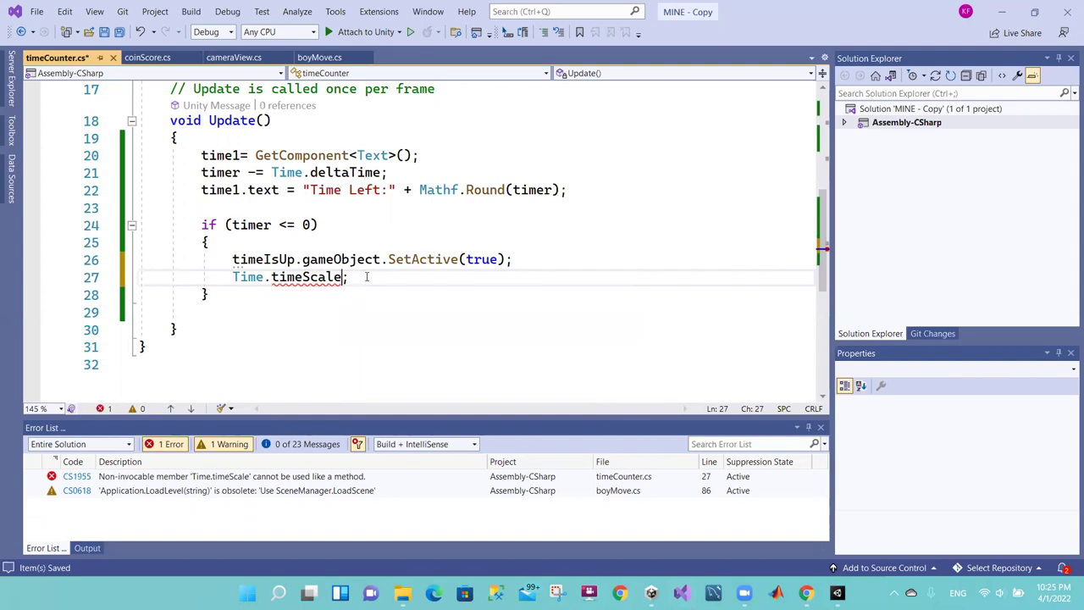
text(= 0)
key(End)
Step: Keep the timeScale value at 0, save timeCounter.cs and return to Unity
click(230, 273)
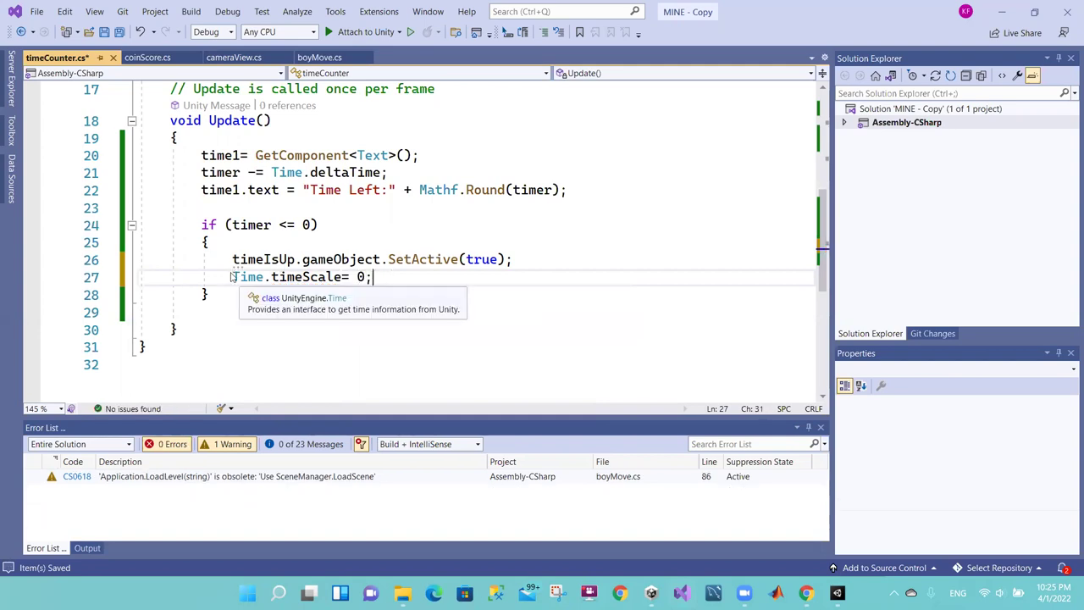
key(ctrl+shift+Right)
key(ctrl+shift+Right)
key(ctrl+shift+Right)
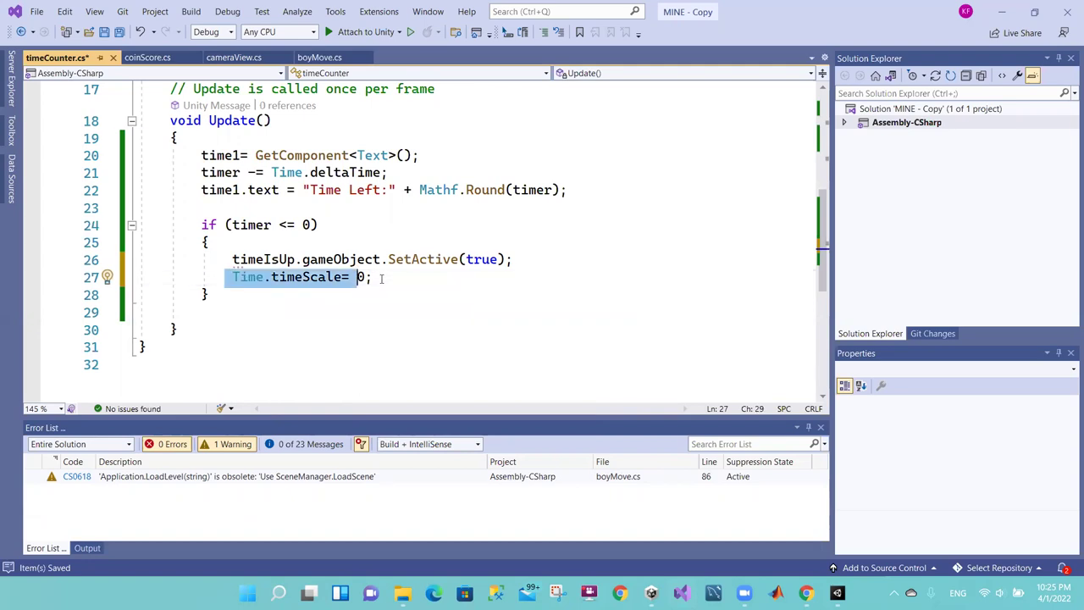
key(Right)
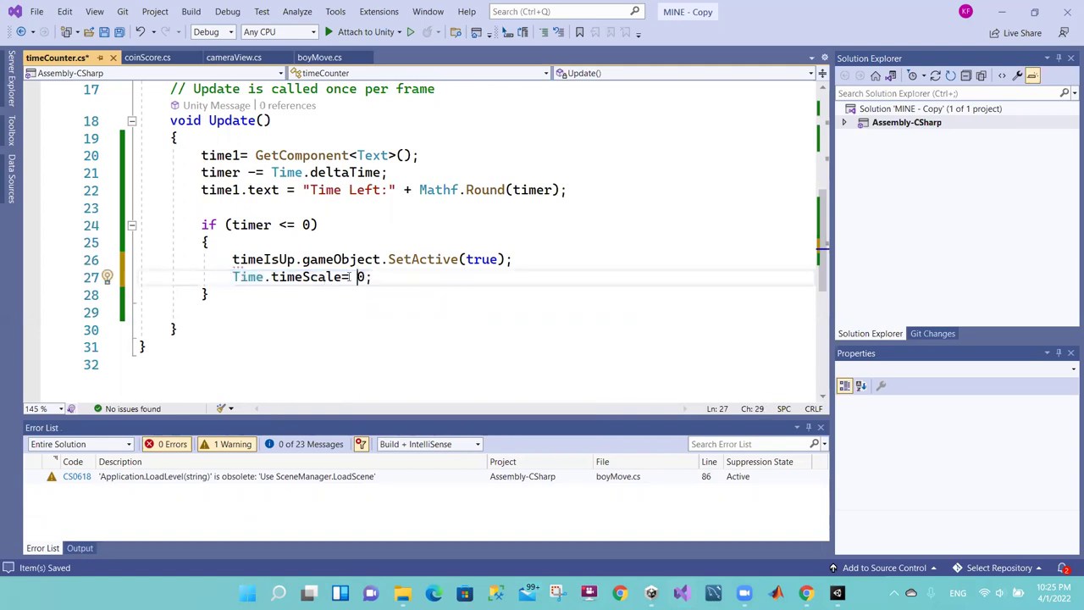
double_click(361, 277)
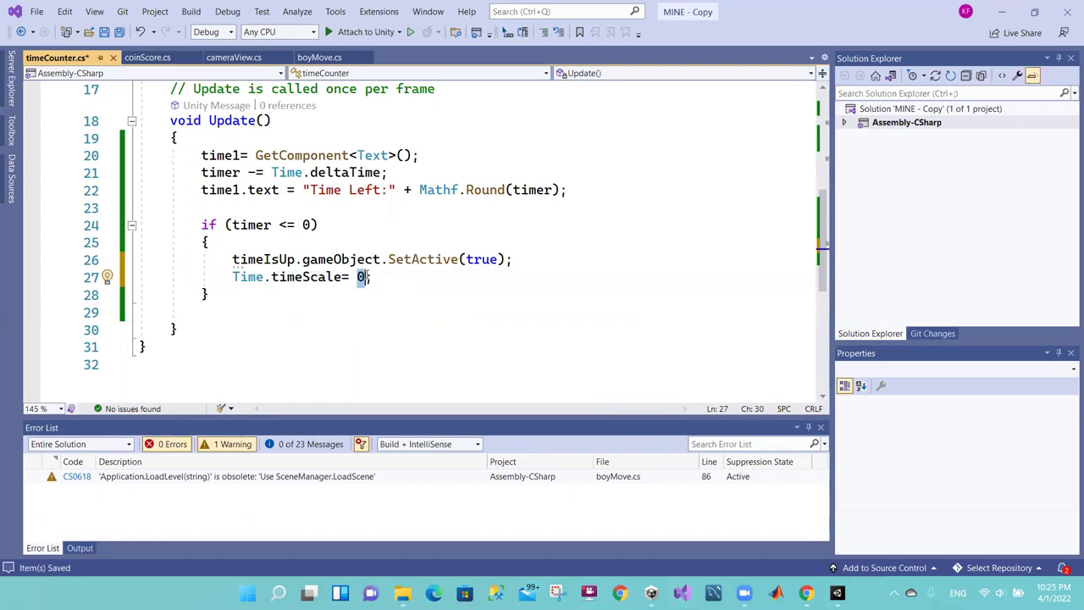
text(1)
key(BackSpace)
text(0)
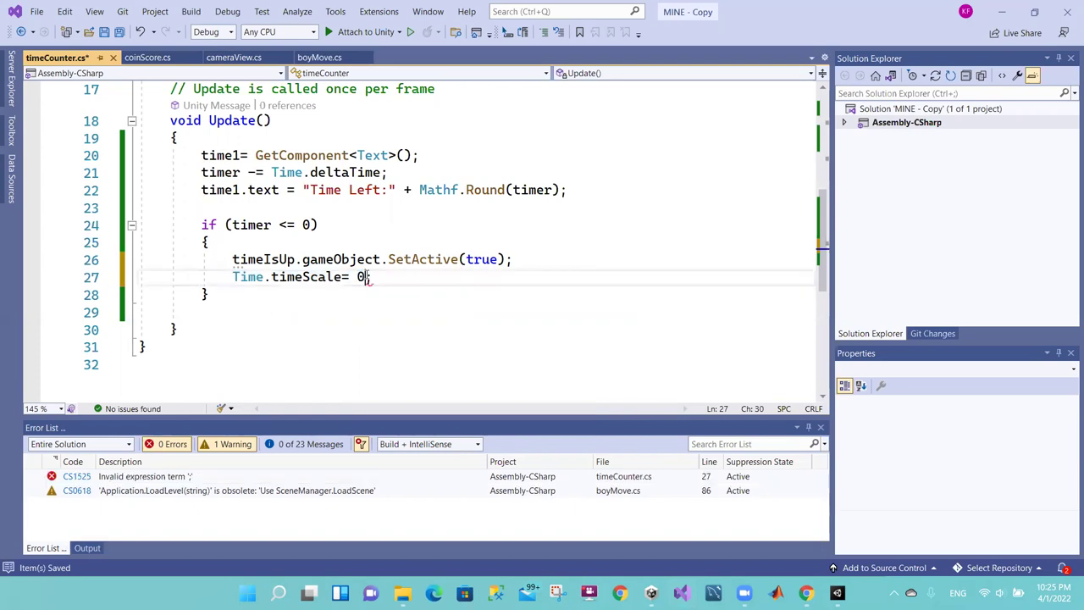
key(ctrl+s)
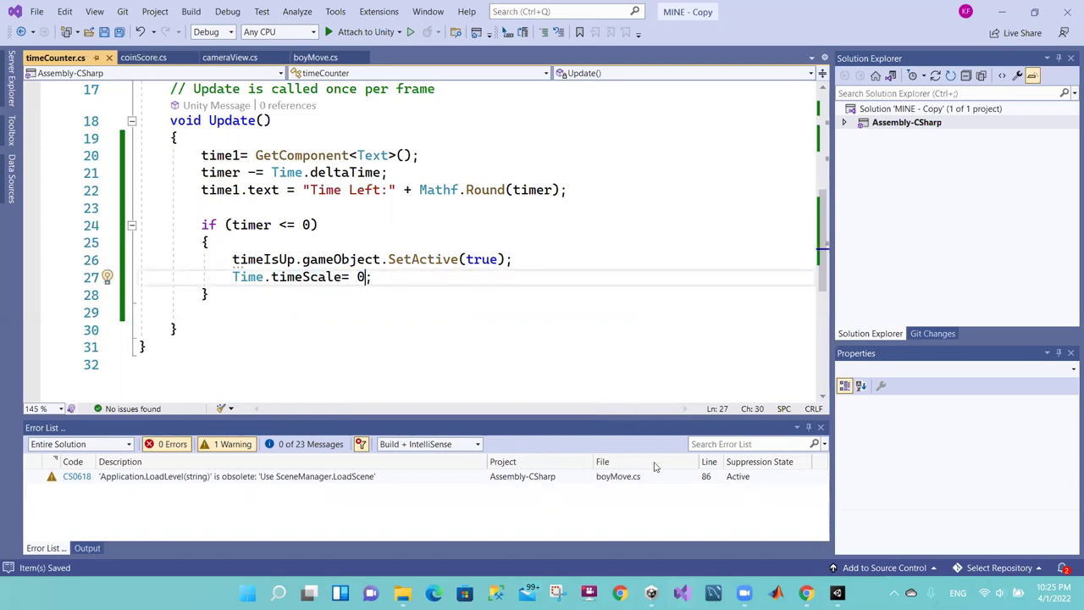
key(alt+Tab)
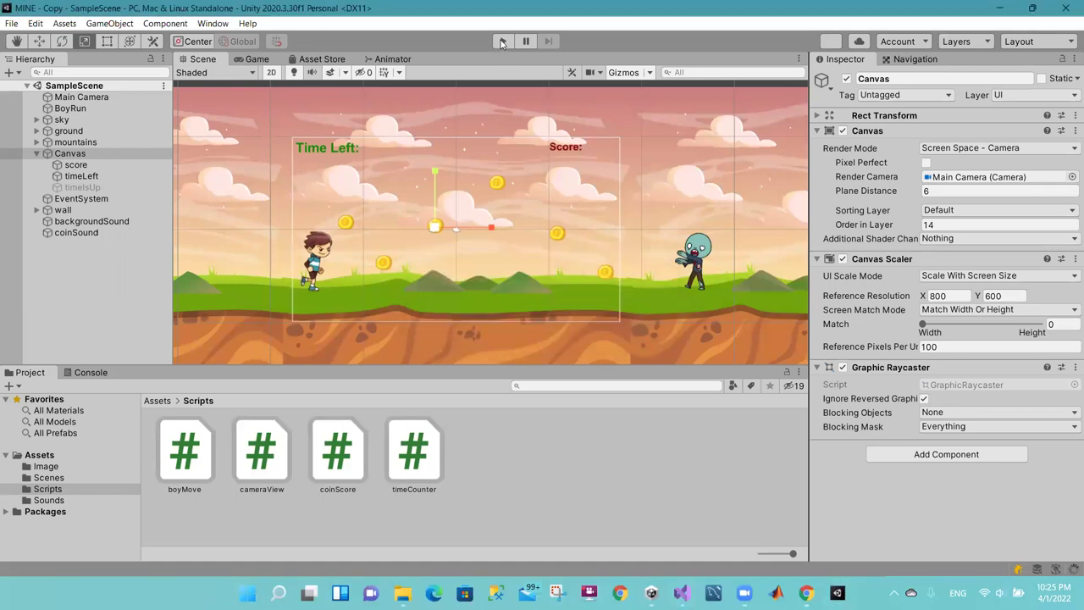
Step: Play-test with time scale 0, then change Time.timeScale to 1 and save
click(466, 124)
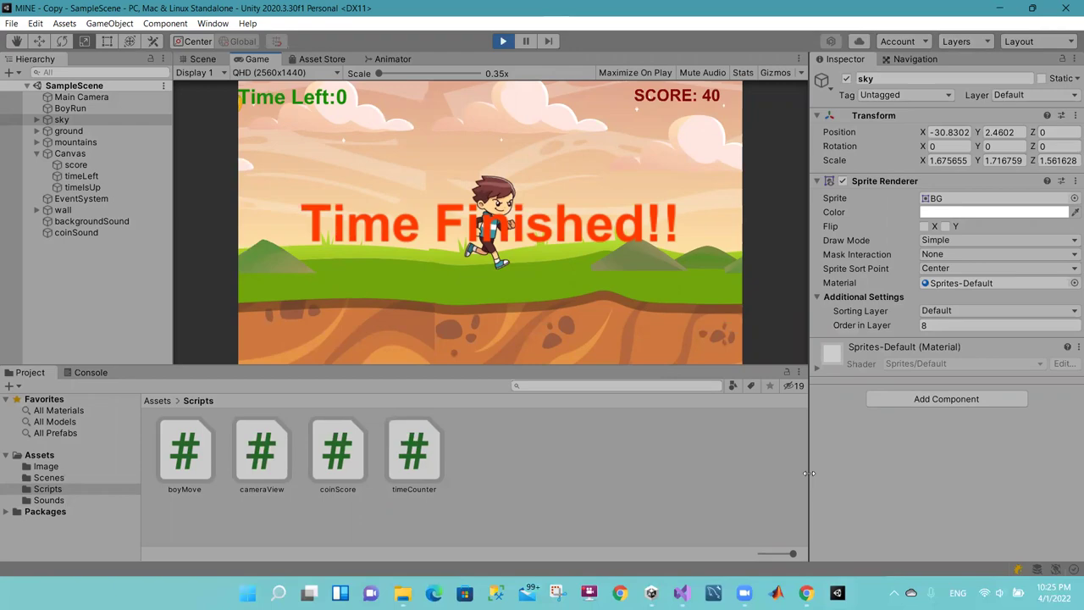
key(ctrl+p)
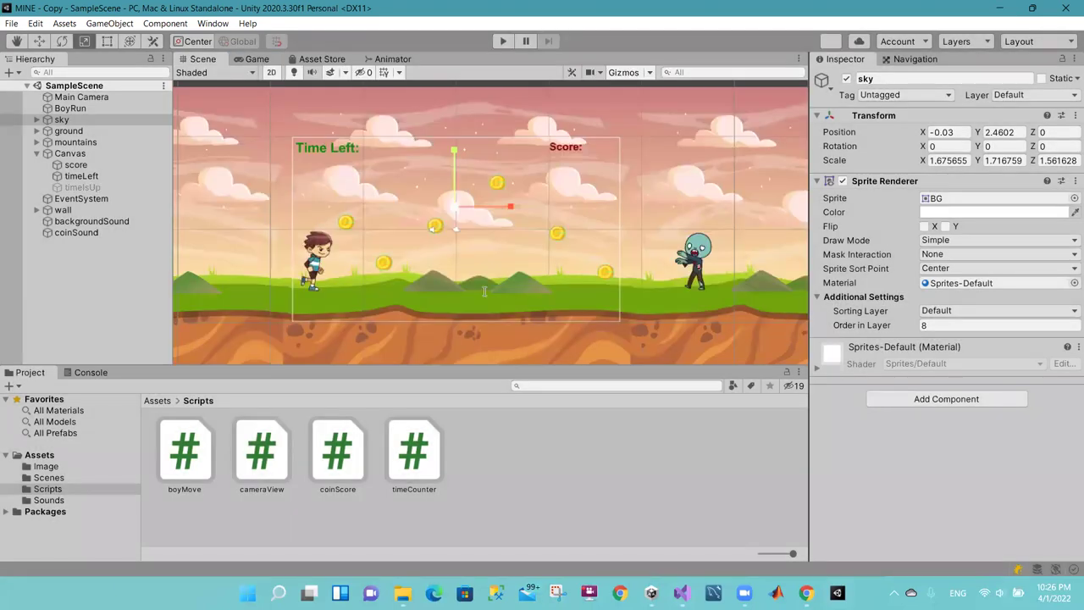
key(alt+Tab)
double_click(361, 277)
text(1)
key(ctrl+s)
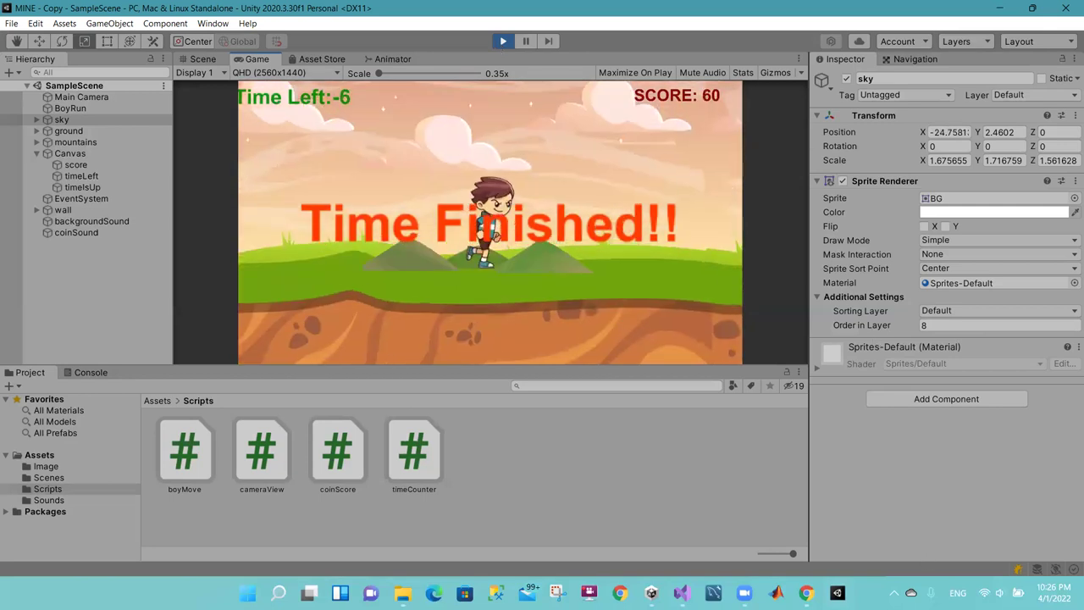
Step: Stop the time-scale-1 test run, then restore Time.timeScale to 0 and save
key(ctrl+p)
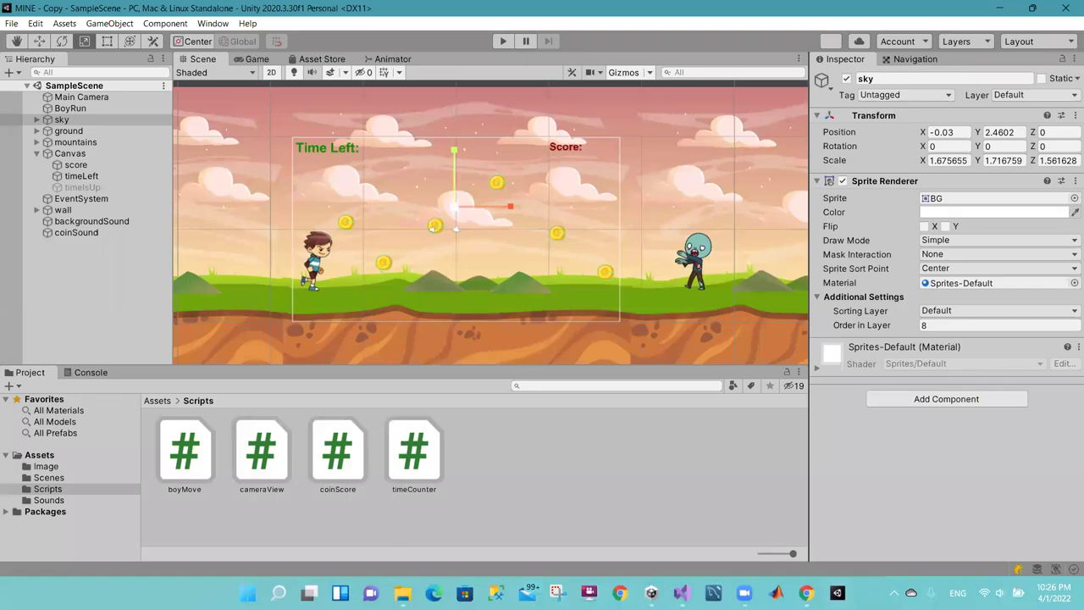
key(alt+Tab)
key(BackSpace)
text(0;)
key(ctrl+s)
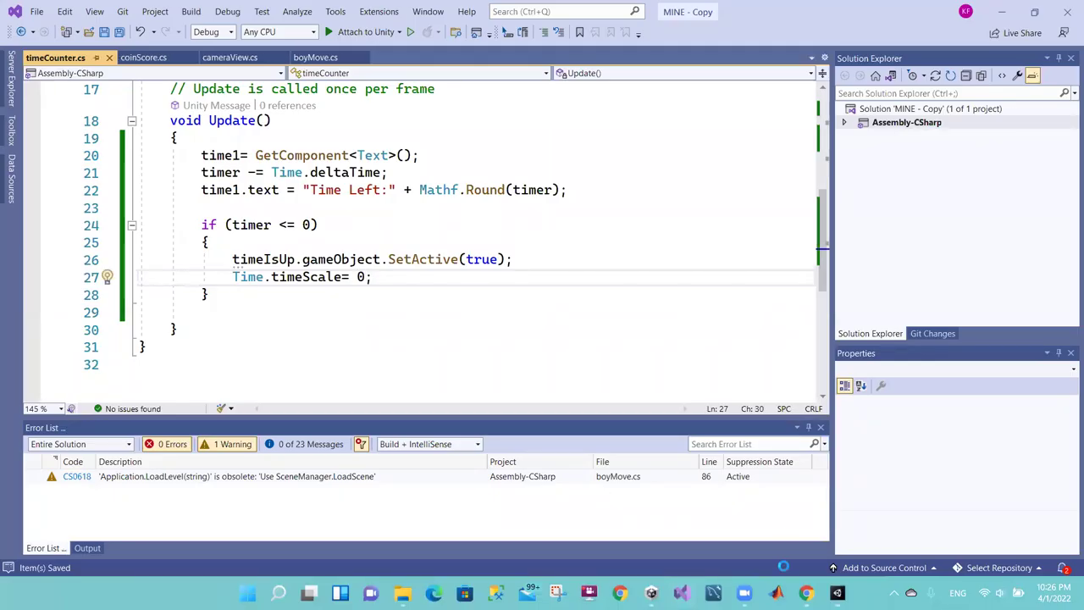
Step: Play the game in Unity, watch it freeze at 0 with 'Time Finished!!', then stop
key(alt+Tab)
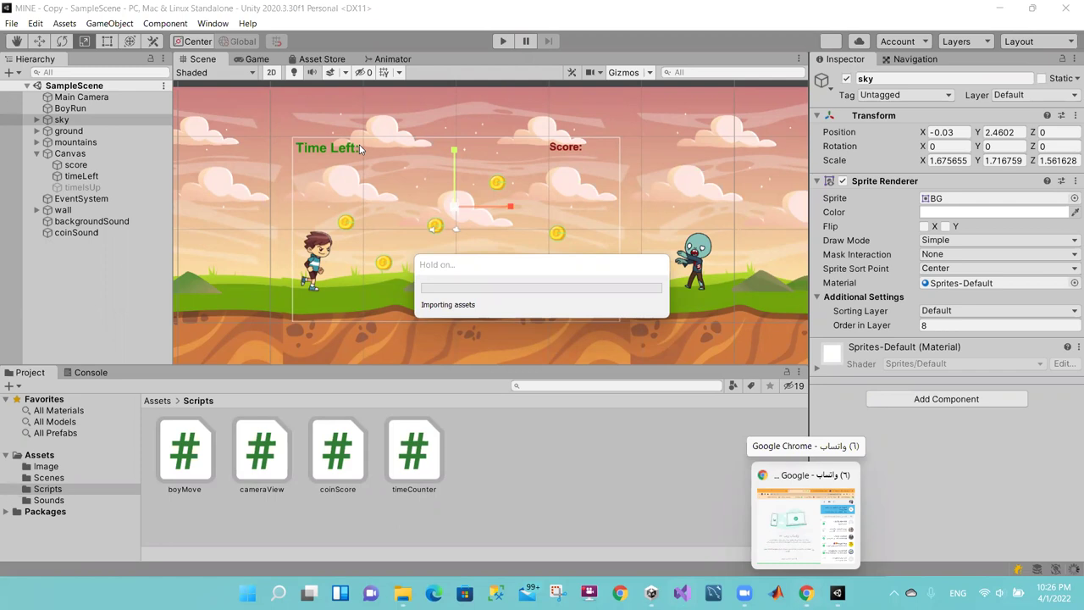
click(501, 41)
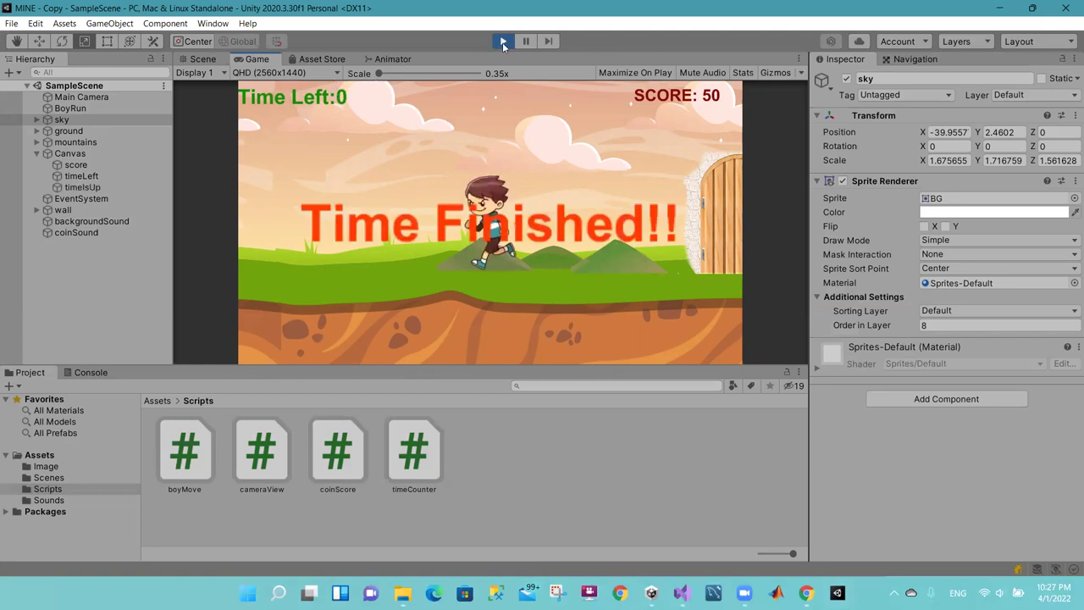
click(503, 41)
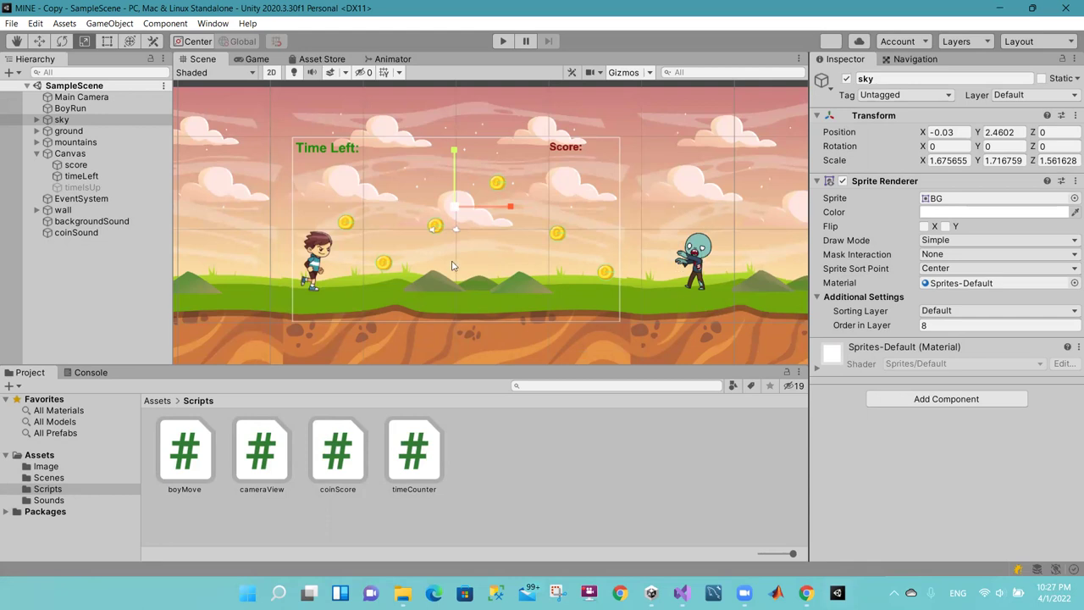
Step: Preview winnerScene's You Won! screen, reopen SampleScene, and bring timeCounter.cs up in Visual Studio
click(75, 475)
double_click(263, 453)
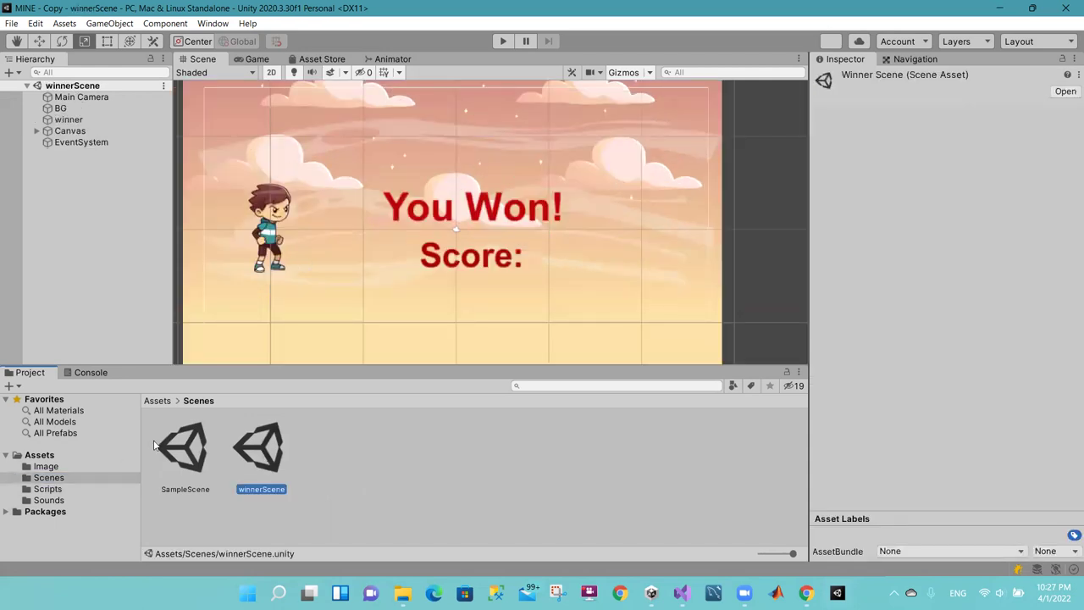
double_click(190, 470)
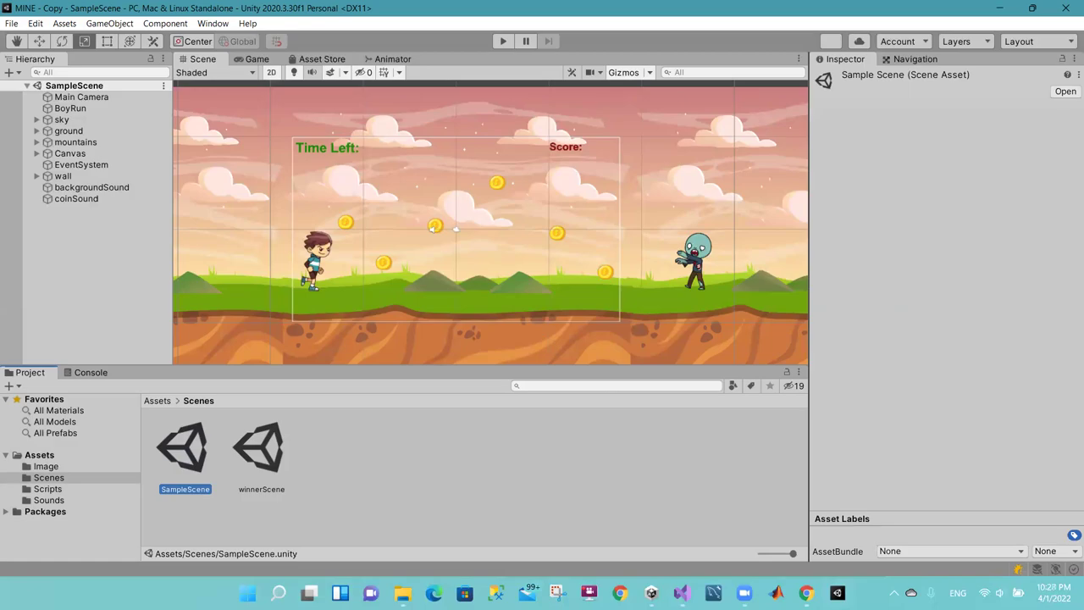
click(681, 593)
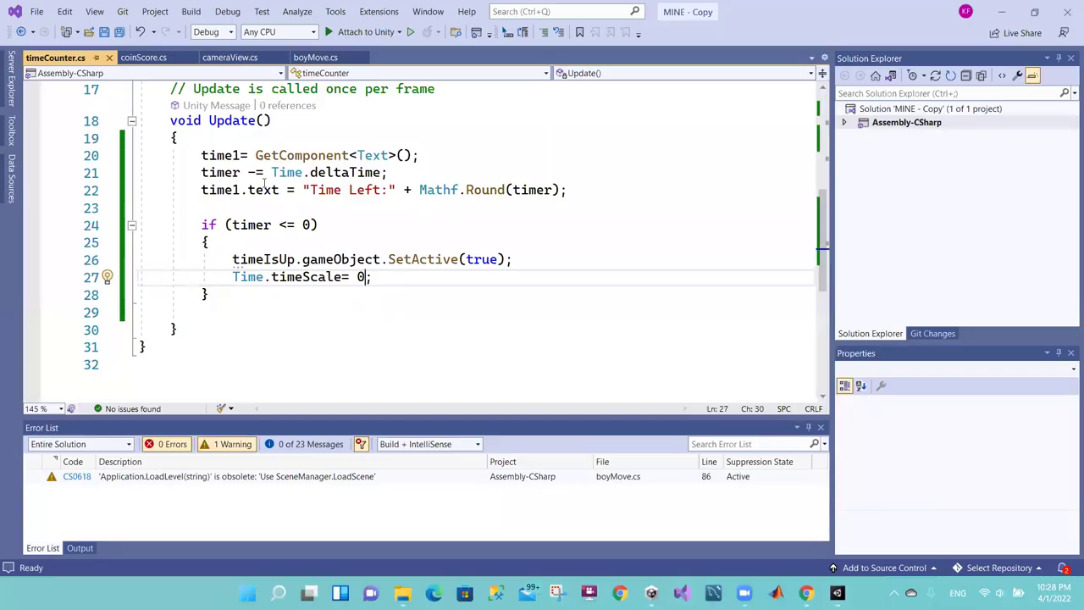
Step: Highlight the timer decrement line and the Time Left text update line in Update
mouse_move(202, 172)
mouse_down()
mouse_move(302, 157)
mouse_move(394, 172)
mouse_move(201, 173)
mouse_up()
click(402, 172)
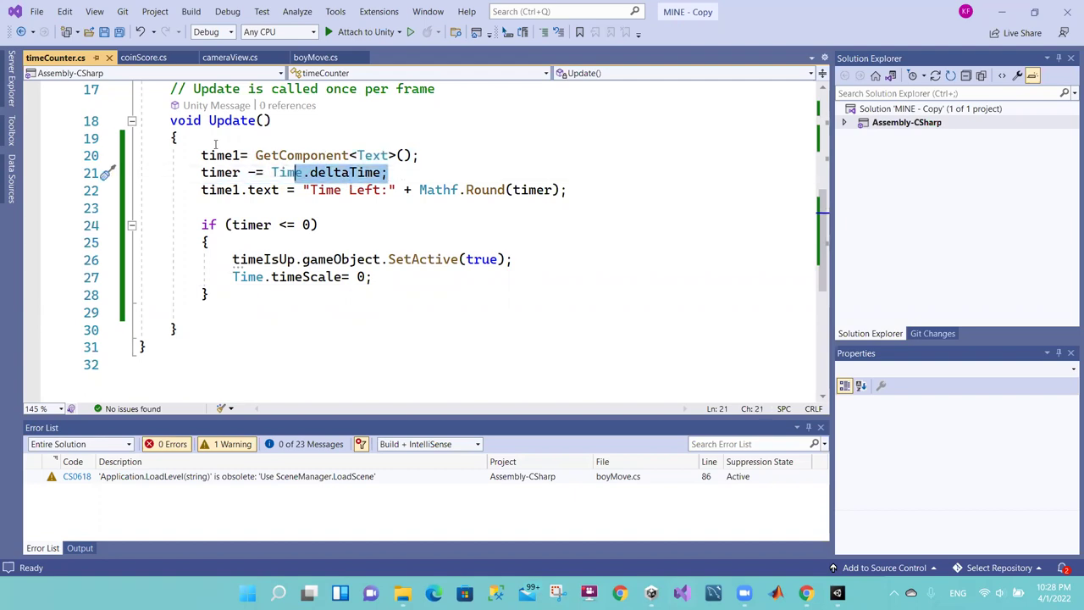
click(201, 190)
drag(201, 190, 568, 192)
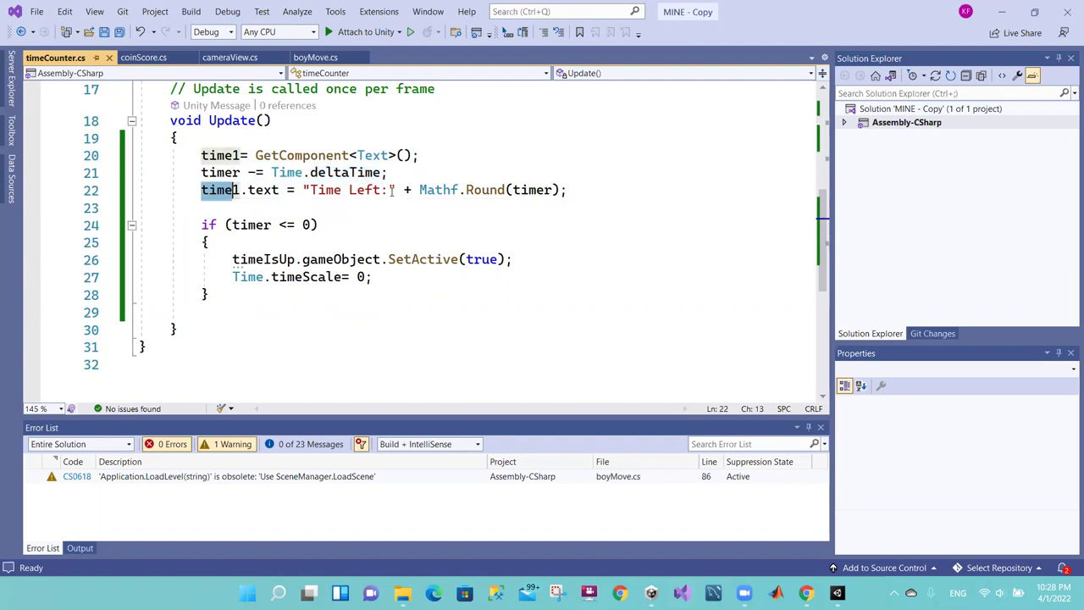
click(567, 190)
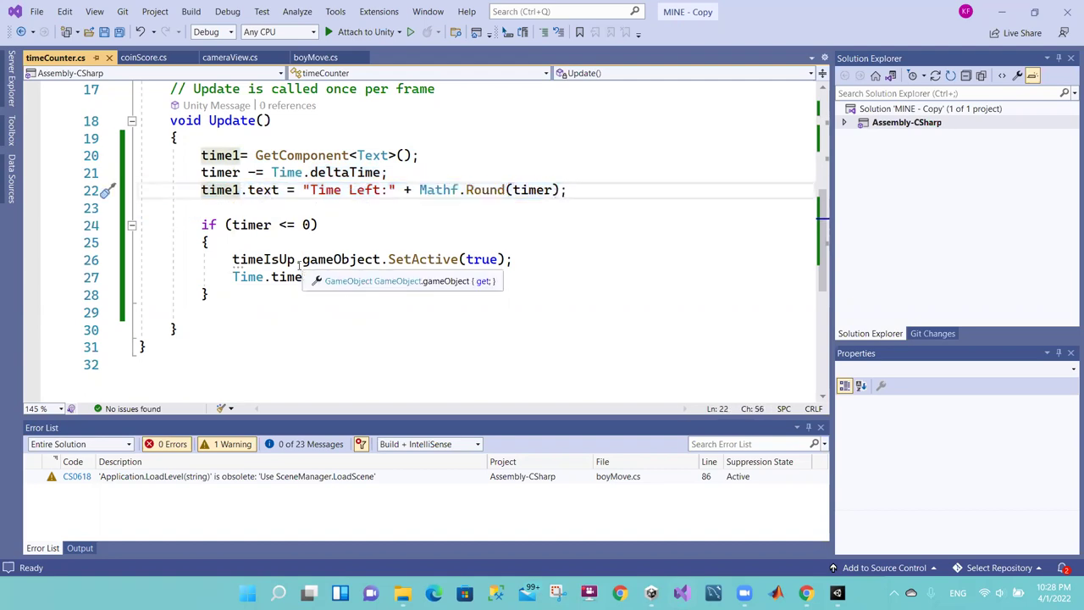
Step: Highlight the timer <= 0 check, timeIsUp display and Time.timeScale = 0, then save and return to Unity
click(201, 224)
drag(201, 224, 319, 224)
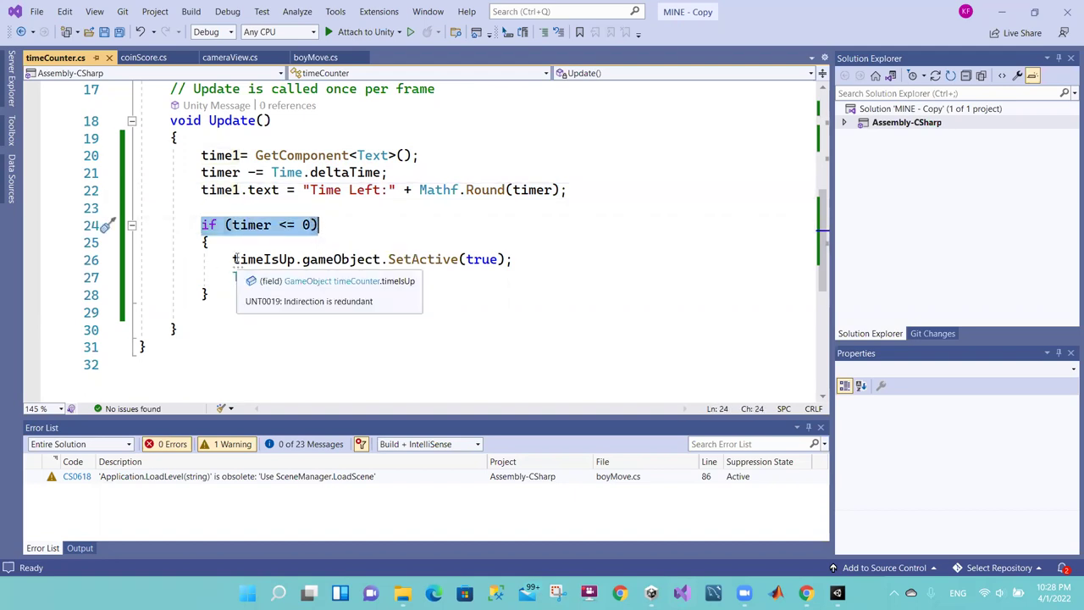
drag(233, 259, 509, 263)
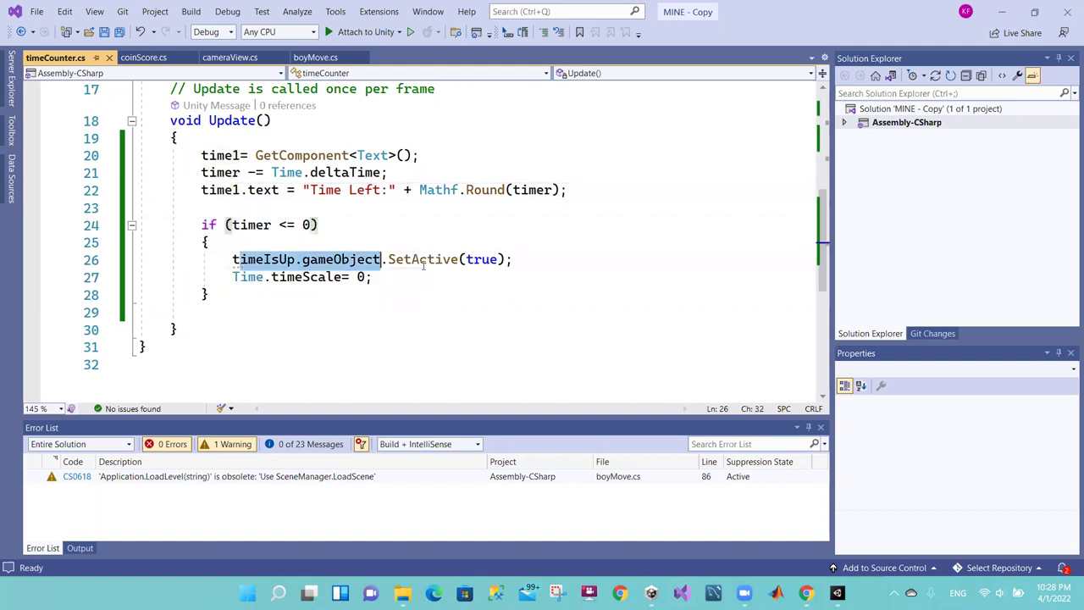
click(513, 262)
click(374, 280)
double_click(375, 280)
key(ctrl+s)
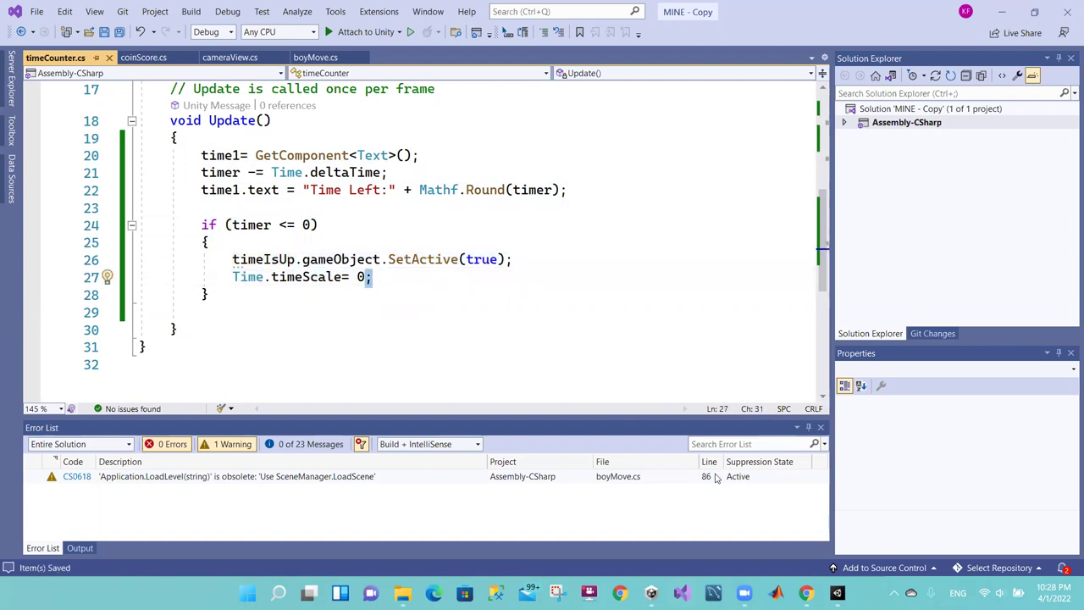
click(837, 593)
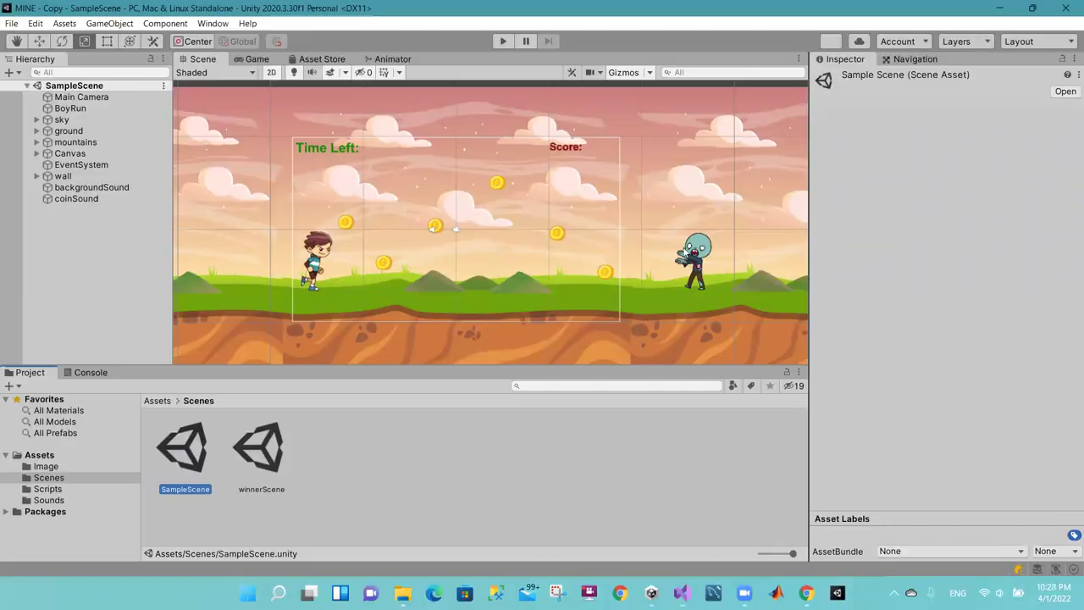